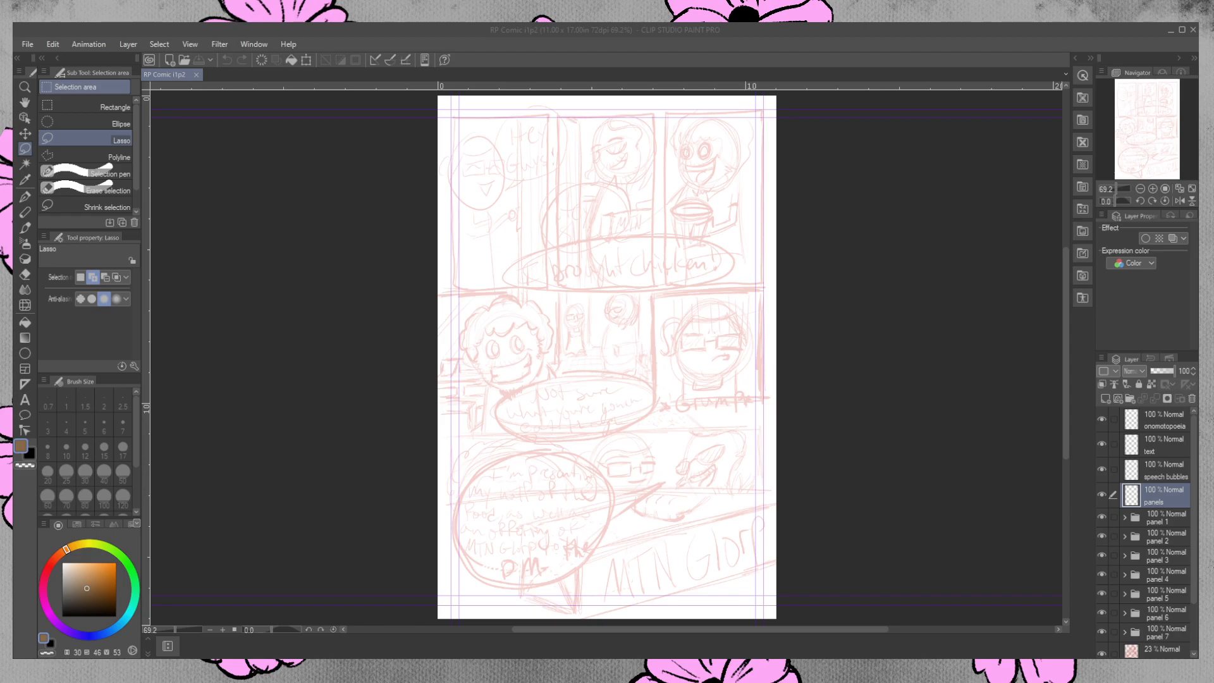
Choose the Charcoal pencil for drawing on the panels layer.
{"action": "key", "text": "alt+Tab"}
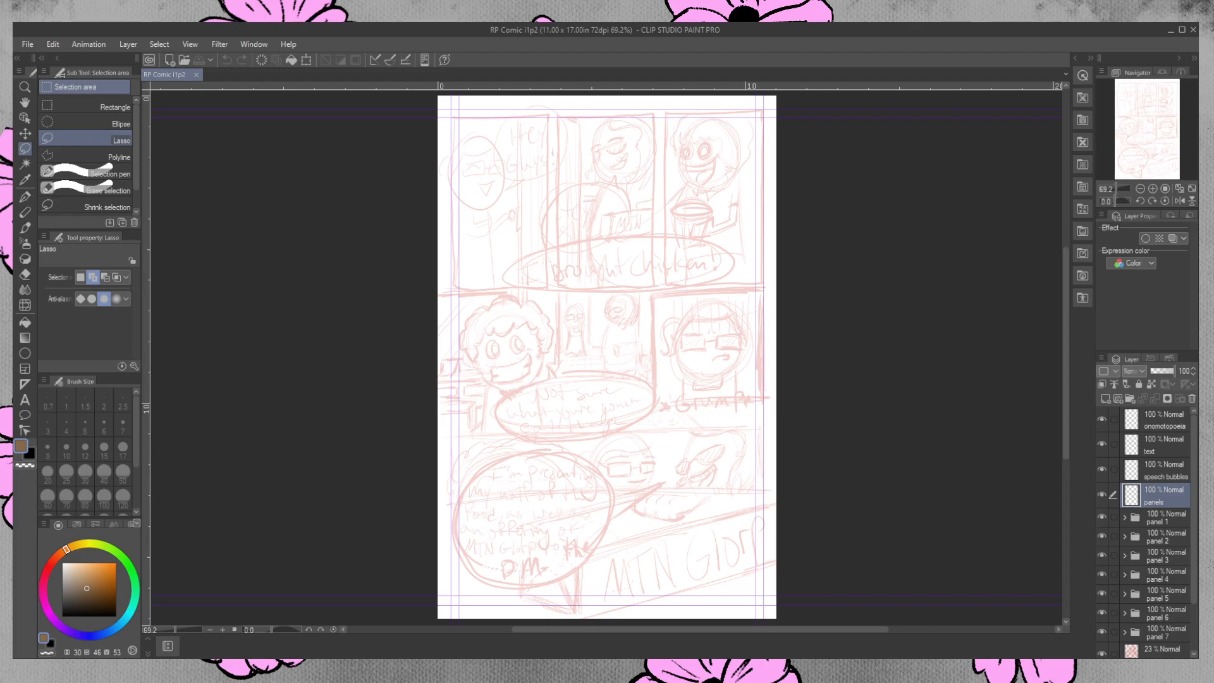
{"action": "left_click", "coordinate": [24, 87]}
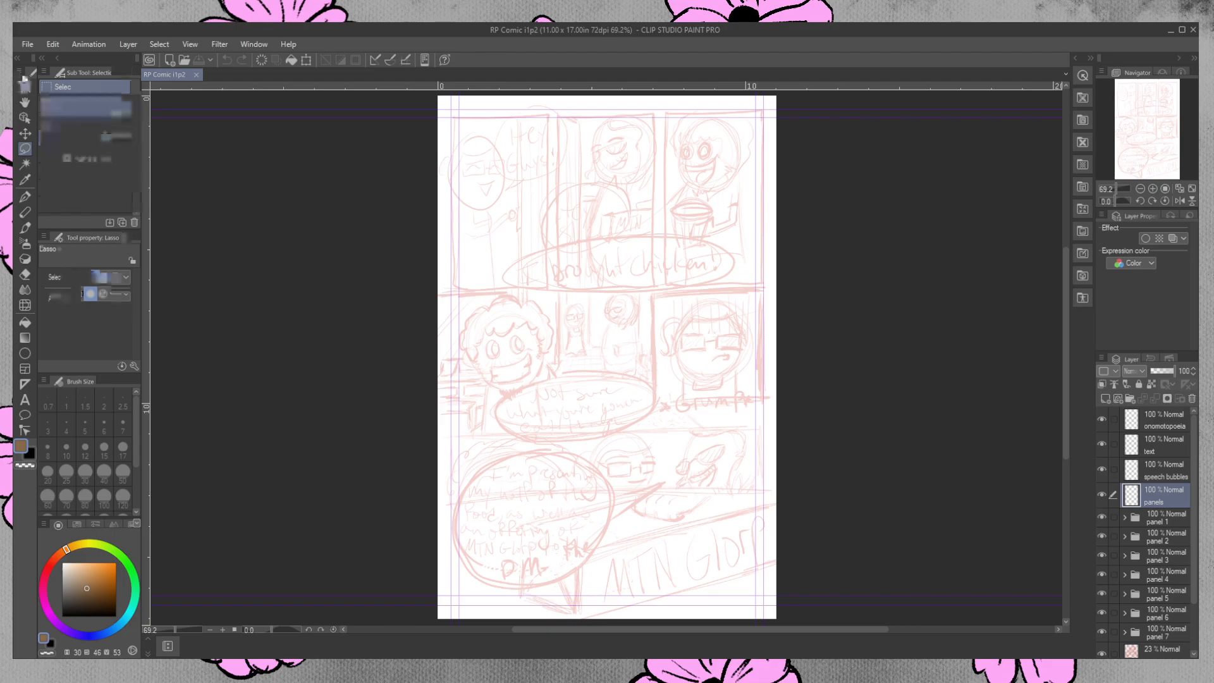
{"action": "left_click_drag", "start_coordinate": [508, 136], "coordinate": [538, 103]}
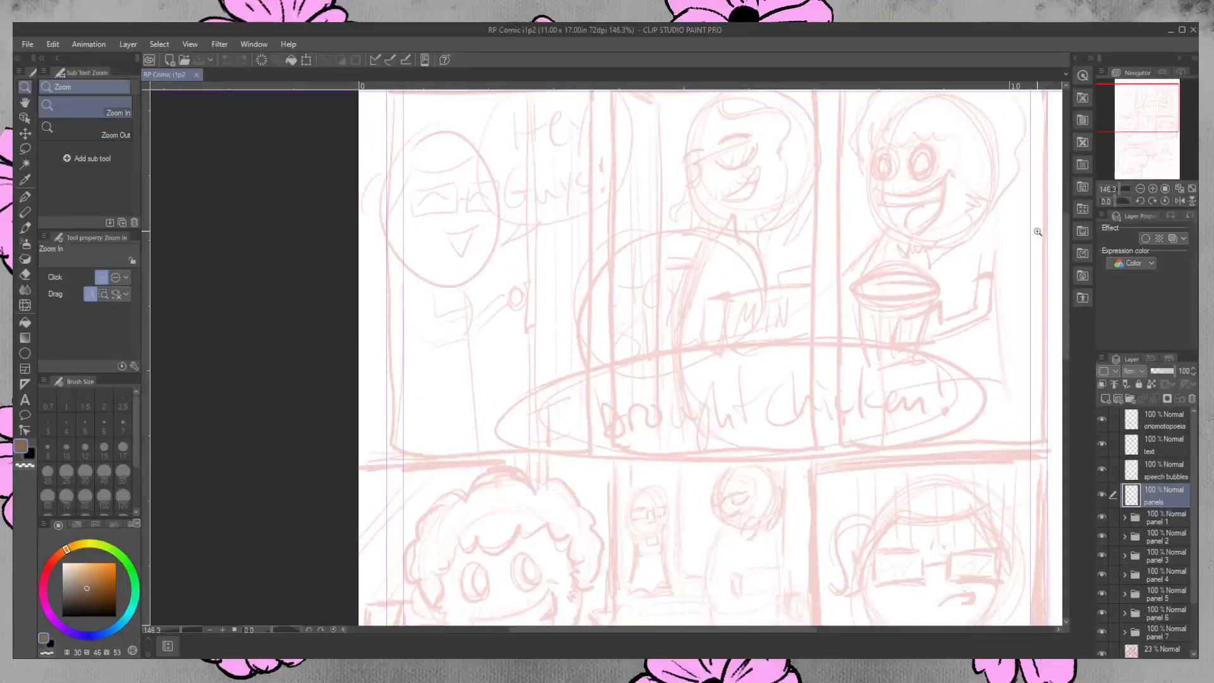
{"action": "mouse_move", "coordinate": [1068, 286]}
{"action": "left_mouse_down"}
{"action": "mouse_move", "coordinate": [1069, 265]}
{"action": "mouse_move", "coordinate": [1066, 300]}
{"action": "left_mouse_up"}
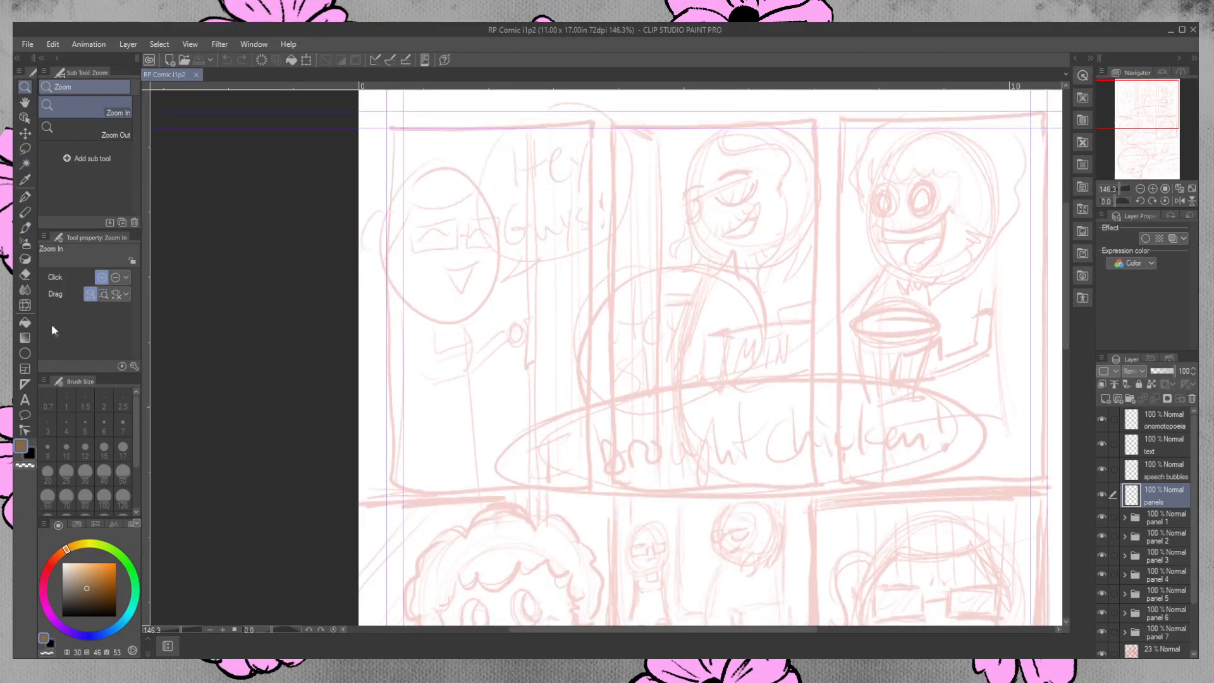
{"action": "left_click", "coordinate": [26, 212]}
{"action": "left_click", "coordinate": [29, 453]}
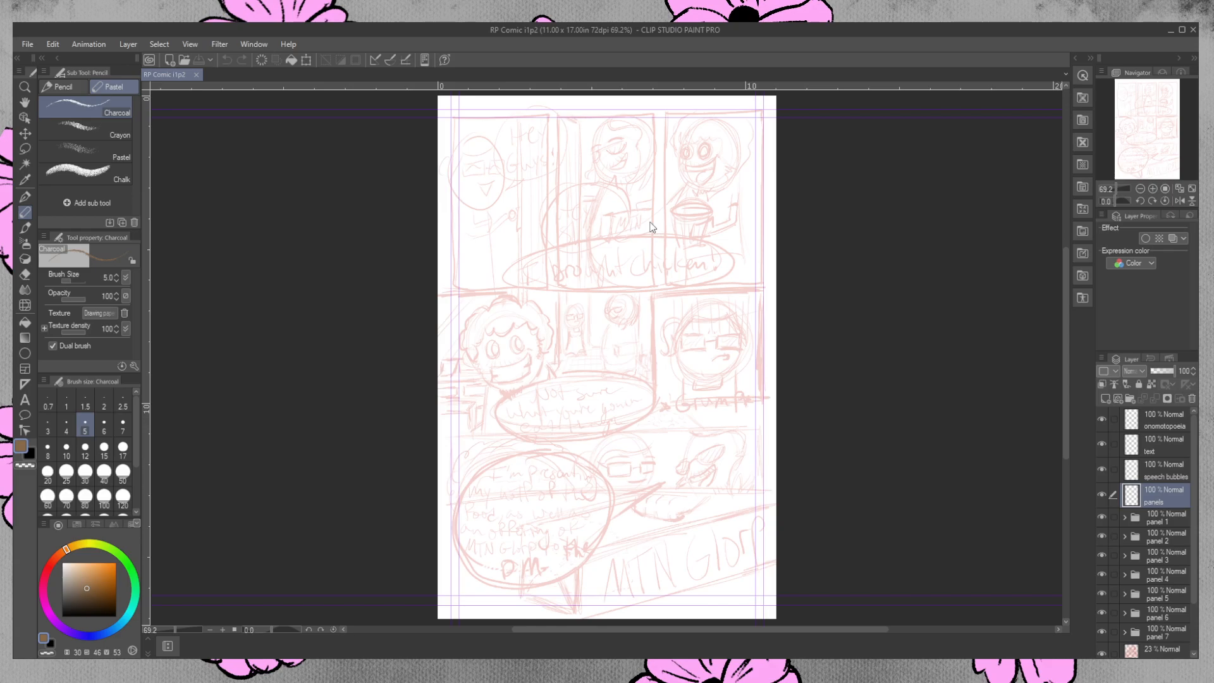
Draw the first panel's left border in black with the Charcoal brush at size 5, replacing the brown trial stroke.
{"action": "left_click", "coordinate": [25, 87]}
{"action": "left_click", "coordinate": [519, 148]}
{"action": "left_click_drag", "start_coordinate": [537, 116], "coordinate": [564, 96]}
{"action": "left_click_drag", "start_coordinate": [1065, 306], "coordinate": [1070, 292]}
{"action": "left_click", "coordinate": [25, 213]}
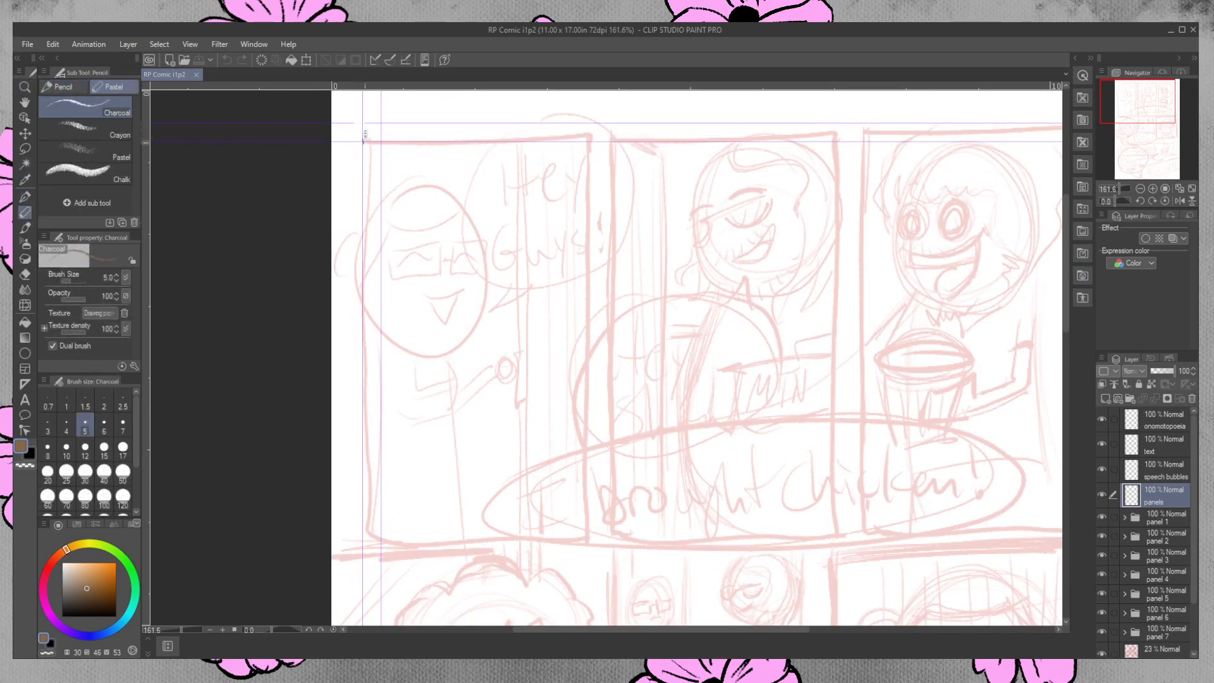
{"action": "left_click_drag", "start_coordinate": [365, 140], "coordinate": [366, 412]}
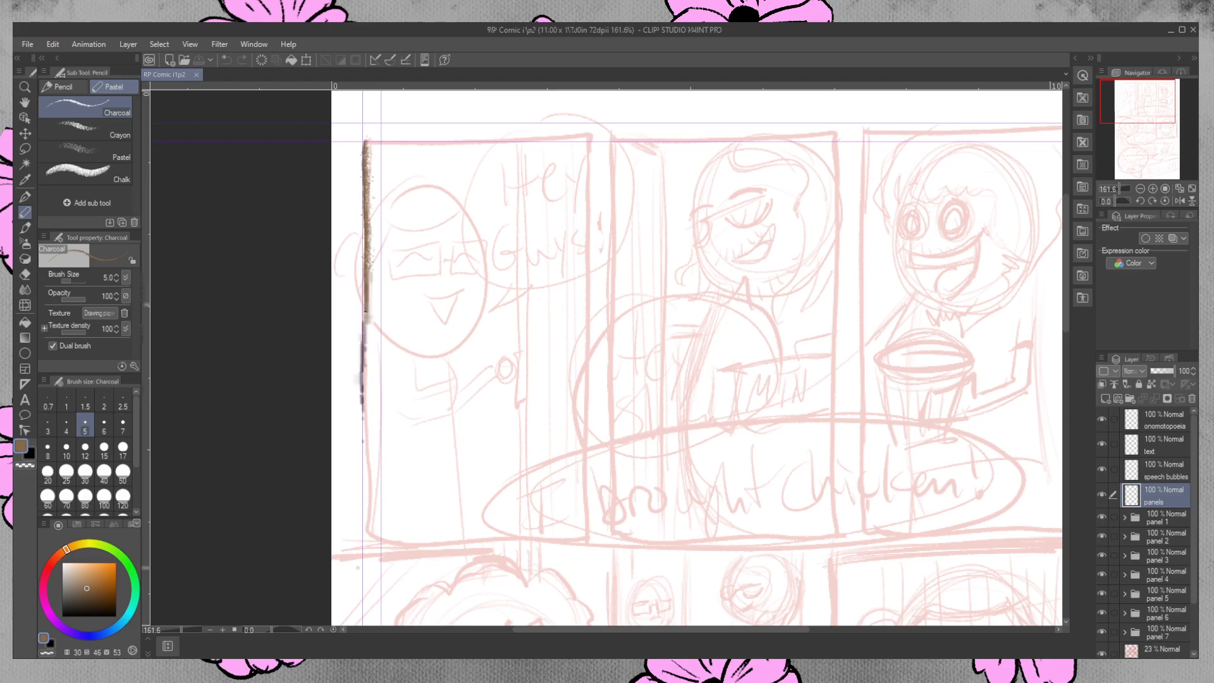
{"action": "key", "text": "ctrl+z"}
{"action": "left_click", "coordinate": [30, 454]}
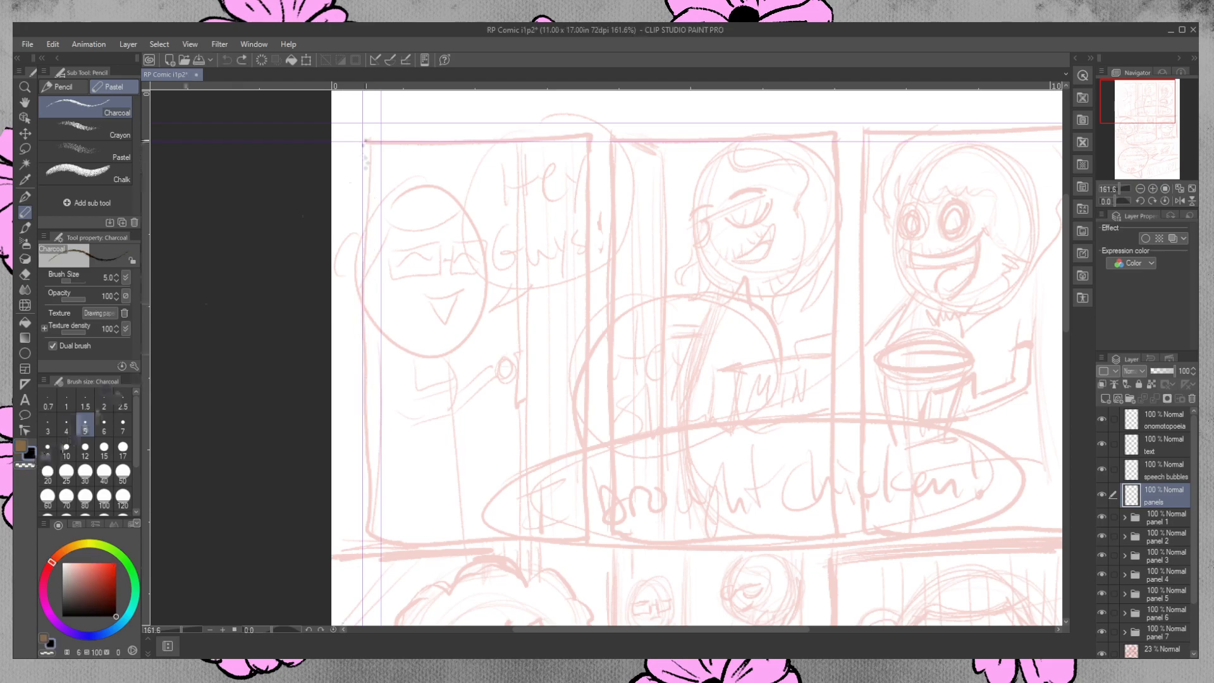
{"action": "left_click_drag", "start_coordinate": [365, 140], "coordinate": [363, 535]}
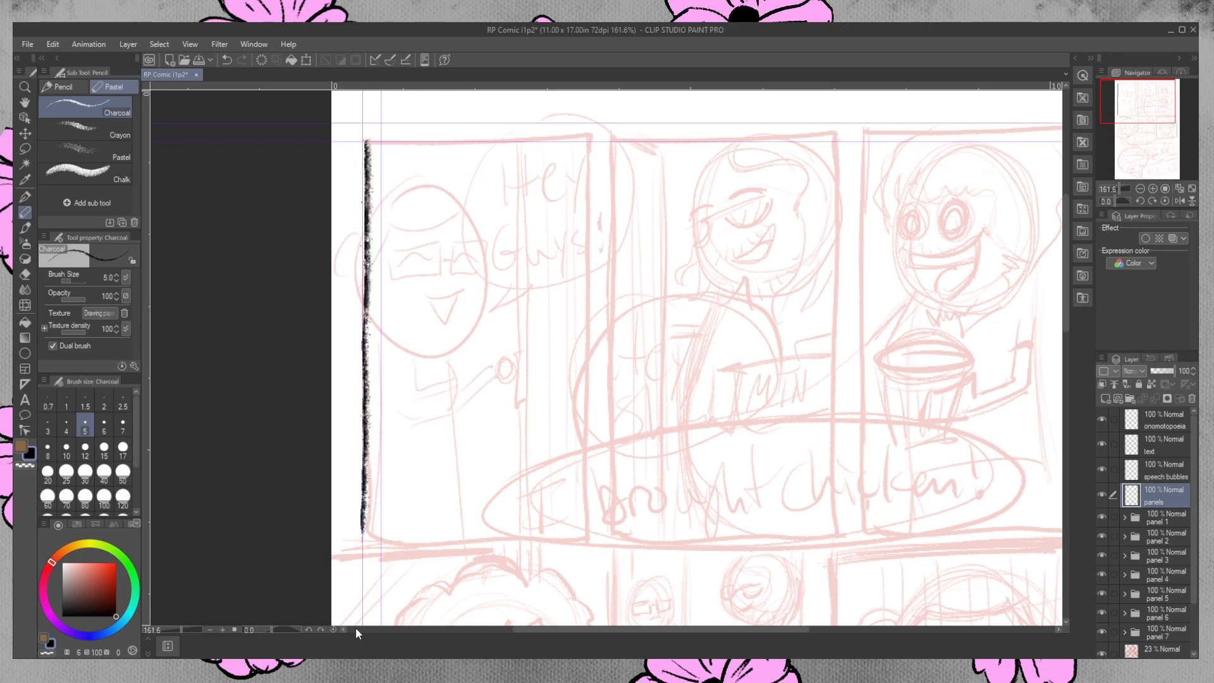
Draw the first panel's bottom border in black charcoal from its lower-left corner, redoing the stroke as needed.
{"action": "left_click_drag", "start_coordinate": [365, 537], "coordinate": [590, 529]}
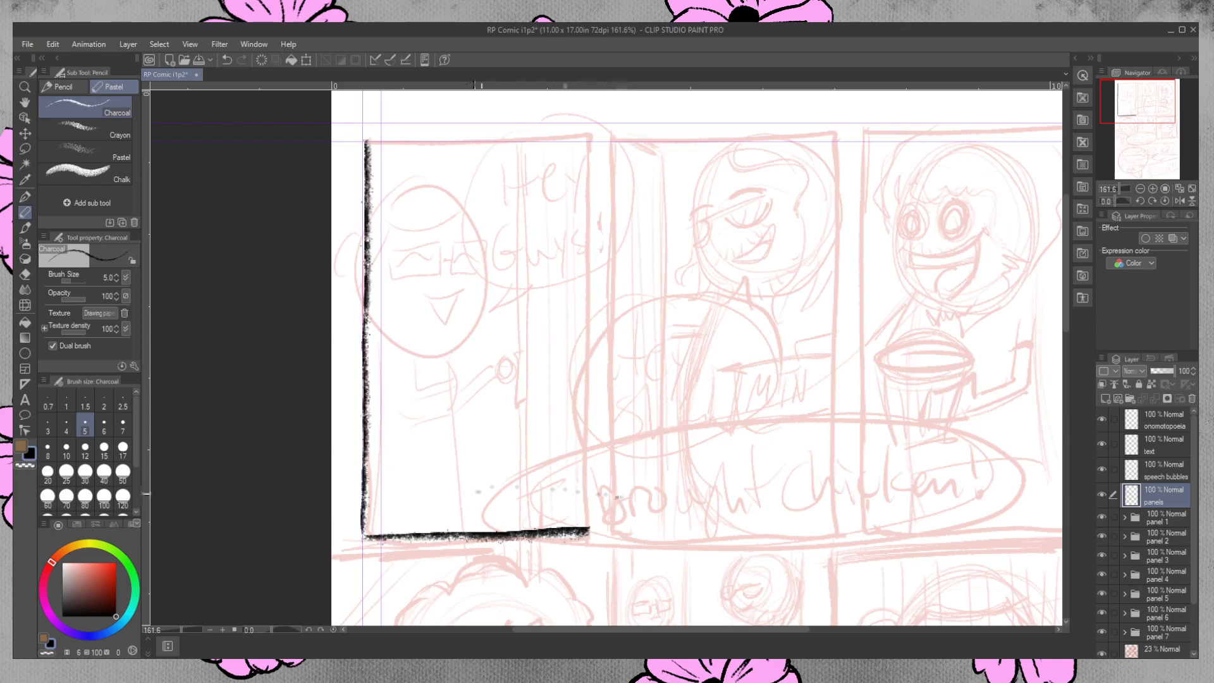
{"action": "key", "text": "ctrl+z"}
{"action": "left_click_drag", "start_coordinate": [363, 537], "coordinate": [567, 531]}
{"action": "key", "text": "ctrl+z"}
{"action": "left_click_drag", "start_coordinate": [364, 536], "coordinate": [570, 530]}
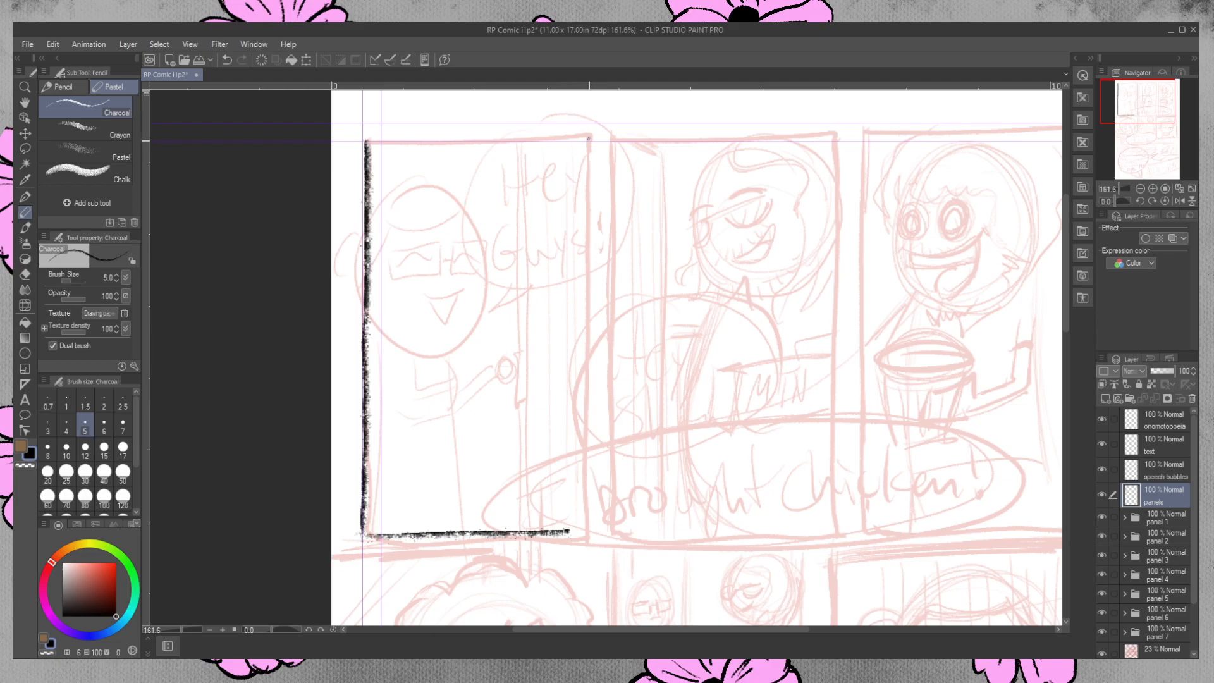
Draw the first panel's right border down to the bottom border, undoing and repeating the stroke to get it straight.
{"action": "left_click_drag", "start_coordinate": [588, 142], "coordinate": [584, 518]}
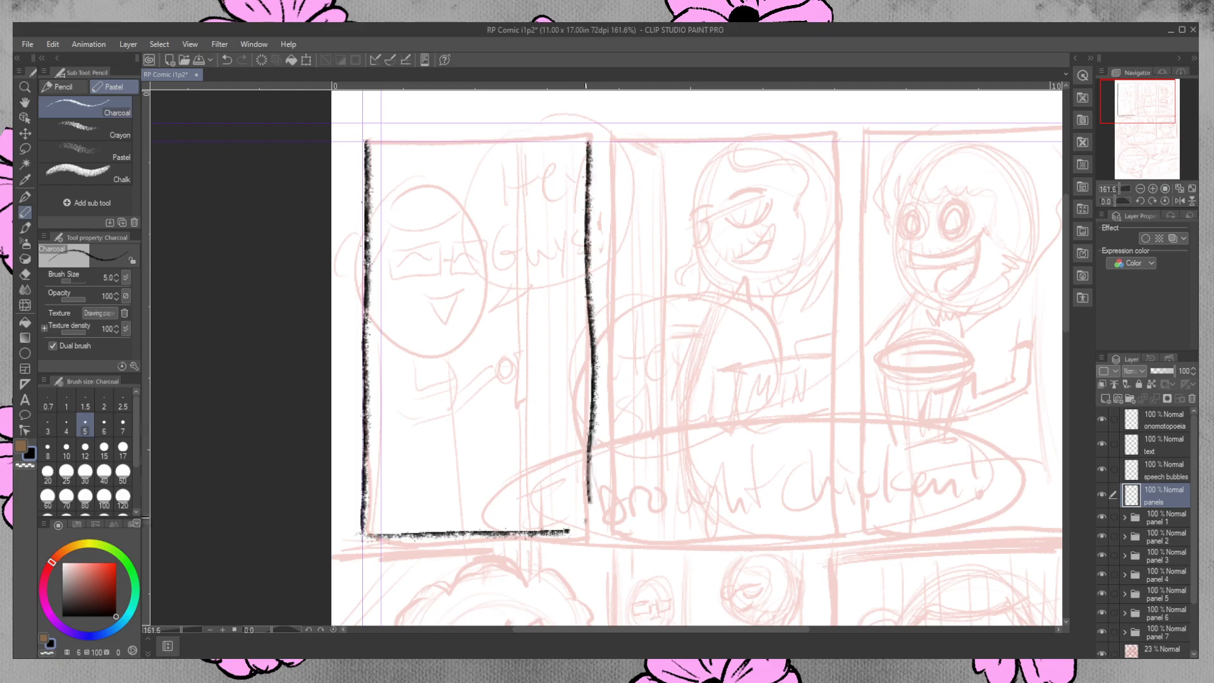
{"action": "key", "text": "ctrl+z"}
{"action": "mouse_move", "coordinate": [587, 146]}
{"action": "left_mouse_down"}
{"action": "mouse_move", "coordinate": [597, 530]}
{"action": "mouse_move", "coordinate": [586, 200]}
{"action": "mouse_move", "coordinate": [580, 487]}
{"action": "left_mouse_up"}
{"action": "key", "text": "ctrl+z"}
{"action": "key", "text": "ctrl+z"}
{"action": "left_click_drag", "start_coordinate": [587, 142], "coordinate": [583, 545]}
{"action": "key", "text": "ctrl+z"}
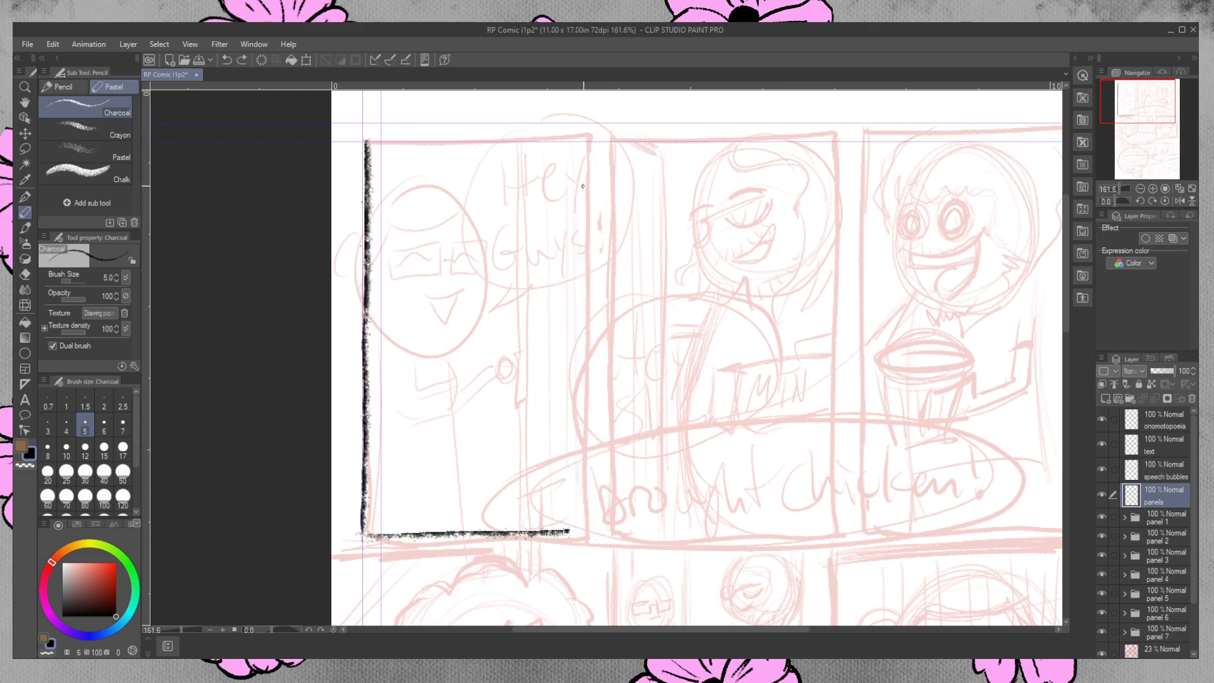
{"action": "left_click_drag", "start_coordinate": [590, 146], "coordinate": [577, 566]}
{"action": "key", "text": "ctrl+z"}
{"action": "mouse_move", "coordinate": [591, 136]}
{"action": "left_mouse_down"}
{"action": "mouse_move", "coordinate": [586, 545]}
{"action": "mouse_move", "coordinate": [588, 314]}
{"action": "mouse_move", "coordinate": [586, 537]}
{"action": "mouse_move", "coordinate": [568, 531]}
{"action": "mouse_move", "coordinate": [579, 531]}
{"action": "left_mouse_up"}
{"action": "key", "text": "ctrl+z"}
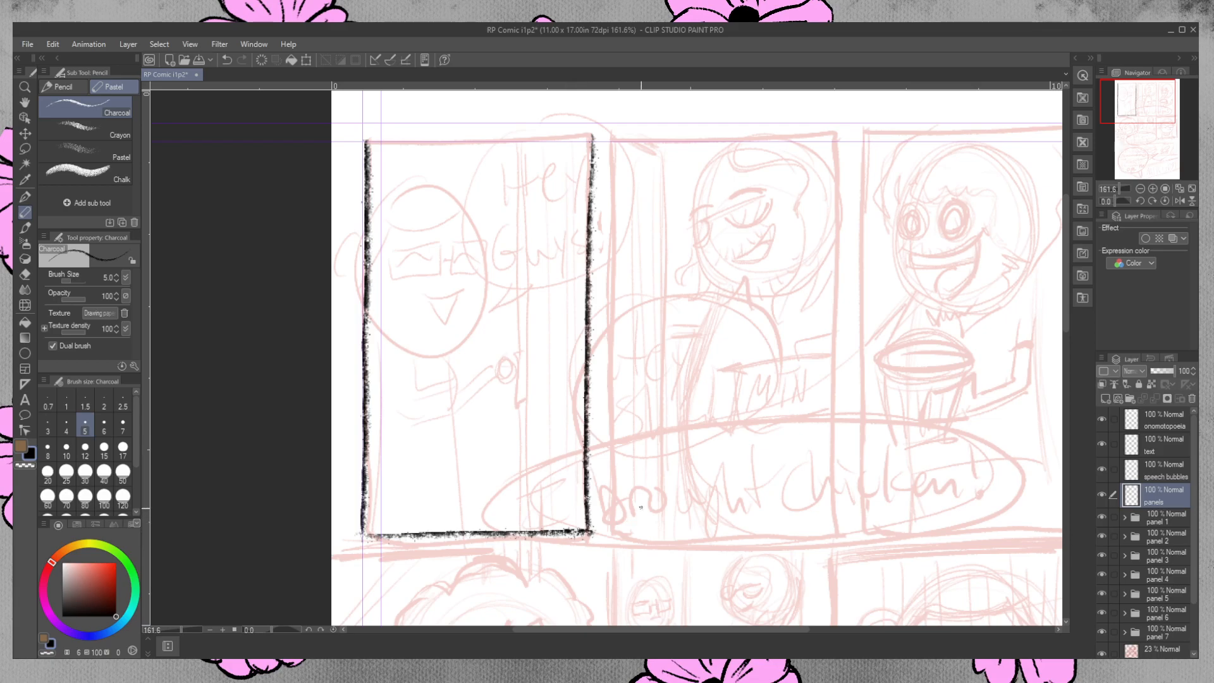
Draw the first panel's top border and erase the overshooting line ends at its right corners with the Hard eraser.
{"action": "left_click_drag", "start_coordinate": [366, 140], "coordinate": [593, 137]}
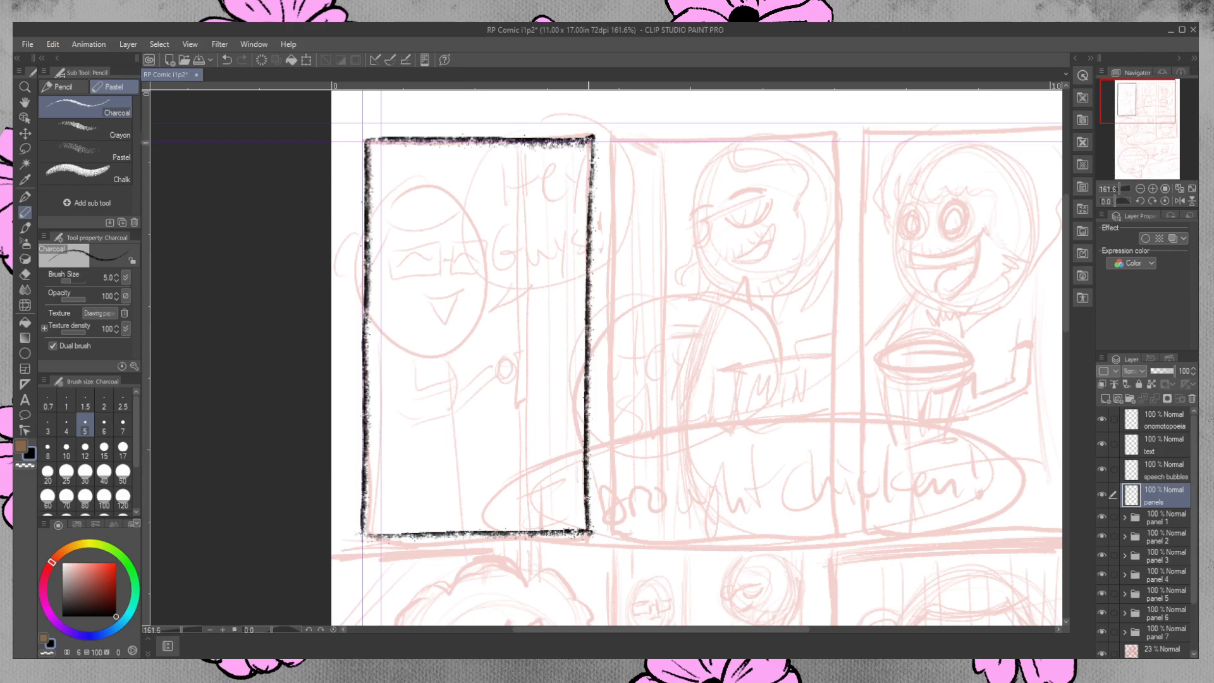
{"action": "left_click", "coordinate": [26, 274]}
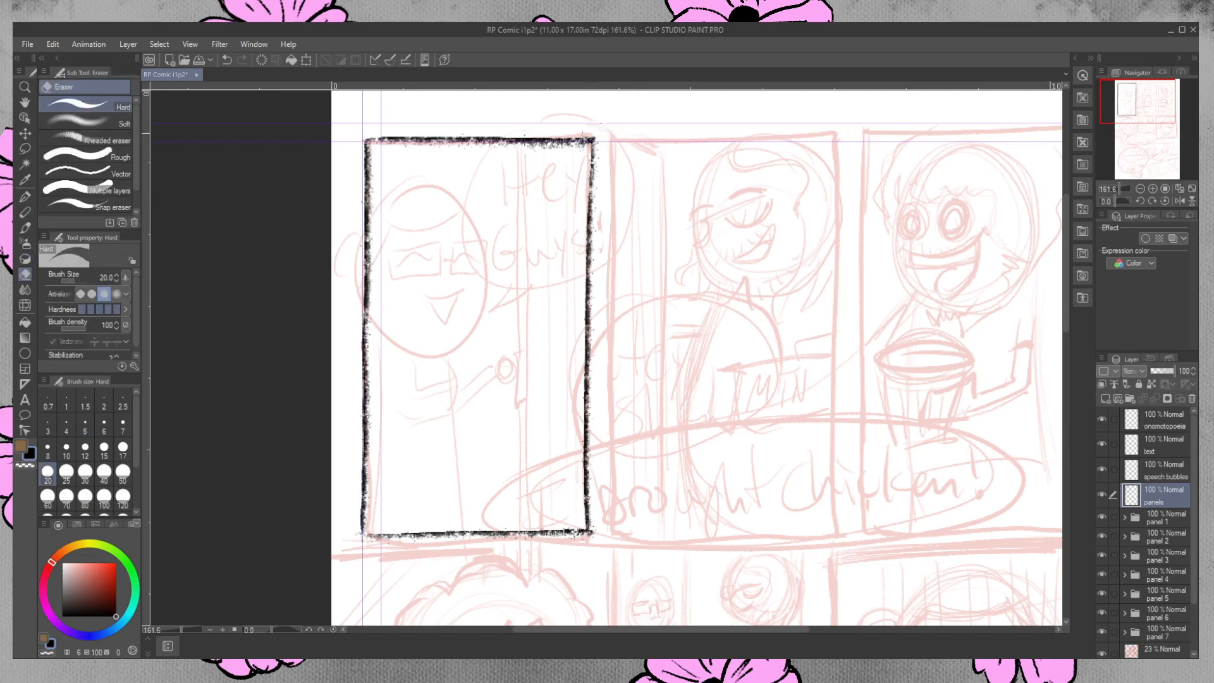
{"action": "left_click_drag", "start_coordinate": [602, 131], "coordinate": [612, 138]}
{"action": "left_click_drag", "start_coordinate": [600, 533], "coordinate": [593, 544]}
Try to draw a charcoal top border across the second and third panels.
{"action": "left_click_drag", "start_coordinate": [642, 631], "coordinate": [715, 621]}
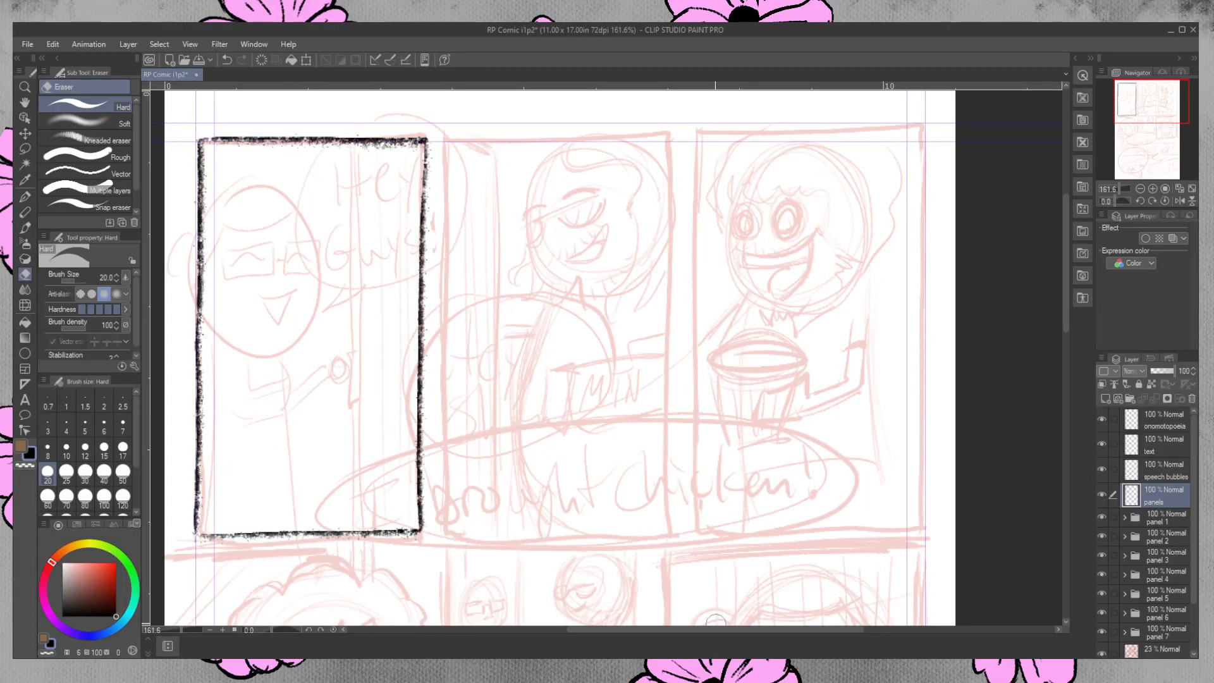
{"action": "left_click", "coordinate": [25, 212]}
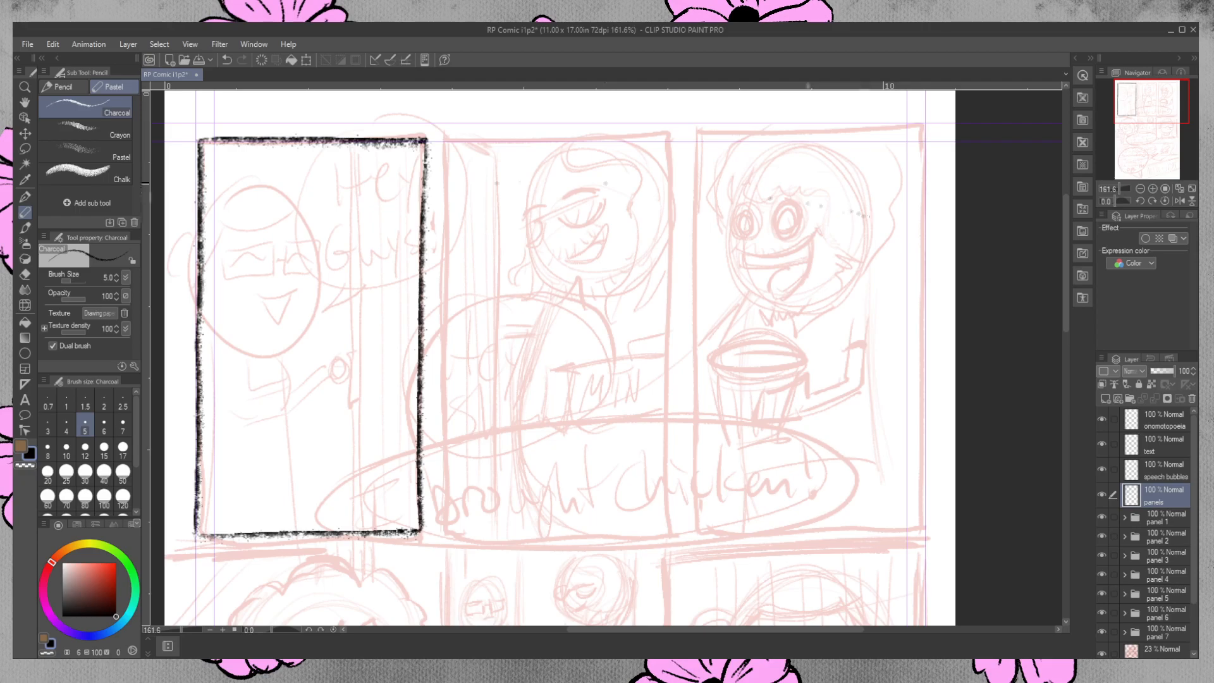
{"action": "left_click_drag", "start_coordinate": [425, 140], "coordinate": [903, 143]}
{"action": "key", "text": "ctrl+z"}
{"action": "key", "text": "ctrl+y"}
{"action": "key", "text": "ctrl+z"}
{"action": "left_click_drag", "start_coordinate": [423, 140], "coordinate": [917, 148]}
{"action": "key", "text": "ctrl+z"}
{"action": "left_click_drag", "start_coordinate": [423, 140], "coordinate": [945, 129]}
{"action": "key", "text": "ctrl+z"}
{"action": "key", "text": "ctrl+z"}
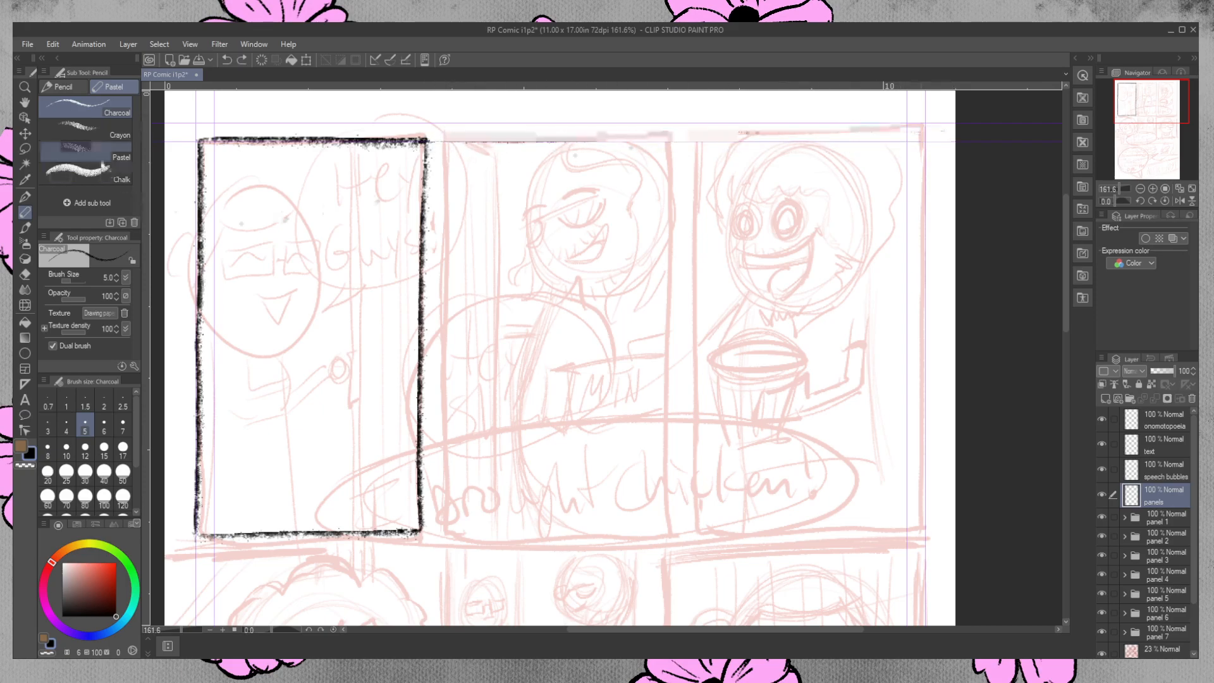
Try repeated single strokes for the shared top border between the first panel's upper-right corner and the page's right edge.
{"action": "left_click", "coordinate": [24, 88]}
{"action": "mouse_move", "coordinate": [508, 270]}
{"action": "left_mouse_down"}
{"action": "mouse_move", "coordinate": [465, 234]}
{"action": "mouse_move", "coordinate": [509, 278]}
{"action": "left_mouse_up"}
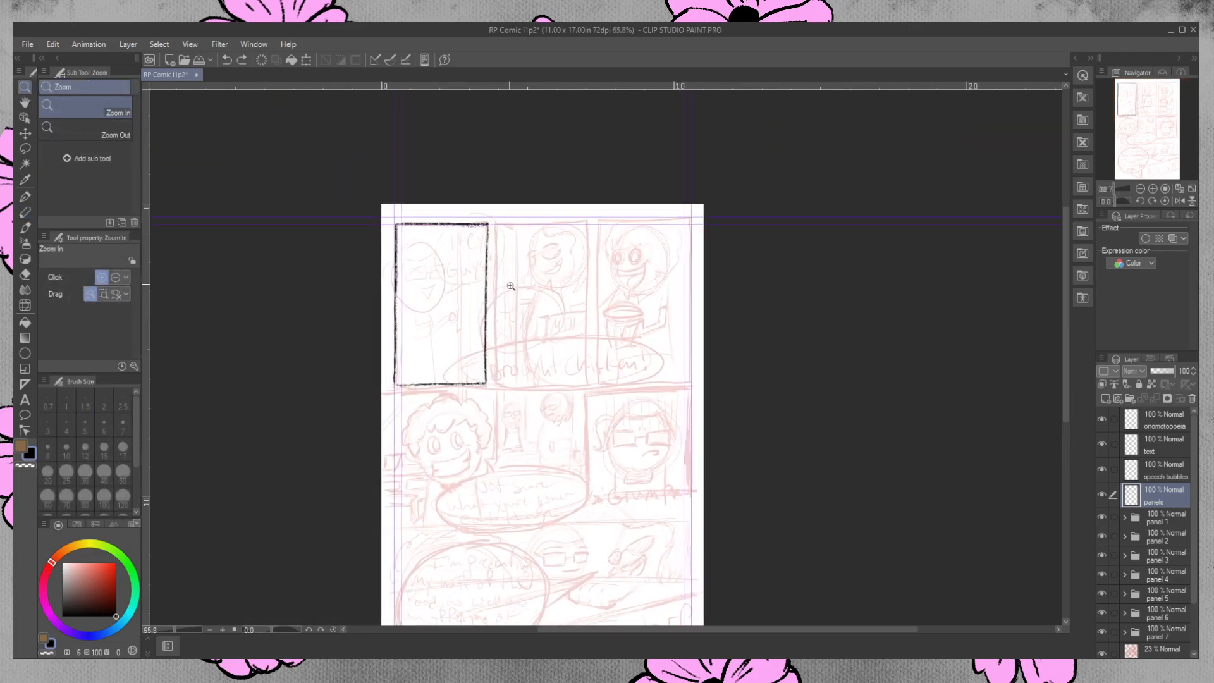
{"action": "left_click", "coordinate": [25, 213]}
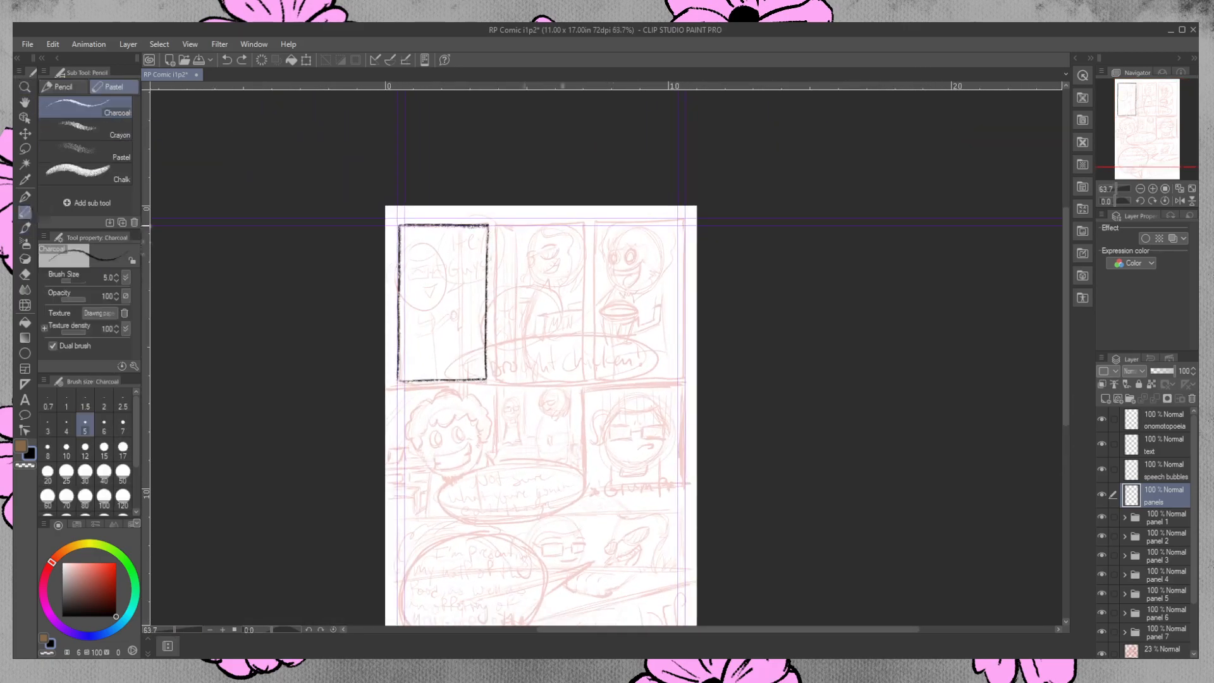
{"action": "left_click_drag", "start_coordinate": [485, 225], "coordinate": [696, 224]}
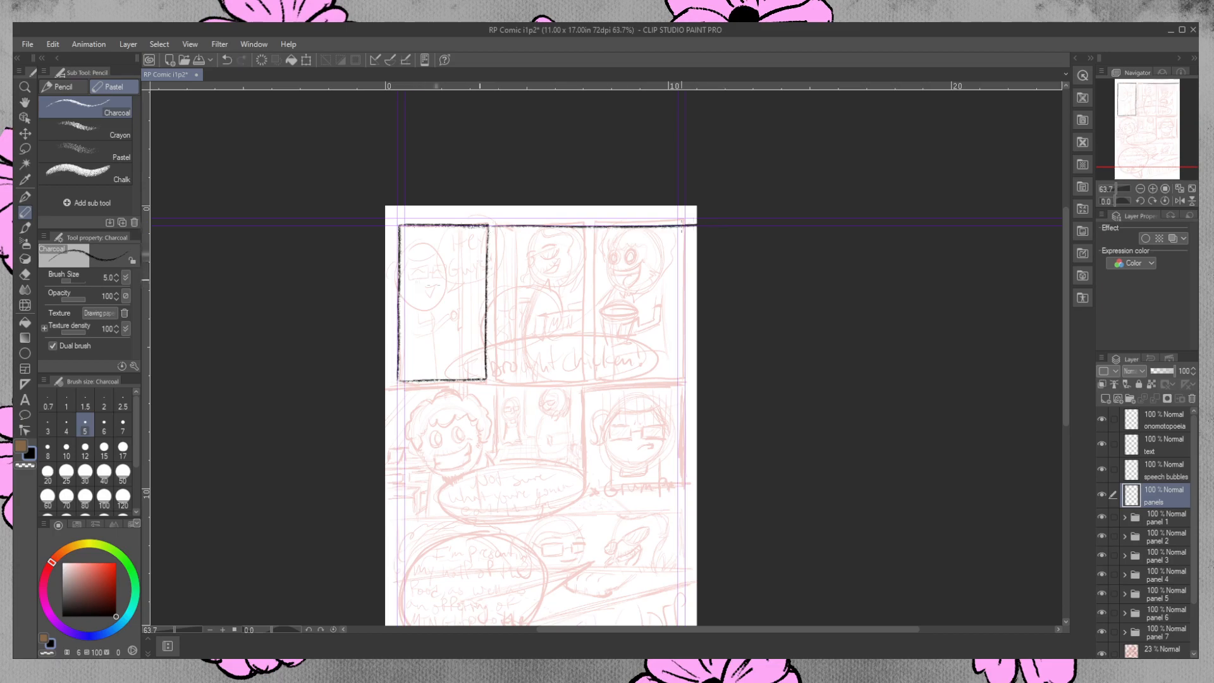
{"action": "key", "text": "ctrl+z"}
{"action": "left_click_drag", "start_coordinate": [496, 224], "coordinate": [756, 220]}
{"action": "key", "text": "ctrl+z"}
{"action": "left_click_drag", "start_coordinate": [497, 224], "coordinate": [702, 223]}
{"action": "key", "text": "ctrl+z"}
{"action": "mouse_move", "coordinate": [496, 224]}
{"action": "left_mouse_down"}
{"action": "mouse_move", "coordinate": [705, 225]}
{"action": "mouse_move", "coordinate": [562, 219]}
{"action": "mouse_move", "coordinate": [354, 235]}
{"action": "left_mouse_up"}
{"action": "key", "text": "ctrl+z"}
{"action": "key", "text": "ctrl+z"}
{"action": "left_click_drag", "start_coordinate": [686, 226], "coordinate": [309, 234]}
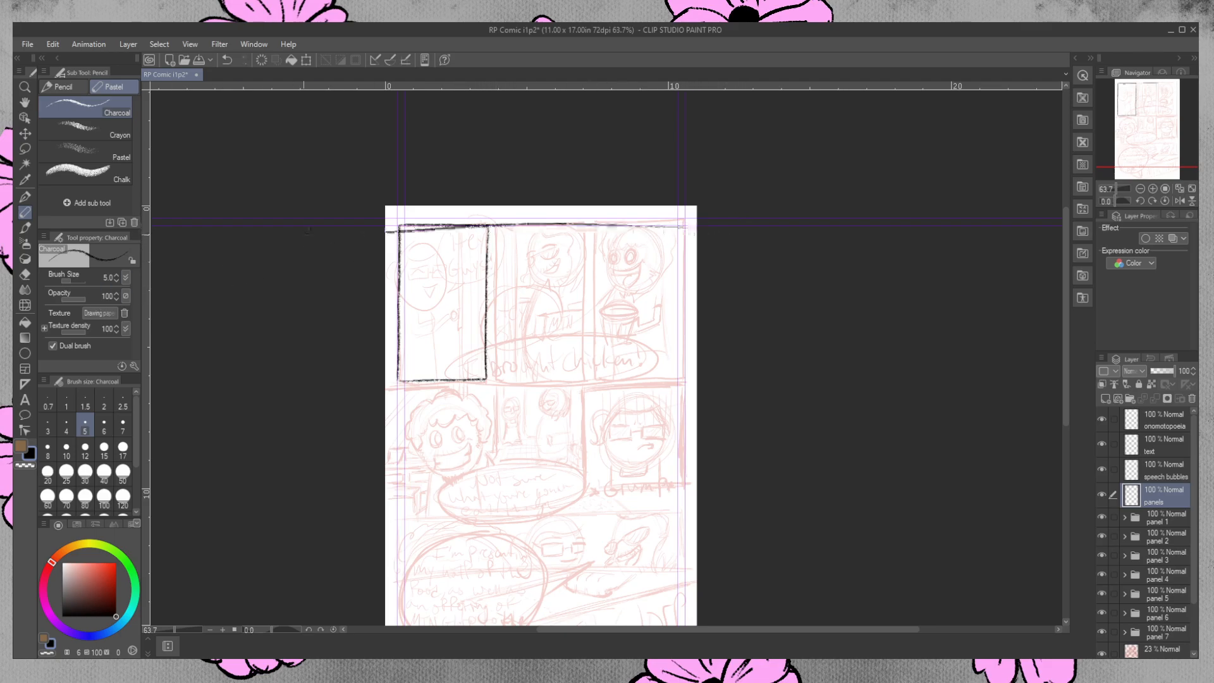
{"action": "key", "text": "ctrl+z"}
{"action": "left_click_drag", "start_coordinate": [492, 225], "coordinate": [701, 226]}
{"action": "key", "text": "ctrl+z"}
{"action": "left_click_drag", "start_coordinate": [493, 224], "coordinate": [696, 221]}
{"action": "key", "text": "ctrl+z"}
{"action": "left_click_drag", "start_coordinate": [494, 223], "coordinate": [697, 222]}
{"action": "key", "text": "ctrl+z"}
{"action": "left_click_drag", "start_coordinate": [493, 227], "coordinate": [696, 225]}
{"action": "key", "text": "ctrl+z"}
{"action": "left_click_drag", "start_coordinate": [493, 226], "coordinate": [696, 222]}
{"action": "key", "text": "ctrl+z"}
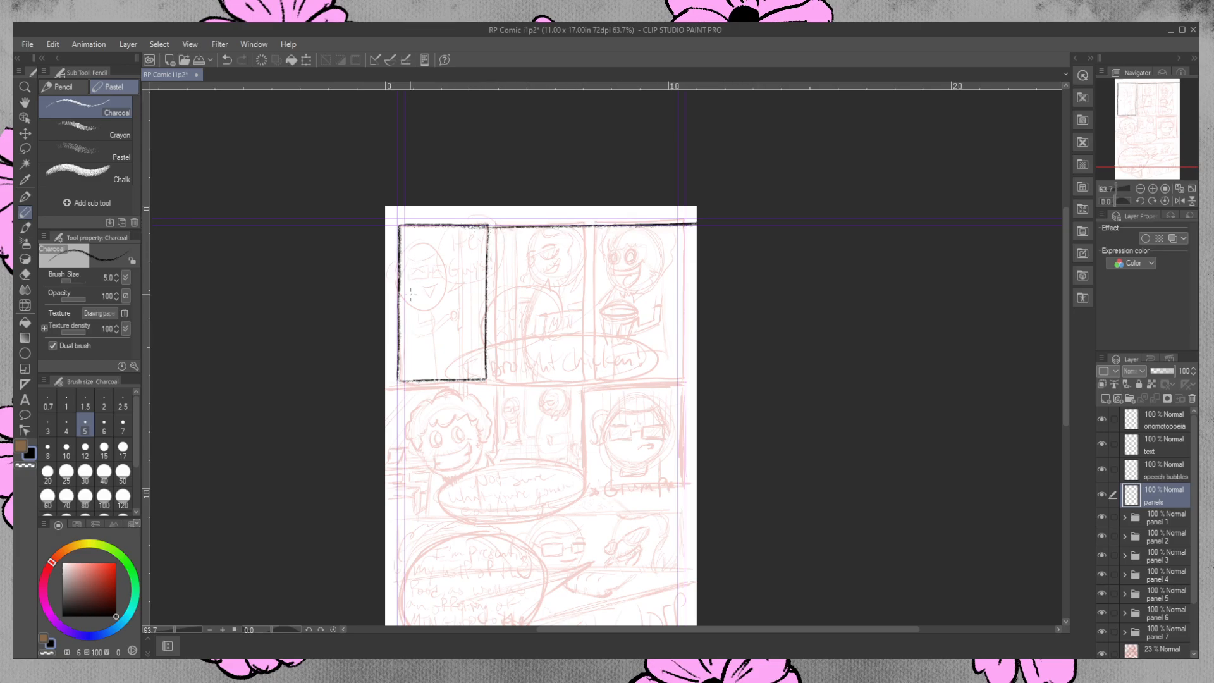
{"action": "key", "text": "ctrl+z"}
{"action": "left_click_drag", "start_coordinate": [493, 225], "coordinate": [697, 224]}
{"action": "key", "text": "ctrl+z"}
{"action": "left_click_drag", "start_coordinate": [490, 226], "coordinate": [697, 223]}
{"action": "key", "text": "ctrl+z"}
{"action": "key", "text": "ctrl+z"}
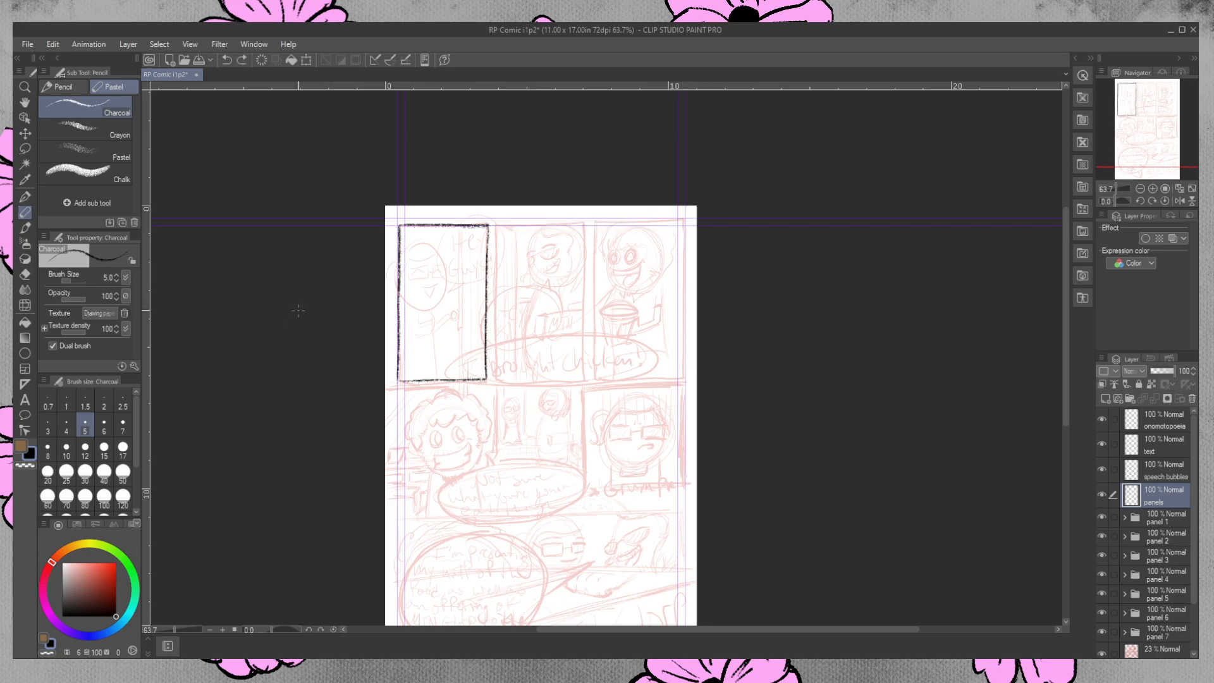
Draw one black charcoal line over the second and third panels, from the first panel's upper-right corner to the page edge.
{"action": "left_click", "coordinate": [390, 60]}
{"action": "left_click_drag", "start_coordinate": [490, 224], "coordinate": [612, 224]}
{"action": "key", "text": "ctrl+z"}
{"action": "left_click_drag", "start_coordinate": [490, 224], "coordinate": [697, 222]}
{"action": "key", "text": "ctrl+z"}
{"action": "left_click_drag", "start_coordinate": [486, 224], "coordinate": [702, 224]}
{"action": "key", "text": "ctrl+z"}
{"action": "key", "text": "ctrl+z"}
{"action": "key", "text": "ctrl+z"}
{"action": "left_click_drag", "start_coordinate": [479, 228], "coordinate": [705, 226], "text": "ctrl"}
{"action": "key", "text": "ctrl+z"}
{"action": "left_click_drag", "start_coordinate": [493, 225], "coordinate": [682, 224]}
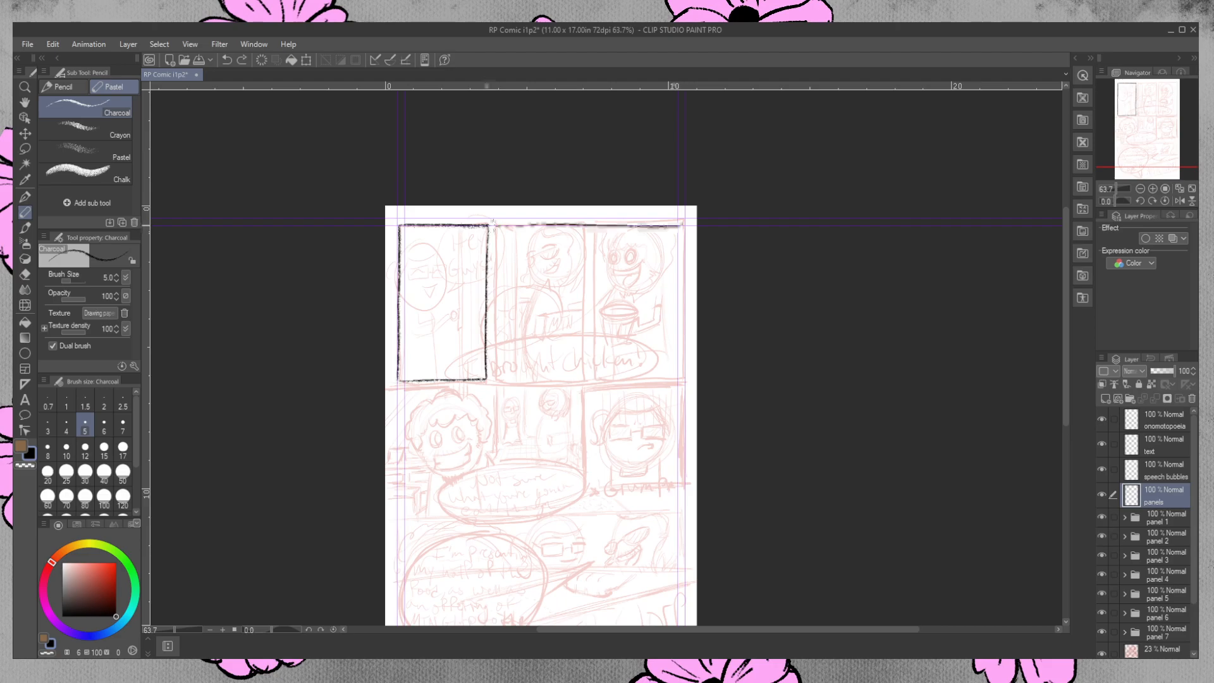
{"action": "key", "text": "ctrl+z"}
{"action": "left_click_drag", "start_coordinate": [495, 226], "coordinate": [741, 221]}
{"action": "key", "text": "ctrl+z"}
{"action": "key", "text": "ctrl+z"}
{"action": "left_click_drag", "start_coordinate": [488, 226], "coordinate": [684, 223]}
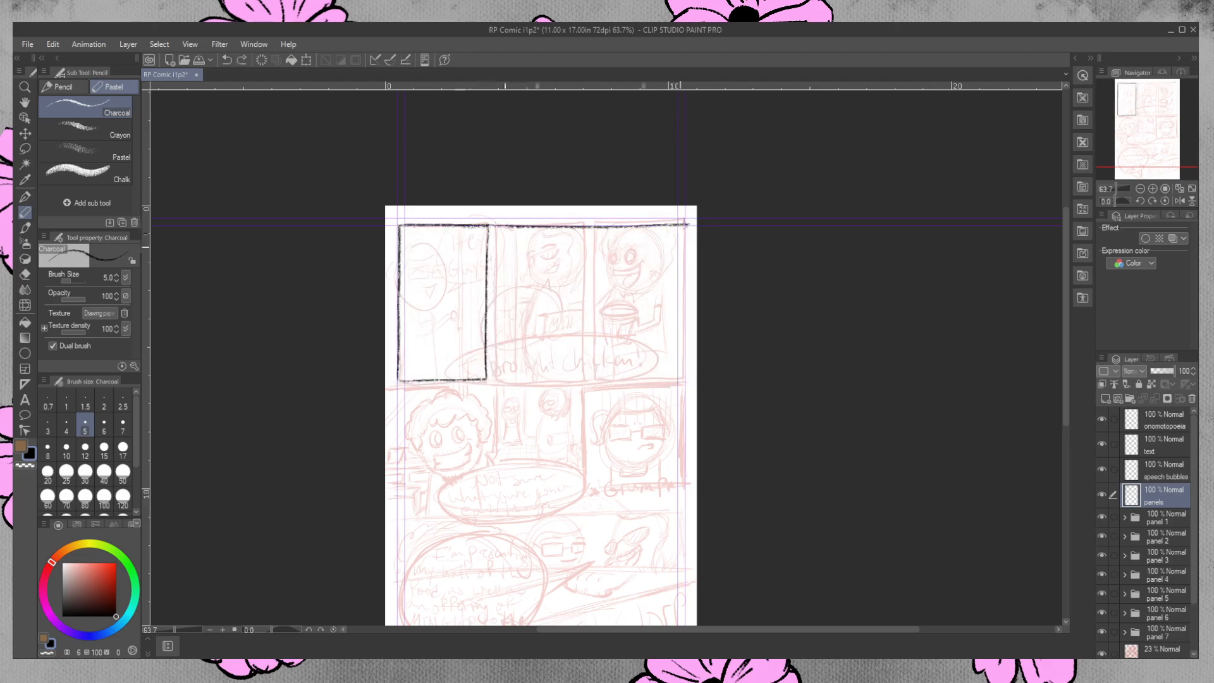
{"action": "key", "text": "ctrl+z"}
{"action": "left_click_drag", "start_coordinate": [487, 226], "coordinate": [694, 221]}
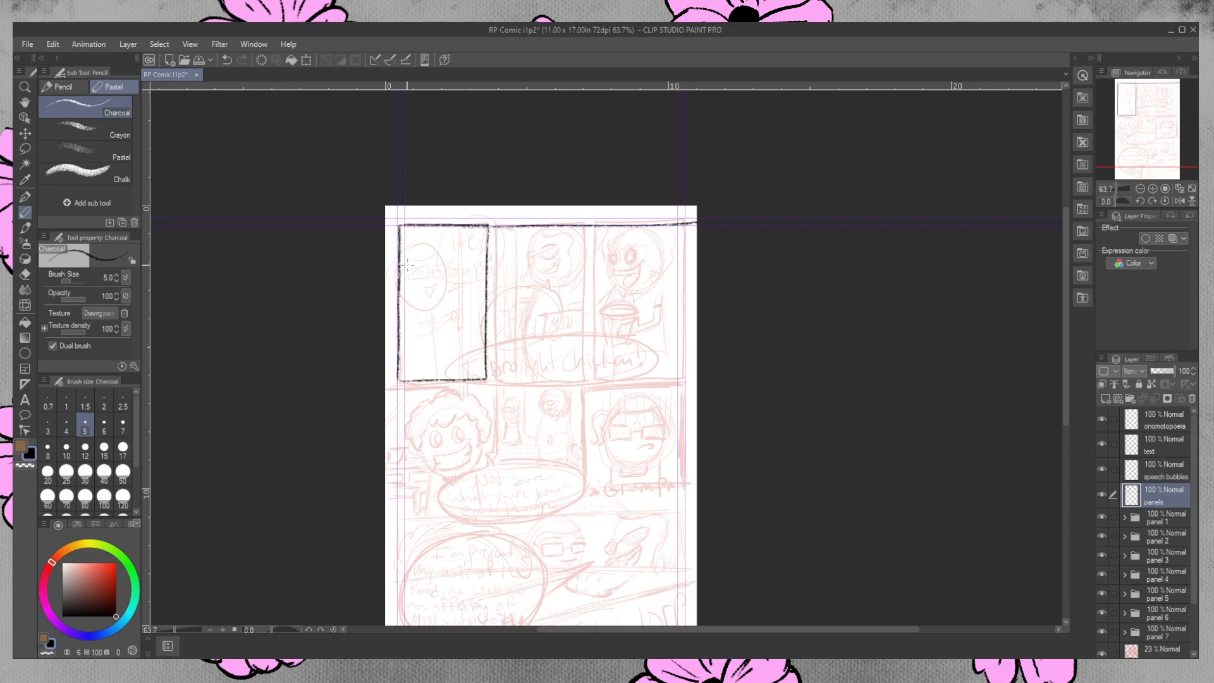
Erase the top line in the gap between the first and second panels and its slanted end above the third panel.
{"action": "left_click", "coordinate": [25, 88]}
{"action": "left_click_drag", "start_coordinate": [683, 242], "coordinate": [713, 215]}
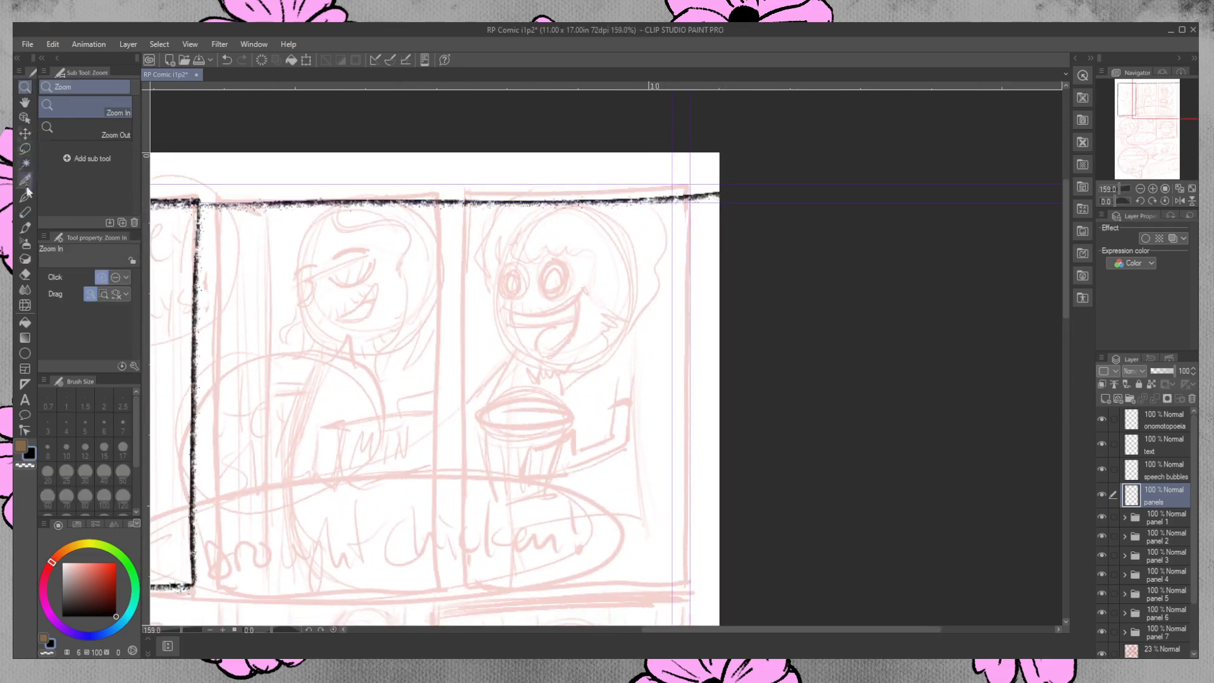
{"action": "left_click", "coordinate": [24, 274]}
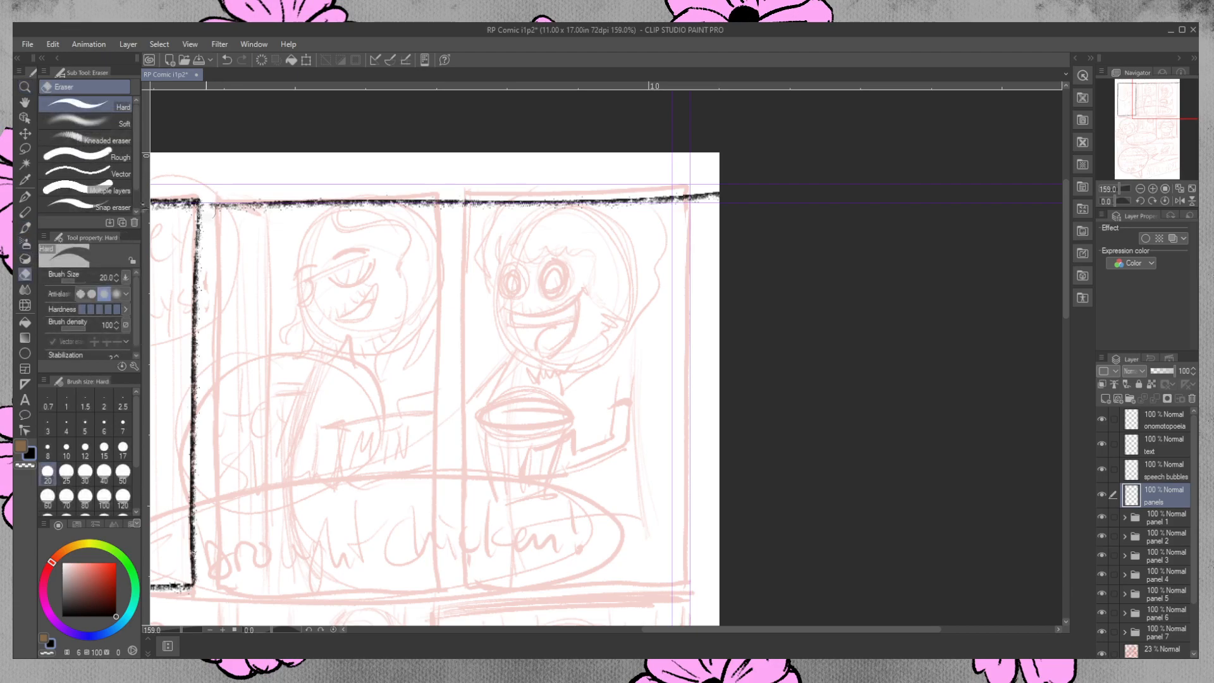
{"action": "left_click_drag", "start_coordinate": [215, 198], "coordinate": [207, 200]}
{"action": "mouse_move", "coordinate": [702, 199]}
{"action": "left_mouse_down"}
{"action": "mouse_move", "coordinate": [727, 230]}
{"action": "mouse_move", "coordinate": [679, 194]}
{"action": "mouse_move", "coordinate": [632, 195]}
{"action": "mouse_move", "coordinate": [683, 197]}
{"action": "left_mouse_up"}
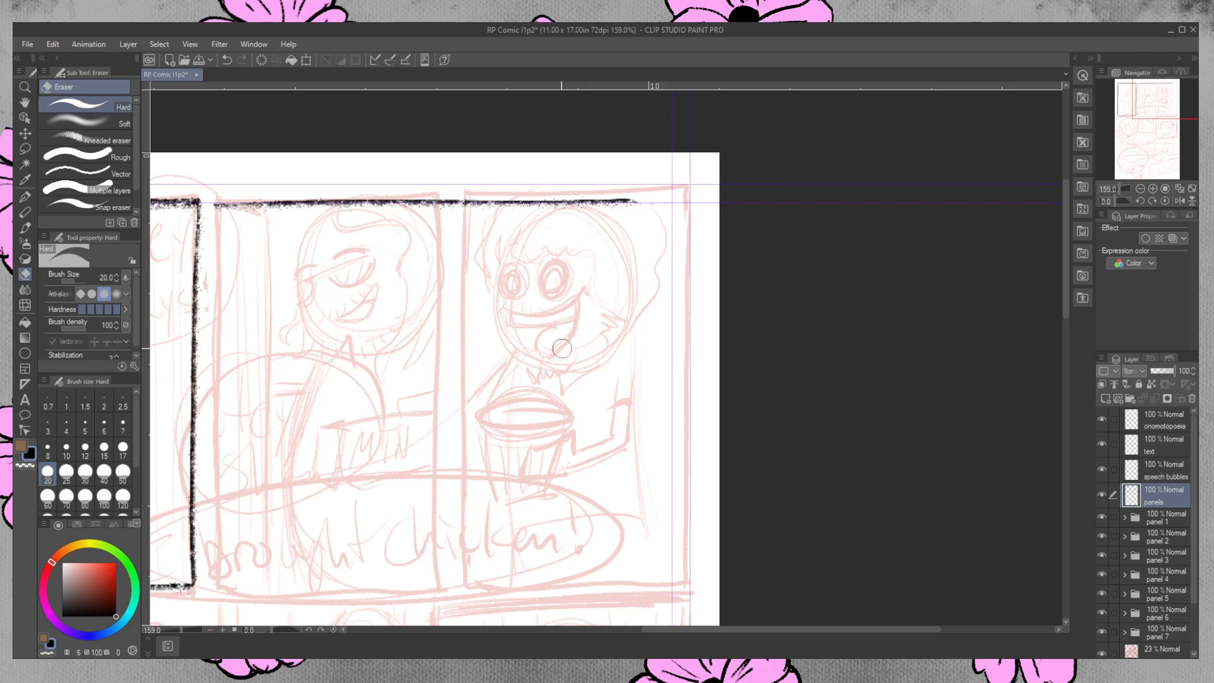
Redraw the right end of the third panel's top border along the guide and erase the gap between the second and third panels.
{"action": "left_click", "coordinate": [25, 212]}
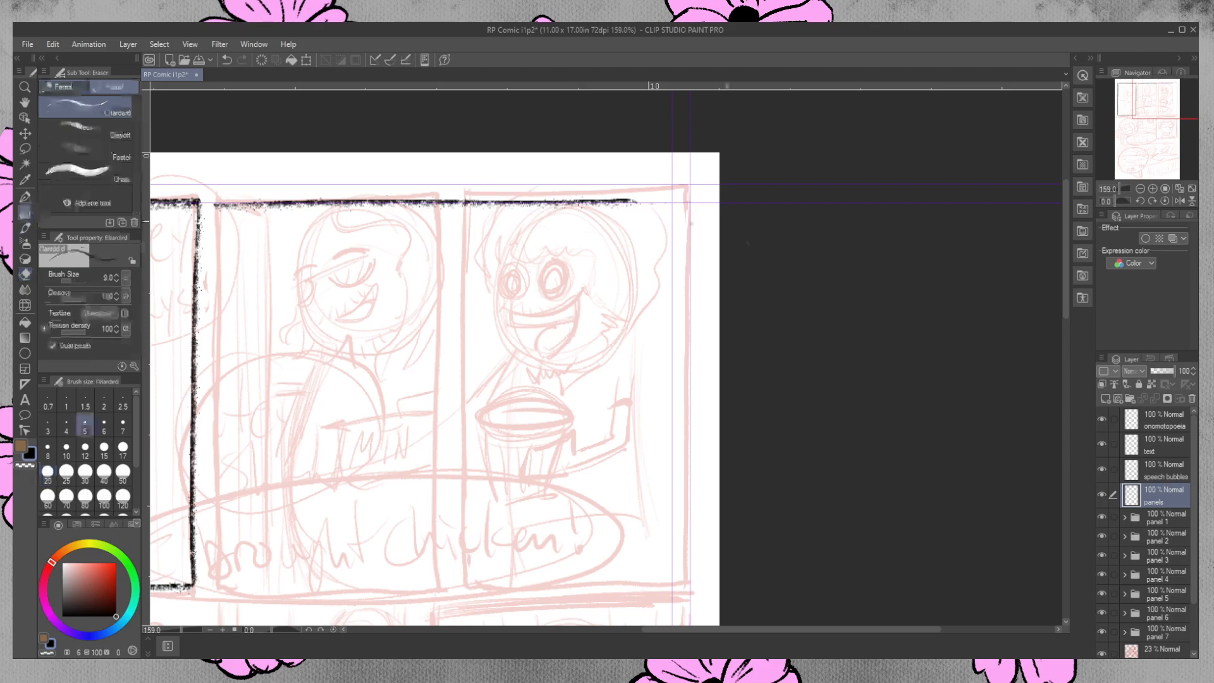
{"action": "left_click_drag", "start_coordinate": [625, 196], "coordinate": [723, 202]}
{"action": "key", "text": "ctrl+z"}
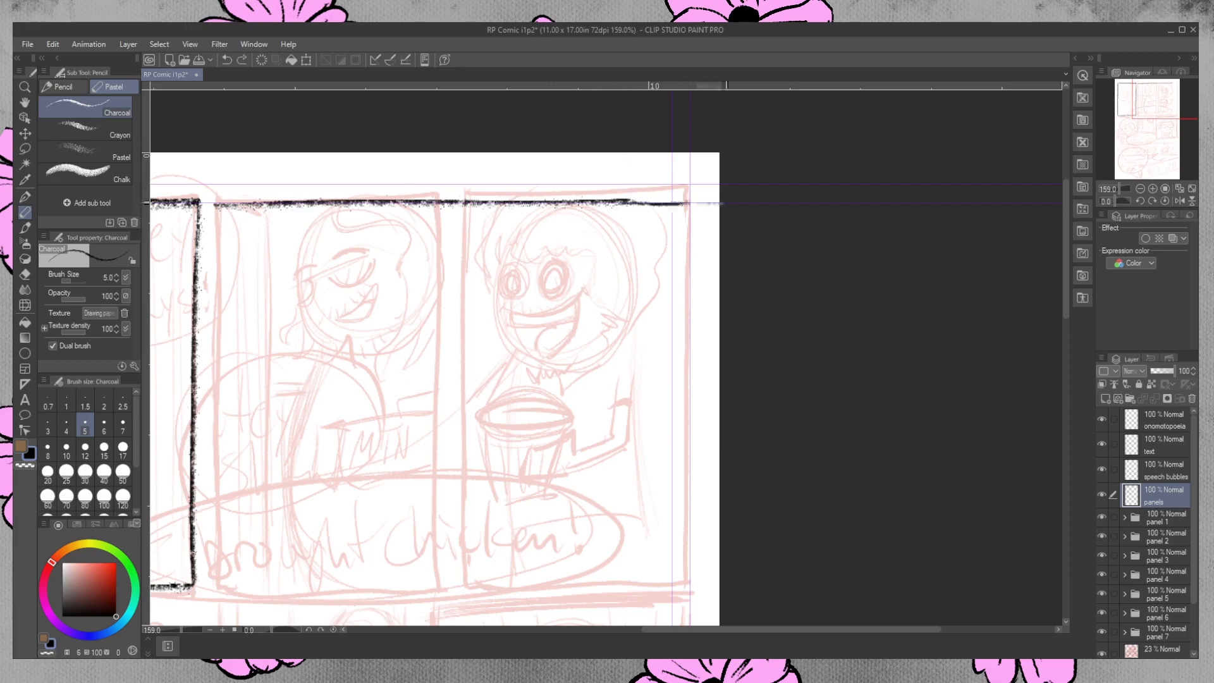
{"action": "key", "text": "ctrl+z"}
{"action": "left_click_drag", "start_coordinate": [618, 201], "coordinate": [697, 202]}
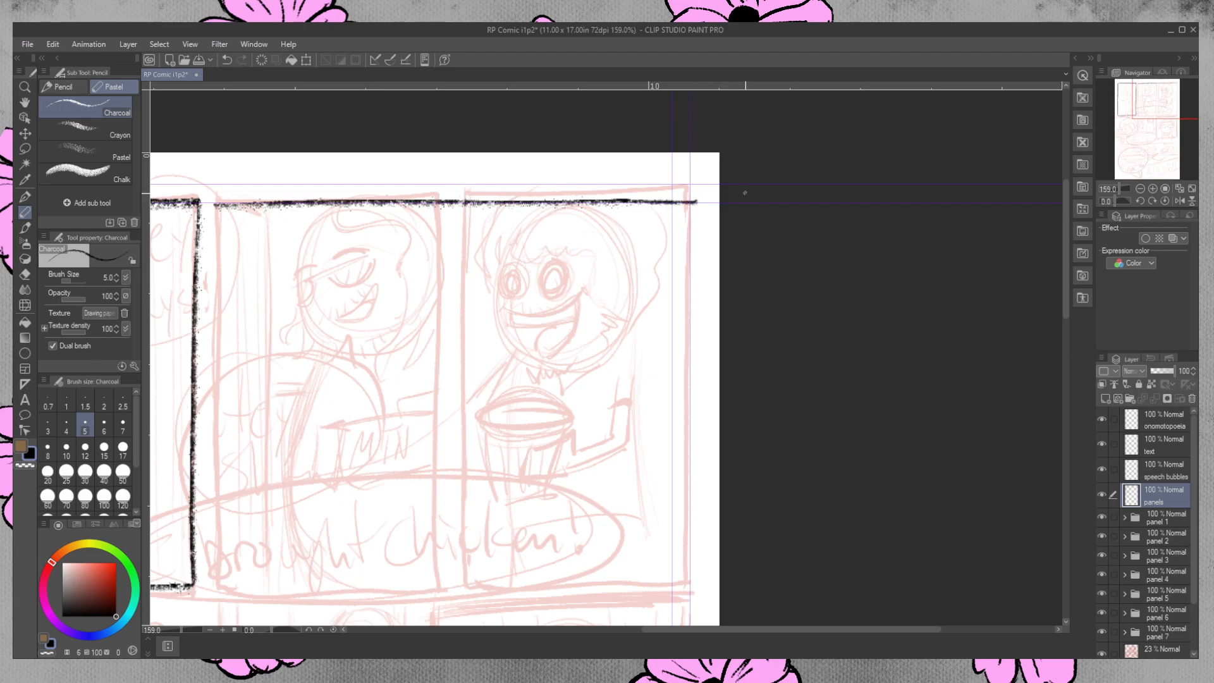
{"action": "left_click", "coordinate": [25, 274]}
{"action": "left_click_drag", "start_coordinate": [450, 202], "coordinate": [461, 204]}
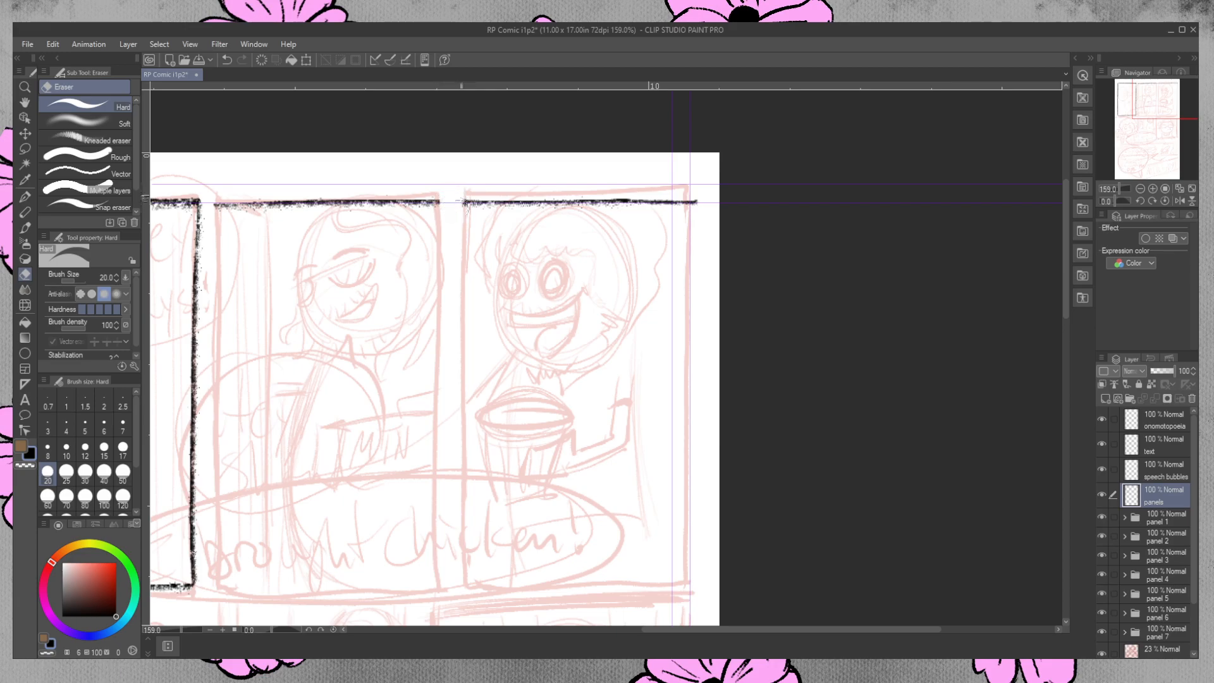
Draw the second panel's left border in black charcoal along the sketch and erase the overhang at its upper-left corner.
{"action": "left_click", "coordinate": [25, 212]}
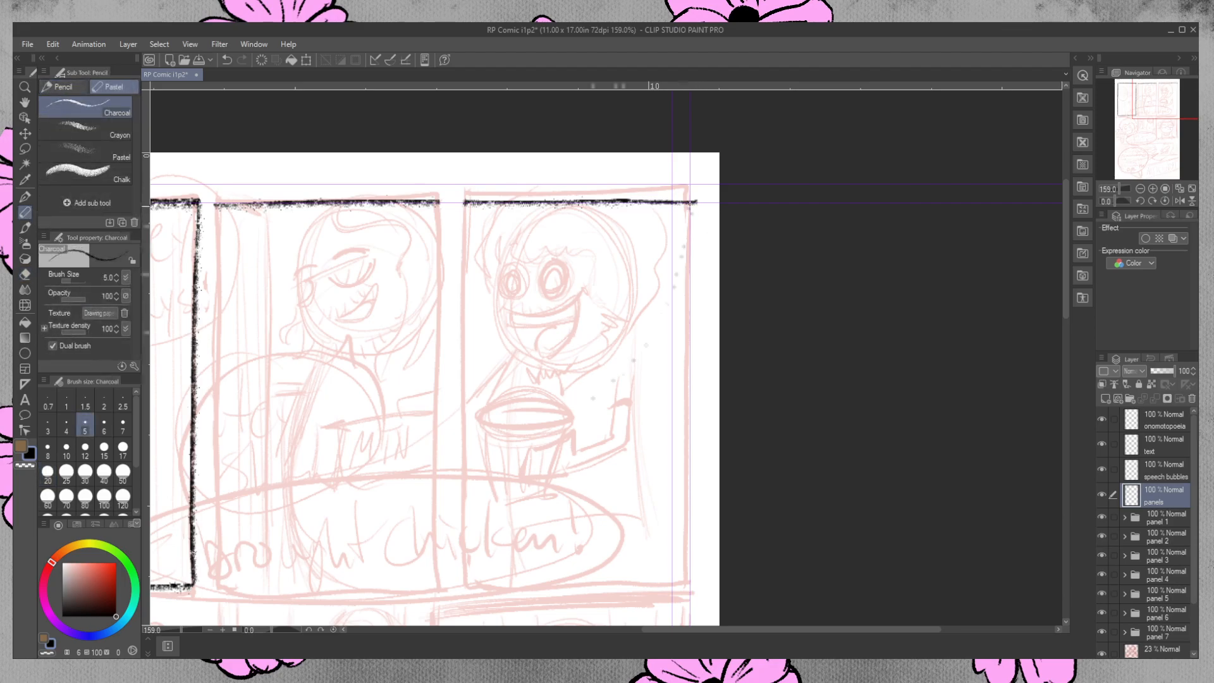
{"action": "left_click_drag", "start_coordinate": [1065, 229], "coordinate": [1067, 247]}
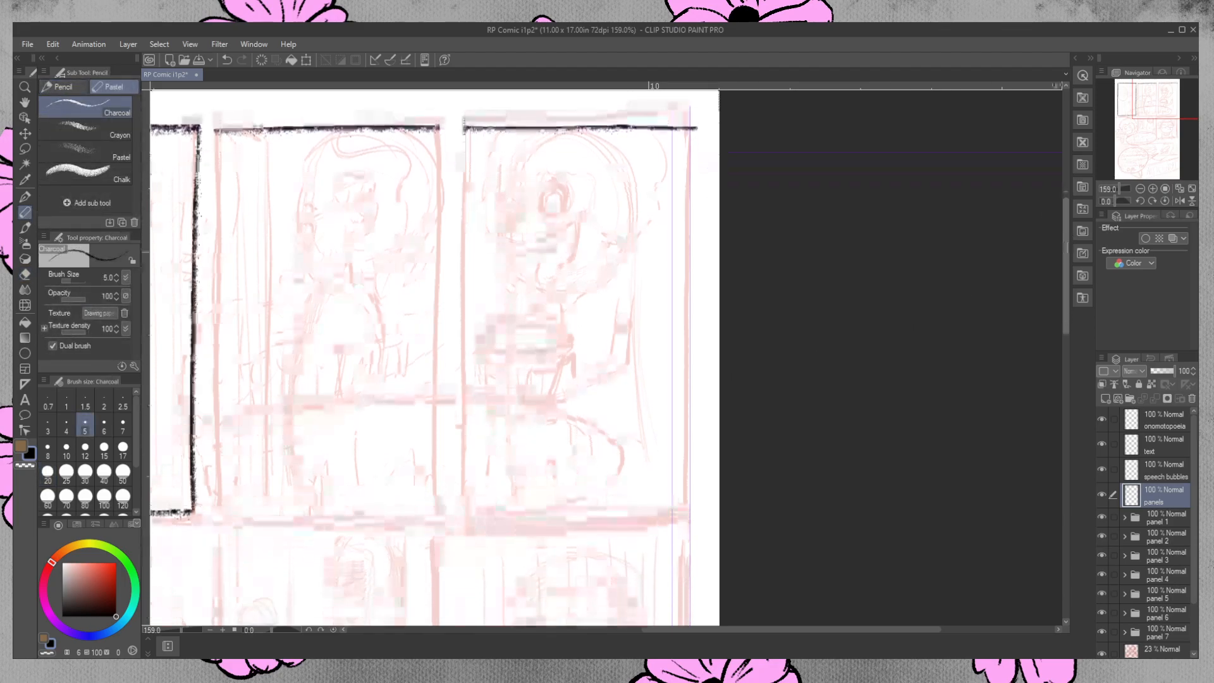
{"action": "left_click_drag", "start_coordinate": [216, 130], "coordinate": [210, 496]}
{"action": "key", "text": "ctrl+z"}
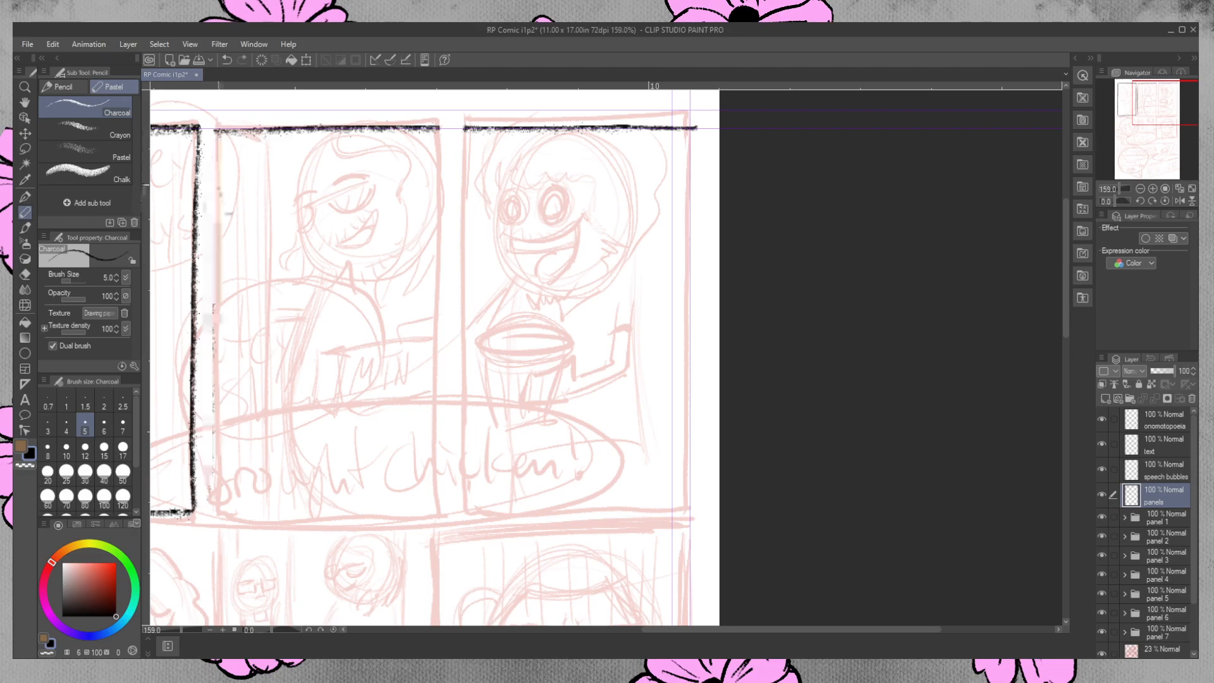
{"action": "left_click_drag", "start_coordinate": [218, 131], "coordinate": [216, 513]}
{"action": "key", "text": "ctrl+z"}
{"action": "key", "text": "ctrl+z"}
{"action": "left_click_drag", "start_coordinate": [219, 128], "coordinate": [219, 528]}
{"action": "key", "text": "ctrl+z"}
{"action": "left_click_drag", "start_coordinate": [218, 131], "coordinate": [219, 535]}
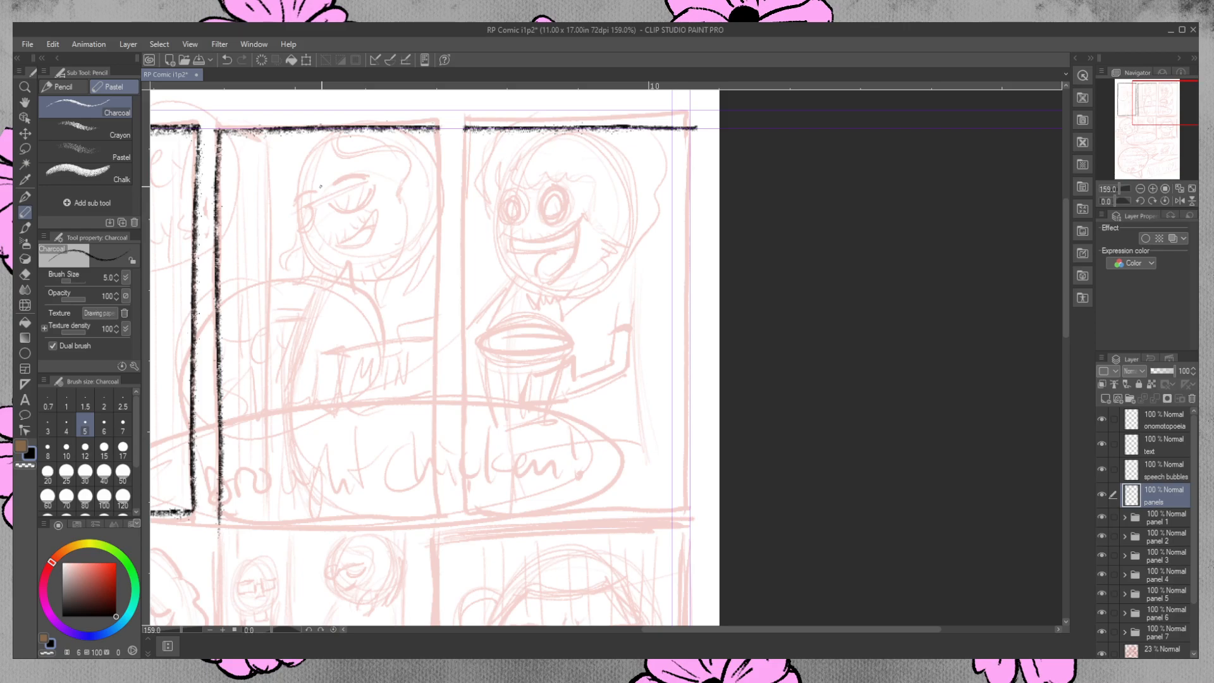
{"action": "left_click", "coordinate": [25, 274]}
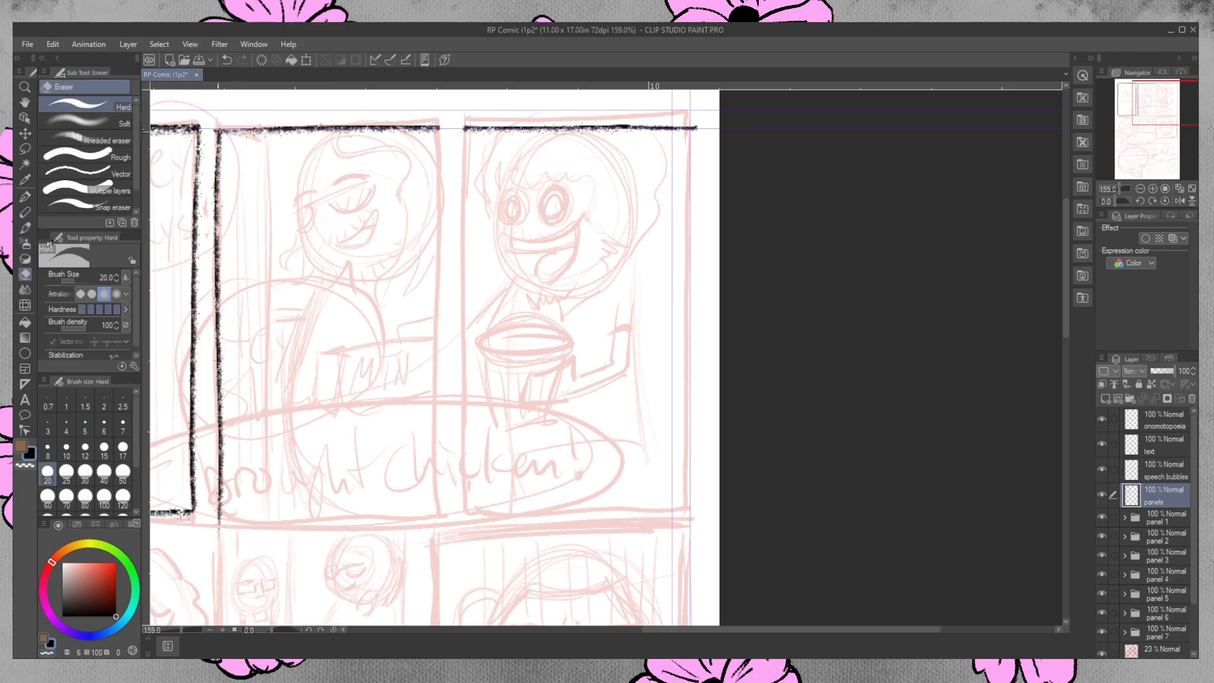
{"action": "left_click_drag", "start_coordinate": [215, 127], "coordinate": [215, 129]}
Draw the second panel's right border and the third panel's left border in charcoal, down to the bottom of the top row.
{"action": "left_click", "coordinate": [25, 213]}
{"action": "left_click_drag", "start_coordinate": [440, 131], "coordinate": [442, 525]}
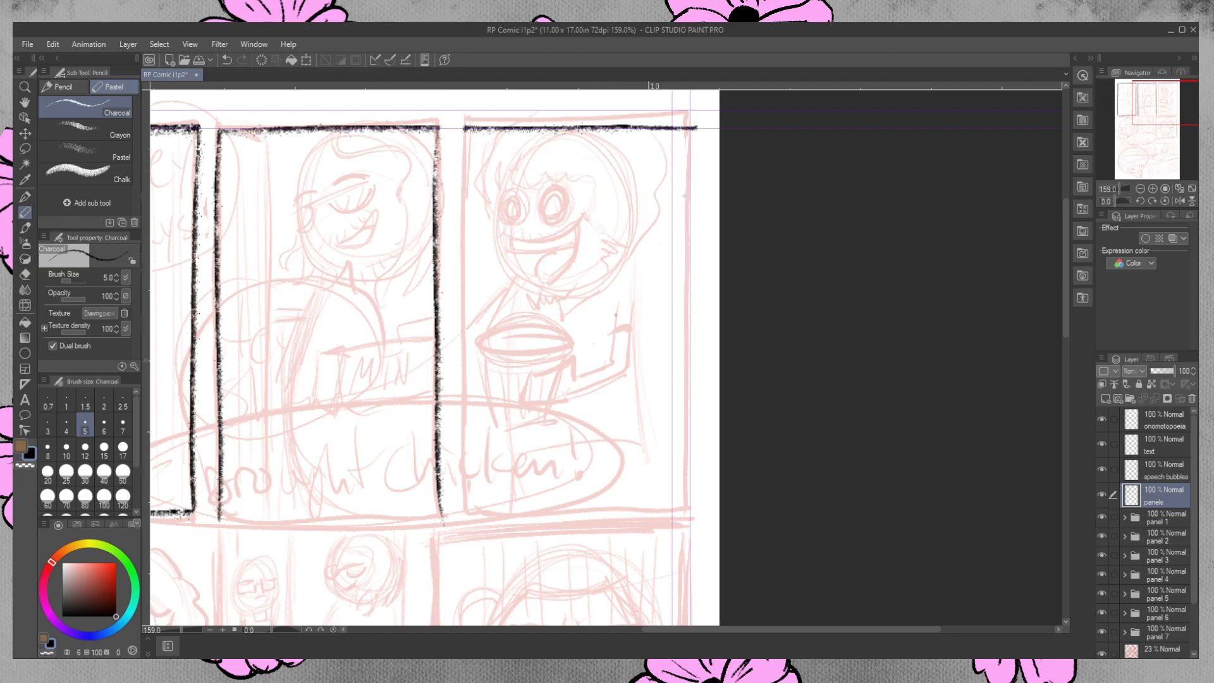
{"action": "left_click_drag", "start_coordinate": [466, 131], "coordinate": [444, 532]}
{"action": "key", "text": "ctrl+z"}
{"action": "key", "text": "ctrl+z"}
{"action": "mouse_move", "coordinate": [465, 137]}
{"action": "left_mouse_down"}
{"action": "mouse_move", "coordinate": [458, 550]}
{"action": "mouse_move", "coordinate": [470, 389]}
{"action": "mouse_move", "coordinate": [479, 509]}
{"action": "left_mouse_up"}
{"action": "key", "text": "ctrl+z"}
{"action": "key", "text": "ctrl+z"}
{"action": "left_click_drag", "start_coordinate": [466, 130], "coordinate": [474, 521]}
{"action": "key", "text": "ctrl+z"}
{"action": "left_click_drag", "start_coordinate": [466, 130], "coordinate": [465, 542]}
Draw the third panel's right border in charcoal along the vertical guide, redoing the stroke until it runs straight.
{"action": "key", "text": "ctrl+z"}
{"action": "left_click_drag", "start_coordinate": [691, 130], "coordinate": [672, 547]}
{"action": "key", "text": "ctrl+z"}
{"action": "mouse_move", "coordinate": [693, 130]}
{"action": "left_mouse_down"}
{"action": "mouse_move", "coordinate": [673, 547]}
{"action": "mouse_move", "coordinate": [685, 220]}
{"action": "mouse_move", "coordinate": [690, 519]}
{"action": "left_mouse_up"}
{"action": "key", "text": "ctrl+z"}
{"action": "key", "text": "ctrl+z"}
{"action": "left_click_drag", "start_coordinate": [693, 130], "coordinate": [687, 542]}
{"action": "key", "text": "ctrl+z"}
{"action": "left_click_drag", "start_coordinate": [694, 129], "coordinate": [689, 529]}
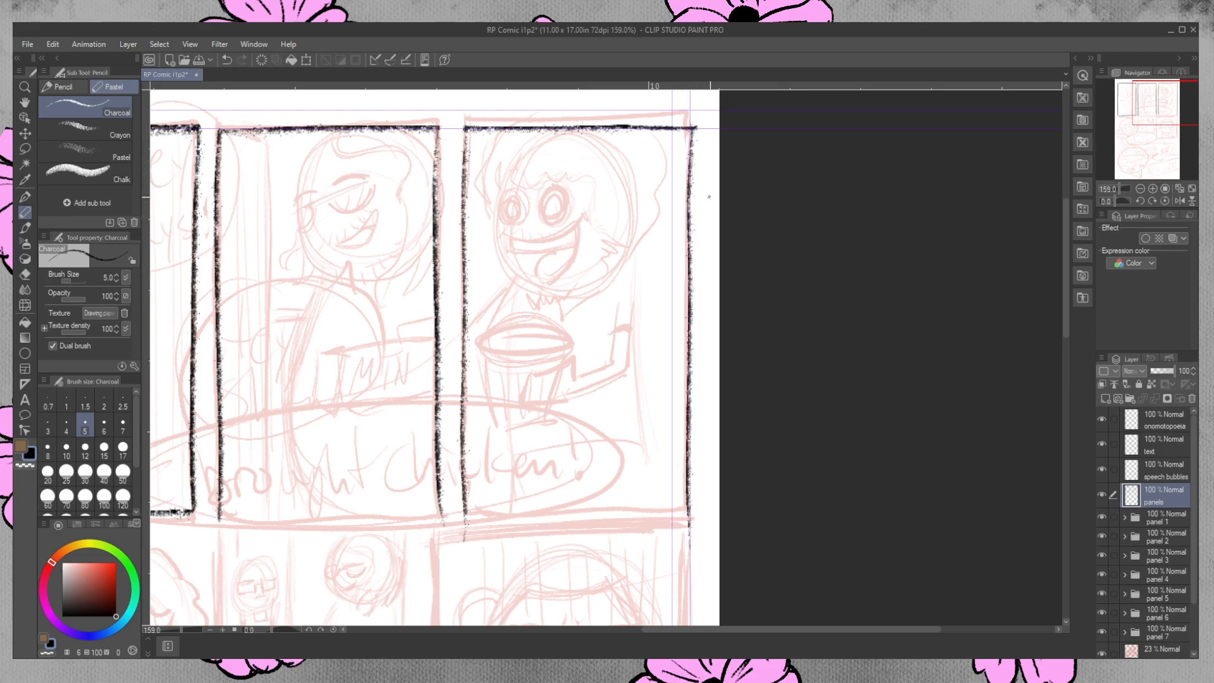
Erase the overshooting lower ends of the second and third panels' side borders and the overhang at the third panel's upper-right corner.
{"action": "left_click", "coordinate": [24, 274]}
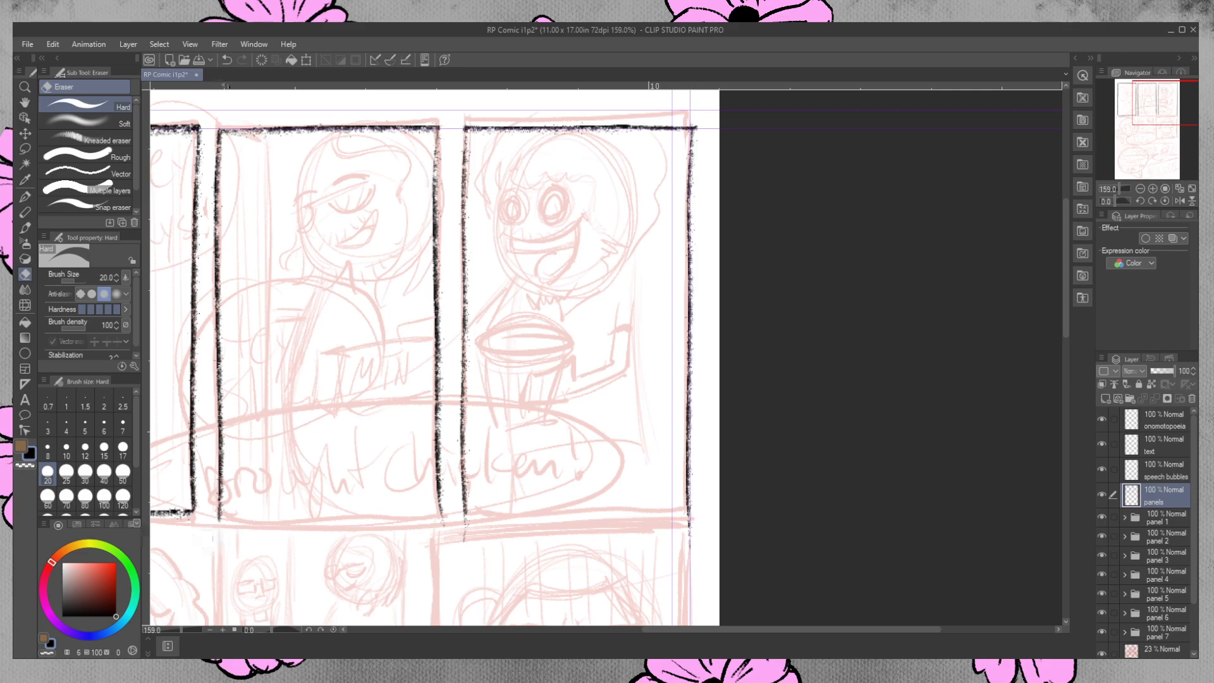
{"action": "left_click_drag", "start_coordinate": [215, 523], "coordinate": [223, 521]}
{"action": "mouse_move", "coordinate": [438, 510]}
{"action": "left_mouse_down"}
{"action": "mouse_move", "coordinate": [443, 525]}
{"action": "mouse_move", "coordinate": [465, 526]}
{"action": "mouse_move", "coordinate": [455, 536]}
{"action": "left_mouse_up"}
{"action": "left_click_drag", "start_coordinate": [691, 545], "coordinate": [690, 520]}
{"action": "left_click_drag", "start_coordinate": [765, 628], "coordinate": [678, 639]}
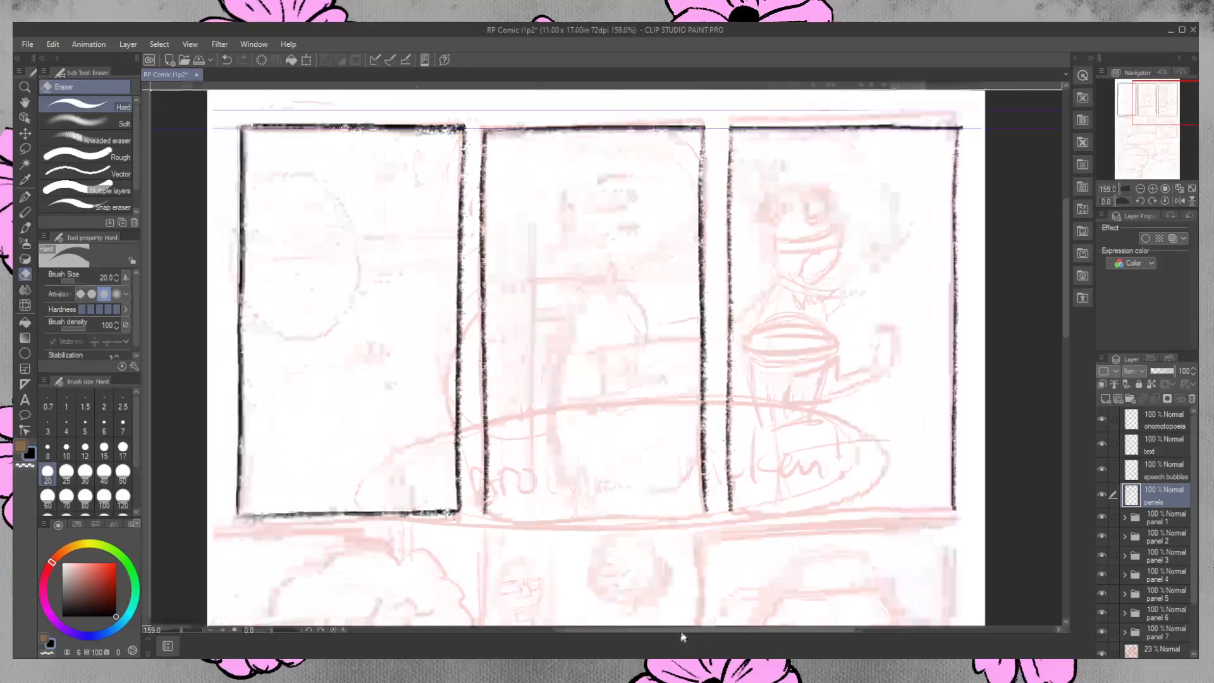
{"action": "left_click", "coordinate": [26, 214]}
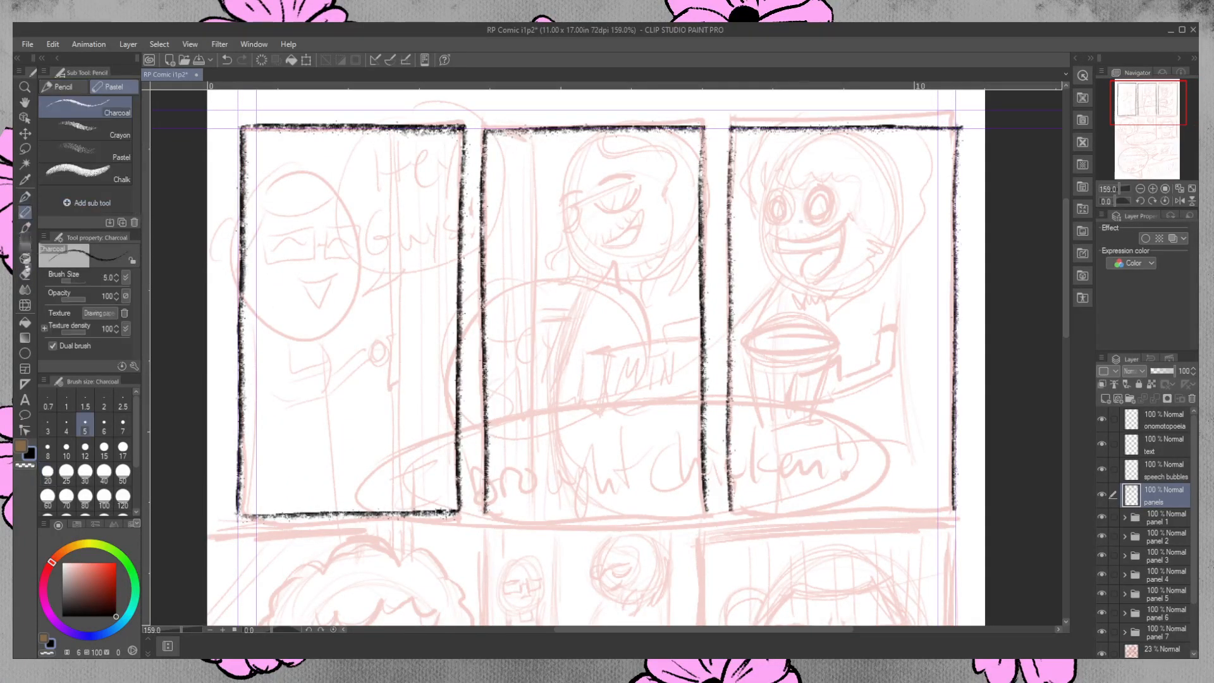
{"action": "left_click", "coordinate": [25, 274]}
{"action": "left_click_drag", "start_coordinate": [962, 129], "coordinate": [963, 128]}
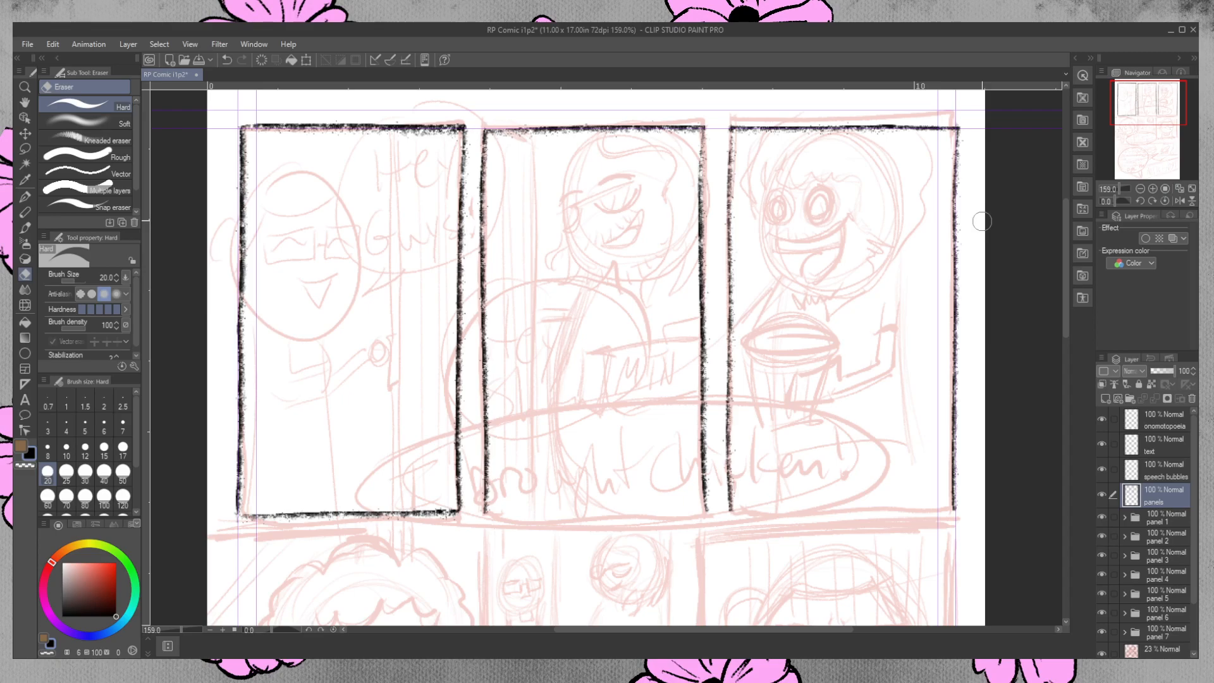
Draw the second panel's bottom border in charcoal, from its lower-left corner across to the third panel's left border.
{"action": "mouse_move", "coordinate": [1065, 272]}
{"action": "left_mouse_down"}
{"action": "mouse_move", "coordinate": [1067, 299]}
{"action": "mouse_move", "coordinate": [1079, 299]}
{"action": "left_mouse_up"}
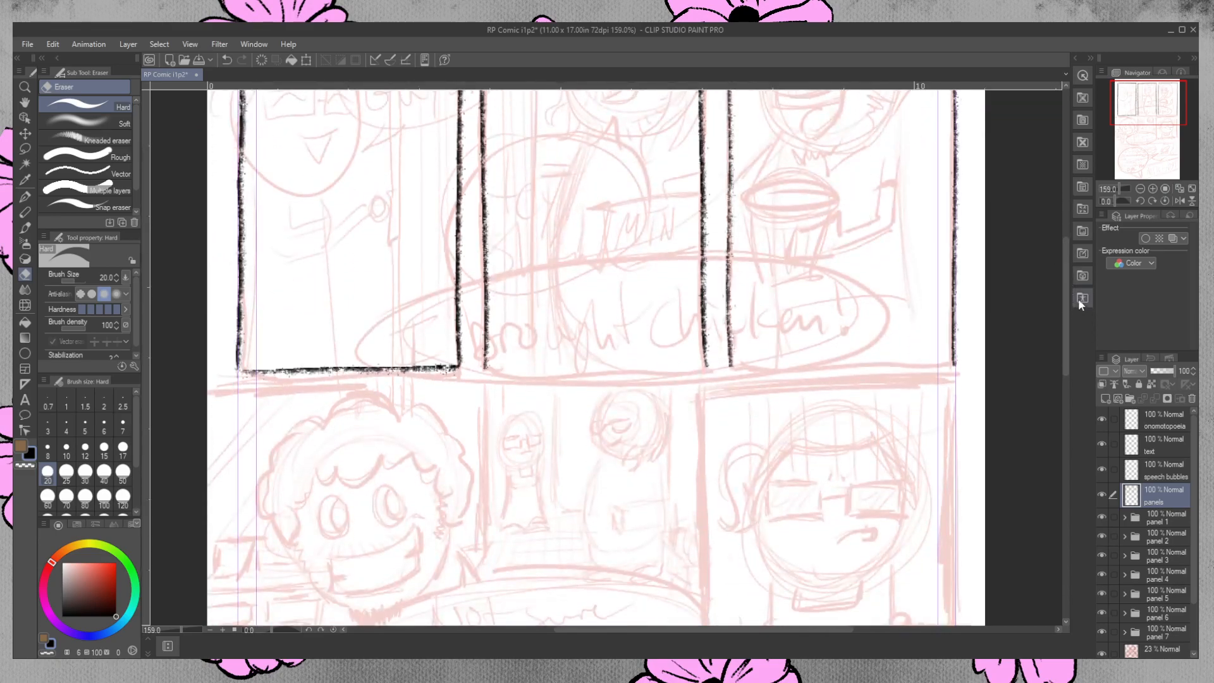
{"action": "left_click", "coordinate": [29, 198]}
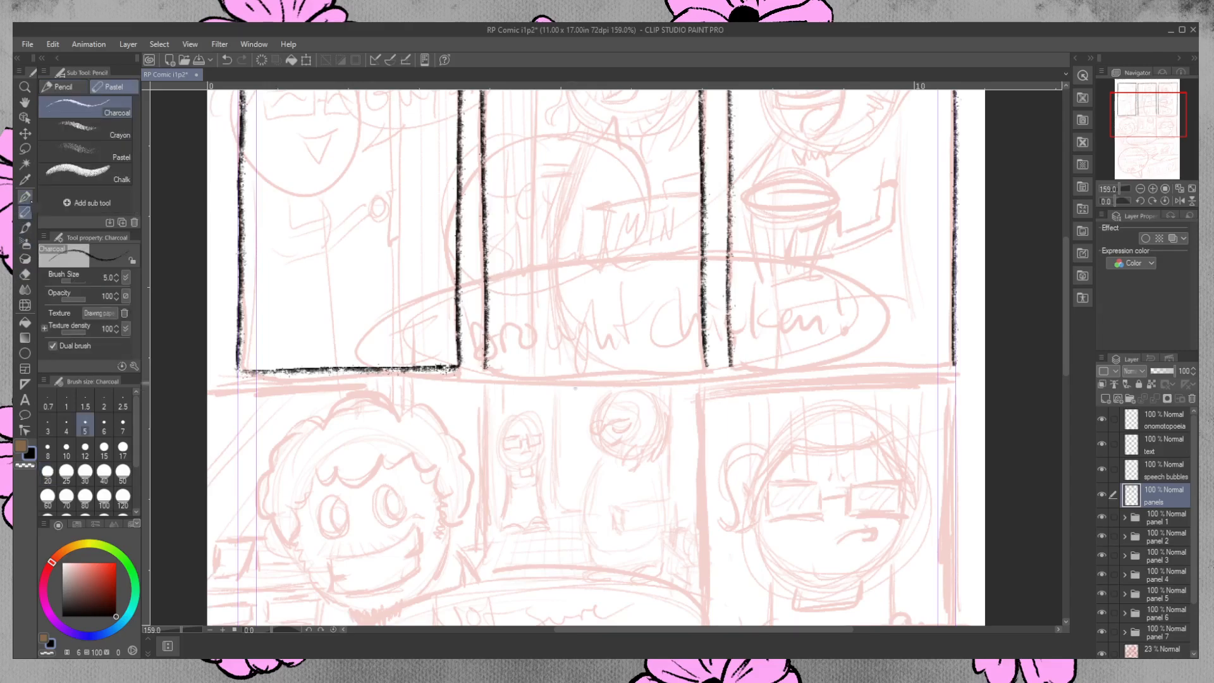
{"action": "left_click_drag", "start_coordinate": [484, 366], "coordinate": [750, 359]}
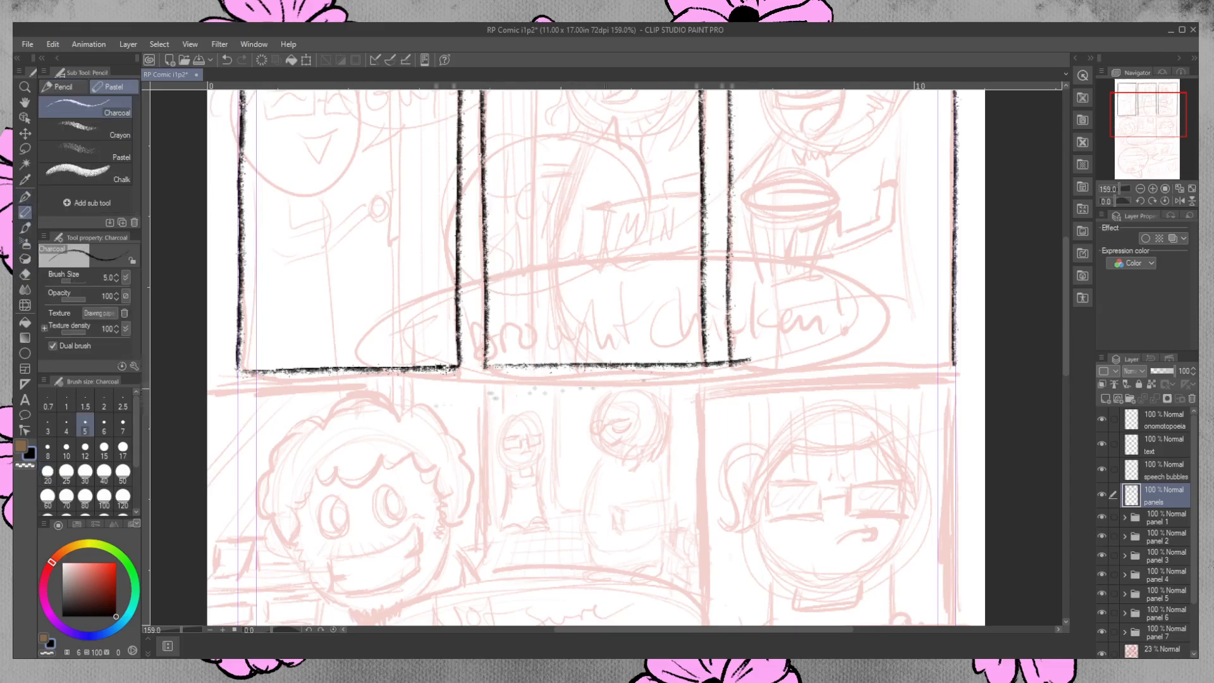
Try single charcoal strokes for the third panel's bottom border, from its lower-left corner to the page edge.
{"action": "left_click_drag", "start_coordinate": [732, 365], "coordinate": [984, 368]}
{"action": "key", "text": "ctrl+z"}
{"action": "left_click_drag", "start_coordinate": [732, 364], "coordinate": [984, 367]}
{"action": "key", "text": "ctrl+z"}
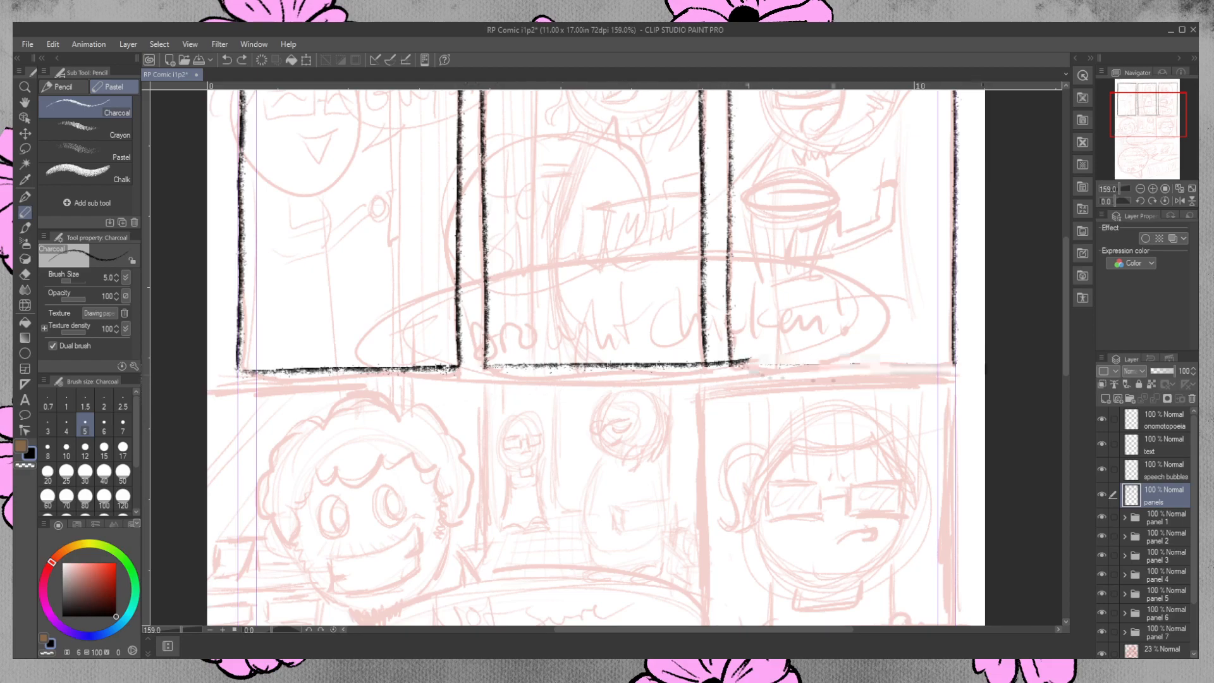
Erase the part of the bottom line that extends beyond the second panel's lower-right corner.
{"action": "left_click", "coordinate": [25, 273]}
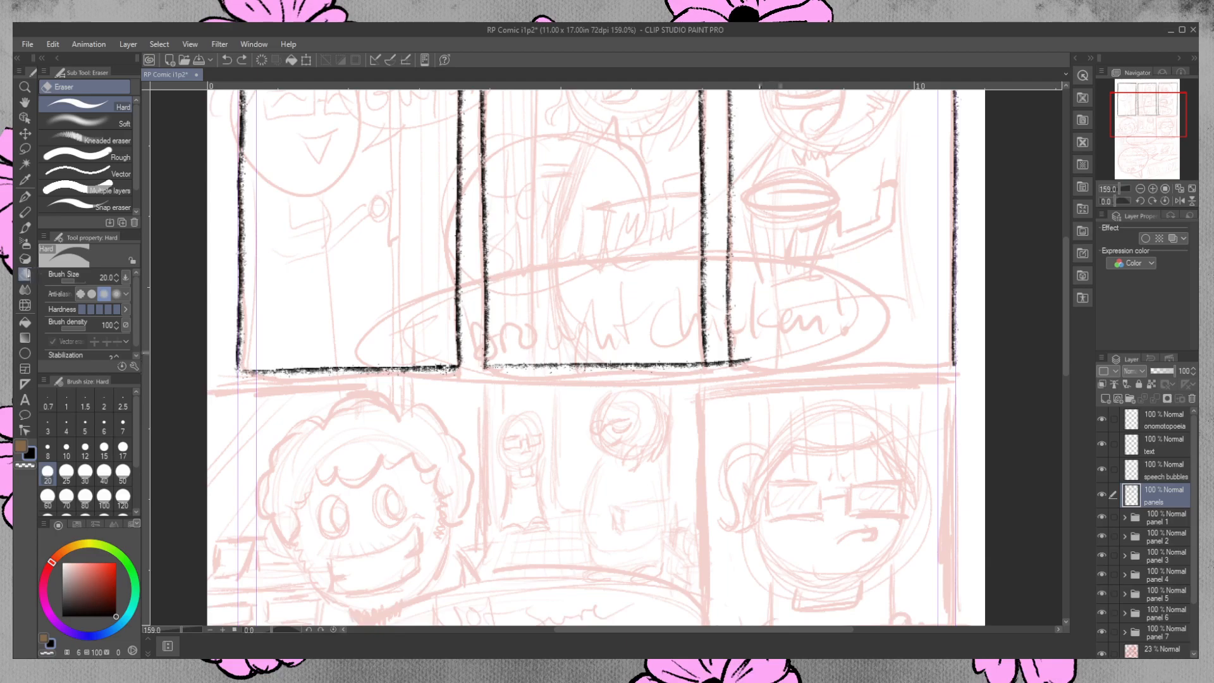
{"action": "left_click_drag", "start_coordinate": [742, 356], "coordinate": [724, 365]}
{"action": "left_click_drag", "start_coordinate": [727, 363], "coordinate": [712, 360]}
Draw the third panel's bottom border in charcoal and erase the end that extends past its right border.
{"action": "key", "text": "p"}
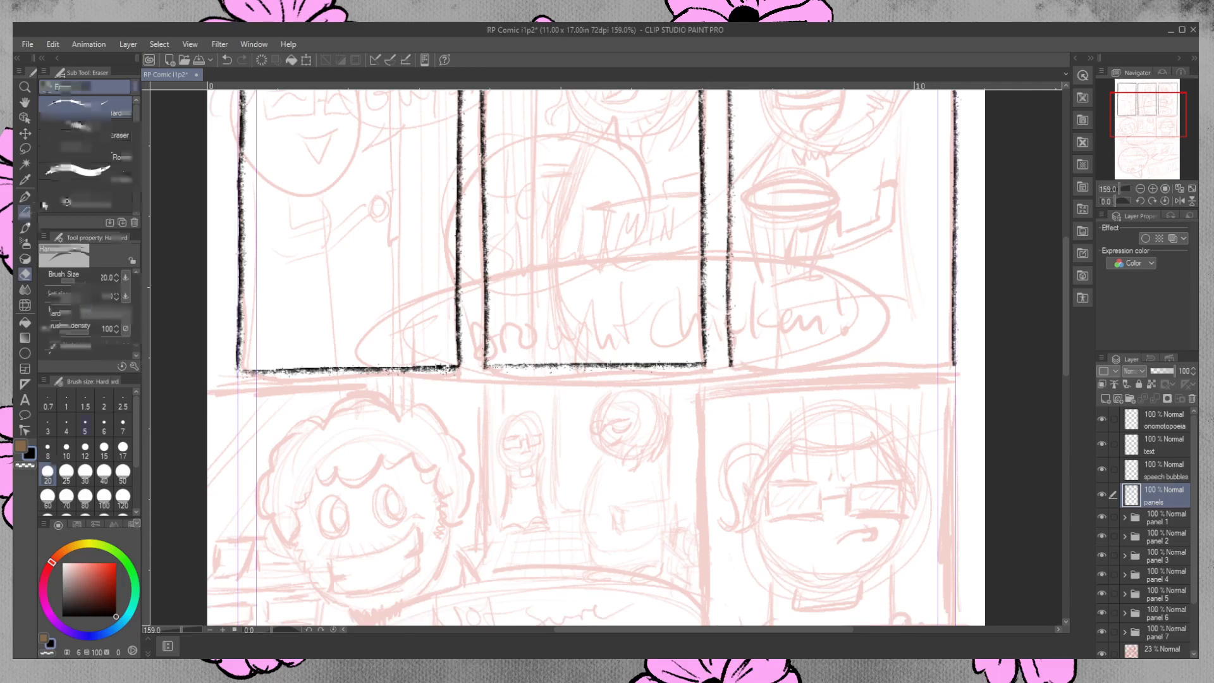
{"action": "left_click_drag", "start_coordinate": [730, 365], "coordinate": [984, 365]}
{"action": "key", "text": "ctrl+z"}
{"action": "left_click_drag", "start_coordinate": [730, 365], "coordinate": [984, 372]}
{"action": "key", "text": "ctrl+z"}
{"action": "left_click_drag", "start_coordinate": [729, 366], "coordinate": [980, 368]}
{"action": "key", "text": "ctrl+z"}
{"action": "key", "text": "ctrl+z"}
{"action": "left_click_drag", "start_coordinate": [732, 366], "coordinate": [986, 365]}
{"action": "key", "text": "ctrl+z"}
{"action": "left_click_drag", "start_coordinate": [732, 366], "coordinate": [986, 364]}
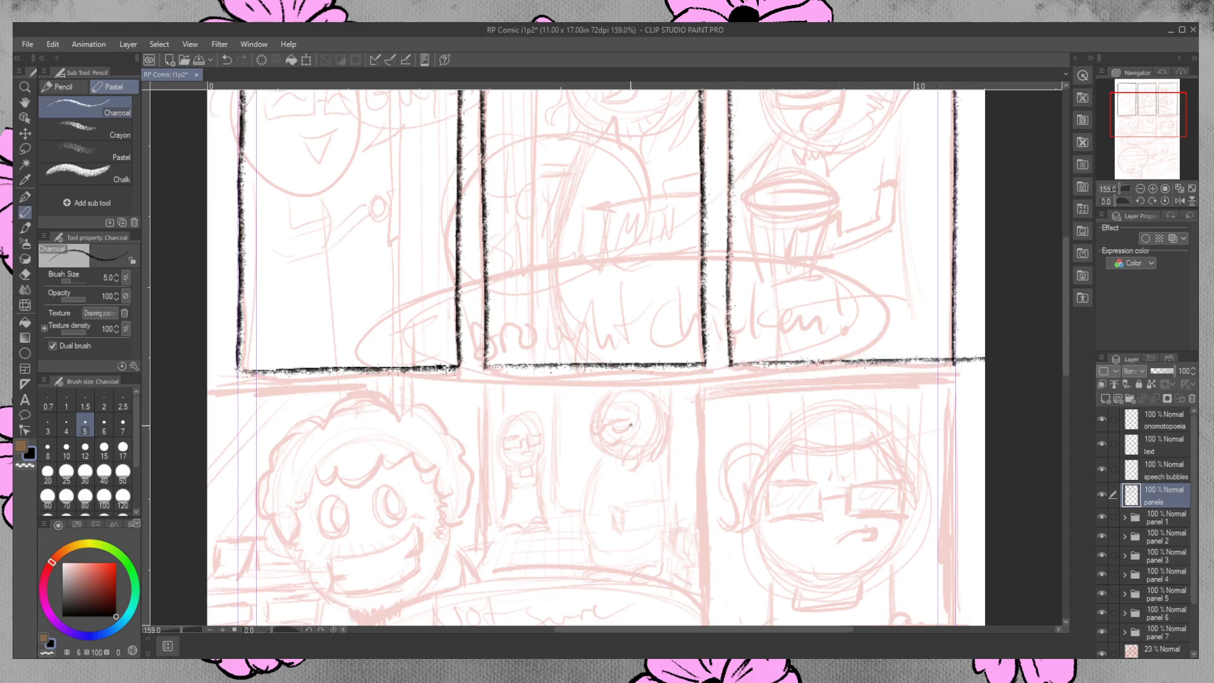
{"action": "left_click", "coordinate": [25, 274]}
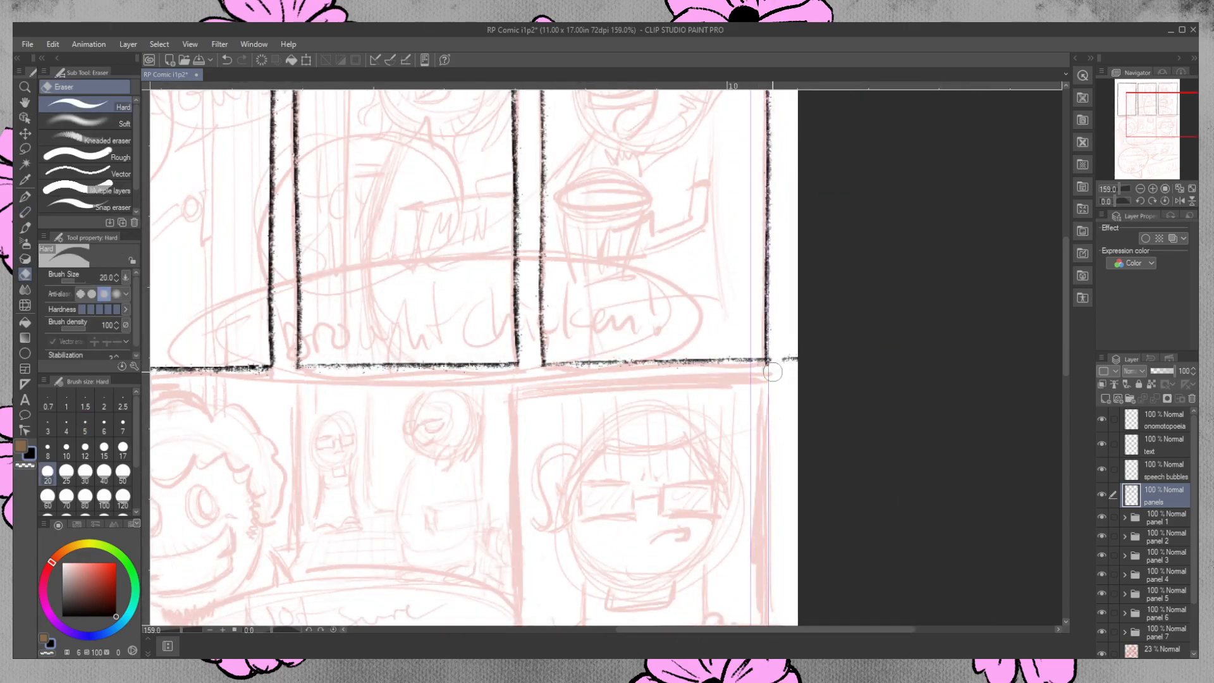
{"action": "mouse_move", "coordinate": [773, 372]}
{"action": "left_mouse_down"}
{"action": "mouse_move", "coordinate": [773, 359]}
{"action": "mouse_move", "coordinate": [769, 371]}
{"action": "left_mouse_up"}
Thicken the left parts of the third and second panels' bottom borders with short charcoal strokes.
{"action": "left_click", "coordinate": [25, 212]}
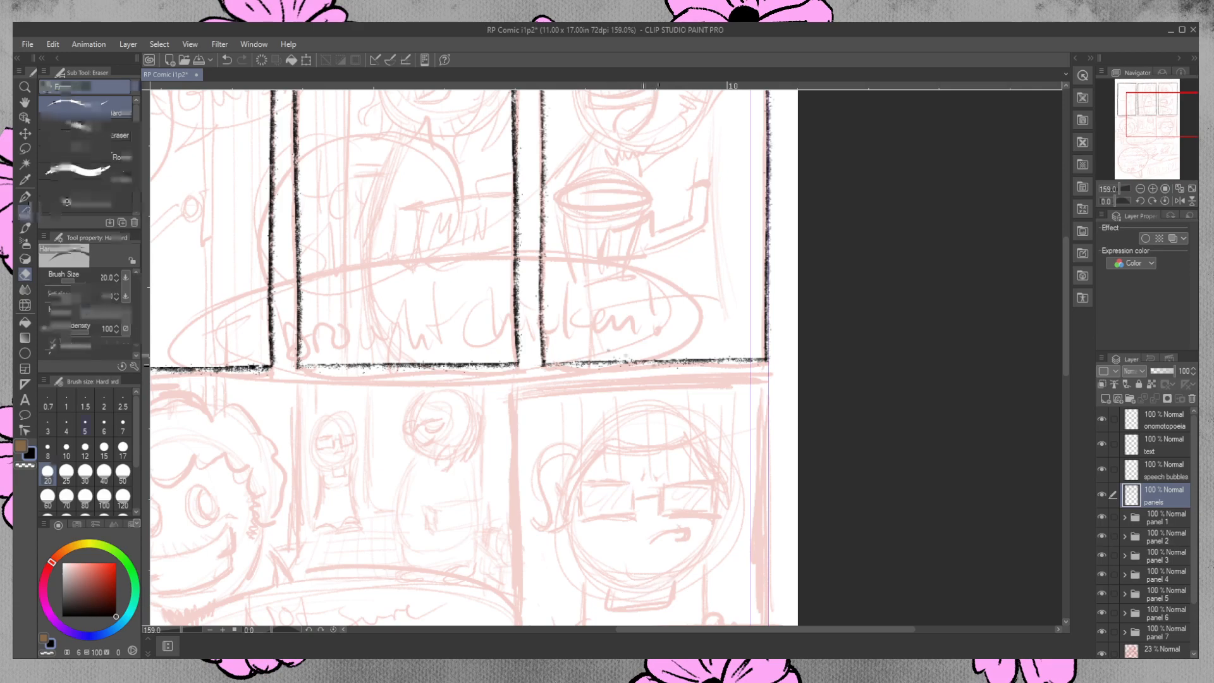
{"action": "mouse_move", "coordinate": [542, 364]}
{"action": "left_mouse_down"}
{"action": "mouse_move", "coordinate": [636, 362]}
{"action": "mouse_move", "coordinate": [619, 364]}
{"action": "left_mouse_up"}
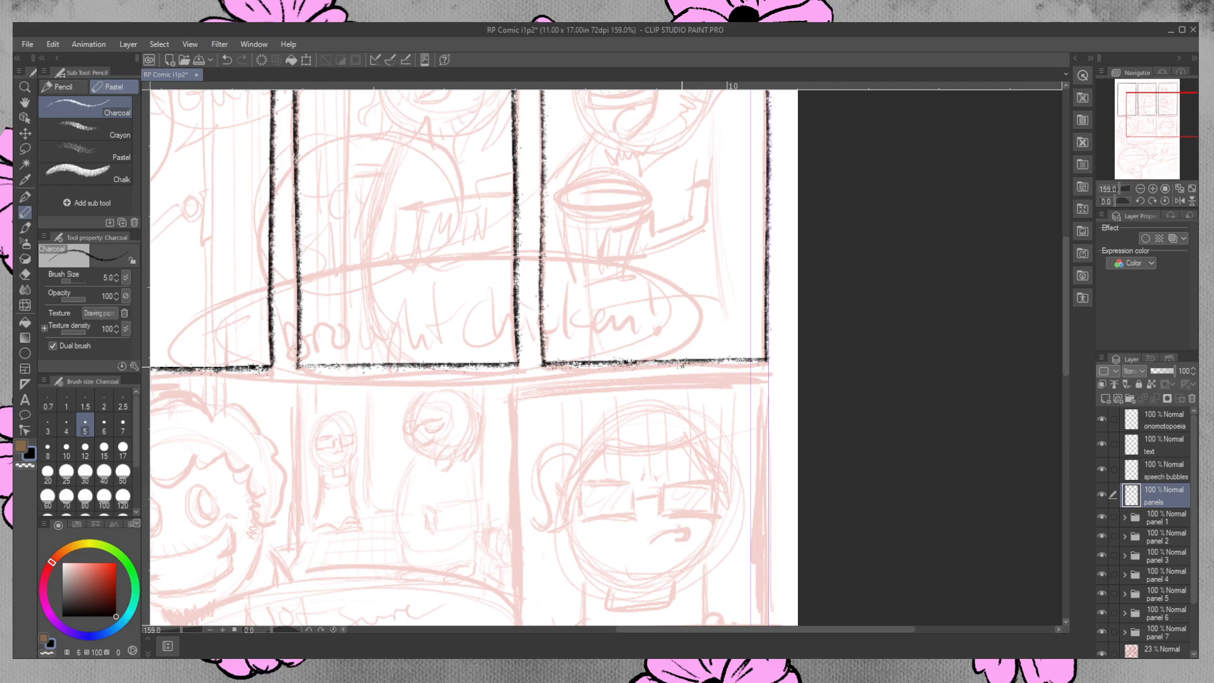
{"action": "left_click_drag", "start_coordinate": [306, 365], "coordinate": [327, 365]}
Darken the second panel's right and bottom borders and the third panel's left border with extra charcoal strokes.
{"action": "left_click_drag", "start_coordinate": [1065, 318], "coordinate": [1066, 263]}
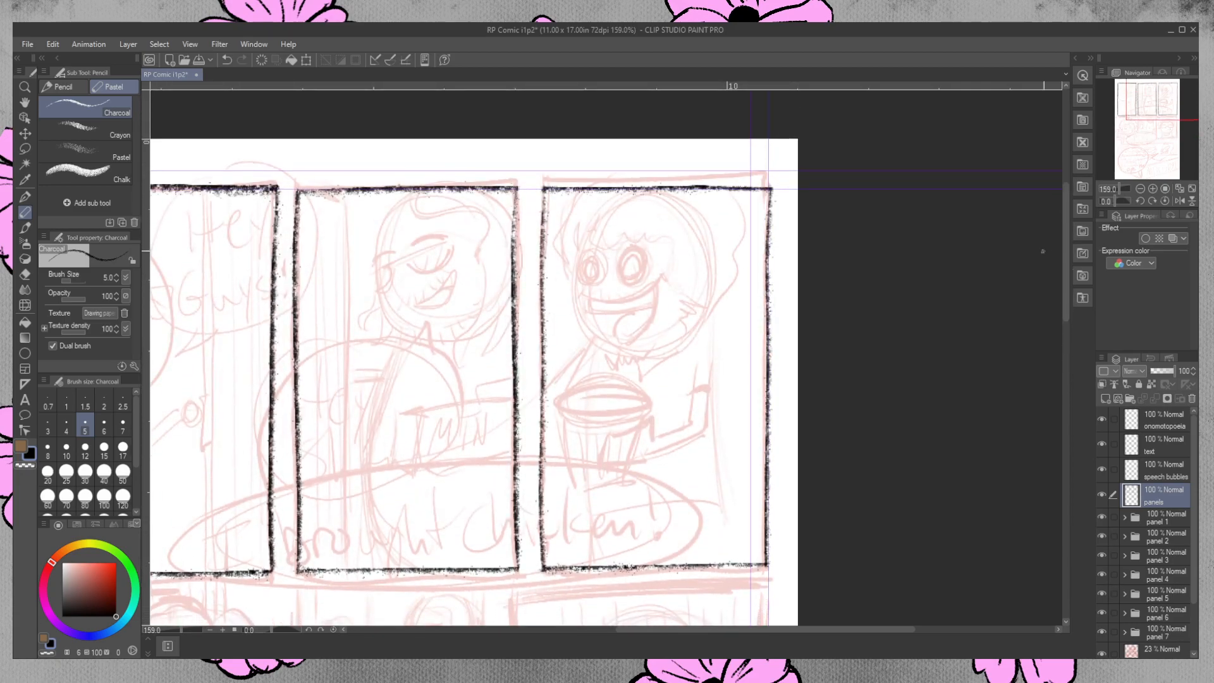
{"action": "left_click_drag", "start_coordinate": [515, 190], "coordinate": [516, 294]}
{"action": "left_click_drag", "start_coordinate": [542, 190], "coordinate": [543, 271]}
{"action": "left_click_drag", "start_coordinate": [543, 197], "coordinate": [546, 345]}
{"action": "left_click_drag", "start_coordinate": [543, 392], "coordinate": [542, 523]}
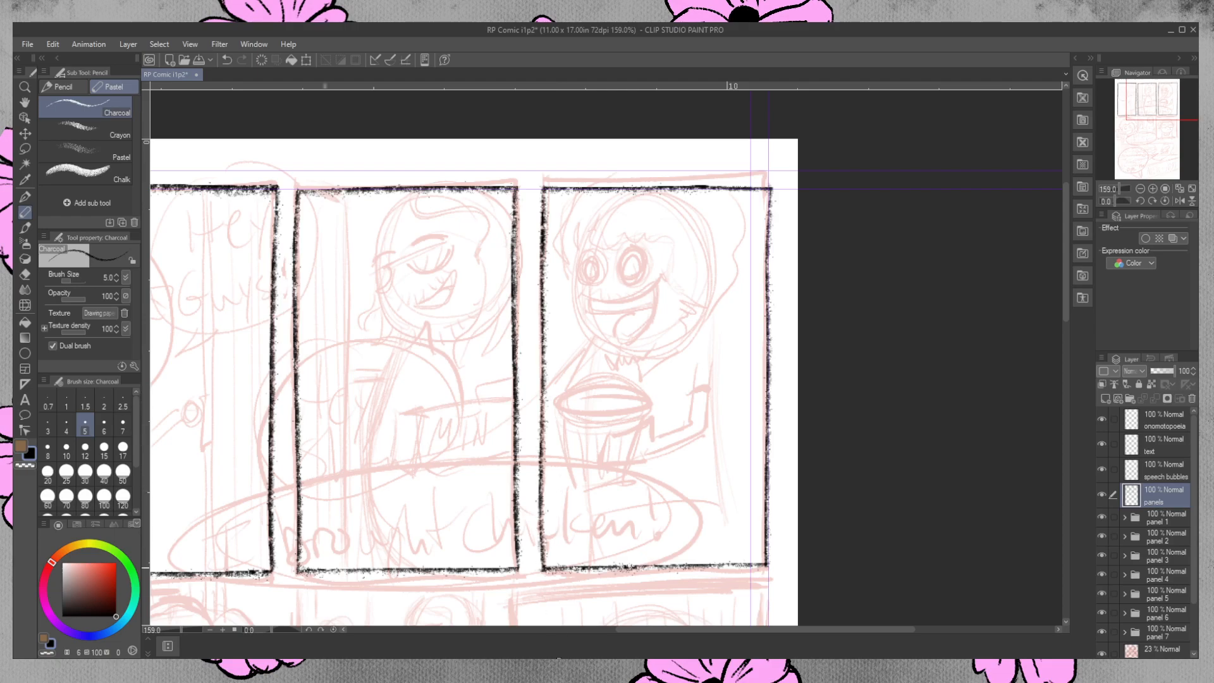
{"action": "left_click_drag", "start_coordinate": [370, 570], "coordinate": [316, 571]}
Try a size 5 straight line along the bottom of all three top-row panels, then undo it.
{"action": "left_click_drag", "start_coordinate": [767, 630], "coordinate": [721, 630]}
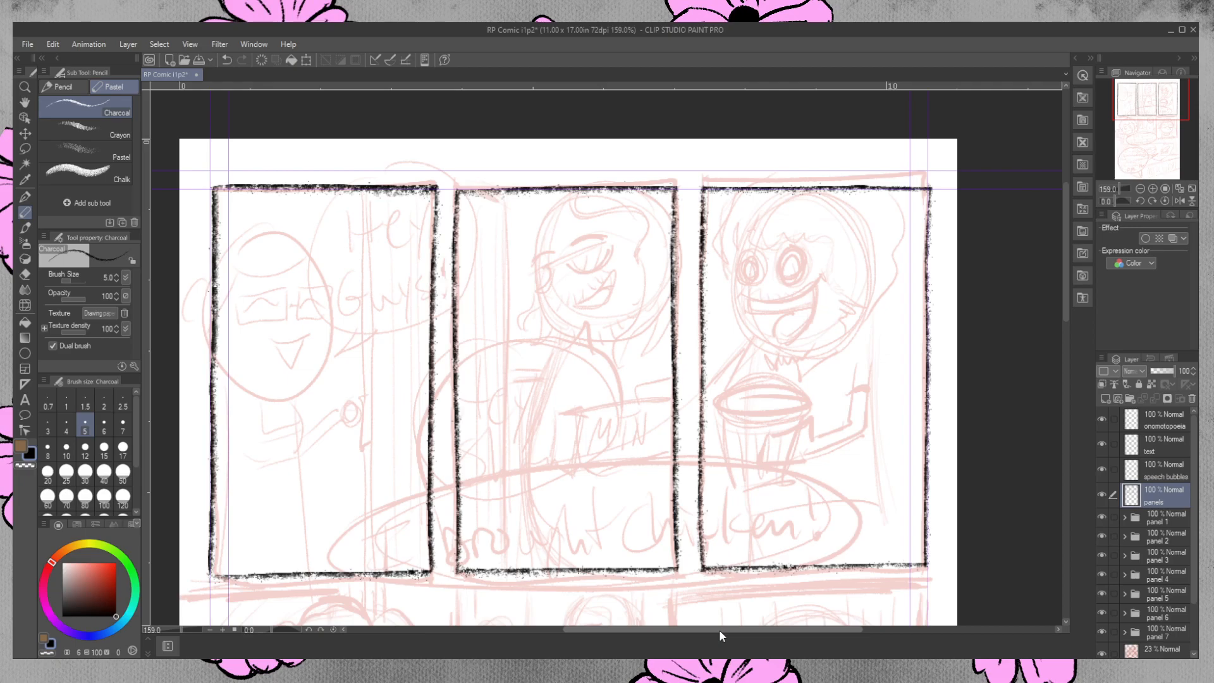
{"action": "left_click", "coordinate": [27, 353]}
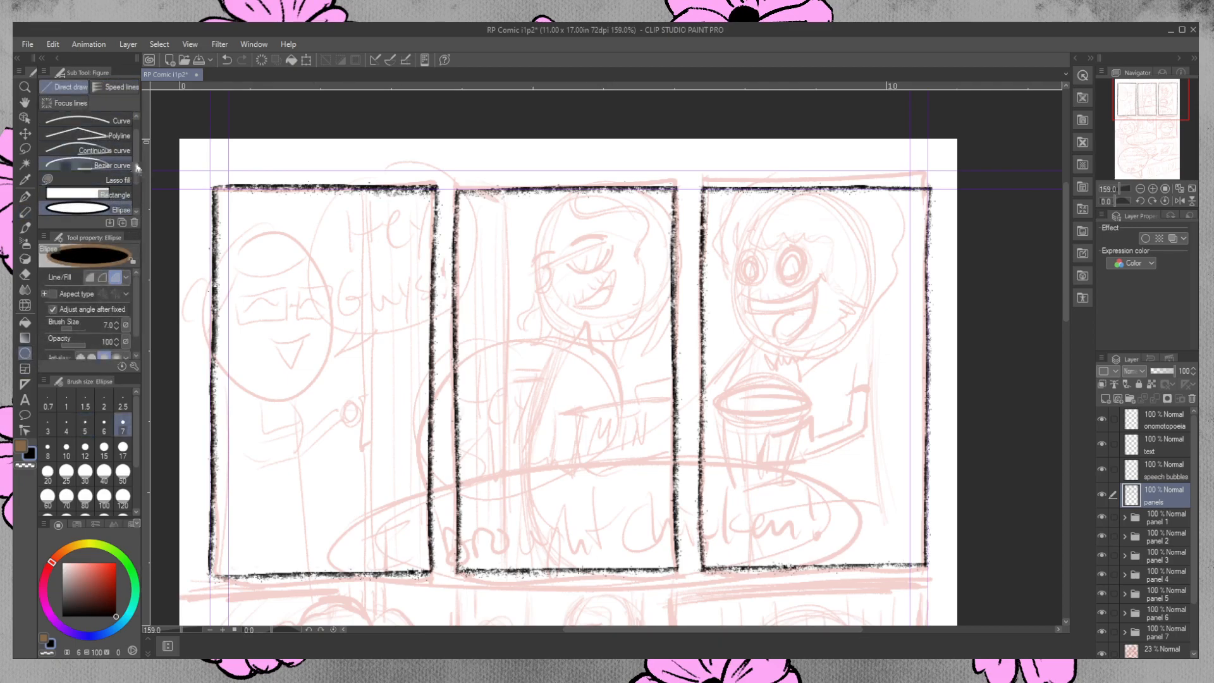
{"action": "scroll", "coordinate": [122, 193], "scroll_direction": "down", "scroll_amount": 2}
{"action": "scroll", "coordinate": [120, 183], "scroll_direction": "up", "scroll_amount": 3}
{"action": "left_click", "coordinate": [89, 121]}
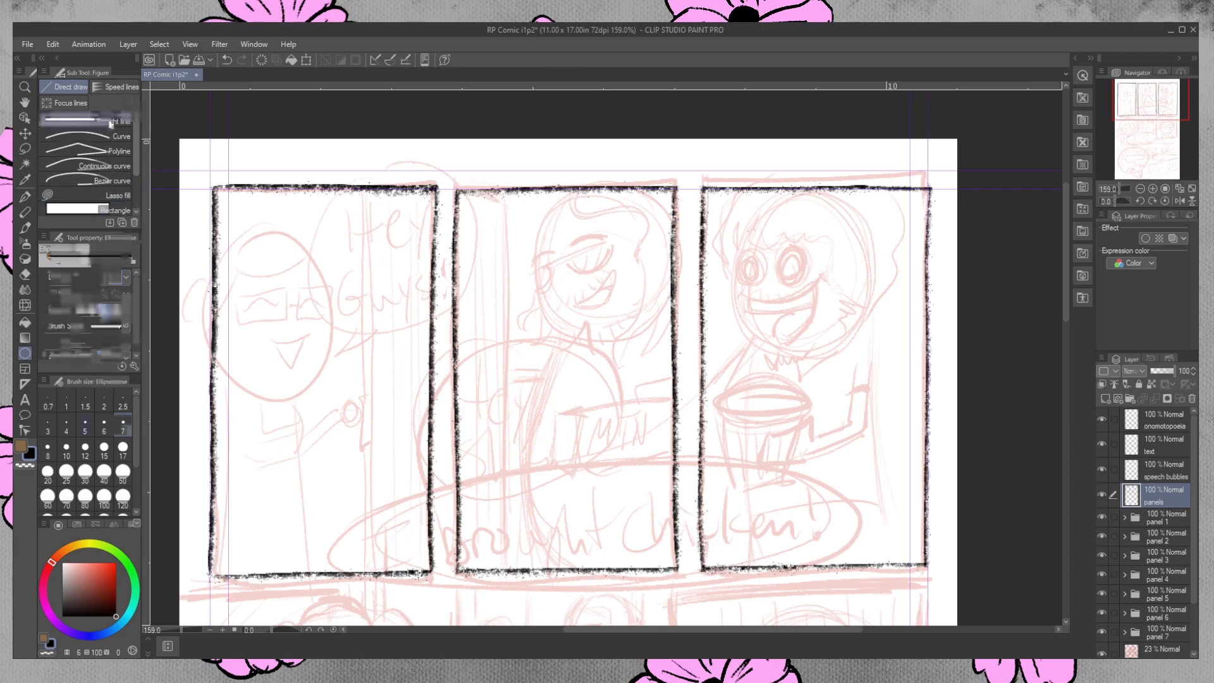
{"action": "left_click_drag", "start_coordinate": [210, 576], "coordinate": [927, 574]}
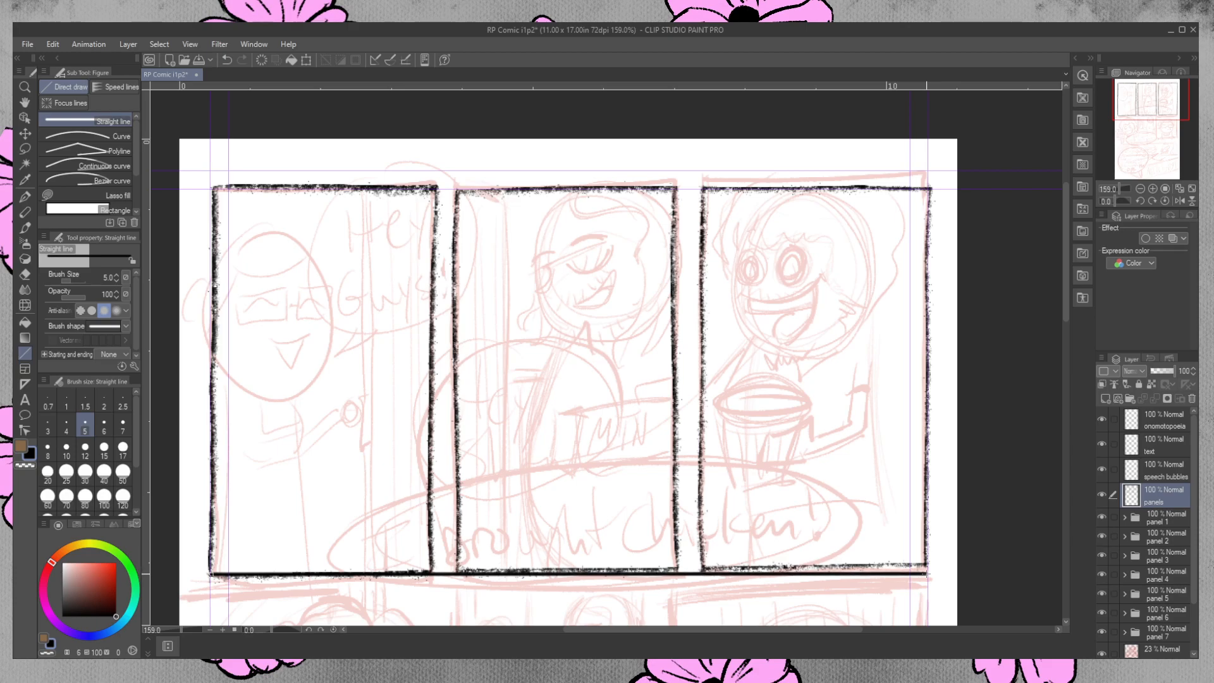
{"action": "left_click_drag", "start_coordinate": [928, 574], "coordinate": [929, 574]}
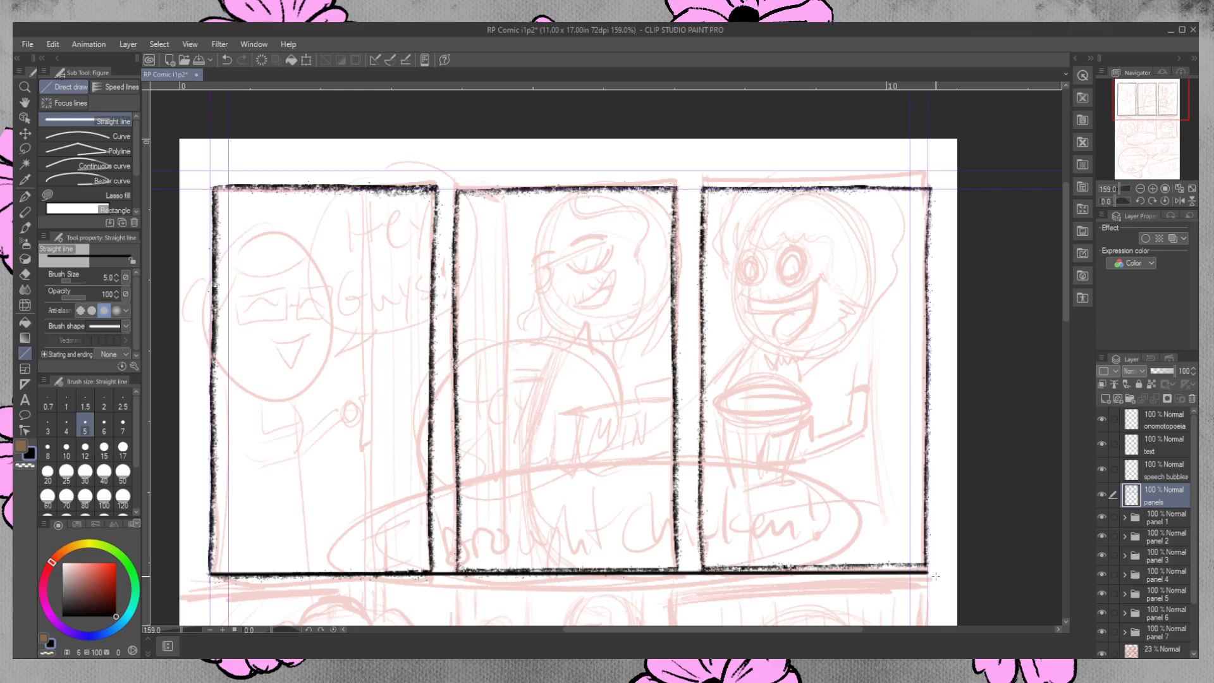
{"action": "key", "text": "ctrl+z"}
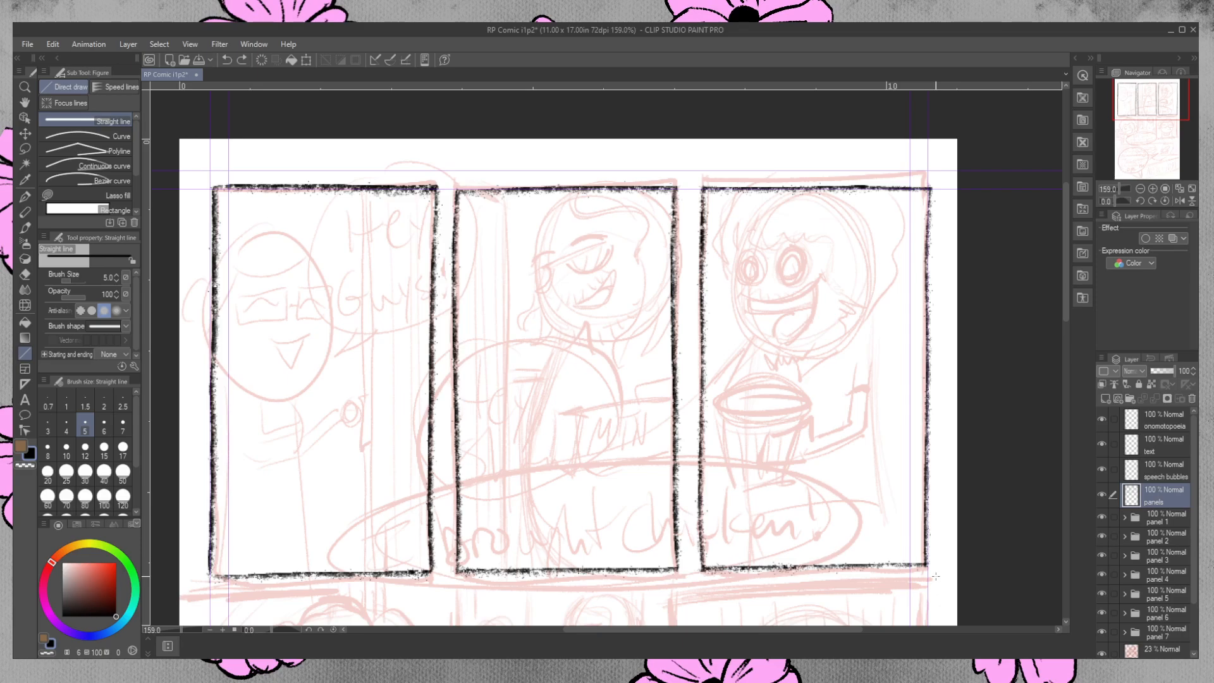
Draw the left border of the second row's glasses close-up panel with a vertical size 5 charcoal line.
{"action": "left_click_drag", "start_coordinate": [1065, 259], "coordinate": [1059, 373]}
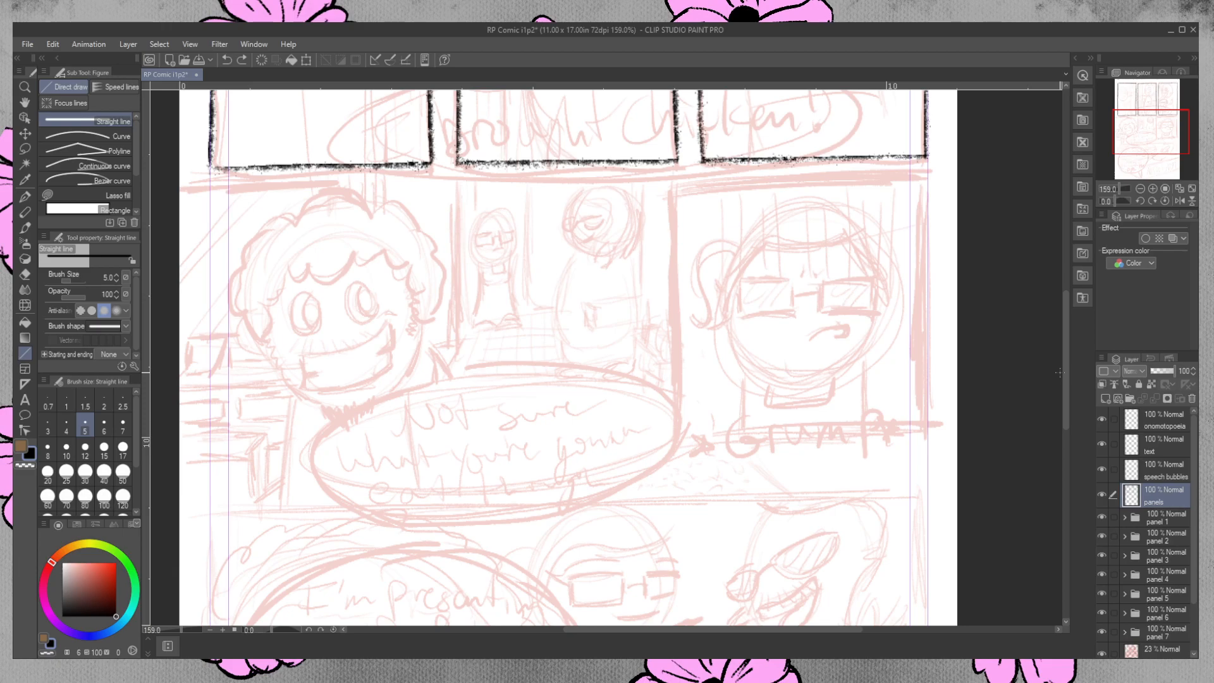
{"action": "left_click", "coordinate": [25, 214]}
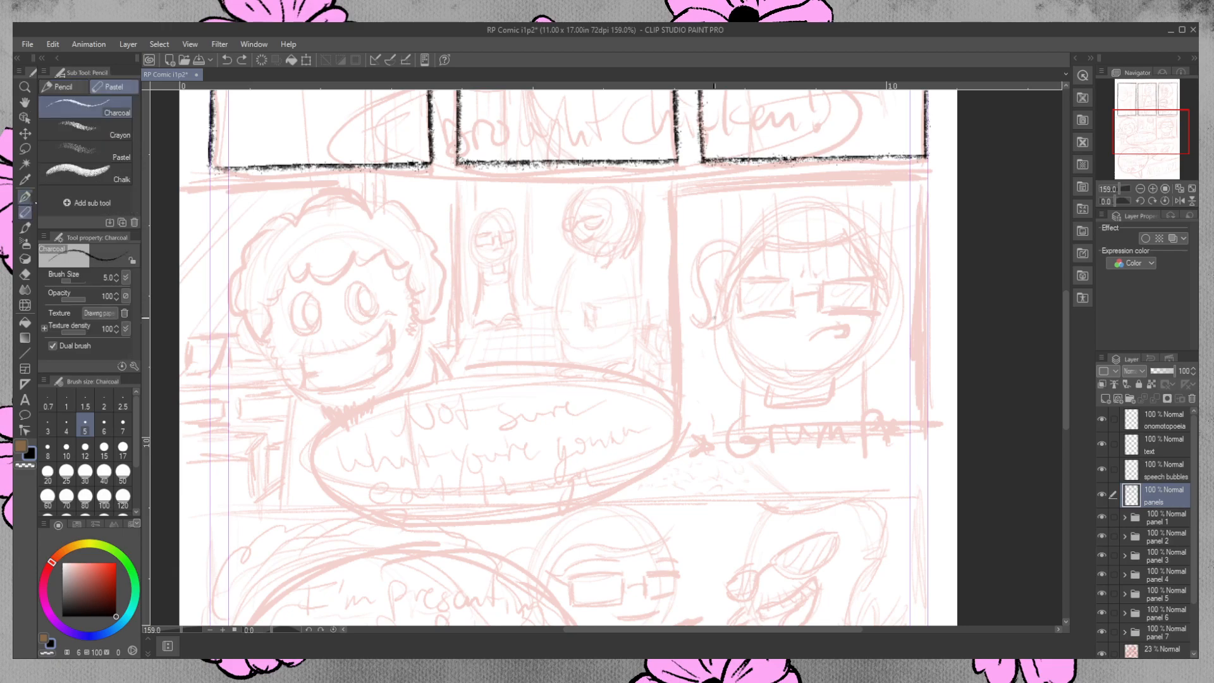
{"action": "mouse_move", "coordinate": [674, 182]}
{"action": "left_mouse_down"}
{"action": "mouse_move", "coordinate": [653, 434]}
{"action": "mouse_move", "coordinate": [674, 188]}
{"action": "mouse_move", "coordinate": [669, 496]}
{"action": "left_mouse_up"}
{"action": "key", "text": "ctrl+z"}
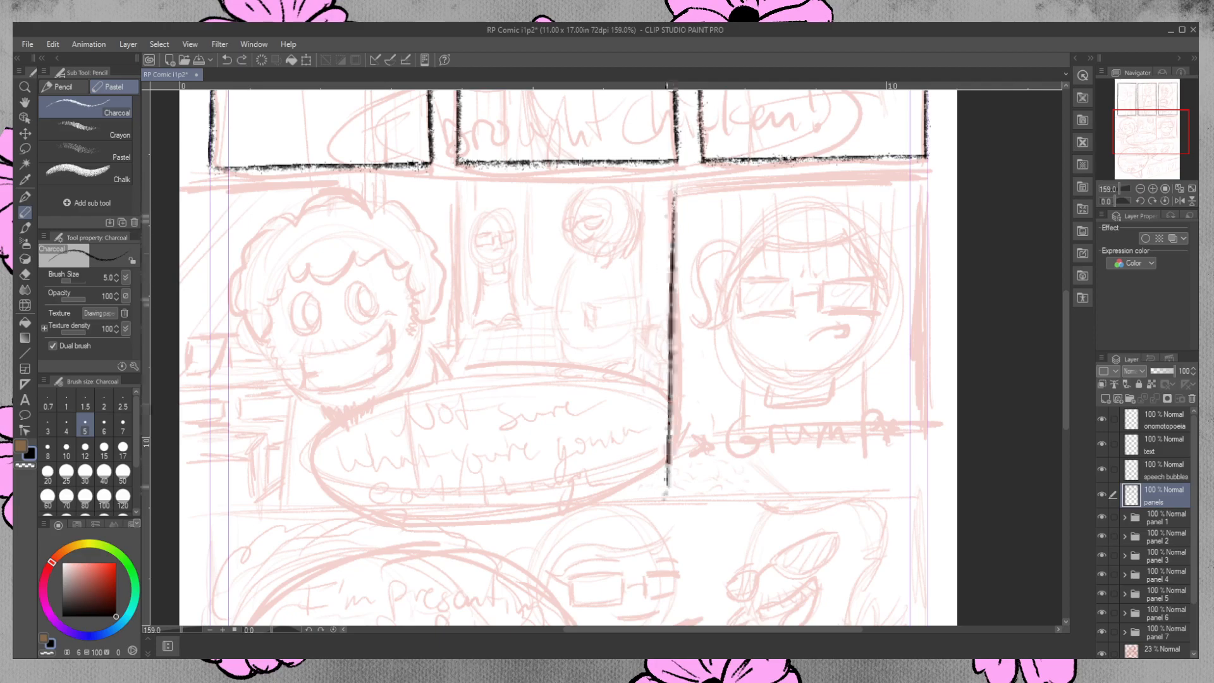
{"action": "key", "text": "ctrl+z"}
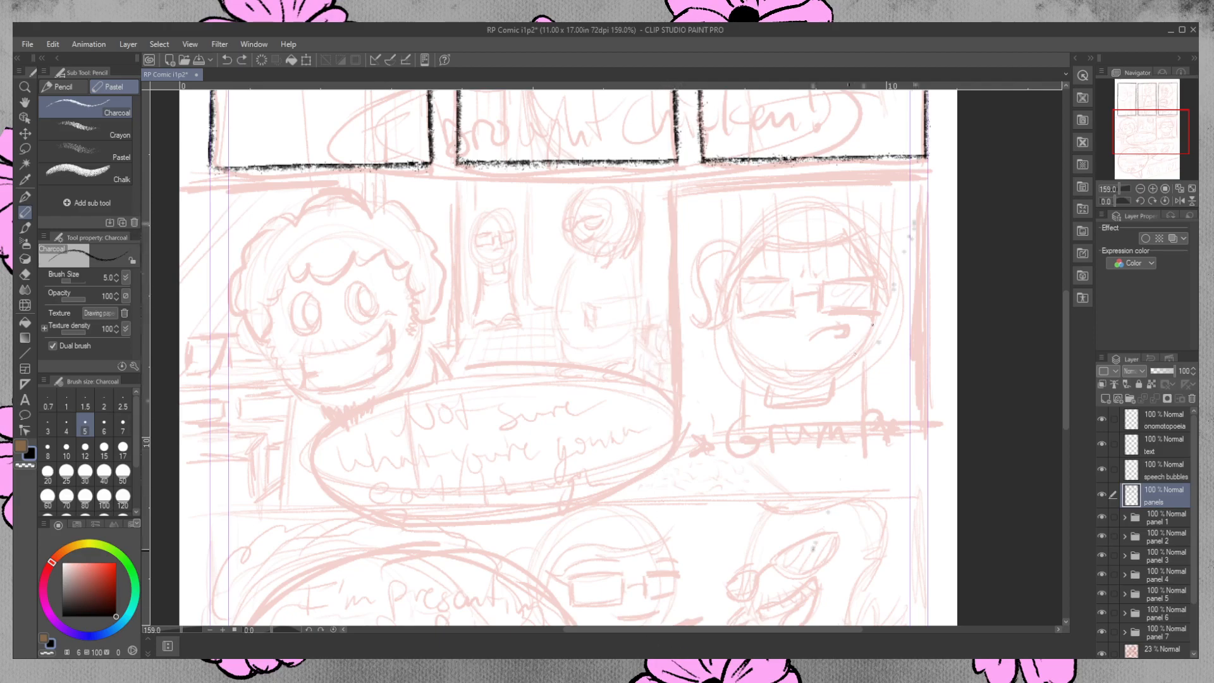
{"action": "mouse_move", "coordinate": [674, 185]}
{"action": "left_mouse_down"}
{"action": "mouse_move", "coordinate": [661, 509]}
{"action": "mouse_move", "coordinate": [674, 242]}
{"action": "mouse_move", "coordinate": [672, 494]}
{"action": "left_mouse_up"}
{"action": "key", "text": "ctrl+z"}
{"action": "key", "text": "ctrl+z"}
{"action": "left_click_drag", "start_coordinate": [676, 184], "coordinate": [678, 495]}
{"action": "key", "text": "ctrl+z"}
{"action": "mouse_move", "coordinate": [675, 188]}
{"action": "left_mouse_down"}
{"action": "mouse_move", "coordinate": [670, 478]}
{"action": "mouse_move", "coordinate": [681, 454]}
{"action": "left_mouse_up"}
{"action": "key", "text": "ctrl+z"}
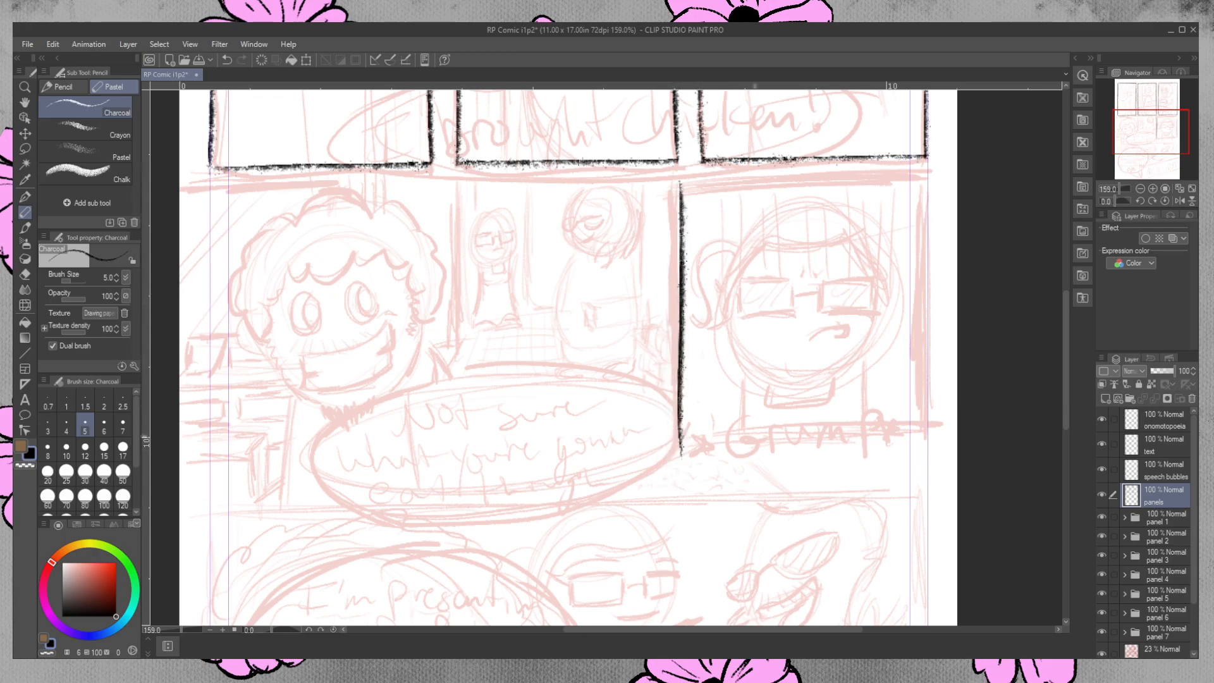
Draw the close-up panel's top border in charcoal and erase the end that extends past the page's right margin guide.
{"action": "left_click_drag", "start_coordinate": [681, 183], "coordinate": [936, 183]}
{"action": "key", "text": "ctrl+z"}
{"action": "left_click_drag", "start_coordinate": [683, 183], "coordinate": [923, 171]}
{"action": "key", "text": "ctrl+z"}
{"action": "left_click_drag", "start_coordinate": [684, 183], "coordinate": [955, 169]}
{"action": "key", "text": "ctrl+z"}
{"action": "left_click_drag", "start_coordinate": [680, 183], "coordinate": [948, 189]}
{"action": "key", "text": "ctrl+z"}
{"action": "left_click_drag", "start_coordinate": [682, 182], "coordinate": [947, 187]}
{"action": "key", "text": "ctrl+z"}
{"action": "left_click_drag", "start_coordinate": [682, 183], "coordinate": [935, 182]}
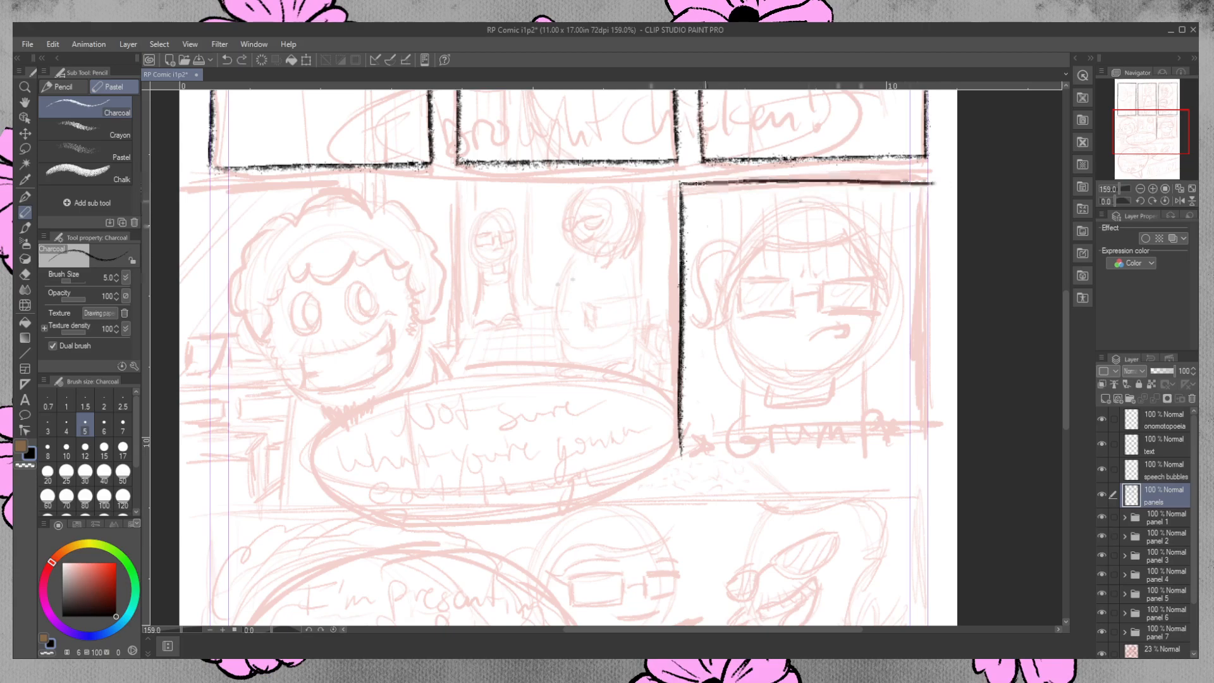
{"action": "key", "text": "ctrl+z"}
{"action": "left_click_drag", "start_coordinate": [682, 180], "coordinate": [936, 179]}
{"action": "key", "text": "ctrl+z"}
{"action": "key", "text": "ctrl+z"}
{"action": "left_click_drag", "start_coordinate": [681, 181], "coordinate": [937, 180]}
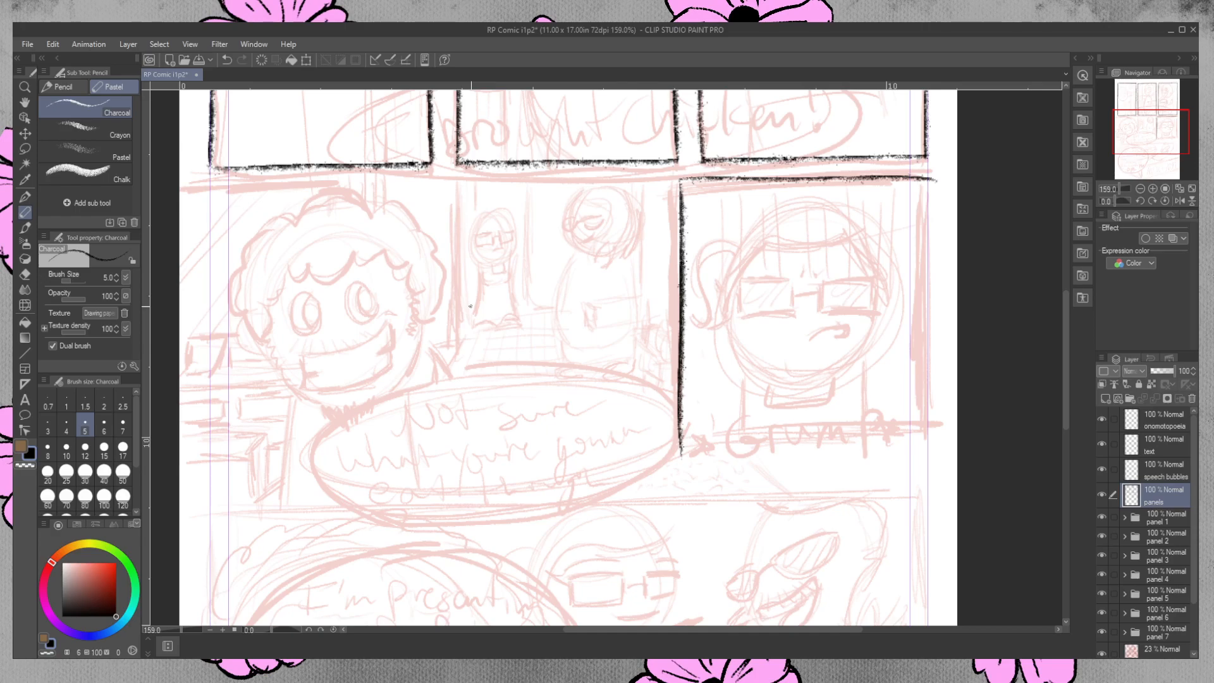
{"action": "key", "text": "e"}
{"action": "left_click_drag", "start_coordinate": [936, 180], "coordinate": [940, 180]}
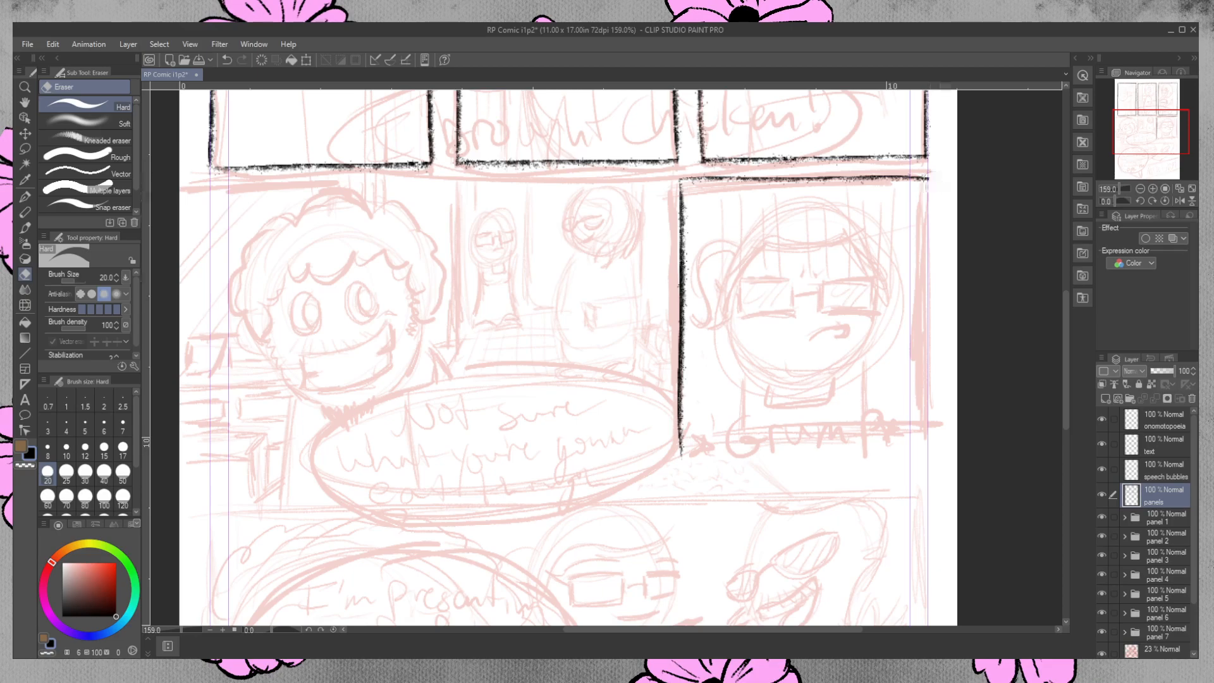
{"action": "key", "text": "p"}
{"action": "left_click_drag", "start_coordinate": [284, 309], "coordinate": [575, 305]}
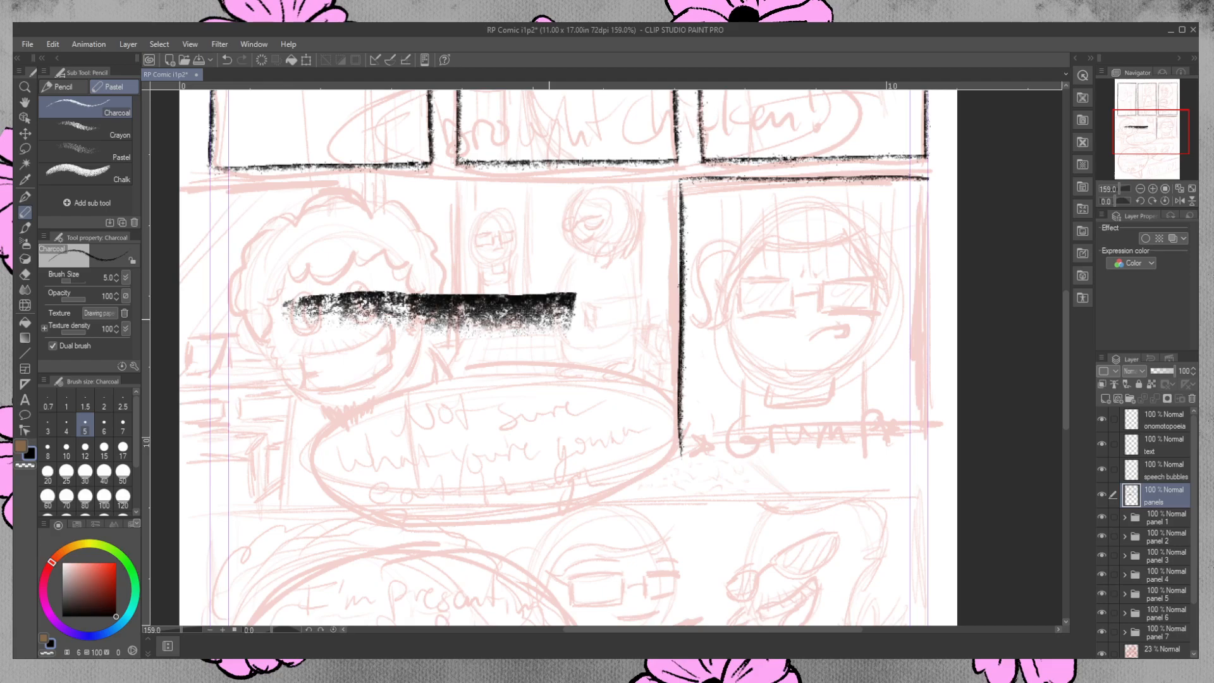
{"action": "key", "text": "ctrl+z"}
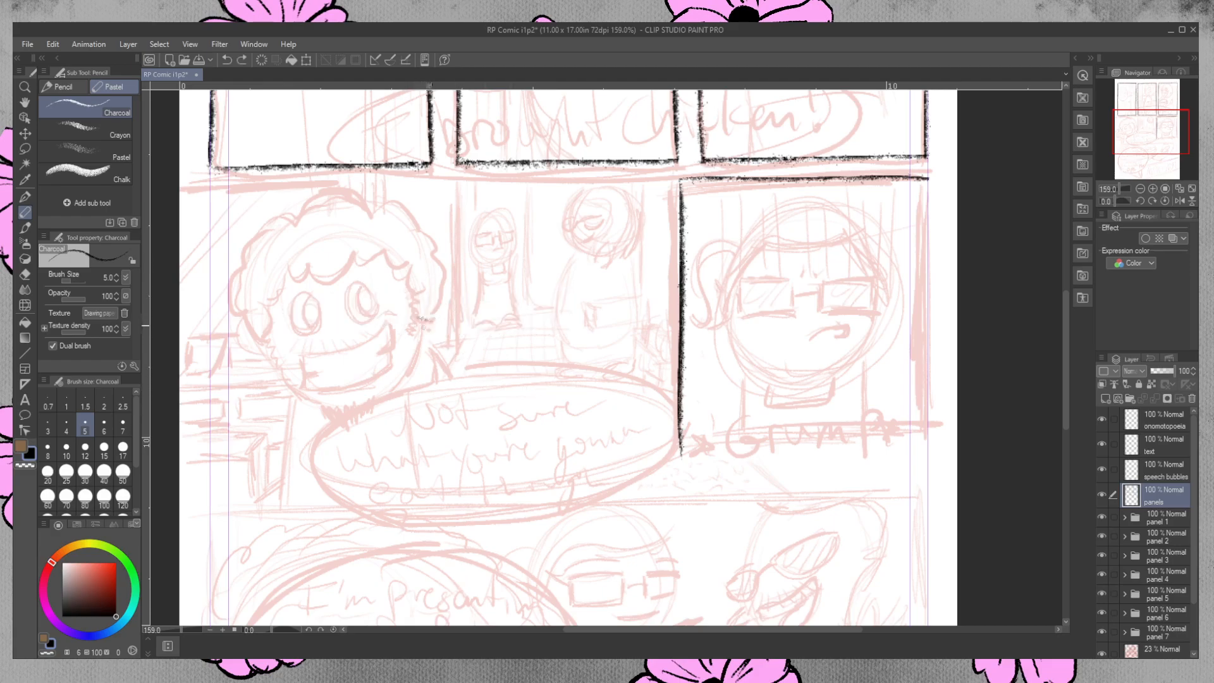
{"action": "mouse_move", "coordinate": [414, 323]}
{"action": "left_mouse_down"}
{"action": "mouse_move", "coordinate": [571, 327]}
{"action": "mouse_move", "coordinate": [501, 308]}
{"action": "mouse_move", "coordinate": [593, 309]}
{"action": "left_mouse_up"}
{"action": "key", "text": "ctrl+z"}
{"action": "key", "text": "ctrl+z"}
Touch up the left end of the close-up panel's top border with short charcoal strokes.
{"action": "mouse_move", "coordinate": [1066, 309]}
{"action": "left_mouse_down"}
{"action": "mouse_move", "coordinate": [1070, 368]}
{"action": "mouse_move", "coordinate": [1072, 324]}
{"action": "mouse_move", "coordinate": [1086, 320]}
{"action": "left_mouse_up"}
{"action": "left_click_drag", "start_coordinate": [720, 632], "coordinate": [779, 632]}
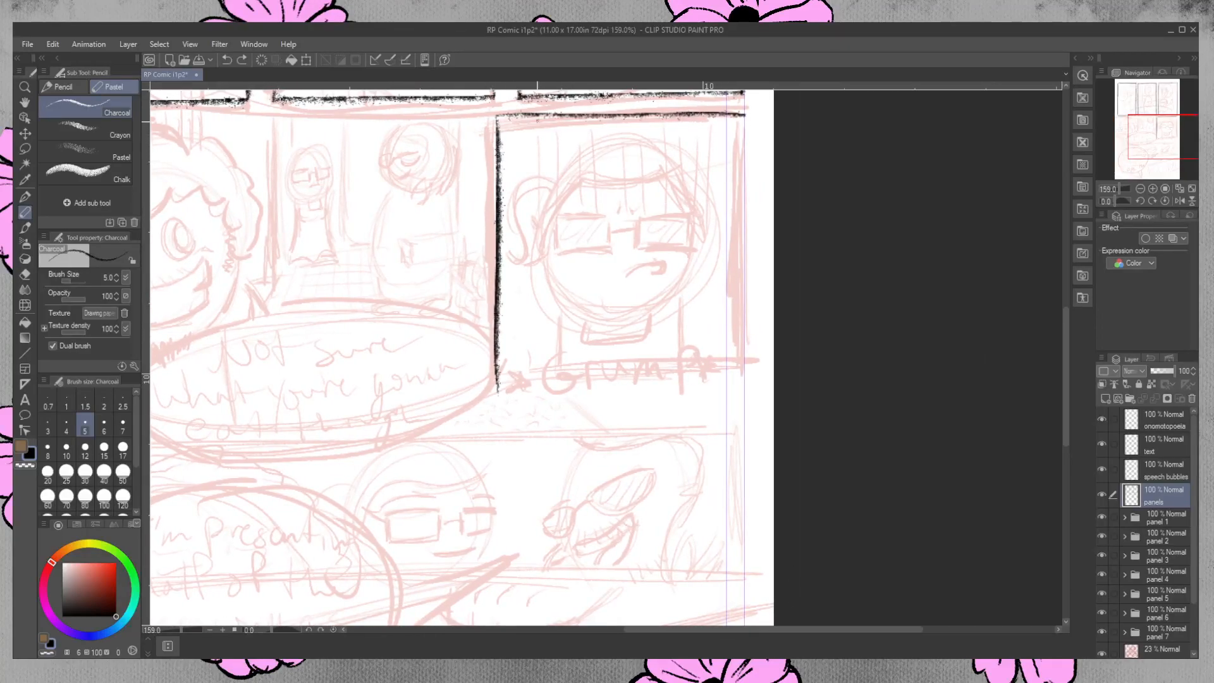
{"action": "left_click_drag", "start_coordinate": [505, 115], "coordinate": [551, 115]}
{"action": "left_click_drag", "start_coordinate": [504, 116], "coordinate": [543, 115]}
{"action": "key", "text": "ctrl+z"}
Draw the close-up panel's right border in charcoal straight down along the margin guide.
{"action": "left_click_drag", "start_coordinate": [745, 115], "coordinate": [737, 294]}
{"action": "key", "text": "ctrl+z"}
{"action": "mouse_move", "coordinate": [745, 116]}
{"action": "left_mouse_down"}
{"action": "mouse_move", "coordinate": [748, 460]}
{"action": "mouse_move", "coordinate": [743, 212]}
{"action": "mouse_move", "coordinate": [749, 408]}
{"action": "left_mouse_up"}
{"action": "key", "text": "ctrl+z"}
{"action": "key", "text": "ctrl+z"}
{"action": "key", "text": "ctrl+z"}
{"action": "key", "text": "ctrl+z"}
{"action": "left_click_drag", "start_coordinate": [746, 117], "coordinate": [749, 477]}
{"action": "key", "text": "ctrl+z"}
{"action": "left_click_drag", "start_coordinate": [746, 117], "coordinate": [733, 452]}
{"action": "key", "text": "ctrl+z"}
{"action": "left_click_drag", "start_coordinate": [746, 118], "coordinate": [733, 448]}
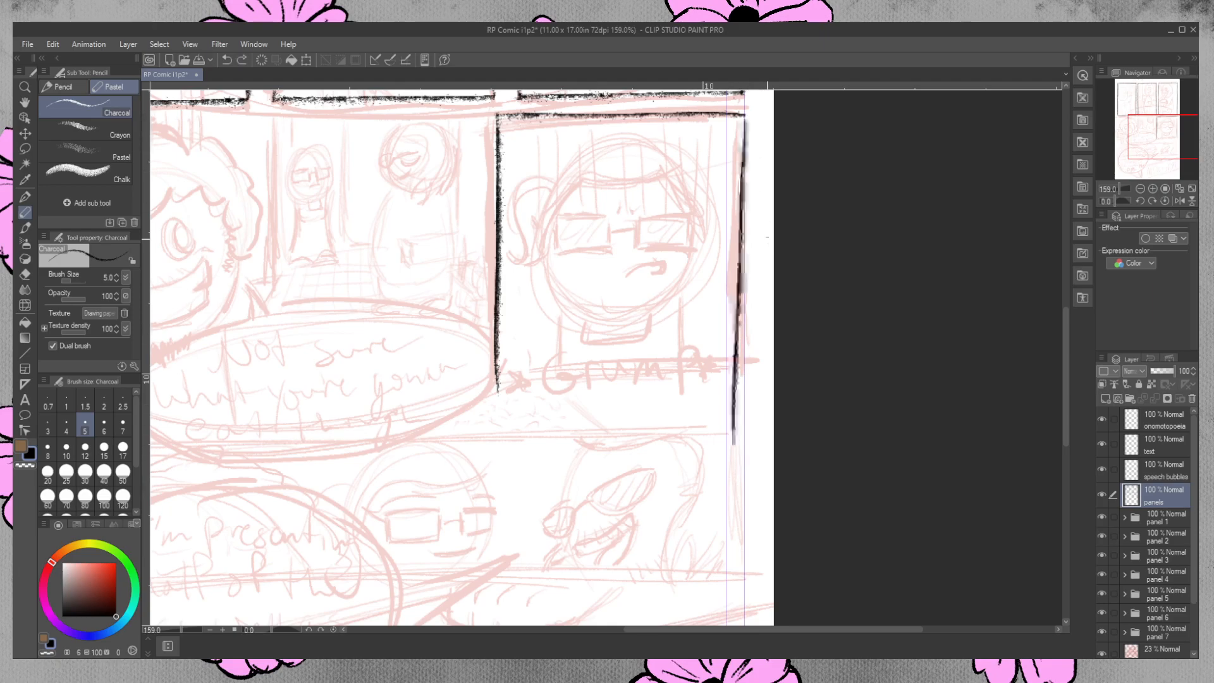
{"action": "key", "text": "ctrl+z"}
{"action": "left_click_drag", "start_coordinate": [746, 116], "coordinate": [753, 443]}
{"action": "key", "text": "ctrl+z"}
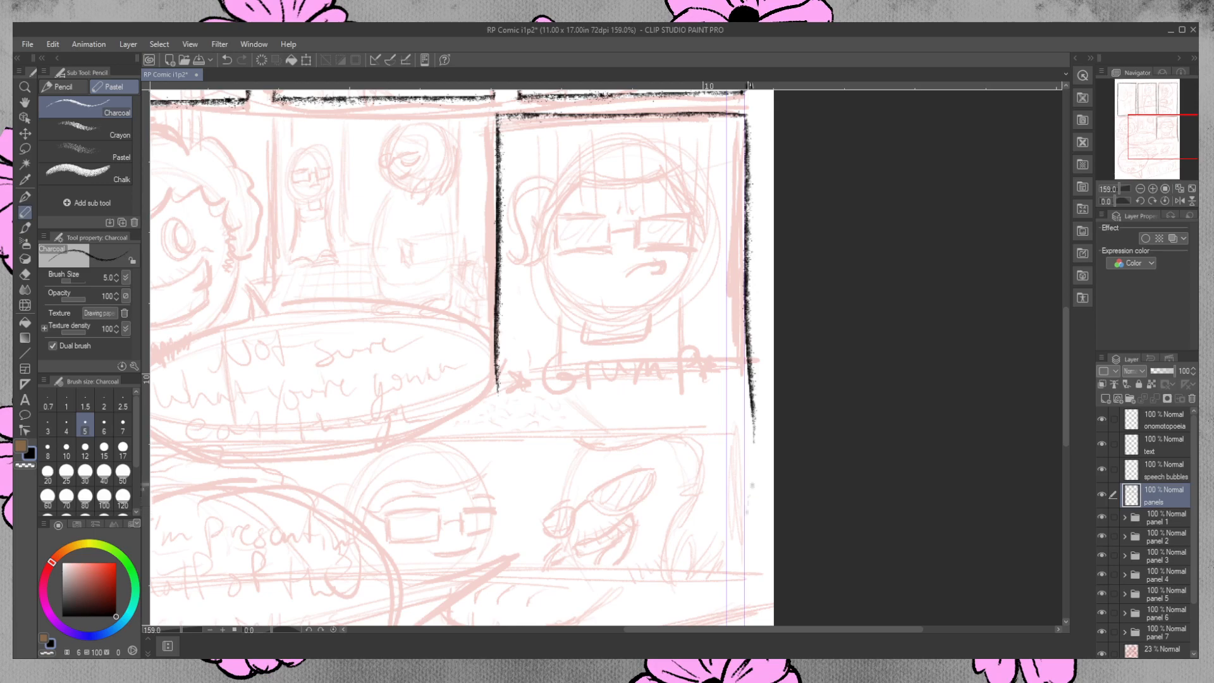
{"action": "key", "text": "ctrl+z"}
{"action": "mouse_move", "coordinate": [743, 117]}
{"action": "left_mouse_down"}
{"action": "mouse_move", "coordinate": [734, 454]}
{"action": "mouse_move", "coordinate": [746, 310]}
{"action": "mouse_move", "coordinate": [747, 443]}
{"action": "left_mouse_up"}
{"action": "key", "text": "ctrl+z"}
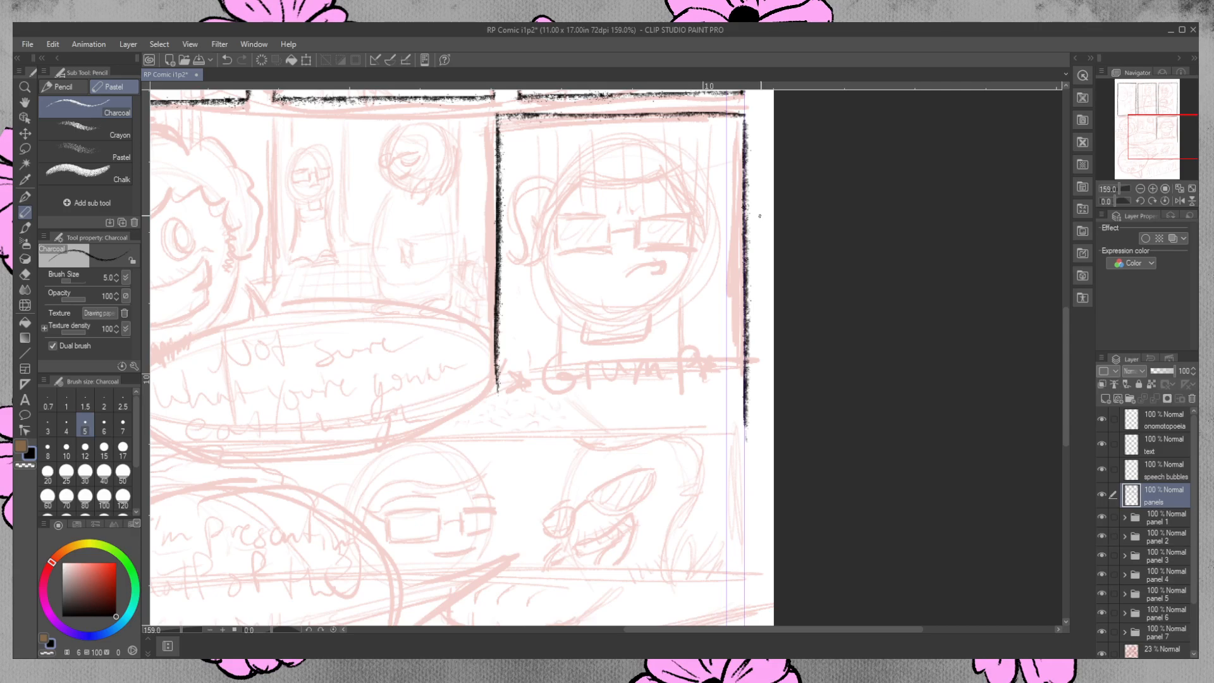
Erase the excess lower ends of the close-up panel's right and left borders with the size 20 hard eraser.
{"action": "left_click", "coordinate": [25, 273]}
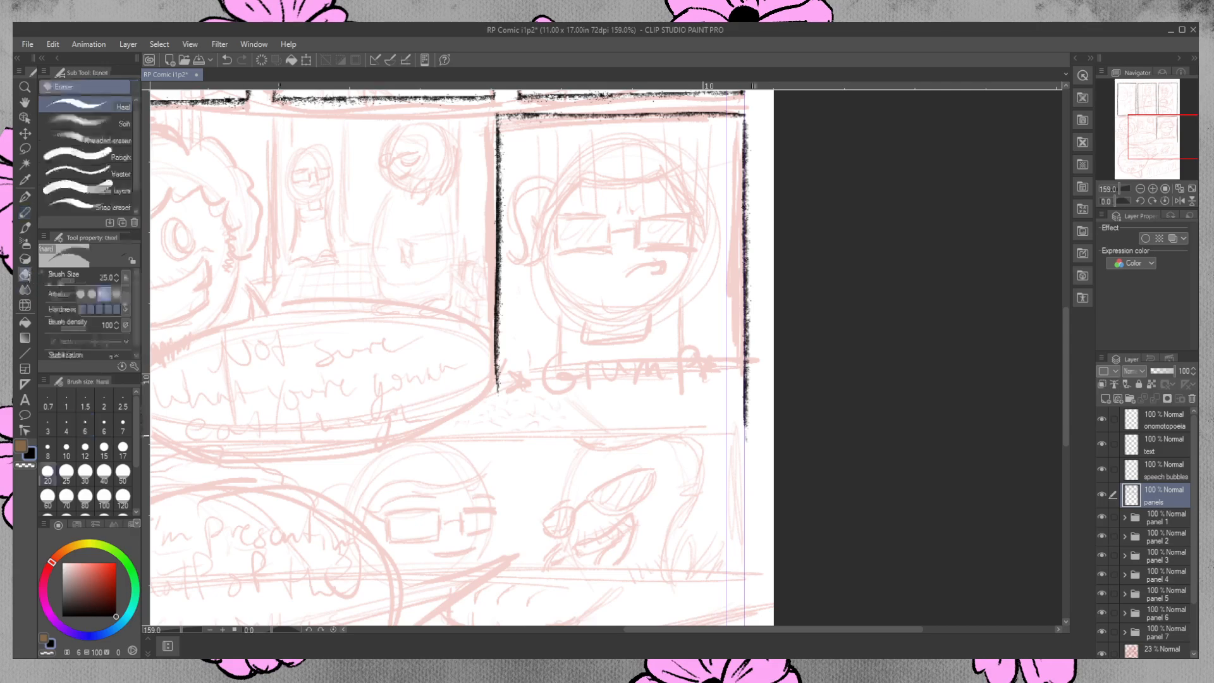
{"action": "left_click_drag", "start_coordinate": [744, 438], "coordinate": [746, 379]}
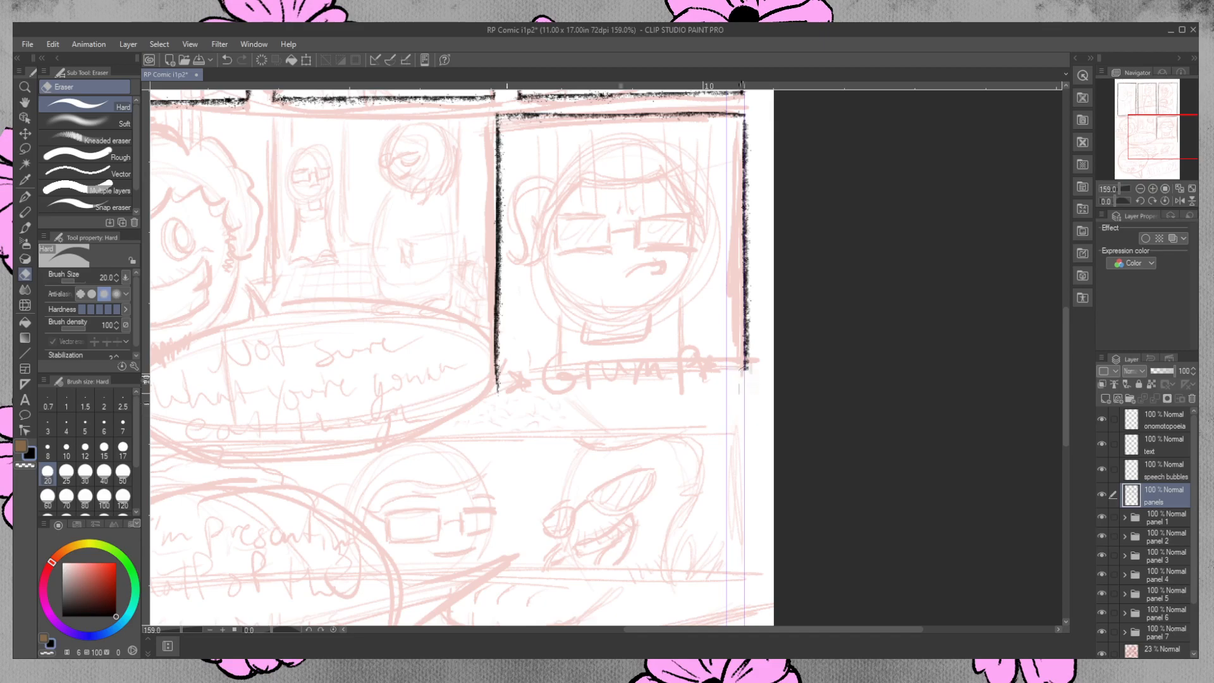
{"action": "left_click_drag", "start_coordinate": [494, 392], "coordinate": [502, 390]}
Draw the close-up panel's bottom border in charcoal and close its lower right corner.
{"action": "key", "text": "p"}
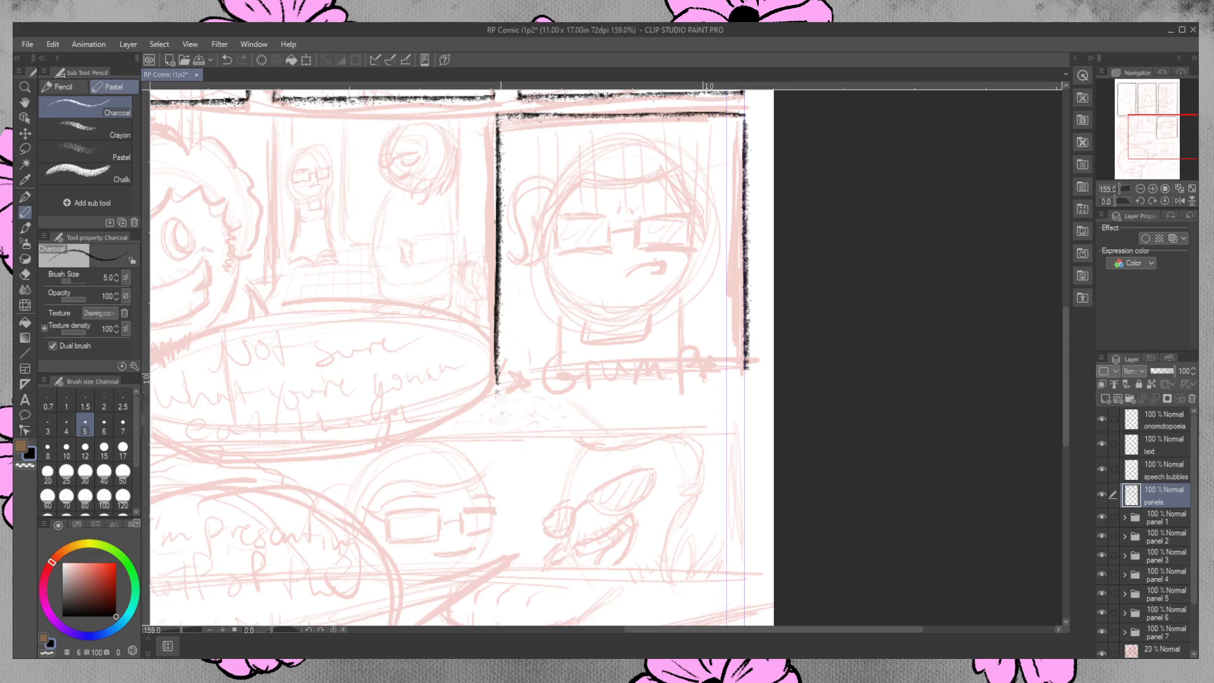
{"action": "left_click_drag", "start_coordinate": [500, 381], "coordinate": [748, 379]}
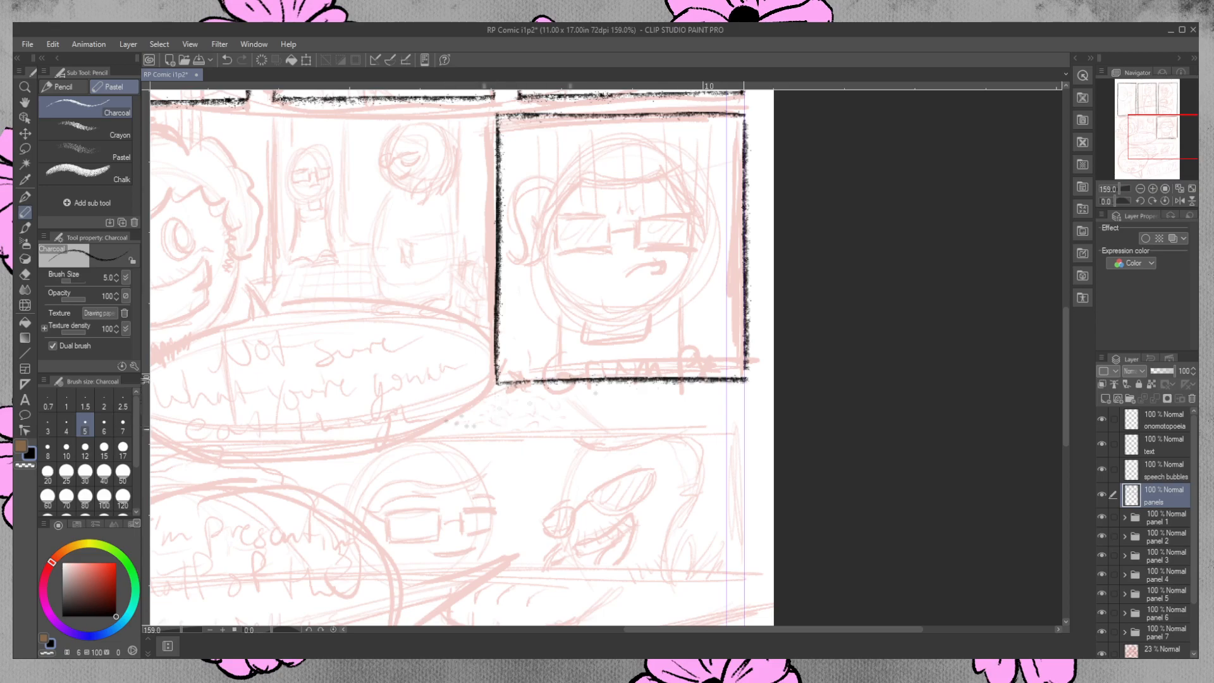
{"action": "left_click_drag", "start_coordinate": [746, 365], "coordinate": [747, 381]}
Draw the top border of the wide third-row panel in charcoal as one line across the full page width.
{"action": "scroll", "coordinate": [695, 506], "scroll_direction": "down", "scroll_amount": 5}
{"action": "left_click_drag", "start_coordinate": [815, 635], "coordinate": [743, 636]}
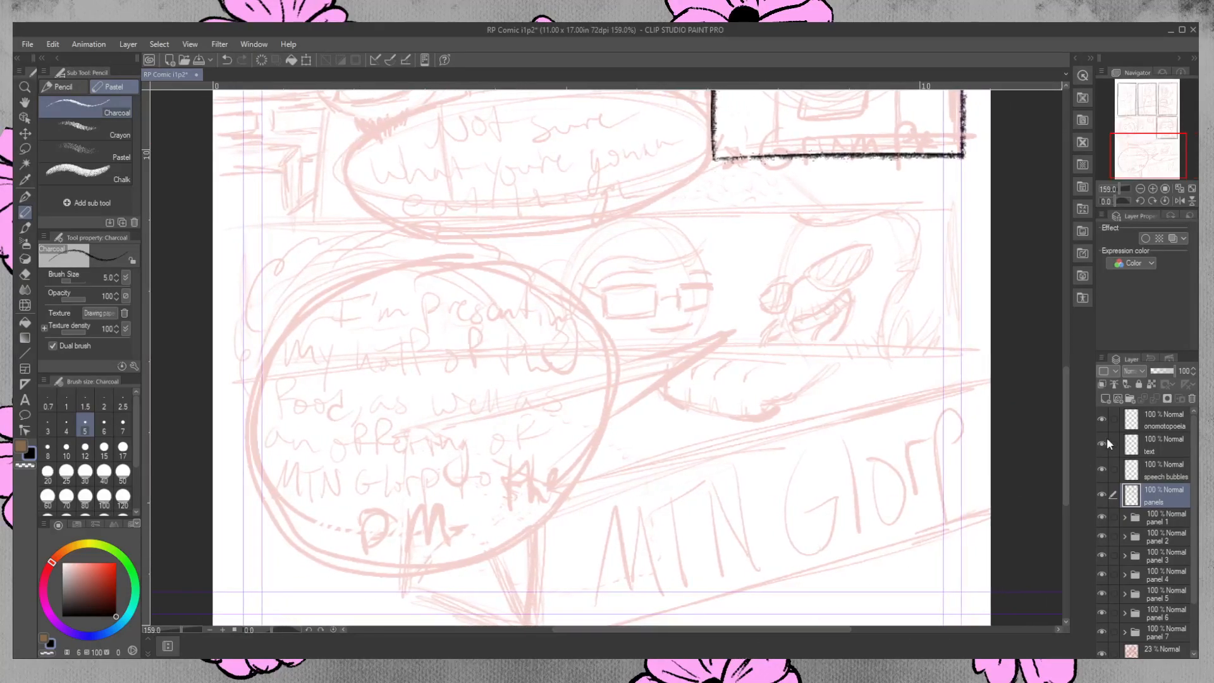
{"action": "left_click", "coordinate": [25, 86]}
{"action": "left_click", "coordinate": [524, 366]}
{"action": "left_click_drag", "start_coordinate": [524, 363], "coordinate": [506, 330]}
{"action": "left_click", "coordinate": [26, 213]}
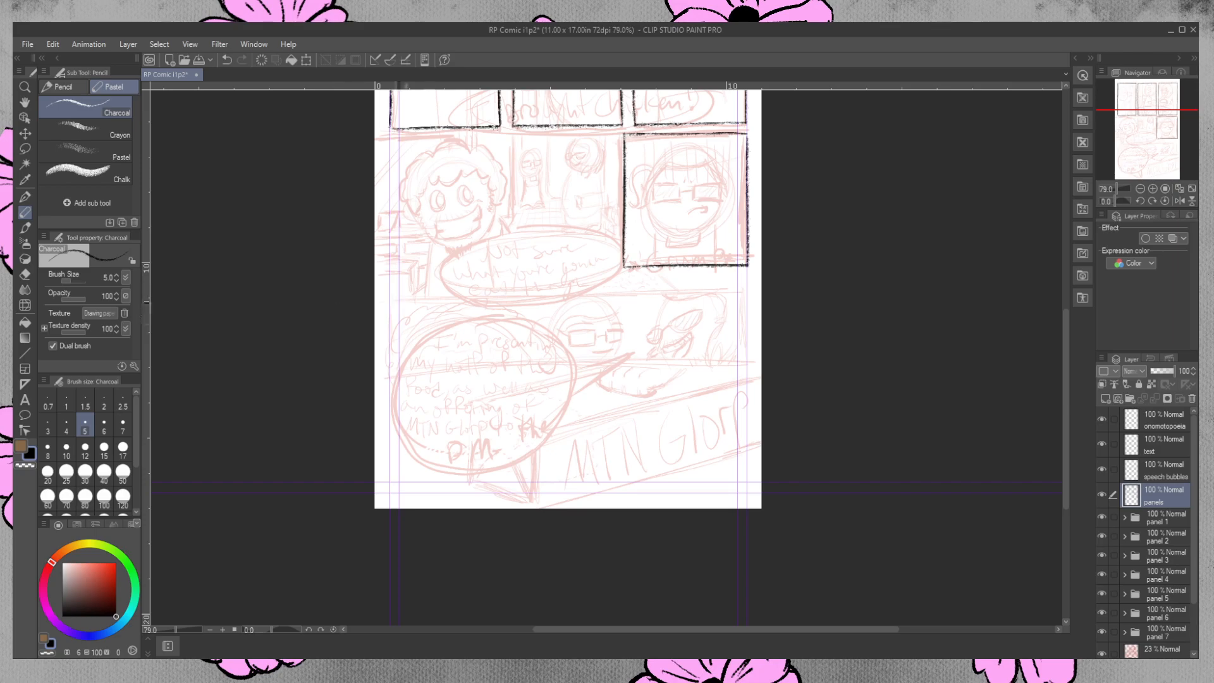
{"action": "left_click_drag", "start_coordinate": [392, 299], "coordinate": [761, 293]}
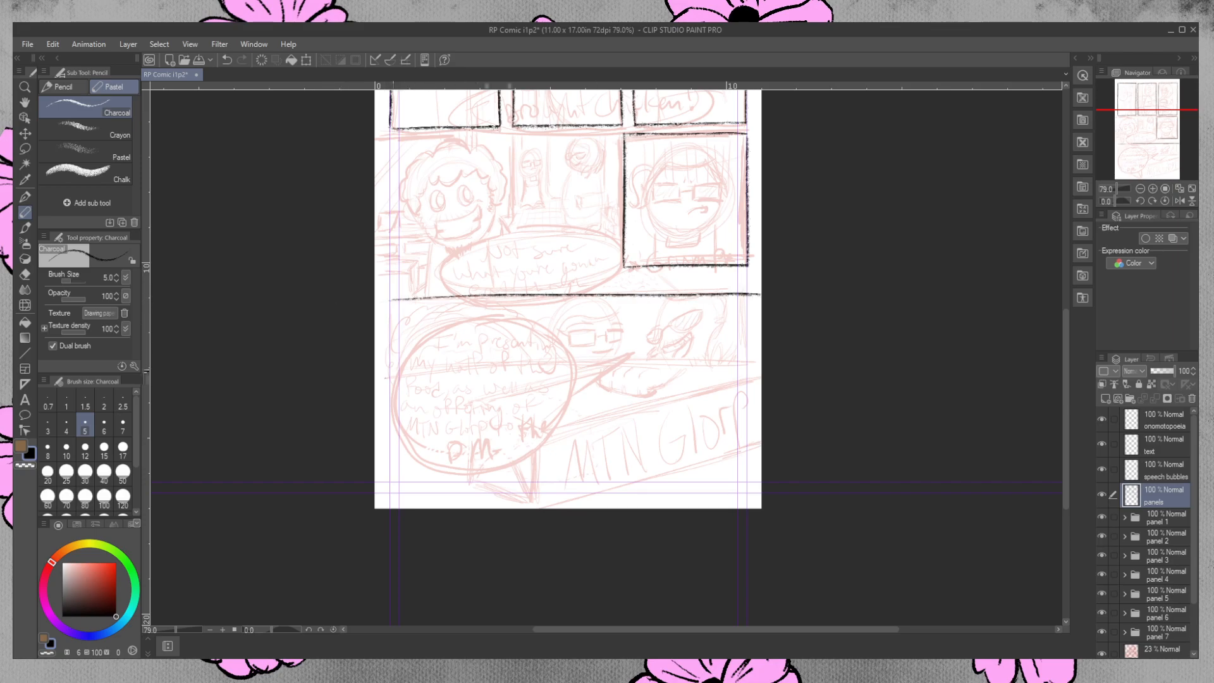
{"action": "key", "text": "ctrl+z"}
{"action": "left_click_drag", "start_coordinate": [391, 301], "coordinate": [762, 299]}
{"action": "key", "text": "ctrl+z"}
{"action": "left_click_drag", "start_coordinate": [392, 301], "coordinate": [761, 297]}
{"action": "key", "text": "ctrl+z"}
{"action": "left_click_drag", "start_coordinate": [387, 301], "coordinate": [761, 296]}
{"action": "key", "text": "ctrl+z"}
{"action": "left_click_drag", "start_coordinate": [384, 301], "coordinate": [761, 297]}
{"action": "key", "text": "ctrl+z"}
{"action": "key", "text": "ctrl+z"}
{"action": "left_click_drag", "start_coordinate": [393, 295], "coordinate": [761, 297]}
{"action": "key", "text": "ctrl+z"}
{"action": "left_click_drag", "start_coordinate": [387, 297], "coordinate": [761, 296]}
{"action": "key", "text": "ctrl+z"}
{"action": "left_click_drag", "start_coordinate": [378, 302], "coordinate": [761, 288]}
{"action": "key", "text": "ctrl+z"}
{"action": "key", "text": "ctrl+z"}
{"action": "left_click_drag", "start_coordinate": [377, 295], "coordinate": [761, 284]}
{"action": "key", "text": "ctrl+z"}
{"action": "key", "text": "ctrl+z"}
{"action": "left_click_drag", "start_coordinate": [377, 299], "coordinate": [762, 290]}
{"action": "key", "text": "ctrl+z"}
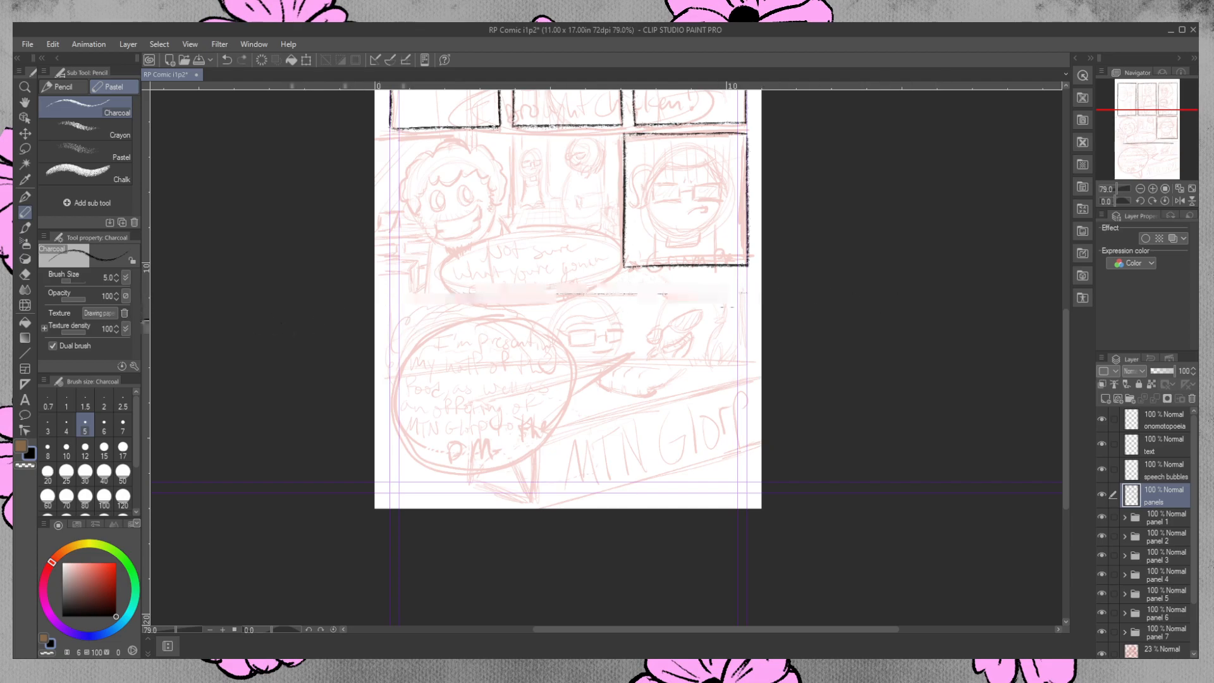
{"action": "left_click_drag", "start_coordinate": [375, 314], "coordinate": [762, 298]}
{"action": "key", "text": "ctrl+z"}
{"action": "left_click_drag", "start_coordinate": [375, 314], "coordinate": [761, 296]}
{"action": "key", "text": "ctrl+z"}
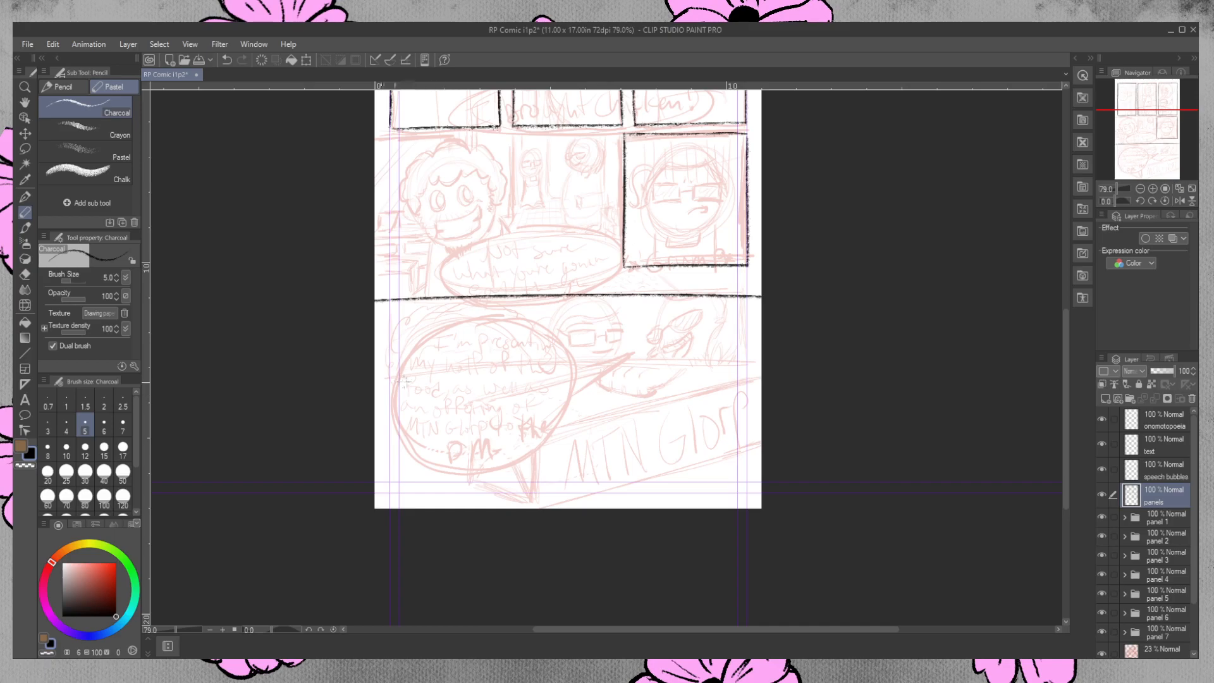
Draw the wide panel's bottom border in charcoal across the full page width, through the large speech bubble sketch.
{"action": "left_click_drag", "start_coordinate": [353, 380], "coordinate": [766, 372]}
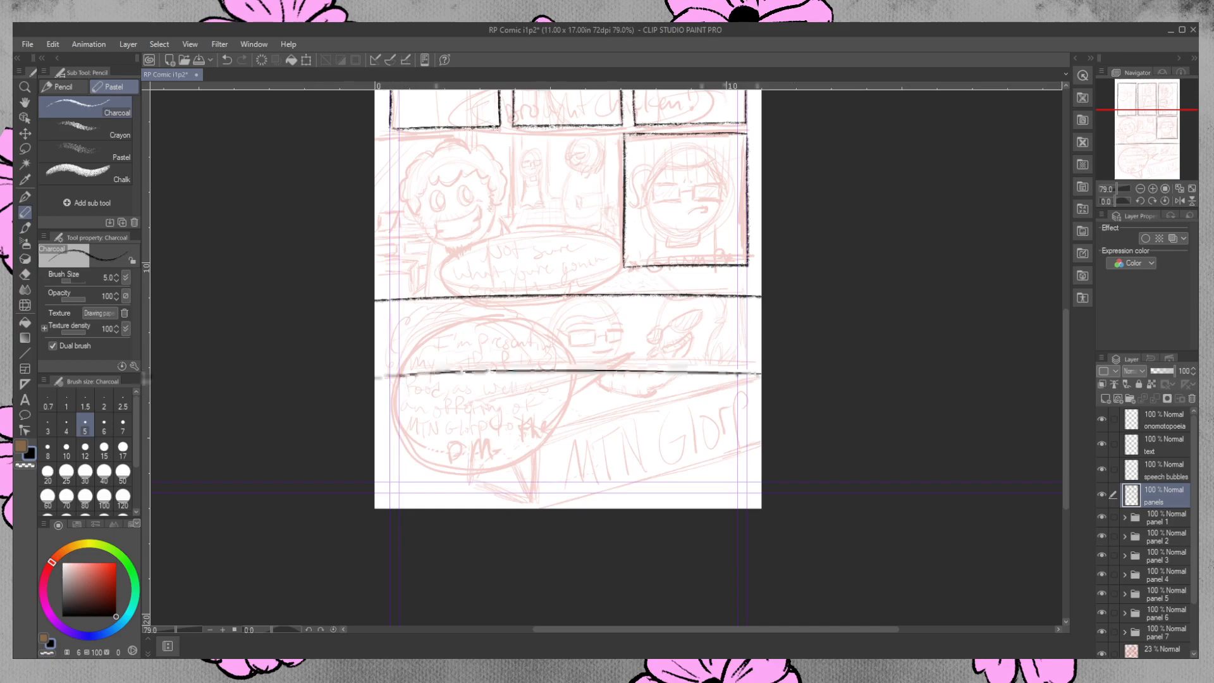
{"action": "key", "text": "ctrl+z"}
{"action": "left_click_drag", "start_coordinate": [361, 375], "coordinate": [767, 366]}
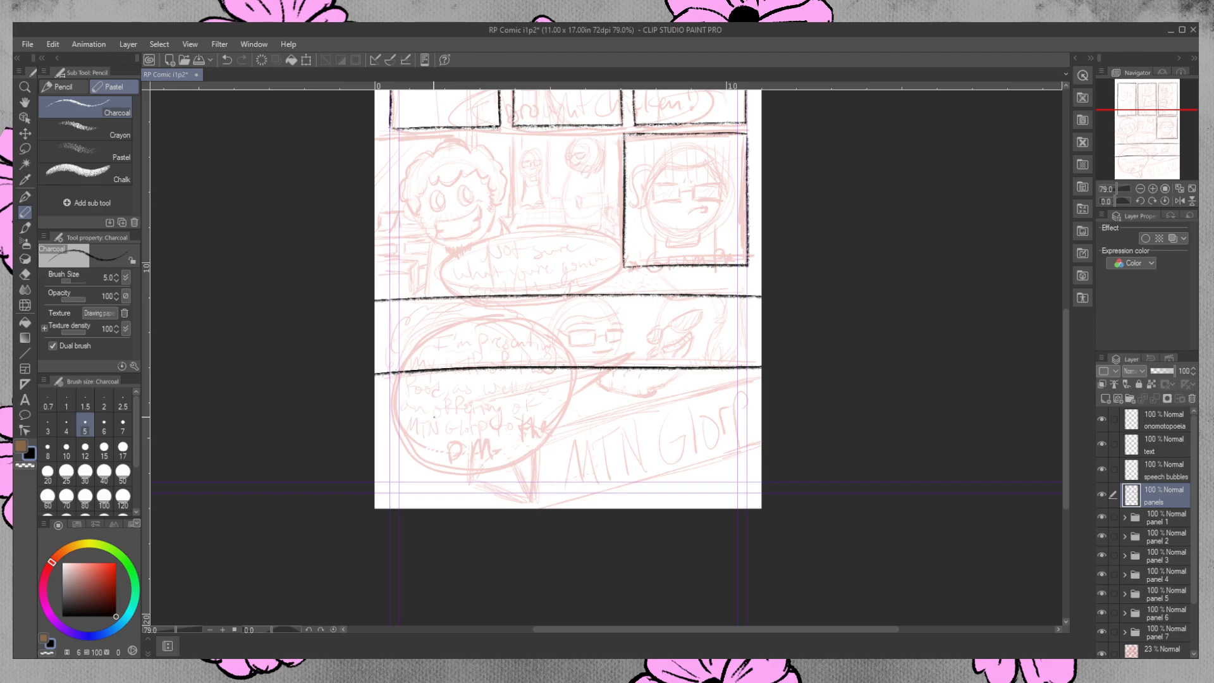
Draw the wide panel's left and right borders in charcoal along the outer margin guides.
{"action": "left_click_drag", "start_coordinate": [390, 300], "coordinate": [390, 386]}
{"action": "left_click_drag", "start_coordinate": [746, 296], "coordinate": [744, 384]}
{"action": "key", "text": "ctrl+z"}
{"action": "key", "text": "ctrl+z"}
{"action": "left_click_drag", "start_coordinate": [746, 296], "coordinate": [741, 395]}
{"action": "key", "text": "ctrl+z"}
{"action": "left_click_drag", "start_coordinate": [746, 297], "coordinate": [745, 386]}
{"action": "key", "text": "ctrl+z"}
{"action": "left_click_drag", "start_coordinate": [746, 297], "coordinate": [745, 384]}
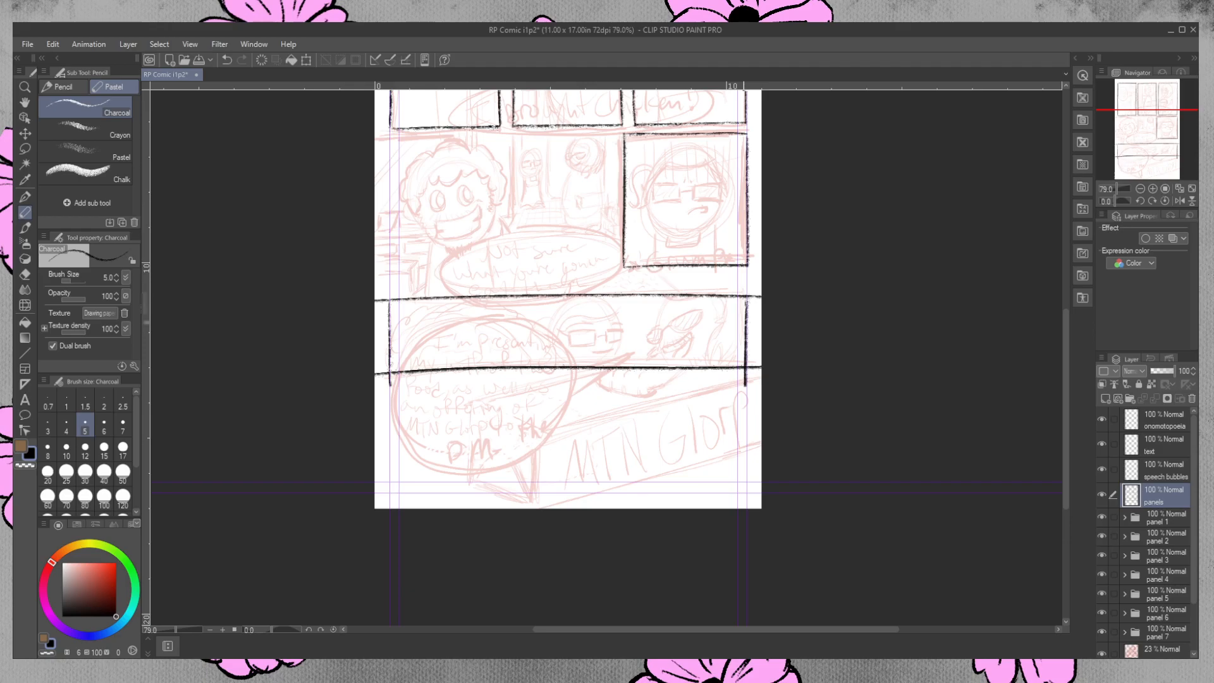
Erase the line ends that extend past the wide panel's two left corners.
{"action": "left_click", "coordinate": [25, 87]}
{"action": "left_click", "coordinate": [440, 314]}
{"action": "left_click", "coordinate": [456, 302]}
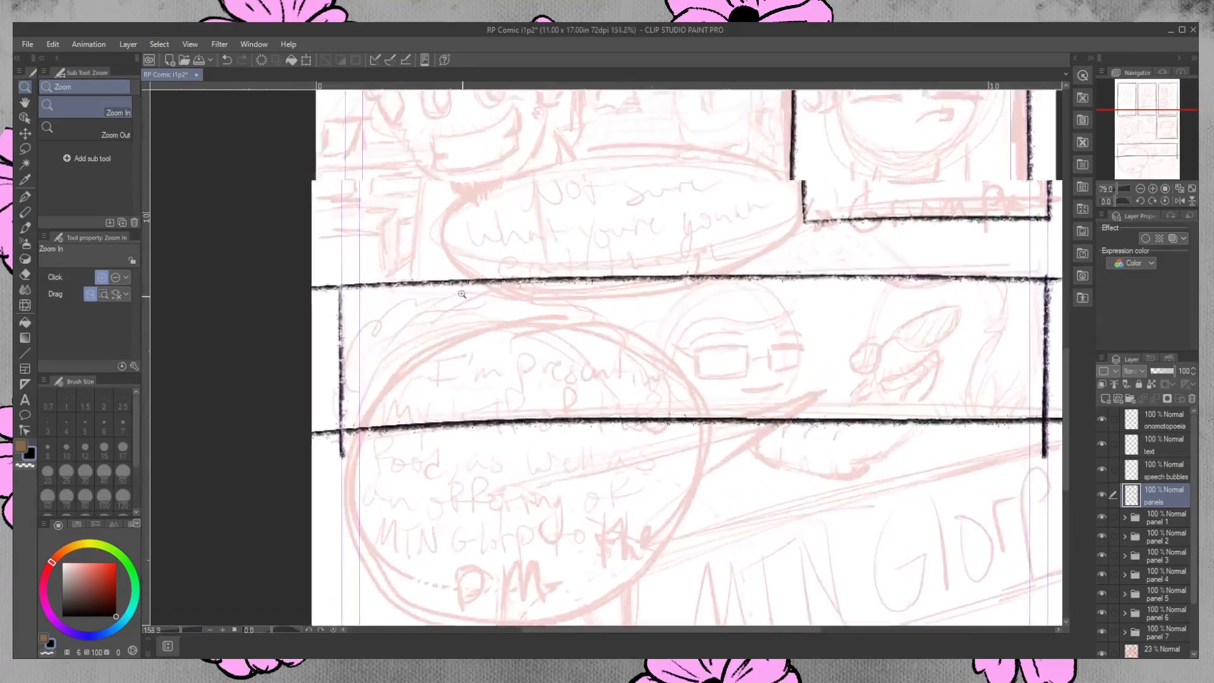
{"action": "key", "text": "e"}
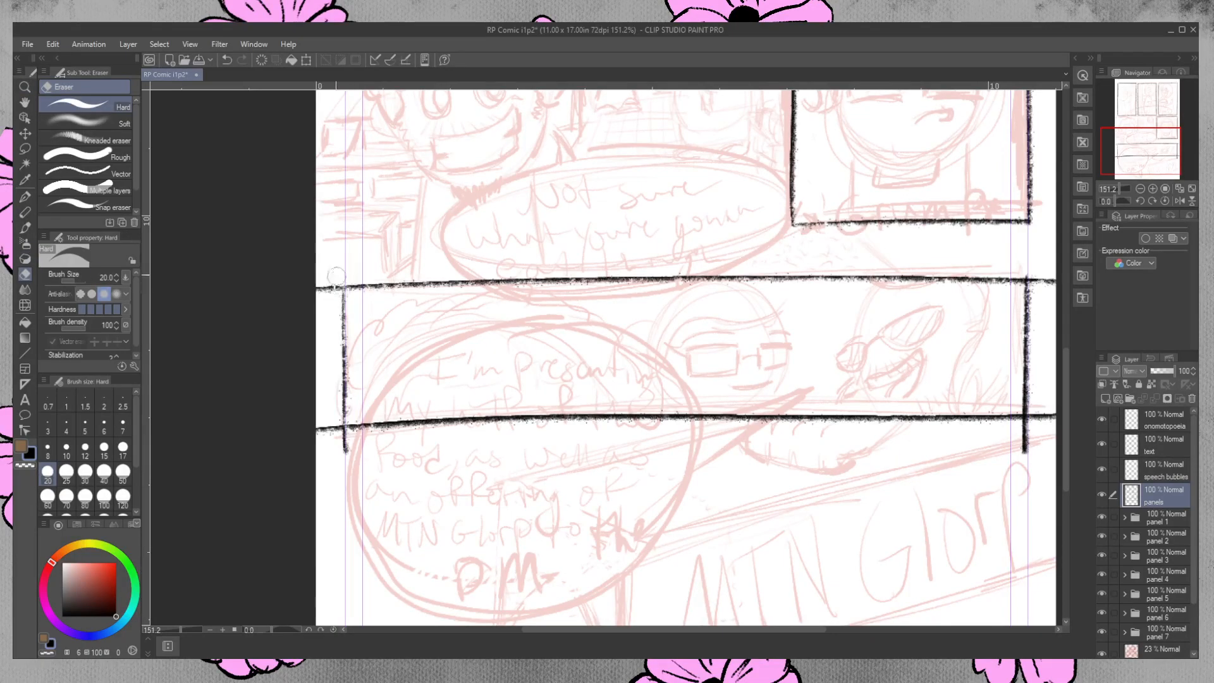
{"action": "left_click_drag", "start_coordinate": [340, 284], "coordinate": [313, 289]}
{"action": "mouse_move", "coordinate": [334, 426]}
{"action": "left_mouse_down"}
{"action": "mouse_move", "coordinate": [318, 427]}
{"action": "mouse_move", "coordinate": [348, 429]}
{"action": "mouse_move", "coordinate": [347, 453]}
{"action": "left_mouse_up"}
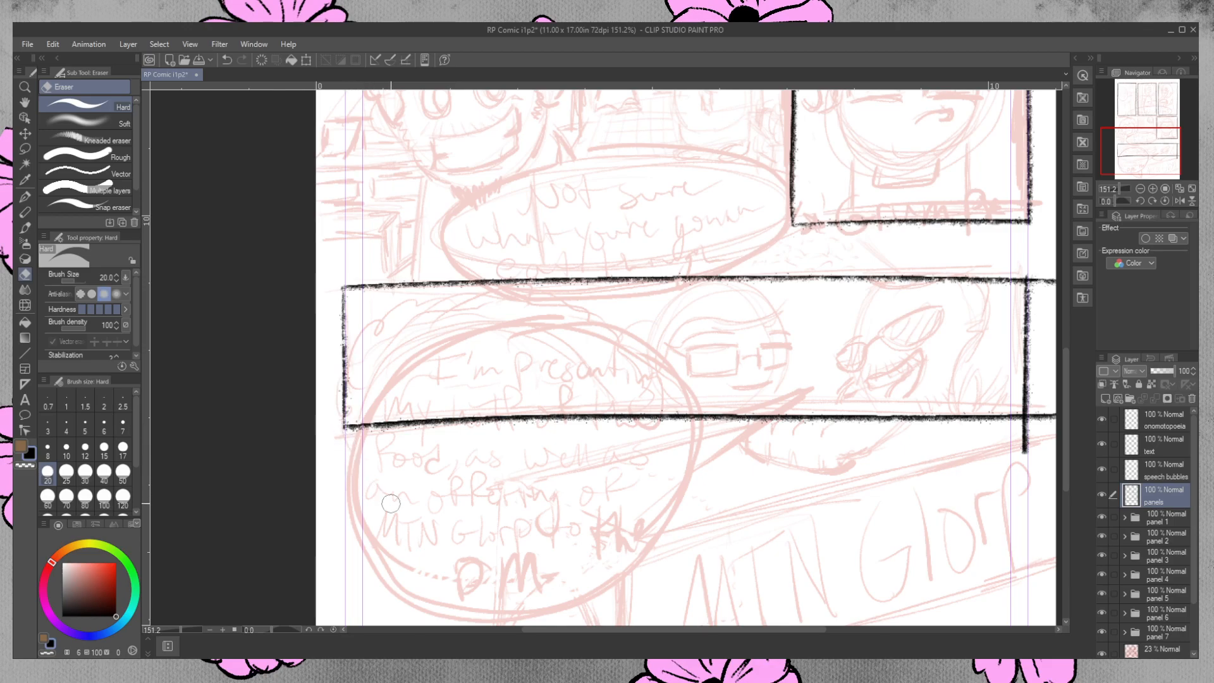
Erase the line ends that extend past the wide panel's two right corners.
{"action": "scroll", "coordinate": [788, 445], "scroll_direction": "right", "scroll_amount": 5}
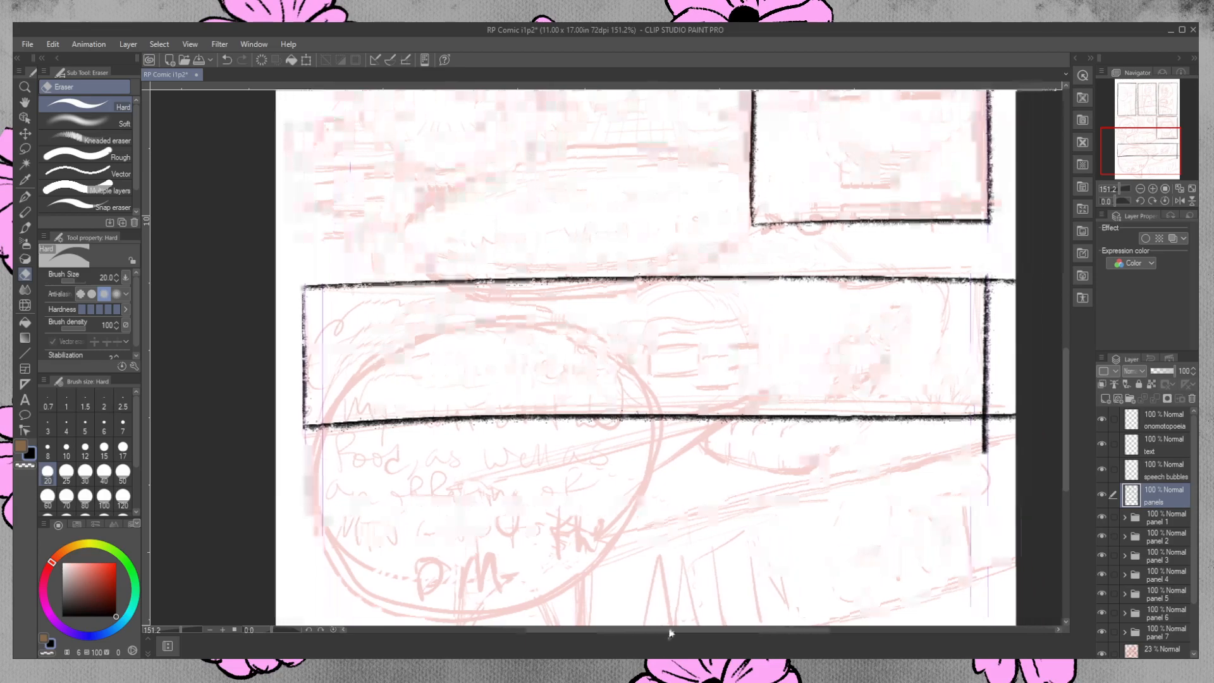
{"action": "mouse_move", "coordinate": [763, 453]}
{"action": "left_mouse_down"}
{"action": "mouse_move", "coordinate": [764, 420]}
{"action": "mouse_move", "coordinate": [790, 418]}
{"action": "left_mouse_up"}
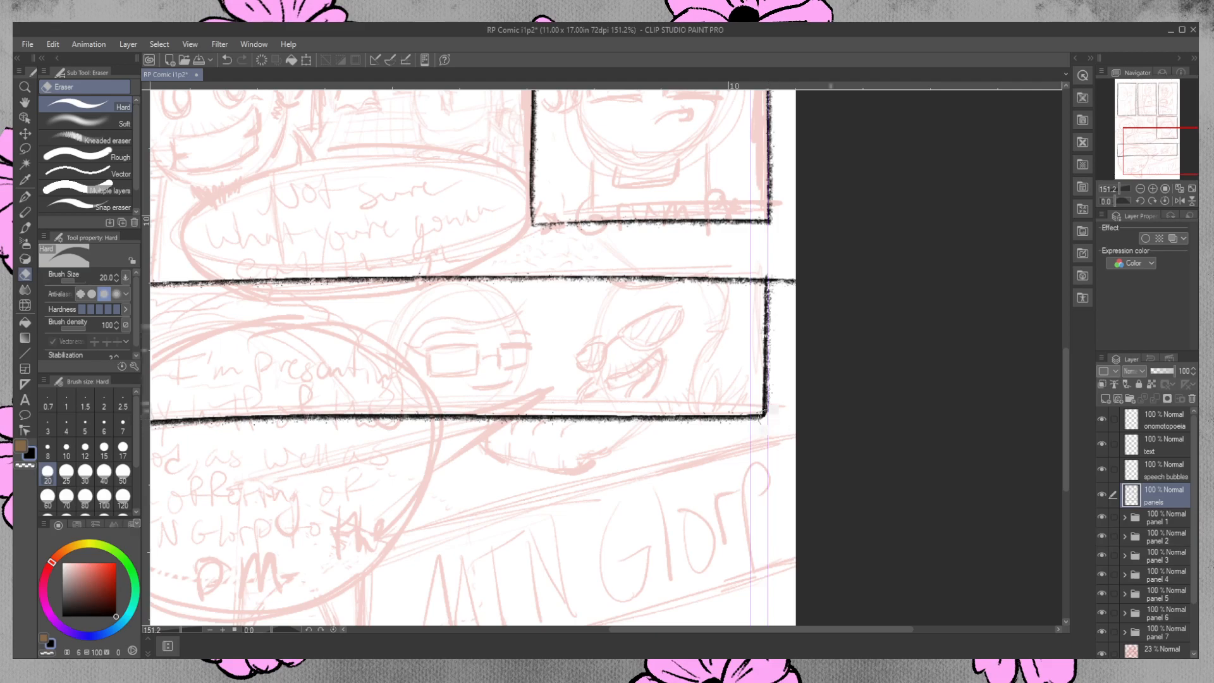
{"action": "left_click_drag", "start_coordinate": [796, 281], "coordinate": [775, 282]}
Expand the panel 1 layer folder and make its ink layer active for work on the first panel.
{"action": "left_click_drag", "start_coordinate": [790, 628], "coordinate": [740, 628]}
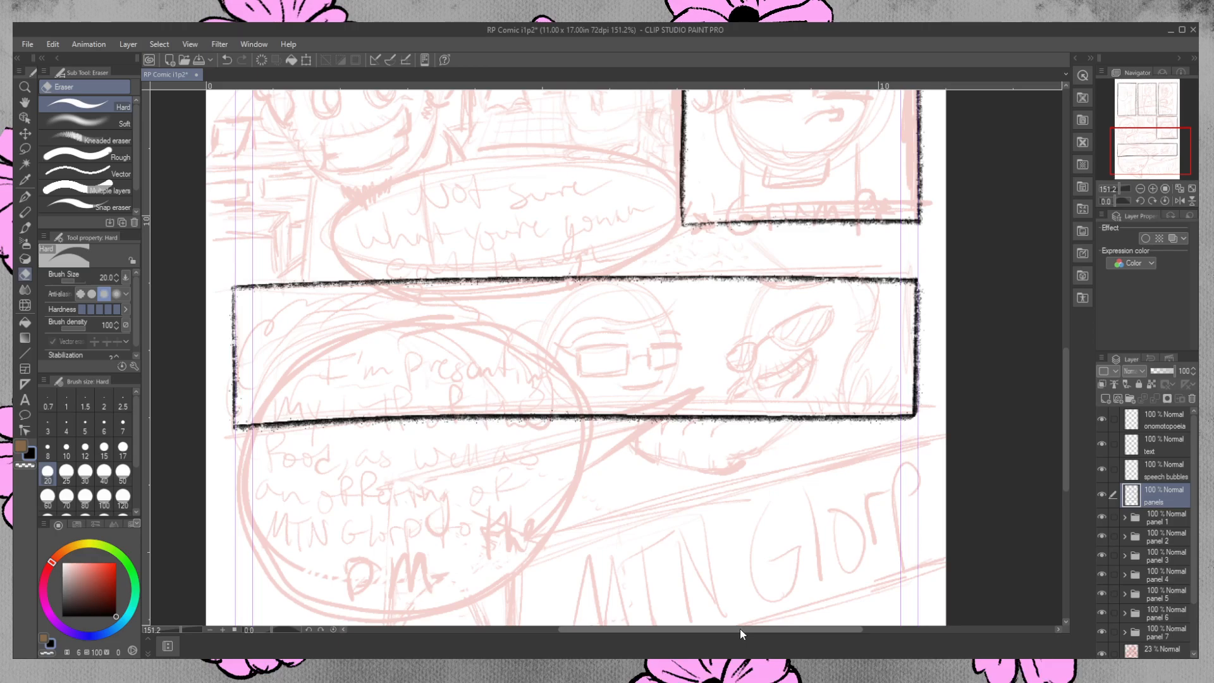
{"action": "mouse_move", "coordinate": [1069, 370]}
{"action": "left_mouse_down"}
{"action": "mouse_move", "coordinate": [1075, 401]}
{"action": "mouse_move", "coordinate": [1071, 202]}
{"action": "mouse_move", "coordinate": [1066, 411]}
{"action": "left_mouse_up"}
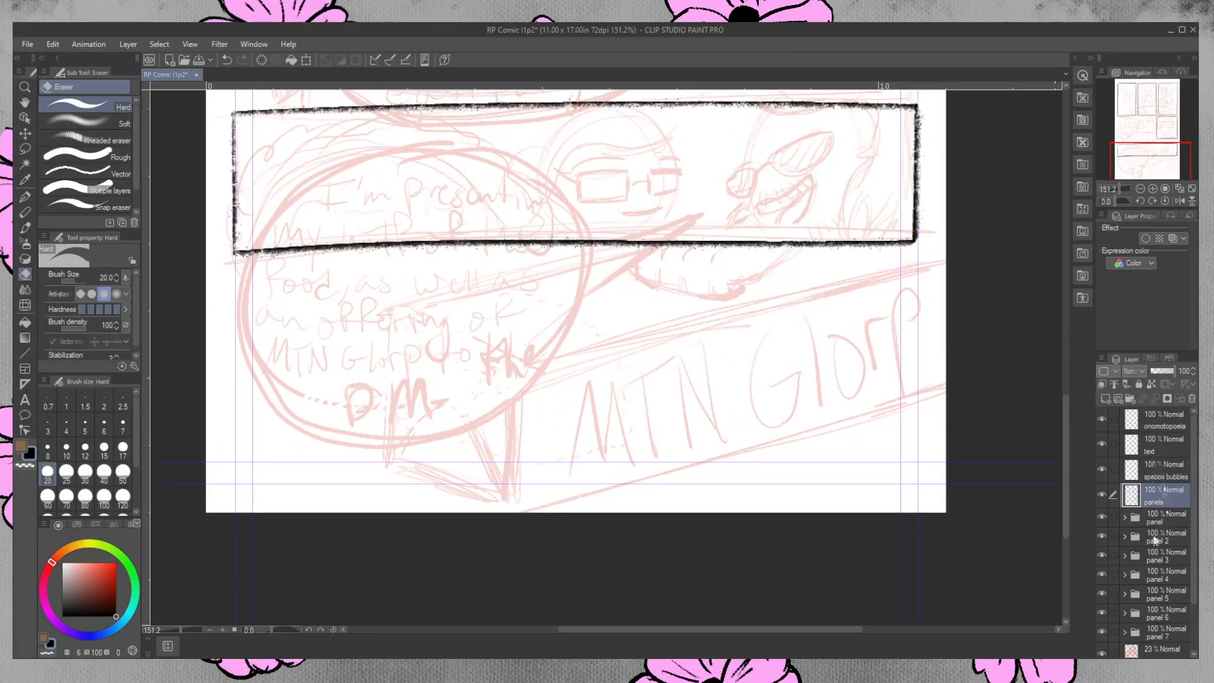
{"action": "left_click_drag", "start_coordinate": [1194, 490], "coordinate": [1196, 500]}
{"action": "left_click", "coordinate": [1124, 488]}
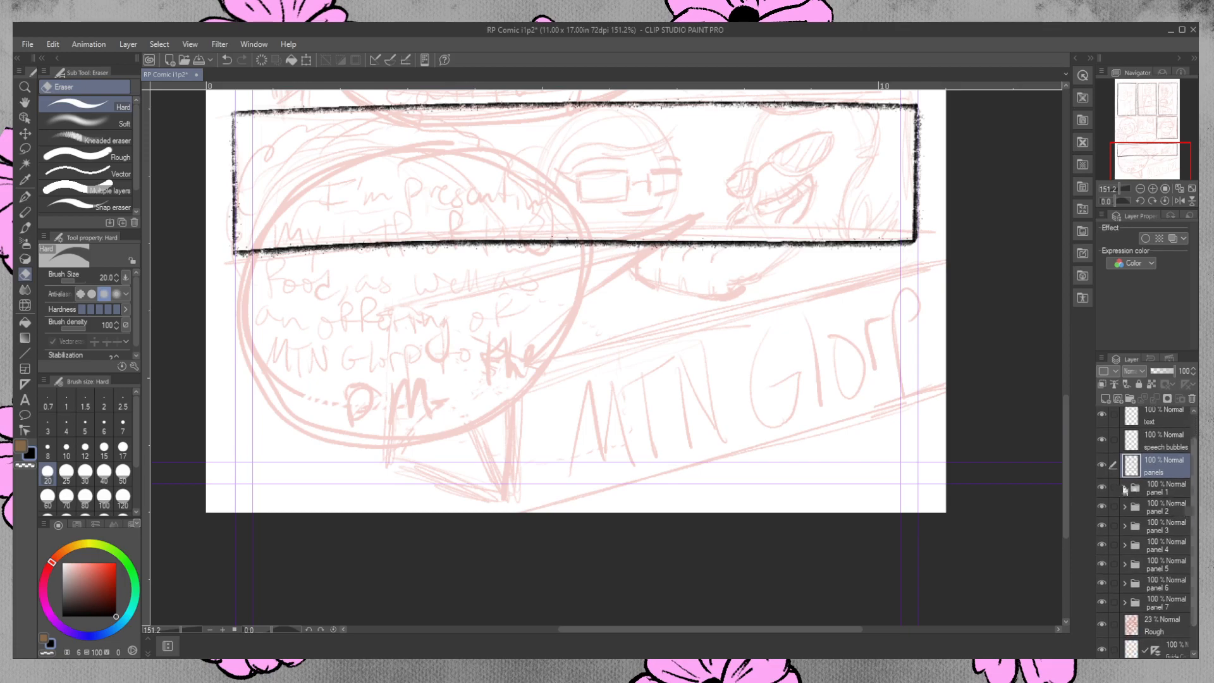
{"action": "left_click", "coordinate": [1162, 515]}
{"action": "left_click_drag", "start_coordinate": [1068, 455], "coordinate": [1032, 289]}
{"action": "left_click_drag", "start_coordinate": [743, 629], "coordinate": [703, 626]}
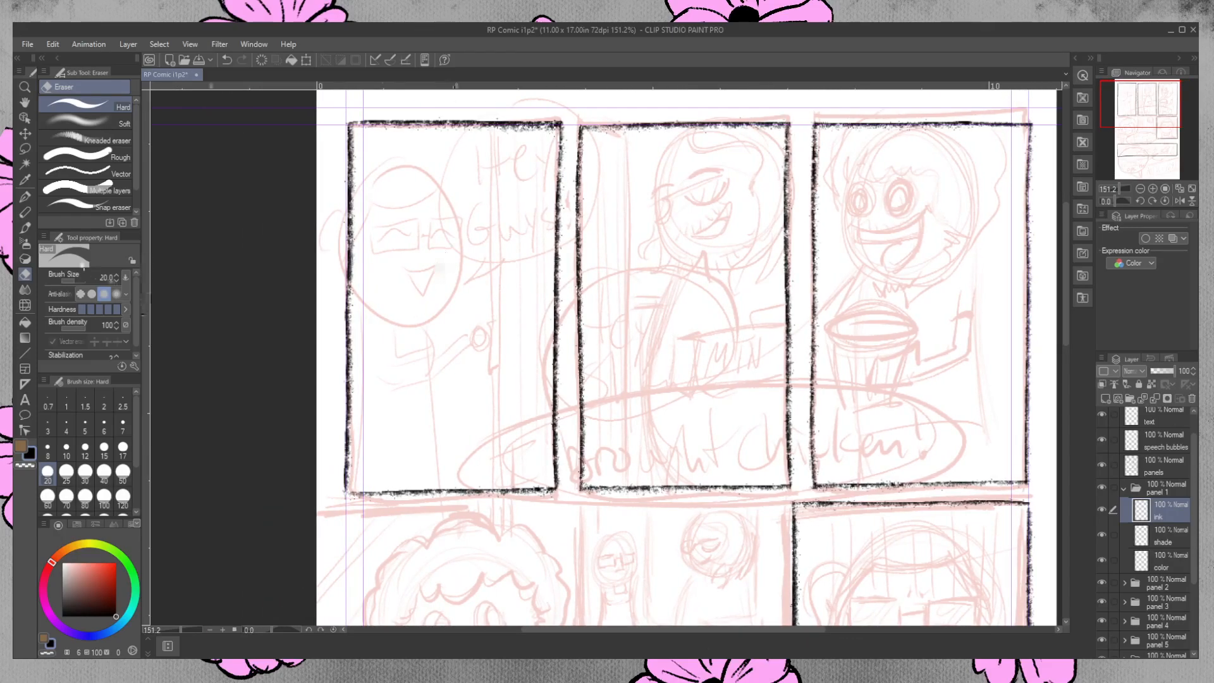
Ink a round head outline for the first panel's character with the Real G-Pen, redrawing until the circle is clean.
{"action": "left_click", "coordinate": [25, 197]}
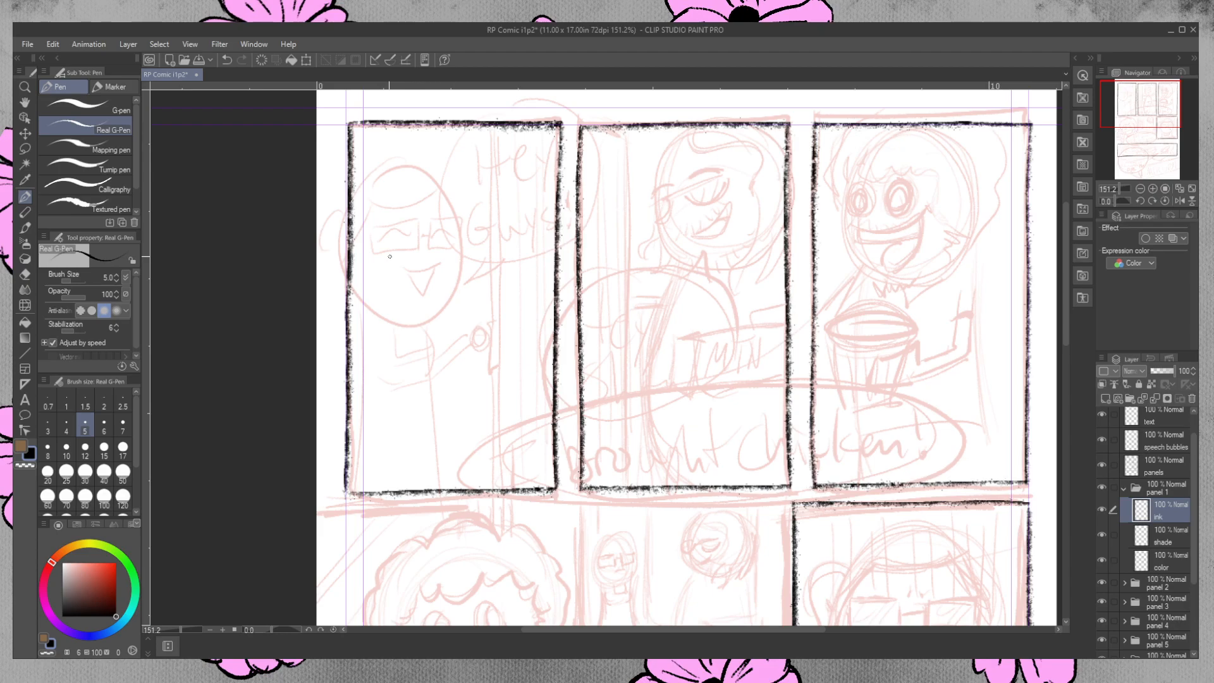
{"action": "mouse_move", "coordinate": [374, 179]}
{"action": "left_mouse_down"}
{"action": "mouse_move", "coordinate": [455, 307]}
{"action": "mouse_move", "coordinate": [367, 189]}
{"action": "left_mouse_up"}
{"action": "key", "text": "ctrl+z"}
{"action": "mouse_move", "coordinate": [362, 313]}
{"action": "left_mouse_down"}
{"action": "mouse_move", "coordinate": [470, 199]}
{"action": "mouse_move", "coordinate": [363, 193]}
{"action": "left_mouse_up"}
{"action": "key", "text": "ctrl+z"}
{"action": "mouse_move", "coordinate": [408, 160]}
{"action": "left_mouse_down"}
{"action": "mouse_move", "coordinate": [381, 162]}
{"action": "mouse_move", "coordinate": [356, 312]}
{"action": "mouse_move", "coordinate": [462, 192]}
{"action": "mouse_move", "coordinate": [399, 159]}
{"action": "mouse_move", "coordinate": [337, 297]}
{"action": "mouse_move", "coordinate": [461, 203]}
{"action": "mouse_move", "coordinate": [401, 174]}
{"action": "mouse_move", "coordinate": [348, 190]}
{"action": "mouse_move", "coordinate": [494, 265]}
{"action": "mouse_move", "coordinate": [324, 247]}
{"action": "mouse_move", "coordinate": [480, 207]}
{"action": "mouse_move", "coordinate": [374, 155]}
{"action": "left_mouse_up"}
{"action": "key", "text": "ctrl+z"}
{"action": "key", "text": "ctrl+z"}
{"action": "key", "text": "ctrl+z"}
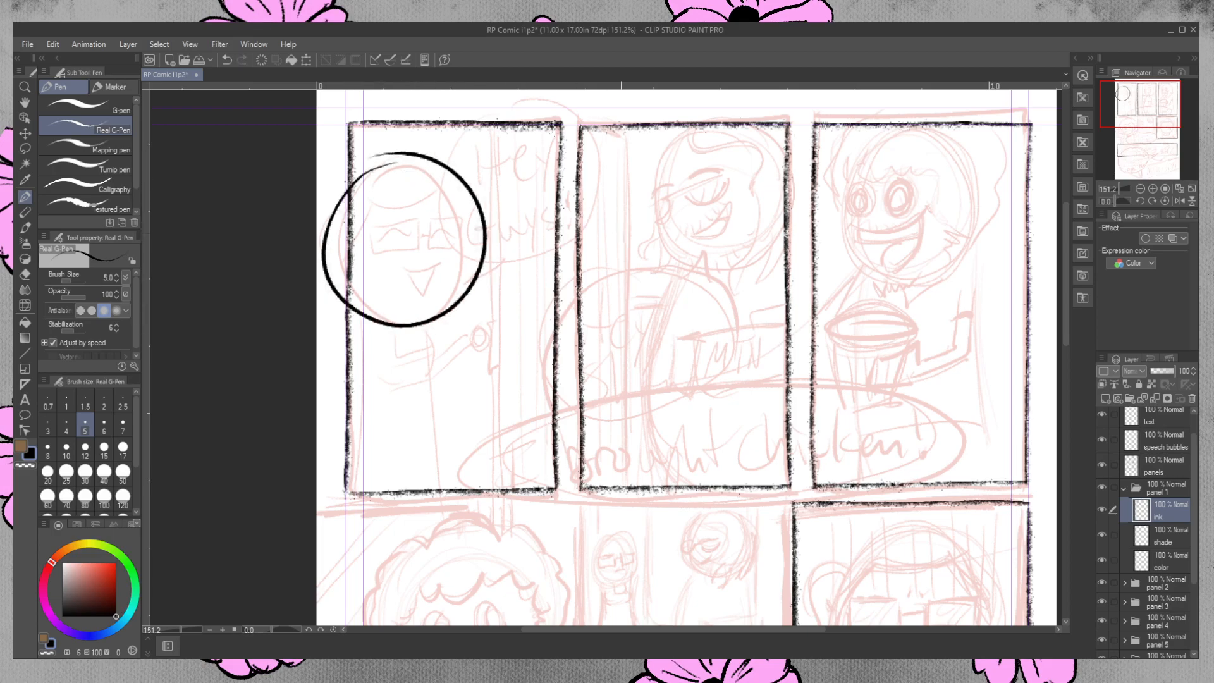
{"action": "left_click_drag", "start_coordinate": [386, 158], "coordinate": [477, 258]}
{"action": "key", "text": "ctrl+z"}
{"action": "mouse_move", "coordinate": [318, 188]}
{"action": "left_mouse_down"}
{"action": "mouse_move", "coordinate": [441, 194]}
{"action": "mouse_move", "coordinate": [318, 192]}
{"action": "left_mouse_up"}
{"action": "key", "text": "ctrl+z"}
{"action": "key", "text": "ctrl+z"}
{"action": "mouse_move", "coordinate": [467, 182]}
{"action": "left_mouse_down"}
{"action": "mouse_move", "coordinate": [374, 166]}
{"action": "mouse_move", "coordinate": [336, 197]}
{"action": "left_mouse_up"}
{"action": "key", "text": "ctrl+z"}
{"action": "mouse_move", "coordinate": [464, 181]}
{"action": "left_mouse_down"}
{"action": "mouse_move", "coordinate": [354, 180]}
{"action": "mouse_move", "coordinate": [332, 206]}
{"action": "left_mouse_up"}
{"action": "key", "text": "ctrl+z"}
{"action": "mouse_move", "coordinate": [480, 201]}
{"action": "left_mouse_down"}
{"action": "mouse_move", "coordinate": [391, 155]}
{"action": "mouse_move", "coordinate": [322, 214]}
{"action": "left_mouse_up"}
{"action": "key", "text": "ctrl+z"}
{"action": "key", "text": "ctrl+z"}
{"action": "mouse_move", "coordinate": [394, 169]}
{"action": "left_mouse_down"}
{"action": "mouse_move", "coordinate": [345, 337]}
{"action": "mouse_move", "coordinate": [378, 164]}
{"action": "mouse_move", "coordinate": [339, 279]}
{"action": "mouse_move", "coordinate": [430, 185]}
{"action": "mouse_move", "coordinate": [330, 248]}
{"action": "mouse_move", "coordinate": [453, 236]}
{"action": "mouse_move", "coordinate": [363, 194]}
{"action": "mouse_move", "coordinate": [451, 306]}
{"action": "mouse_move", "coordinate": [371, 327]}
{"action": "mouse_move", "coordinate": [368, 186]}
{"action": "mouse_move", "coordinate": [333, 243]}
{"action": "mouse_move", "coordinate": [479, 208]}
{"action": "mouse_move", "coordinate": [383, 325]}
{"action": "mouse_move", "coordinate": [381, 173]}
{"action": "mouse_move", "coordinate": [332, 236]}
{"action": "mouse_move", "coordinate": [480, 215]}
{"action": "mouse_move", "coordinate": [380, 165]}
{"action": "mouse_move", "coordinate": [383, 325]}
{"action": "mouse_move", "coordinate": [359, 190]}
{"action": "mouse_move", "coordinate": [490, 264]}
{"action": "mouse_move", "coordinate": [399, 247]}
{"action": "mouse_move", "coordinate": [525, 214]}
{"action": "mouse_move", "coordinate": [456, 176]}
{"action": "left_mouse_up"}
{"action": "key", "text": "ctrl+z"}
{"action": "key", "text": "ctrl+z"}
{"action": "key", "text": "ctrl+z"}
{"action": "key", "text": "ctrl+z"}
{"action": "key", "text": "ctrl+z"}
{"action": "key", "text": "ctrl+z"}
{"action": "key", "text": "ctrl+z"}
{"action": "key", "text": "ctrl+z"}
{"action": "key", "text": "ctrl+z"}
{"action": "key", "text": "ctrl+z"}
{"action": "key", "text": "ctrl+z"}
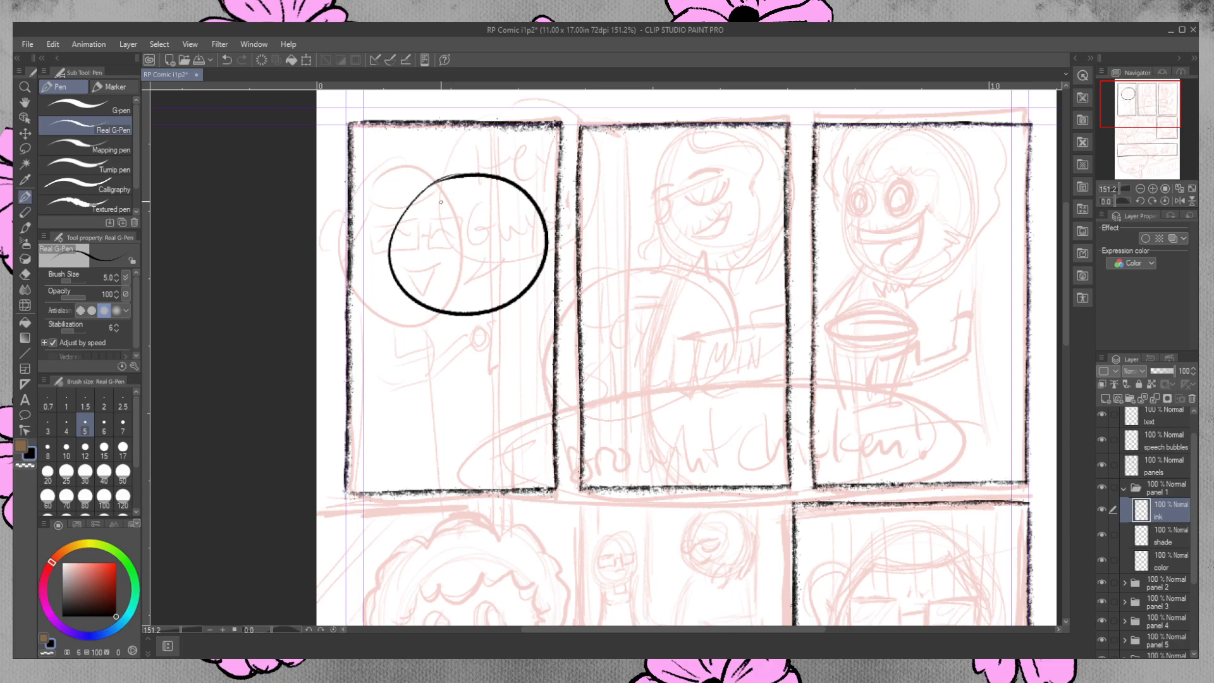
Move the inked head circle over the sketched head and erase the part extending past the panel's left border.
{"action": "key", "text": "ctrl+t"}
{"action": "left_click_drag", "start_coordinate": [511, 281], "coordinate": [451, 302]}
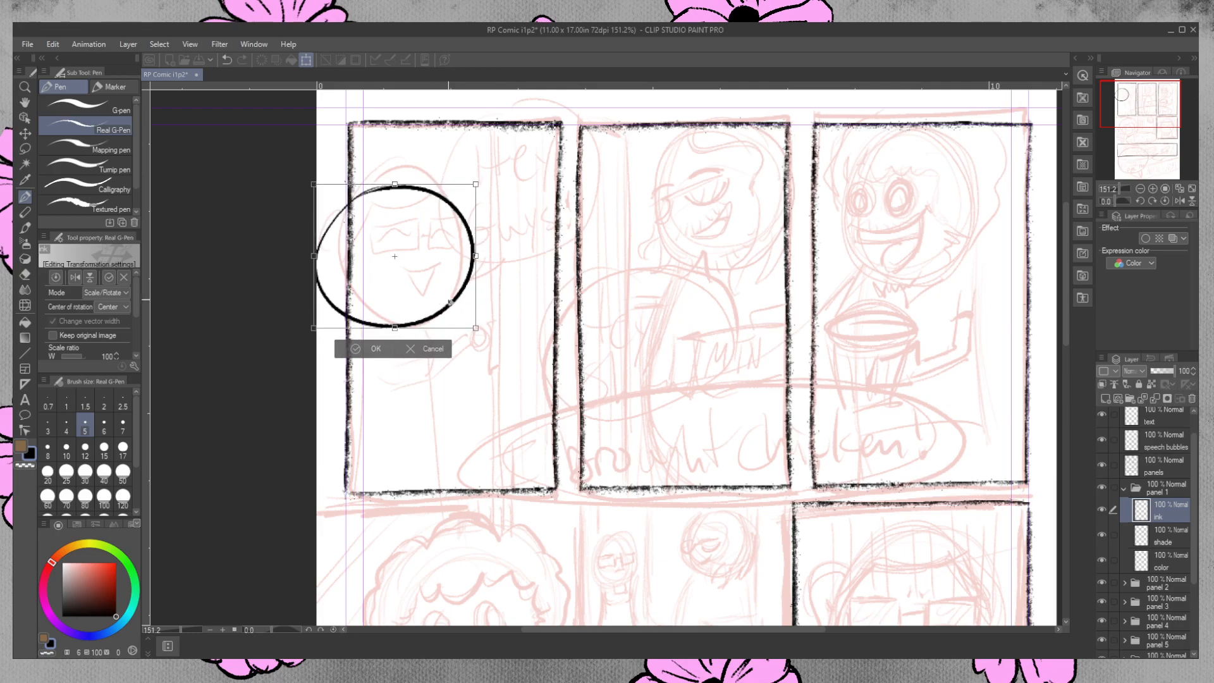
{"action": "key", "text": "Return"}
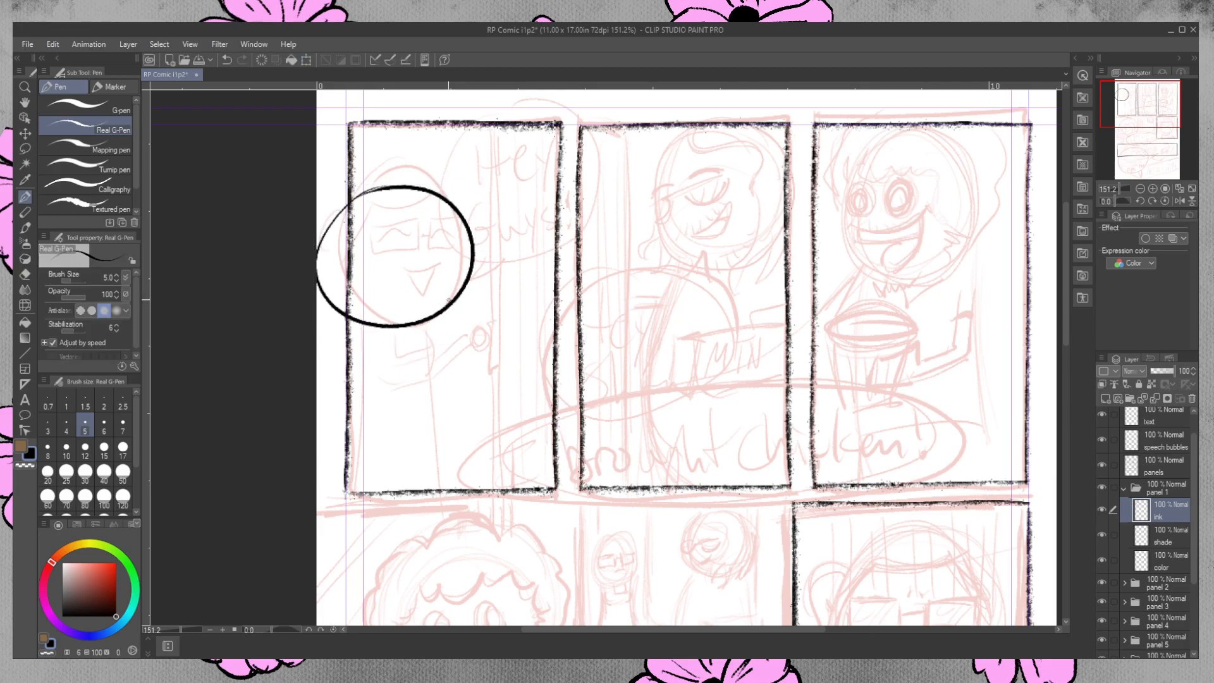
{"action": "left_click", "coordinate": [25, 274]}
{"action": "mouse_move", "coordinate": [346, 209]}
{"action": "left_mouse_down"}
{"action": "mouse_move", "coordinate": [318, 264]}
{"action": "mouse_move", "coordinate": [313, 253]}
{"action": "mouse_move", "coordinate": [345, 316]}
{"action": "left_mouse_up"}
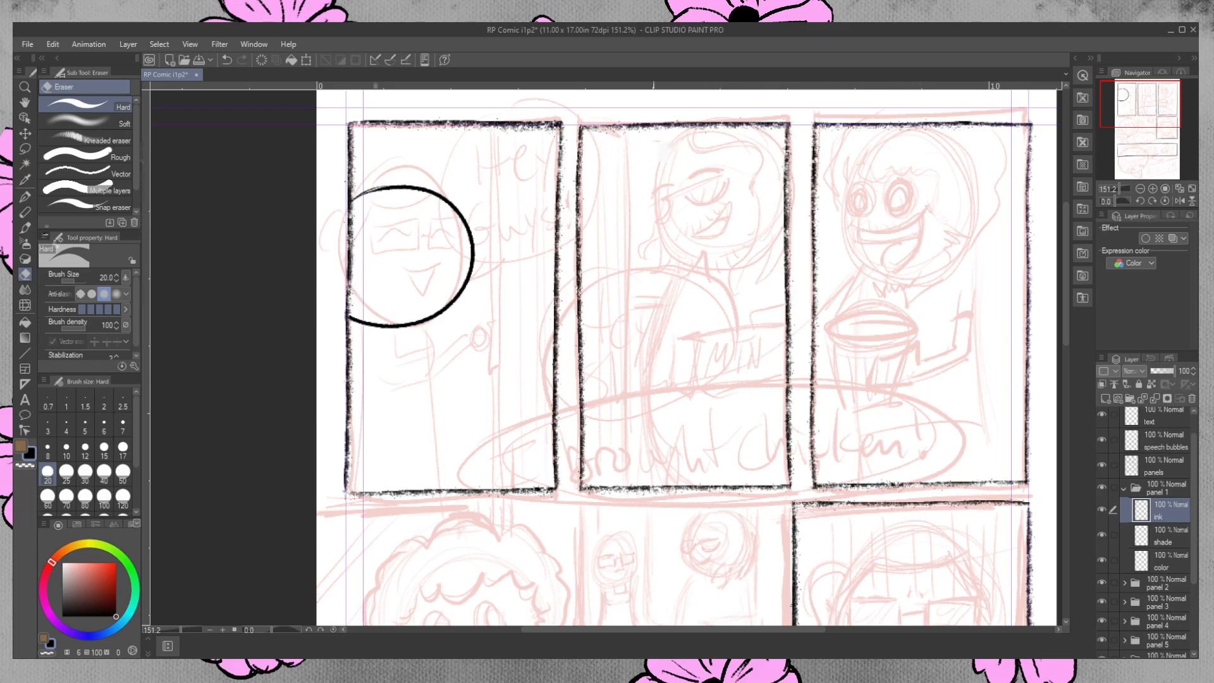
Ink the character's closed, smiling eyes as upward arcs over the sketched face with the Real G-Pen.
{"action": "left_click", "coordinate": [24, 196]}
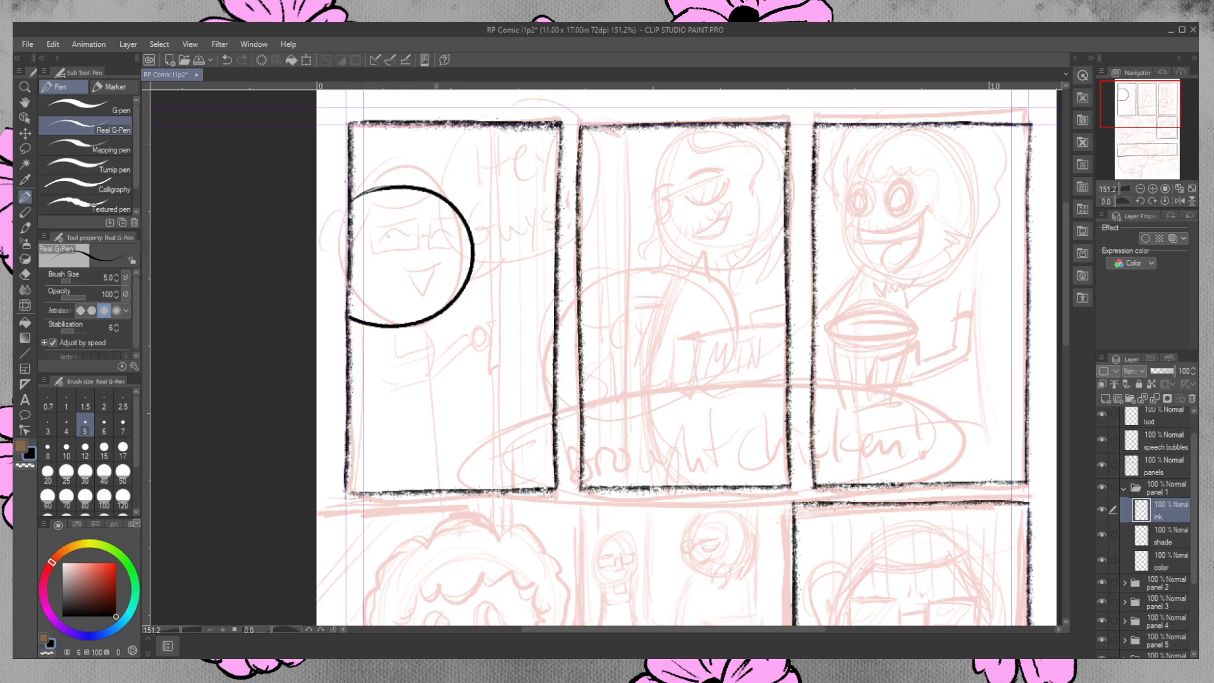
{"action": "left_click_drag", "start_coordinate": [364, 244], "coordinate": [496, 248]}
{"action": "key", "text": "ctrl+z"}
{"action": "left_click_drag", "start_coordinate": [443, 239], "coordinate": [465, 238]}
{"action": "key", "text": "ctrl+z"}
{"action": "left_click_drag", "start_coordinate": [438, 240], "coordinate": [463, 237]}
{"action": "left_click_drag", "start_coordinate": [383, 244], "coordinate": [462, 241]}
{"action": "key", "text": "ctrl+z"}
{"action": "key", "text": "ctrl+z"}
{"action": "key", "text": "ctrl+z"}
{"action": "left_click_drag", "start_coordinate": [438, 241], "coordinate": [463, 240]}
{"action": "key", "text": "ctrl+z"}
{"action": "left_click_drag", "start_coordinate": [381, 242], "coordinate": [464, 239]}
{"action": "key", "text": "ctrl+z"}
{"action": "key", "text": "ctrl+z"}
Erase the eye nearest the face's right edge and redraw it as a small closed arc.
{"action": "left_click", "coordinate": [26, 274]}
{"action": "left_click_drag", "start_coordinate": [440, 240], "coordinate": [463, 236]}
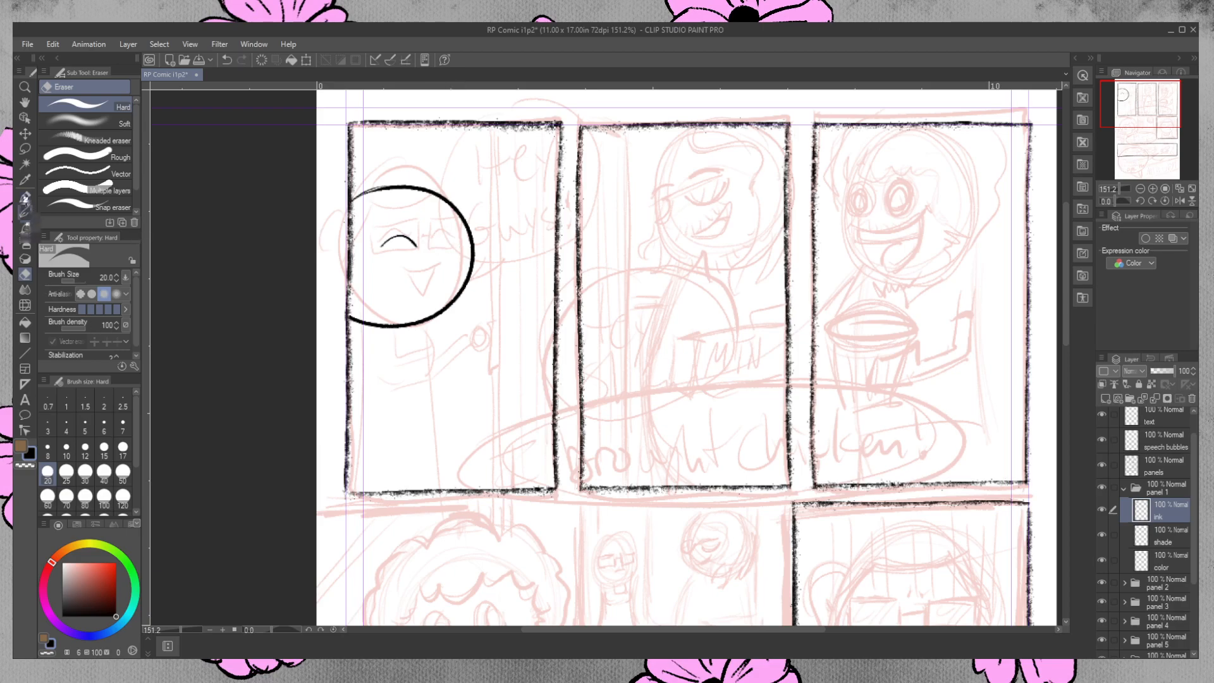
{"action": "left_click", "coordinate": [26, 197]}
{"action": "left_click_drag", "start_coordinate": [443, 243], "coordinate": [465, 239]}
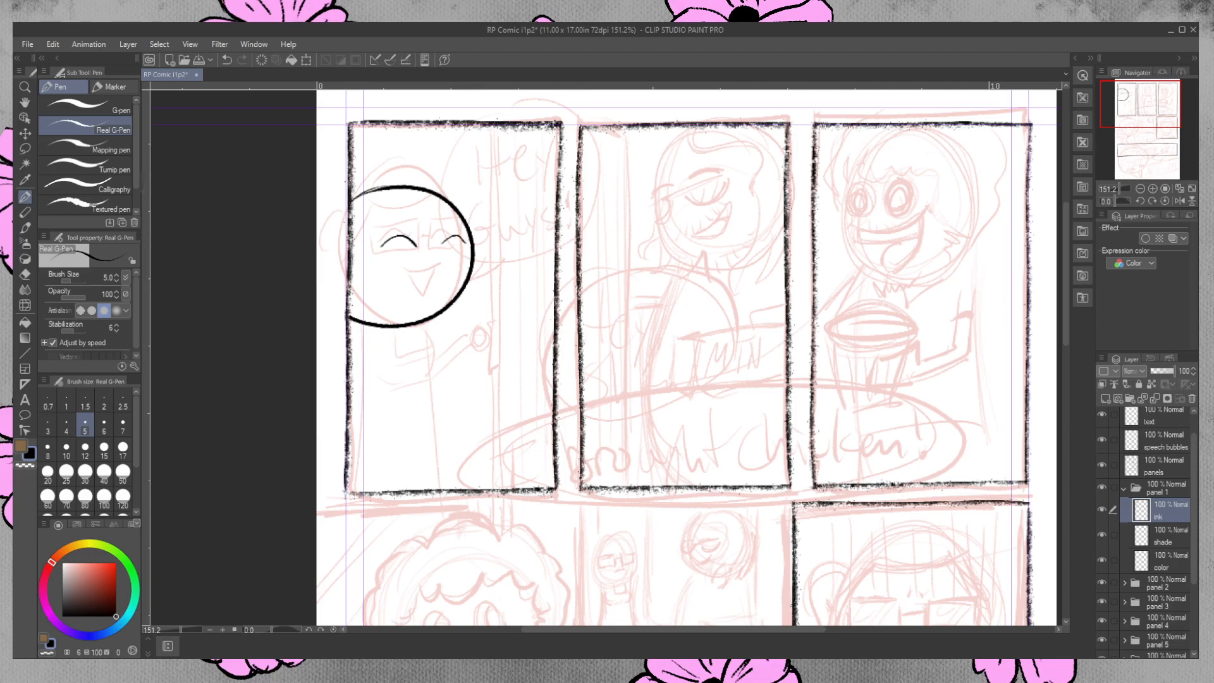
Ink the rectangular glasses frames around both eyes with a short bridge between them.
{"action": "mouse_move", "coordinate": [432, 231]}
{"action": "left_mouse_down"}
{"action": "mouse_move", "coordinate": [434, 254]}
{"action": "mouse_move", "coordinate": [471, 248]}
{"action": "left_mouse_up"}
{"action": "key", "text": "ctrl+z"}
{"action": "key", "text": "ctrl+z"}
{"action": "mouse_move", "coordinate": [379, 258]}
{"action": "left_mouse_down"}
{"action": "mouse_move", "coordinate": [420, 256]}
{"action": "mouse_move", "coordinate": [432, 242]}
{"action": "left_mouse_up"}
{"action": "mouse_move", "coordinate": [432, 227]}
{"action": "left_mouse_down"}
{"action": "mouse_move", "coordinate": [461, 226]}
{"action": "mouse_move", "coordinate": [472, 251]}
{"action": "left_mouse_up"}
{"action": "left_click_drag", "start_coordinate": [375, 233], "coordinate": [414, 232]}
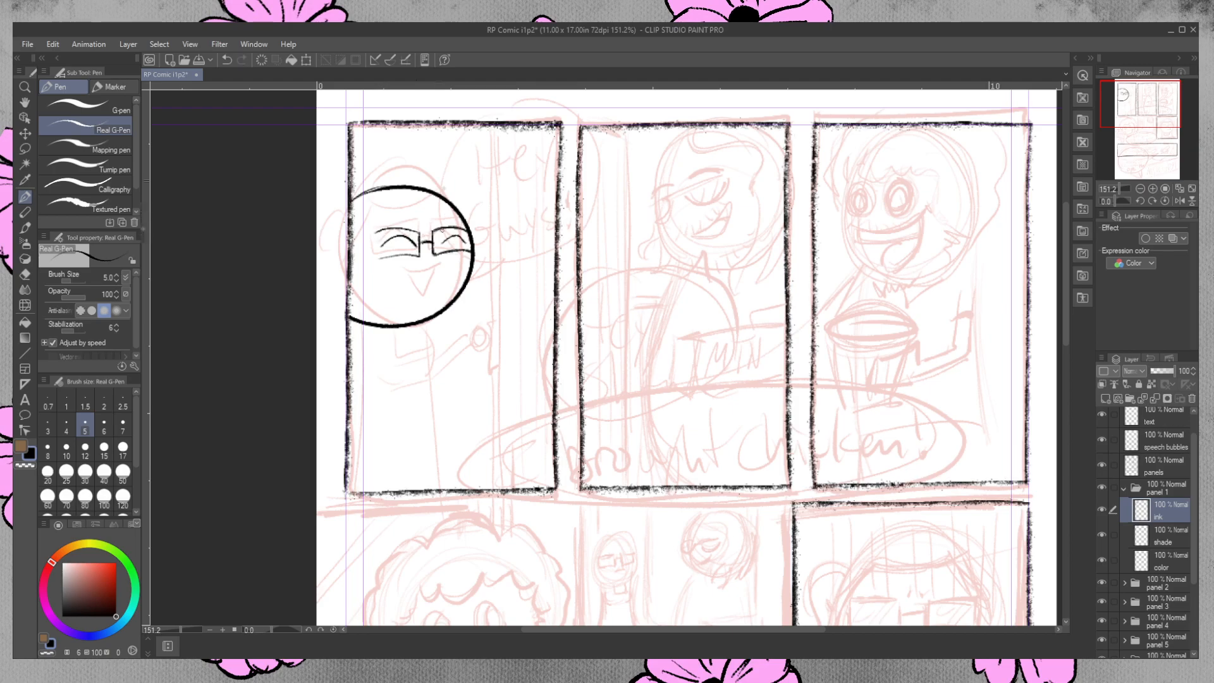
{"action": "left_click_drag", "start_coordinate": [375, 233], "coordinate": [375, 256]}
{"action": "left_click_drag", "start_coordinate": [375, 258], "coordinate": [417, 255]}
{"action": "left_click_drag", "start_coordinate": [375, 235], "coordinate": [419, 234]}
{"action": "key", "text": "ctrl+z"}
Ink the temple arm of the glasses from the left lens to the panel's left border.
{"action": "mouse_move", "coordinate": [358, 246]}
{"action": "left_mouse_down"}
{"action": "mouse_move", "coordinate": [374, 246]}
{"action": "mouse_move", "coordinate": [350, 246]}
{"action": "left_mouse_up"}
{"action": "key", "text": "ctrl+z"}
{"action": "key", "text": "ctrl+z"}
{"action": "mouse_move", "coordinate": [376, 246]}
{"action": "left_mouse_down"}
{"action": "mouse_move", "coordinate": [329, 245]}
{"action": "mouse_move", "coordinate": [344, 253]}
{"action": "left_mouse_up"}
{"action": "key", "text": "ctrl+z"}
{"action": "left_click", "coordinate": [26, 274]}
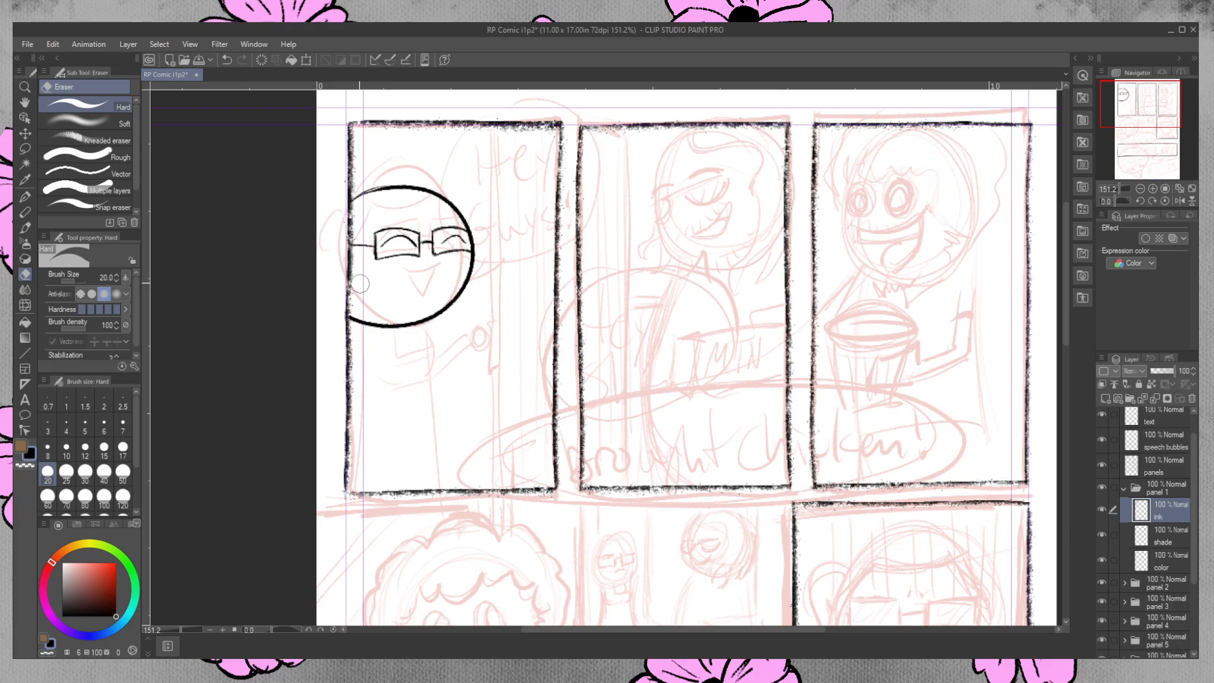
Ink the hairline across the forehead and curving down to the panel's left border.
{"action": "left_click", "coordinate": [25, 197]}
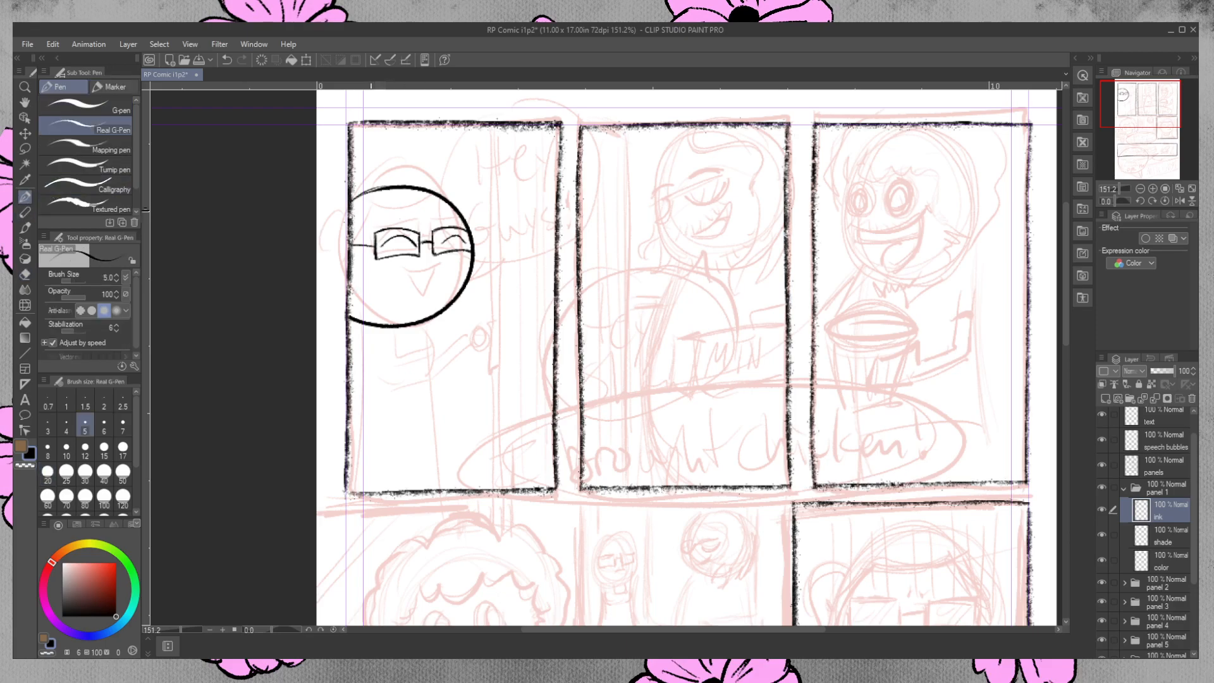
{"action": "mouse_move", "coordinate": [373, 211]}
{"action": "left_mouse_down"}
{"action": "mouse_move", "coordinate": [436, 205]}
{"action": "mouse_move", "coordinate": [352, 231]}
{"action": "mouse_move", "coordinate": [433, 176]}
{"action": "mouse_move", "coordinate": [378, 211]}
{"action": "left_mouse_up"}
{"action": "key", "text": "ctrl+z"}
{"action": "key", "text": "ctrl+z"}
{"action": "mouse_move", "coordinate": [375, 212]}
{"action": "left_mouse_down"}
{"action": "mouse_move", "coordinate": [346, 221]}
{"action": "mouse_move", "coordinate": [410, 190]}
{"action": "mouse_move", "coordinate": [342, 247]}
{"action": "left_mouse_up"}
{"action": "key", "text": "ctrl+z"}
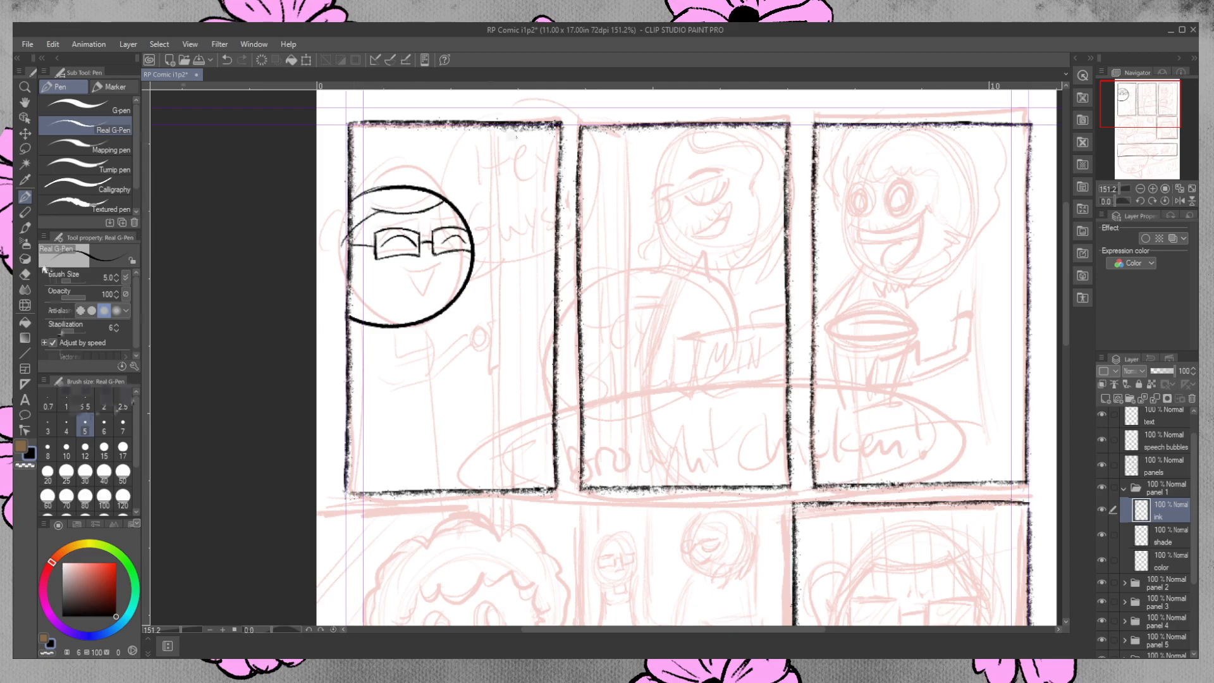
{"action": "left_click", "coordinate": [24, 274]}
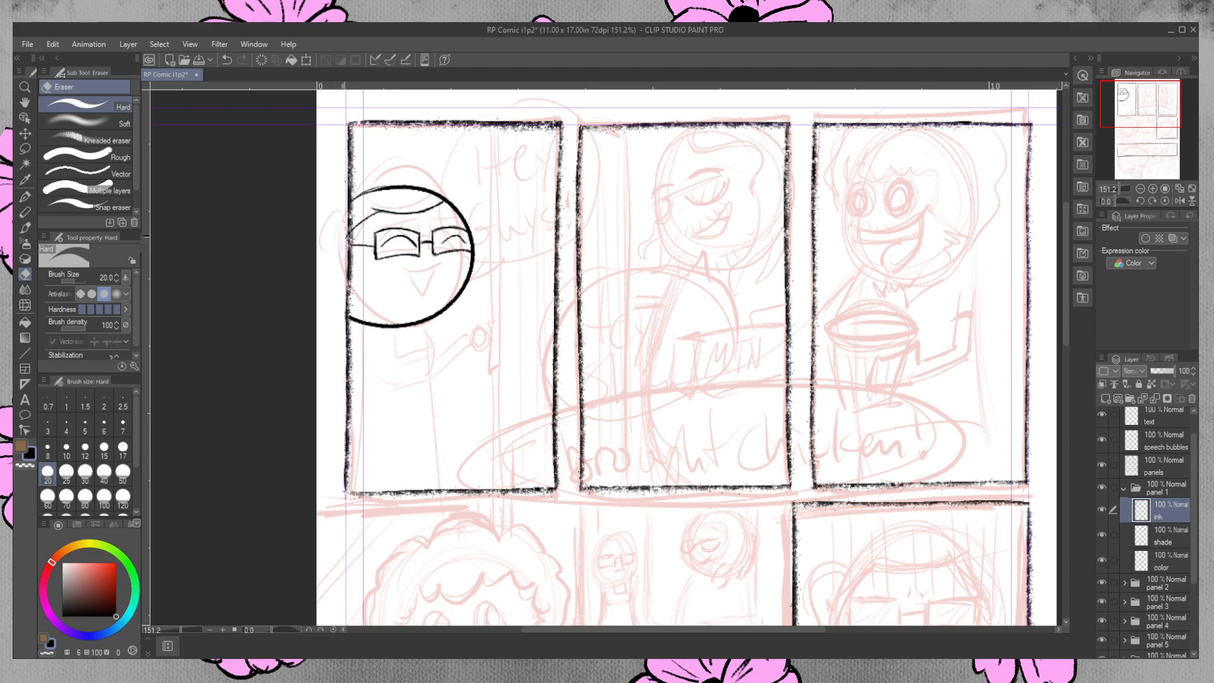
Add curved hair strands above the forehead hairline and toward the panel's left border.
{"action": "mouse_move", "coordinate": [375, 199]}
{"action": "left_mouse_down"}
{"action": "mouse_move", "coordinate": [412, 218]}
{"action": "mouse_move", "coordinate": [443, 201]}
{"action": "mouse_move", "coordinate": [400, 213]}
{"action": "left_mouse_up"}
{"action": "key", "text": "ctrl+z"}
{"action": "key", "text": "ctrl+z"}
{"action": "key", "text": "ctrl+z"}
{"action": "key", "text": "ctrl+z"}
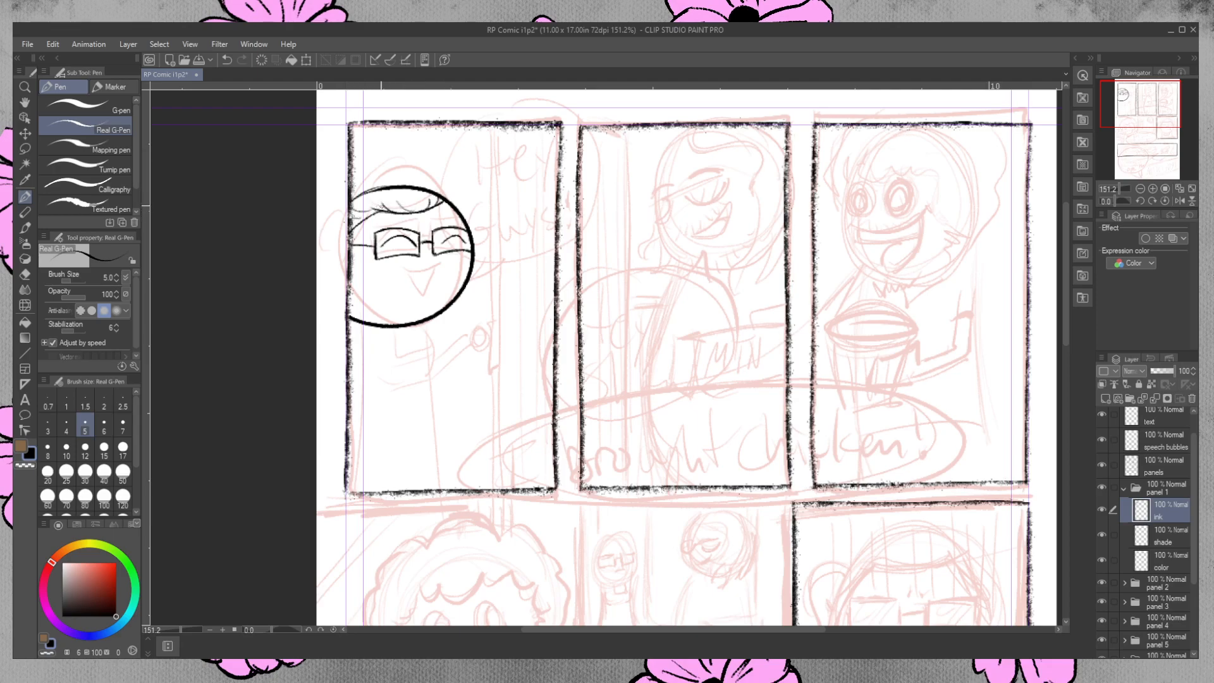
{"action": "key", "text": "ctrl+z"}
{"action": "left_click_drag", "start_coordinate": [348, 215], "coordinate": [371, 210]}
{"action": "key", "text": "e"}
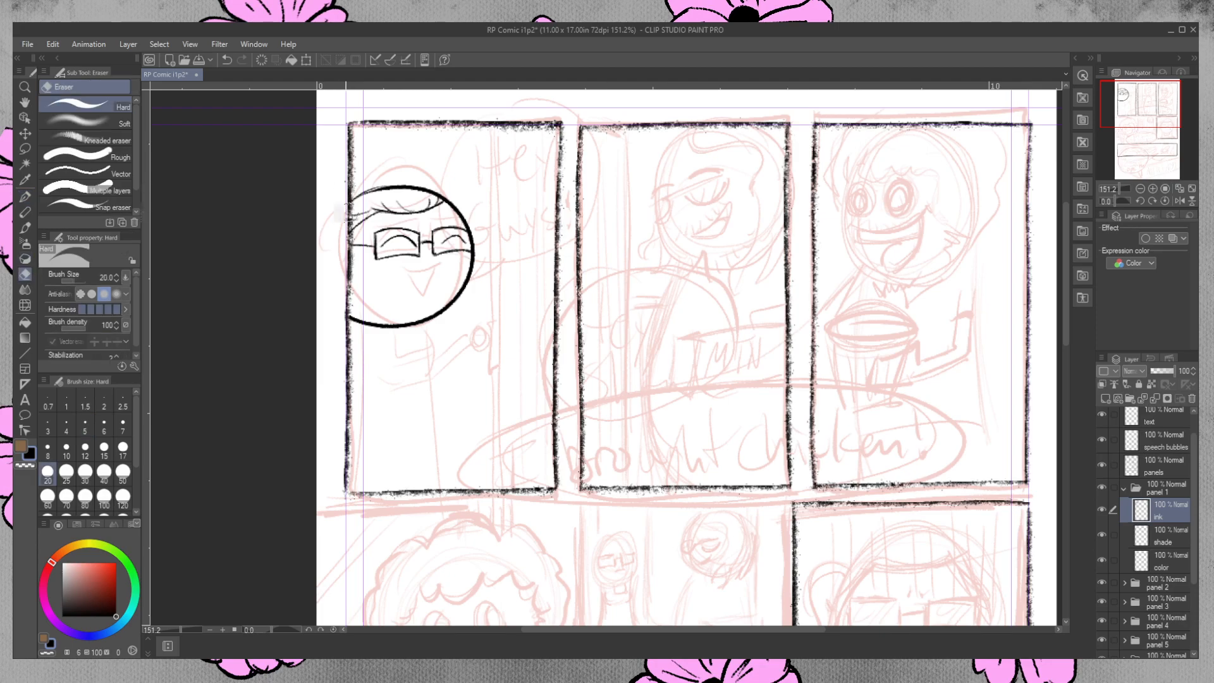
Ink the character's open, laughing mouth below the glasses with a tongue inside.
{"action": "left_click", "coordinate": [25, 196]}
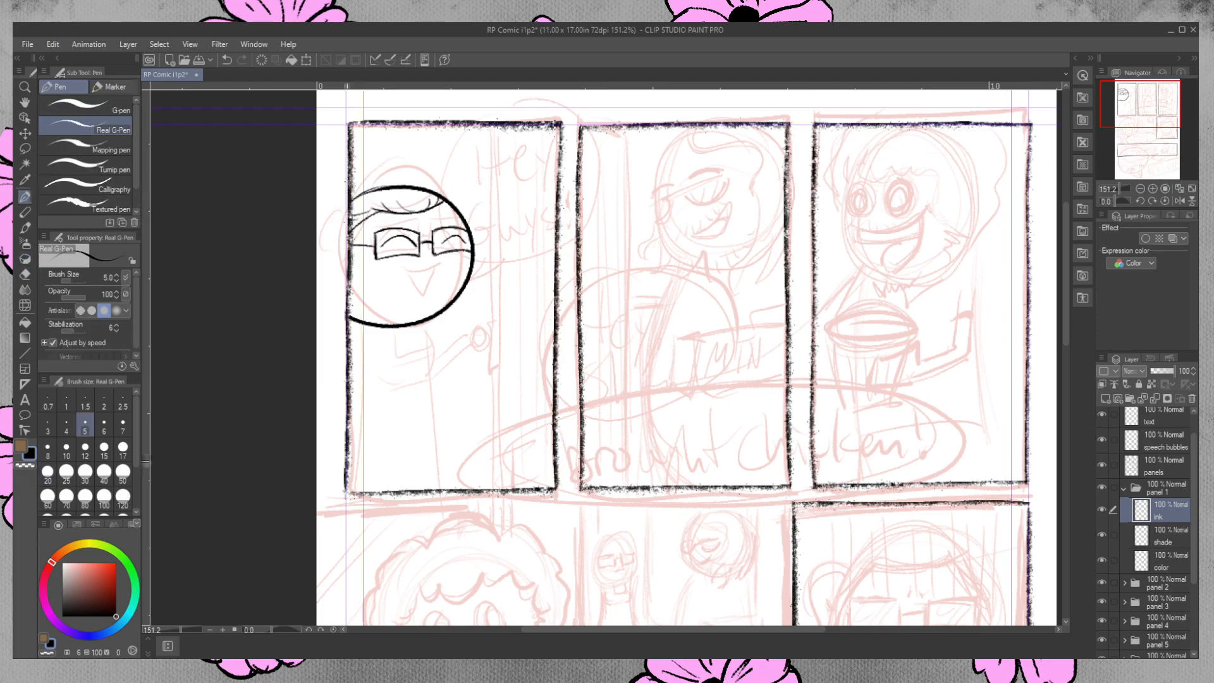
{"action": "left_click_drag", "start_coordinate": [407, 269], "coordinate": [446, 266]}
{"action": "key", "text": "ctrl+z"}
{"action": "mouse_move", "coordinate": [404, 267]}
{"action": "left_mouse_down"}
{"action": "mouse_move", "coordinate": [446, 262]}
{"action": "mouse_move", "coordinate": [409, 290]}
{"action": "mouse_move", "coordinate": [420, 295]}
{"action": "mouse_move", "coordinate": [406, 273]}
{"action": "mouse_move", "coordinate": [425, 281]}
{"action": "mouse_move", "coordinate": [435, 268]}
{"action": "left_mouse_up"}
{"action": "key", "text": "ctrl+z"}
{"action": "key", "text": "ctrl+z"}
{"action": "mouse_move", "coordinate": [415, 274]}
{"action": "left_mouse_down"}
{"action": "mouse_move", "coordinate": [443, 261]}
{"action": "mouse_move", "coordinate": [406, 280]}
{"action": "mouse_move", "coordinate": [419, 295]}
{"action": "left_mouse_up"}
{"action": "key", "text": "ctrl+z"}
{"action": "key", "text": "ctrl+y"}
{"action": "key", "text": "ctrl+z"}
{"action": "left_click_drag", "start_coordinate": [423, 280], "coordinate": [435, 282]}
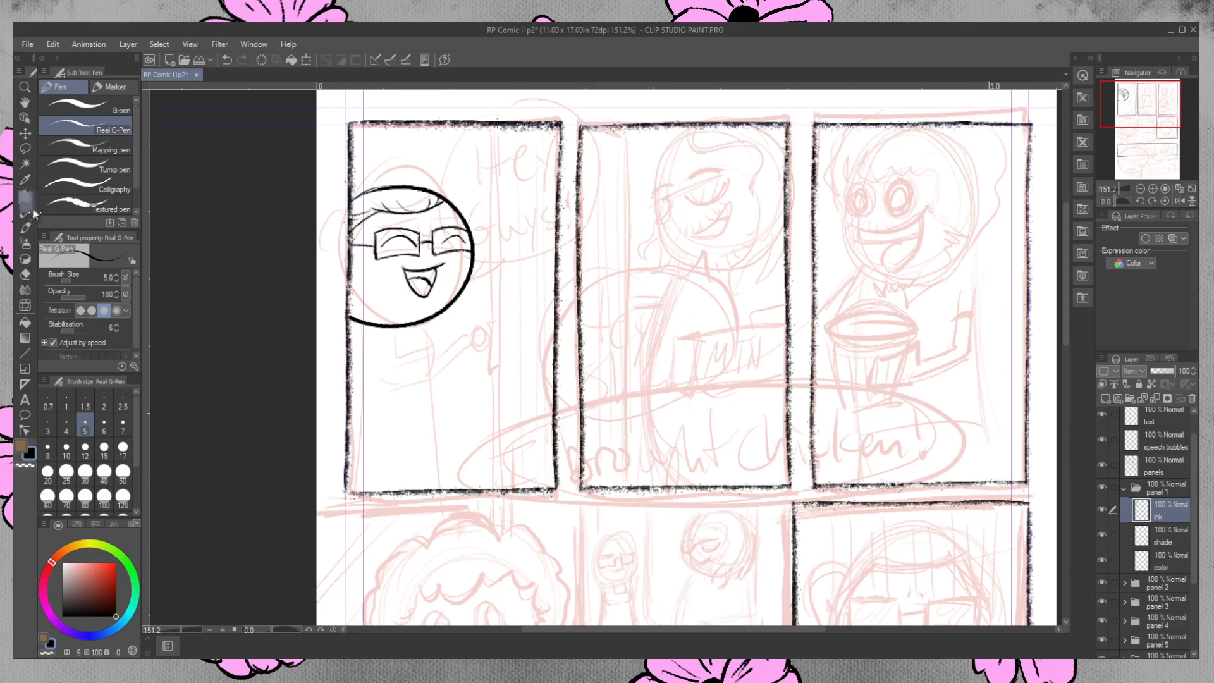
Fill the mouth interior with black, leaving the tongue white, and touch up its upper line.
{"action": "left_click", "coordinate": [25, 322]}
{"action": "left_click", "coordinate": [425, 278]}
{"action": "left_click", "coordinate": [26, 198]}
{"action": "left_click_drag", "start_coordinate": [425, 271], "coordinate": [437, 268]}
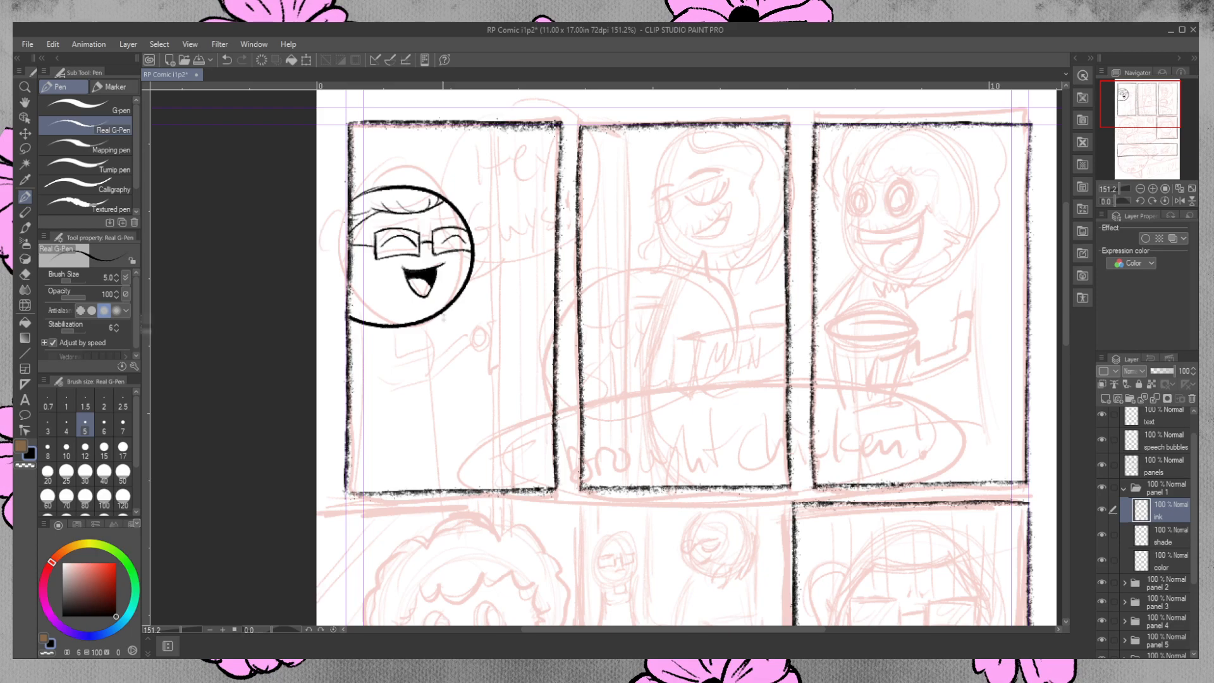
Ink the curved right side of the character's shoulder and upper body from the head down to the chest.
{"action": "left_click_drag", "start_coordinate": [438, 320], "coordinate": [442, 369]}
{"action": "key", "text": "ctrl+z"}
{"action": "key", "text": "ctrl+z"}
{"action": "left_click_drag", "start_coordinate": [440, 321], "coordinate": [444, 373]}
{"action": "key", "text": "ctrl+z"}
{"action": "mouse_move", "coordinate": [435, 319]}
{"action": "left_mouse_down"}
{"action": "mouse_move", "coordinate": [444, 340]}
{"action": "mouse_move", "coordinate": [424, 395]}
{"action": "mouse_move", "coordinate": [458, 390]}
{"action": "mouse_move", "coordinate": [444, 341]}
{"action": "left_mouse_up"}
{"action": "key", "text": "ctrl+z"}
{"action": "key", "text": "ctrl+z"}
{"action": "key", "text": "ctrl+z"}
{"action": "left_click_drag", "start_coordinate": [422, 382], "coordinate": [444, 340]}
{"action": "key", "text": "ctrl+z"}
{"action": "left_click_drag", "start_coordinate": [418, 382], "coordinate": [439, 334]}
{"action": "key", "text": "ctrl+z"}
{"action": "mouse_move", "coordinate": [420, 382]}
{"action": "left_mouse_down"}
{"action": "mouse_move", "coordinate": [452, 344]}
{"action": "mouse_move", "coordinate": [433, 292]}
{"action": "mouse_move", "coordinate": [437, 320]}
{"action": "left_mouse_up"}
{"action": "key", "text": "ctrl+z"}
{"action": "key", "text": "ctrl+z"}
{"action": "key", "text": "e"}
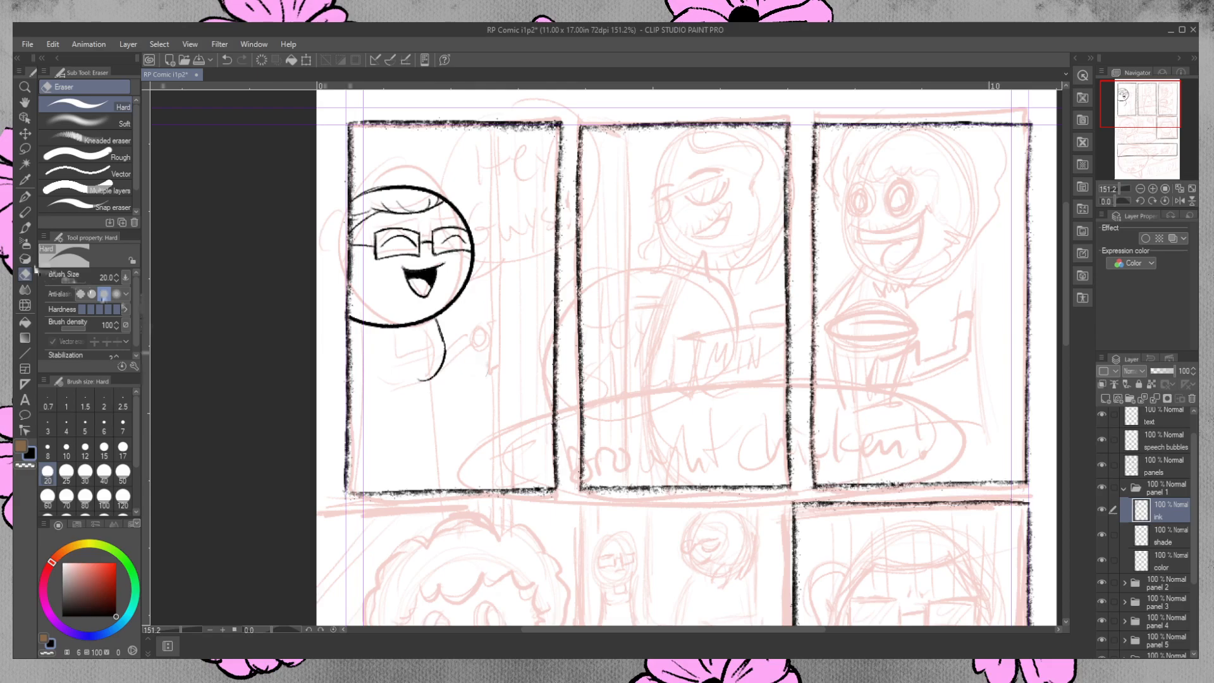
Thicken the right shoulder curve and ink a U-shaped neckline below the chin.
{"action": "left_click", "coordinate": [25, 197]}
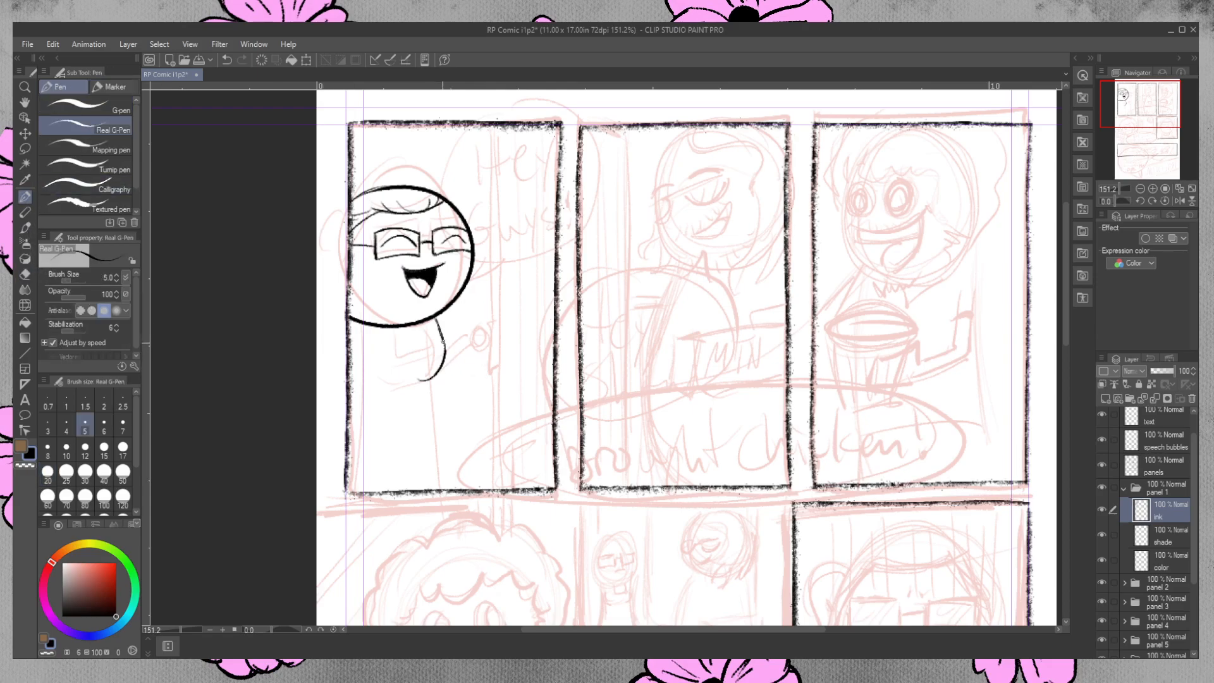
{"action": "left_click_drag", "start_coordinate": [442, 339], "coordinate": [443, 363]}
{"action": "mouse_move", "coordinate": [389, 328]}
{"action": "left_mouse_down"}
{"action": "mouse_move", "coordinate": [391, 352]}
{"action": "mouse_move", "coordinate": [443, 341]}
{"action": "mouse_move", "coordinate": [395, 349]}
{"action": "mouse_move", "coordinate": [435, 334]}
{"action": "left_mouse_up"}
{"action": "key", "text": "ctrl+z"}
{"action": "key", "text": "ctrl+z"}
{"action": "key", "text": "ctrl+z"}
{"action": "left_click", "coordinate": [25, 275]}
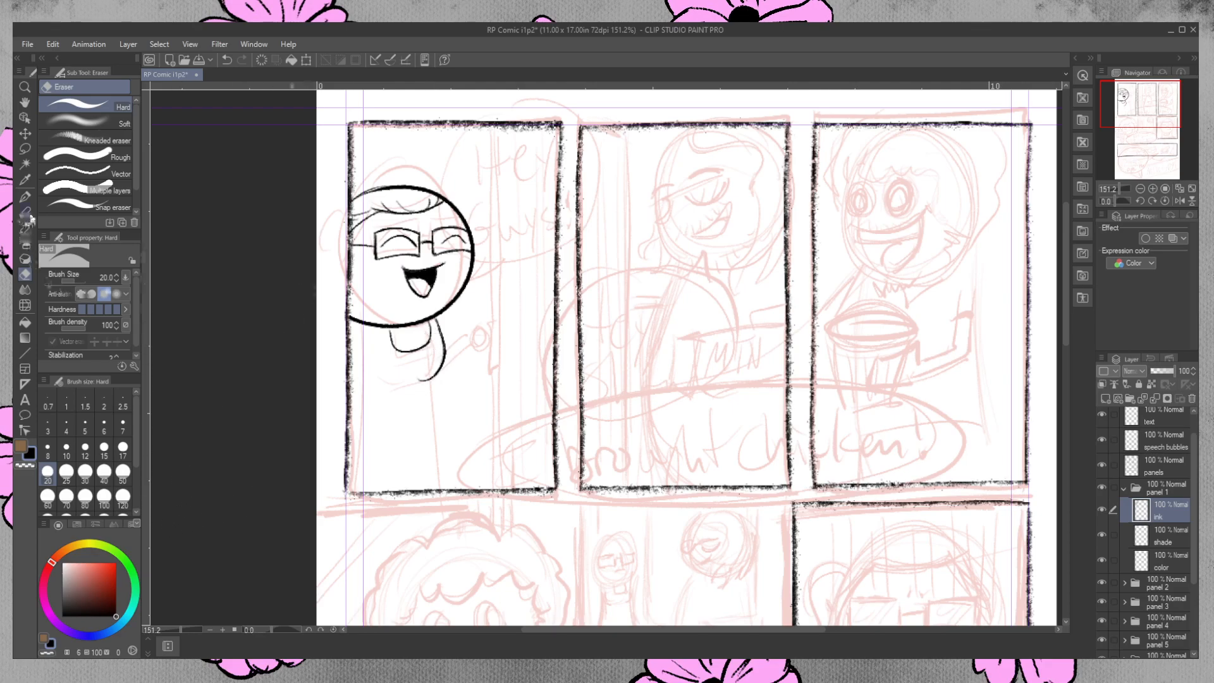
Ink the curved left side of the chest and the short fold lines beneath it.
{"action": "left_click", "coordinate": [25, 197]}
{"action": "mouse_move", "coordinate": [383, 365]}
{"action": "left_mouse_down"}
{"action": "mouse_move", "coordinate": [436, 359]}
{"action": "mouse_move", "coordinate": [402, 385]}
{"action": "mouse_move", "coordinate": [359, 378]}
{"action": "mouse_move", "coordinate": [389, 387]}
{"action": "left_mouse_up"}
{"action": "key", "text": "ctrl+z"}
{"action": "key", "text": "ctrl+z"}
{"action": "key", "text": "ctrl+z"}
{"action": "key", "text": "ctrl+z"}
{"action": "key", "text": "ctrl+z"}
{"action": "key", "text": "ctrl+z"}
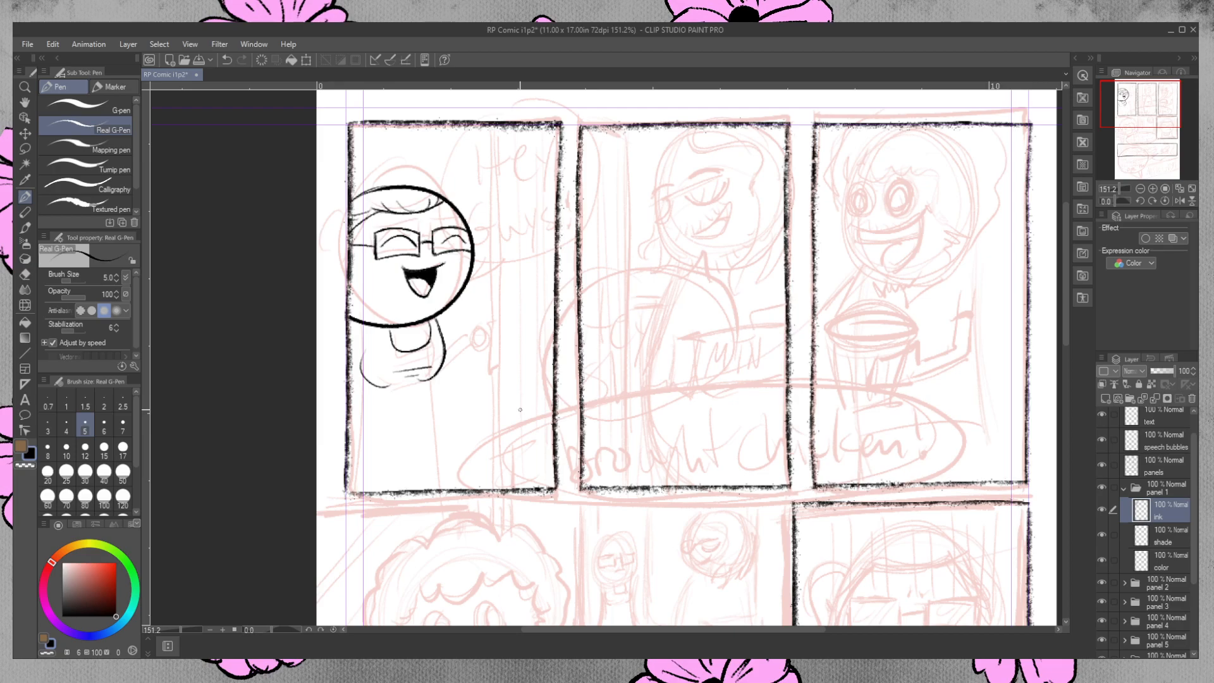
Ink the right side of the torso as a long line from the chest down to the panel's bottom border.
{"action": "left_click_drag", "start_coordinate": [435, 378], "coordinate": [438, 510]}
{"action": "key", "text": "ctrl+z"}
{"action": "left_click_drag", "start_coordinate": [434, 378], "coordinate": [441, 453]}
{"action": "key", "text": "ctrl+z"}
{"action": "left_click_drag", "start_coordinate": [435, 377], "coordinate": [444, 434]}
{"action": "key", "text": "ctrl+z"}
{"action": "left_click_drag", "start_coordinate": [435, 377], "coordinate": [443, 478]}
{"action": "key", "text": "ctrl+z"}
{"action": "left_click_drag", "start_coordinate": [435, 378], "coordinate": [442, 488]}
{"action": "key", "text": "ctrl+z"}
{"action": "left_click_drag", "start_coordinate": [435, 378], "coordinate": [443, 490]}
{"action": "key", "text": "ctrl+z"}
{"action": "left_click_drag", "start_coordinate": [435, 377], "coordinate": [448, 486]}
{"action": "key", "text": "ctrl+z"}
{"action": "left_click_drag", "start_coordinate": [434, 401], "coordinate": [445, 483]}
{"action": "left_click", "coordinate": [28, 274]}
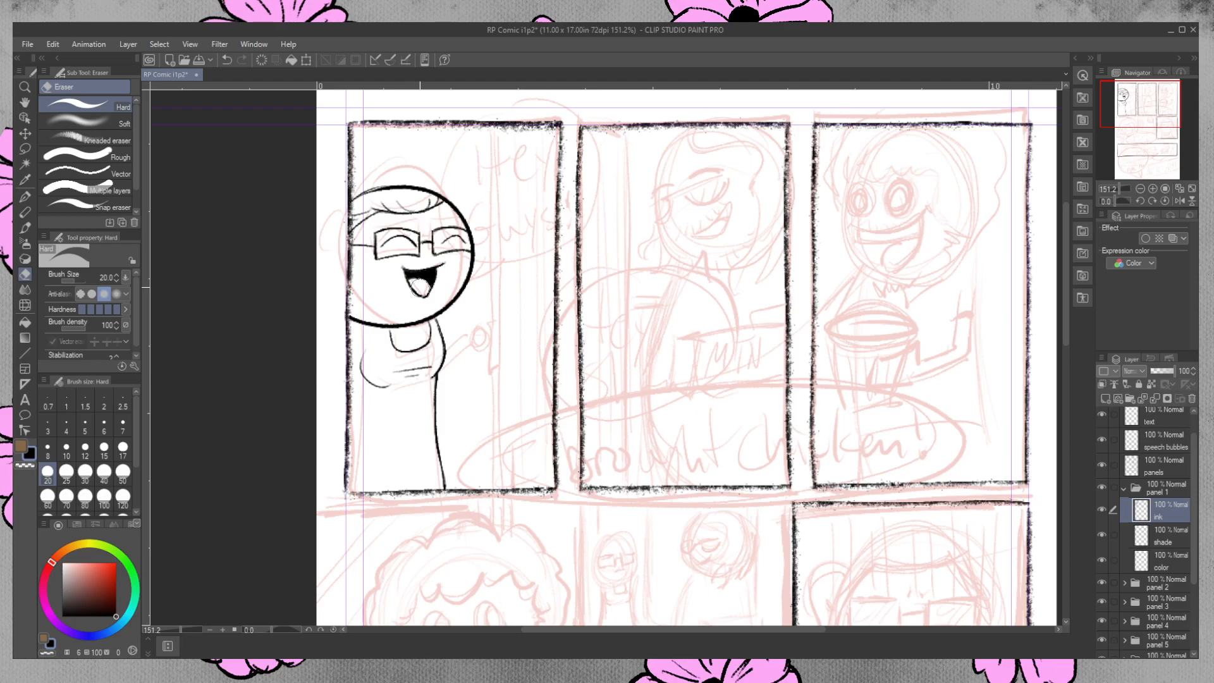
{"action": "left_click", "coordinate": [25, 197]}
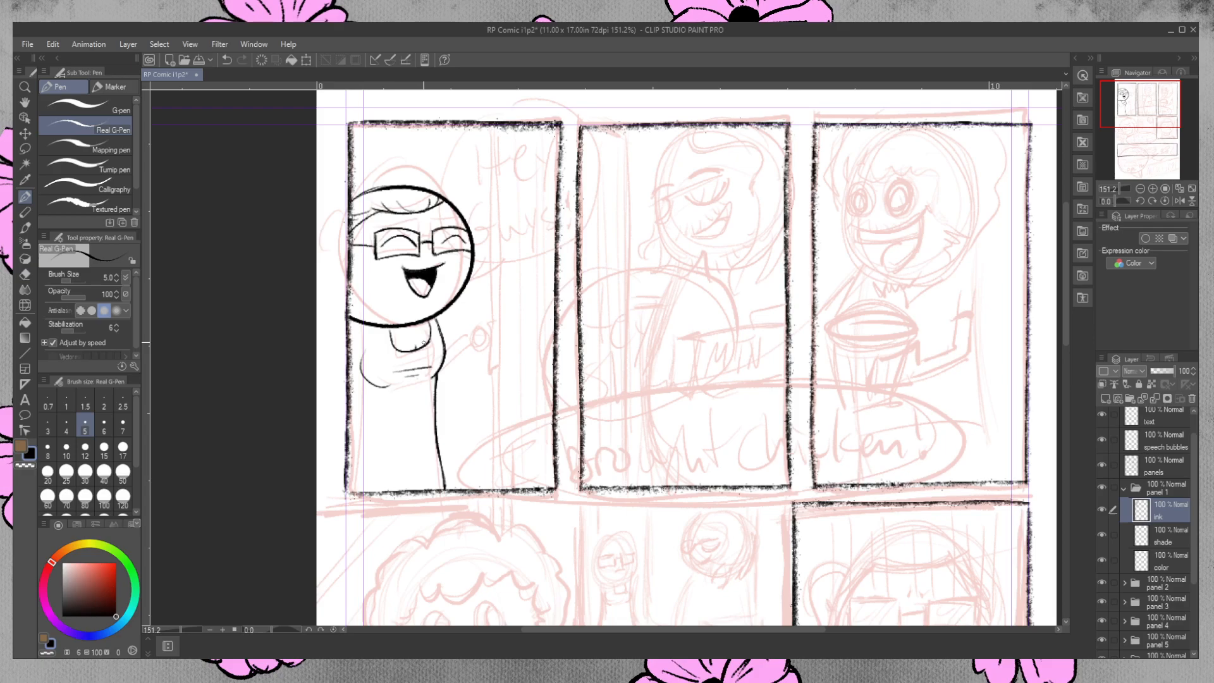
{"action": "left_click_drag", "start_coordinate": [490, 127], "coordinate": [483, 231]}
{"action": "key", "text": "ctrl+z"}
{"action": "left_click_drag", "start_coordinate": [493, 126], "coordinate": [472, 497]}
{"action": "key", "text": "ctrl+z"}
{"action": "left_click_drag", "start_coordinate": [494, 125], "coordinate": [485, 469]}
{"action": "key", "text": "ctrl+z"}
{"action": "left_click_drag", "start_coordinate": [496, 126], "coordinate": [487, 513]}
{"action": "key", "text": "ctrl+z"}
{"action": "left_click_drag", "start_coordinate": [494, 124], "coordinate": [483, 477]}
{"action": "key", "text": "ctrl+z"}
Ink the door edge as two close vertical lines spanning the first panel's full height, and erase the overshoot below its bottom border.
{"action": "left_click_drag", "start_coordinate": [490, 122], "coordinate": [486, 490]}
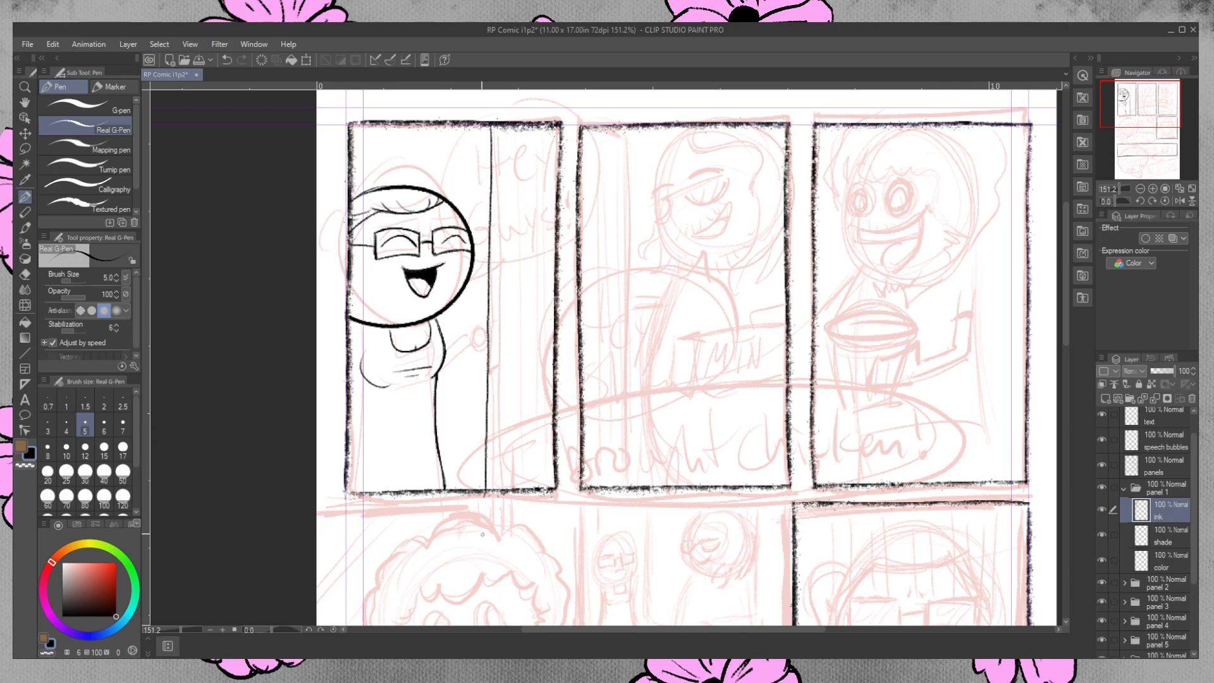
{"action": "left_click_drag", "start_coordinate": [500, 125], "coordinate": [497, 185]}
{"action": "key", "text": "ctrl+z"}
{"action": "left_click_drag", "start_coordinate": [501, 125], "coordinate": [501, 494]}
{"action": "left_click", "coordinate": [29, 274]}
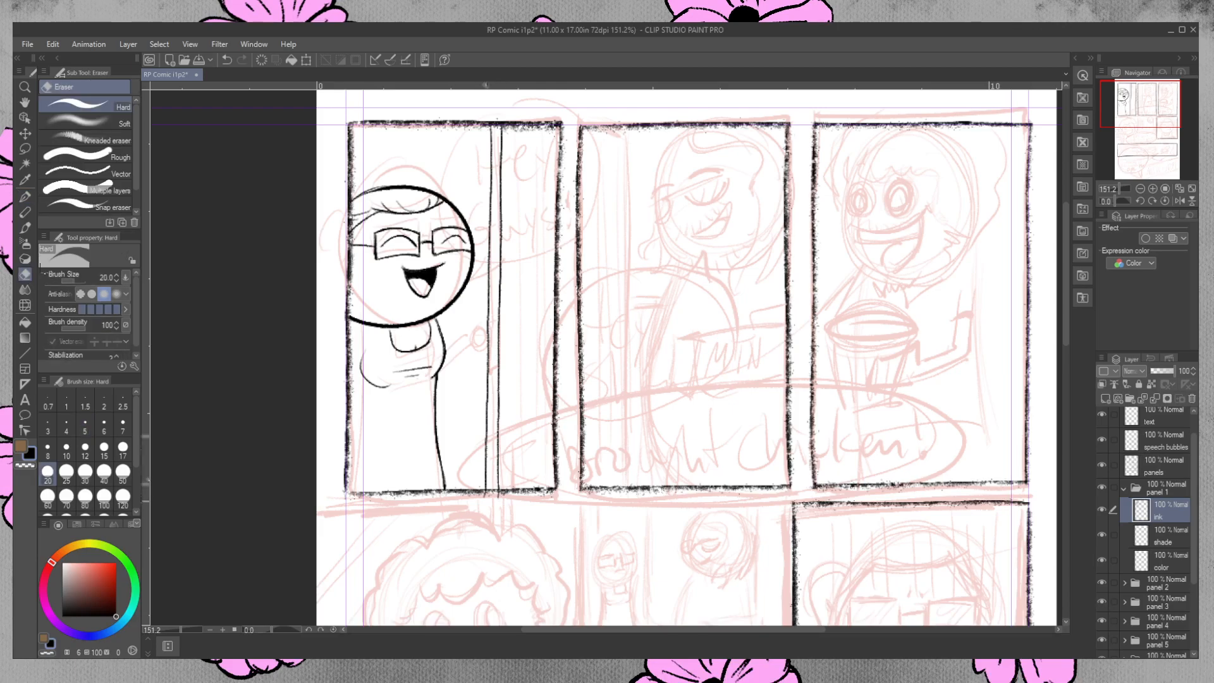
{"action": "left_click_drag", "start_coordinate": [502, 498], "coordinate": [515, 520]}
Ink the round doorknob at the door edge and the character's hand and forearm reaching to it from the body.
{"action": "left_click", "coordinate": [25, 197]}
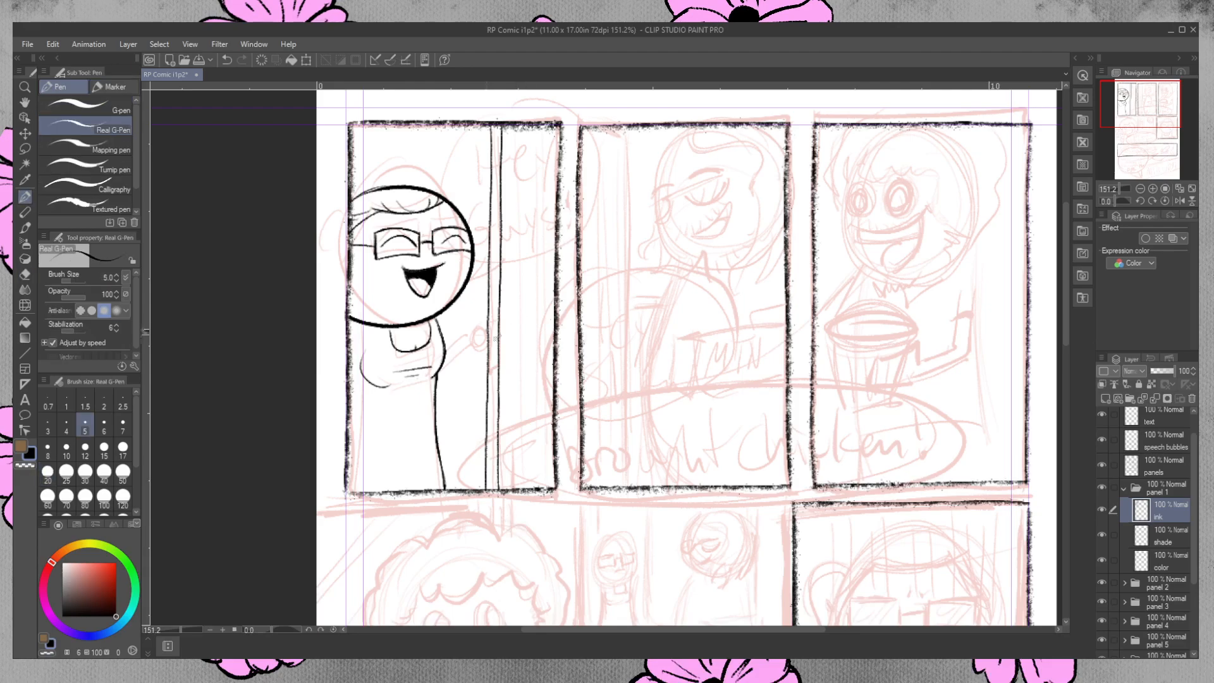
{"action": "mouse_move", "coordinate": [485, 354]}
{"action": "left_mouse_down"}
{"action": "mouse_move", "coordinate": [486, 340]}
{"action": "mouse_move", "coordinate": [472, 340]}
{"action": "mouse_move", "coordinate": [485, 347]}
{"action": "left_mouse_up"}
{"action": "left_click_drag", "start_coordinate": [475, 346], "coordinate": [485, 345]}
{"action": "left_click_drag", "start_coordinate": [471, 330], "coordinate": [466, 335]}
{"action": "mouse_move", "coordinate": [460, 351]}
{"action": "left_mouse_down"}
{"action": "mouse_move", "coordinate": [481, 352]}
{"action": "mouse_move", "coordinate": [445, 358]}
{"action": "mouse_move", "coordinate": [437, 380]}
{"action": "left_mouse_up"}
{"action": "key", "text": "ctrl+z"}
{"action": "key", "text": "ctrl+z"}
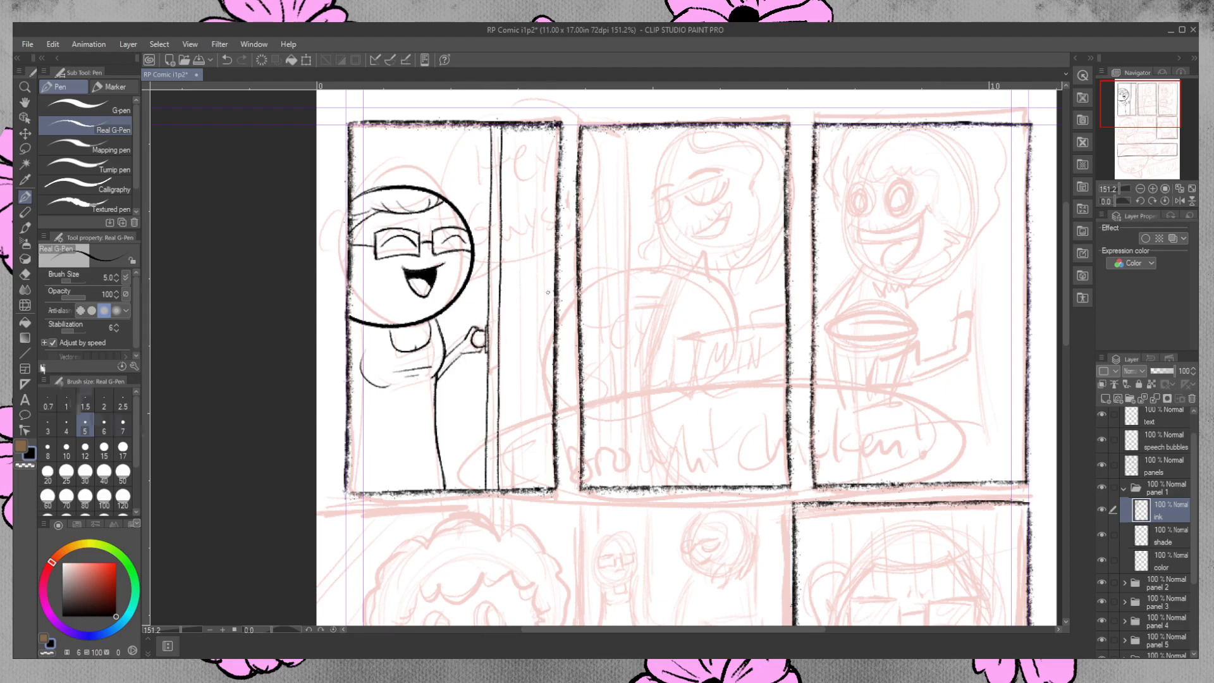
{"action": "left_click", "coordinate": [24, 274]}
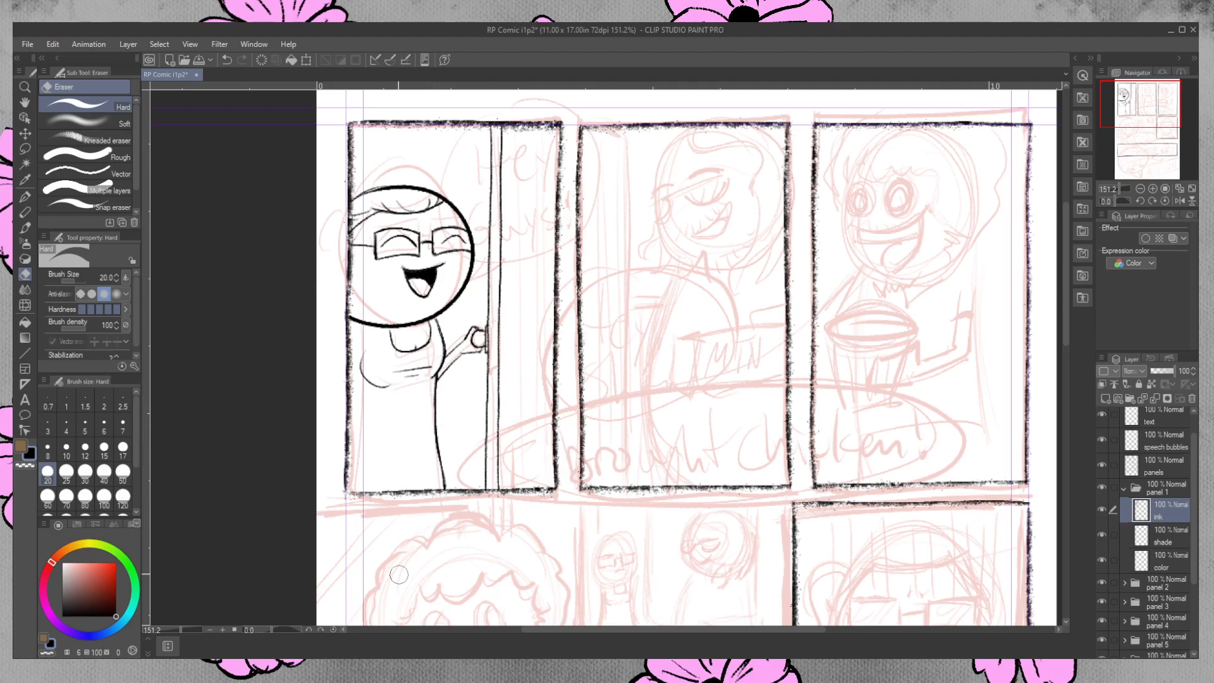
Touch up the hand's lower outline and thicken the door edge's left line above and below the hand.
{"action": "left_click", "coordinate": [25, 197]}
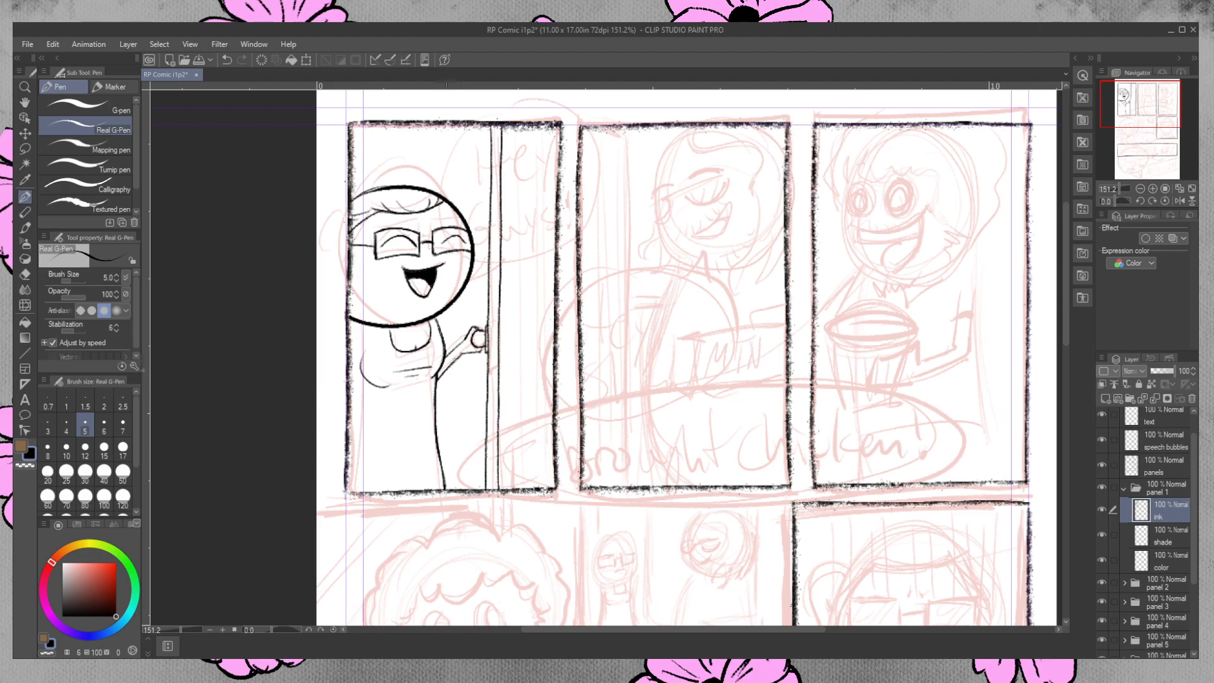
{"action": "left_click_drag", "start_coordinate": [461, 355], "coordinate": [484, 348]}
{"action": "left_click_drag", "start_coordinate": [490, 186], "coordinate": [489, 296]}
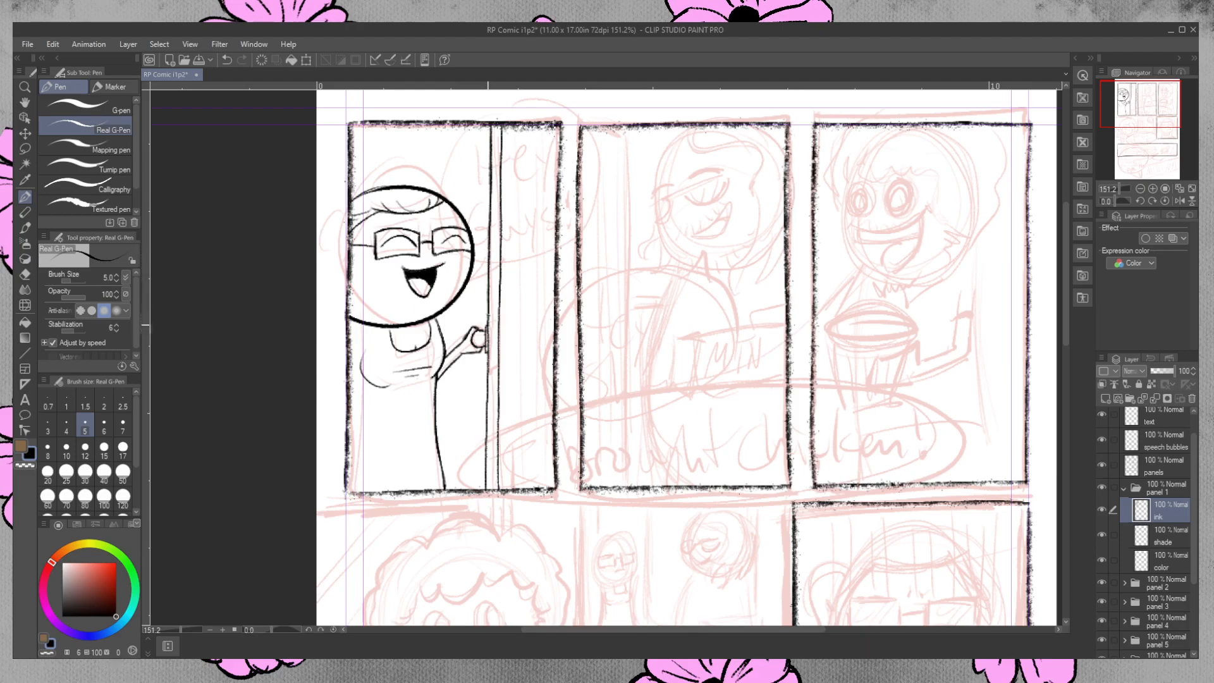
{"action": "left_click_drag", "start_coordinate": [487, 331], "coordinate": [486, 471]}
{"action": "key", "text": "e"}
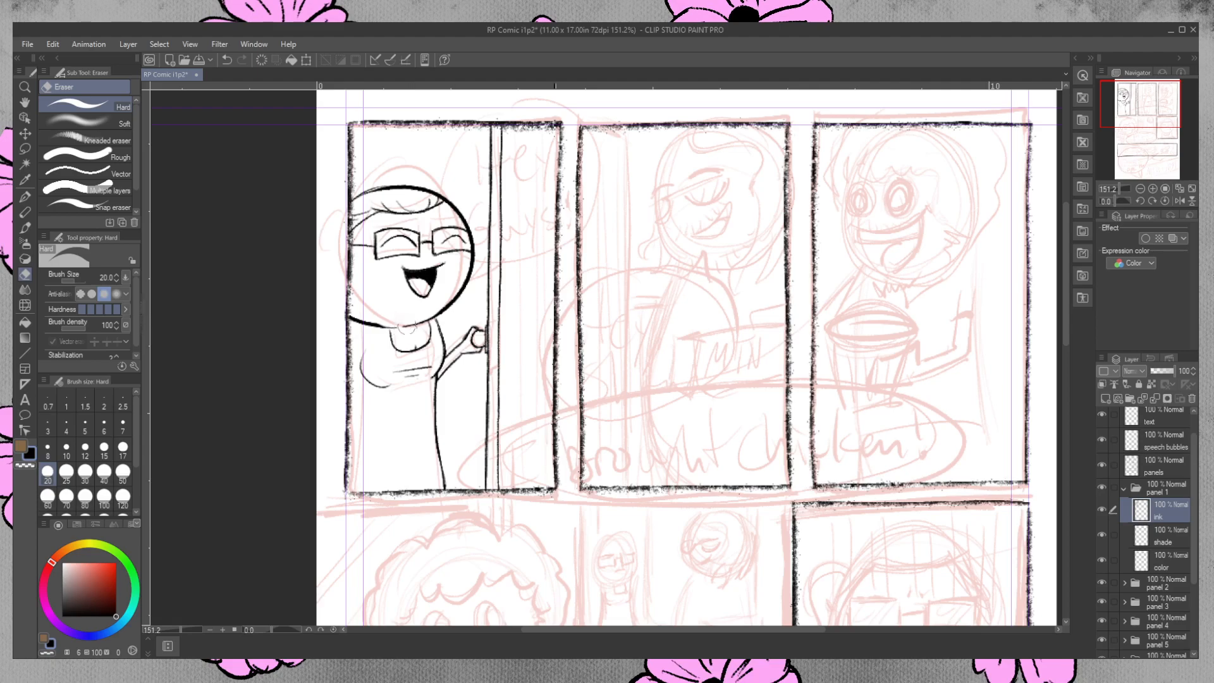
Erase stray ink along the first-panel head's lower outline, ink the curved chest contour below the neckline, and trim its excess.
{"action": "left_click", "coordinate": [378, 316]}
{"action": "left_click_drag", "start_coordinate": [386, 324], "coordinate": [358, 317]}
{"action": "left_click", "coordinate": [28, 196]}
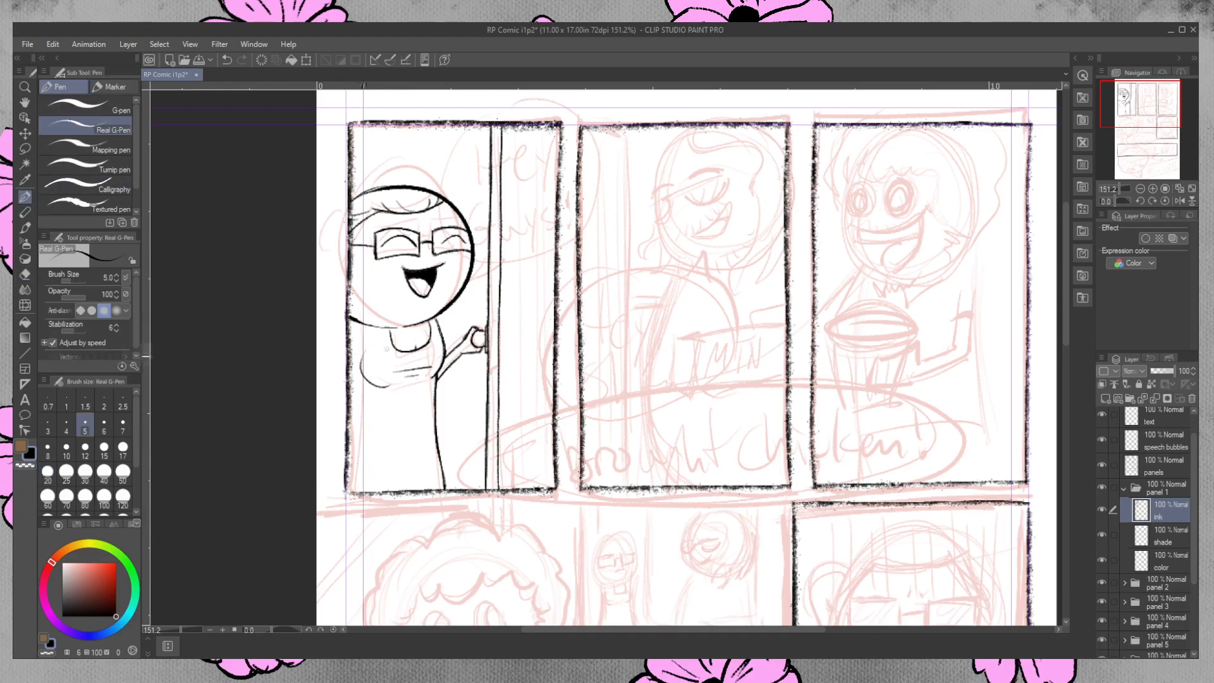
{"action": "mouse_move", "coordinate": [364, 353]}
{"action": "left_mouse_down"}
{"action": "mouse_move", "coordinate": [362, 373]}
{"action": "mouse_move", "coordinate": [380, 388]}
{"action": "mouse_move", "coordinate": [406, 384]}
{"action": "left_mouse_up"}
{"action": "left_click", "coordinate": [27, 275]}
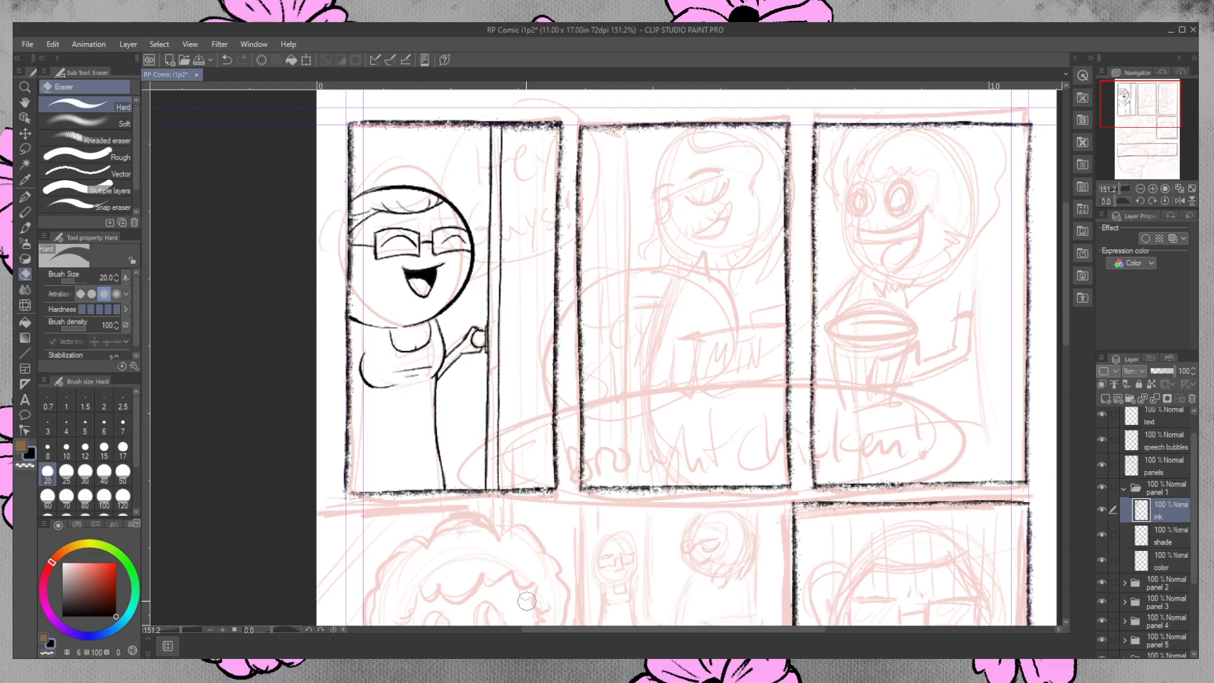
{"action": "mouse_move", "coordinate": [388, 380]}
{"action": "left_mouse_down"}
{"action": "mouse_move", "coordinate": [362, 379]}
{"action": "mouse_move", "coordinate": [369, 348]}
{"action": "left_mouse_up"}
{"action": "key", "text": "p"}
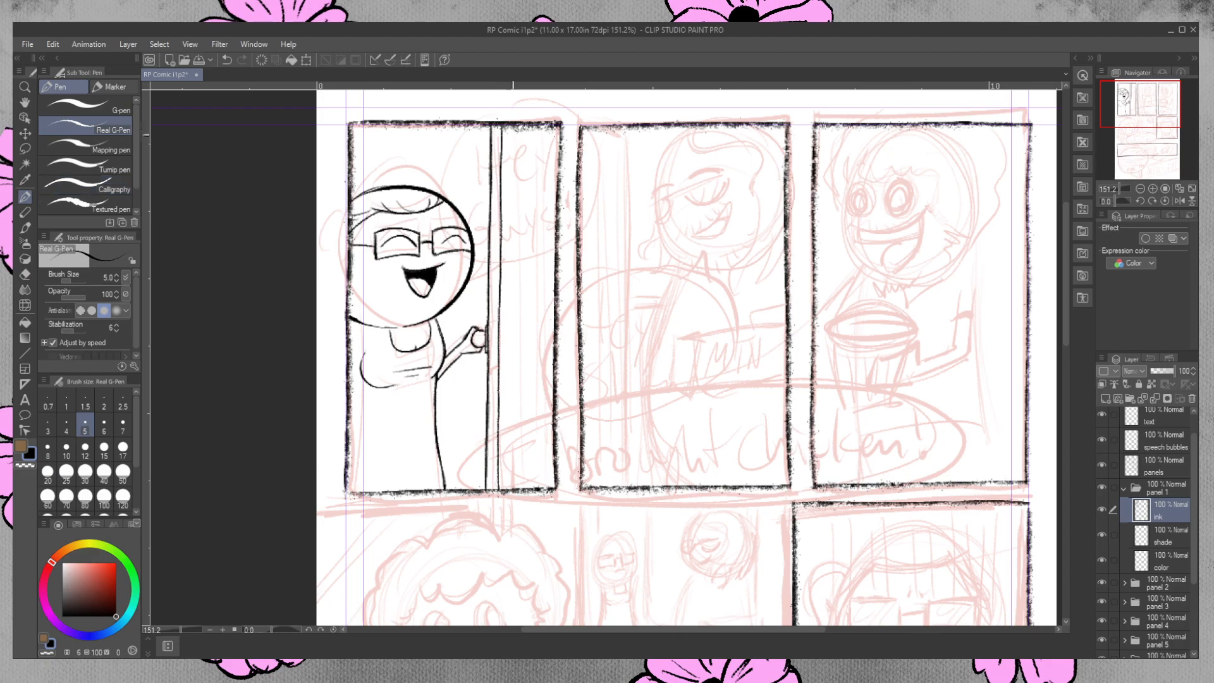
Ink fine vertical wood-grain lines and nested grain curves over the door's full height in the first panel.
{"action": "left_click_drag", "start_coordinate": [512, 131], "coordinate": [505, 476]}
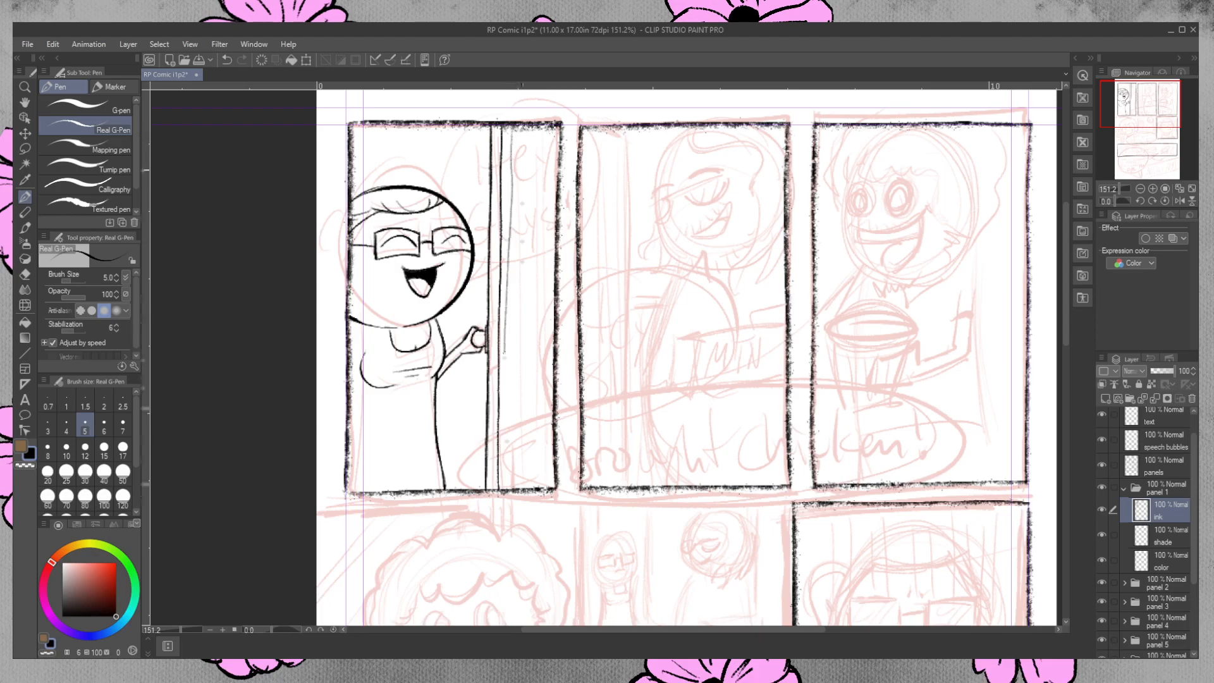
{"action": "left_click_drag", "start_coordinate": [520, 131], "coordinate": [511, 425]}
{"action": "mouse_move", "coordinate": [520, 294]}
{"action": "left_mouse_down"}
{"action": "mouse_move", "coordinate": [530, 307]}
{"action": "mouse_move", "coordinate": [528, 215]}
{"action": "left_mouse_up"}
{"action": "left_click_drag", "start_coordinate": [537, 136], "coordinate": [531, 367]}
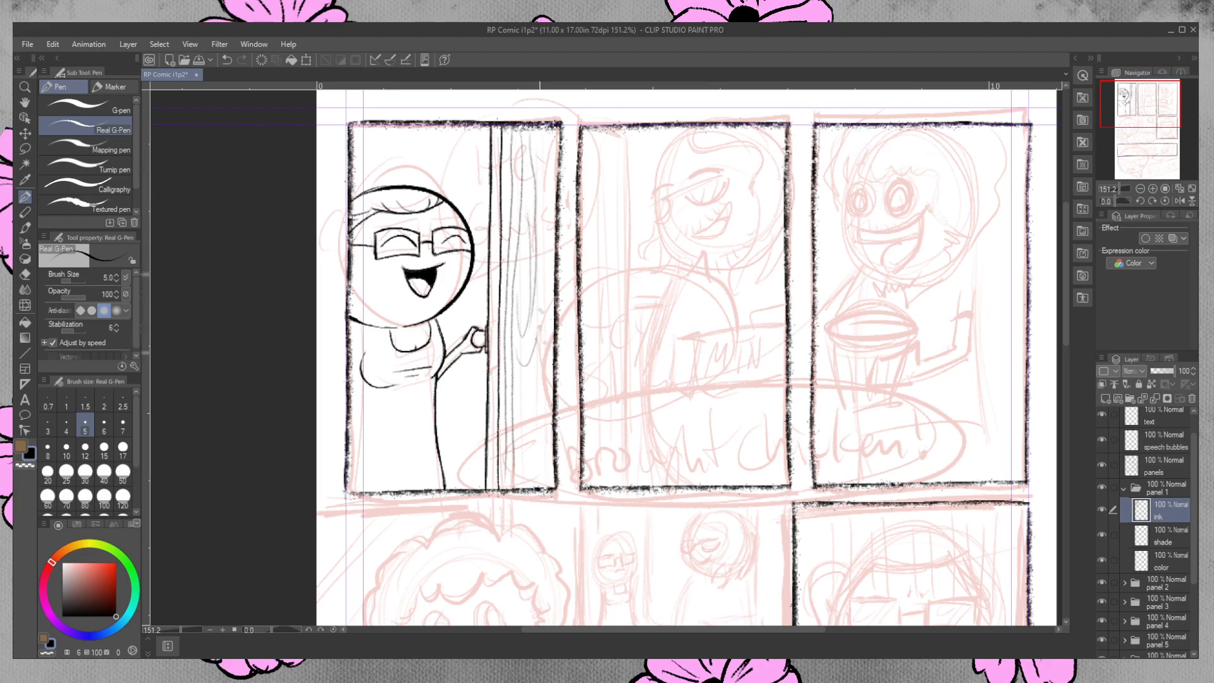
{"action": "left_click_drag", "start_coordinate": [544, 134], "coordinate": [547, 294]}
{"action": "left_click_drag", "start_coordinate": [551, 134], "coordinate": [546, 369]}
{"action": "mouse_move", "coordinate": [544, 477]}
{"action": "left_mouse_down"}
{"action": "mouse_move", "coordinate": [551, 323]}
{"action": "mouse_move", "coordinate": [526, 447]}
{"action": "mouse_move", "coordinate": [548, 319]}
{"action": "left_mouse_up"}
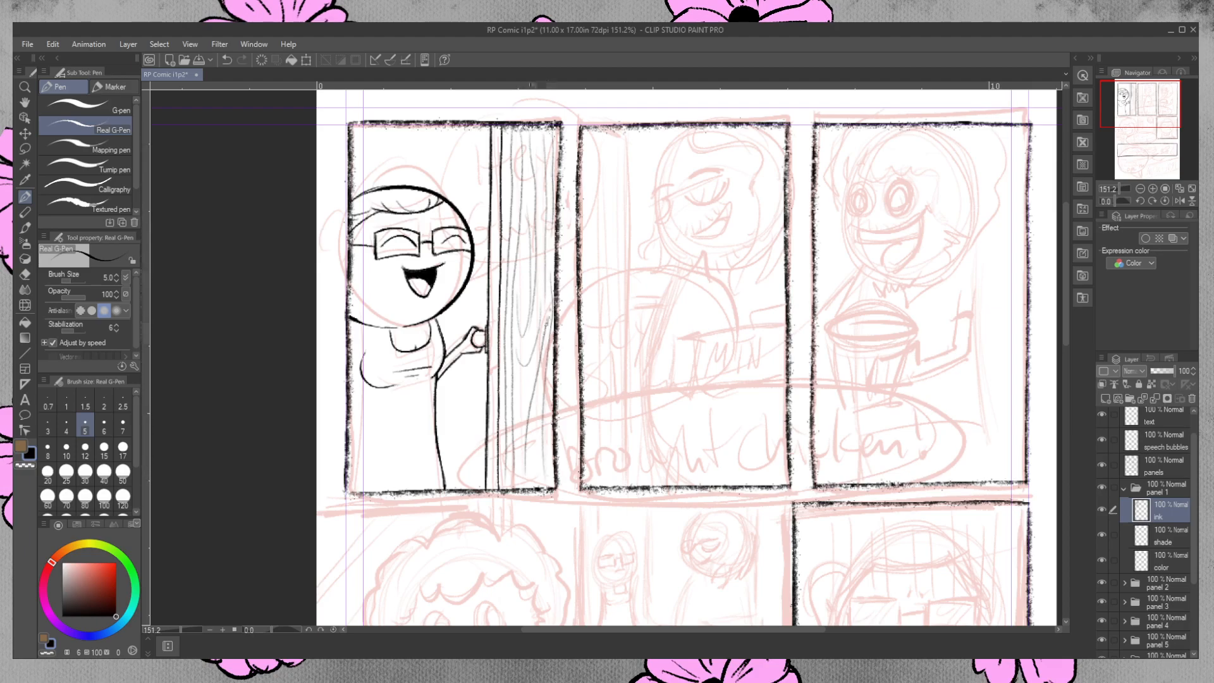
{"action": "mouse_move", "coordinate": [518, 377]}
{"action": "left_mouse_down"}
{"action": "mouse_move", "coordinate": [520, 392]}
{"action": "mouse_move", "coordinate": [538, 366]}
{"action": "left_mouse_up"}
{"action": "left_click_drag", "start_coordinate": [525, 415], "coordinate": [519, 479]}
{"action": "left_click_drag", "start_coordinate": [535, 430], "coordinate": [541, 485]}
{"action": "left_click_drag", "start_coordinate": [543, 435], "coordinate": [537, 486]}
{"action": "left_click_drag", "start_coordinate": [549, 391], "coordinate": [552, 486]}
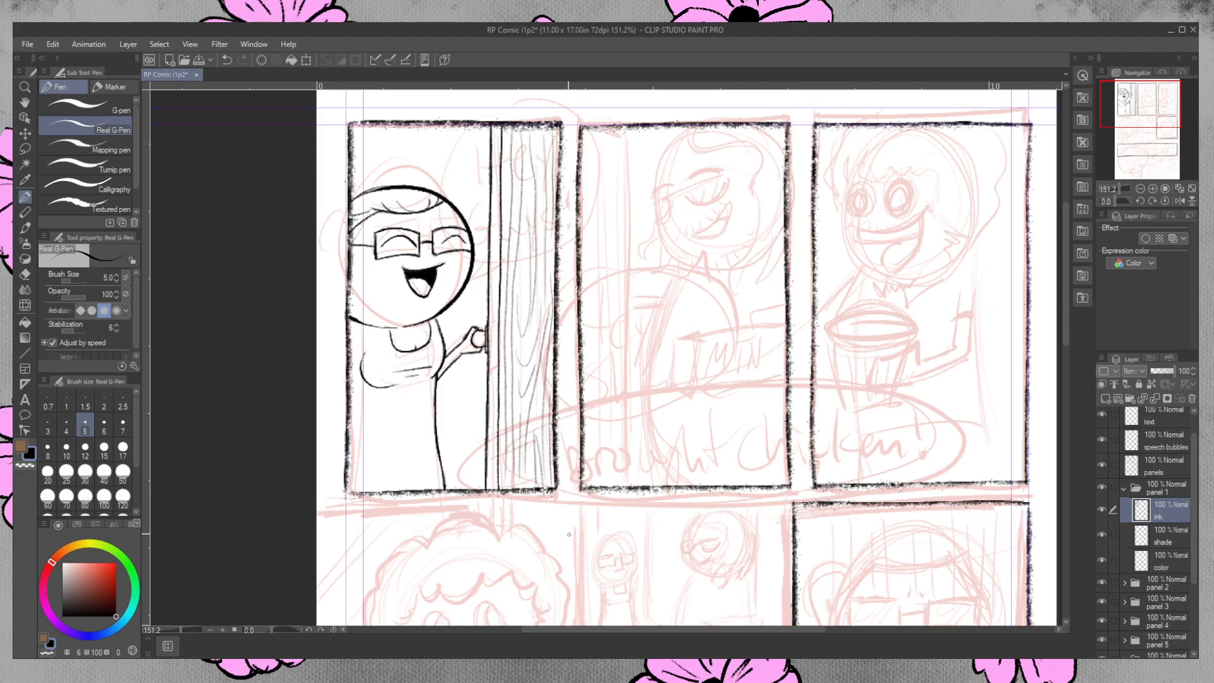
{"action": "left_click_drag", "start_coordinate": [522, 261], "coordinate": [525, 307]}
{"action": "left_click_drag", "start_coordinate": [522, 259], "coordinate": [524, 307]}
{"action": "key", "text": "ctrl+z"}
Ink a small latch plate with a keyhole on the door edge beside the doorknob.
{"action": "left_click_drag", "start_coordinate": [494, 323], "coordinate": [499, 348]}
{"action": "left_click_drag", "start_coordinate": [492, 330], "coordinate": [495, 340]}
{"action": "left_click_drag", "start_coordinate": [491, 331], "coordinate": [492, 342]}
Hide the guide layer, and toggle the Rough layer's visibility to check the first panel's inks without the sketch.
{"action": "scroll", "coordinate": [1144, 538], "scroll_direction": "down", "scroll_amount": 5}
{"action": "left_click", "coordinate": [1102, 600]}
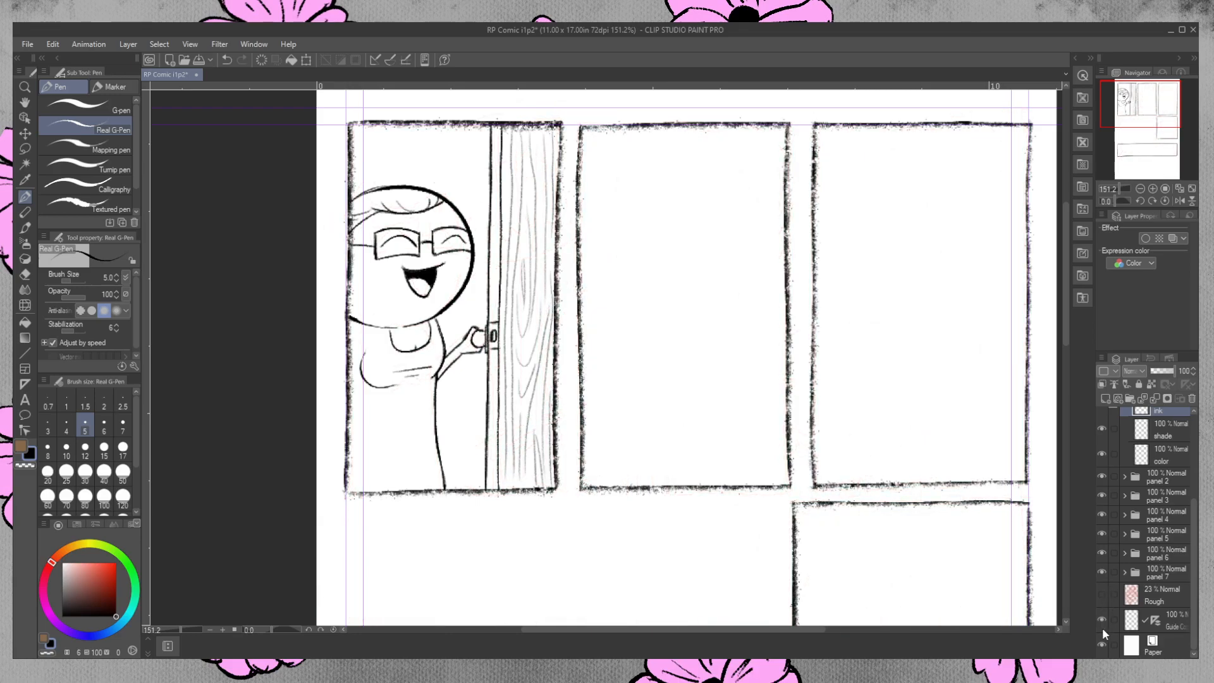
{"action": "left_click", "coordinate": [1102, 594]}
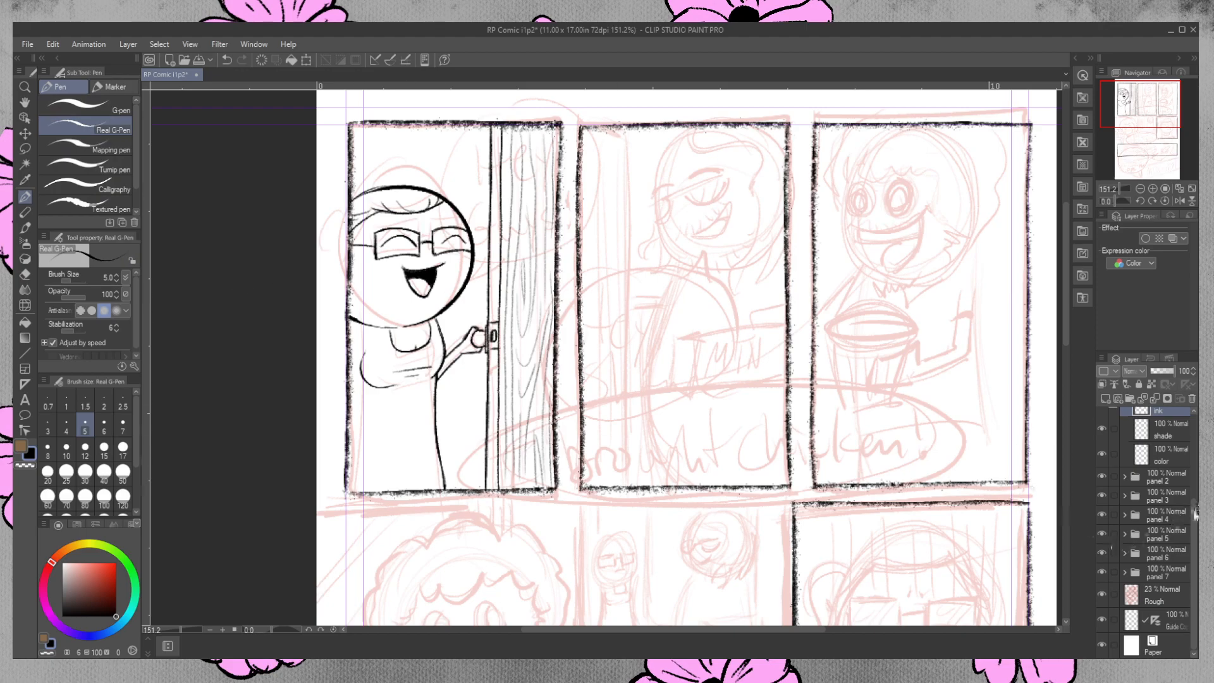
{"action": "left_click", "coordinate": [1104, 619]}
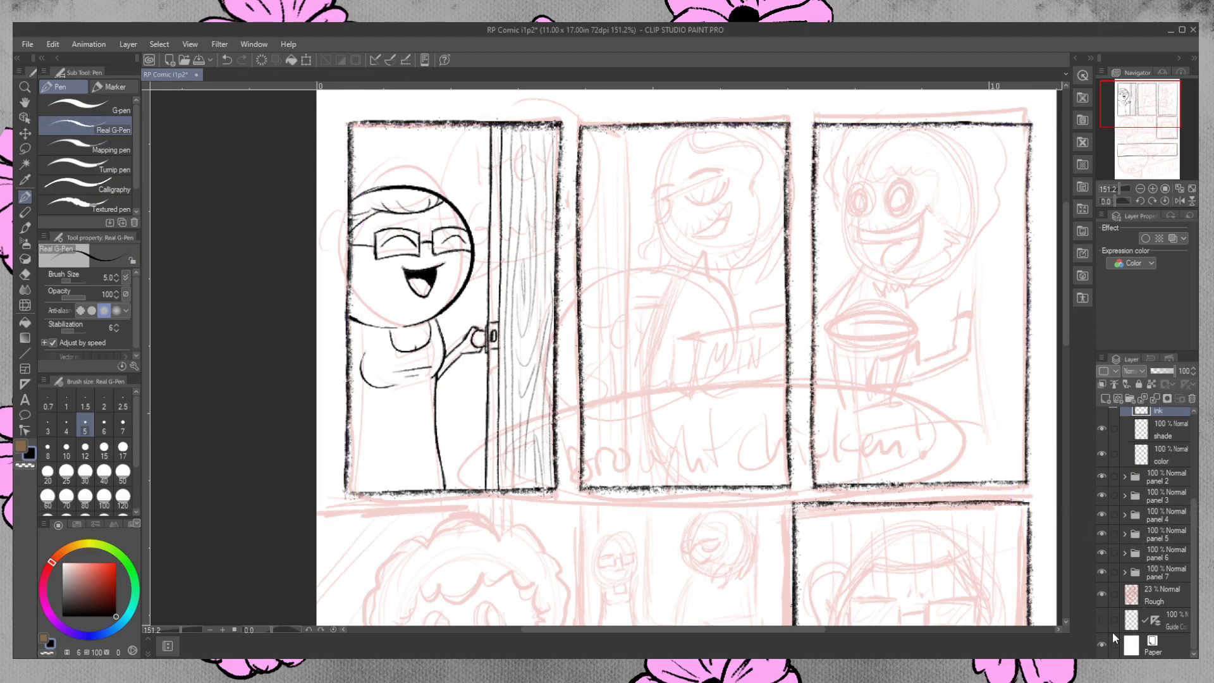
{"action": "left_click", "coordinate": [1104, 592]}
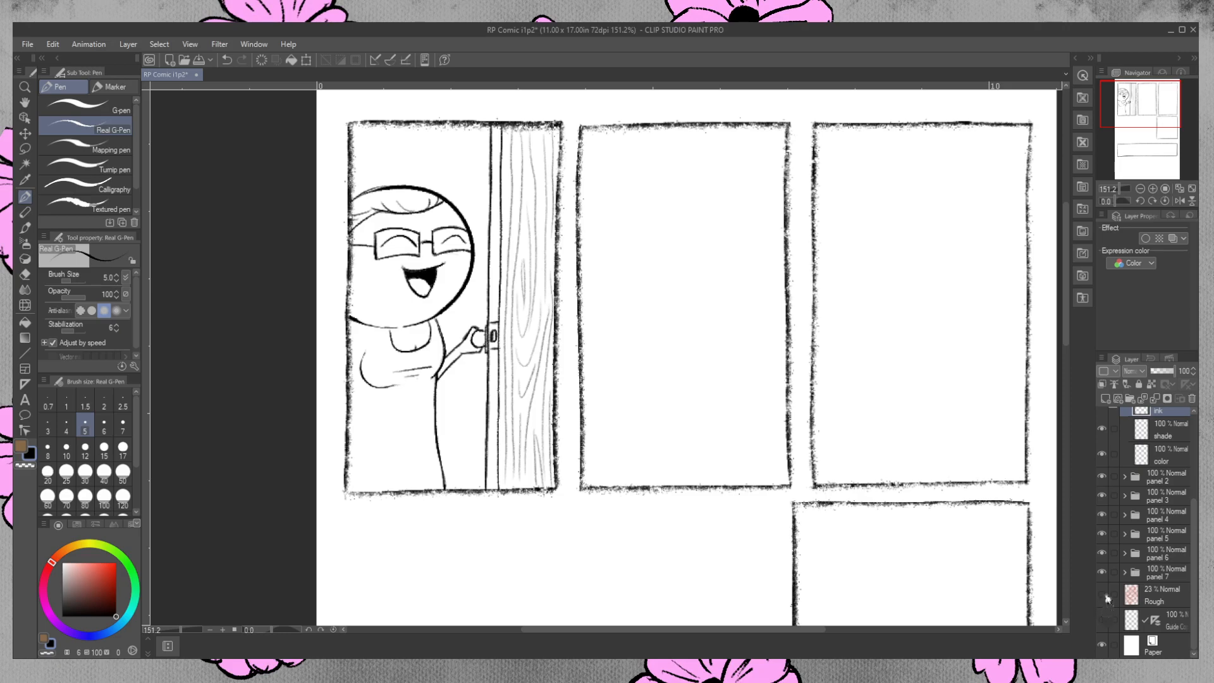
{"action": "left_click", "coordinate": [1103, 593]}
Collapse the panel 1 folder, expand the panel 2 folder, and select its ink layer.
{"action": "left_click_drag", "start_coordinate": [693, 629], "coordinate": [750, 629]}
{"action": "scroll", "coordinate": [1158, 480], "scroll_direction": "up", "scroll_amount": 3}
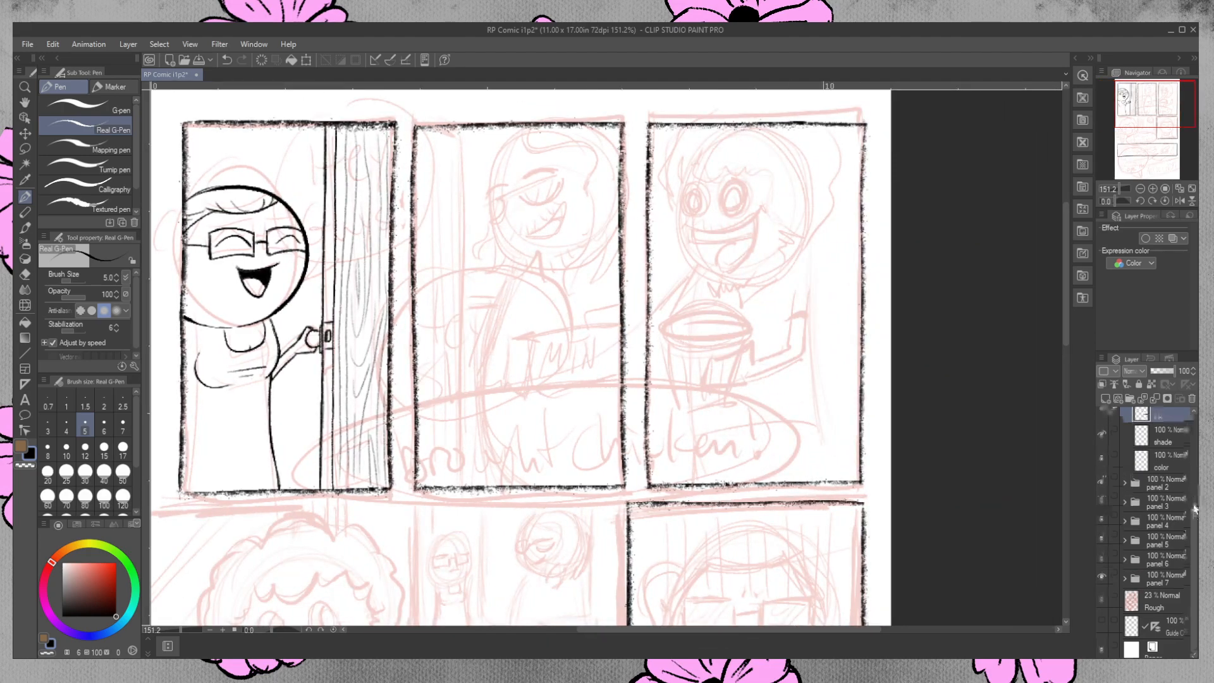
{"action": "left_click", "coordinate": [1123, 450]}
{"action": "left_click", "coordinate": [1124, 471]}
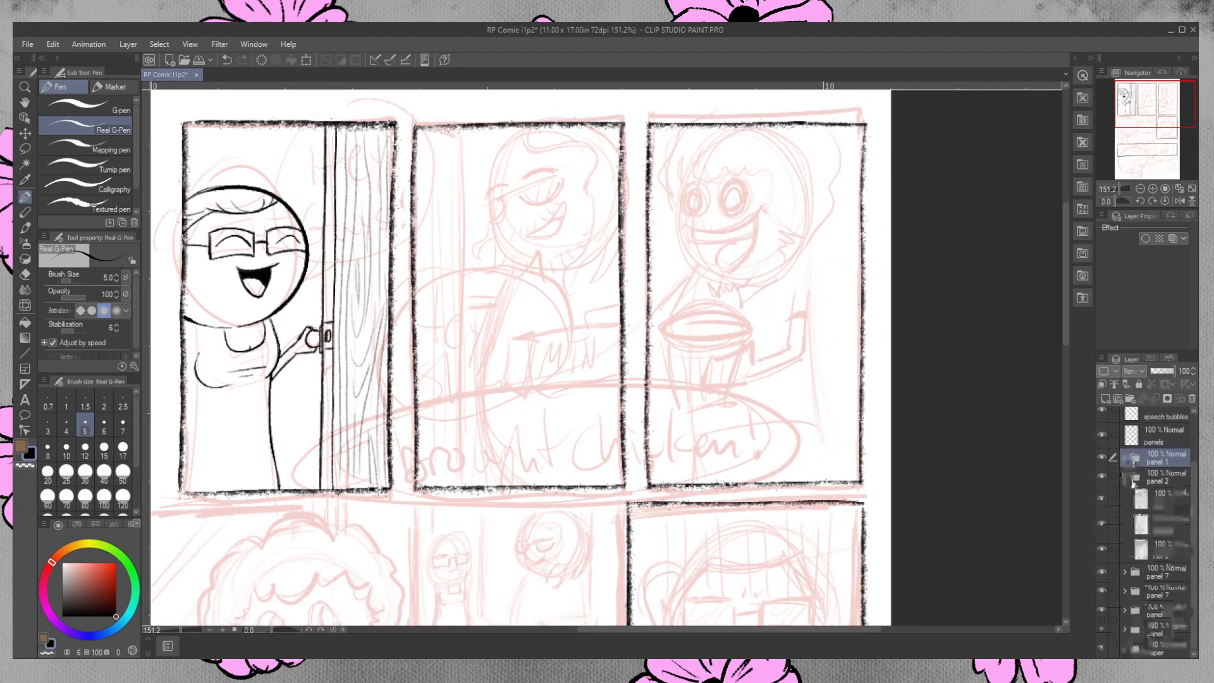
{"action": "left_click", "coordinate": [1155, 497]}
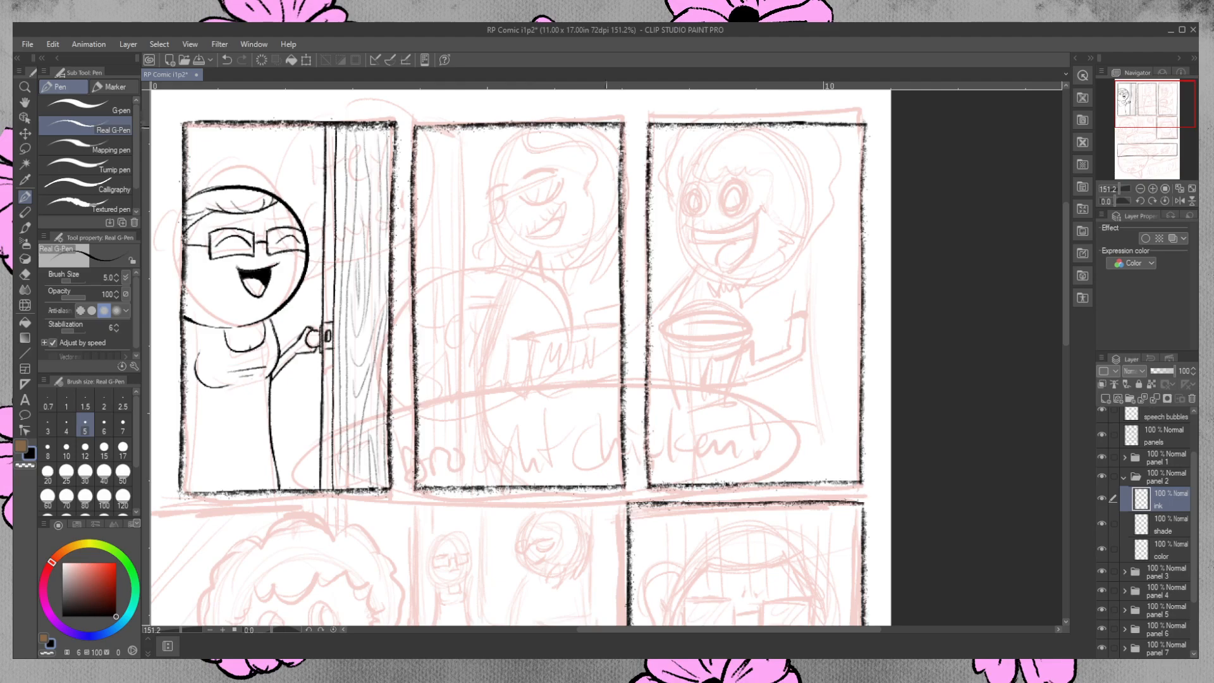
Ink a large round head outline over the second panel's sketched character, and shift it slightly down and right to fit.
{"action": "mouse_move", "coordinate": [606, 122]}
{"action": "left_mouse_down"}
{"action": "mouse_move", "coordinate": [506, 248]}
{"action": "mouse_move", "coordinate": [584, 133]}
{"action": "mouse_move", "coordinate": [535, 270]}
{"action": "mouse_move", "coordinate": [566, 120]}
{"action": "mouse_move", "coordinate": [637, 179]}
{"action": "mouse_move", "coordinate": [534, 115]}
{"action": "left_mouse_up"}
{"action": "key", "text": "ctrl+z"}
{"action": "key", "text": "ctrl+z"}
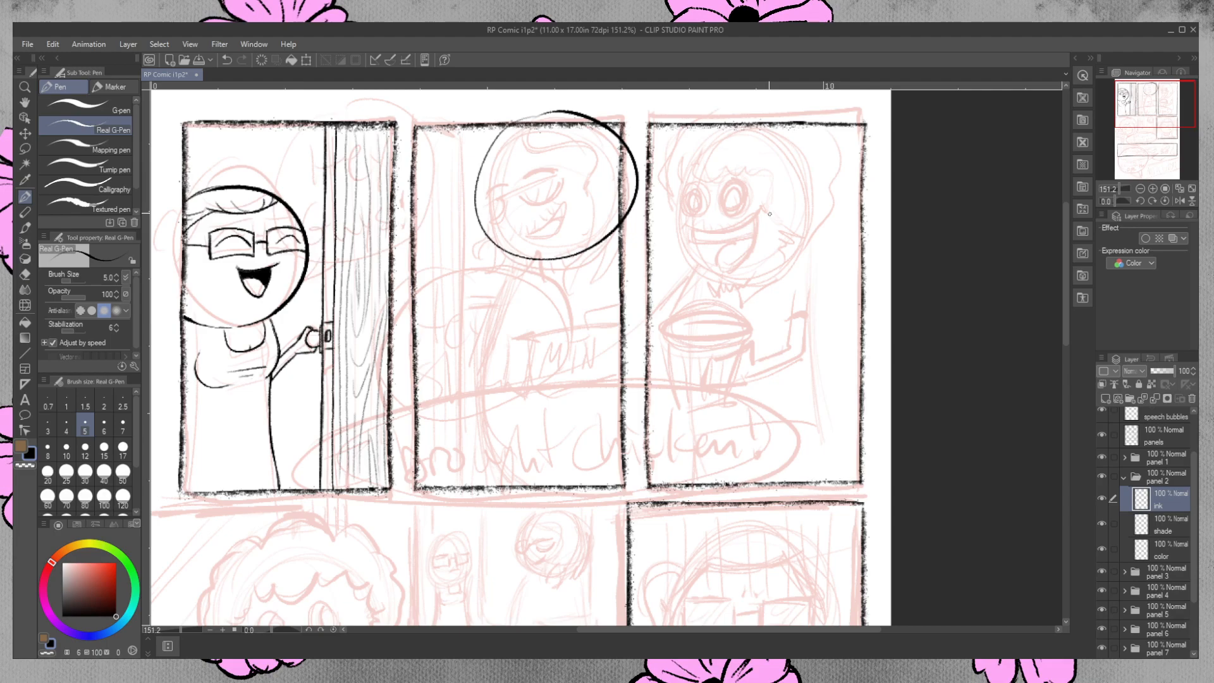
{"action": "key", "text": "ctrl+t"}
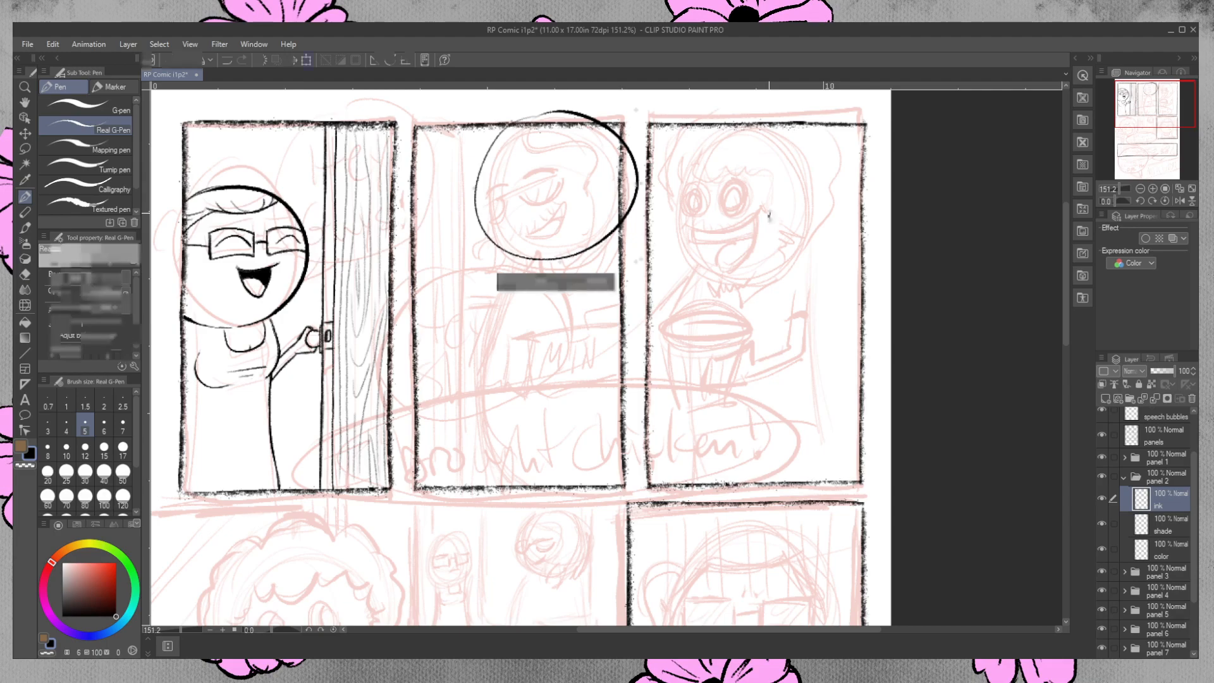
{"action": "left_click_drag", "start_coordinate": [596, 228], "coordinate": [598, 235]}
{"action": "key", "text": "Return"}
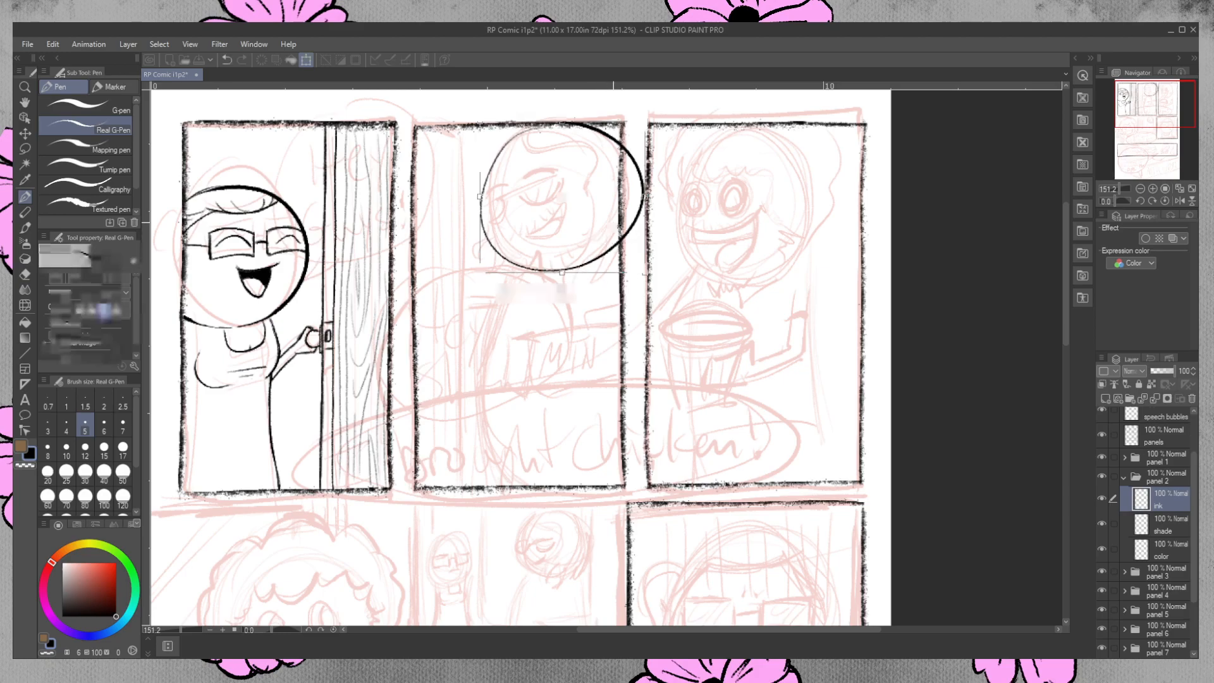
Erase the part of the head outline that extends past the second panel's right border.
{"action": "left_click", "coordinate": [26, 274]}
{"action": "left_click_drag", "start_coordinate": [638, 236], "coordinate": [640, 164]}
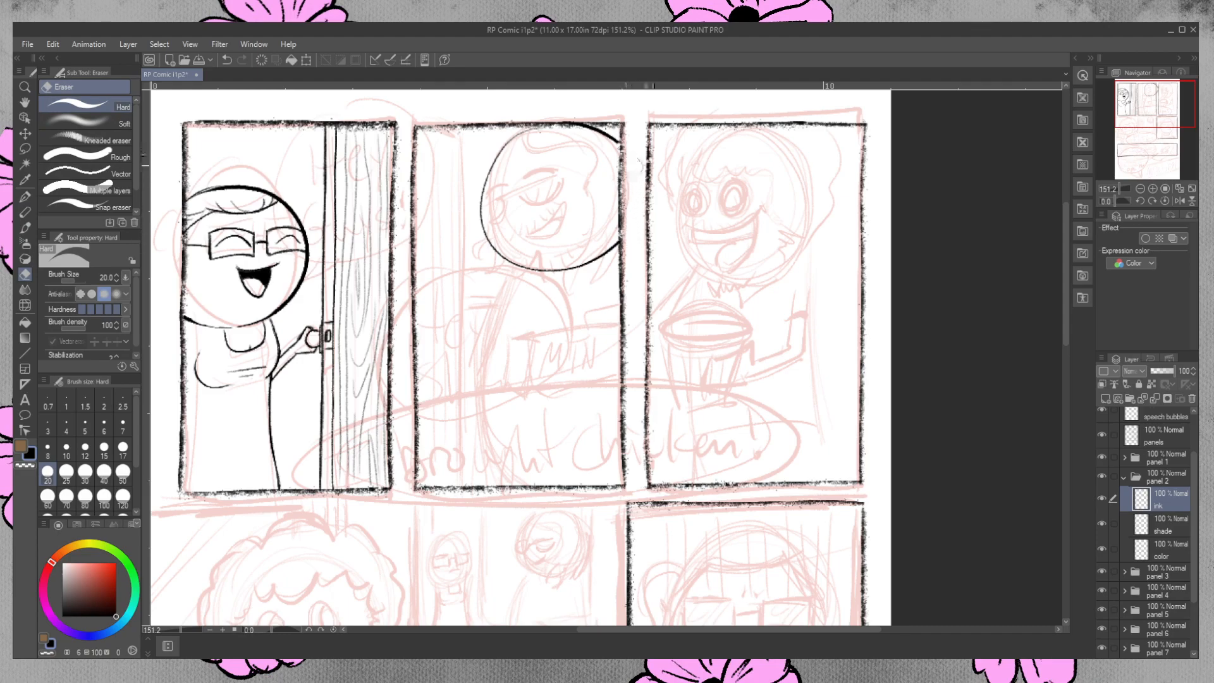
{"action": "key", "text": "ctrl+z"}
{"action": "left_click_drag", "start_coordinate": [622, 234], "coordinate": [624, 237]}
{"action": "left_click_drag", "start_coordinate": [627, 144], "coordinate": [634, 228]}
Thicken the left and upper-left curve of the second-panel character's head outline.
{"action": "left_click", "coordinate": [27, 196]}
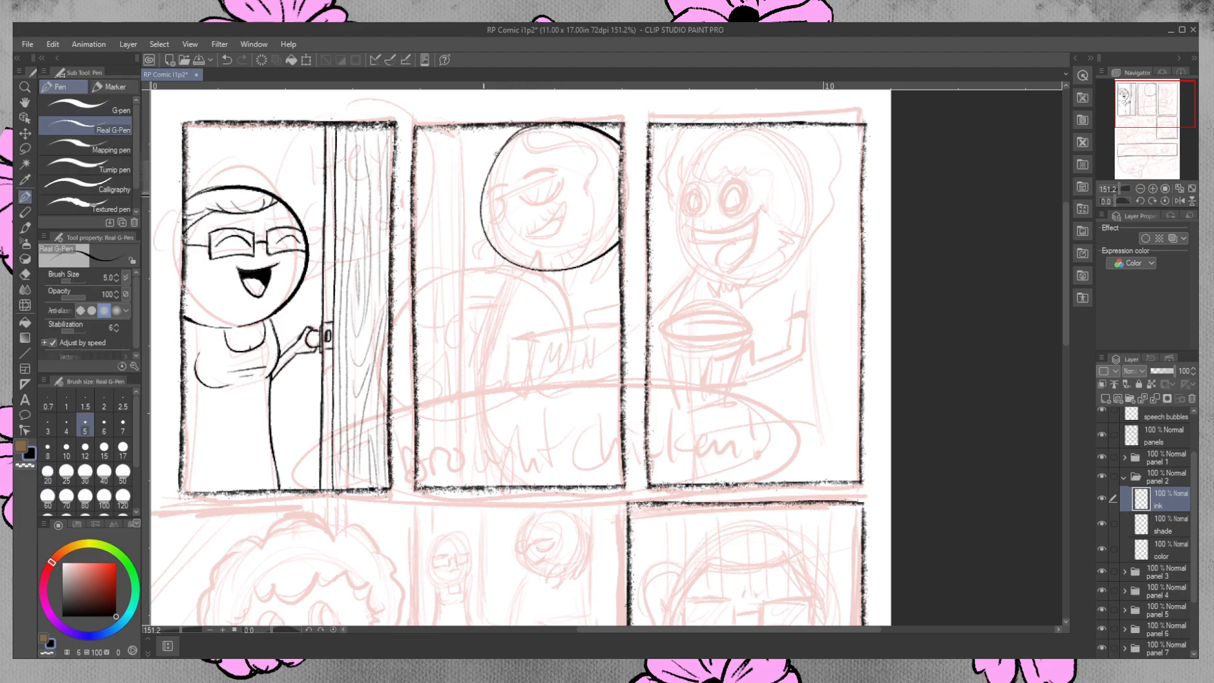
{"action": "left_click_drag", "start_coordinate": [484, 190], "coordinate": [519, 130]}
{"action": "left_click_drag", "start_coordinate": [482, 200], "coordinate": [489, 242]}
{"action": "left_click_drag", "start_coordinate": [511, 137], "coordinate": [526, 130]}
{"action": "key", "text": "ctrl+z"}
{"action": "mouse_move", "coordinate": [529, 125]}
{"action": "left_mouse_down"}
{"action": "mouse_move", "coordinate": [494, 153]}
{"action": "mouse_move", "coordinate": [480, 207]}
{"action": "mouse_move", "coordinate": [485, 181]}
{"action": "left_mouse_up"}
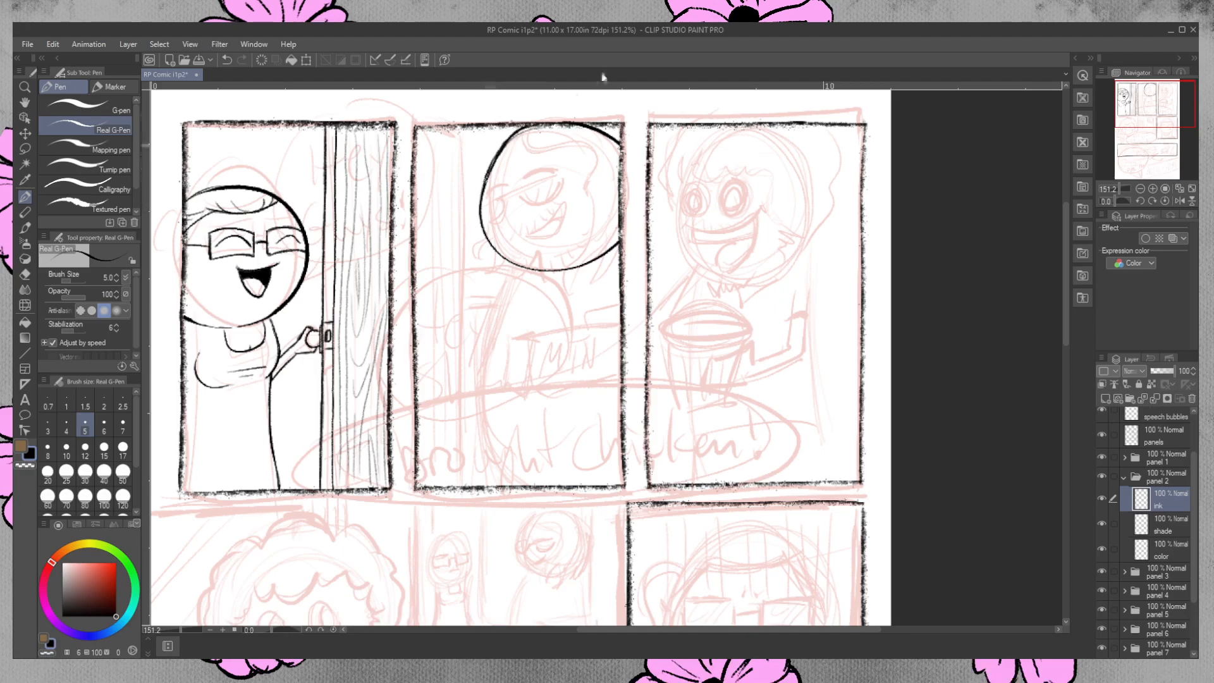
Ink the two tilted sunglass lenses on the second-panel character's face, and erase the head outline crossing the left lens.
{"action": "key", "text": "e"}
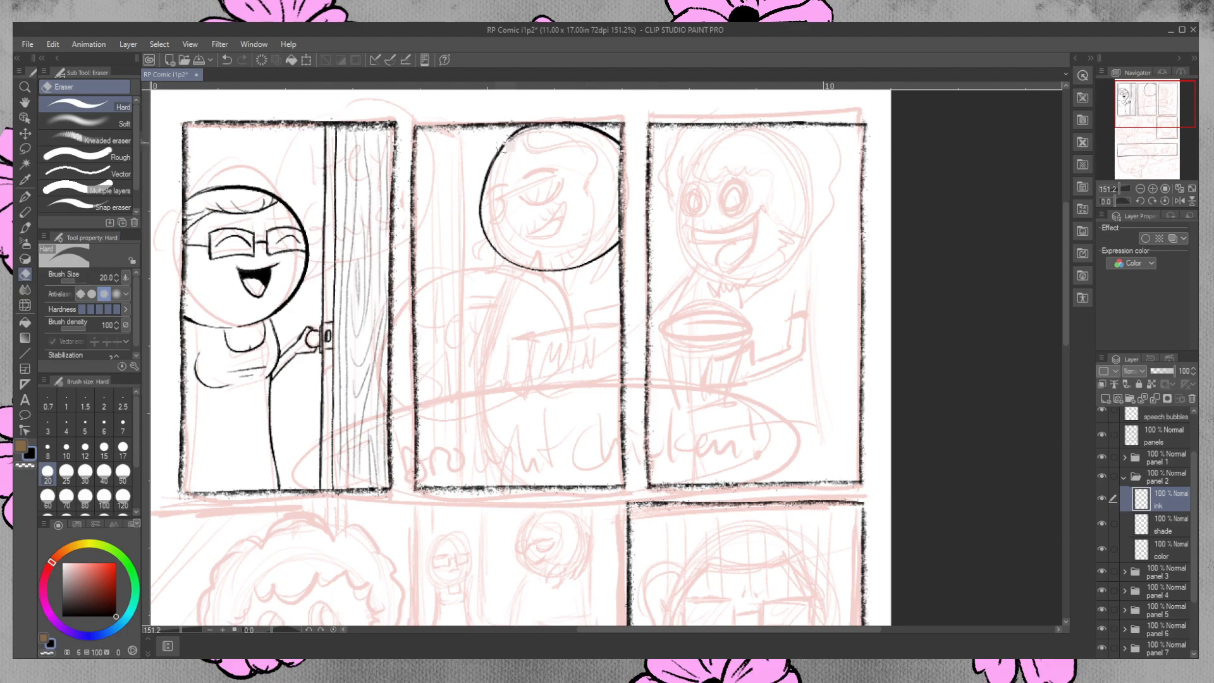
{"action": "key", "text": "p"}
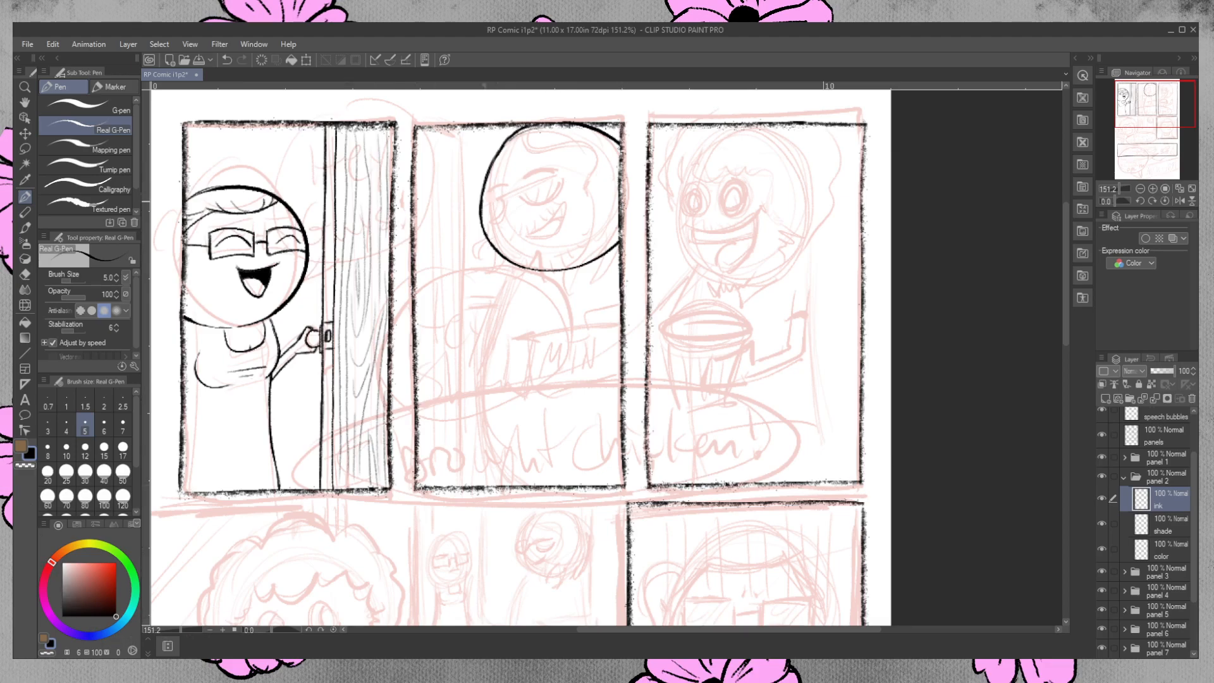
{"action": "mouse_move", "coordinate": [481, 201]}
{"action": "left_mouse_down"}
{"action": "mouse_move", "coordinate": [506, 196]}
{"action": "mouse_move", "coordinate": [485, 221]}
{"action": "mouse_move", "coordinate": [506, 198]}
{"action": "mouse_move", "coordinate": [496, 218]}
{"action": "mouse_move", "coordinate": [556, 179]}
{"action": "mouse_move", "coordinate": [528, 198]}
{"action": "mouse_move", "coordinate": [543, 206]}
{"action": "mouse_move", "coordinate": [559, 177]}
{"action": "mouse_move", "coordinate": [539, 180]}
{"action": "mouse_move", "coordinate": [562, 175]}
{"action": "mouse_move", "coordinate": [481, 221]}
{"action": "mouse_move", "coordinate": [501, 197]}
{"action": "left_mouse_up"}
{"action": "key", "text": "ctrl+z"}
{"action": "left_click", "coordinate": [25, 273]}
{"action": "left_click_drag", "start_coordinate": [562, 174], "coordinate": [560, 174]}
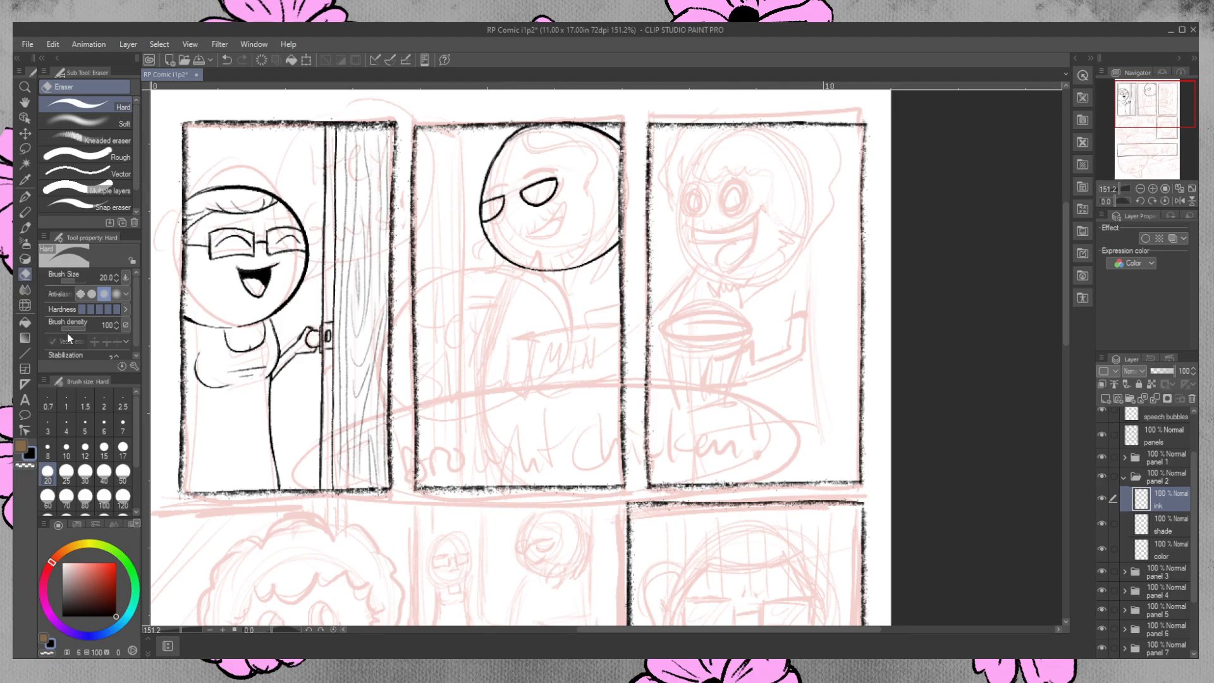
{"action": "left_click_drag", "start_coordinate": [482, 211], "coordinate": [480, 209]}
{"action": "left_click", "coordinate": [25, 195]}
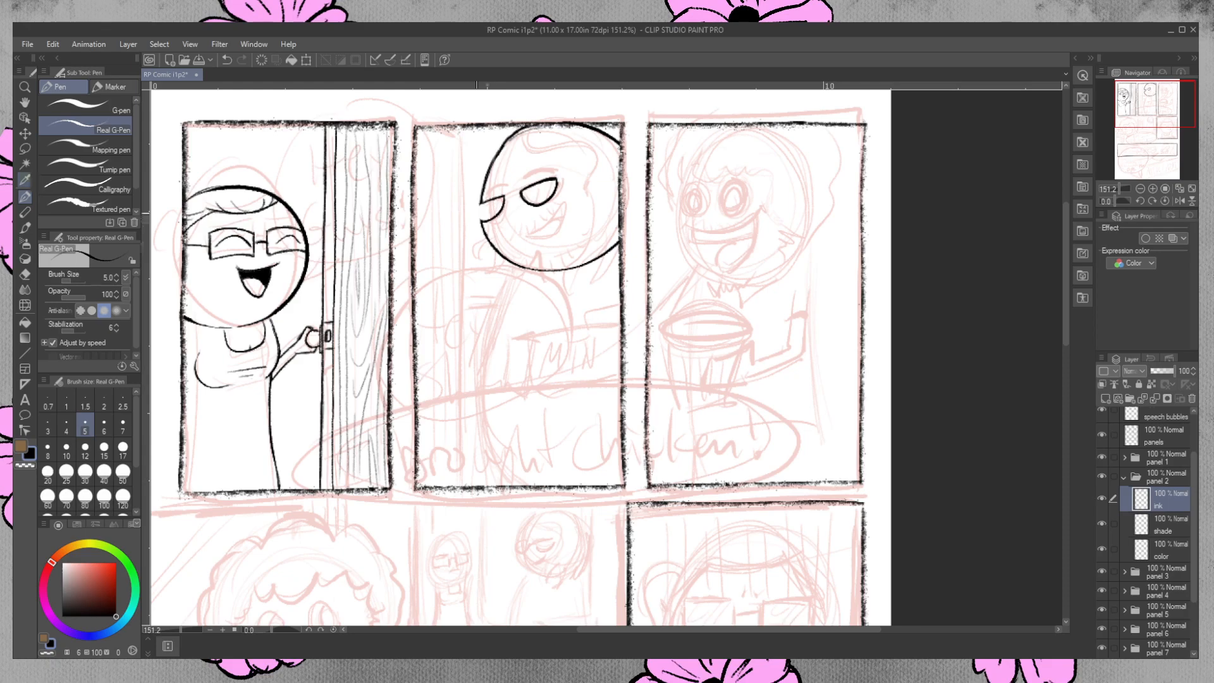
Round off the left lens so it protrudes slightly beyond the face's edge, and clean up its overlapping lines.
{"action": "left_click_drag", "start_coordinate": [482, 219], "coordinate": [476, 208]}
{"action": "left_click_drag", "start_coordinate": [482, 203], "coordinate": [475, 207]}
{"action": "left_click", "coordinate": [24, 274]}
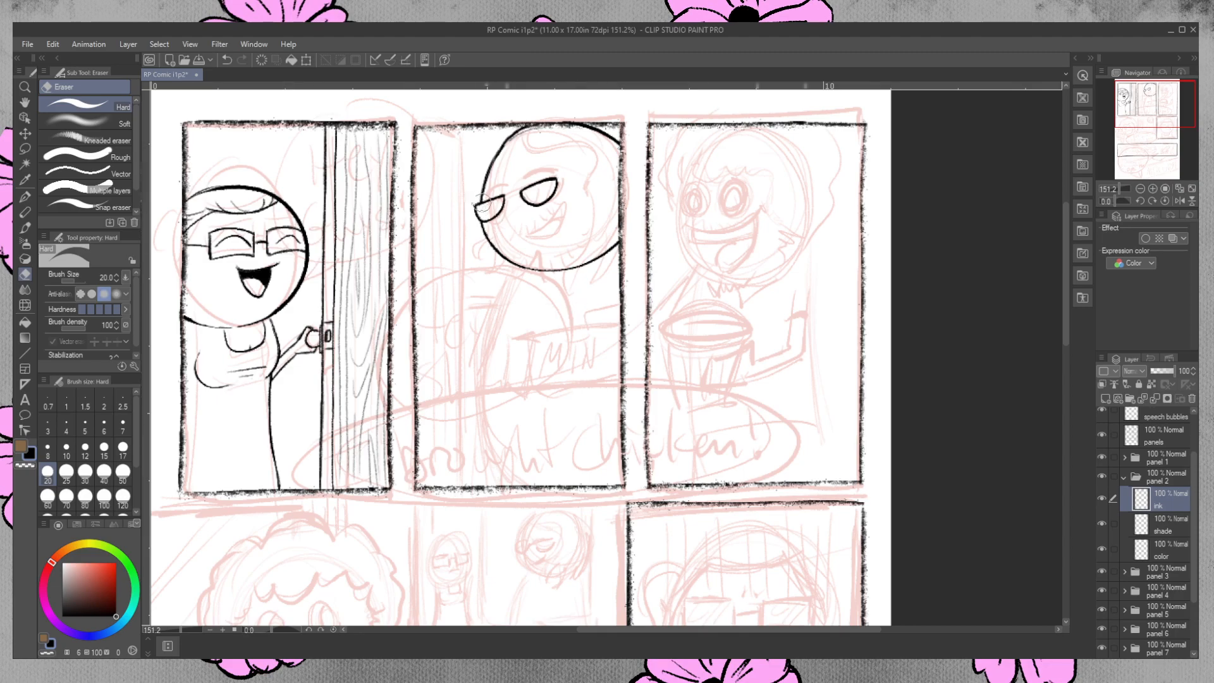
{"action": "left_click", "coordinate": [26, 196]}
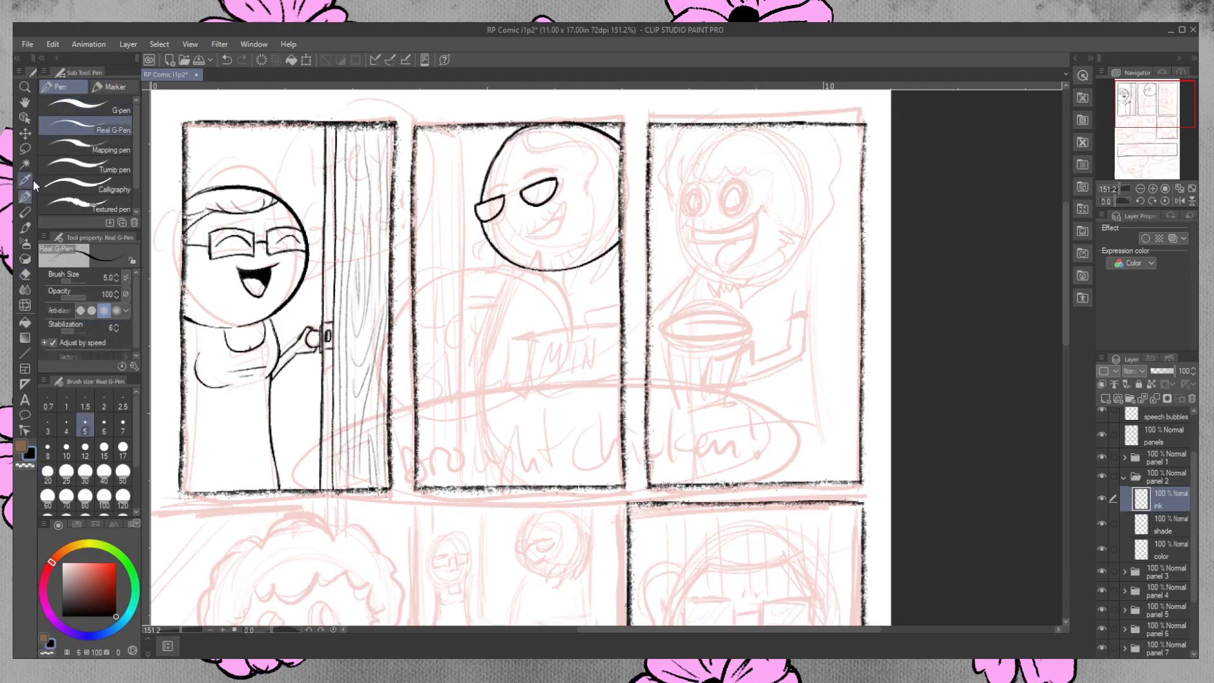
Ink the sunglasses' bridge, the diagonal reflection lines in both lenses, and the outline of the open grin.
{"action": "left_click_drag", "start_coordinate": [522, 193], "coordinate": [503, 200]}
{"action": "left_click_drag", "start_coordinate": [481, 214], "coordinate": [553, 178]}
{"action": "mouse_move", "coordinate": [523, 237]}
{"action": "left_mouse_down"}
{"action": "mouse_move", "coordinate": [560, 205]}
{"action": "mouse_move", "coordinate": [554, 237]}
{"action": "mouse_move", "coordinate": [526, 239]}
{"action": "mouse_move", "coordinate": [564, 226]}
{"action": "mouse_move", "coordinate": [562, 209]}
{"action": "mouse_move", "coordinate": [556, 238]}
{"action": "mouse_move", "coordinate": [526, 236]}
{"action": "left_mouse_up"}
{"action": "key", "text": "ctrl+z"}
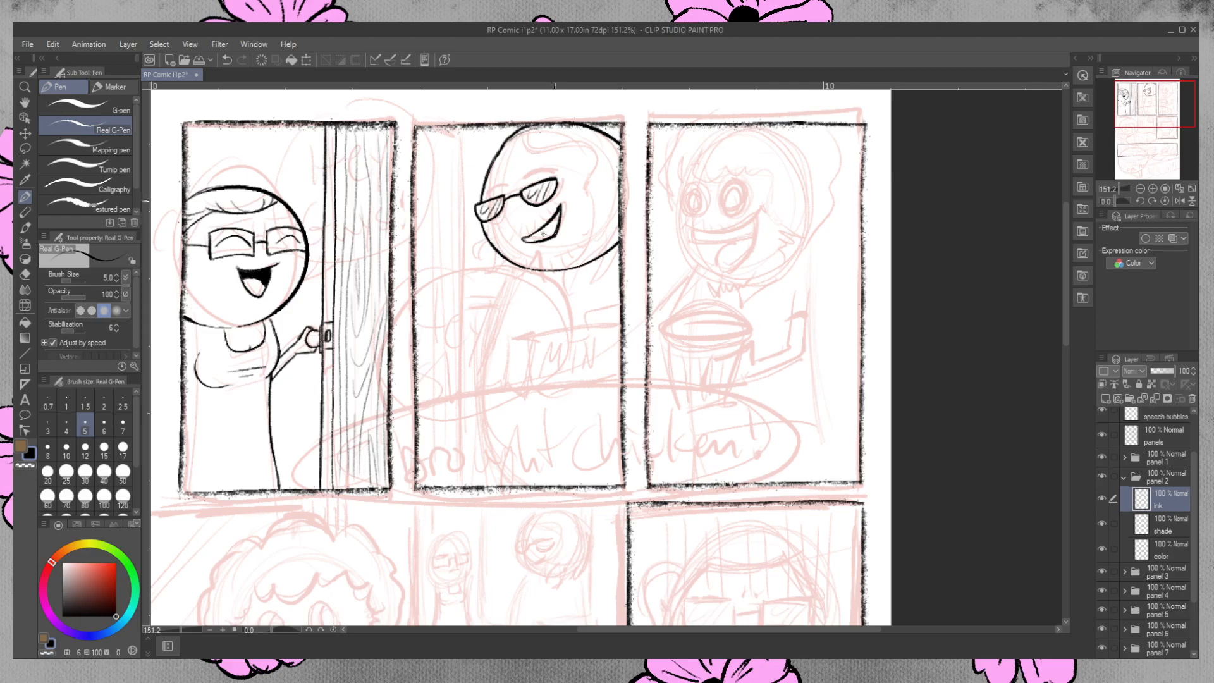
Ink the smile's corner crease, the lines inside the mouth, and the short moustache and stubble strokes around it.
{"action": "mouse_move", "coordinate": [560, 198]}
{"action": "left_mouse_down"}
{"action": "mouse_move", "coordinate": [507, 243]}
{"action": "mouse_move", "coordinate": [523, 237]}
{"action": "left_mouse_up"}
{"action": "left_click_drag", "start_coordinate": [533, 223], "coordinate": [544, 219]}
{"action": "left_click_drag", "start_coordinate": [555, 208], "coordinate": [502, 245]}
{"action": "left_click_drag", "start_coordinate": [538, 234], "coordinate": [547, 228]}
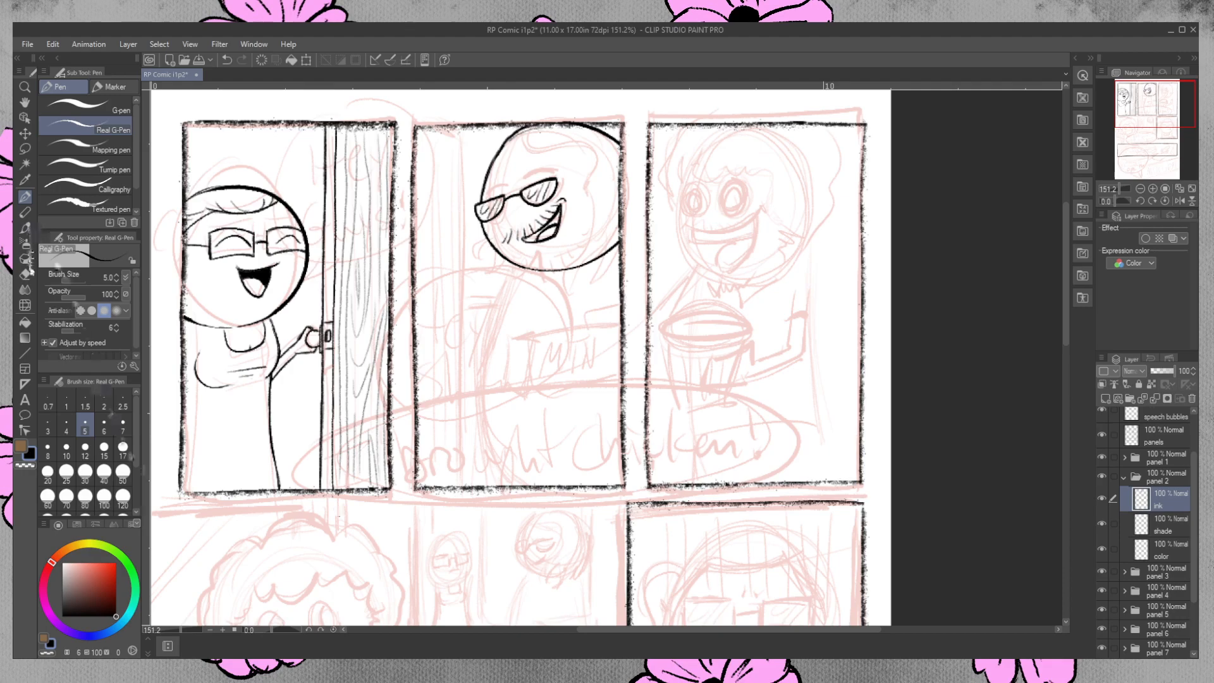
Fill the inside of the second-panel character's mouth with black, and touch up its right corner with the pen.
{"action": "left_click", "coordinate": [25, 322]}
{"action": "left_click", "coordinate": [533, 237]}
{"action": "left_click", "coordinate": [556, 220]}
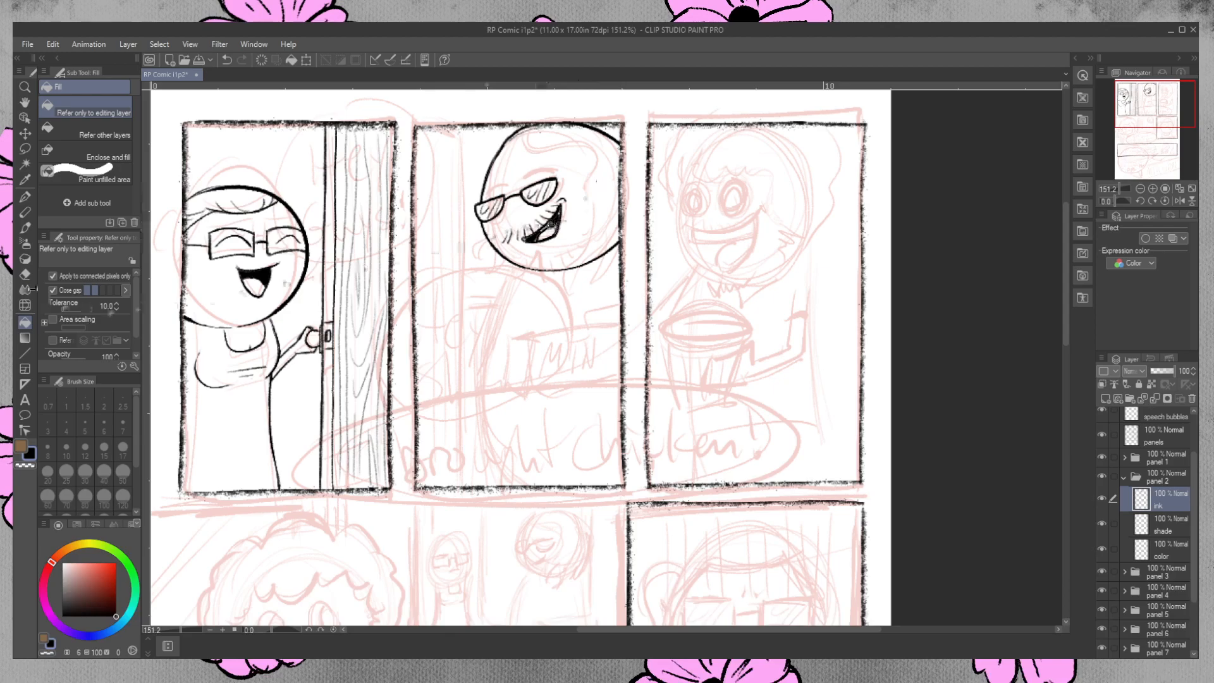
{"action": "left_click", "coordinate": [25, 197]}
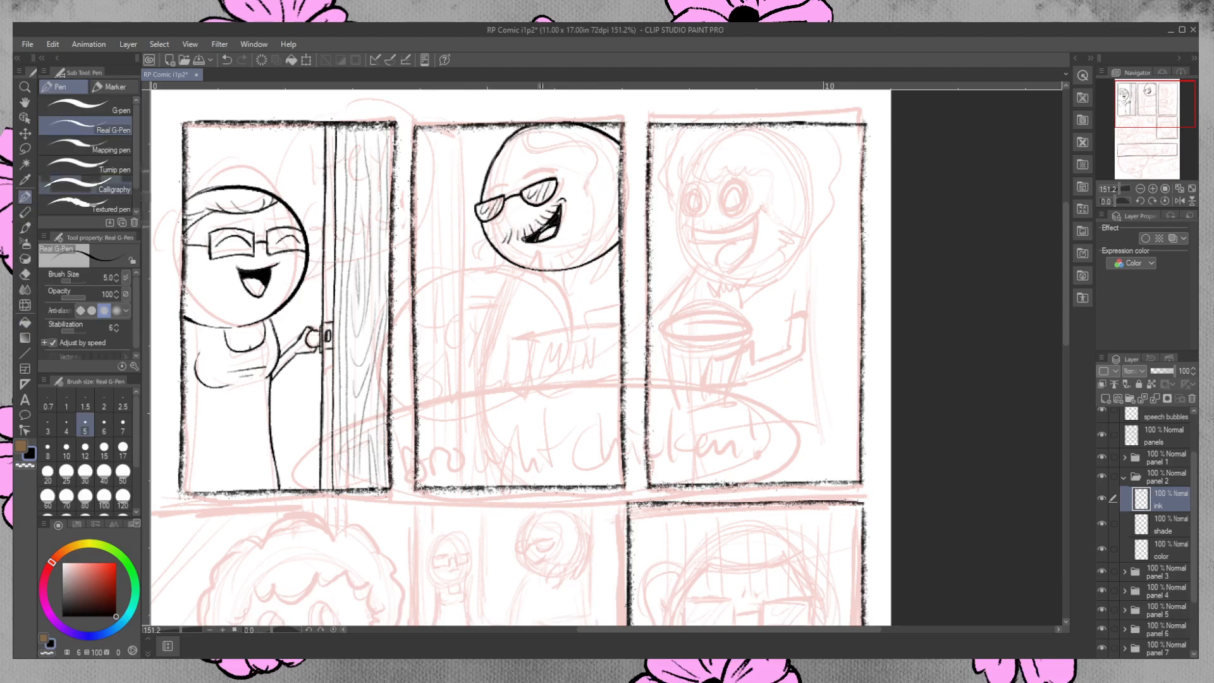
{"action": "mouse_move", "coordinate": [559, 215]}
{"action": "left_mouse_down"}
{"action": "mouse_move", "coordinate": [532, 238]}
{"action": "mouse_move", "coordinate": [556, 226]}
{"action": "left_mouse_up"}
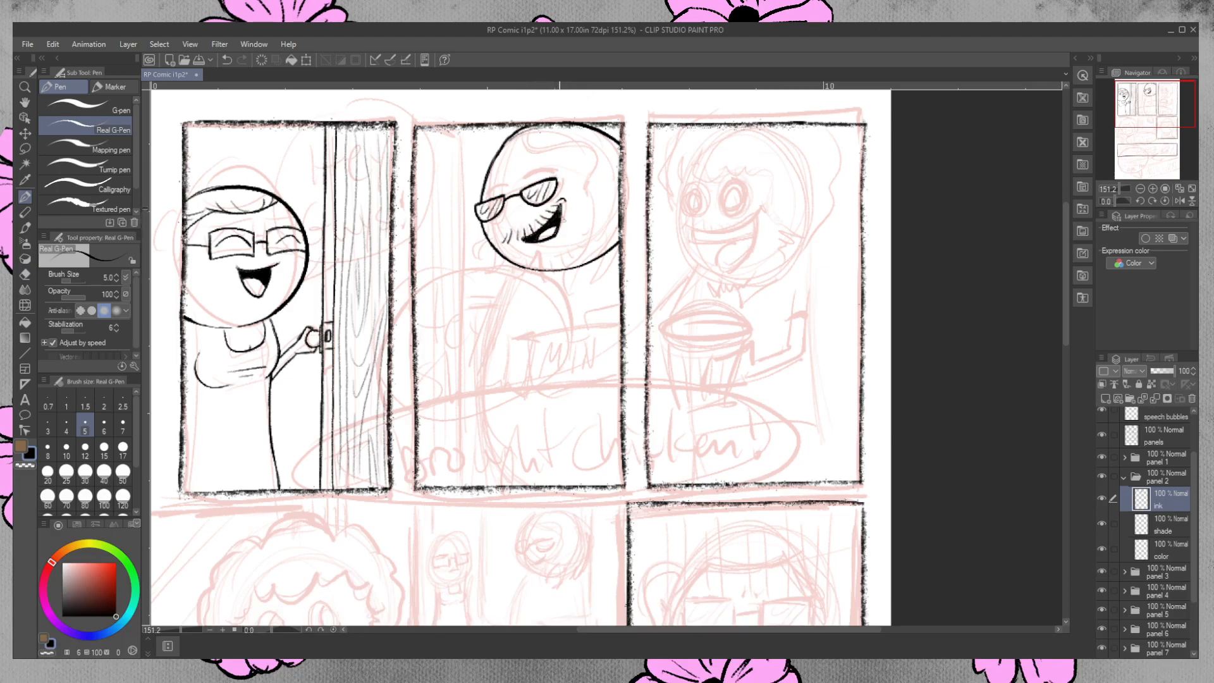
{"action": "left_click_drag", "start_coordinate": [558, 214], "coordinate": [551, 225]}
{"action": "mouse_move", "coordinate": [508, 145]}
{"action": "left_mouse_down"}
{"action": "mouse_move", "coordinate": [580, 133]}
{"action": "mouse_move", "coordinate": [596, 163]}
{"action": "left_mouse_up"}
{"action": "key", "text": "ctrl+z"}
{"action": "key", "text": "ctrl+z"}
{"action": "mouse_move", "coordinate": [505, 150]}
{"action": "left_mouse_down"}
{"action": "mouse_move", "coordinate": [580, 140]}
{"action": "mouse_move", "coordinate": [583, 224]}
{"action": "left_mouse_up"}
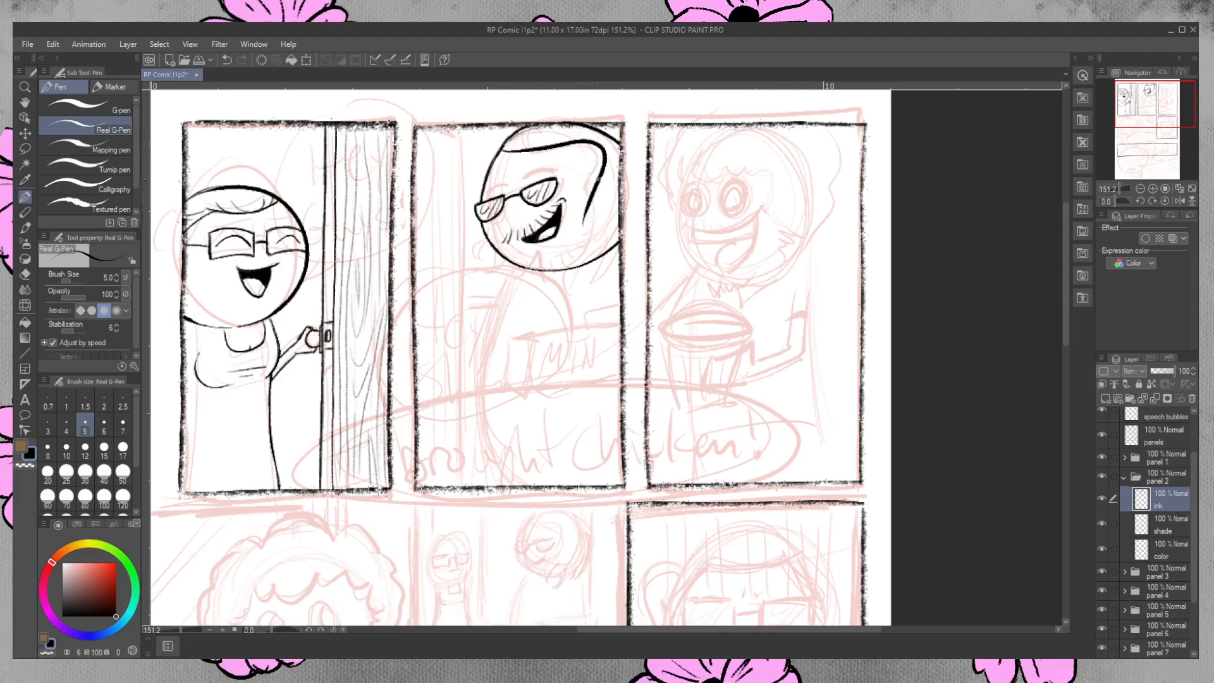
{"action": "key", "text": "ctrl+z"}
Ink the fringe line across the second-panel character's forehead and the curly side hair down to the jaw.
{"action": "mouse_move", "coordinate": [502, 156]}
{"action": "left_mouse_down"}
{"action": "mouse_move", "coordinate": [579, 136]}
{"action": "mouse_move", "coordinate": [603, 154]}
{"action": "mouse_move", "coordinate": [575, 201]}
{"action": "left_mouse_up"}
{"action": "key", "text": "ctrl+z"}
{"action": "mouse_move", "coordinate": [574, 134]}
{"action": "left_mouse_down"}
{"action": "mouse_move", "coordinate": [586, 201]}
{"action": "mouse_move", "coordinate": [597, 195]}
{"action": "mouse_move", "coordinate": [589, 187]}
{"action": "mouse_move", "coordinate": [604, 234]}
{"action": "mouse_move", "coordinate": [576, 234]}
{"action": "mouse_move", "coordinate": [600, 274]}
{"action": "mouse_move", "coordinate": [632, 241]}
{"action": "left_mouse_up"}
{"action": "key", "text": "ctrl+z"}
{"action": "key", "text": "ctrl+z"}
{"action": "key", "text": "ctrl+z"}
{"action": "key", "text": "ctrl+y"}
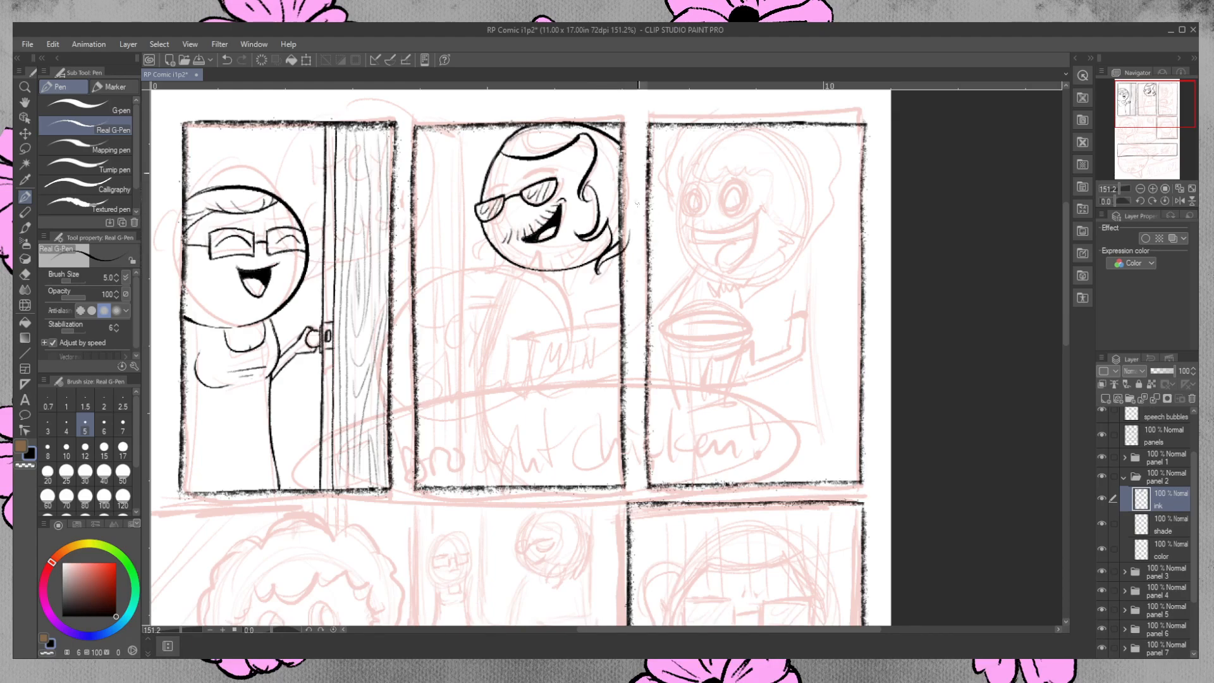
Erase the hair strokes past the right border, and undo back through the side hair to the fringe line.
{"action": "left_click", "coordinate": [26, 275]}
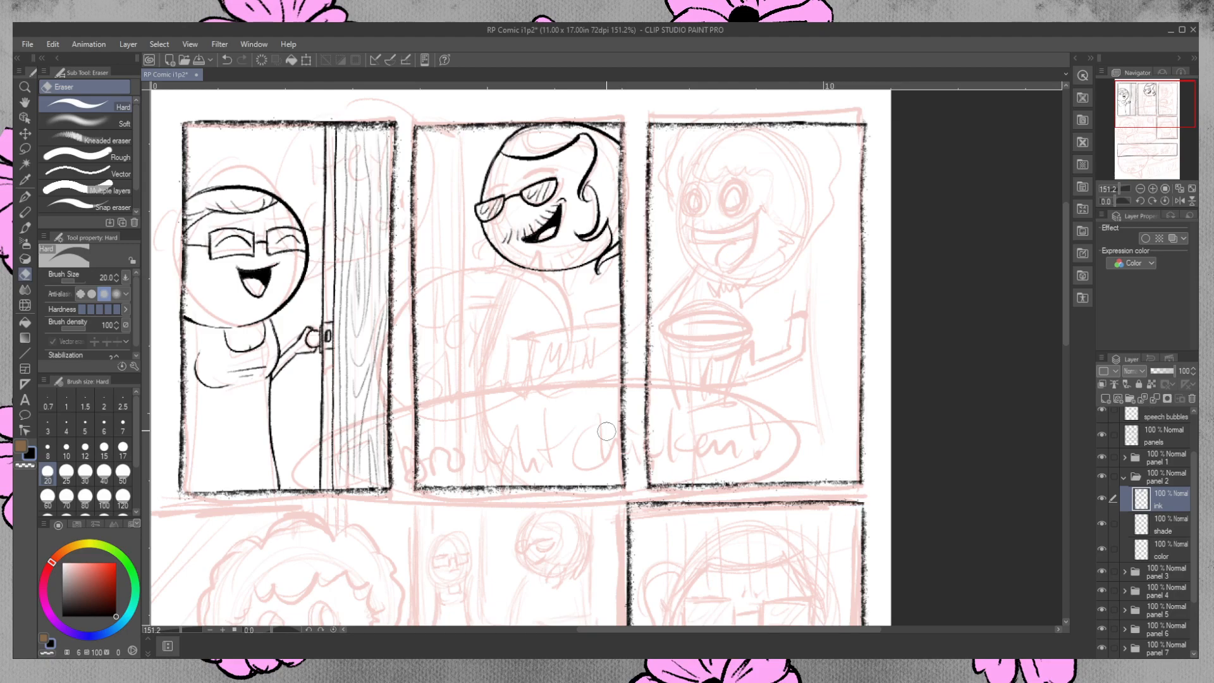
{"action": "key", "text": "ctrl+z"}
{"action": "key", "text": "ctrl+z"}
{"action": "key", "text": "ctrl+z"}
{"action": "key", "text": "ctrl+z"}
{"action": "key", "text": "ctrl+z"}
Ink the second-panel character's side hair line, curving from the fringe's end down past the cheek with the Real G-Pen.
{"action": "key", "text": "ctrl+z"}
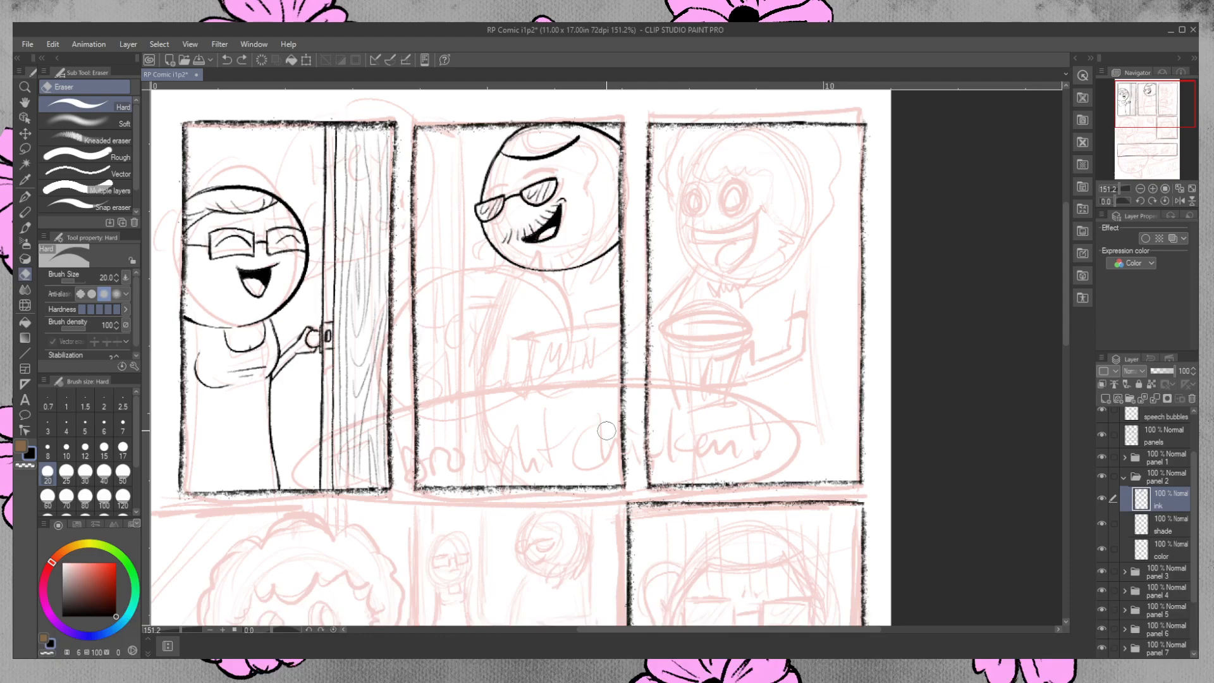
{"action": "left_click", "coordinate": [25, 197]}
{"action": "mouse_move", "coordinate": [577, 137]}
{"action": "left_mouse_down"}
{"action": "mouse_move", "coordinate": [598, 145]}
{"action": "mouse_move", "coordinate": [586, 229]}
{"action": "left_mouse_up"}
{"action": "key", "text": "ctrl+z"}
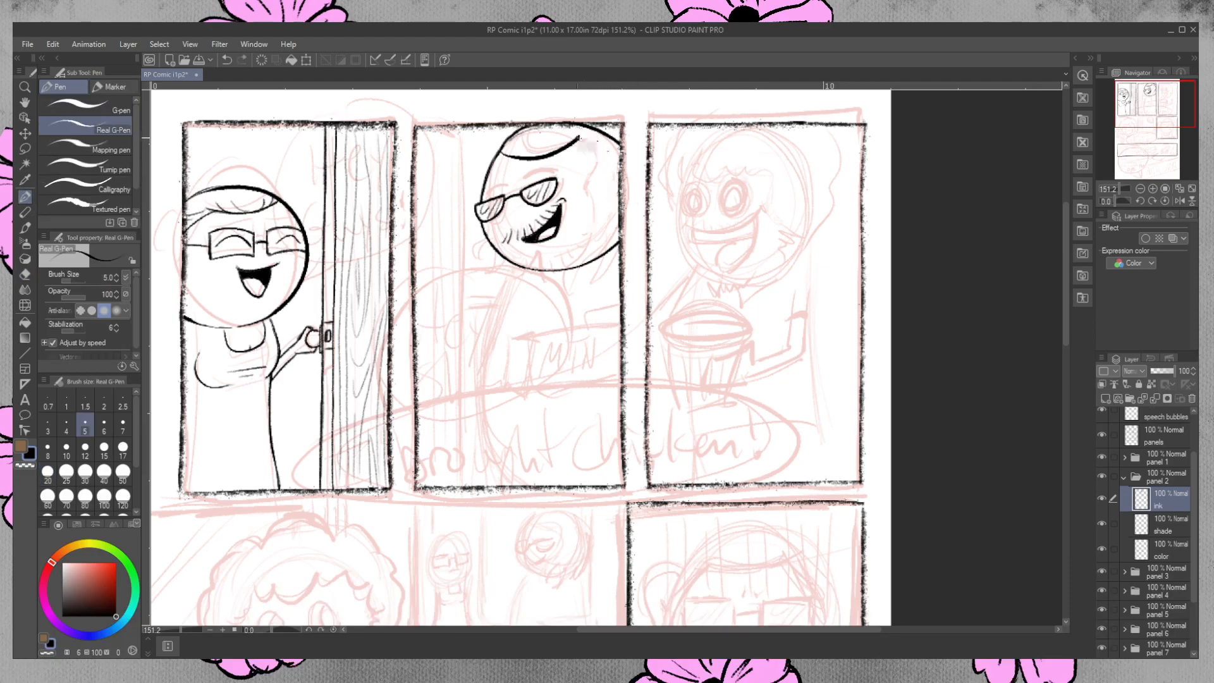
{"action": "left_click_drag", "start_coordinate": [578, 138], "coordinate": [591, 190]}
{"action": "key", "text": "ctrl+z"}
{"action": "mouse_move", "coordinate": [578, 138]}
{"action": "left_mouse_down"}
{"action": "mouse_move", "coordinate": [613, 174]}
{"action": "mouse_move", "coordinate": [587, 194]}
{"action": "left_mouse_up"}
{"action": "key", "text": "ctrl+z"}
{"action": "mouse_move", "coordinate": [578, 137]}
{"action": "left_mouse_down"}
{"action": "mouse_move", "coordinate": [596, 135]}
{"action": "mouse_move", "coordinate": [589, 204]}
{"action": "left_mouse_up"}
{"action": "mouse_move", "coordinate": [595, 209]}
{"action": "left_mouse_down"}
{"action": "mouse_move", "coordinate": [626, 195]}
{"action": "mouse_move", "coordinate": [607, 230]}
{"action": "left_mouse_up"}
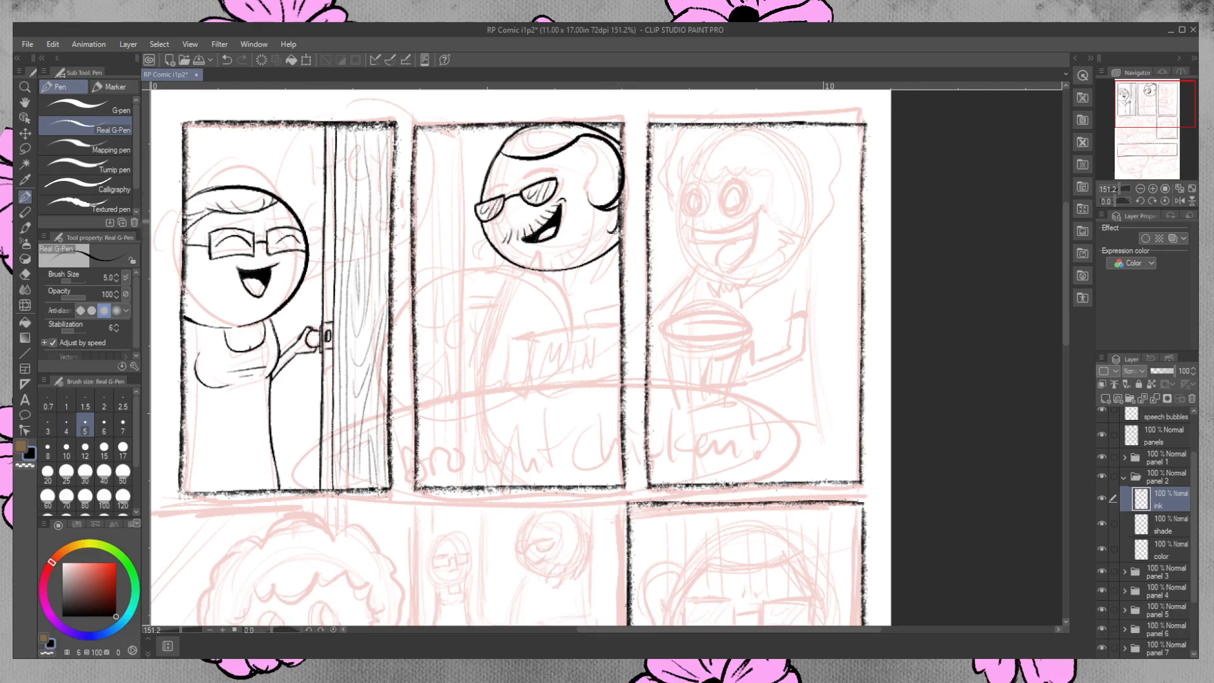
Redo the hair curls beside the jaw at the panel's right border, and clean up their ends with the eraser.
{"action": "key", "text": "ctrl+z"}
{"action": "mouse_move", "coordinate": [609, 229]}
{"action": "left_mouse_down"}
{"action": "mouse_move", "coordinate": [598, 248]}
{"action": "mouse_move", "coordinate": [626, 218]}
{"action": "left_mouse_up"}
{"action": "key", "text": "ctrl+z"}
{"action": "key", "text": "ctrl+z"}
{"action": "key", "text": "ctrl+z"}
{"action": "mouse_move", "coordinate": [618, 245]}
{"action": "left_mouse_down"}
{"action": "mouse_move", "coordinate": [612, 262]}
{"action": "mouse_move", "coordinate": [622, 244]}
{"action": "left_mouse_up"}
{"action": "left_click", "coordinate": [25, 273]}
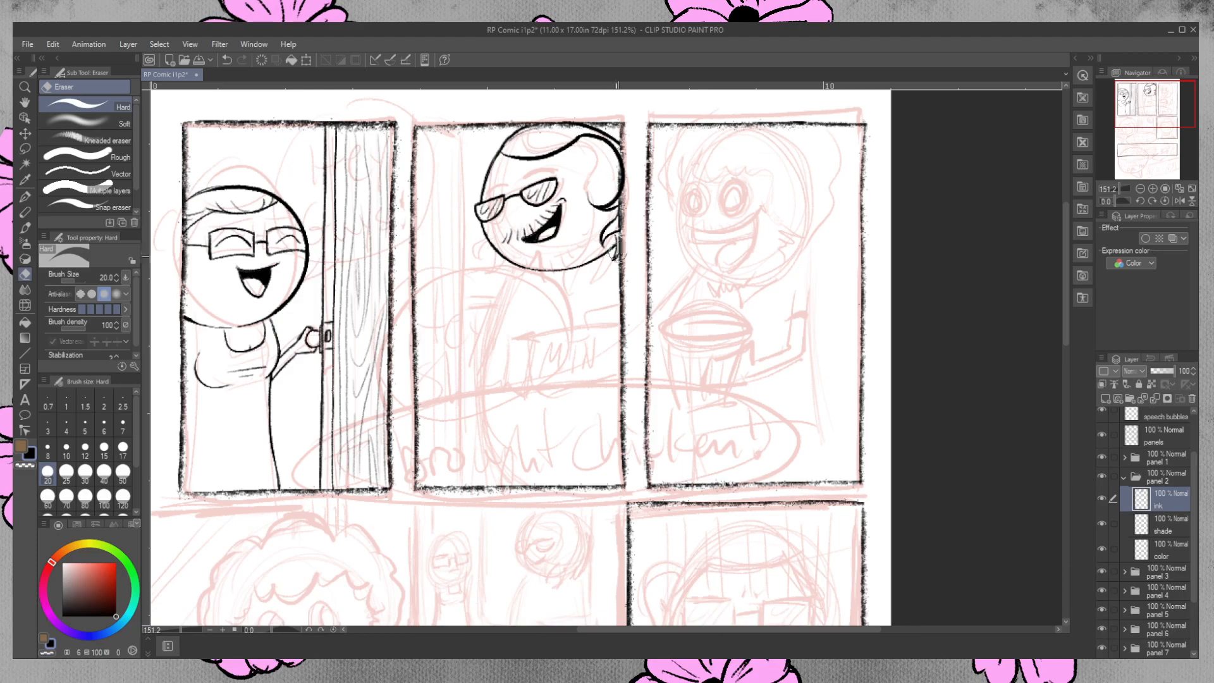
{"action": "key", "text": "p"}
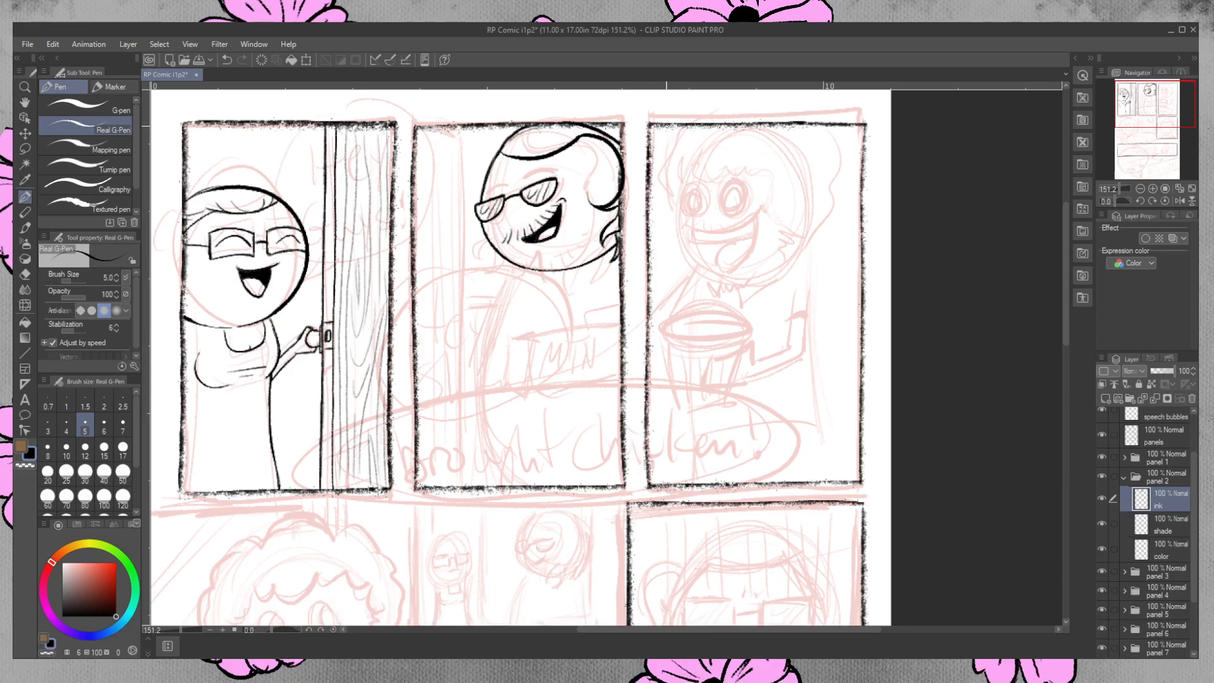
Ink the loose hair strands hanging beside the left side of the second-panel character's jaw.
{"action": "left_click_drag", "start_coordinate": [486, 238], "coordinate": [473, 257]}
{"action": "key", "text": "ctrl+z"}
{"action": "left_click_drag", "start_coordinate": [483, 238], "coordinate": [473, 256]}
{"action": "key", "text": "ctrl+z"}
{"action": "mouse_move", "coordinate": [475, 254]}
{"action": "left_mouse_down"}
{"action": "mouse_move", "coordinate": [488, 241]}
{"action": "mouse_move", "coordinate": [485, 281]}
{"action": "mouse_move", "coordinate": [492, 257]}
{"action": "mouse_move", "coordinate": [480, 269]}
{"action": "mouse_move", "coordinate": [500, 262]}
{"action": "mouse_move", "coordinate": [507, 276]}
{"action": "left_mouse_up"}
{"action": "key", "text": "ctrl+z"}
{"action": "key", "text": "ctrl+z"}
{"action": "key", "text": "ctrl+z"}
Ink short stubble strokes along the second-panel character's chin and jawline up to the right-hand hair.
{"action": "left_click_drag", "start_coordinate": [523, 263], "coordinate": [531, 272]}
{"action": "left_click_drag", "start_coordinate": [537, 265], "coordinate": [545, 274]}
{"action": "left_click_drag", "start_coordinate": [553, 264], "coordinate": [585, 261]}
{"action": "left_click_drag", "start_coordinate": [591, 242], "coordinate": [595, 251]}
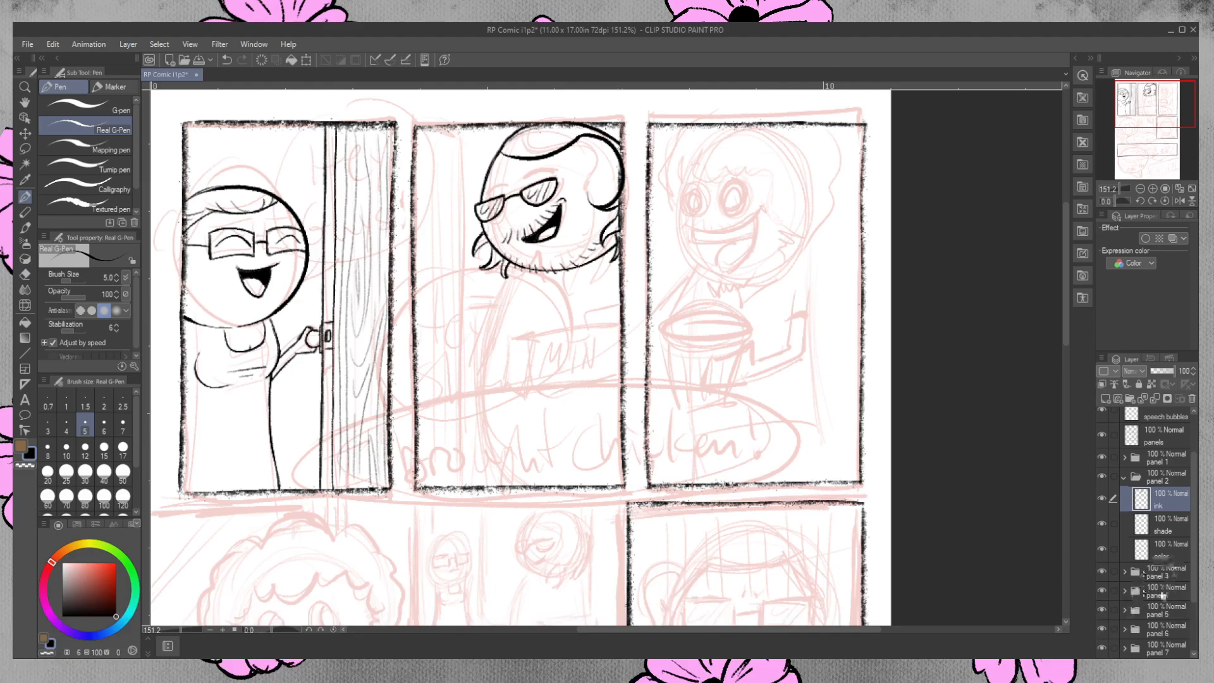
Hide the Rough layer and ink a new side hair line from the fringe's end down to the cheek.
{"action": "scroll", "coordinate": [1176, 620], "scroll_direction": "down", "scroll_amount": 3}
{"action": "left_click", "coordinate": [1102, 594]}
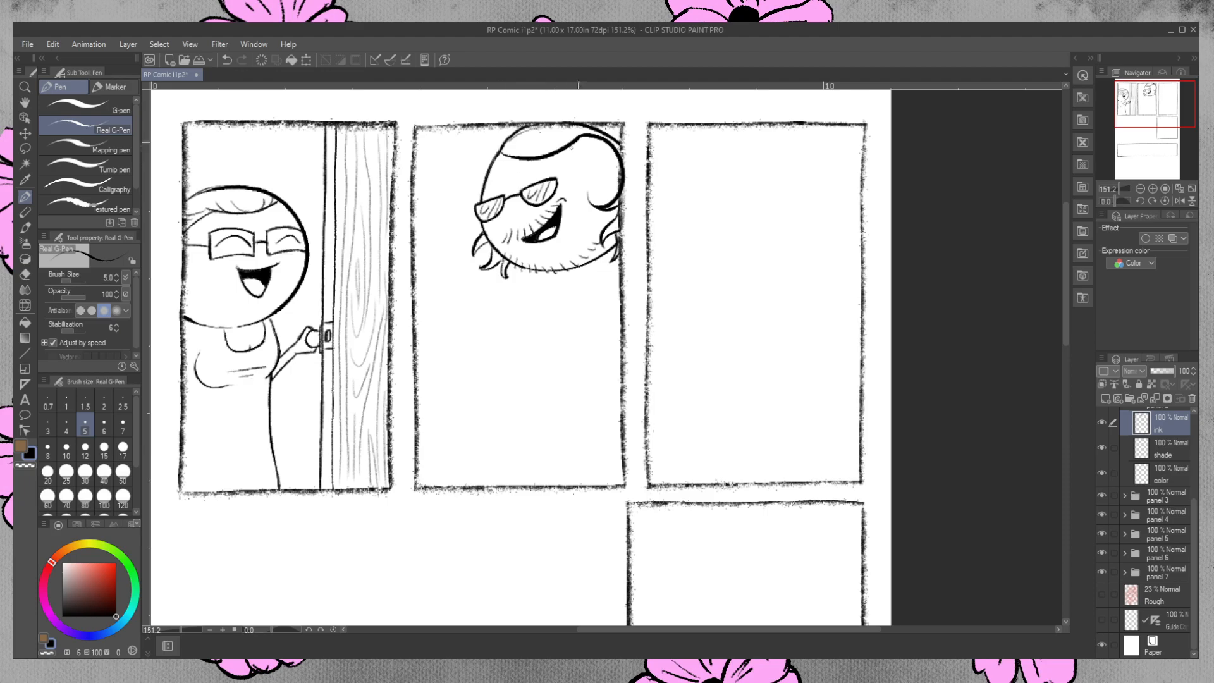
{"action": "left_click_drag", "start_coordinate": [580, 141], "coordinate": [611, 194]}
{"action": "key", "text": "ctrl+z"}
{"action": "left_click_drag", "start_coordinate": [575, 140], "coordinate": [609, 199]}
{"action": "key", "text": "ctrl+z"}
{"action": "left_click_drag", "start_coordinate": [576, 141], "coordinate": [607, 197]}
Erase the old side hair curve, and ink the pointed hair ends and small marks beside the cheek.
{"action": "left_click", "coordinate": [25, 273]}
{"action": "mouse_move", "coordinate": [597, 145]}
{"action": "left_mouse_down"}
{"action": "mouse_move", "coordinate": [579, 129]}
{"action": "mouse_move", "coordinate": [619, 163]}
{"action": "mouse_move", "coordinate": [625, 196]}
{"action": "mouse_move", "coordinate": [603, 194]}
{"action": "left_mouse_up"}
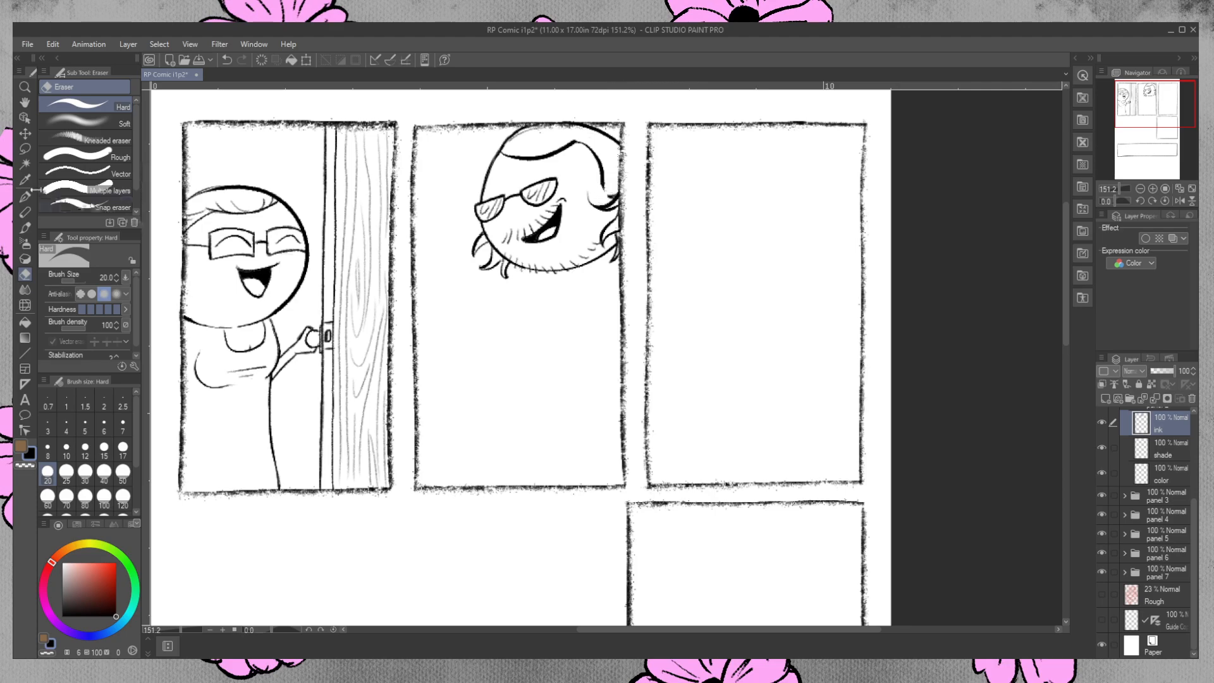
{"action": "key", "text": "p"}
{"action": "left_click_drag", "start_coordinate": [603, 186], "coordinate": [607, 197]}
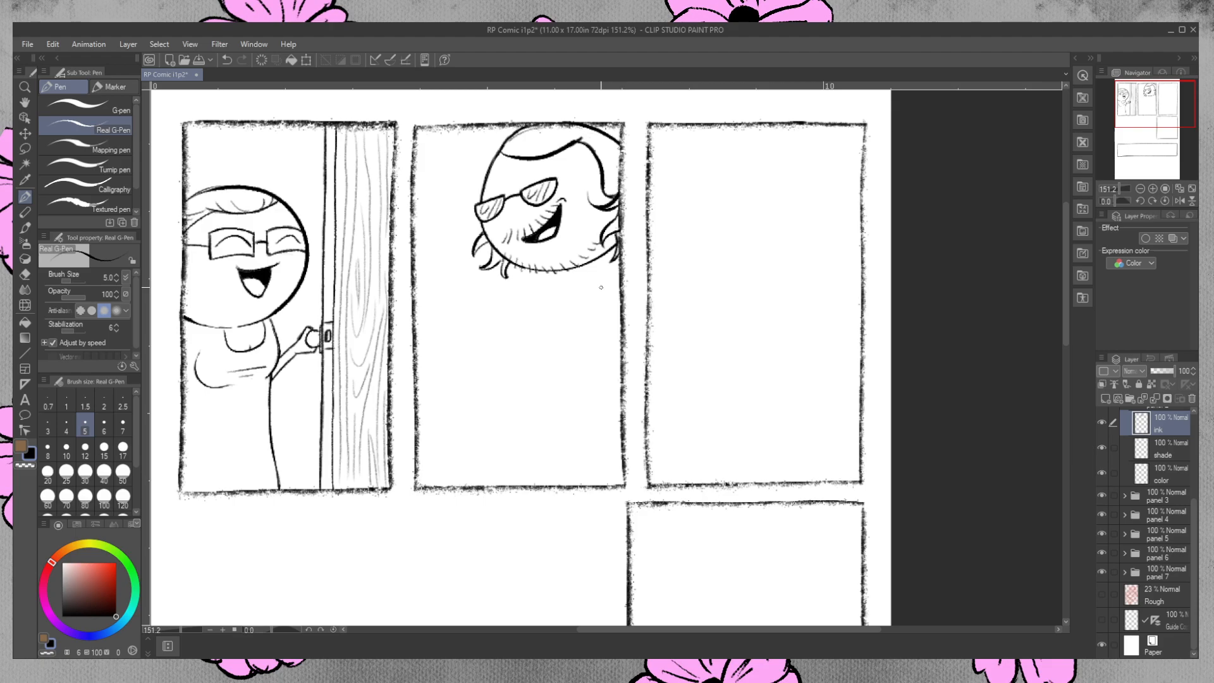
{"action": "left_click_drag", "start_coordinate": [598, 205], "coordinate": [603, 215]}
{"action": "left_click", "coordinate": [25, 273]}
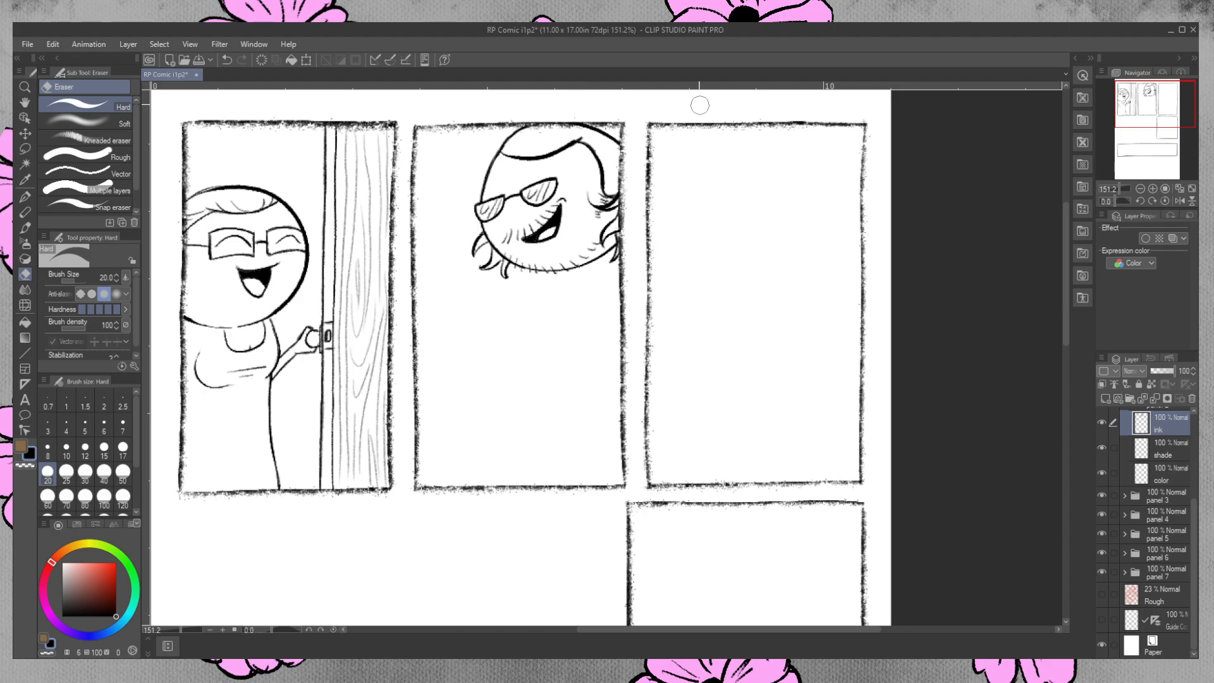
{"action": "left_click", "coordinate": [25, 197]}
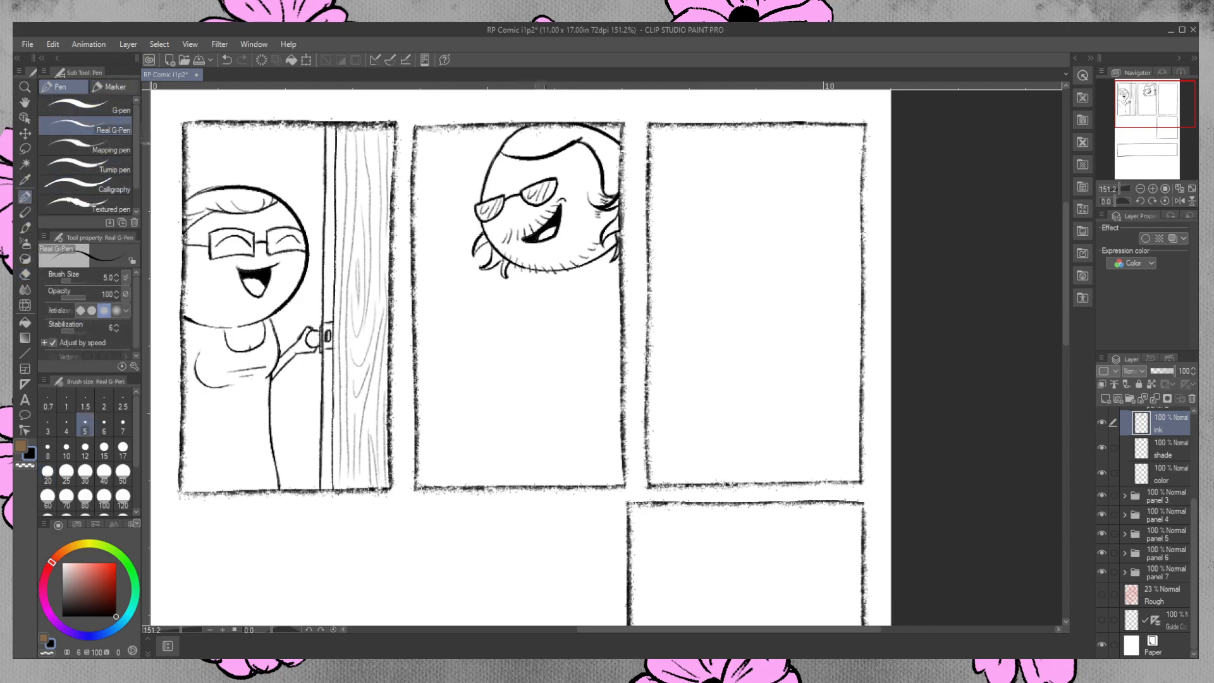
Ink fine strands over the top and side hair, erase those crossing the top border, and show the Rough layer again.
{"action": "left_click_drag", "start_coordinate": [568, 132], "coordinate": [557, 146]}
{"action": "mouse_move", "coordinate": [561, 141]}
{"action": "left_mouse_down"}
{"action": "mouse_move", "coordinate": [549, 151]}
{"action": "mouse_move", "coordinate": [564, 127]}
{"action": "mouse_move", "coordinate": [541, 120]}
{"action": "mouse_move", "coordinate": [578, 130]}
{"action": "left_mouse_up"}
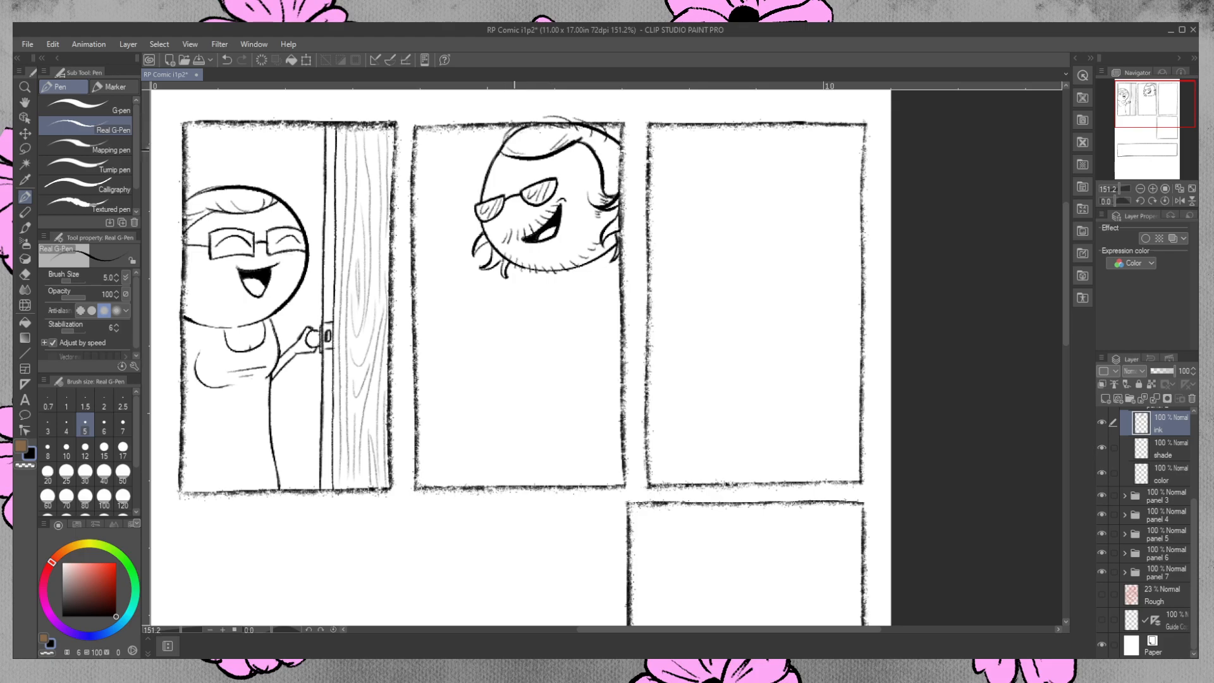
{"action": "key", "text": "e"}
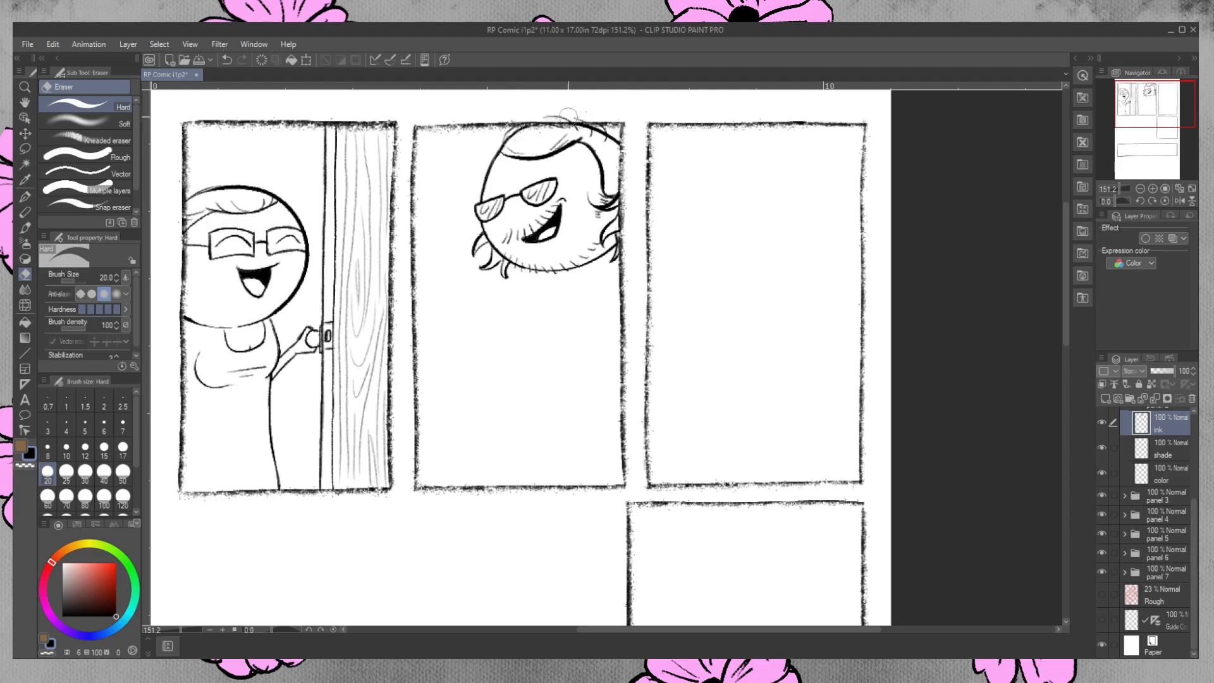
{"action": "mouse_move", "coordinate": [567, 119]}
{"action": "left_mouse_down"}
{"action": "mouse_move", "coordinate": [547, 117]}
{"action": "mouse_move", "coordinate": [583, 115]}
{"action": "left_mouse_up"}
{"action": "left_click", "coordinate": [24, 197]}
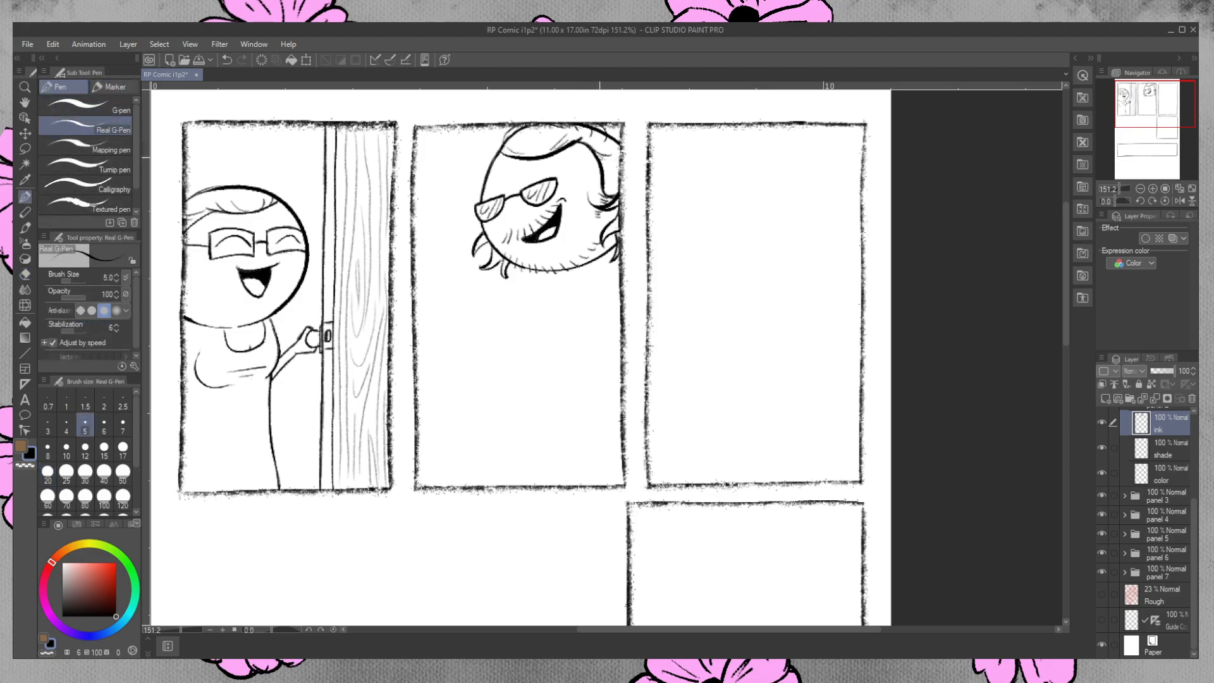
{"action": "left_click_drag", "start_coordinate": [605, 180], "coordinate": [619, 172]}
{"action": "left_click_drag", "start_coordinate": [503, 257], "coordinate": [500, 262]}
{"action": "left_click", "coordinate": [1102, 591]}
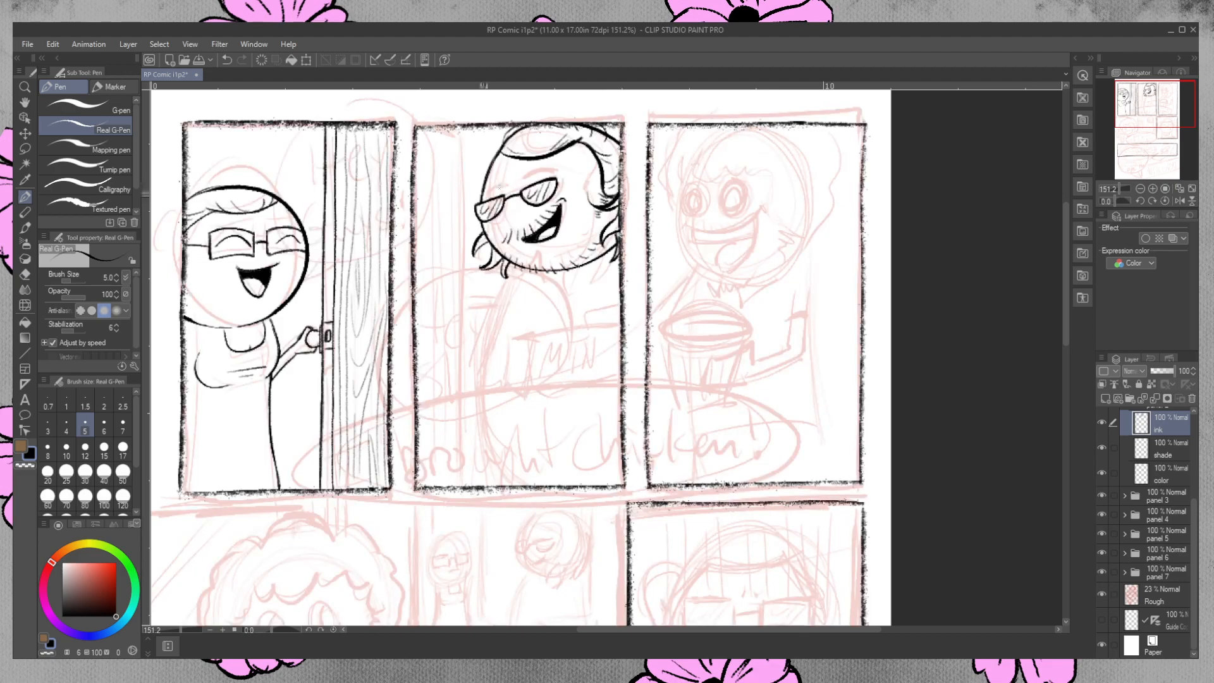
Ink the eyebrows above the second-panel character's sunglasses, and trim the end of the right one with the eraser.
{"action": "left_click_drag", "start_coordinate": [480, 196], "coordinate": [501, 188]}
{"action": "key", "text": "ctrl+z"}
{"action": "left_click_drag", "start_coordinate": [492, 191], "coordinate": [562, 168]}
{"action": "key", "text": "ctrl+z"}
{"action": "key", "text": "ctrl+z"}
{"action": "left_click", "coordinate": [24, 274]}
{"action": "left_click_drag", "start_coordinate": [562, 169], "coordinate": [561, 172]}
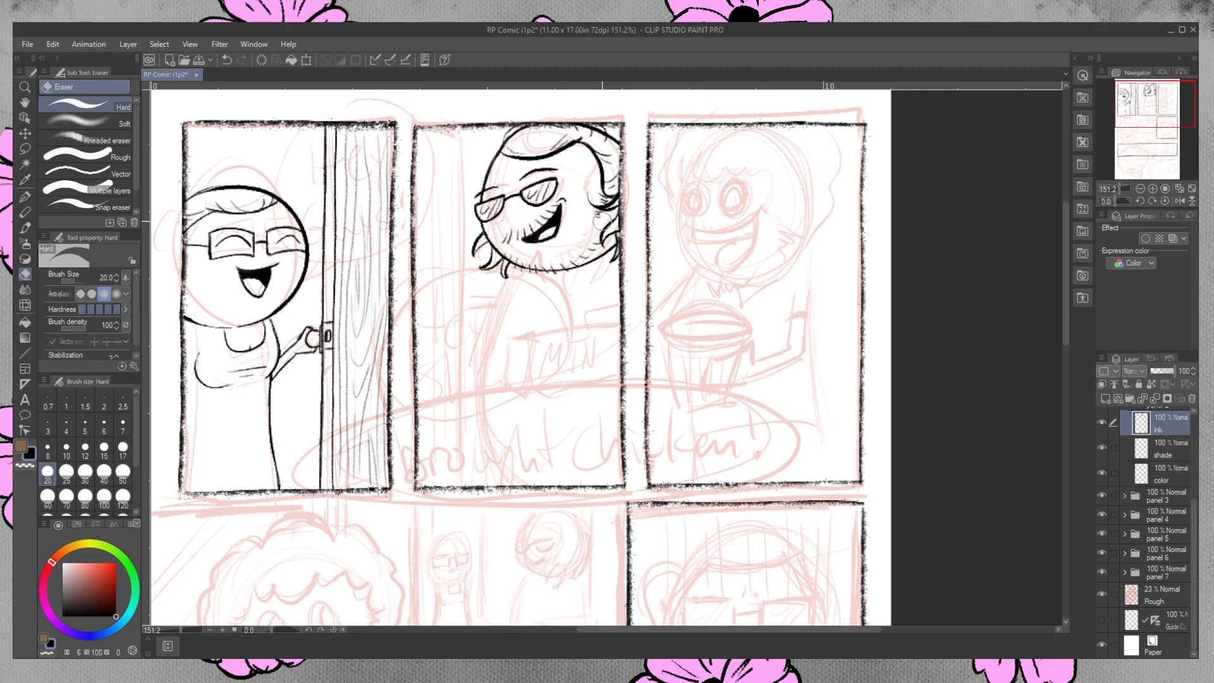
Ink the character's curved belly outline from the chin to the panel's lower border, and the pointed shirt collar beneath the chin.
{"action": "left_click", "coordinate": [26, 196]}
{"action": "mouse_move", "coordinate": [515, 270]}
{"action": "left_mouse_down"}
{"action": "mouse_move", "coordinate": [487, 346]}
{"action": "mouse_move", "coordinate": [504, 482]}
{"action": "left_mouse_up"}
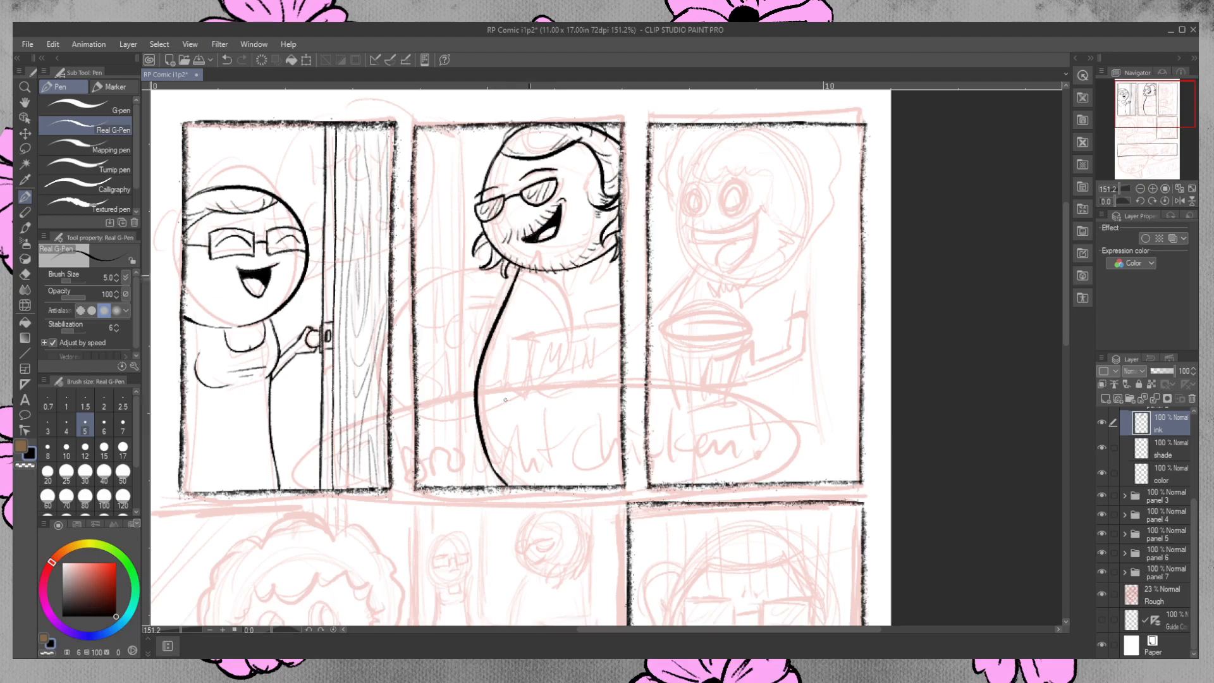
{"action": "left_click_drag", "start_coordinate": [529, 268], "coordinate": [530, 292]}
{"action": "left_click_drag", "start_coordinate": [537, 301], "coordinate": [545, 291]}
{"action": "key", "text": "ctrl+z"}
{"action": "mouse_move", "coordinate": [524, 272]}
{"action": "left_mouse_down"}
{"action": "mouse_move", "coordinate": [525, 291]}
{"action": "mouse_move", "coordinate": [562, 272]}
{"action": "left_mouse_up"}
{"action": "left_click_drag", "start_coordinate": [524, 302], "coordinate": [535, 296]}
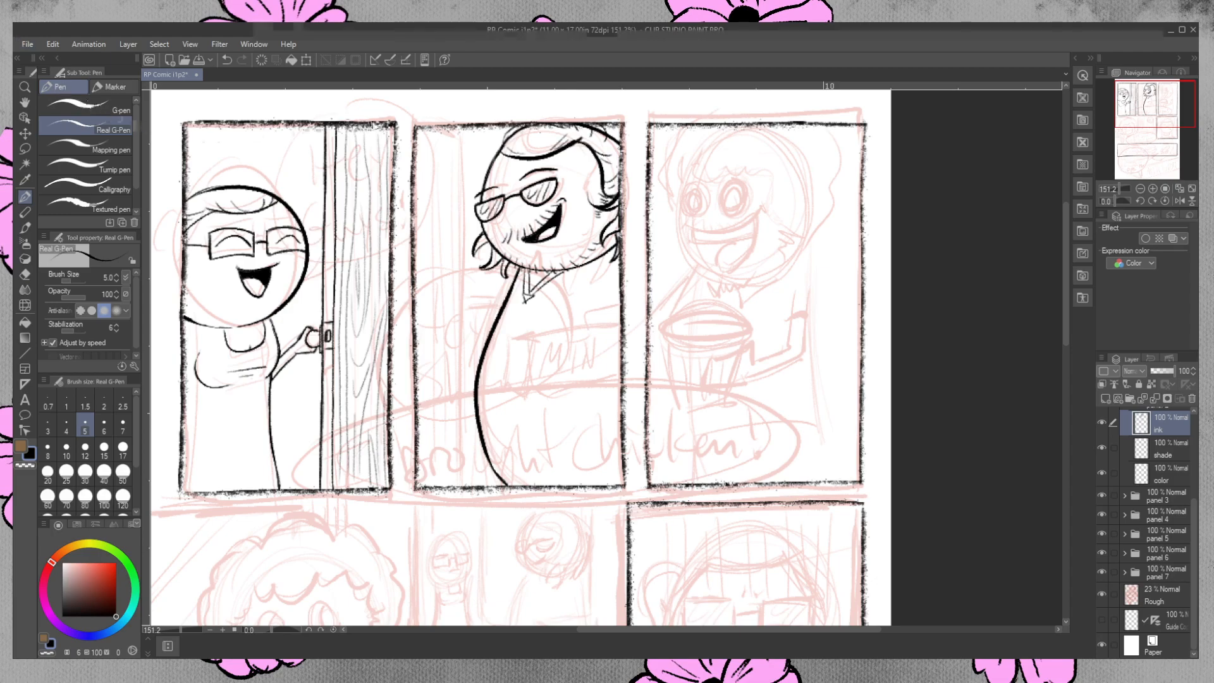
Examine the long-haired character's collar and shirt lettering in Character Concepts.jpg, and return to the comic page.
{"action": "left_click", "coordinate": [503, 335]}
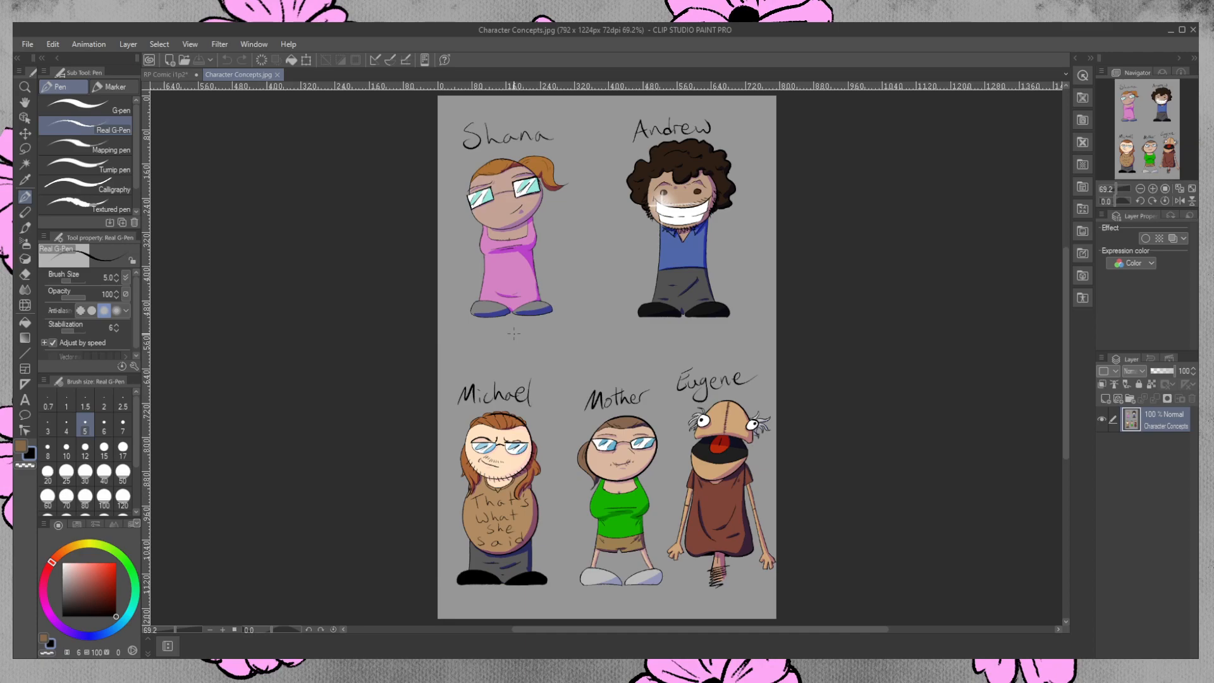
{"action": "left_click", "coordinate": [25, 88]}
{"action": "left_click_drag", "start_coordinate": [483, 518], "coordinate": [548, 469]}
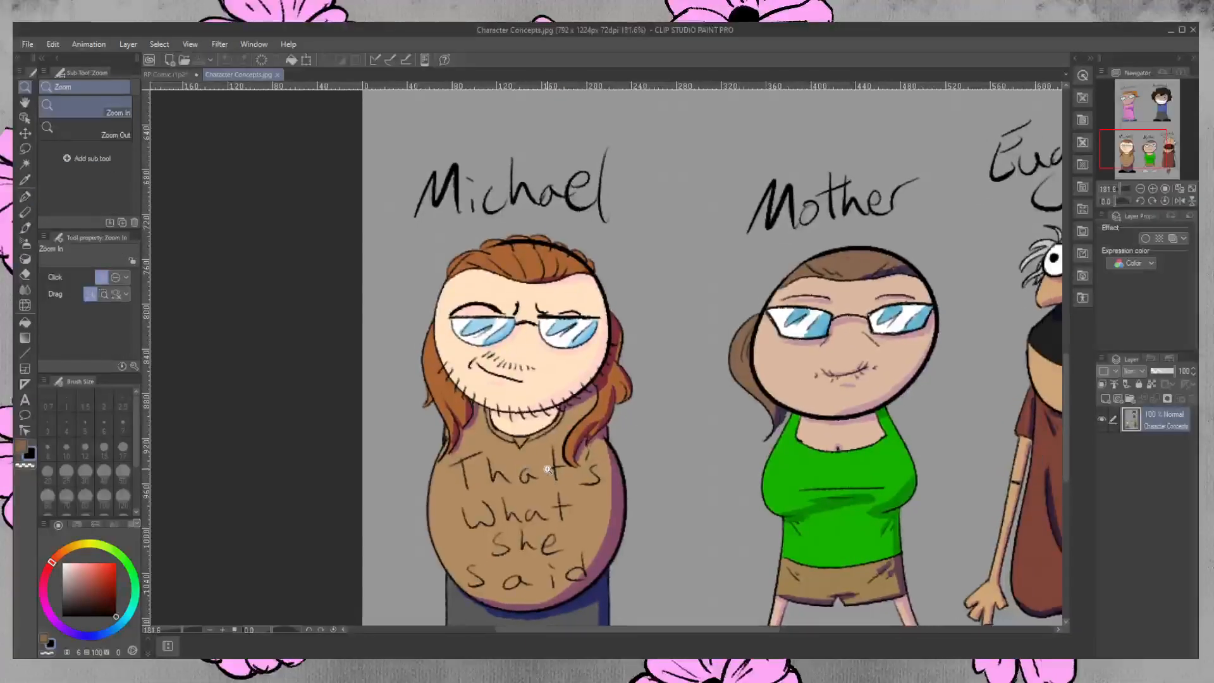
{"action": "scroll", "coordinate": [1064, 373], "scroll_direction": "down", "scroll_amount": 3}
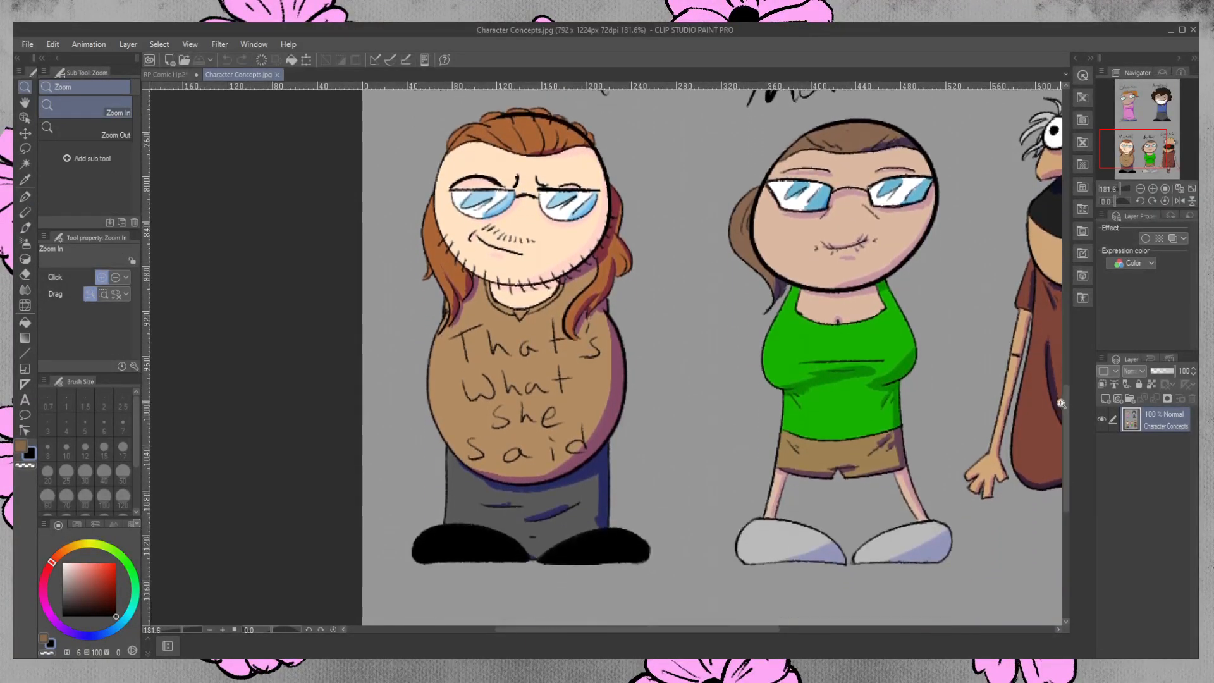
{"action": "left_click", "coordinate": [167, 73]}
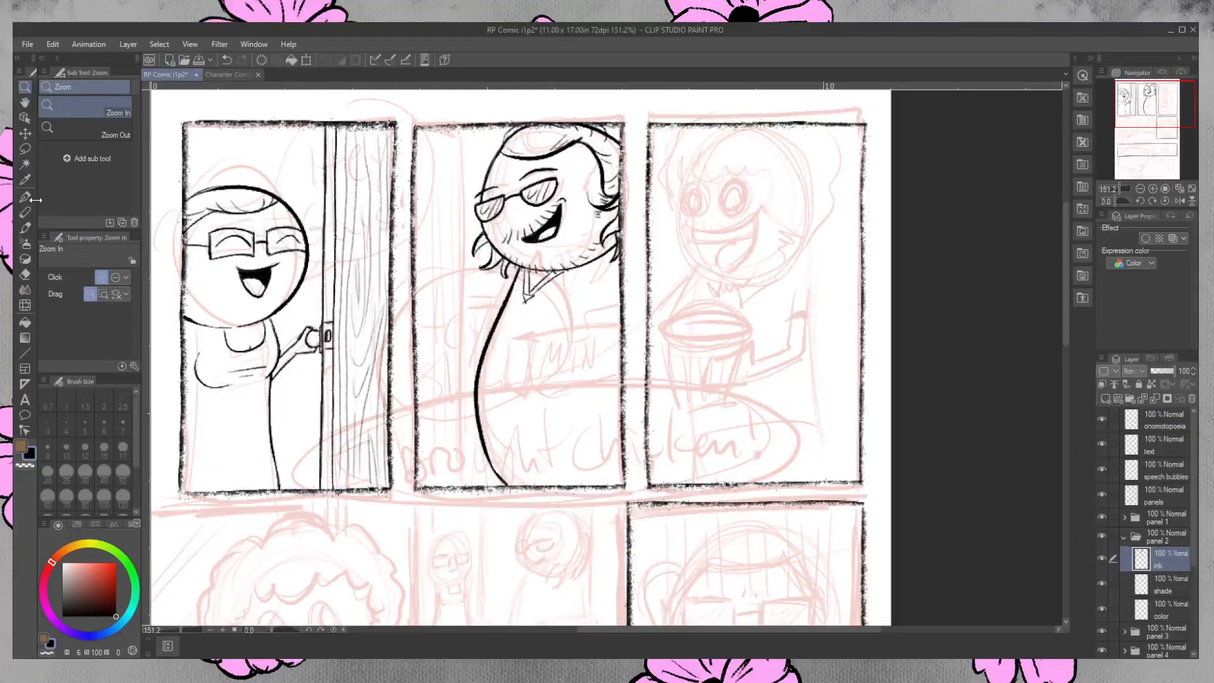
Undo the last collar strokes and ink a rounded double neckline under the second-panel character's chin.
{"action": "left_click", "coordinate": [25, 196]}
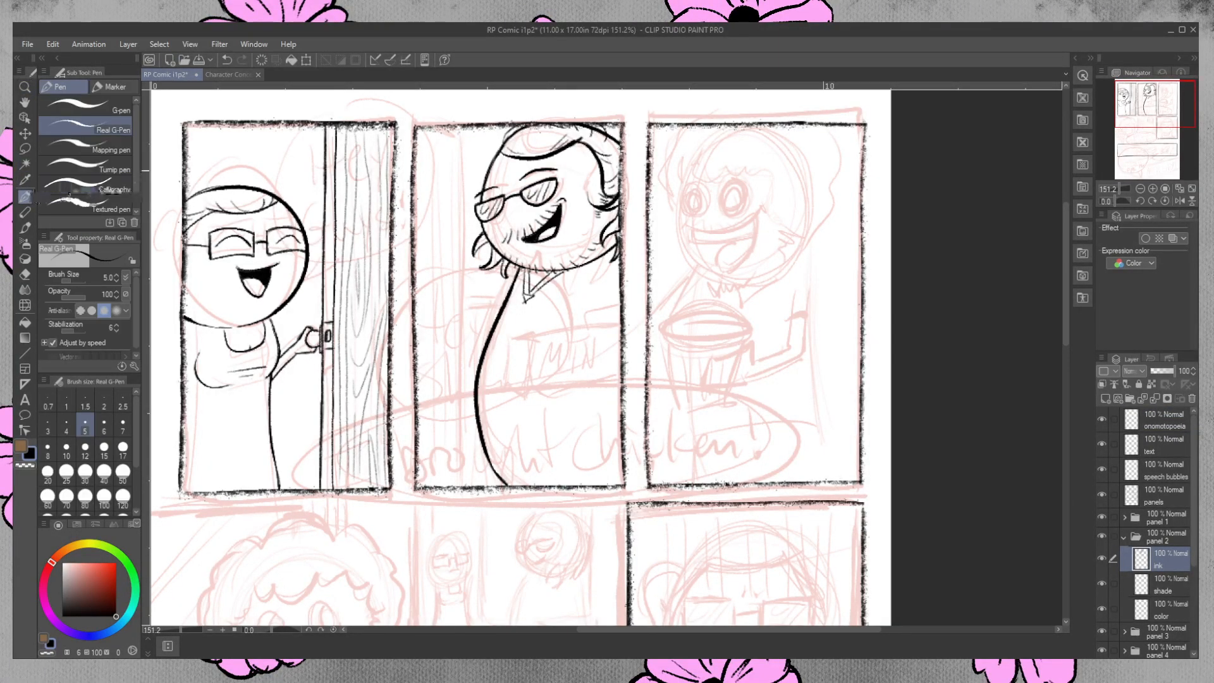
{"action": "key", "text": "ctrl+z"}
{"action": "key", "text": "ctrl+z"}
{"action": "key", "text": "ctrl+z"}
{"action": "key", "text": "ctrl+z"}
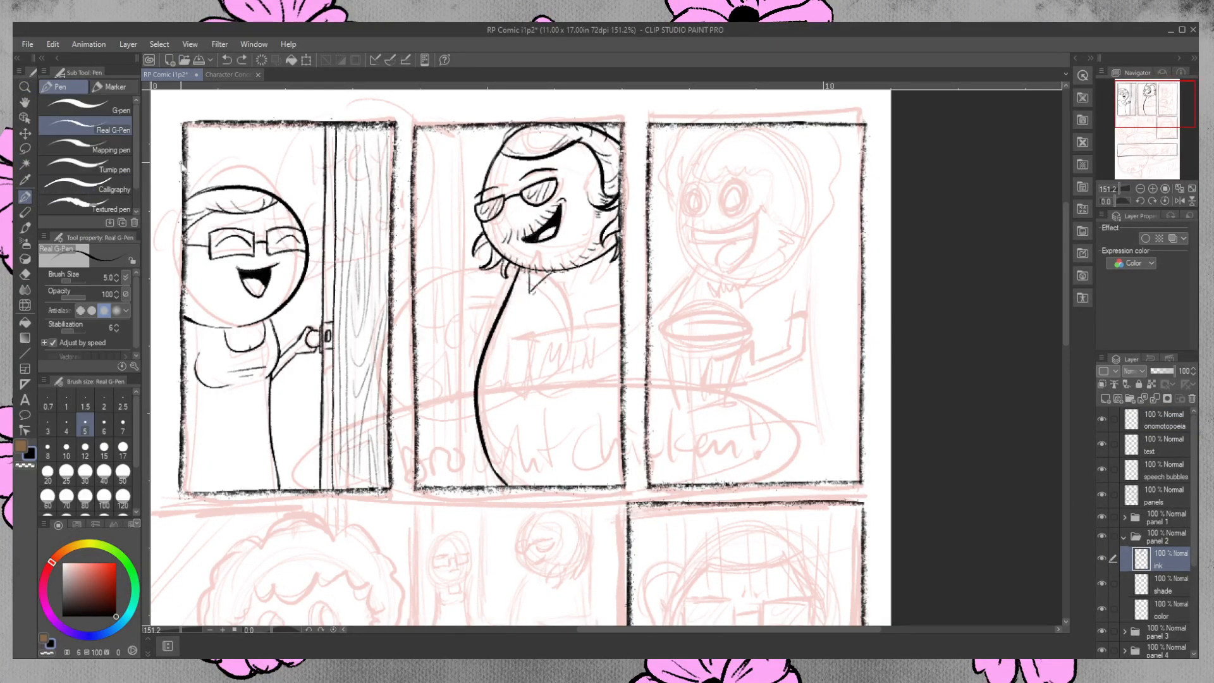
{"action": "left_click_drag", "start_coordinate": [525, 269], "coordinate": [566, 277]}
{"action": "key", "text": "ctrl+z"}
{"action": "mouse_move", "coordinate": [524, 277]}
{"action": "left_mouse_down"}
{"action": "mouse_move", "coordinate": [545, 292]}
{"action": "mouse_move", "coordinate": [577, 269]}
{"action": "mouse_move", "coordinate": [545, 289]}
{"action": "left_mouse_up"}
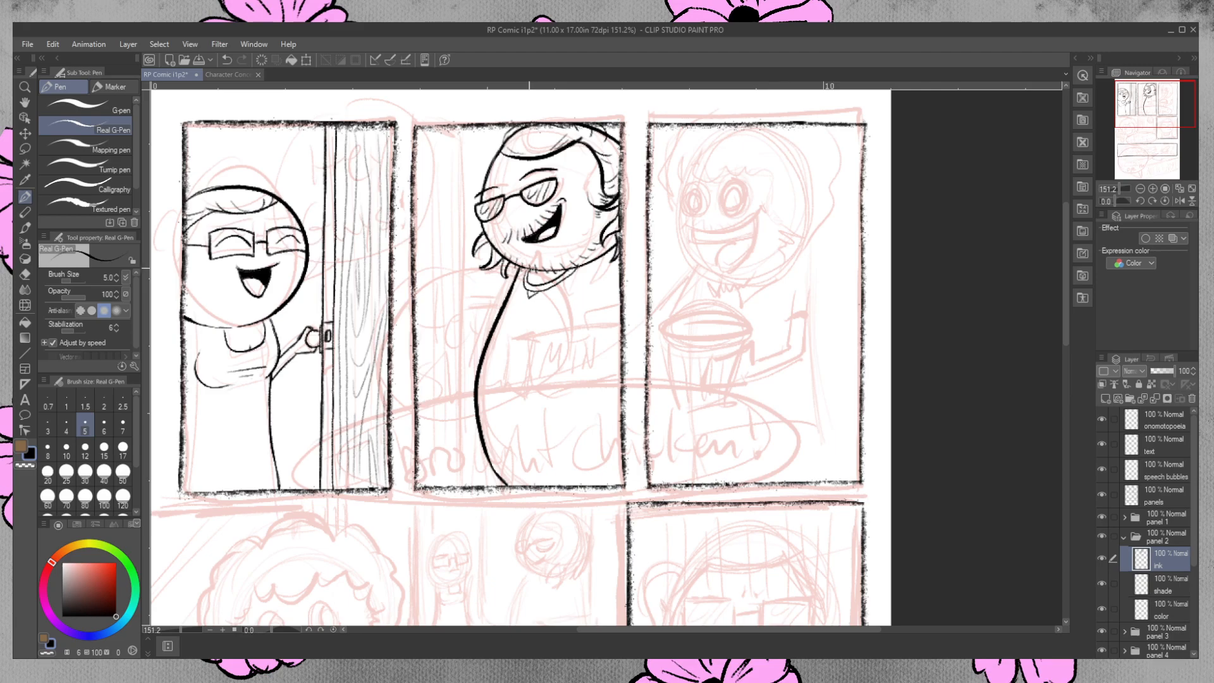
{"action": "left_click_drag", "start_coordinate": [528, 280], "coordinate": [549, 284]}
{"action": "key", "text": "ctrl+z"}
Hand-letter "'S WHAT" across the chest of the second-panel character's shirt.
{"action": "key", "text": "ctrl+z"}
{"action": "mouse_move", "coordinate": [521, 313]}
{"action": "left_mouse_down"}
{"action": "mouse_move", "coordinate": [512, 336]}
{"action": "mouse_move", "coordinate": [529, 310]}
{"action": "left_mouse_up"}
{"action": "left_click_drag", "start_coordinate": [536, 314], "coordinate": [527, 334]}
{"action": "key", "text": "ctrl+z"}
{"action": "key", "text": "ctrl+z"}
{"action": "left_click_drag", "start_coordinate": [518, 315], "coordinate": [504, 335]}
{"action": "left_click_drag", "start_coordinate": [513, 321], "coordinate": [511, 333]}
{"action": "left_click_drag", "start_coordinate": [511, 309], "coordinate": [508, 316]}
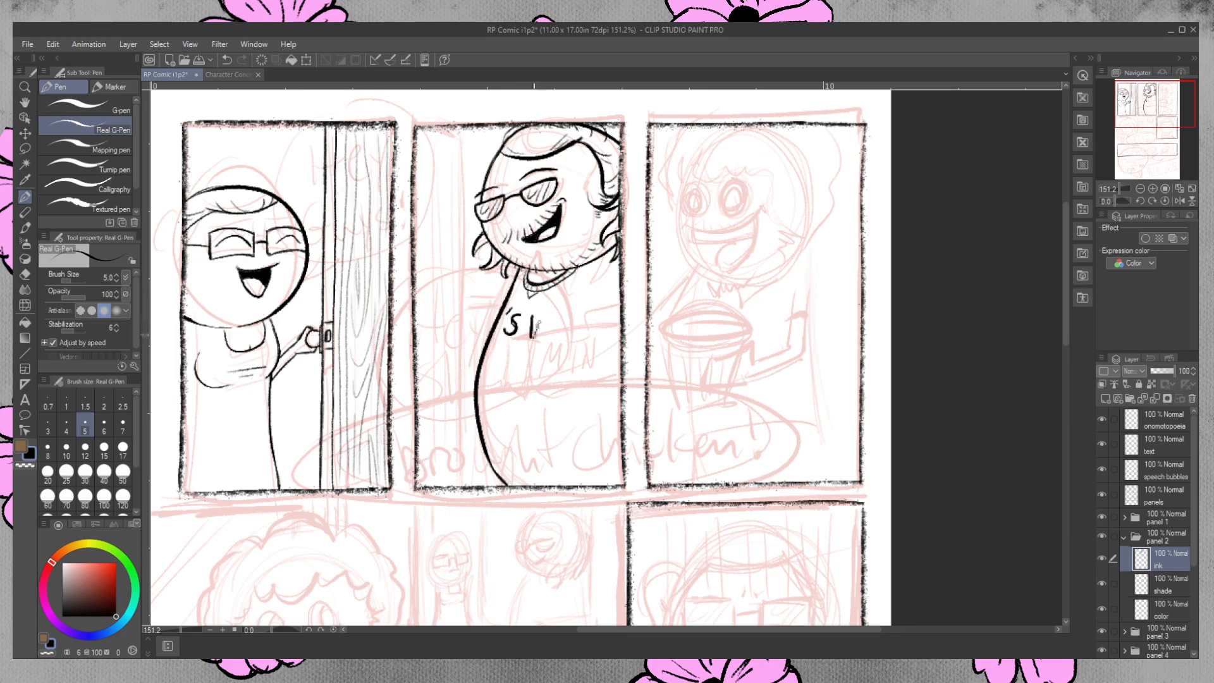
{"action": "left_click_drag", "start_coordinate": [537, 325], "coordinate": [545, 335]}
{"action": "mouse_move", "coordinate": [531, 331]}
{"action": "left_mouse_down"}
{"action": "mouse_move", "coordinate": [557, 335]}
{"action": "mouse_move", "coordinate": [574, 320]}
{"action": "mouse_move", "coordinate": [575, 334]}
{"action": "mouse_move", "coordinate": [593, 318]}
{"action": "mouse_move", "coordinate": [594, 330]}
{"action": "mouse_move", "coordinate": [598, 306]}
{"action": "mouse_move", "coordinate": [593, 328]}
{"action": "left_mouse_up"}
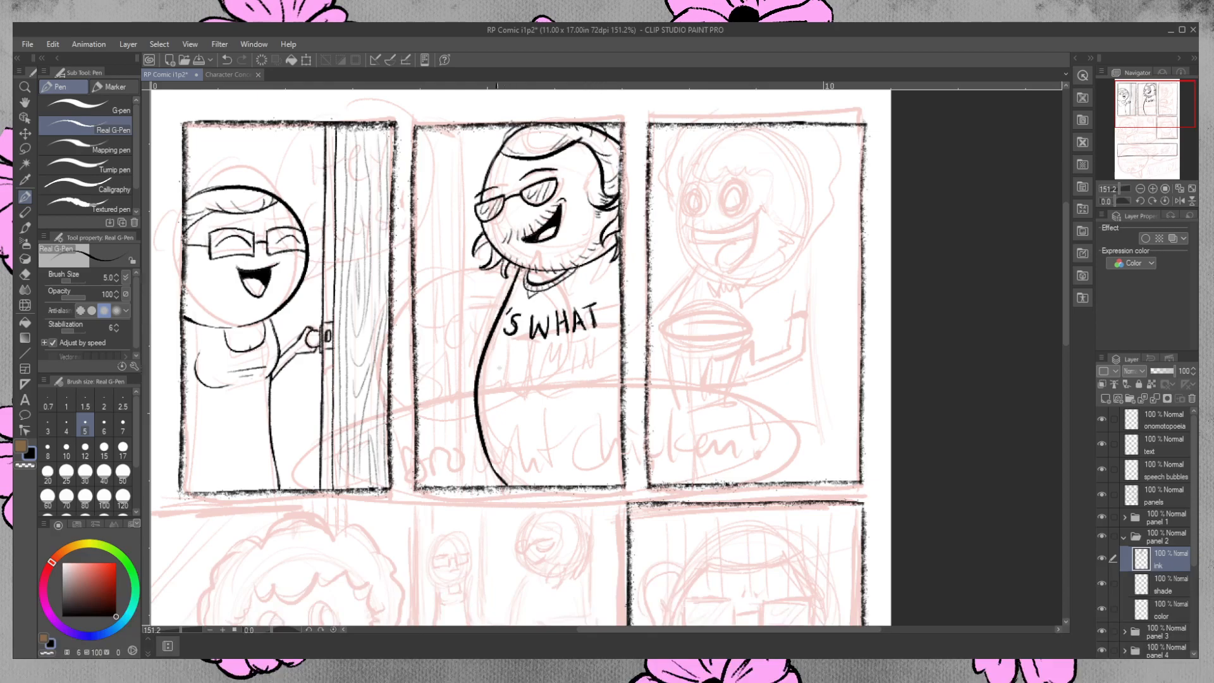
Hand-letter "SHE" on the shirt below "'S WHAT", starting at the belly outline.
{"action": "mouse_move", "coordinate": [498, 340]}
{"action": "left_mouse_down"}
{"action": "mouse_move", "coordinate": [484, 358]}
{"action": "mouse_move", "coordinate": [495, 341]}
{"action": "mouse_move", "coordinate": [498, 366]}
{"action": "mouse_move", "coordinate": [513, 369]}
{"action": "mouse_move", "coordinate": [514, 358]}
{"action": "mouse_move", "coordinate": [513, 371]}
{"action": "mouse_move", "coordinate": [528, 371]}
{"action": "left_mouse_up"}
{"action": "key", "text": "ctrl+z"}
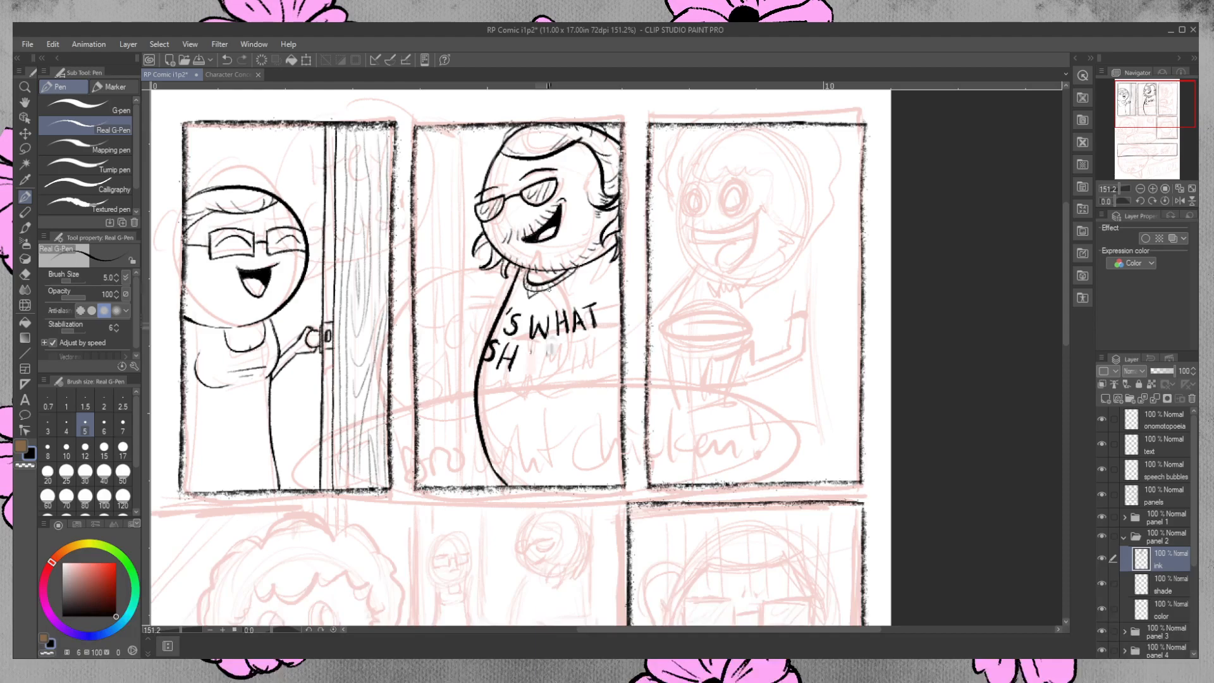
{"action": "mouse_move", "coordinate": [526, 356]}
{"action": "left_mouse_down"}
{"action": "mouse_move", "coordinate": [522, 370]}
{"action": "mouse_move", "coordinate": [538, 371]}
{"action": "mouse_move", "coordinate": [537, 349]}
{"action": "left_mouse_up"}
Touch up the shirt lettering by erasing stray ink around the S of "'S WHAT".
{"action": "key", "text": "e"}
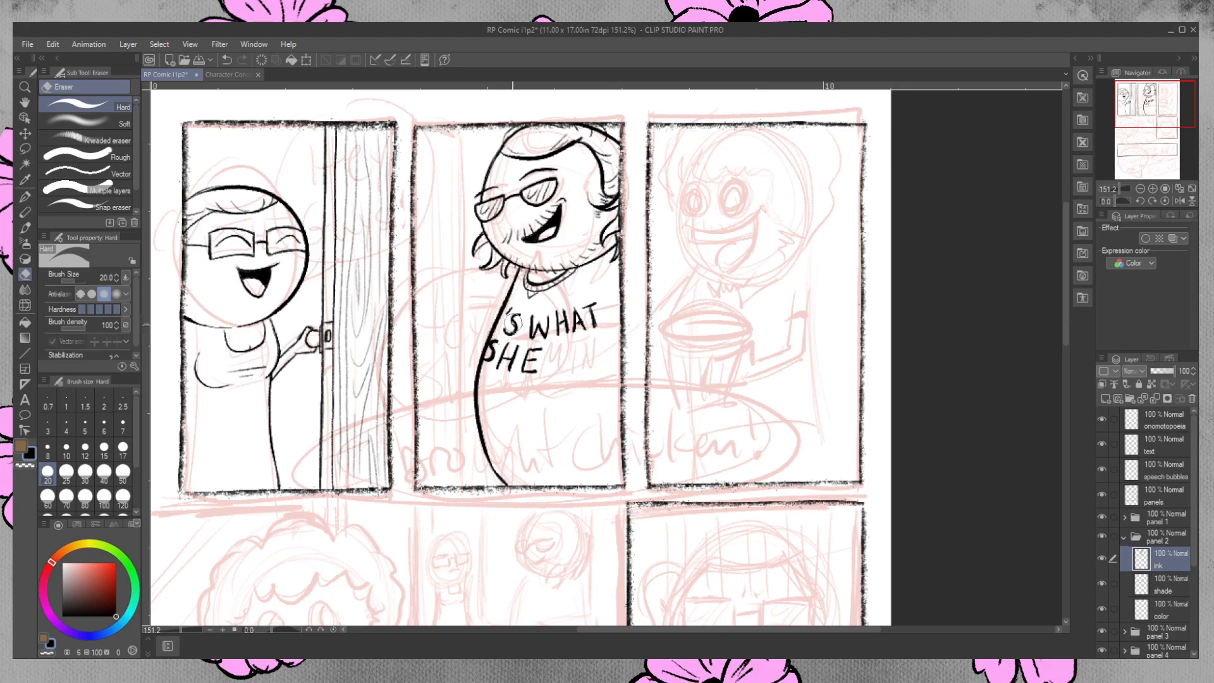
{"action": "key", "text": "p"}
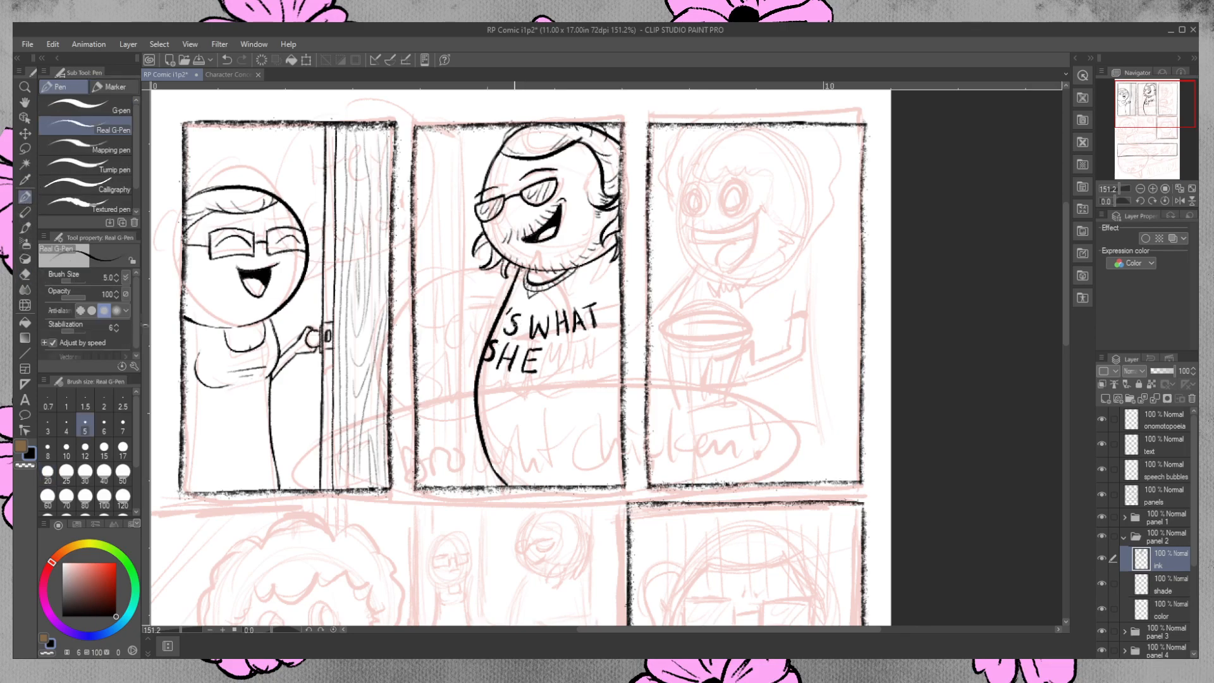
{"action": "left_click", "coordinate": [26, 274]}
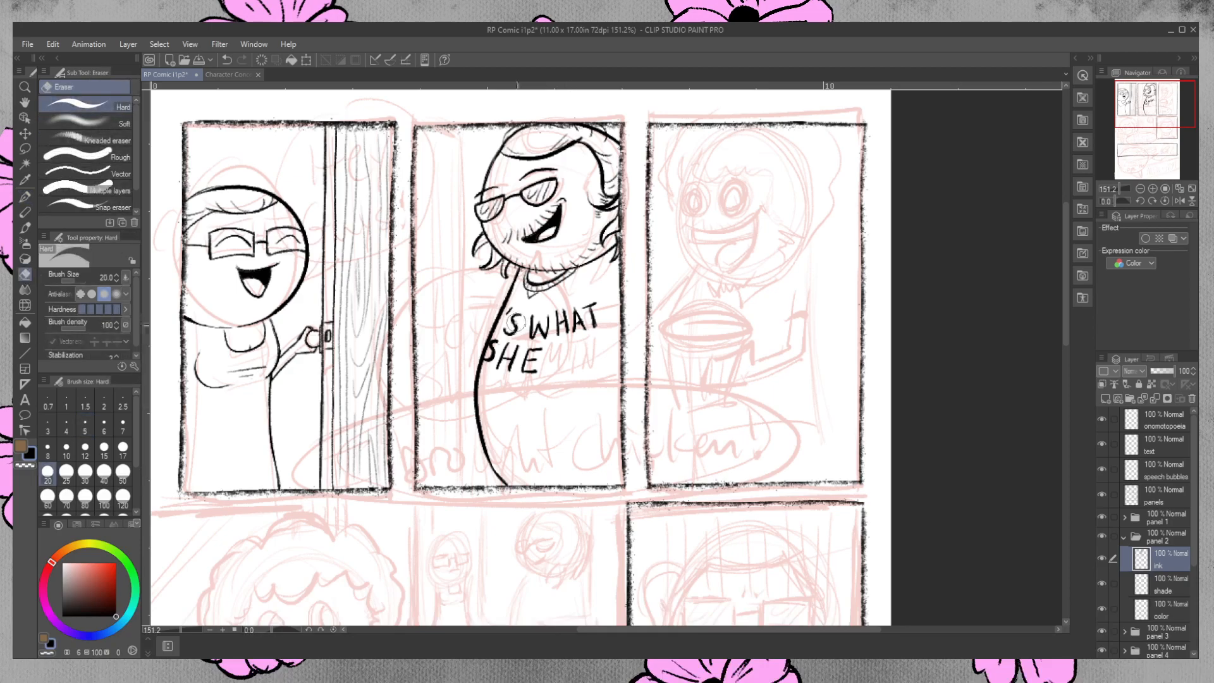
{"action": "key", "text": "ctrl+z"}
{"action": "left_click_drag", "start_coordinate": [520, 325], "coordinate": [523, 329]}
{"action": "left_click", "coordinate": [26, 197]}
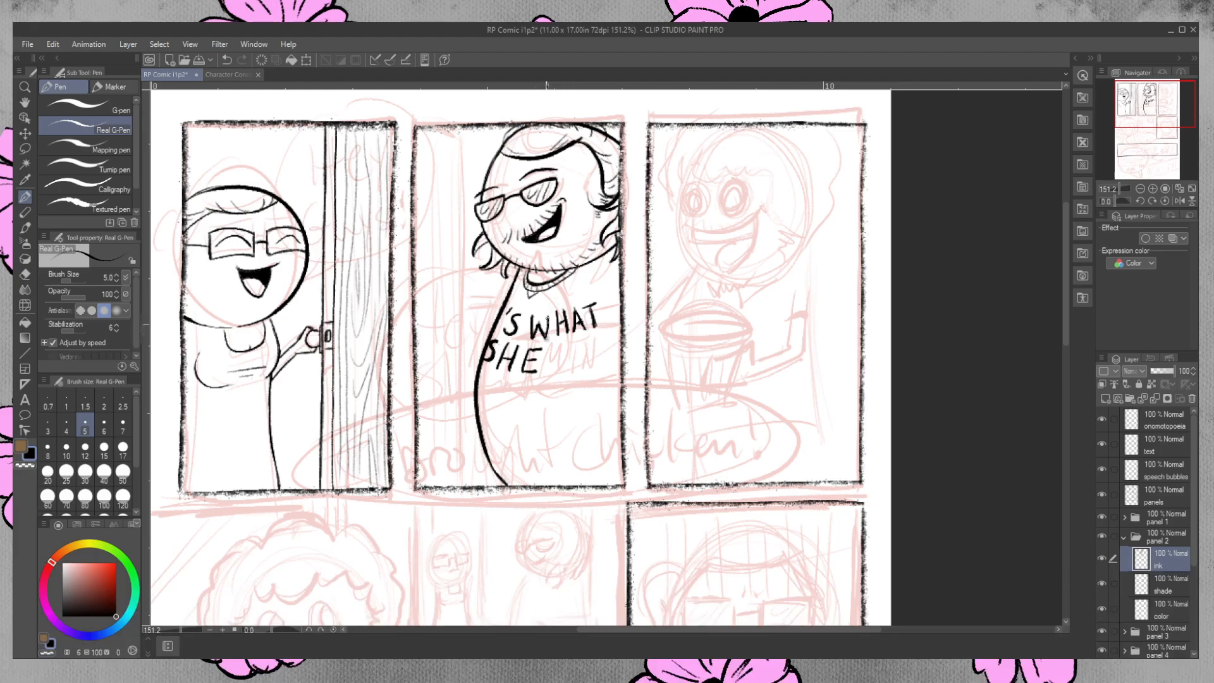
{"action": "key", "text": "e"}
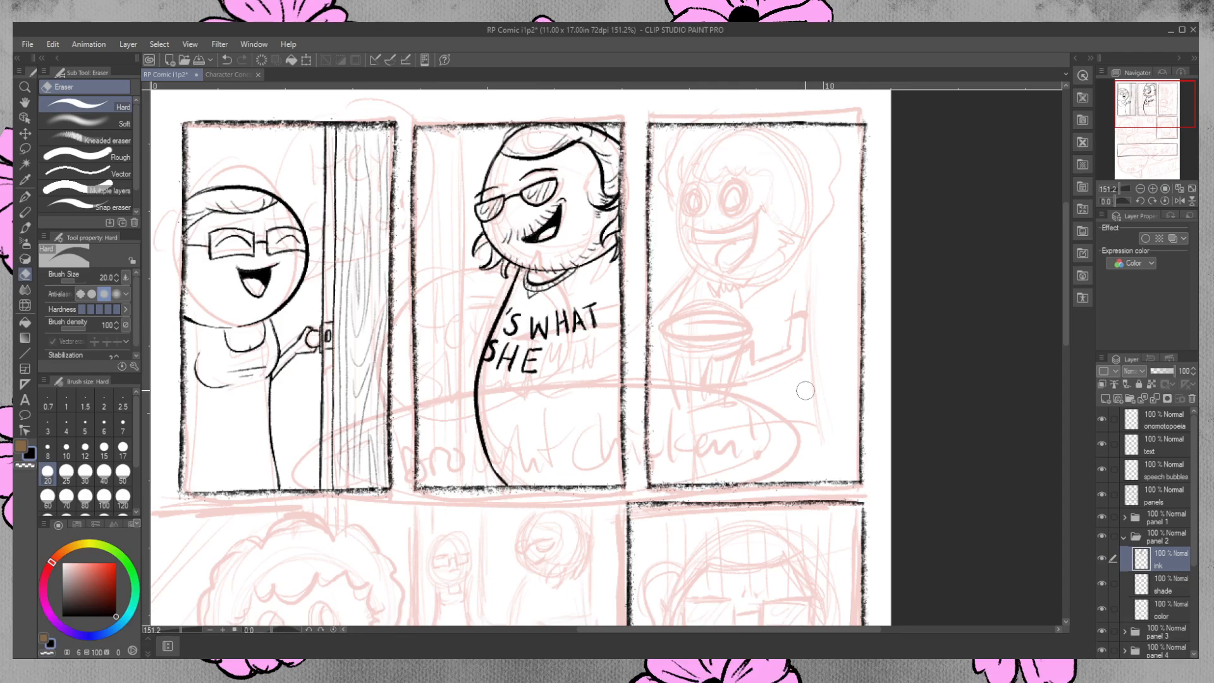
{"action": "left_click", "coordinate": [25, 196]}
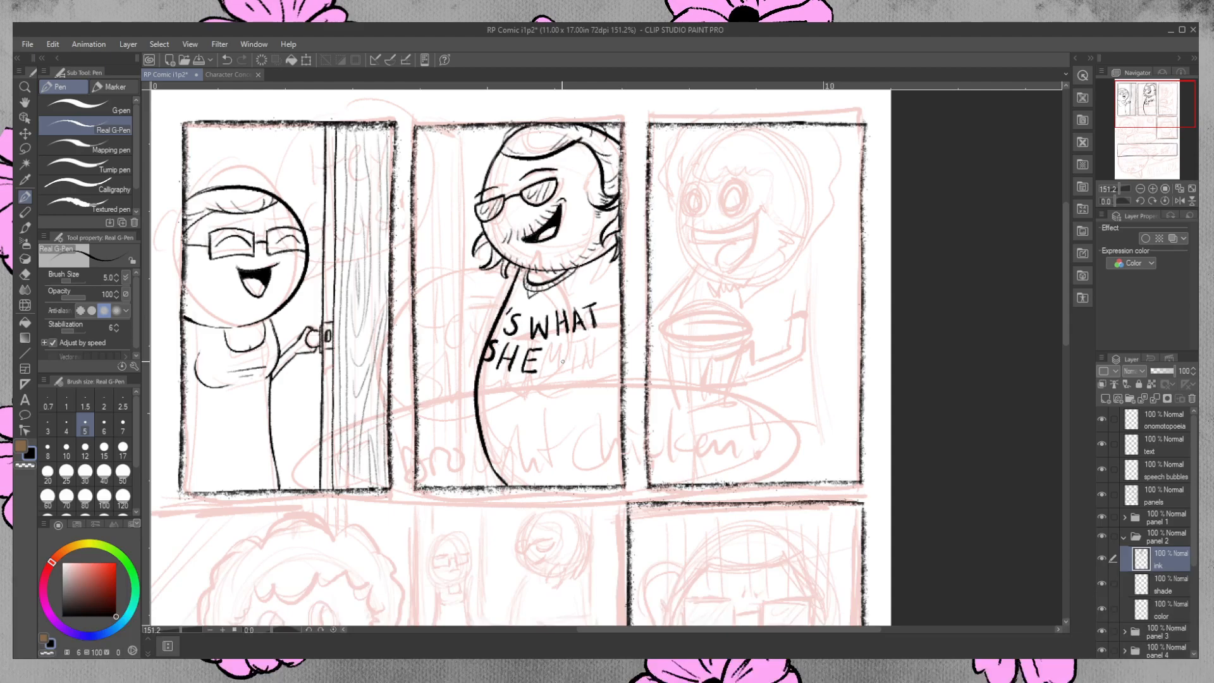
{"action": "key", "text": "e"}
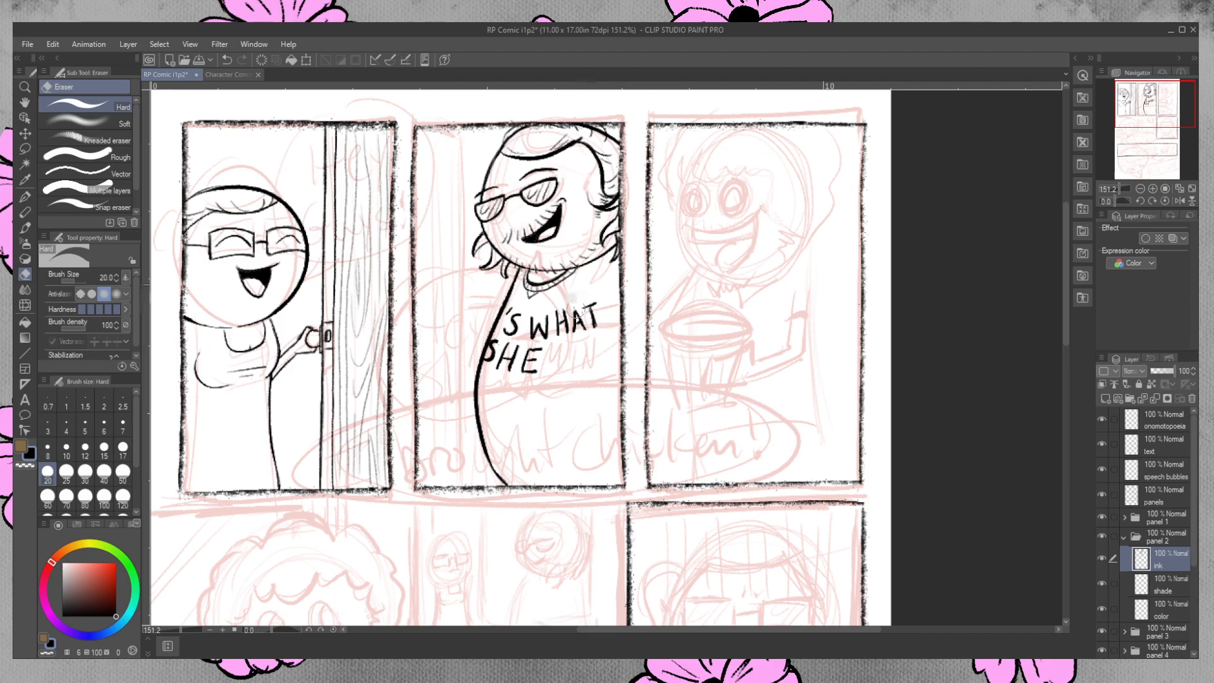
Retouch the ink on the T of "WHAT" in the second-panel character's shirt lettering.
{"action": "left_click", "coordinate": [26, 198]}
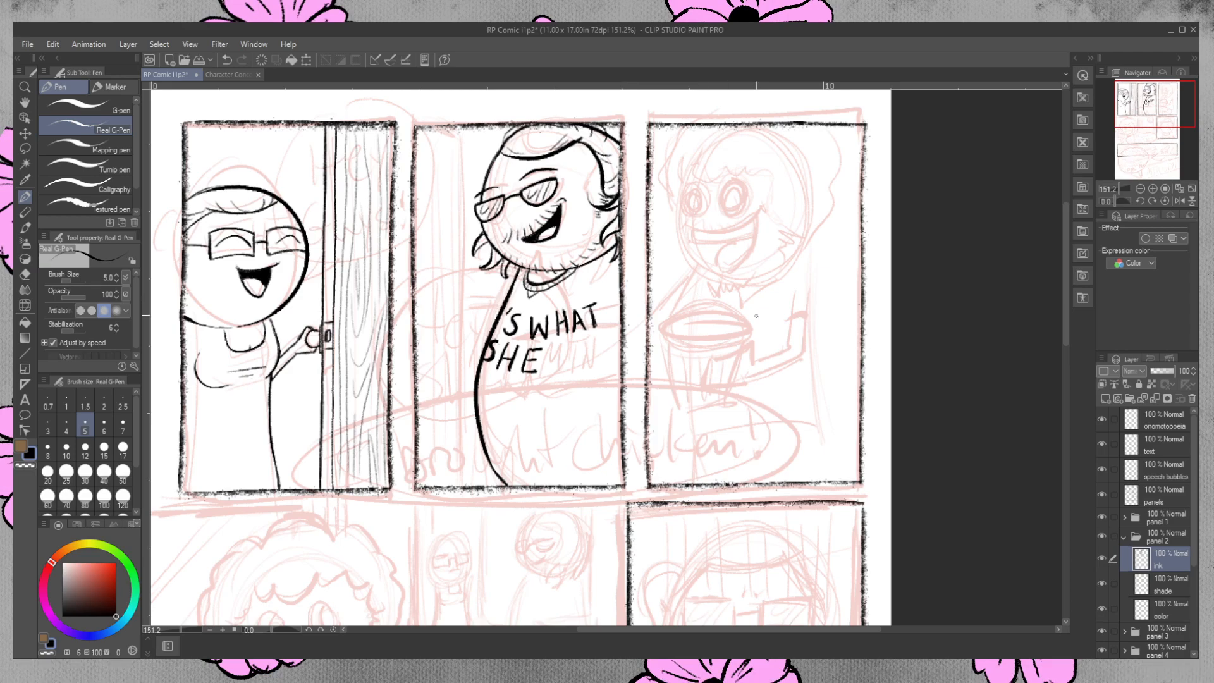
{"action": "key", "text": "e"}
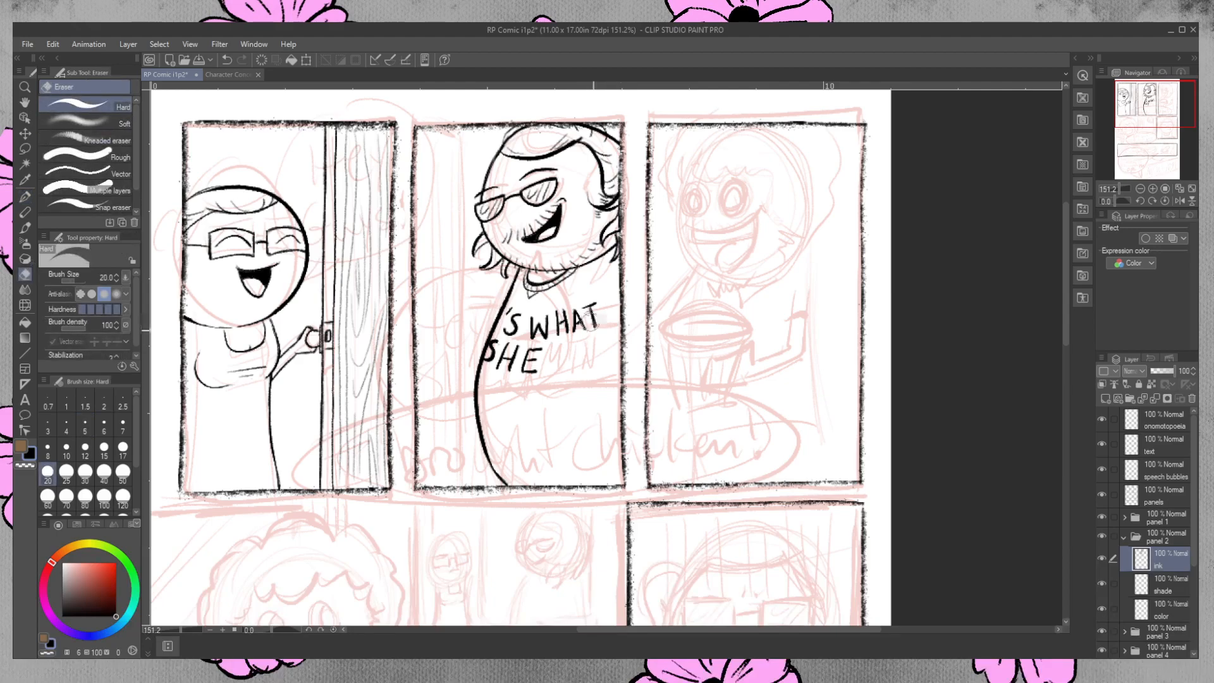
{"action": "left_click", "coordinate": [24, 196]}
{"action": "left_click_drag", "start_coordinate": [582, 309], "coordinate": [599, 304]}
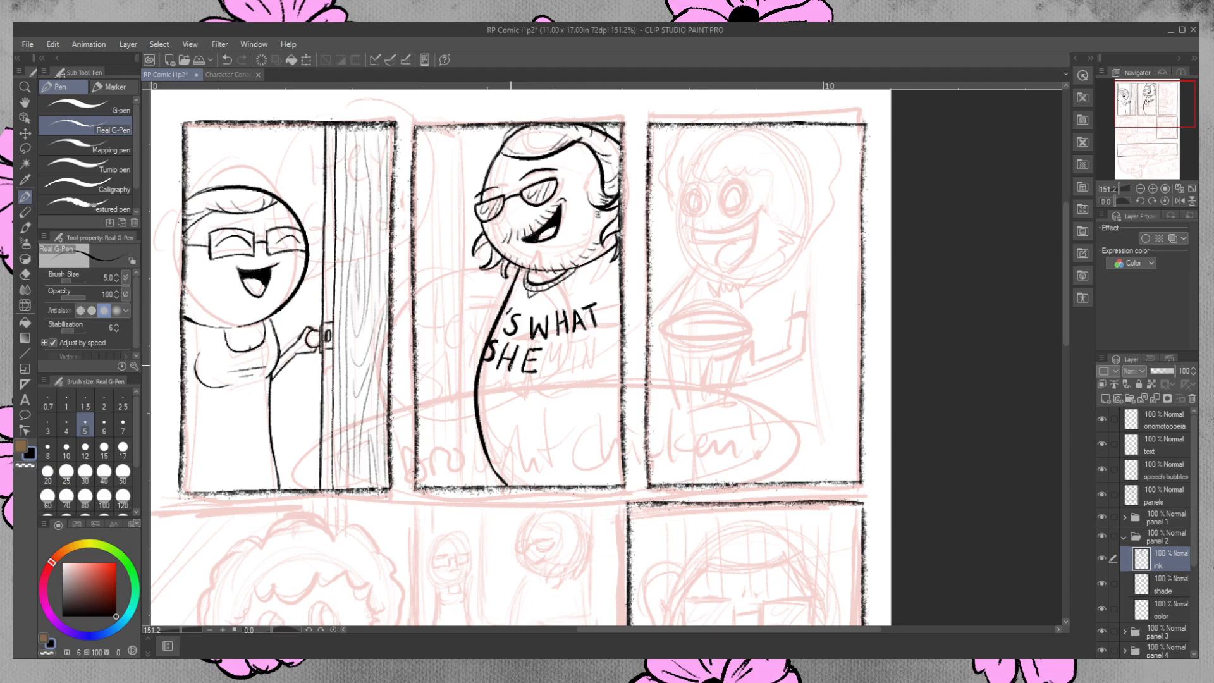
{"action": "key", "text": "e"}
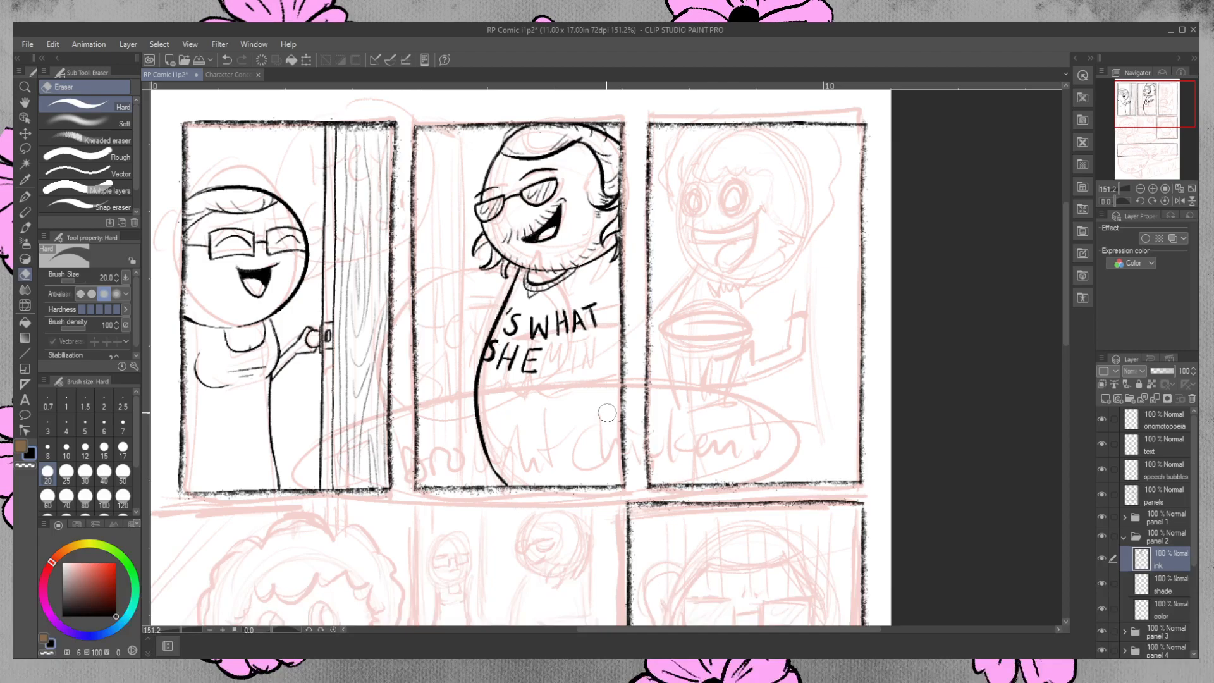
Hand-letter "SAID" on the shirt below "SHE" and ink thin fold lines beneath "WHAT".
{"action": "left_click", "coordinate": [24, 197]}
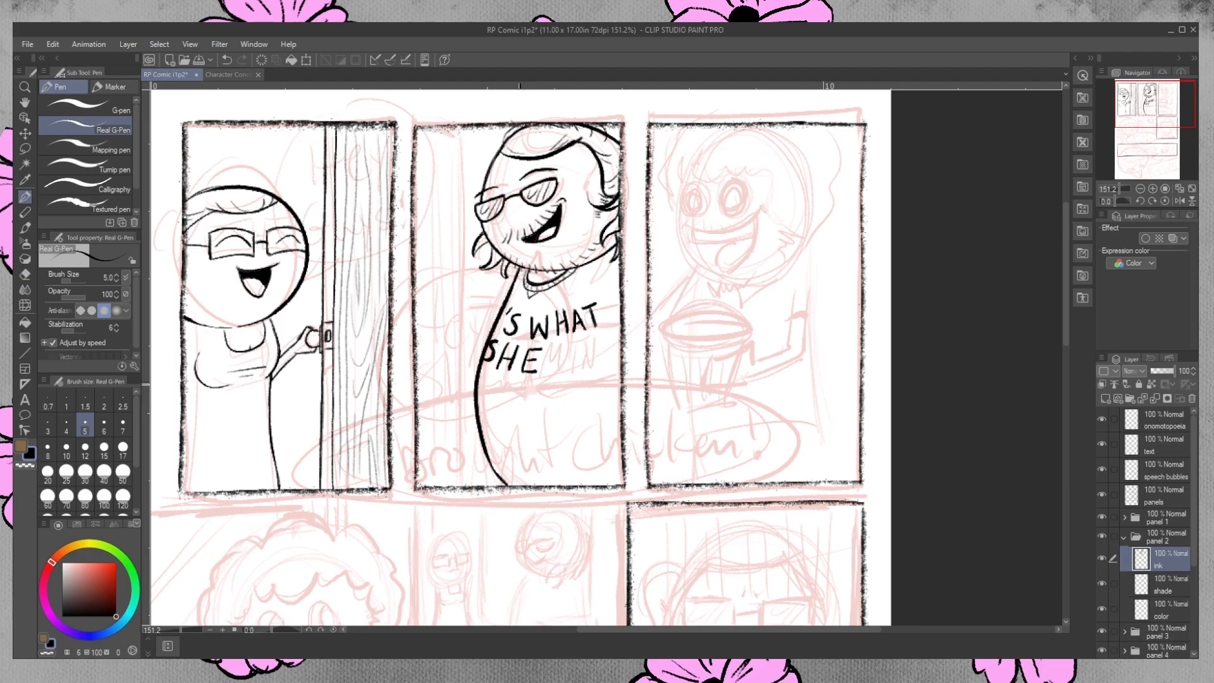
{"action": "mouse_move", "coordinate": [518, 380]}
{"action": "left_mouse_down"}
{"action": "mouse_move", "coordinate": [497, 380]}
{"action": "mouse_move", "coordinate": [488, 404]}
{"action": "left_mouse_up"}
{"action": "left_click_drag", "start_coordinate": [495, 395], "coordinate": [504, 394]}
{"action": "mouse_move", "coordinate": [530, 383]}
{"action": "left_mouse_down"}
{"action": "mouse_move", "coordinate": [528, 408]}
{"action": "mouse_move", "coordinate": [530, 383]}
{"action": "mouse_move", "coordinate": [545, 388]}
{"action": "mouse_move", "coordinate": [528, 407]}
{"action": "mouse_move", "coordinate": [549, 391]}
{"action": "mouse_move", "coordinate": [533, 381]}
{"action": "left_mouse_up"}
{"action": "key", "text": "ctrl+z"}
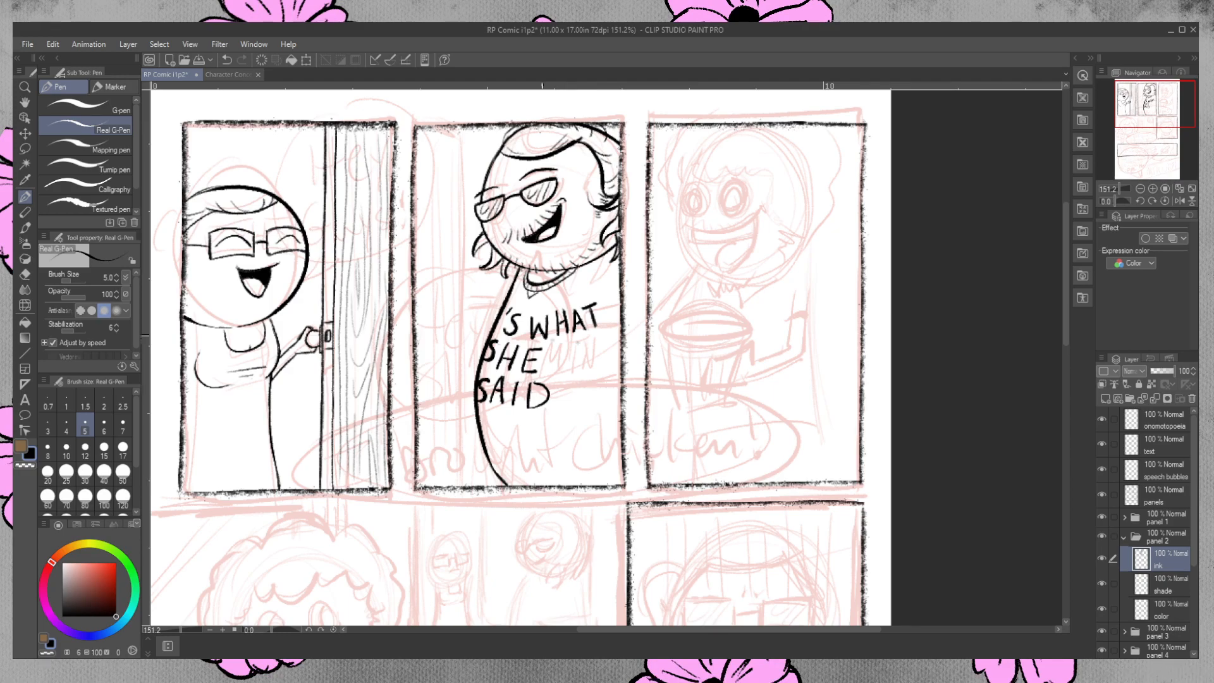
{"action": "mouse_move", "coordinate": [550, 336]}
{"action": "left_mouse_down"}
{"action": "mouse_move", "coordinate": [591, 343]}
{"action": "mouse_move", "coordinate": [577, 339]}
{"action": "mouse_move", "coordinate": [609, 332]}
{"action": "left_mouse_up"}
{"action": "left_click_drag", "start_coordinate": [460, 138], "coordinate": [456, 275]}
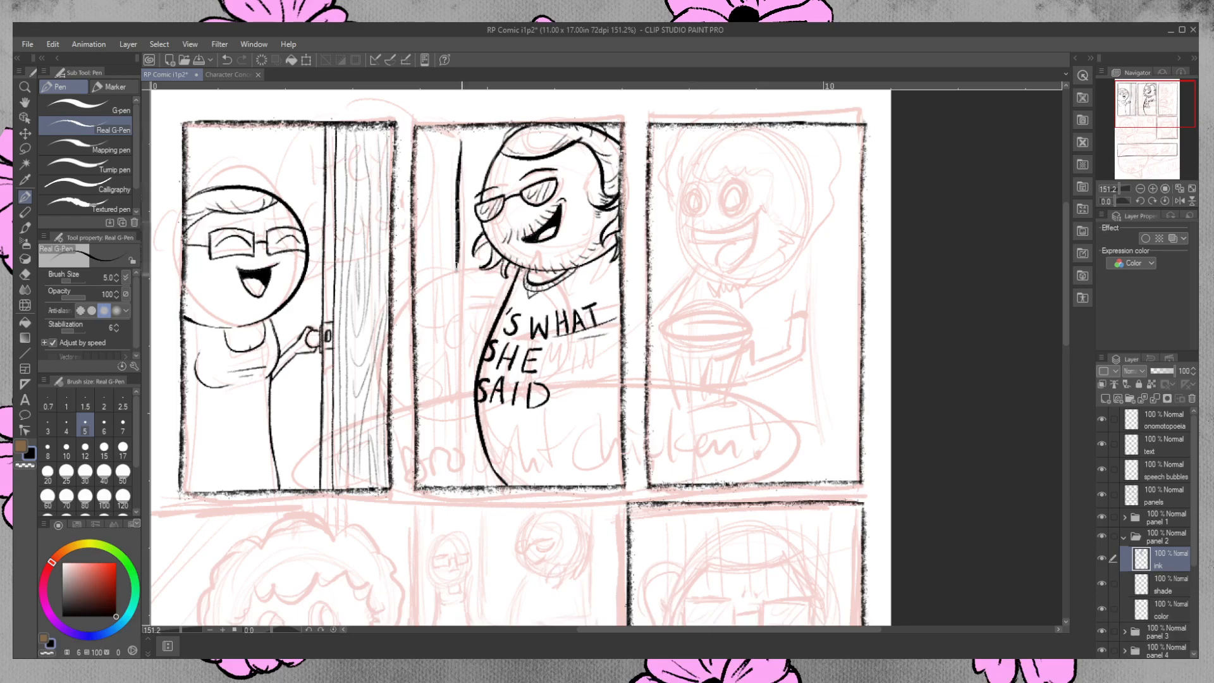
{"action": "key", "text": "ctrl+z"}
{"action": "left_click_drag", "start_coordinate": [460, 138], "coordinate": [453, 486]}
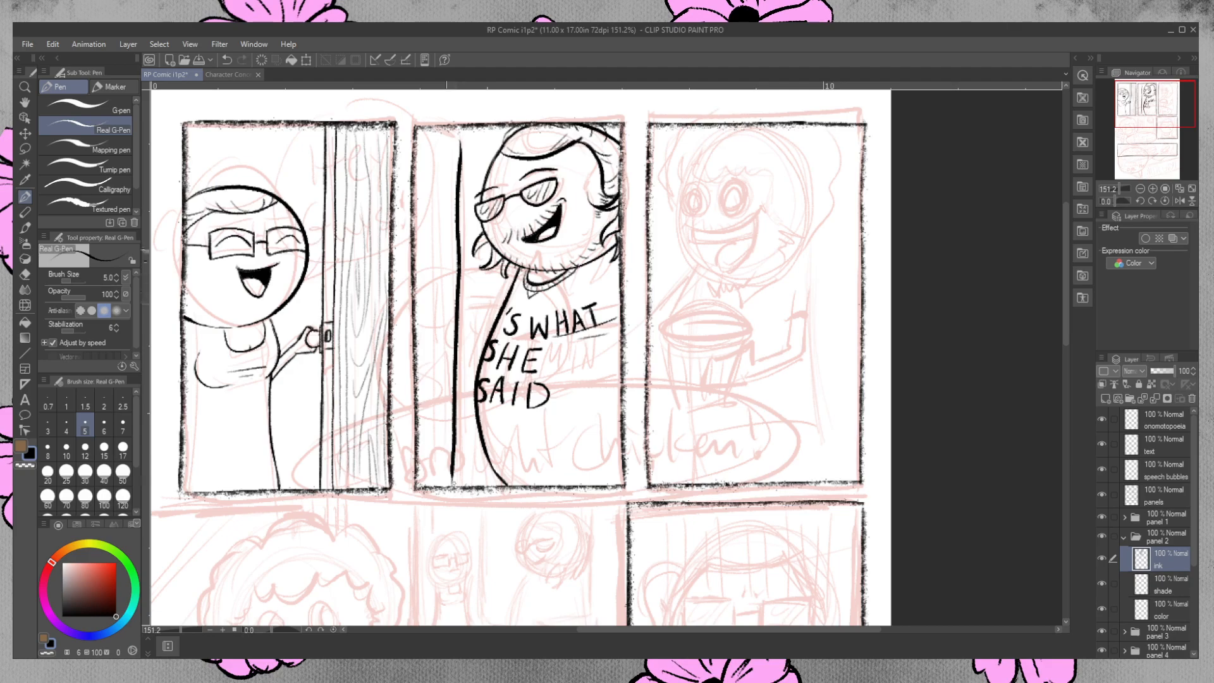
{"action": "key", "text": "ctrl+z"}
{"action": "left_click_drag", "start_coordinate": [461, 142], "coordinate": [452, 364]}
{"action": "key", "text": "ctrl+z"}
Ink the open door's long vertical edge beside the second-panel character and erase excess ink at its lower end.
{"action": "left_click_drag", "start_coordinate": [461, 146], "coordinate": [454, 486]}
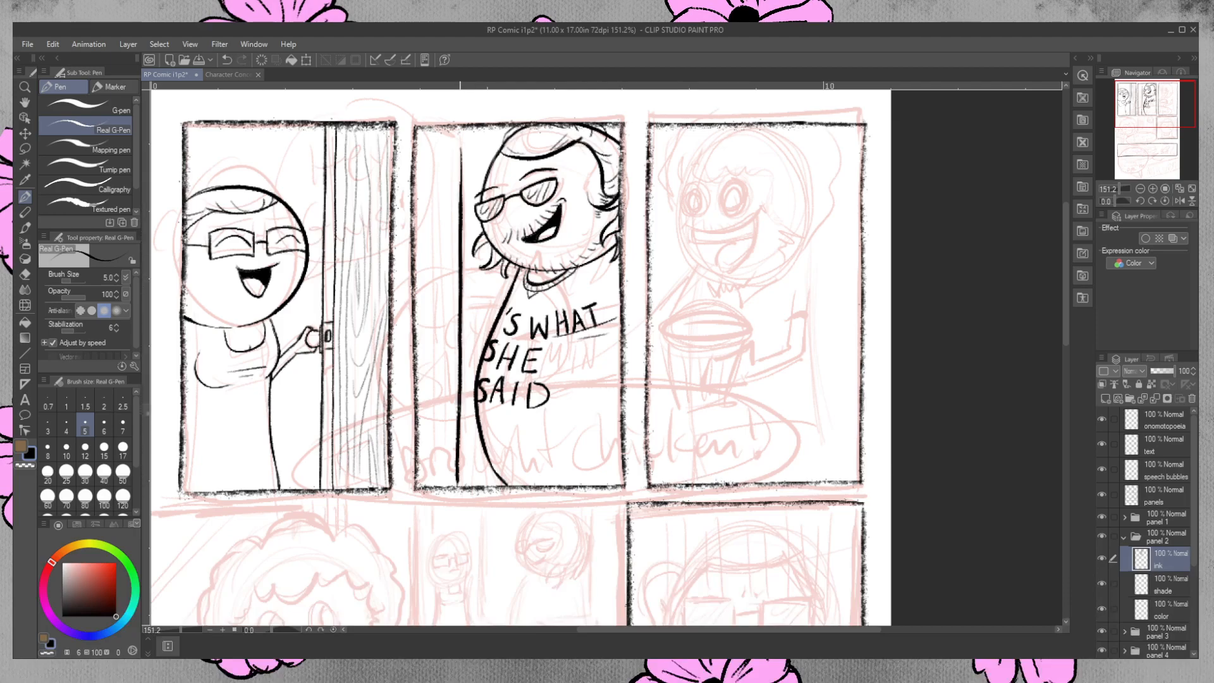
{"action": "left_click_drag", "start_coordinate": [460, 411], "coordinate": [461, 478]}
{"action": "left_click", "coordinate": [25, 274]}
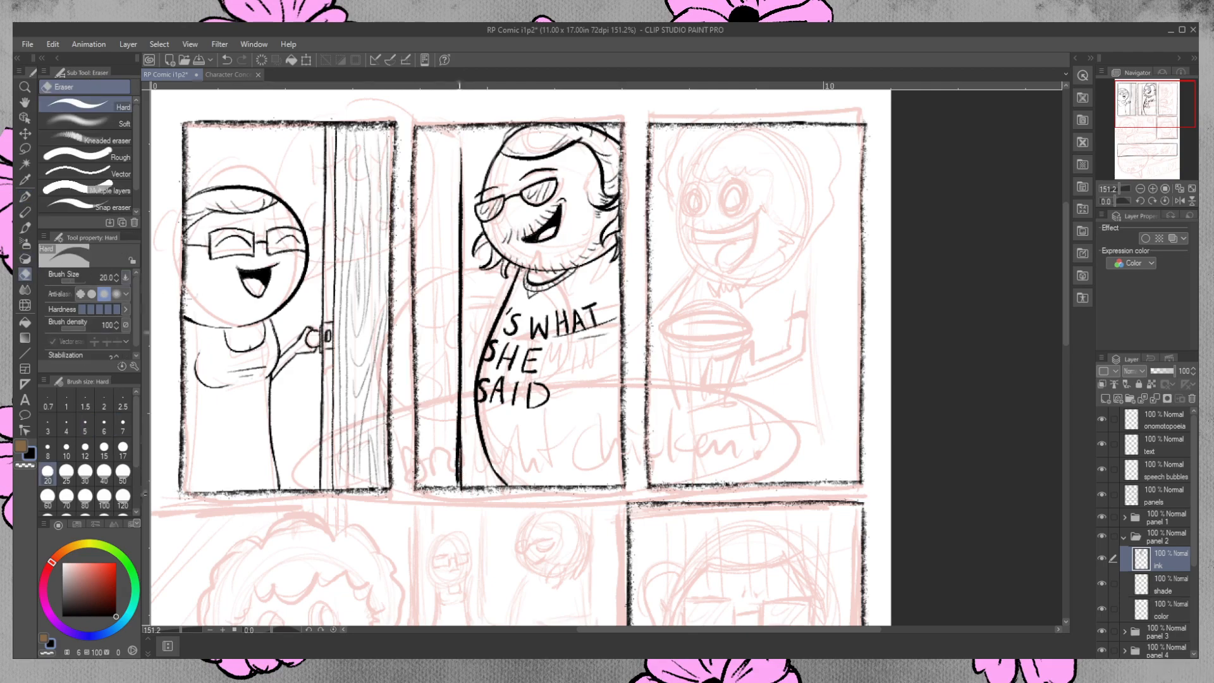
{"action": "left_click_drag", "start_coordinate": [463, 494], "coordinate": [466, 495]}
{"action": "left_click_drag", "start_coordinate": [455, 433], "coordinate": [463, 491]}
Ink the door's slanted top edge from the second panel's upper left corner to the vertical door edge.
{"action": "left_click", "coordinate": [25, 197]}
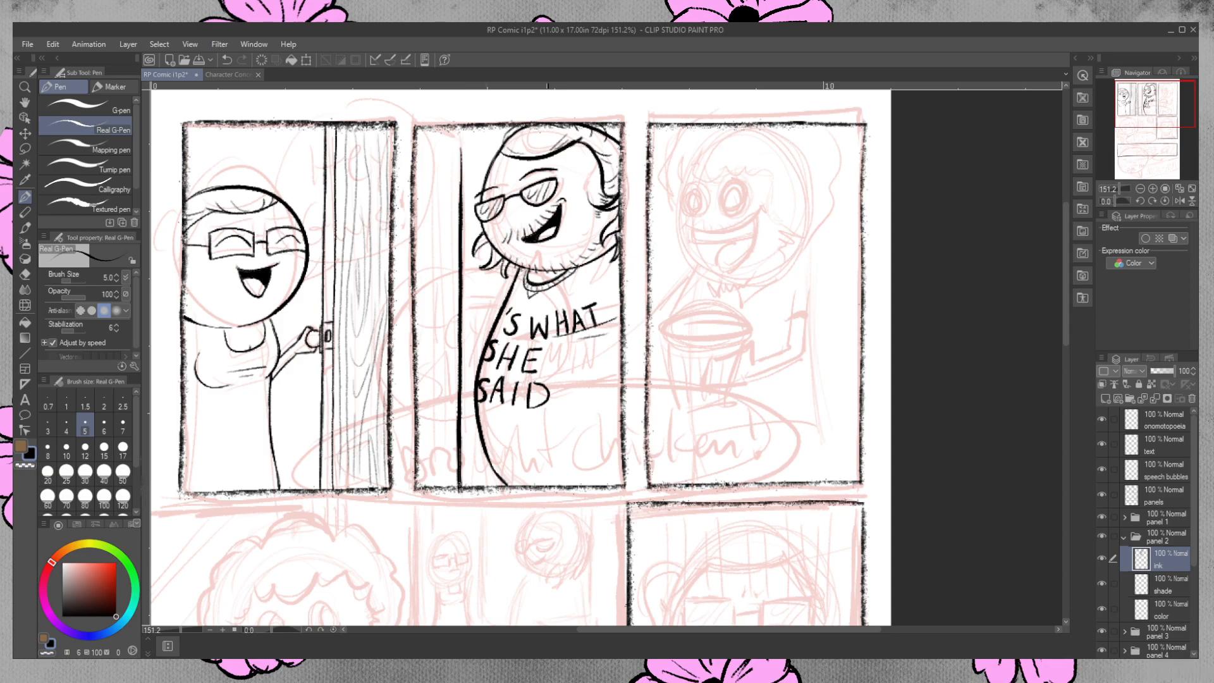
{"action": "left_click", "coordinate": [25, 274]}
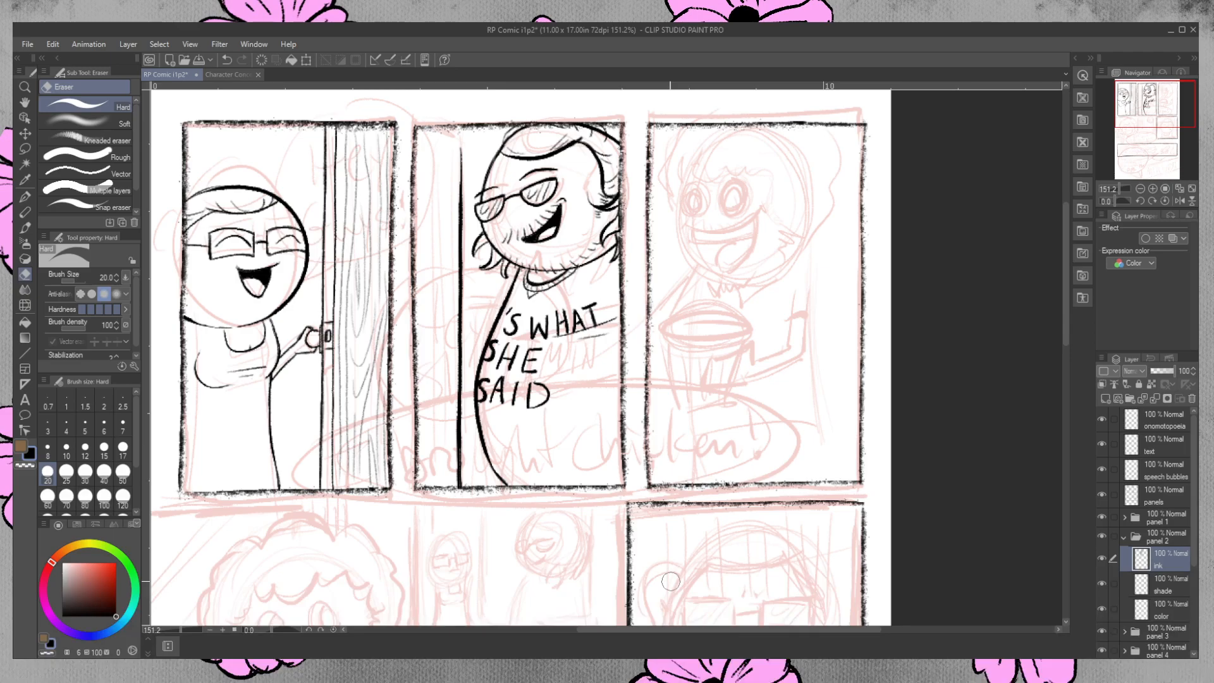
{"action": "key", "text": "p"}
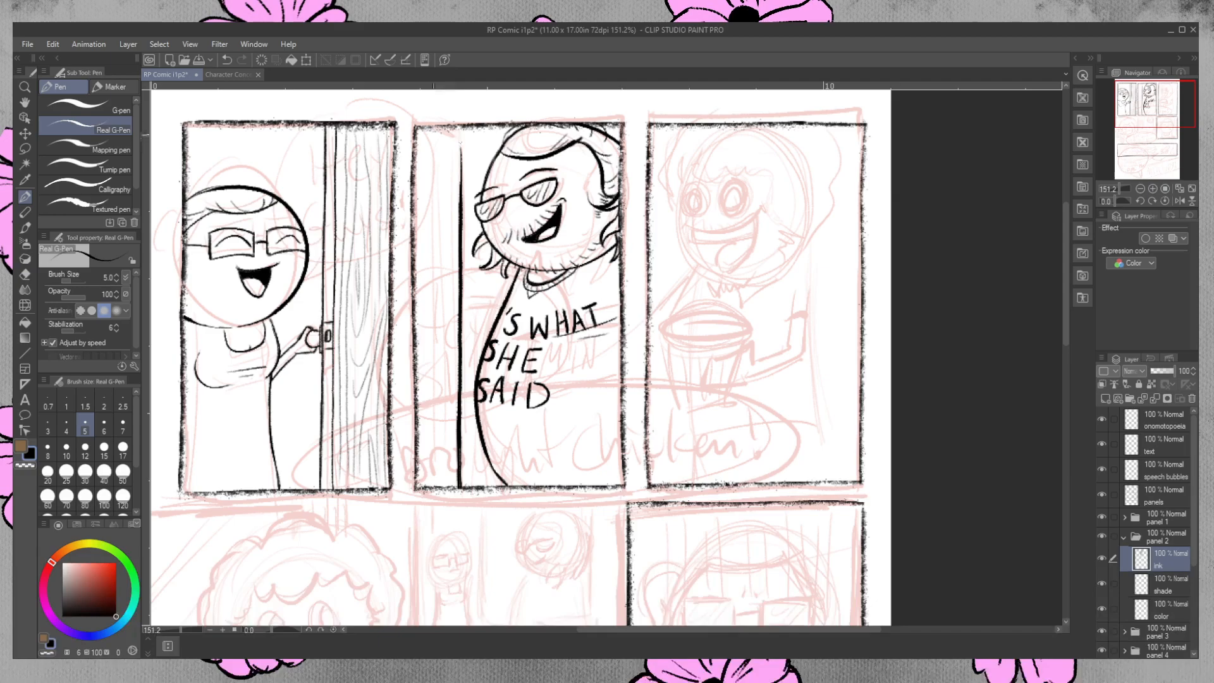
{"action": "key", "text": "ctrl+z"}
{"action": "mouse_move", "coordinate": [426, 129]}
{"action": "left_mouse_down"}
{"action": "mouse_move", "coordinate": [463, 138]}
{"action": "mouse_move", "coordinate": [449, 132]}
{"action": "mouse_move", "coordinate": [461, 146]}
{"action": "mouse_move", "coordinate": [463, 201]}
{"action": "left_mouse_up"}
{"action": "left_click", "coordinate": [26, 275]}
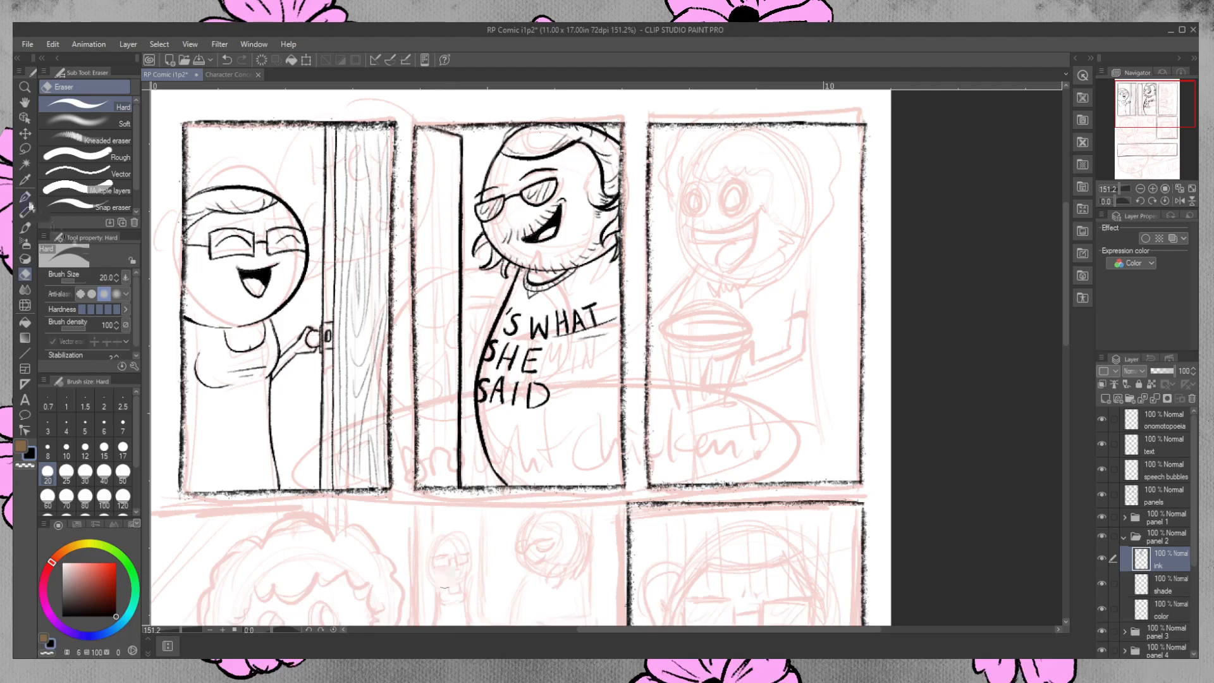
Fill the second panel's door with thin vertical wood-grain lines from its top edge to the panel's bottom border.
{"action": "key", "text": "p"}
{"action": "left_click_drag", "start_coordinate": [423, 133], "coordinate": [430, 354]}
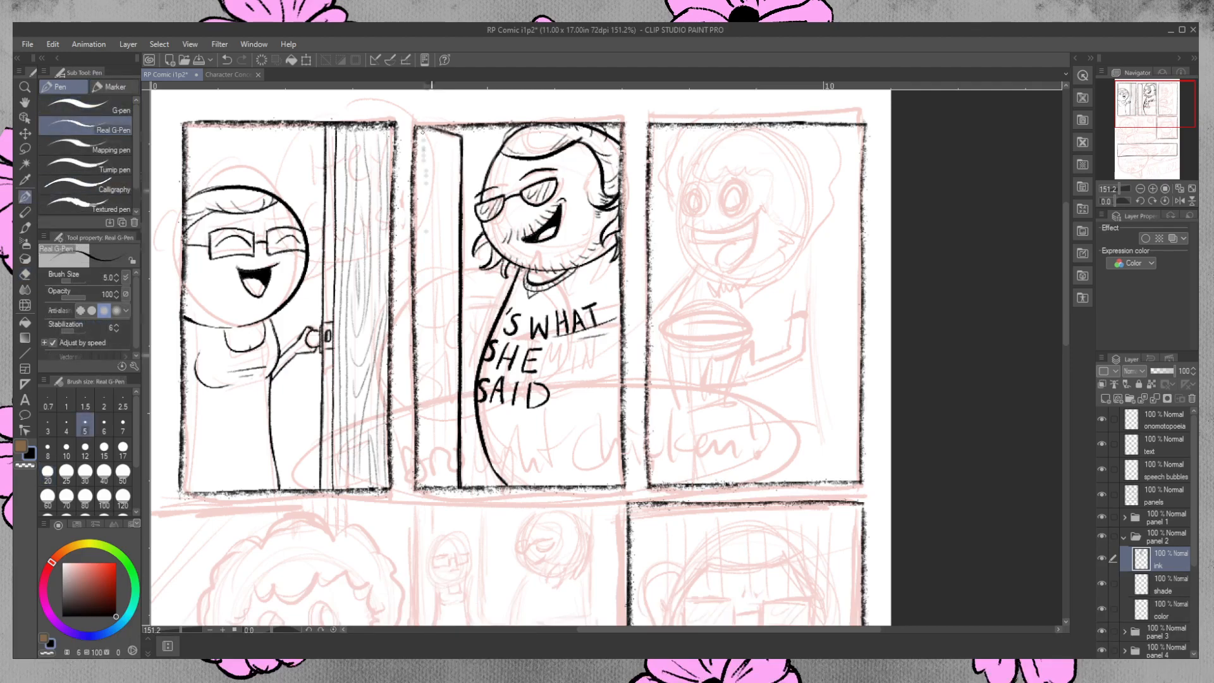
{"action": "left_click_drag", "start_coordinate": [418, 189], "coordinate": [423, 223]}
{"action": "left_click_drag", "start_coordinate": [431, 143], "coordinate": [424, 377]}
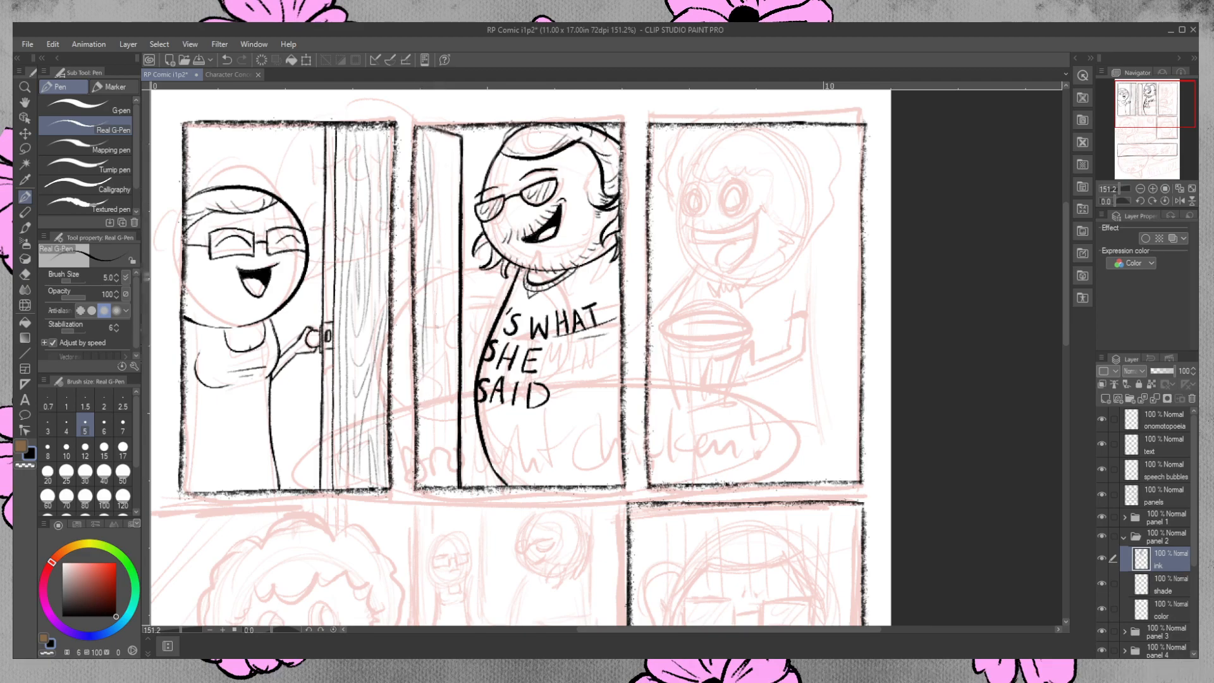
{"action": "key", "text": "ctrl+z"}
{"action": "left_click_drag", "start_coordinate": [430, 134], "coordinate": [430, 470]}
{"action": "left_click_drag", "start_coordinate": [425, 357], "coordinate": [424, 486]}
{"action": "mouse_move", "coordinate": [443, 143]}
{"action": "left_mouse_down"}
{"action": "mouse_move", "coordinate": [432, 492]}
{"action": "mouse_move", "coordinate": [453, 488]}
{"action": "mouse_move", "coordinate": [442, 374]}
{"action": "left_mouse_up"}
{"action": "key", "text": "ctrl+z"}
{"action": "left_click_drag", "start_coordinate": [450, 147], "coordinate": [453, 328]}
{"action": "mouse_move", "coordinate": [447, 347]}
{"action": "left_mouse_down"}
{"action": "mouse_move", "coordinate": [455, 425]}
{"action": "mouse_move", "coordinate": [457, 341]}
{"action": "left_mouse_up"}
{"action": "left_click_drag", "start_coordinate": [456, 162], "coordinate": [456, 330]}
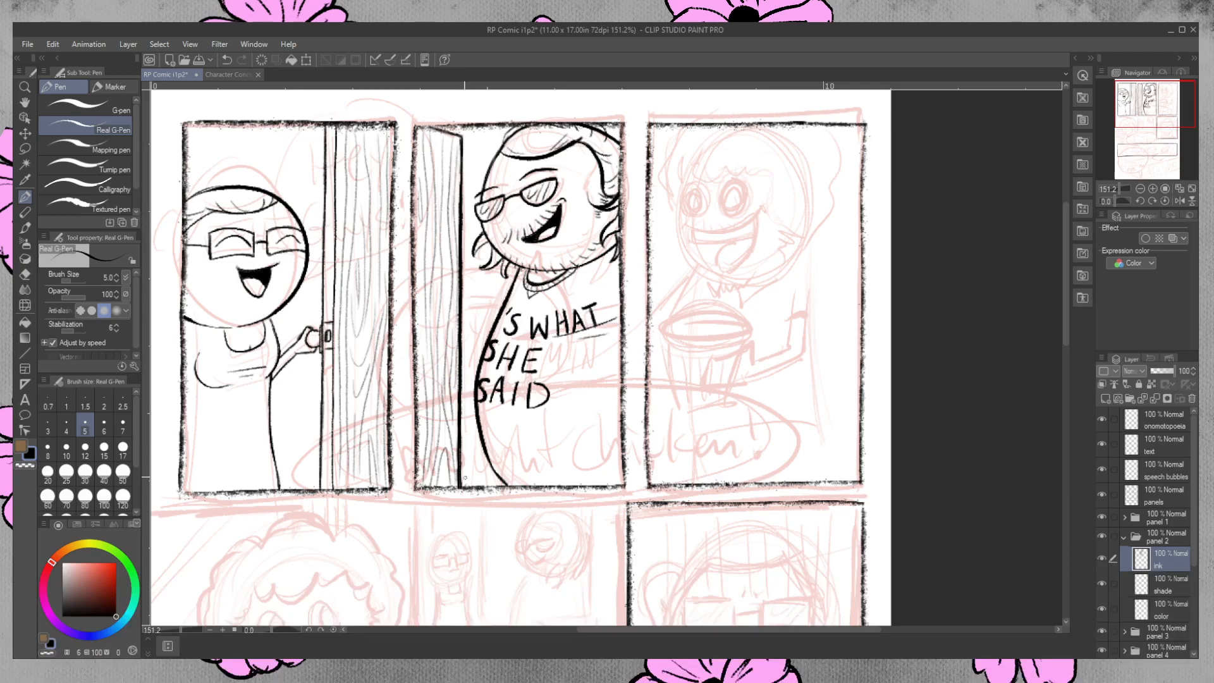
{"action": "left_click_drag", "start_coordinate": [452, 417], "coordinate": [455, 459]}
Ink a box in perspective in the second panel's lower right corner, running up to the panel border.
{"action": "left_click_drag", "start_coordinate": [564, 411], "coordinate": [563, 455]}
{"action": "mouse_move", "coordinate": [566, 413]}
{"action": "left_mouse_down"}
{"action": "mouse_move", "coordinate": [601, 437]}
{"action": "mouse_move", "coordinate": [593, 476]}
{"action": "mouse_move", "coordinate": [563, 461]}
{"action": "mouse_move", "coordinate": [597, 473]}
{"action": "left_mouse_up"}
{"action": "left_click_drag", "start_coordinate": [600, 430], "coordinate": [598, 475]}
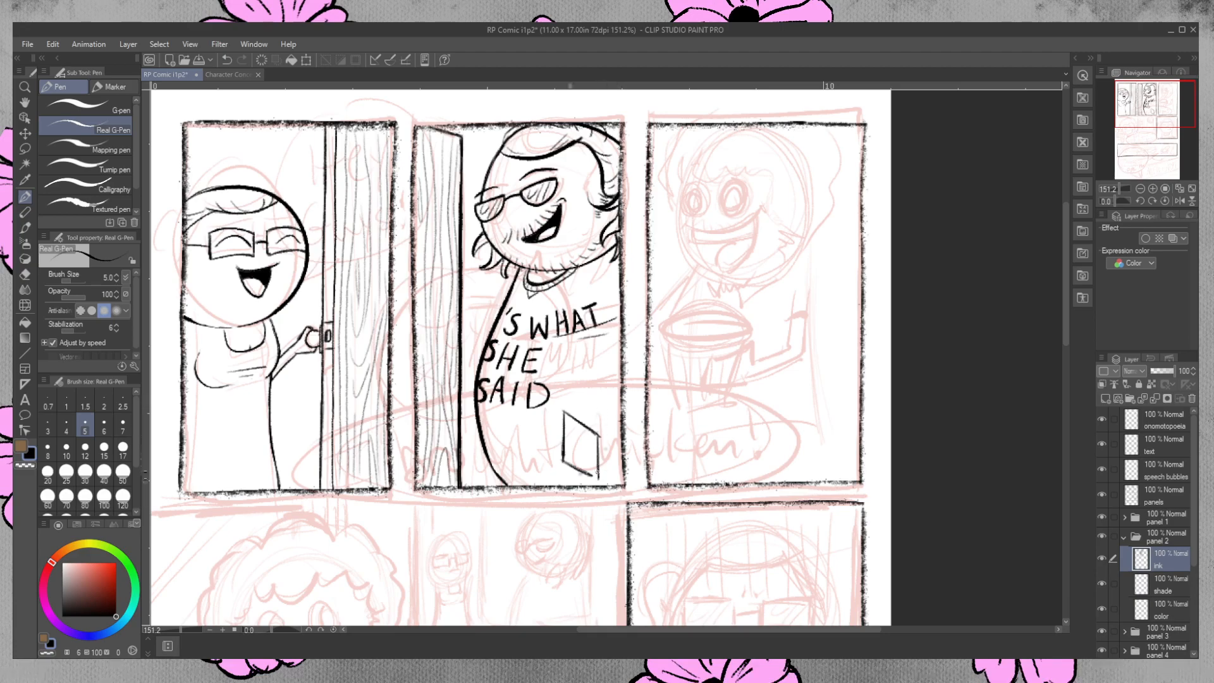
{"action": "left_click_drag", "start_coordinate": [567, 462], "coordinate": [598, 484]}
{"action": "mouse_move", "coordinate": [600, 436]}
{"action": "left_mouse_down"}
{"action": "mouse_move", "coordinate": [625, 430]}
{"action": "mouse_move", "coordinate": [606, 405]}
{"action": "mouse_move", "coordinate": [617, 400]}
{"action": "left_mouse_up"}
{"action": "left_click_drag", "start_coordinate": [598, 481], "coordinate": [627, 472]}
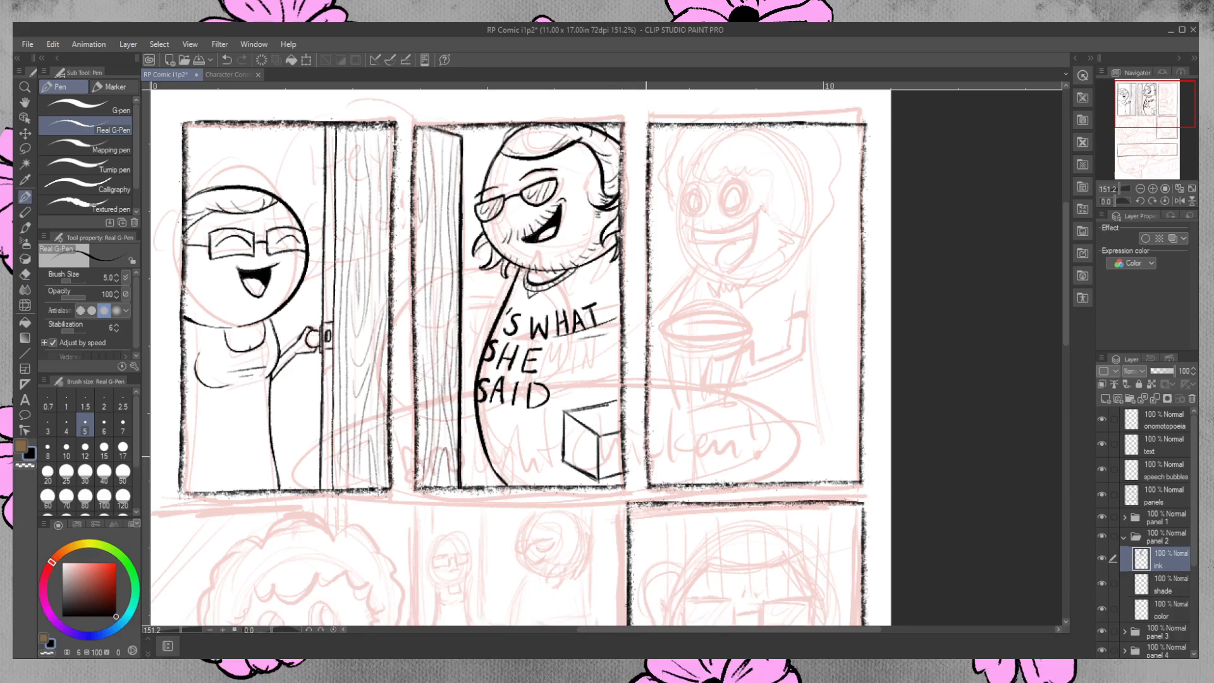
Strengthen the box's bottom edges and erase the excess ink around them.
{"action": "left_click_drag", "start_coordinate": [564, 464], "coordinate": [577, 474]}
{"action": "left_click_drag", "start_coordinate": [597, 478], "coordinate": [622, 479]}
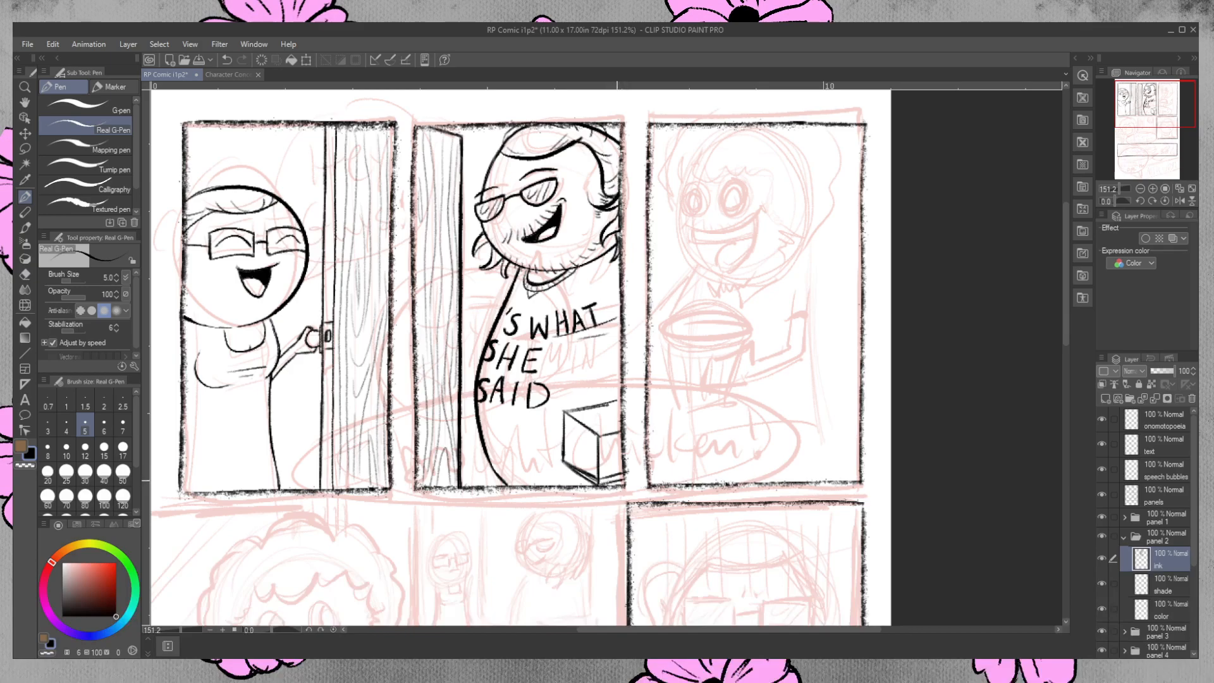
{"action": "left_click", "coordinate": [25, 275]}
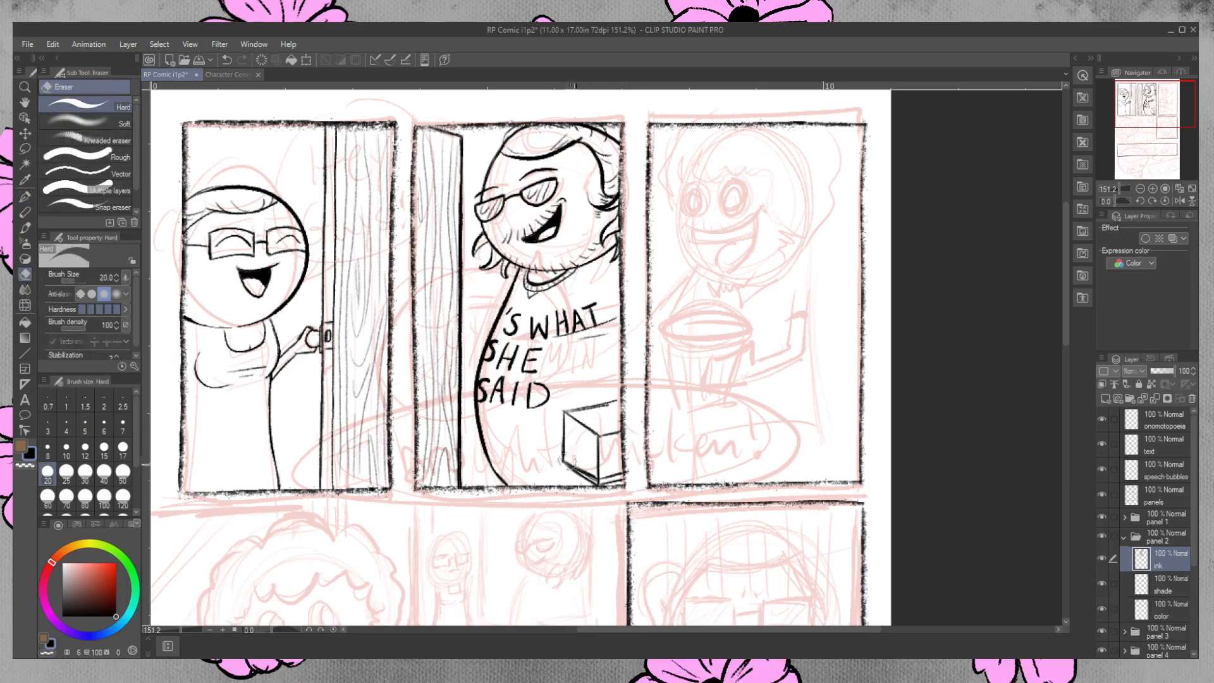
{"action": "left_click_drag", "start_coordinate": [577, 467], "coordinate": [620, 472]}
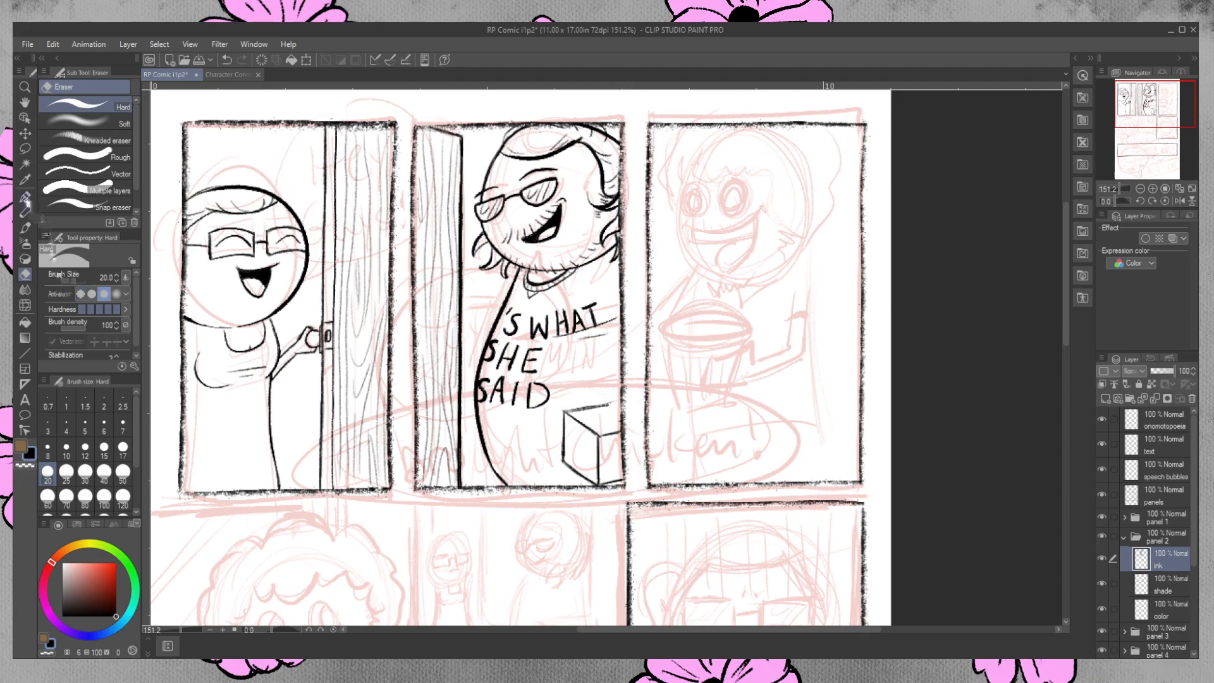
Re-ink the box's top edge with a heavier line ending at the panel border.
{"action": "left_click", "coordinate": [25, 198]}
{"action": "mouse_move", "coordinate": [568, 412]}
{"action": "left_mouse_down"}
{"action": "mouse_move", "coordinate": [632, 399]}
{"action": "mouse_move", "coordinate": [631, 411]}
{"action": "mouse_move", "coordinate": [628, 398]}
{"action": "left_mouse_up"}
{"action": "key", "text": "ctrl+z"}
{"action": "key", "text": "ctrl+z"}
{"action": "left_click", "coordinate": [26, 275]}
Hide the Rough sketch layer and reselect the ink layer in the panel 2 folder.
{"action": "left_click", "coordinate": [1124, 537]}
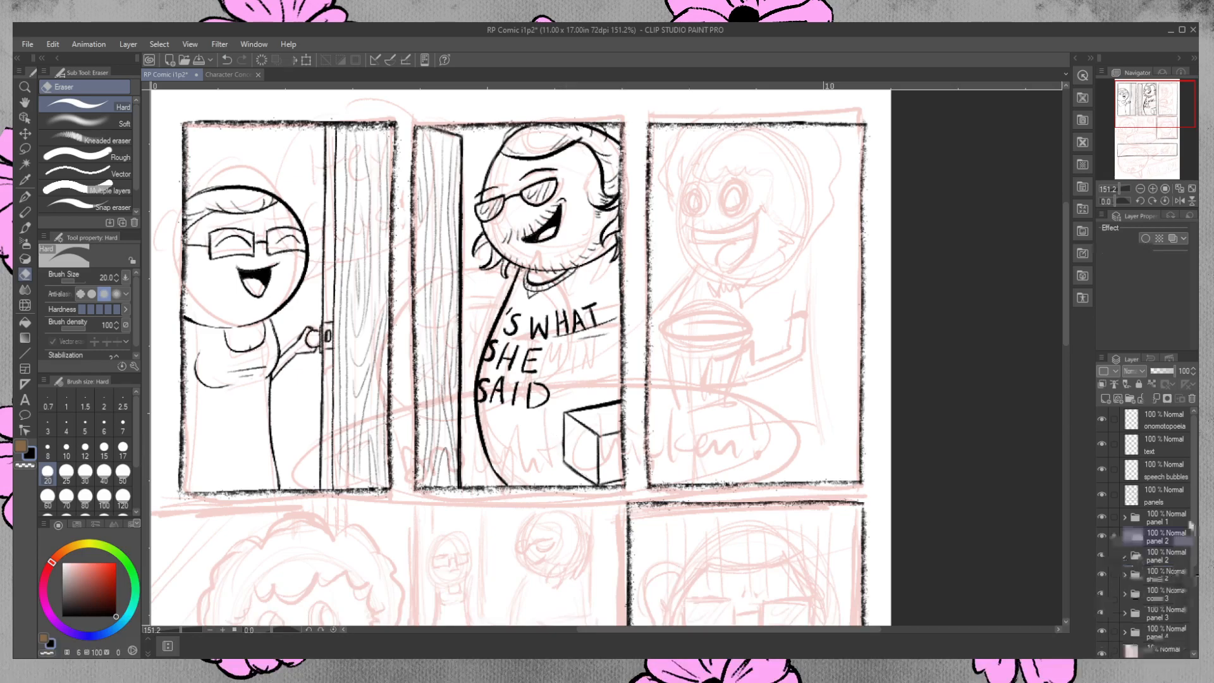
{"action": "scroll", "coordinate": [1103, 569], "scroll_direction": "down", "scroll_amount": 3}
{"action": "left_click", "coordinate": [1103, 593]}
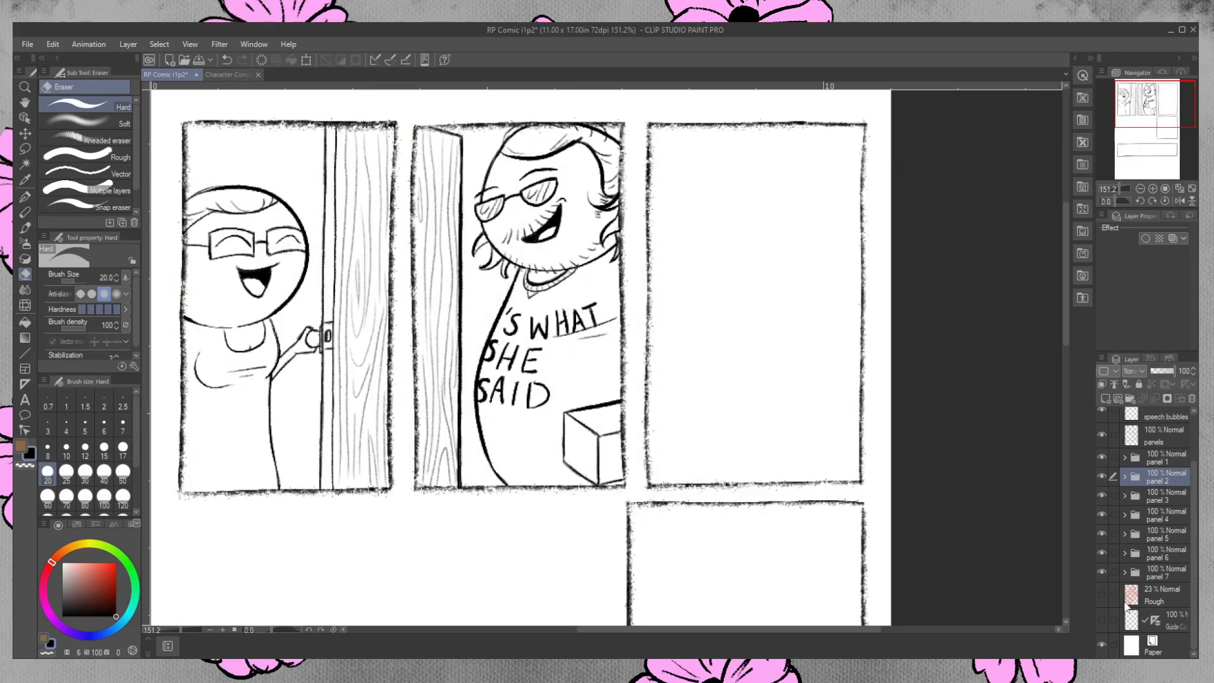
{"action": "left_click", "coordinate": [25, 275]}
{"action": "left_click", "coordinate": [1125, 477]}
{"action": "left_click", "coordinate": [1166, 503]}
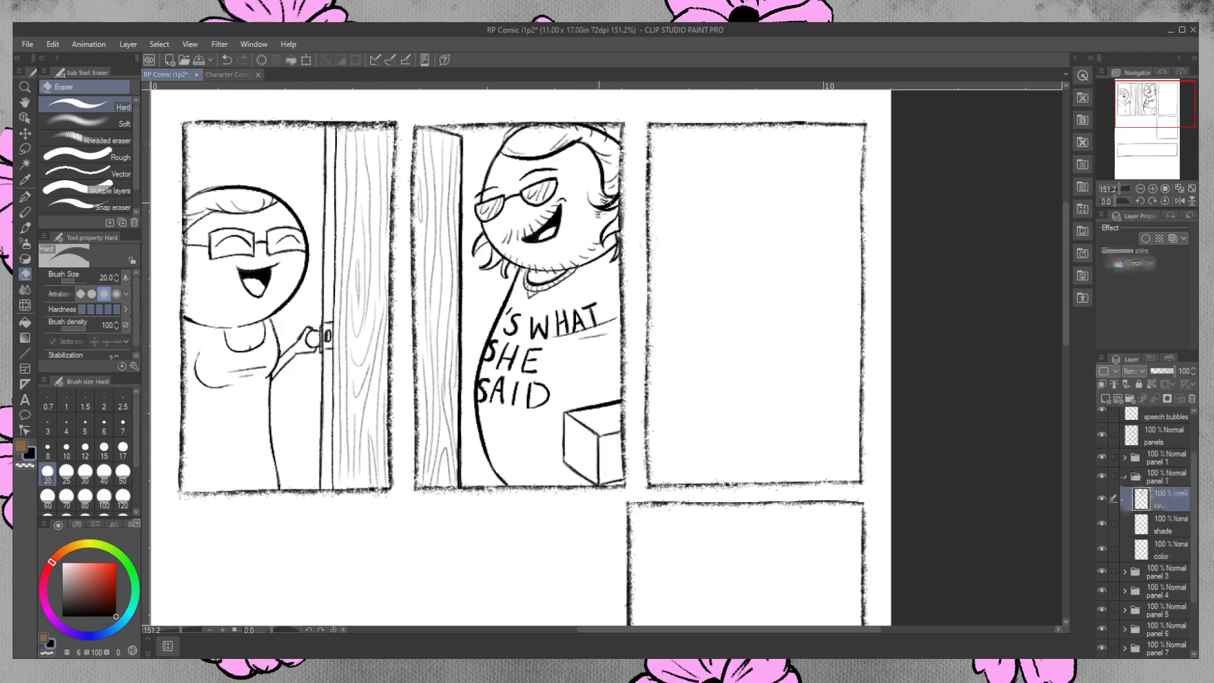
Erase stray ink at the second-panel character's upper forehead and re-ink the hair outline there.
{"action": "mouse_move", "coordinate": [516, 146]}
{"action": "left_mouse_down"}
{"action": "mouse_move", "coordinate": [567, 109]}
{"action": "mouse_move", "coordinate": [512, 135]}
{"action": "mouse_move", "coordinate": [561, 132]}
{"action": "mouse_move", "coordinate": [534, 135]}
{"action": "left_mouse_up"}
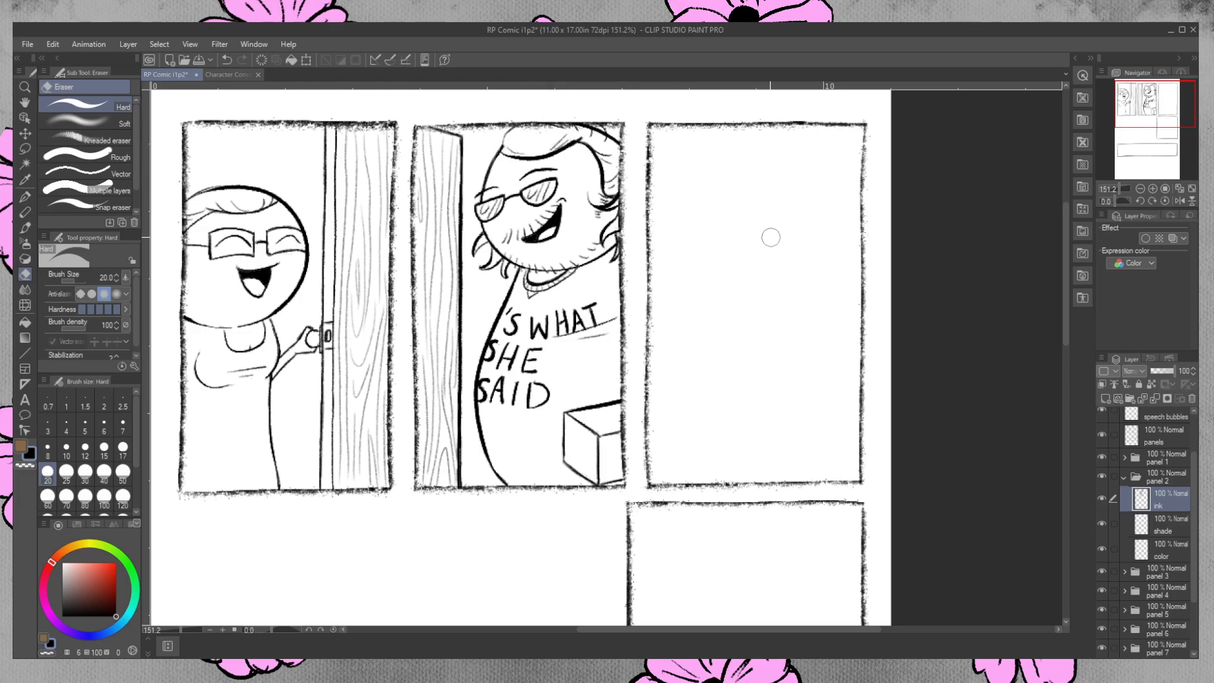
{"action": "left_click", "coordinate": [25, 198]}
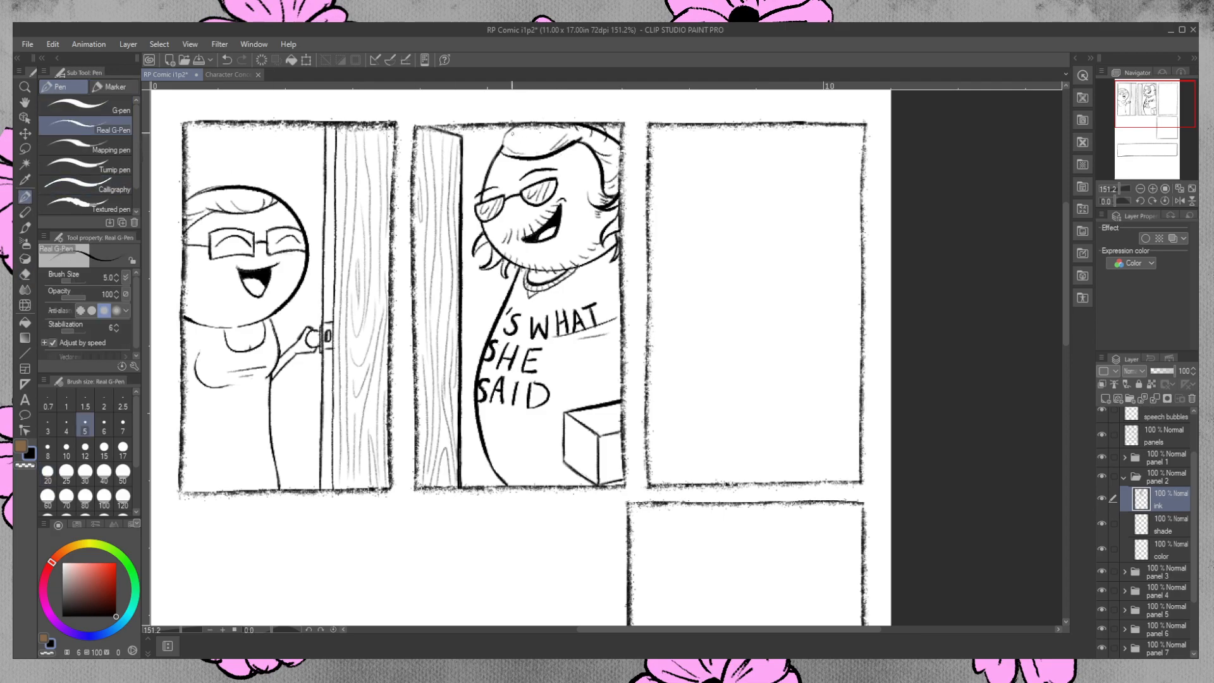
{"action": "left_click_drag", "start_coordinate": [507, 137], "coordinate": [550, 127]}
{"action": "key", "text": "ctrl+z"}
{"action": "left_click_drag", "start_coordinate": [504, 146], "coordinate": [514, 133]}
{"action": "key", "text": "ctrl+z"}
{"action": "key", "text": "ctrl+z"}
{"action": "left_click_drag", "start_coordinate": [501, 147], "coordinate": [513, 126]}
Ink a small closure detail with crease lines on the box's left face and reinforce its corner edge.
{"action": "mouse_move", "coordinate": [572, 446]}
{"action": "left_mouse_down"}
{"action": "mouse_move", "coordinate": [598, 486]}
{"action": "mouse_move", "coordinate": [594, 473]}
{"action": "left_mouse_up"}
{"action": "mouse_move", "coordinate": [590, 456]}
{"action": "left_mouse_down"}
{"action": "mouse_move", "coordinate": [597, 481]}
{"action": "mouse_move", "coordinate": [571, 461]}
{"action": "left_mouse_up"}
{"action": "mouse_move", "coordinate": [600, 437]}
{"action": "left_mouse_down"}
{"action": "mouse_move", "coordinate": [590, 449]}
{"action": "mouse_move", "coordinate": [573, 437]}
{"action": "mouse_move", "coordinate": [590, 447]}
{"action": "mouse_move", "coordinate": [571, 452]}
{"action": "mouse_move", "coordinate": [595, 477]}
{"action": "left_mouse_up"}
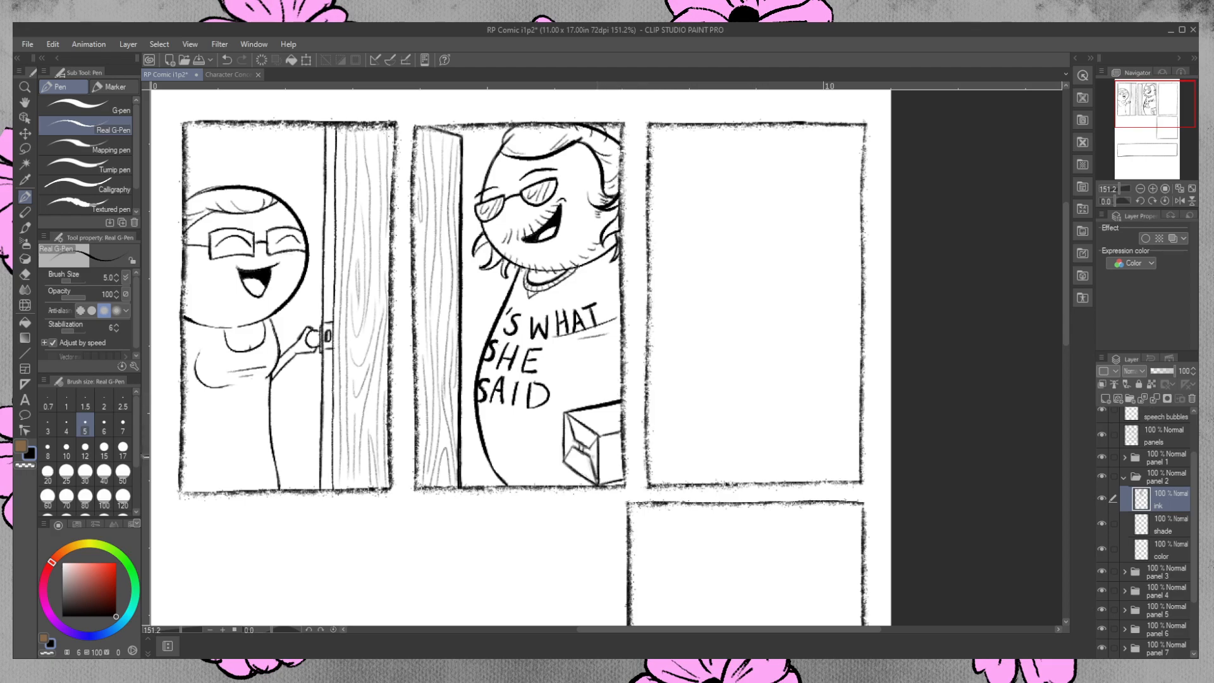
Ink bold, partly cropped lettering on the box's right face beside the panel border.
{"action": "left_click_drag", "start_coordinate": [600, 457], "coordinate": [612, 455]}
{"action": "left_click_drag", "start_coordinate": [620, 445], "coordinate": [616, 468]}
{"action": "left_click_drag", "start_coordinate": [620, 443], "coordinate": [618, 456]}
{"action": "left_click", "coordinate": [25, 274]}
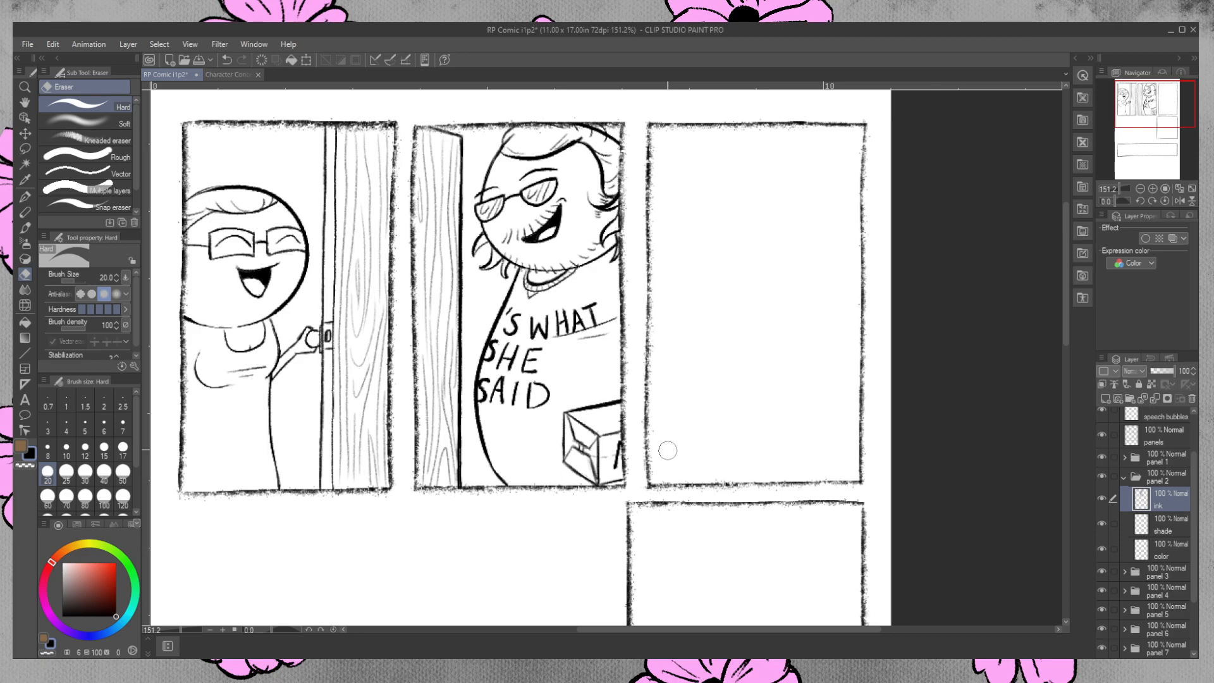
{"action": "key", "text": "p"}
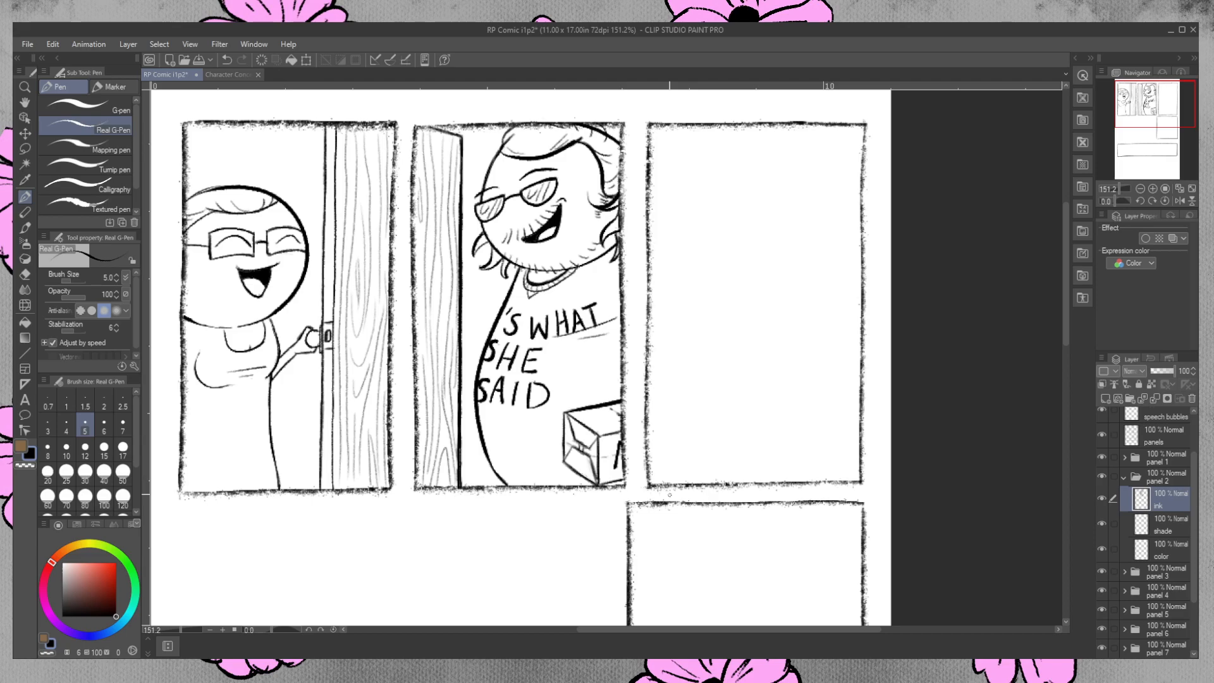
Ink a background railing with a double horizontal rail and vertical posts between the second panel's door and the character, erasing stray ink.
{"action": "left_click_drag", "start_coordinate": [463, 335], "coordinate": [491, 333]}
{"action": "left_click_drag", "start_coordinate": [463, 341], "coordinate": [495, 339]}
{"action": "left_click_drag", "start_coordinate": [481, 344], "coordinate": [481, 362]}
{"action": "left_click_drag", "start_coordinate": [481, 430], "coordinate": [482, 488]}
{"action": "left_click_drag", "start_coordinate": [480, 438], "coordinate": [493, 489]}
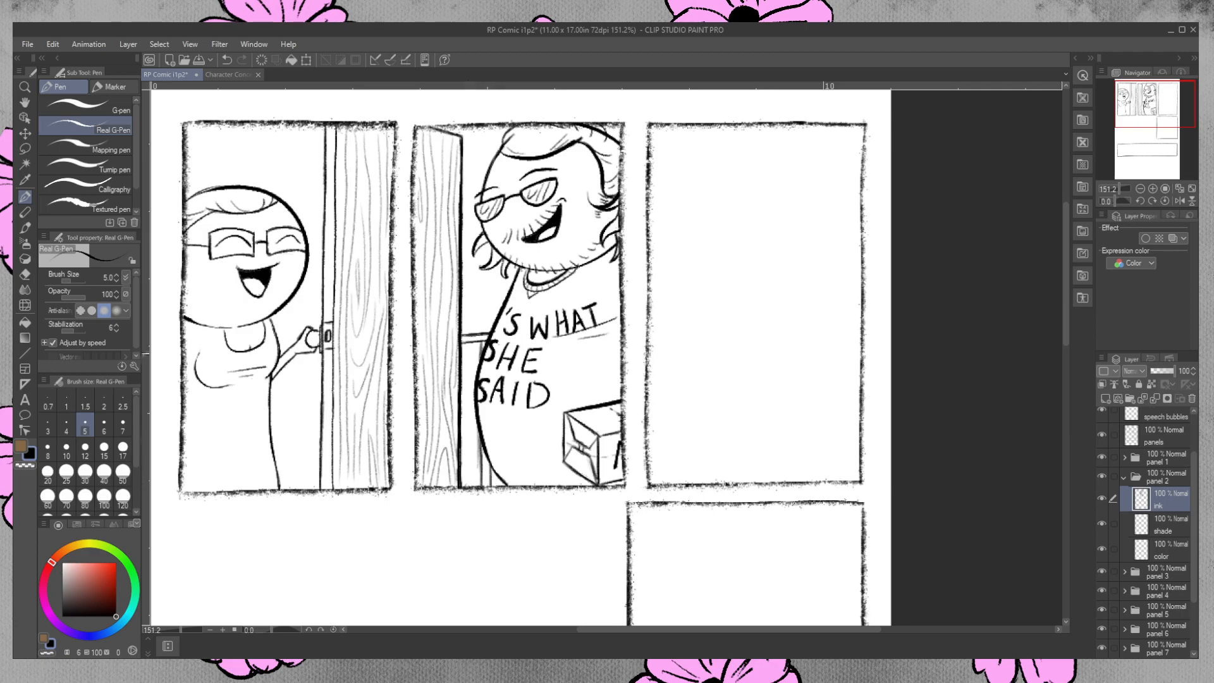
{"action": "left_click_drag", "start_coordinate": [482, 342], "coordinate": [481, 362]}
{"action": "left_click", "coordinate": [26, 274]}
{"action": "left_click_drag", "start_coordinate": [472, 437], "coordinate": [477, 468]}
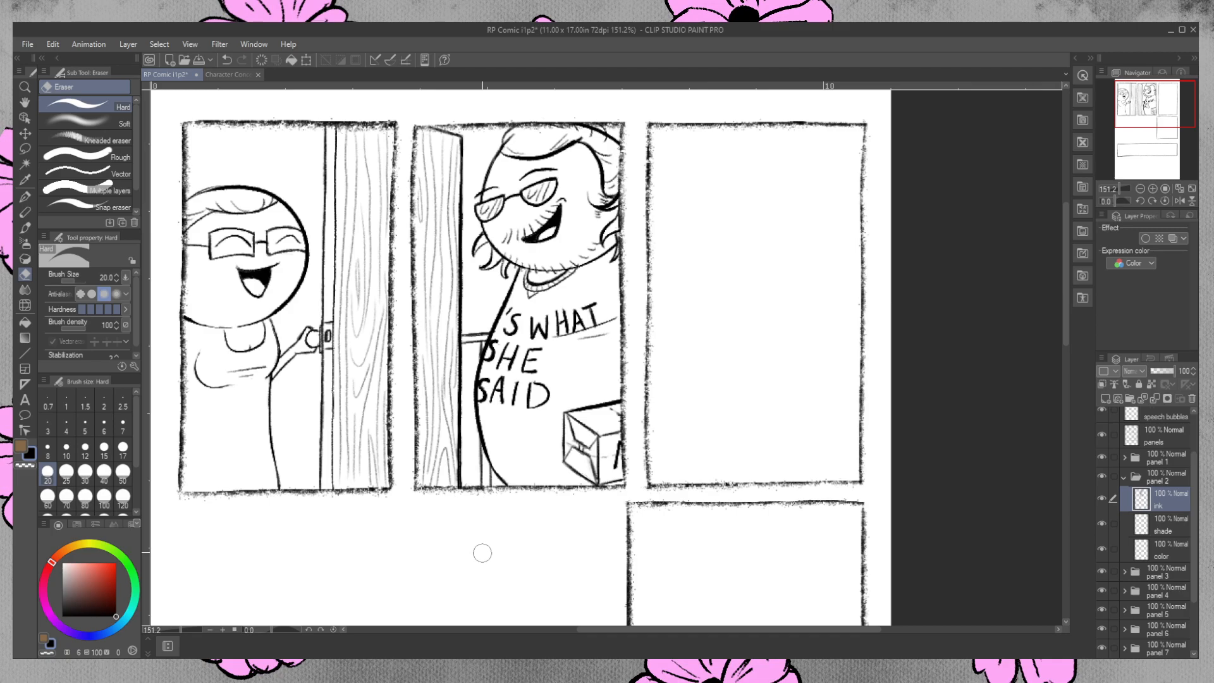
Ink the full-height vertical door frame lines just beside the open door's edge in the second panel.
{"action": "left_click", "coordinate": [25, 196]}
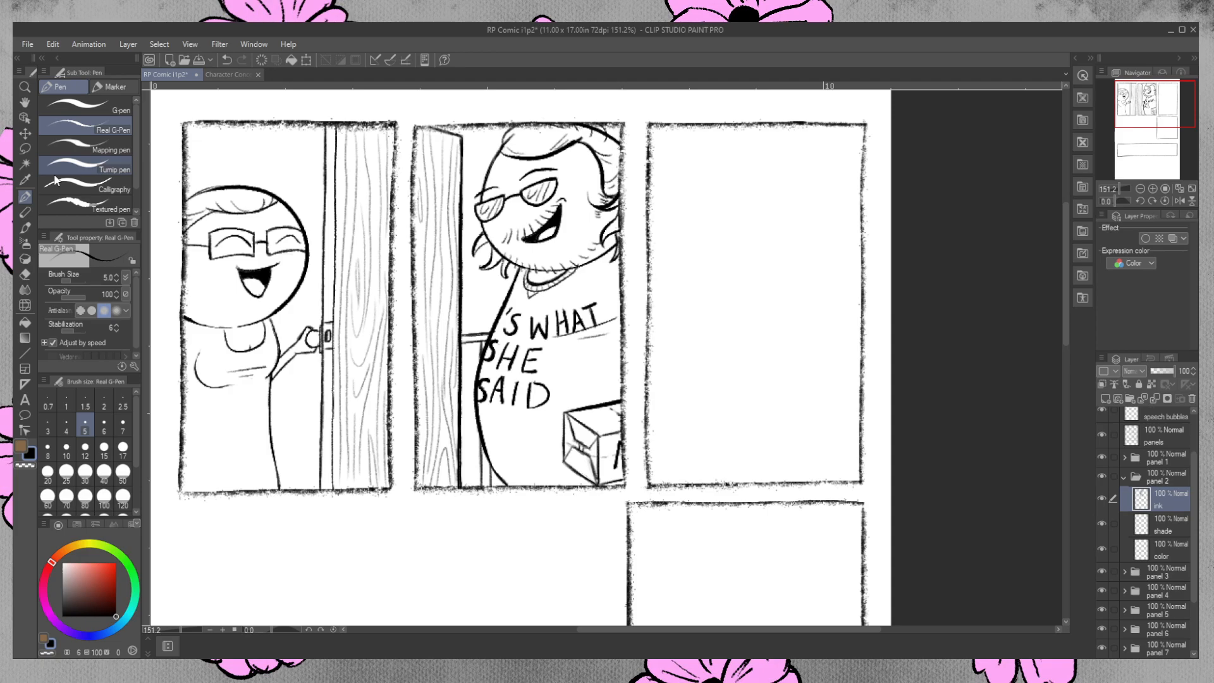
{"action": "left_click_drag", "start_coordinate": [468, 125], "coordinate": [467, 238]}
{"action": "left_click_drag", "start_coordinate": [470, 127], "coordinate": [466, 247]}
{"action": "left_click_drag", "start_coordinate": [469, 175], "coordinate": [467, 262]}
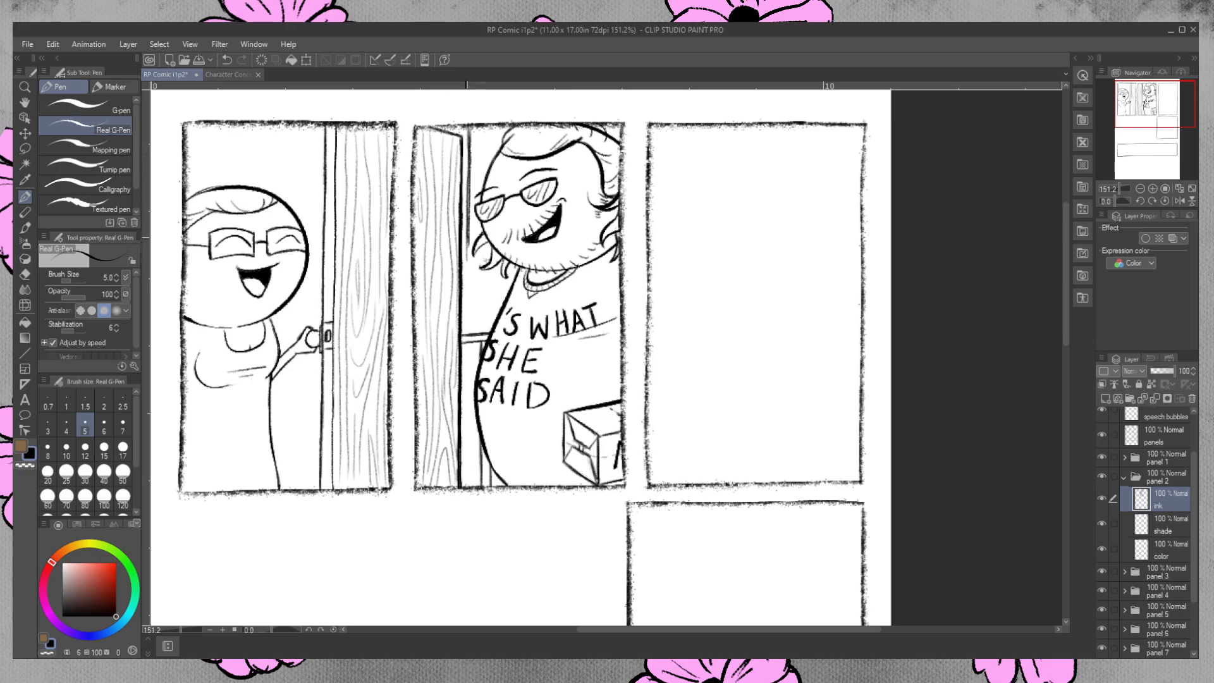
{"action": "left_click_drag", "start_coordinate": [467, 240], "coordinate": [467, 421]}
{"action": "left_click_drag", "start_coordinate": [466, 375], "coordinate": [467, 487]}
{"action": "left_click_drag", "start_coordinate": [467, 444], "coordinate": [468, 468]}
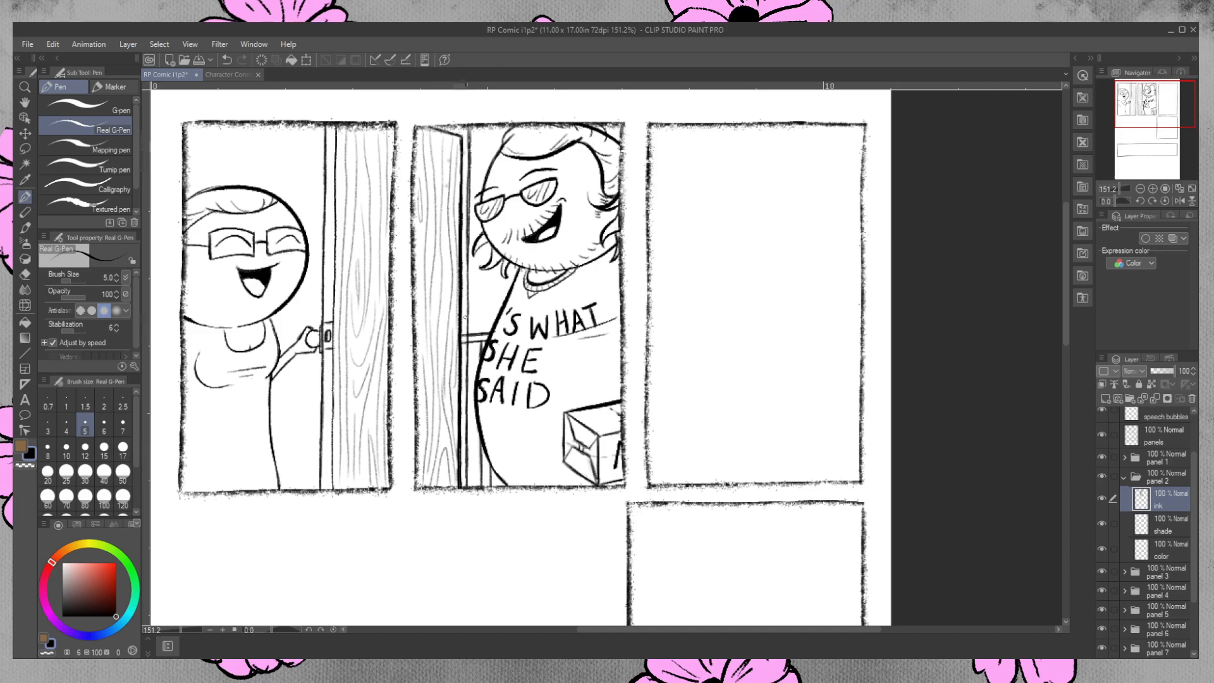
{"action": "left_click_drag", "start_coordinate": [470, 127], "coordinate": [469, 234]}
Erase small overlaps along the second panel's door edge and ink narrow hinge details at its upper part and mid-height.
{"action": "left_click", "coordinate": [25, 274]}
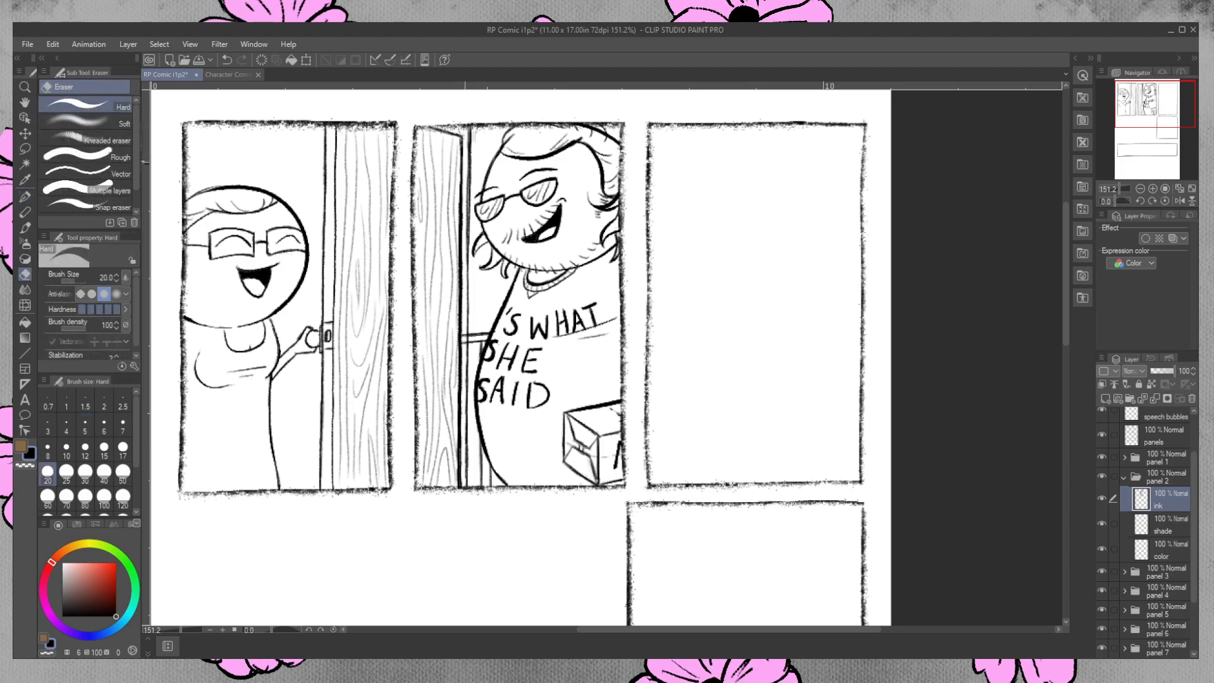
{"action": "left_click_drag", "start_coordinate": [466, 188], "coordinate": [466, 211]}
{"action": "left_click_drag", "start_coordinate": [465, 333], "coordinate": [465, 336]}
{"action": "left_click", "coordinate": [24, 197]}
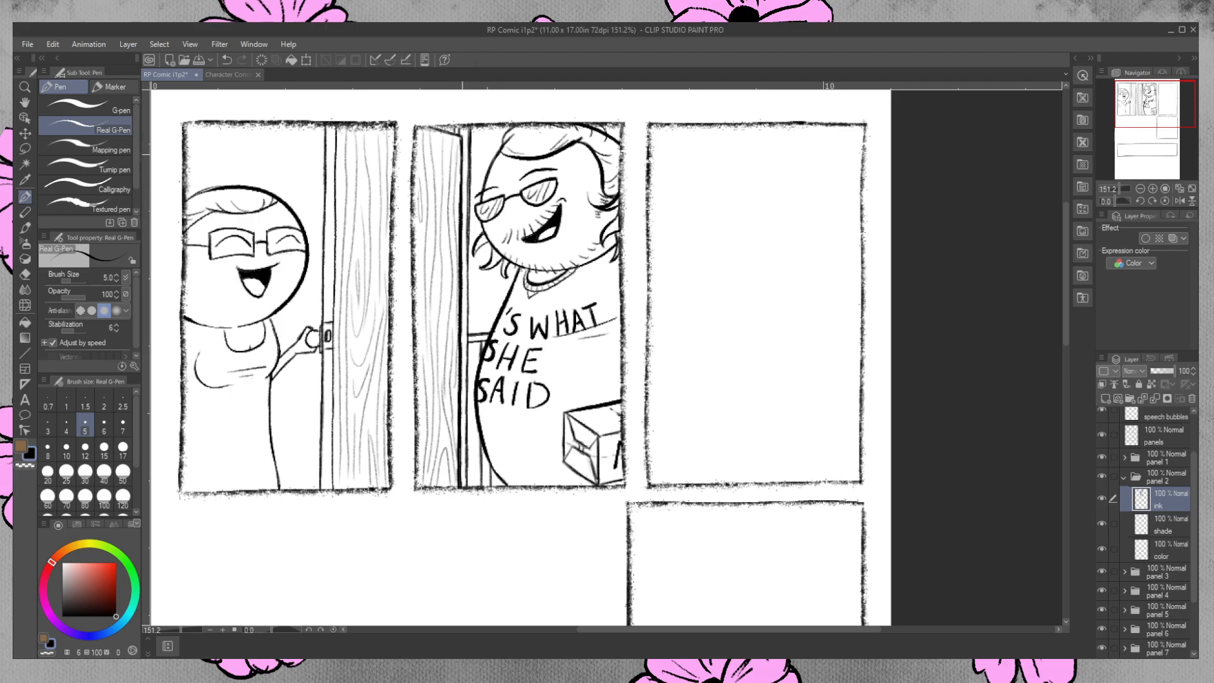
{"action": "left_click_drag", "start_coordinate": [464, 155], "coordinate": [464, 189]}
{"action": "left_click_drag", "start_coordinate": [464, 323], "coordinate": [465, 356]}
Thicken the second panel's door frame line from the upper border down to the lower border.
{"action": "left_click_drag", "start_coordinate": [469, 126], "coordinate": [469, 250]}
{"action": "key", "text": "ctrl+z"}
{"action": "left_click_drag", "start_coordinate": [468, 221], "coordinate": [468, 351]}
{"action": "left_click_drag", "start_coordinate": [468, 346], "coordinate": [469, 411]}
{"action": "left_click_drag", "start_coordinate": [469, 404], "coordinate": [469, 461]}
{"action": "left_click_drag", "start_coordinate": [468, 383], "coordinate": [468, 401]}
{"action": "key", "text": "ctrl+z"}
{"action": "left_click_drag", "start_coordinate": [468, 364], "coordinate": [467, 417]}
{"action": "left_click_drag", "start_coordinate": [469, 365], "coordinate": [468, 487]}
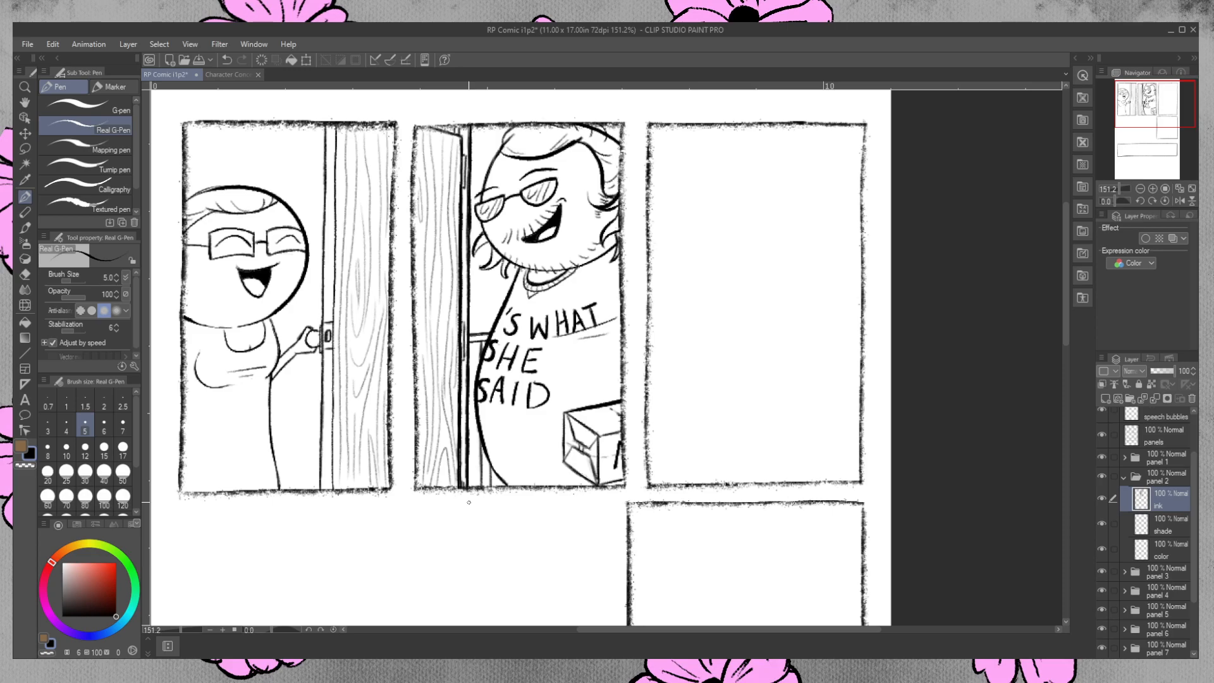
{"action": "left_click", "coordinate": [29, 274]}
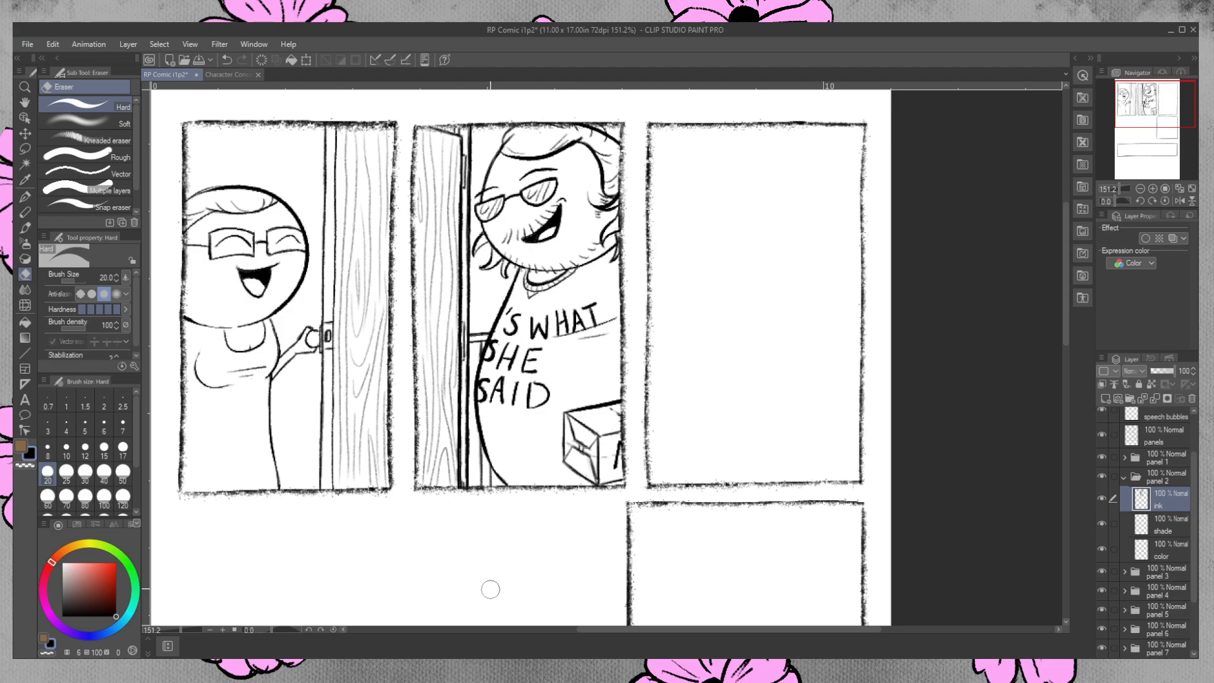
Collapse the panel 2 folder, select the ink layer in the panel 3 folder, show the Rough layer and choose the Real G-Pen.
{"action": "left_click", "coordinate": [1124, 477]}
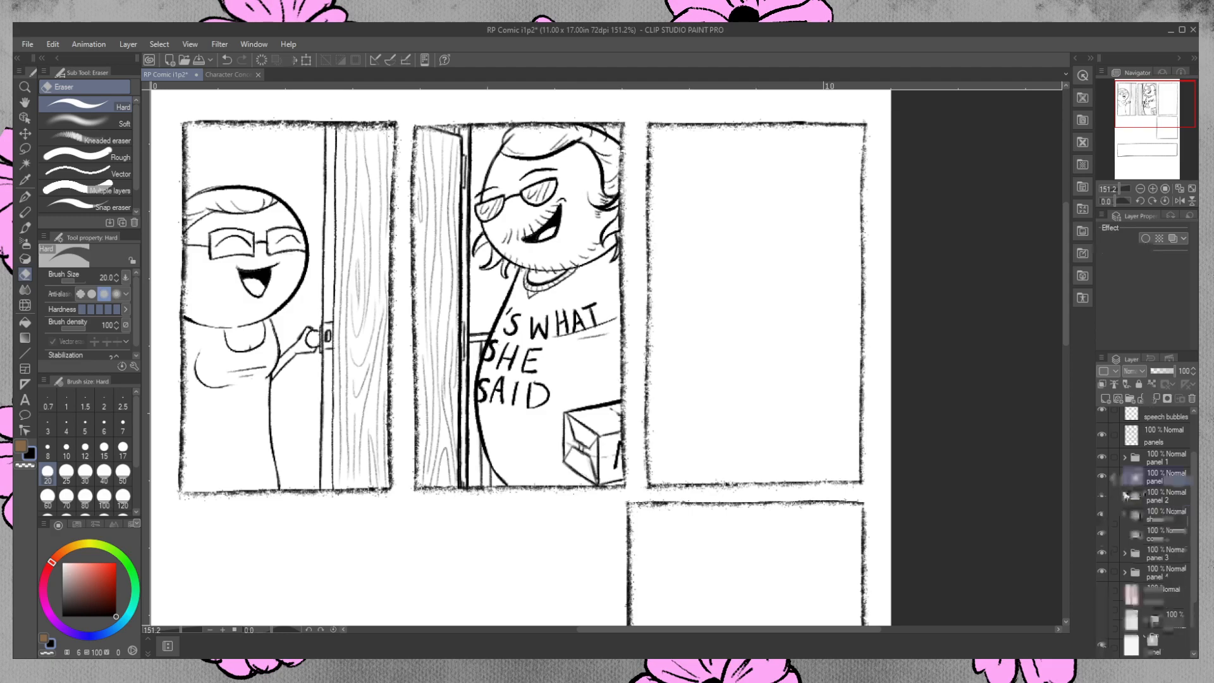
{"action": "left_click", "coordinate": [1124, 496]}
{"action": "left_click", "coordinate": [1164, 527]}
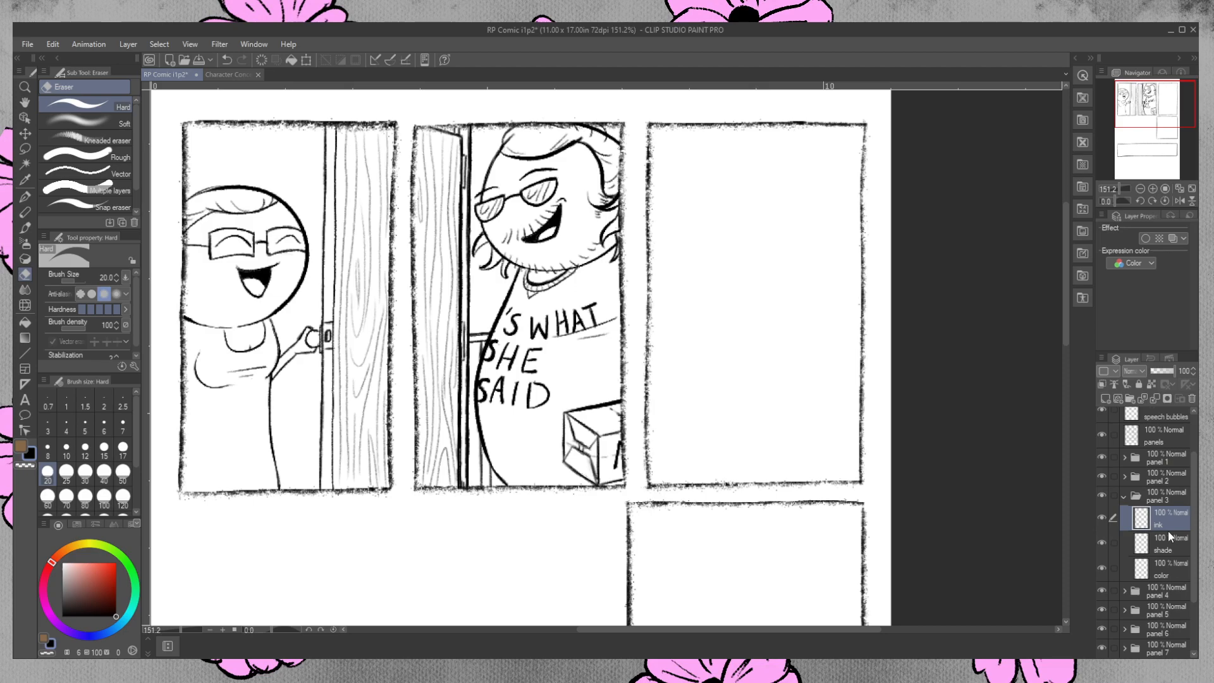
{"action": "scroll", "coordinate": [1190, 524], "scroll_direction": "down", "scroll_amount": 3}
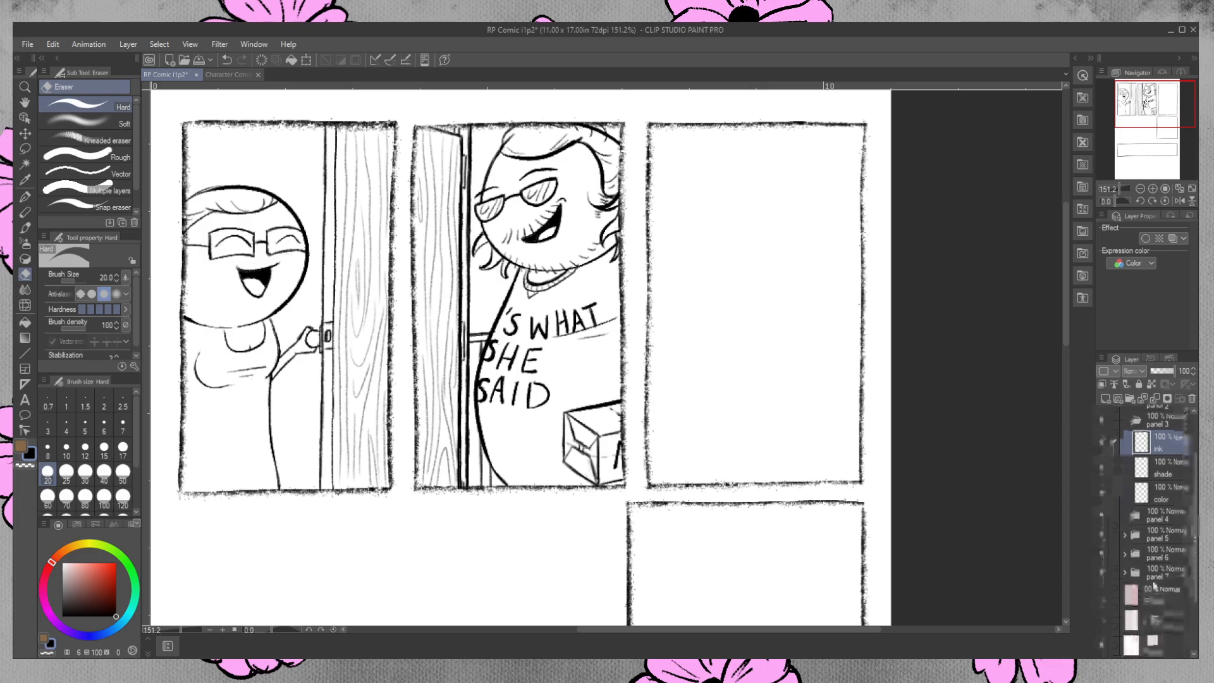
{"action": "left_click", "coordinate": [1102, 593]}
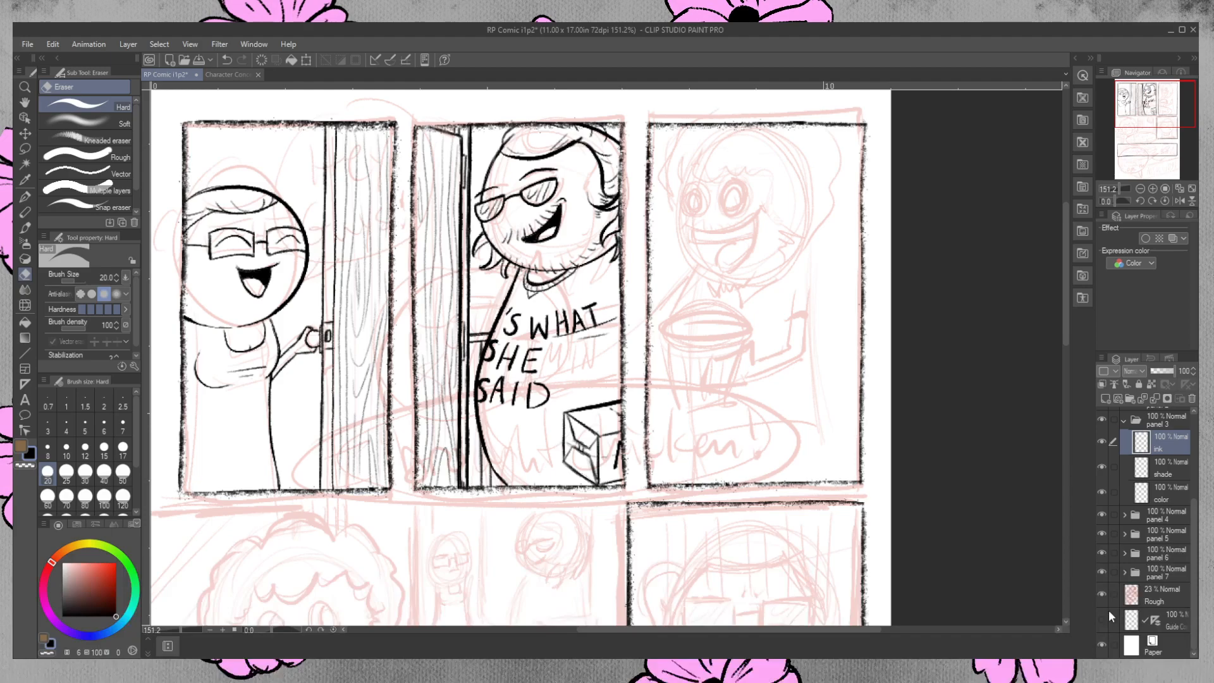
{"action": "key", "text": "p"}
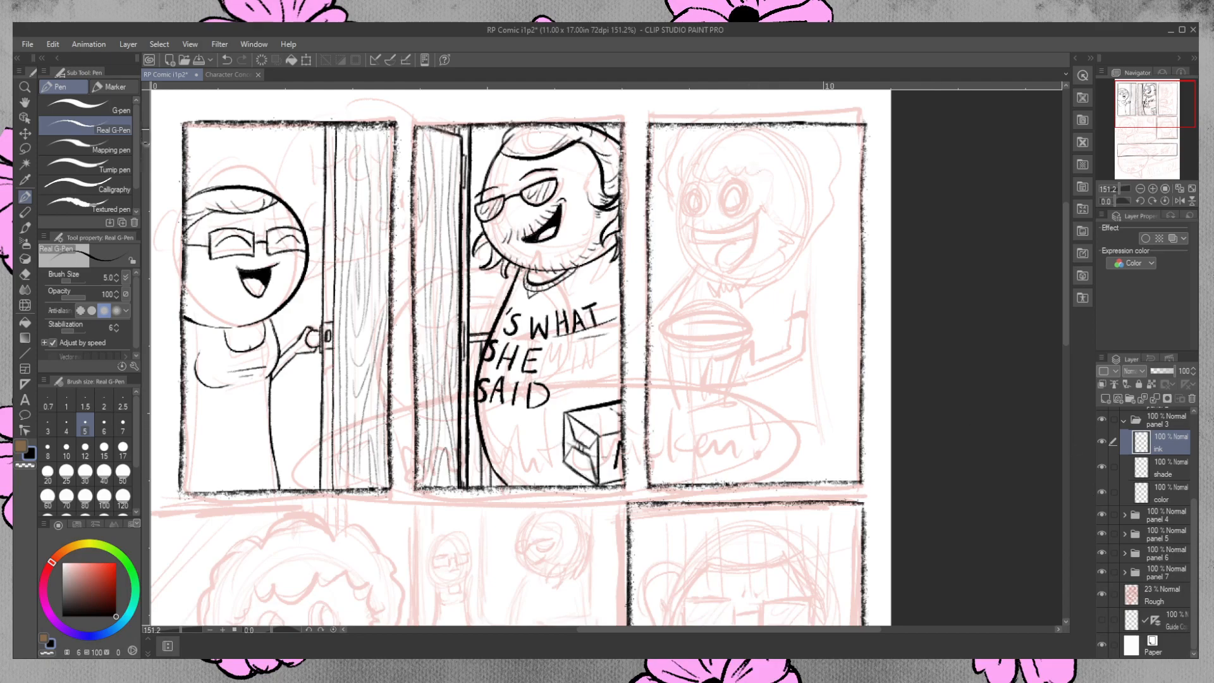
{"action": "mouse_move", "coordinate": [748, 129]}
{"action": "left_mouse_down"}
{"action": "mouse_move", "coordinate": [734, 129]}
{"action": "mouse_move", "coordinate": [817, 180]}
{"action": "mouse_move", "coordinate": [735, 141]}
{"action": "mouse_move", "coordinate": [689, 259]}
{"action": "mouse_move", "coordinate": [748, 129]}
{"action": "mouse_move", "coordinate": [816, 158]}
{"action": "mouse_move", "coordinate": [753, 130]}
{"action": "mouse_move", "coordinate": [790, 253]}
{"action": "mouse_move", "coordinate": [719, 144]}
{"action": "mouse_move", "coordinate": [683, 184]}
{"action": "mouse_move", "coordinate": [733, 129]}
{"action": "mouse_move", "coordinate": [822, 209]}
{"action": "mouse_move", "coordinate": [698, 173]}
{"action": "left_mouse_up"}
{"action": "key", "text": "ctrl+z"}
{"action": "key", "text": "ctrl+z"}
{"action": "key", "text": "ctrl+z"}
{"action": "key", "text": "ctrl+z"}
{"action": "key", "text": "ctrl+z"}
{"action": "key", "text": "ctrl+z"}
{"action": "mouse_move", "coordinate": [727, 129]}
{"action": "left_mouse_down"}
{"action": "mouse_move", "coordinate": [681, 175]}
{"action": "mouse_move", "coordinate": [801, 156]}
{"action": "mouse_move", "coordinate": [694, 156]}
{"action": "left_mouse_up"}
{"action": "key", "text": "ctrl+z"}
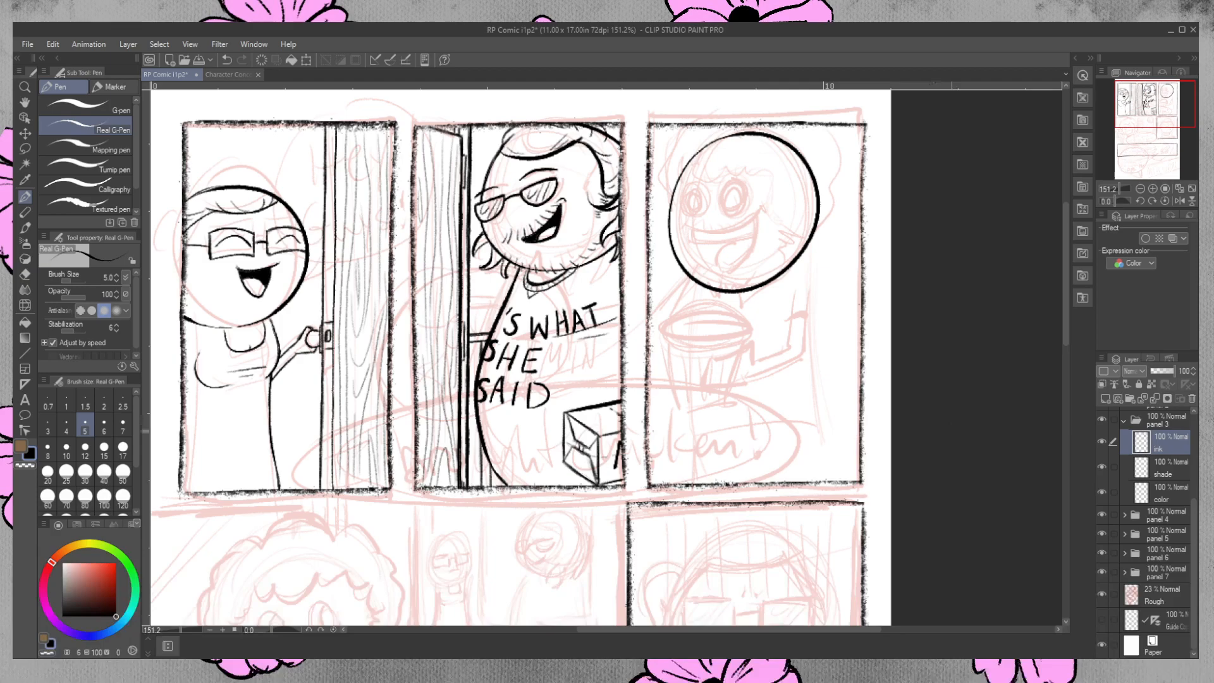
{"action": "key", "text": "ctrl+t"}
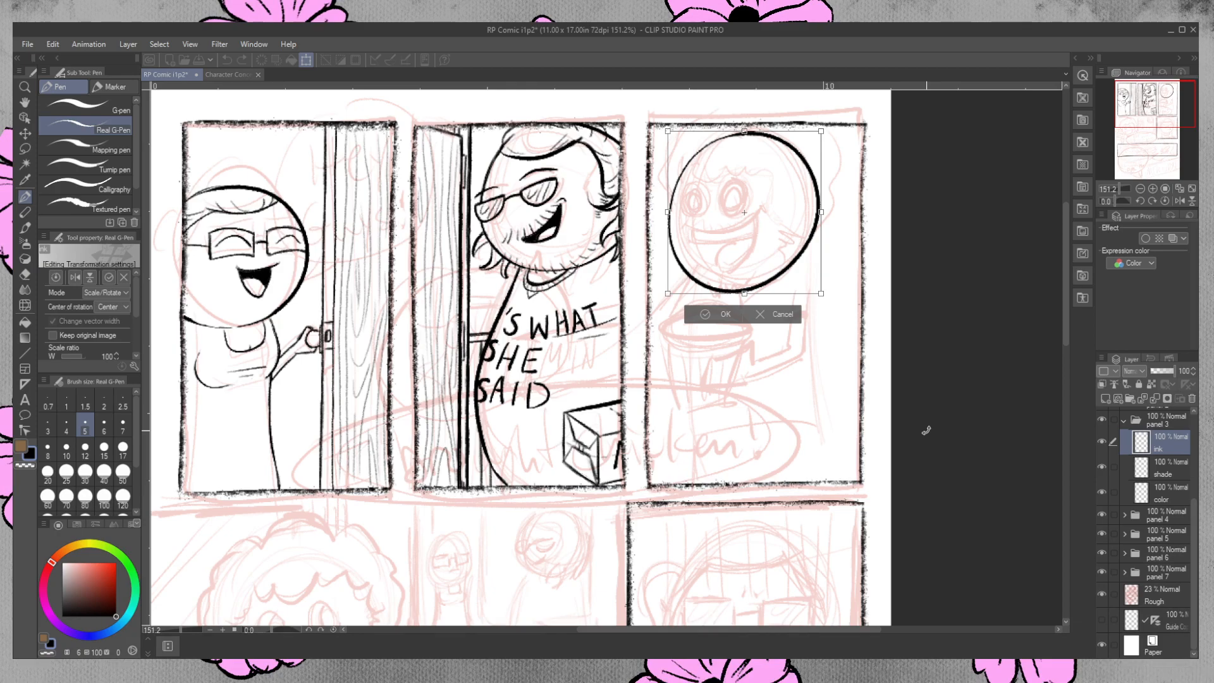
{"action": "key", "text": "Return"}
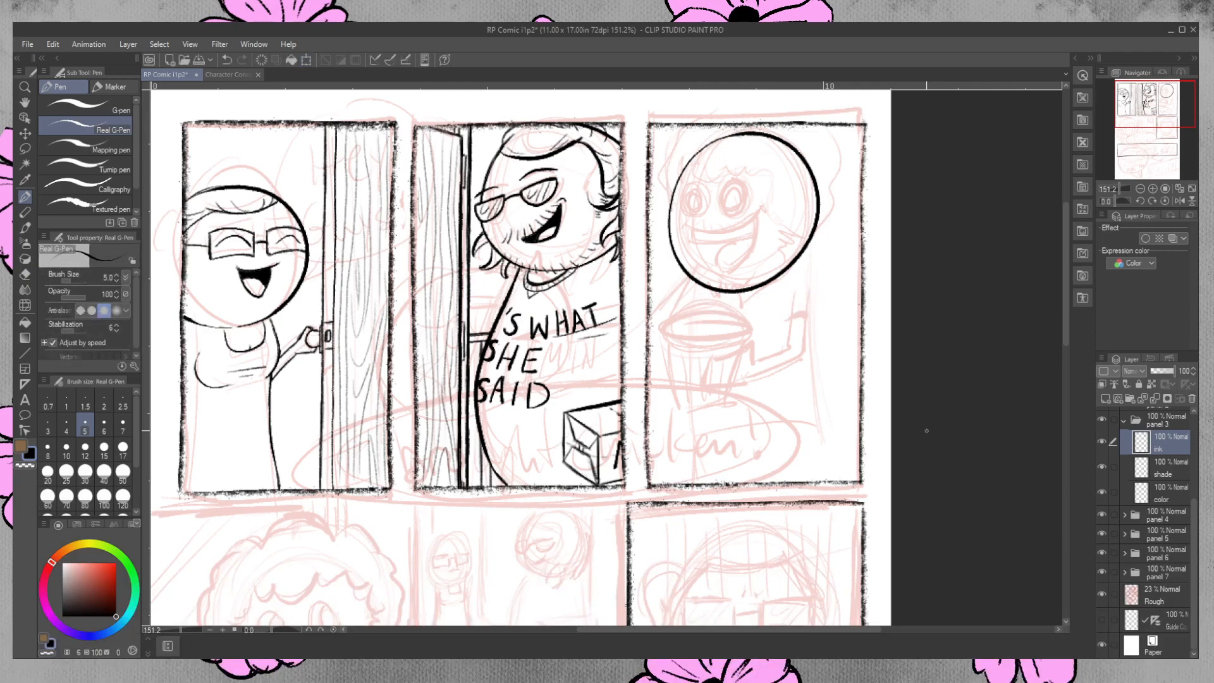
{"action": "key", "text": "ctrl+z"}
{"action": "key", "text": "ctrl+z"}
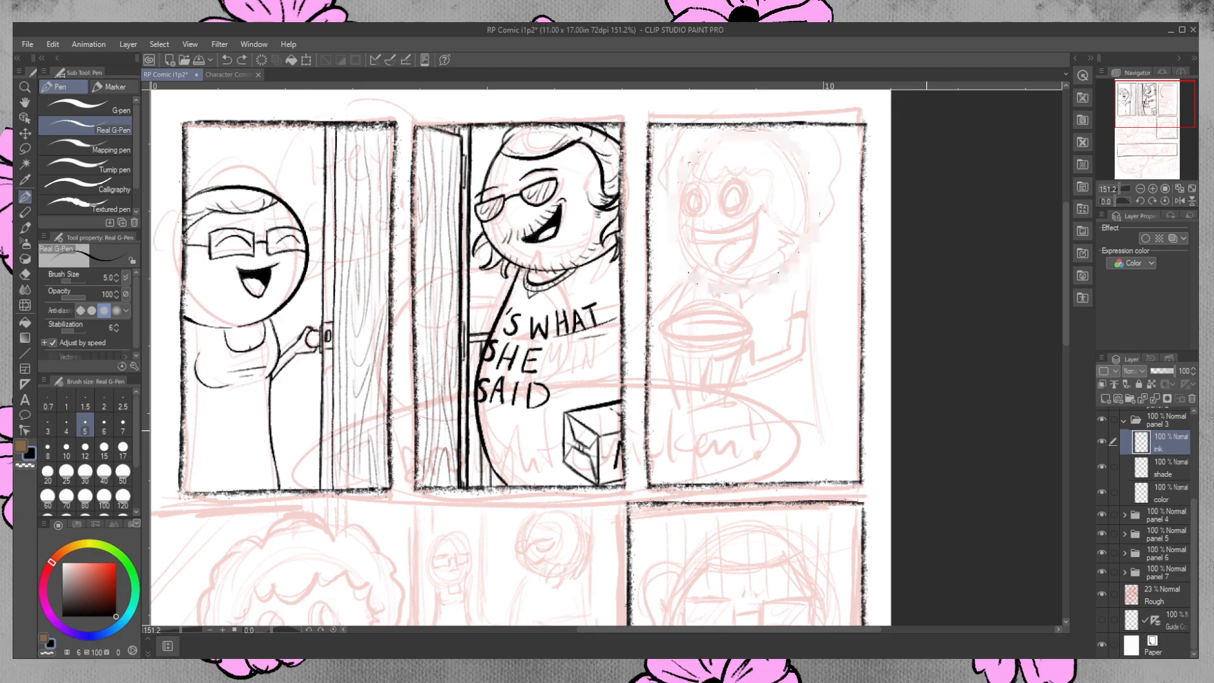
{"action": "mouse_move", "coordinate": [759, 129]}
{"action": "left_mouse_down"}
{"action": "mouse_move", "coordinate": [759, 272]}
{"action": "mouse_move", "coordinate": [753, 133]}
{"action": "mouse_move", "coordinate": [672, 251]}
{"action": "mouse_move", "coordinate": [752, 130]}
{"action": "mouse_move", "coordinate": [702, 259]}
{"action": "mouse_move", "coordinate": [702, 138]}
{"action": "mouse_move", "coordinate": [721, 286]}
{"action": "mouse_move", "coordinate": [706, 144]}
{"action": "mouse_move", "coordinate": [720, 130]}
{"action": "mouse_move", "coordinate": [695, 145]}
{"action": "left_mouse_up"}
{"action": "key", "text": "ctrl+z"}
{"action": "key", "text": "ctrl+z"}
{"action": "key", "text": "ctrl+z"}
{"action": "key", "text": "ctrl+z"}
{"action": "key", "text": "ctrl+z"}
{"action": "key", "text": "ctrl+z"}
{"action": "mouse_move", "coordinate": [695, 146]}
{"action": "left_mouse_down"}
{"action": "mouse_move", "coordinate": [815, 180]}
{"action": "mouse_move", "coordinate": [721, 129]}
{"action": "mouse_move", "coordinate": [692, 151]}
{"action": "mouse_move", "coordinate": [724, 131]}
{"action": "mouse_move", "coordinate": [689, 246]}
{"action": "mouse_move", "coordinate": [727, 132]}
{"action": "mouse_move", "coordinate": [795, 159]}
{"action": "mouse_move", "coordinate": [727, 134]}
{"action": "mouse_move", "coordinate": [679, 165]}
{"action": "mouse_move", "coordinate": [734, 134]}
{"action": "mouse_move", "coordinate": [793, 133]}
{"action": "mouse_move", "coordinate": [724, 130]}
{"action": "mouse_move", "coordinate": [686, 166]}
{"action": "mouse_move", "coordinate": [680, 155]}
{"action": "mouse_move", "coordinate": [727, 138]}
{"action": "mouse_move", "coordinate": [695, 283]}
{"action": "mouse_move", "coordinate": [750, 140]}
{"action": "mouse_move", "coordinate": [736, 141]}
{"action": "mouse_move", "coordinate": [686, 253]}
{"action": "mouse_move", "coordinate": [745, 142]}
{"action": "mouse_move", "coordinate": [676, 209]}
{"action": "mouse_move", "coordinate": [746, 144]}
{"action": "mouse_move", "coordinate": [692, 166]}
{"action": "mouse_move", "coordinate": [746, 142]}
{"action": "mouse_move", "coordinate": [814, 207]}
{"action": "mouse_move", "coordinate": [752, 140]}
{"action": "mouse_move", "coordinate": [680, 190]}
{"action": "mouse_move", "coordinate": [743, 133]}
{"action": "left_mouse_up"}
{"action": "key", "text": "ctrl+z"}
{"action": "key", "text": "ctrl+z"}
{"action": "key", "text": "ctrl+z"}
{"action": "key", "text": "ctrl+z"}
{"action": "key", "text": "ctrl+z"}
{"action": "key", "text": "ctrl+z"}
{"action": "key", "text": "ctrl+z"}
{"action": "key", "text": "ctrl+z"}
{"action": "key", "text": "ctrl+z"}
{"action": "key", "text": "ctrl+z"}
{"action": "key", "text": "ctrl+z"}
{"action": "key", "text": "ctrl+z"}
{"action": "key", "text": "ctrl+z"}
{"action": "key", "text": "ctrl+z"}
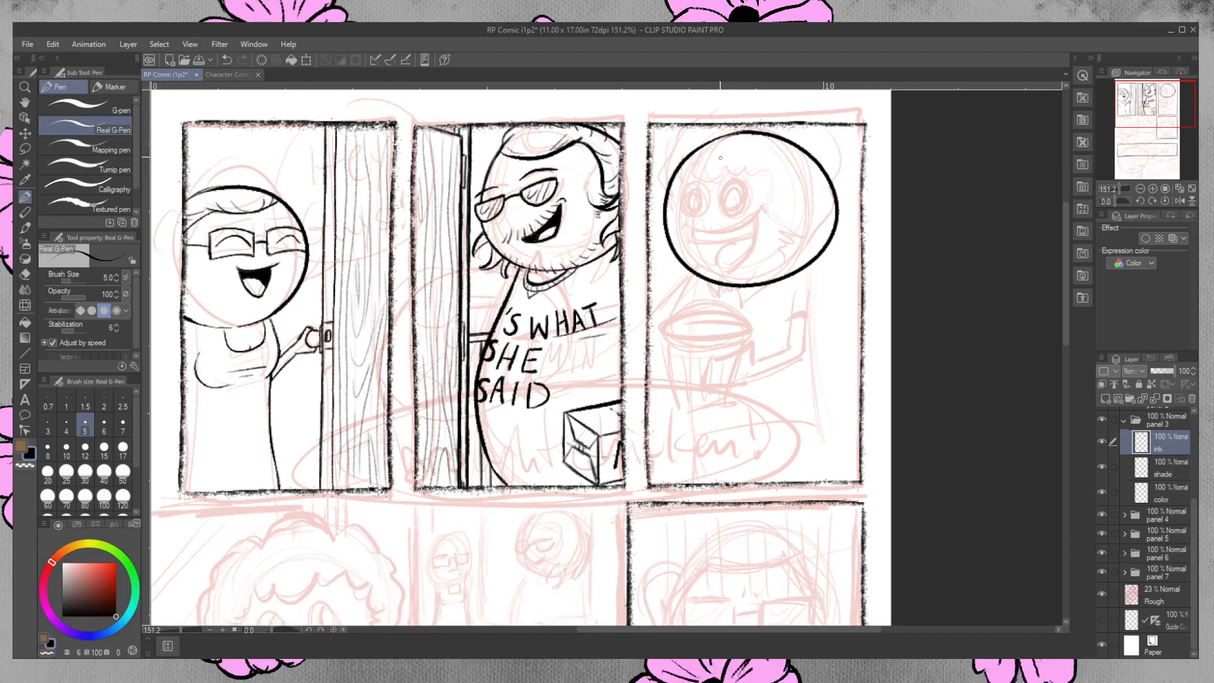
{"action": "key", "text": "ctrl+z"}
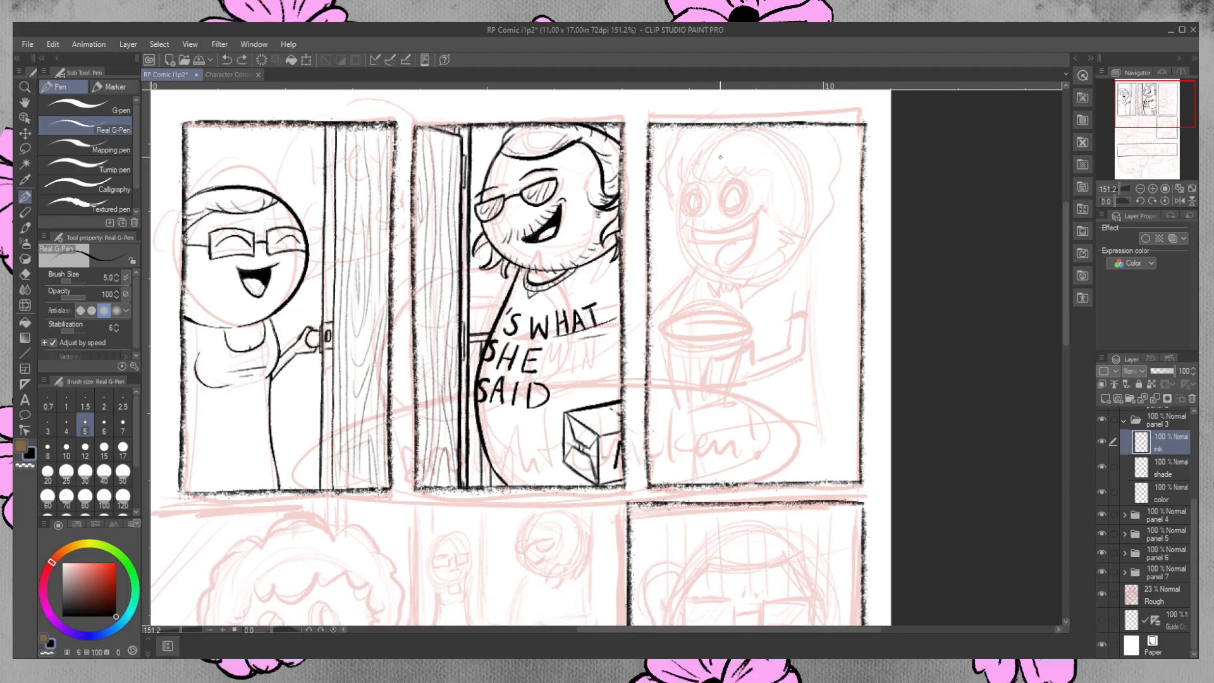
{"action": "mouse_move", "coordinate": [719, 135]}
{"action": "left_mouse_down"}
{"action": "mouse_move", "coordinate": [672, 206]}
{"action": "mouse_move", "coordinate": [806, 135]}
{"action": "mouse_move", "coordinate": [686, 254]}
{"action": "mouse_move", "coordinate": [686, 203]}
{"action": "mouse_move", "coordinate": [768, 140]}
{"action": "left_mouse_up"}
{"action": "key", "text": "ctrl+z"}
{"action": "key", "text": "ctrl+z"}
{"action": "mouse_move", "coordinate": [689, 159]}
{"action": "left_mouse_down"}
{"action": "mouse_move", "coordinate": [759, 135]}
{"action": "mouse_move", "coordinate": [702, 144]}
{"action": "mouse_move", "coordinate": [683, 189]}
{"action": "mouse_move", "coordinate": [756, 129]}
{"action": "mouse_move", "coordinate": [803, 266]}
{"action": "mouse_move", "coordinate": [727, 134]}
{"action": "left_mouse_up"}
{"action": "key", "text": "ctrl+z"}
{"action": "key", "text": "ctrl+z"}
{"action": "key", "text": "ctrl+z"}
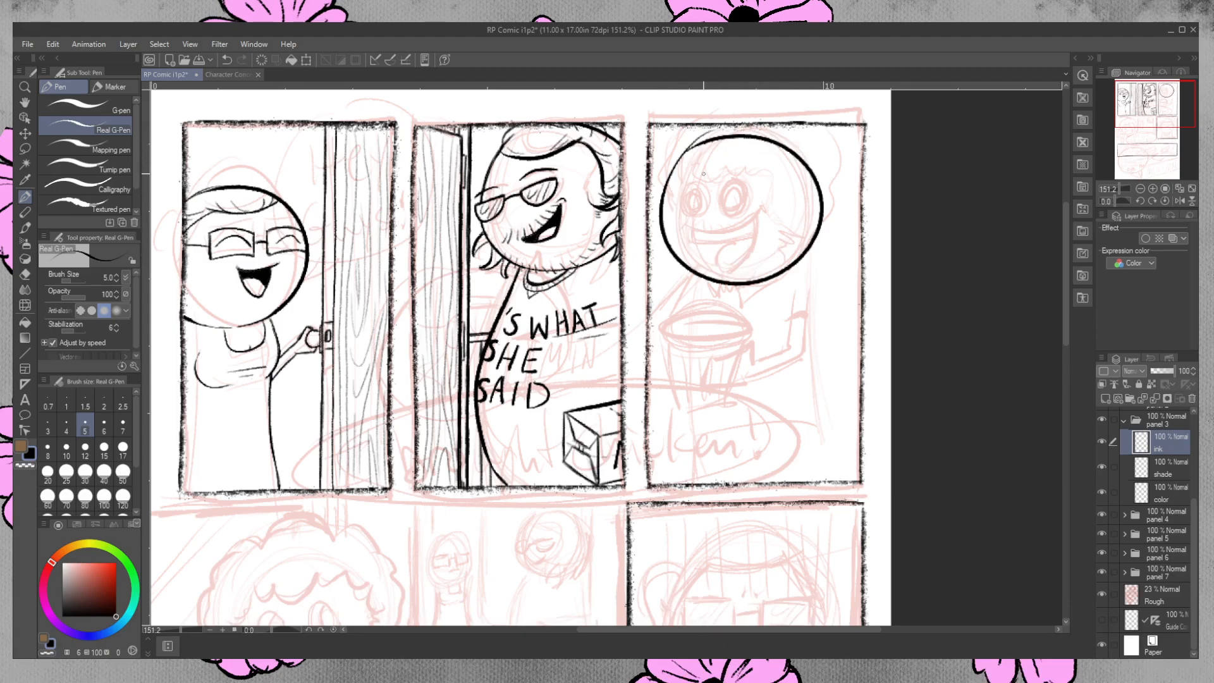
{"action": "key", "text": "ctrl+z"}
{"action": "mouse_move", "coordinate": [718, 135]}
{"action": "left_mouse_down"}
{"action": "mouse_move", "coordinate": [803, 209]}
{"action": "mouse_move", "coordinate": [721, 134]}
{"action": "mouse_move", "coordinate": [821, 172]}
{"action": "mouse_move", "coordinate": [719, 135]}
{"action": "mouse_move", "coordinate": [817, 166]}
{"action": "mouse_move", "coordinate": [707, 142]}
{"action": "left_mouse_up"}
{"action": "key", "text": "ctrl+z"}
{"action": "key", "text": "ctrl+z"}
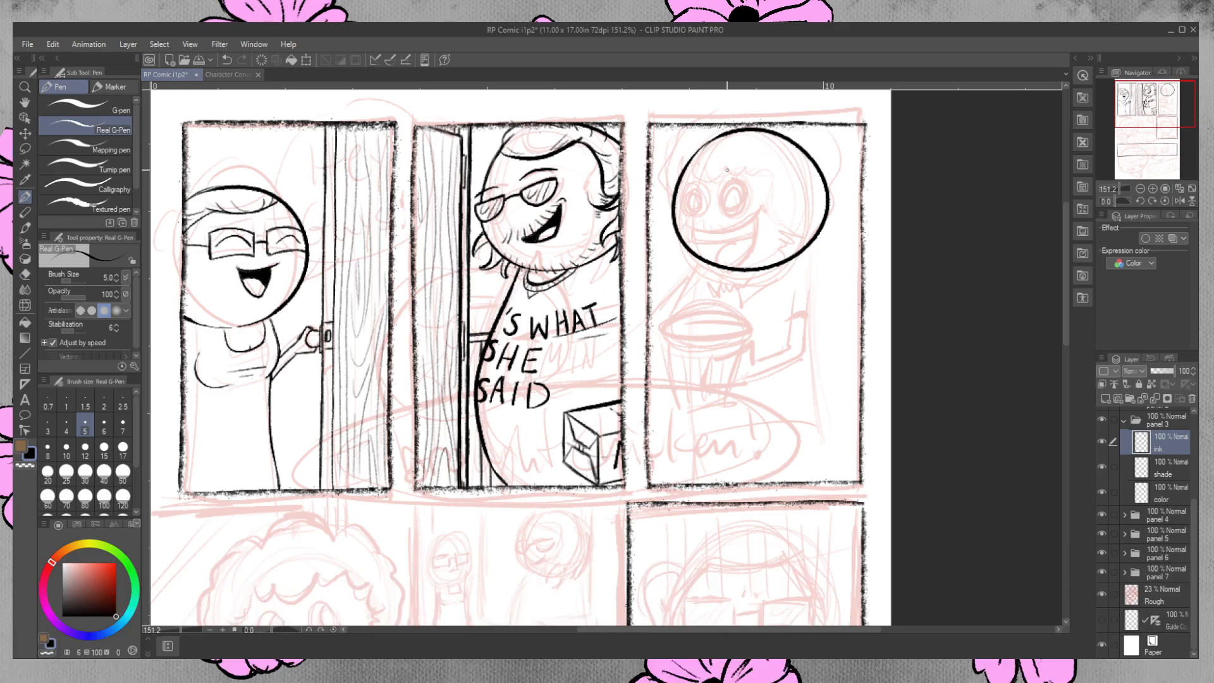
{"action": "key", "text": "ctrl+z"}
Ink the third-panel character's round head outline over the sketch, reinforce its upper-left curve and erase the overlap near the crown.
{"action": "mouse_move", "coordinate": [733, 135]}
{"action": "left_mouse_down"}
{"action": "mouse_move", "coordinate": [740, 276]}
{"action": "mouse_move", "coordinate": [727, 137]}
{"action": "left_mouse_up"}
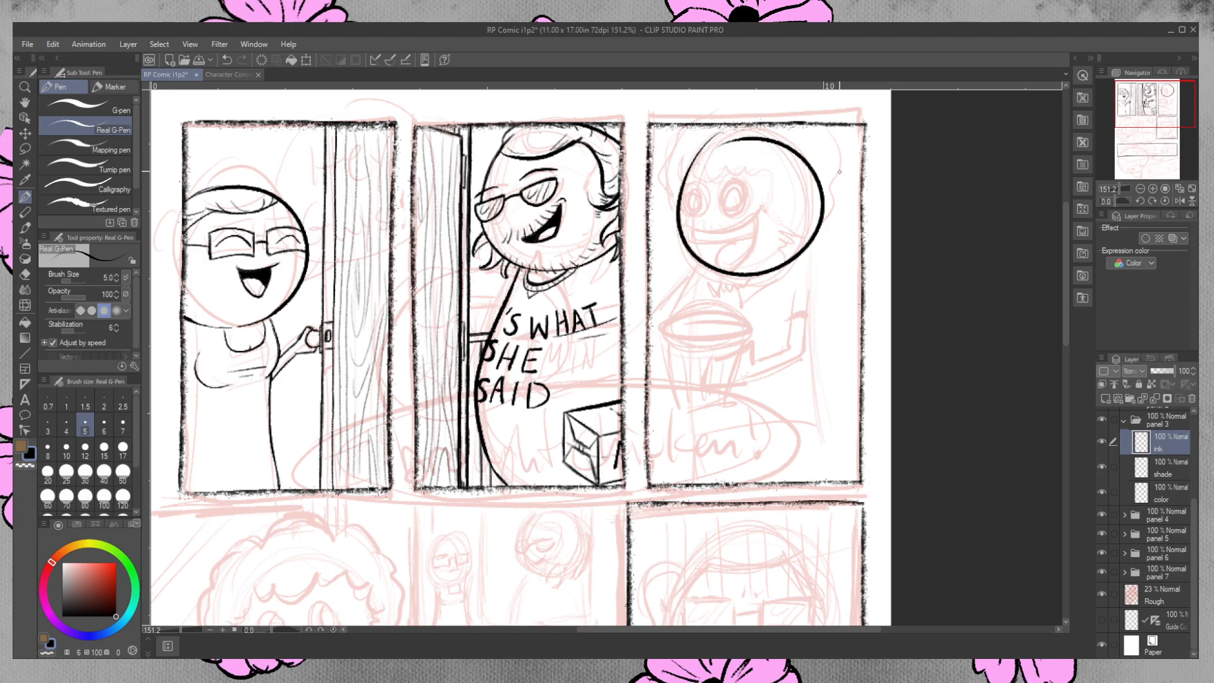
{"action": "left_click_drag", "start_coordinate": [685, 177], "coordinate": [744, 136]}
{"action": "left_click", "coordinate": [28, 273]}
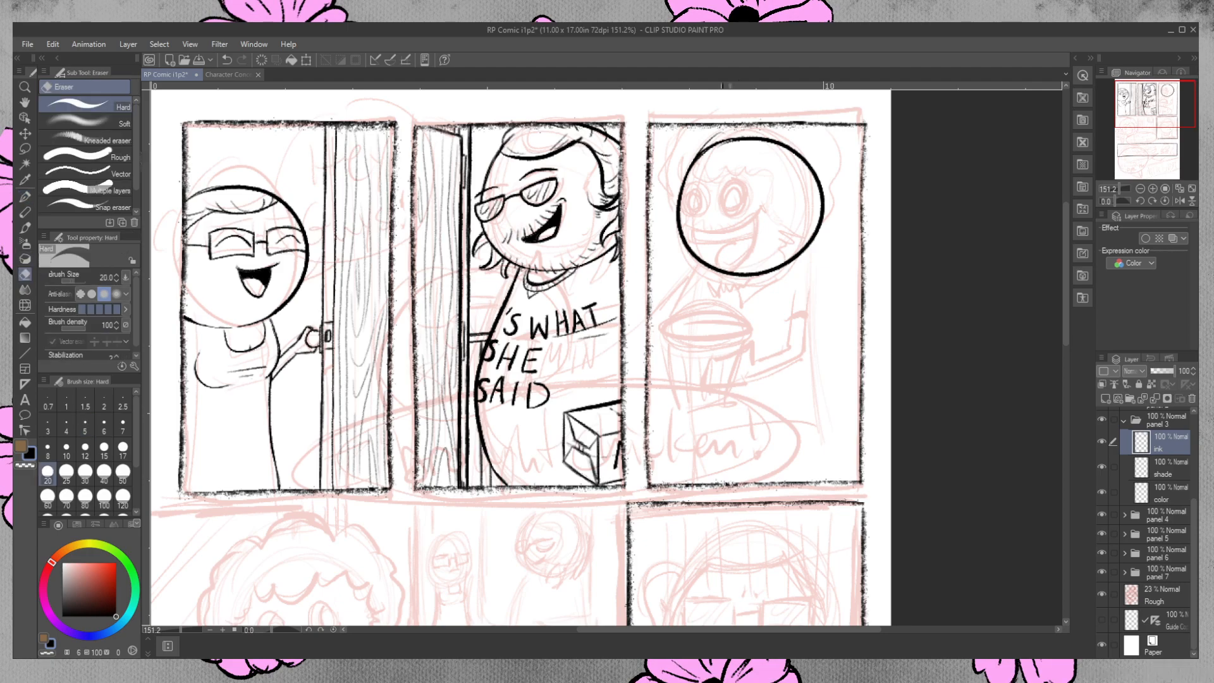
{"action": "left_click_drag", "start_coordinate": [725, 146], "coordinate": [732, 144]}
Ink the third panel's bucket with an elliptical rim, tapered sides, a curved base and vertical ribs.
{"action": "key", "text": "p"}
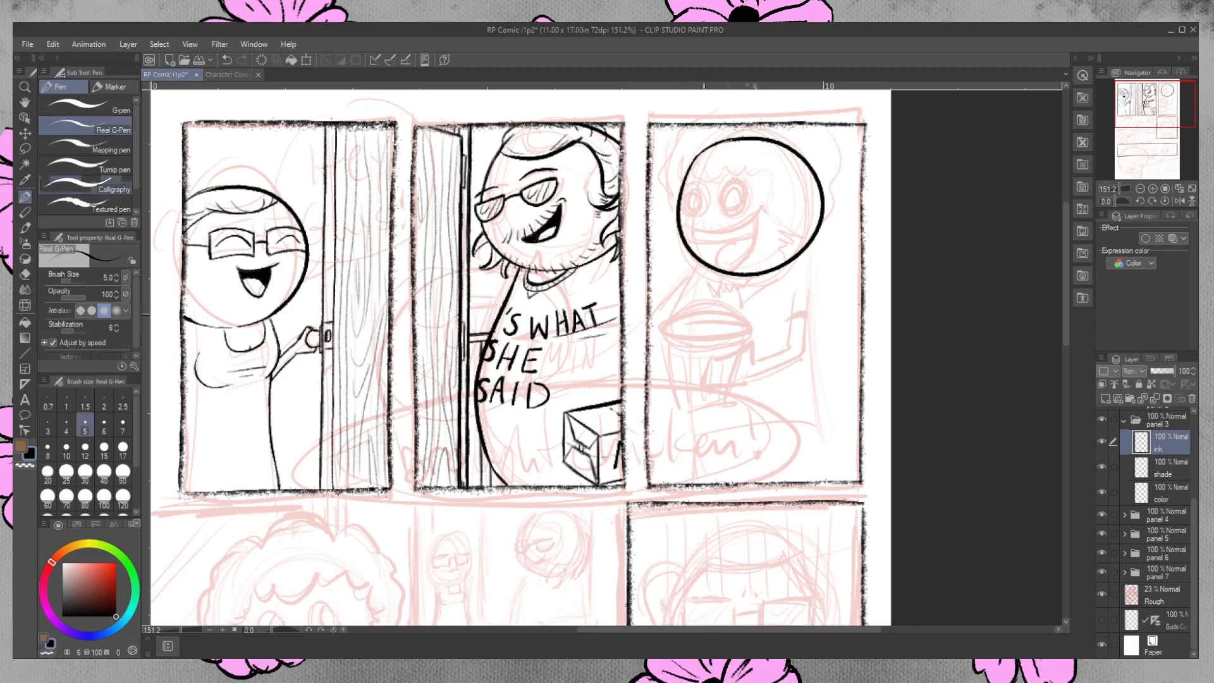
{"action": "mouse_move", "coordinate": [710, 313]}
{"action": "left_mouse_down"}
{"action": "mouse_move", "coordinate": [751, 326]}
{"action": "mouse_move", "coordinate": [699, 319]}
{"action": "mouse_move", "coordinate": [734, 342]}
{"action": "mouse_move", "coordinate": [699, 311]}
{"action": "mouse_move", "coordinate": [724, 339]}
{"action": "mouse_move", "coordinate": [736, 314]}
{"action": "mouse_move", "coordinate": [728, 405]}
{"action": "left_mouse_up"}
{"action": "key", "text": "ctrl+z"}
{"action": "key", "text": "ctrl+z"}
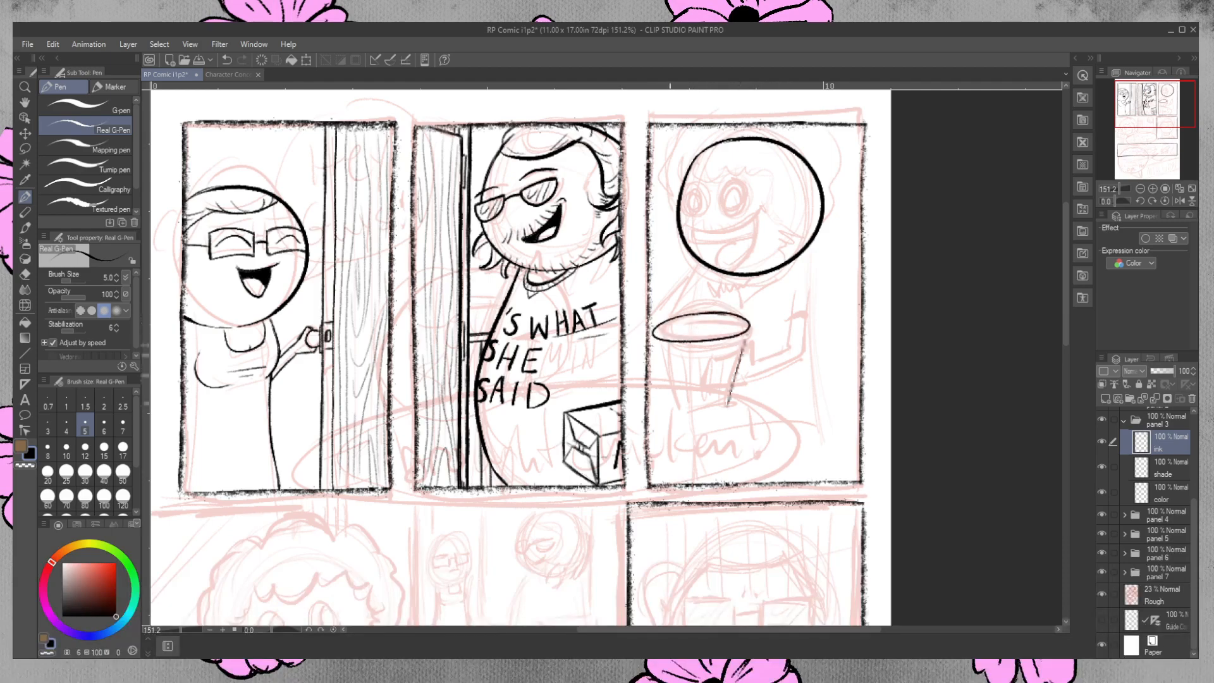
{"action": "mouse_move", "coordinate": [653, 335]}
{"action": "left_mouse_down"}
{"action": "mouse_move", "coordinate": [664, 407]}
{"action": "mouse_move", "coordinate": [736, 402]}
{"action": "left_mouse_up"}
{"action": "key", "text": "ctrl+z"}
{"action": "left_click_drag", "start_coordinate": [733, 346], "coordinate": [727, 407]}
{"action": "mouse_move", "coordinate": [726, 349]}
{"action": "left_mouse_down"}
{"action": "mouse_move", "coordinate": [721, 406]}
{"action": "mouse_move", "coordinate": [690, 404]}
{"action": "mouse_move", "coordinate": [692, 385]}
{"action": "left_mouse_up"}
{"action": "mouse_move", "coordinate": [678, 351]}
{"action": "left_mouse_down"}
{"action": "mouse_move", "coordinate": [684, 402]}
{"action": "mouse_move", "coordinate": [668, 359]}
{"action": "mouse_move", "coordinate": [675, 408]}
{"action": "left_mouse_up"}
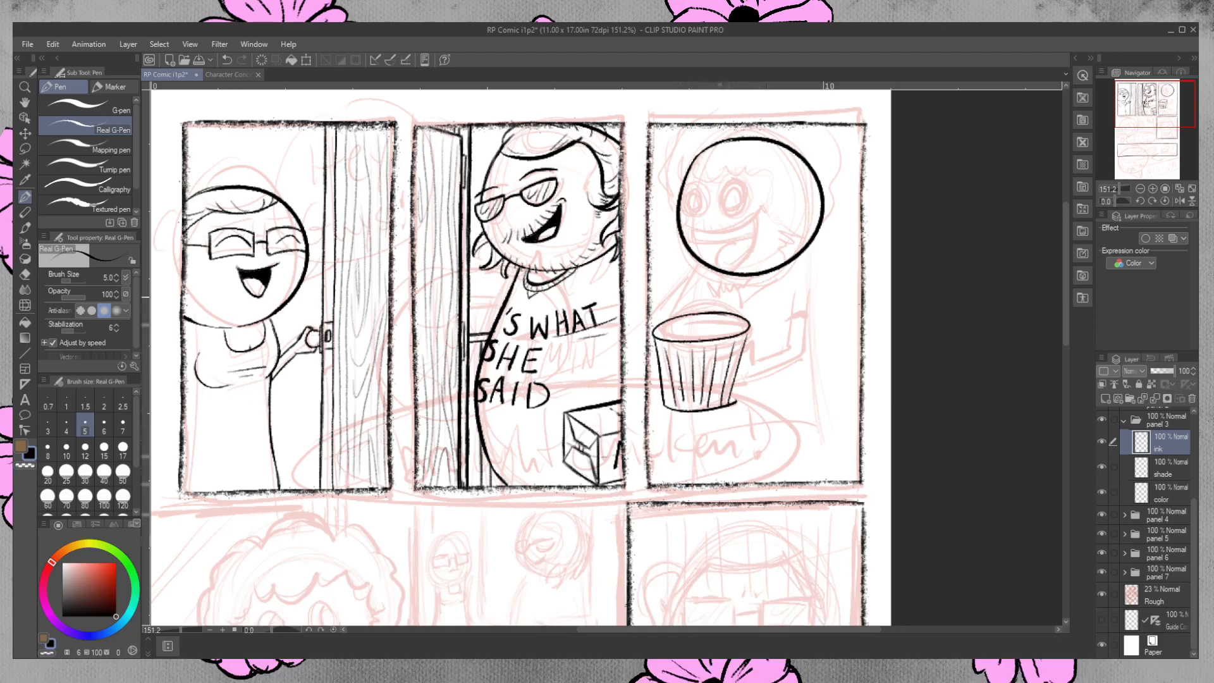
{"action": "mouse_move", "coordinate": [708, 321]}
{"action": "left_mouse_down"}
{"action": "mouse_move", "coordinate": [674, 323]}
{"action": "mouse_move", "coordinate": [692, 320]}
{"action": "left_mouse_up"}
{"action": "key", "text": "ctrl+z"}
{"action": "mouse_move", "coordinate": [720, 357]}
{"action": "left_mouse_down"}
{"action": "mouse_move", "coordinate": [783, 341]}
{"action": "mouse_move", "coordinate": [793, 288]}
{"action": "mouse_move", "coordinate": [816, 283]}
{"action": "left_mouse_up"}
{"action": "mouse_move", "coordinate": [815, 285]}
{"action": "left_mouse_down"}
{"action": "mouse_move", "coordinate": [805, 354]}
{"action": "mouse_move", "coordinate": [738, 375]}
{"action": "left_mouse_up"}
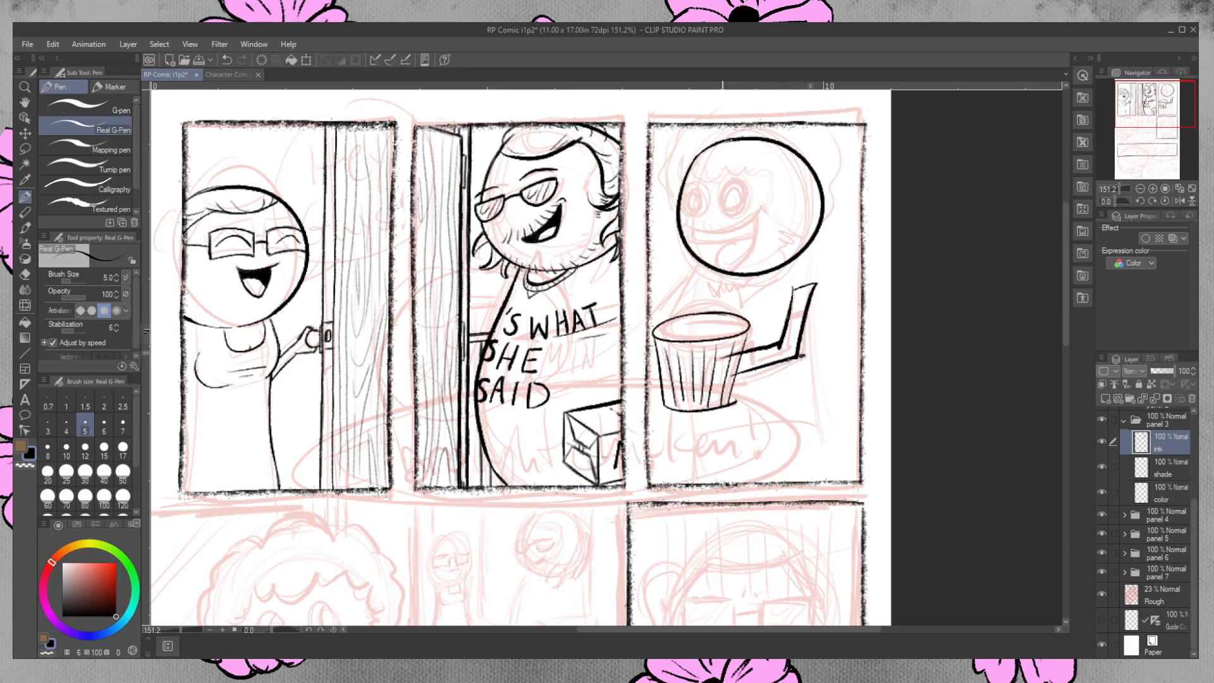
{"action": "left_click_drag", "start_coordinate": [677, 277], "coordinate": [674, 306]}
{"action": "left_click_drag", "start_coordinate": [668, 295], "coordinate": [675, 307]}
{"action": "left_click_drag", "start_coordinate": [671, 254], "coordinate": [662, 268]}
{"action": "left_click_drag", "start_coordinate": [678, 247], "coordinate": [687, 268]}
{"action": "left_click_drag", "start_coordinate": [681, 292], "coordinate": [675, 307]}
{"action": "mouse_move", "coordinate": [695, 243]}
{"action": "left_mouse_down"}
{"action": "mouse_move", "coordinate": [714, 265]}
{"action": "mouse_move", "coordinate": [725, 231]}
{"action": "mouse_move", "coordinate": [730, 250]}
{"action": "mouse_move", "coordinate": [781, 253]}
{"action": "left_mouse_up"}
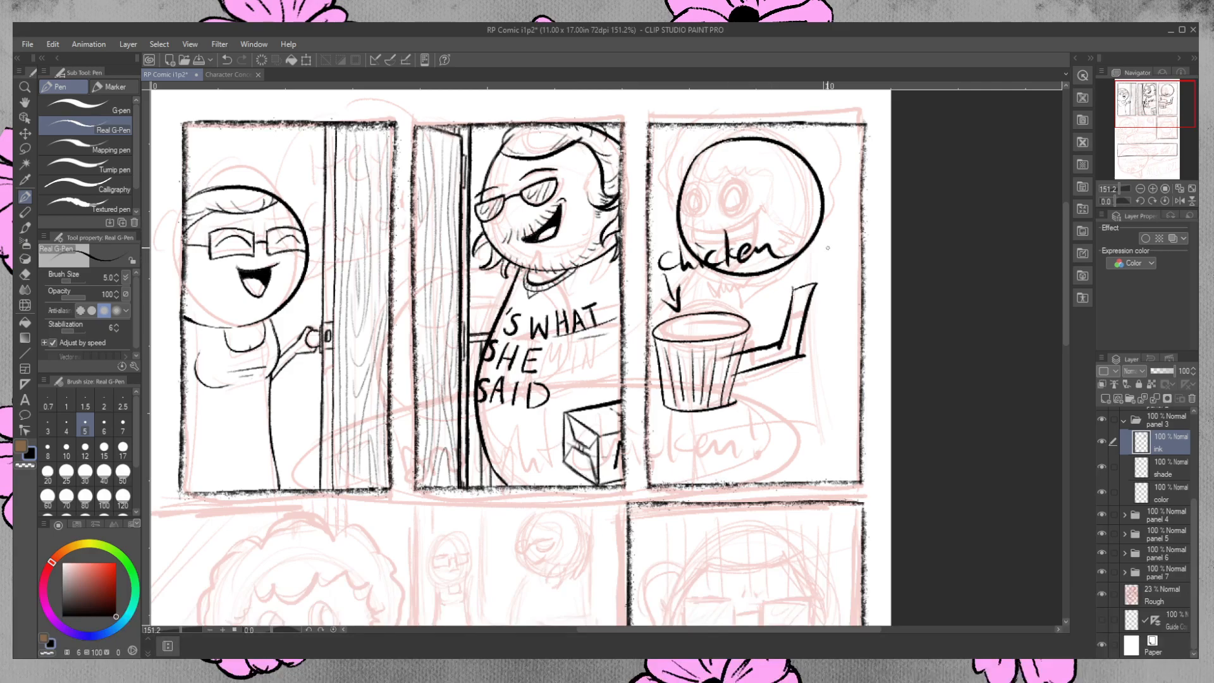
{"action": "mouse_move", "coordinate": [667, 330]}
{"action": "left_mouse_down"}
{"action": "mouse_move", "coordinate": [693, 318]}
{"action": "mouse_move", "coordinate": [718, 328]}
{"action": "mouse_move", "coordinate": [704, 336]}
{"action": "mouse_move", "coordinate": [749, 311]}
{"action": "left_mouse_up"}
{"action": "key", "text": "ctrl+z"}
{"action": "key", "text": "ctrl+z"}
{"action": "key", "text": "ctrl+z"}
{"action": "key", "text": "ctrl+z"}
{"action": "key", "text": "ctrl+z"}
{"action": "key", "text": "ctrl+z"}
{"action": "key", "text": "ctrl+z"}
{"action": "key", "text": "ctrl+z"}
{"action": "key", "text": "ctrl+z"}
{"action": "key", "text": "ctrl+z"}
{"action": "key", "text": "ctrl+z"}
{"action": "key", "text": "ctrl+z"}
{"action": "key", "text": "ctrl+z"}
{"action": "key", "text": "ctrl+z"}
{"action": "key", "text": "ctrl+z"}
{"action": "key", "text": "ctrl+z"}
{"action": "key", "text": "ctrl+z"}
{"action": "key", "text": "ctrl+z"}
{"action": "key", "text": "ctrl+z"}
{"action": "key", "text": "ctrl+z"}
{"action": "key", "text": "ctrl+z"}
{"action": "key", "text": "ctrl+z"}
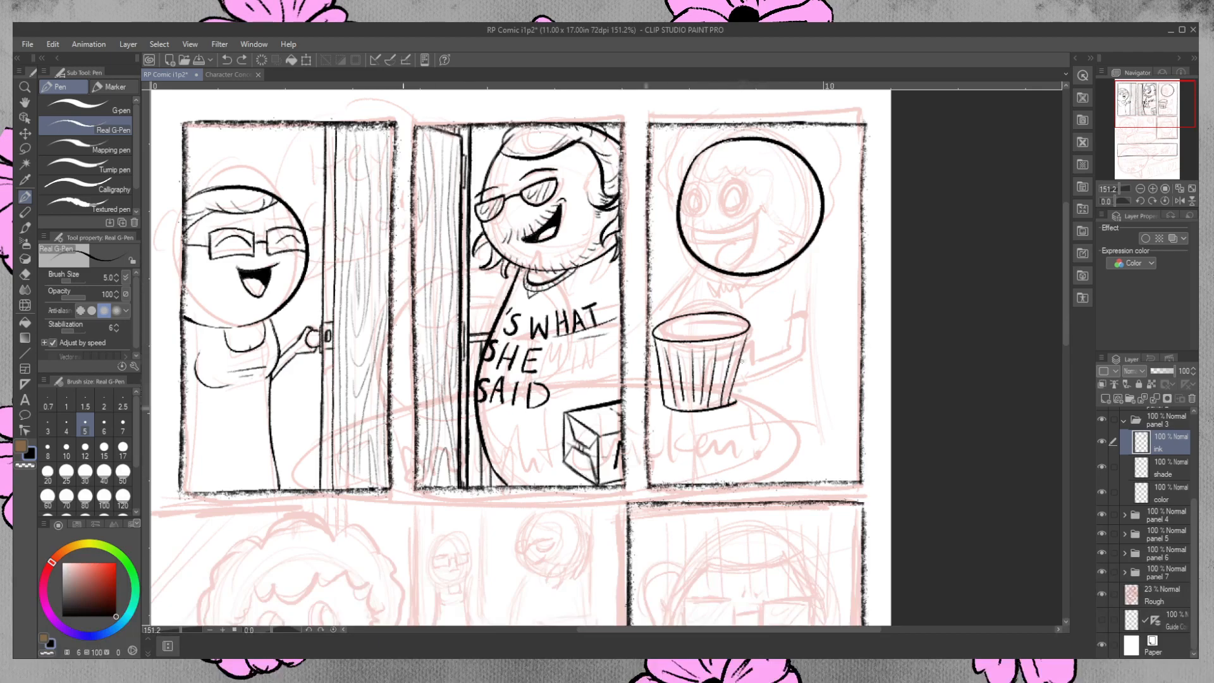
Erase the ribs on the bucket's left front and ink a bold letter C with a partly cropped letter at the bucket's edge.
{"action": "left_click", "coordinate": [25, 274]}
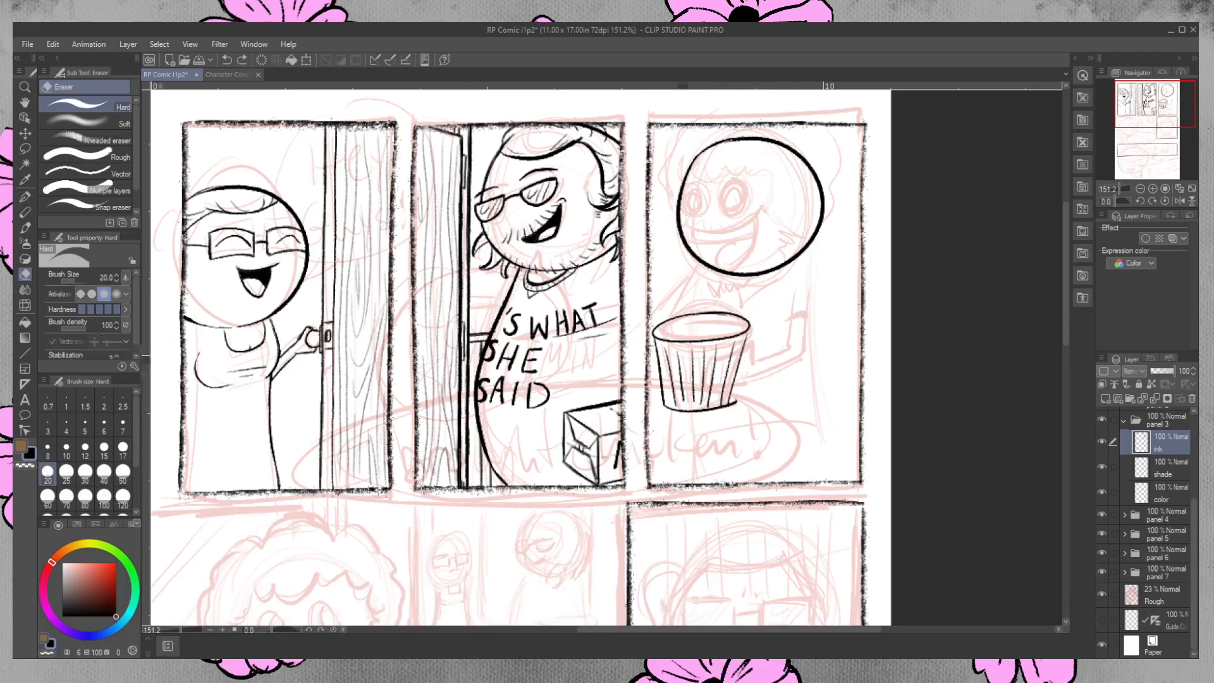
{"action": "mouse_move", "coordinate": [667, 352]}
{"action": "left_mouse_down"}
{"action": "mouse_move", "coordinate": [677, 402]}
{"action": "mouse_move", "coordinate": [669, 364]}
{"action": "mouse_move", "coordinate": [694, 363]}
{"action": "mouse_move", "coordinate": [693, 399]}
{"action": "mouse_move", "coordinate": [701, 379]}
{"action": "left_mouse_up"}
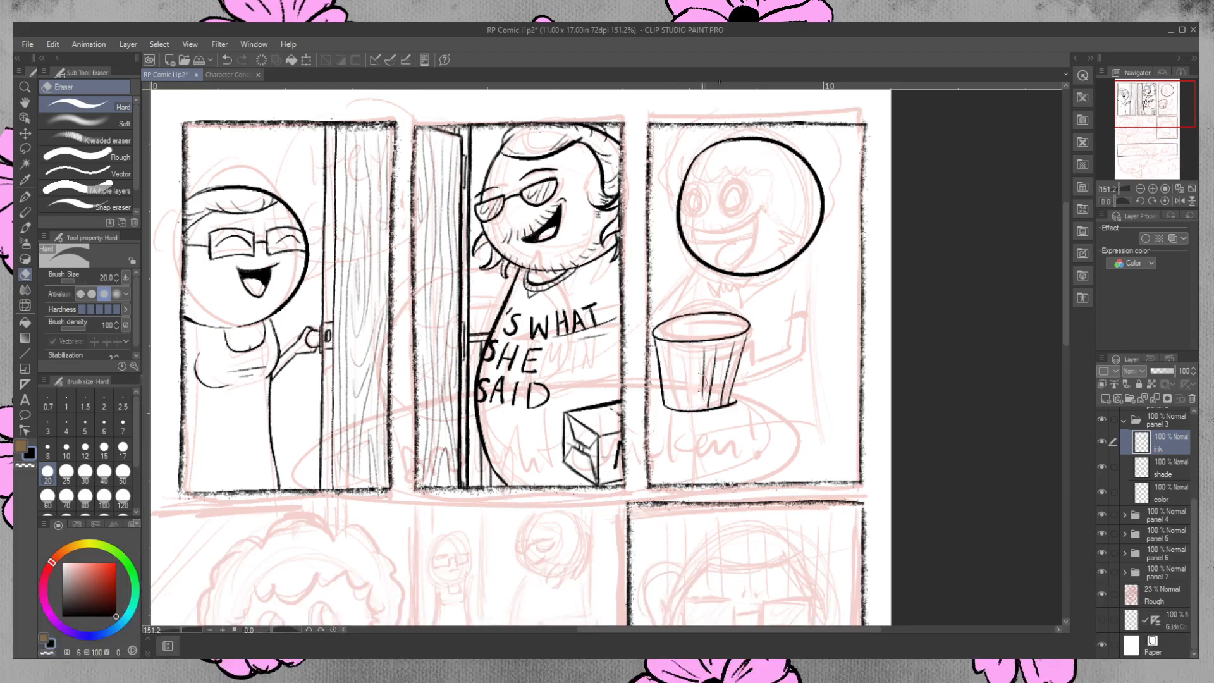
{"action": "key", "text": "p"}
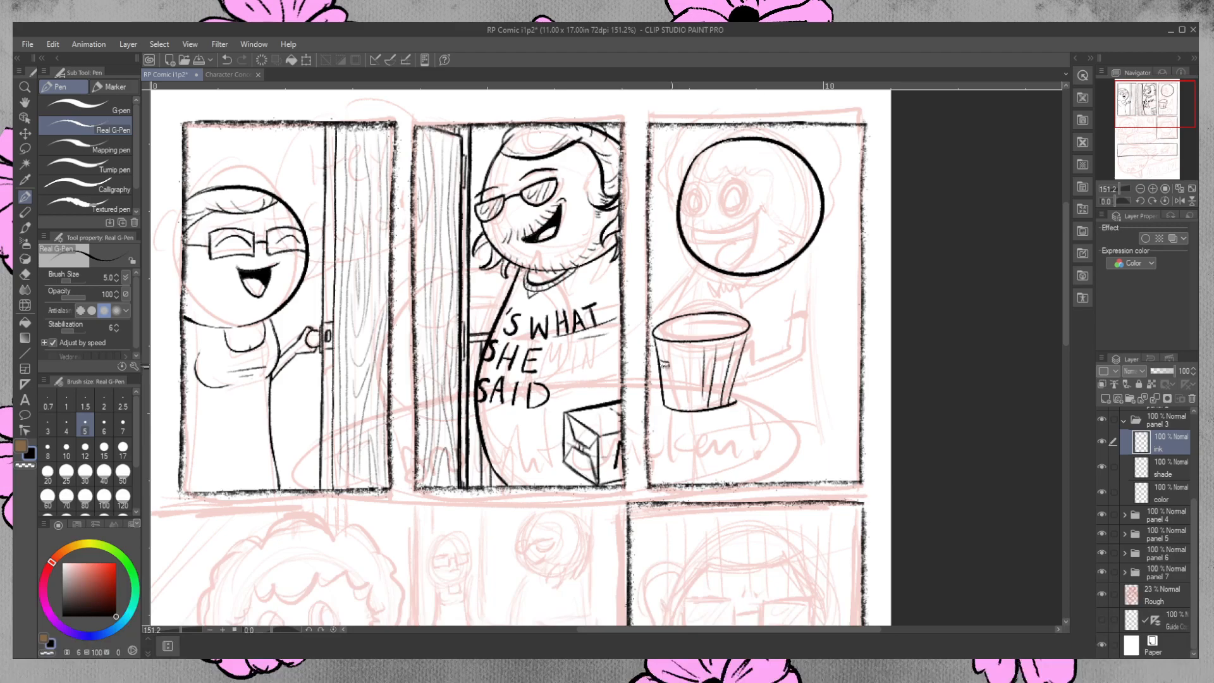
{"action": "left_click_drag", "start_coordinate": [662, 369], "coordinate": [667, 377]}
{"action": "key", "text": "ctrl+z"}
{"action": "left_click_drag", "start_coordinate": [691, 373], "coordinate": [690, 388]}
{"action": "key", "text": "ctrl+z"}
{"action": "left_click_drag", "start_coordinate": [687, 370], "coordinate": [687, 381]}
{"action": "key", "text": "ctrl+z"}
{"action": "left_click_drag", "start_coordinate": [688, 384], "coordinate": [690, 381]}
{"action": "left_click", "coordinate": [26, 274]}
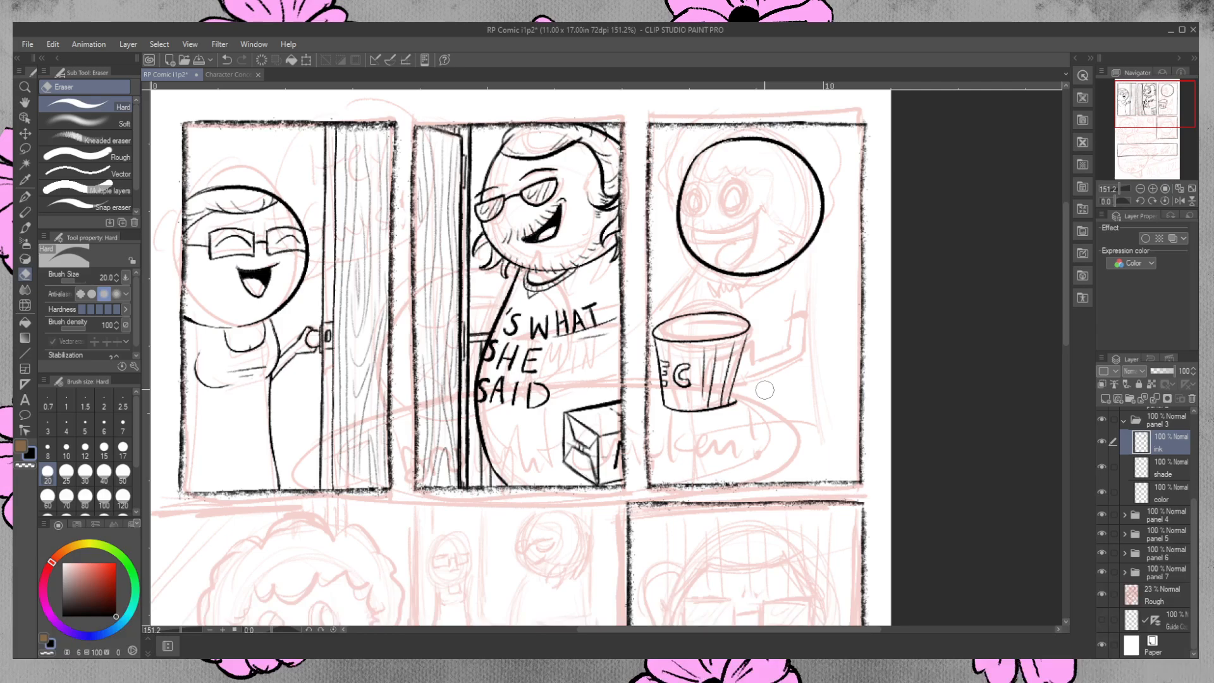
{"action": "key", "text": "p"}
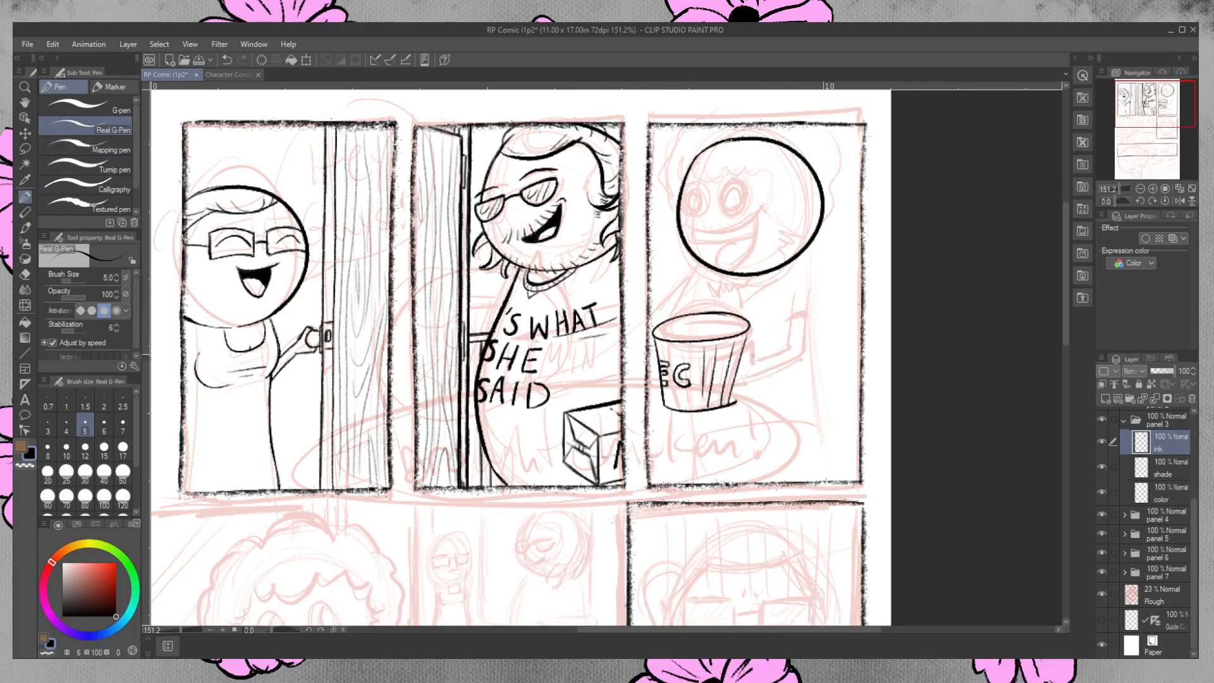
Ink the third-panel character's bent arm beside the bucket, with the inner edge and the back of the upper arm.
{"action": "left_click_drag", "start_coordinate": [750, 360], "coordinate": [779, 348]}
{"action": "left_click_drag", "start_coordinate": [791, 290], "coordinate": [784, 349]}
{"action": "left_click_drag", "start_coordinate": [746, 359], "coordinate": [786, 345]}
{"action": "left_click_drag", "start_coordinate": [808, 284], "coordinate": [801, 354]}
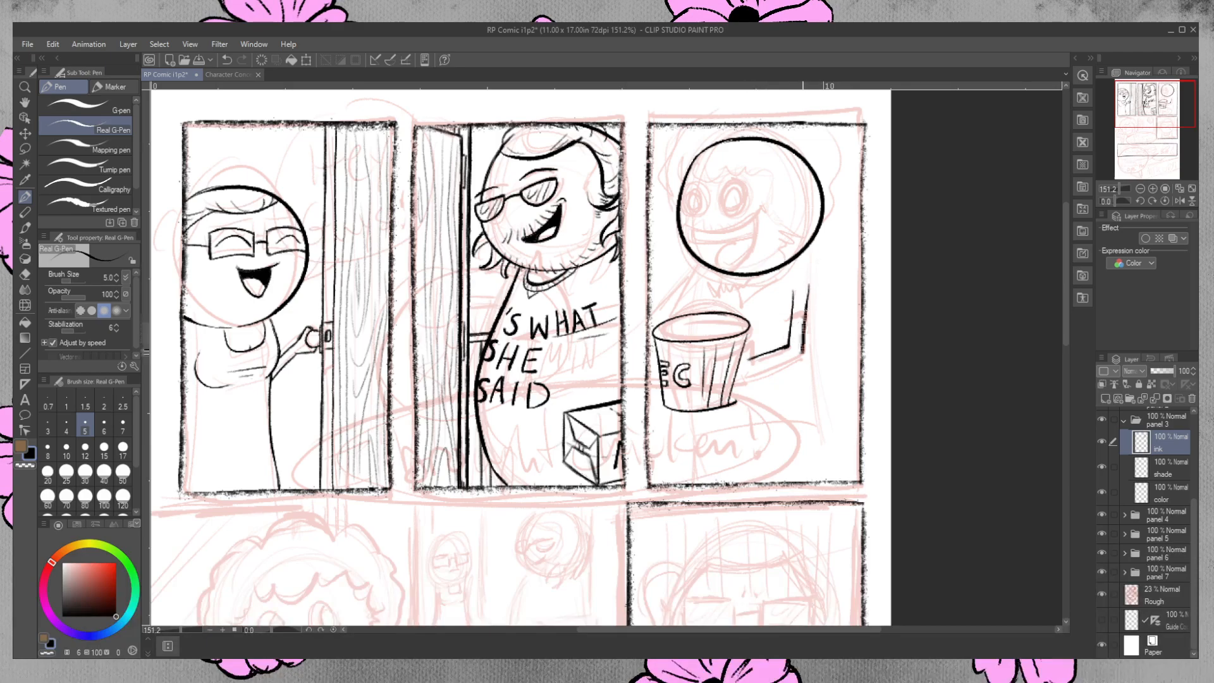
Ink the third-panel character's back as one long curve from the shoulder down to the panel's lower border and trim it.
{"action": "left_click_drag", "start_coordinate": [807, 258], "coordinate": [828, 451]}
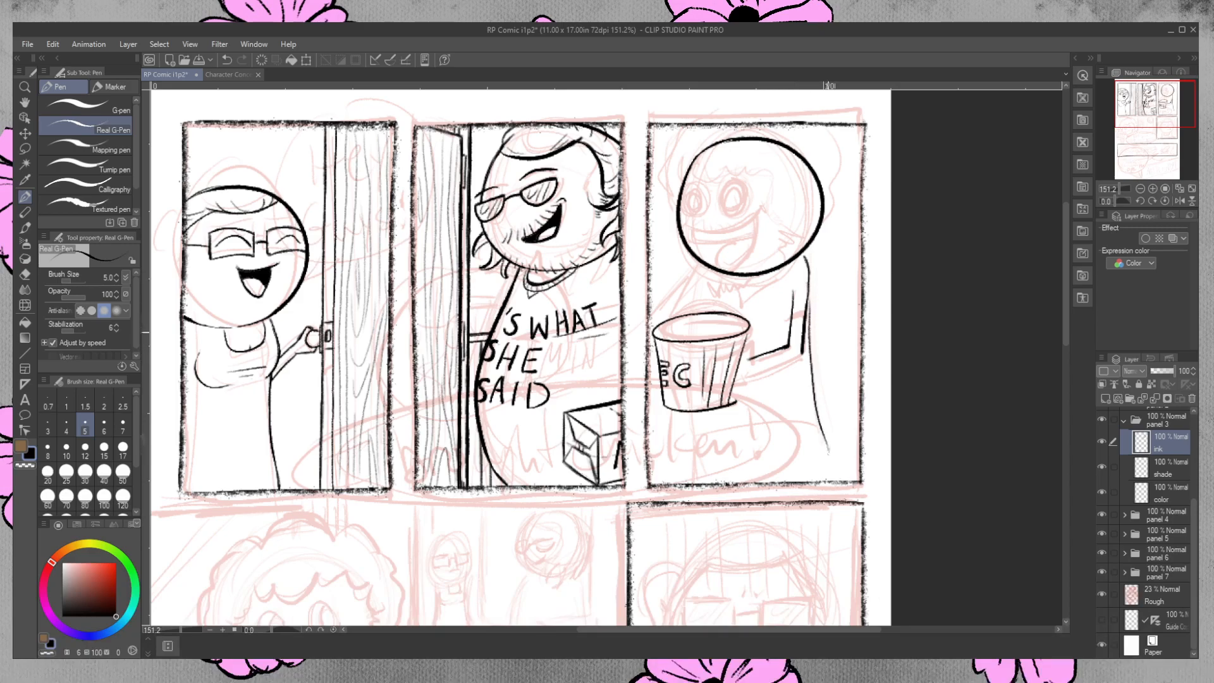
{"action": "key", "text": "ctrl+z"}
{"action": "left_click_drag", "start_coordinate": [807, 303], "coordinate": [827, 477]}
{"action": "key", "text": "ctrl+z"}
{"action": "left_click_drag", "start_coordinate": [808, 299], "coordinate": [833, 495]}
{"action": "left_click", "coordinate": [25, 273]}
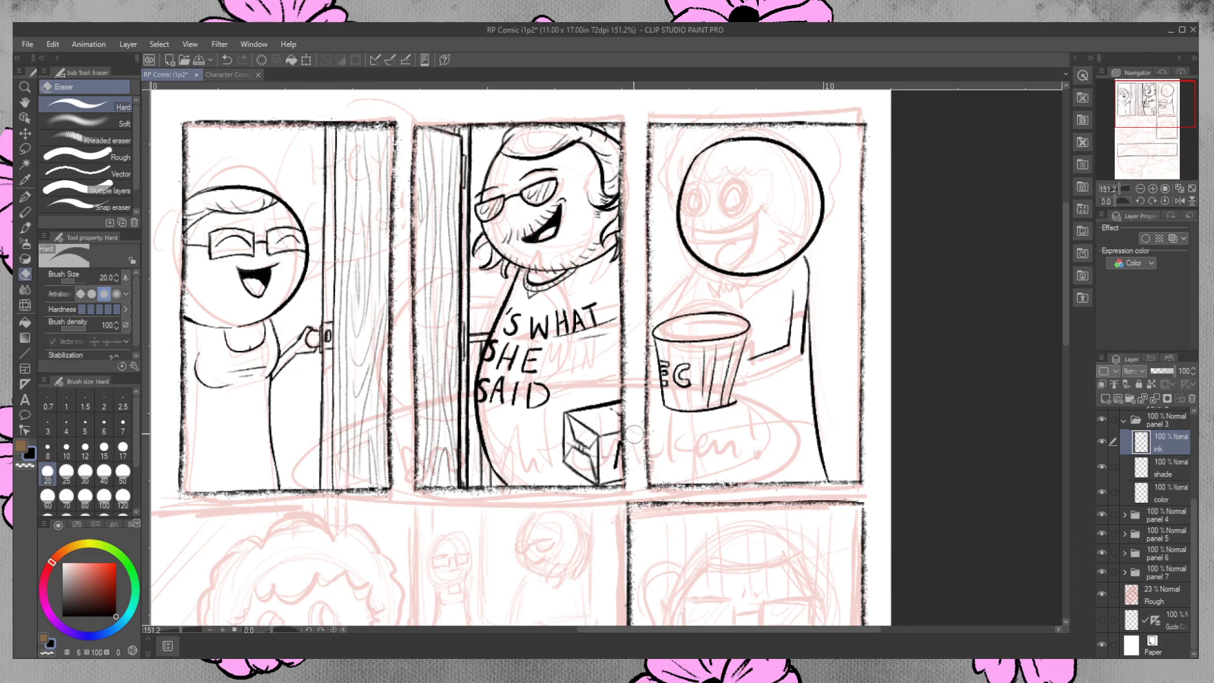
Ink the lower edge of the third-panel character's forearm from the bucket to the elbow and clean up the line's ends.
{"action": "left_click", "coordinate": [26, 198]}
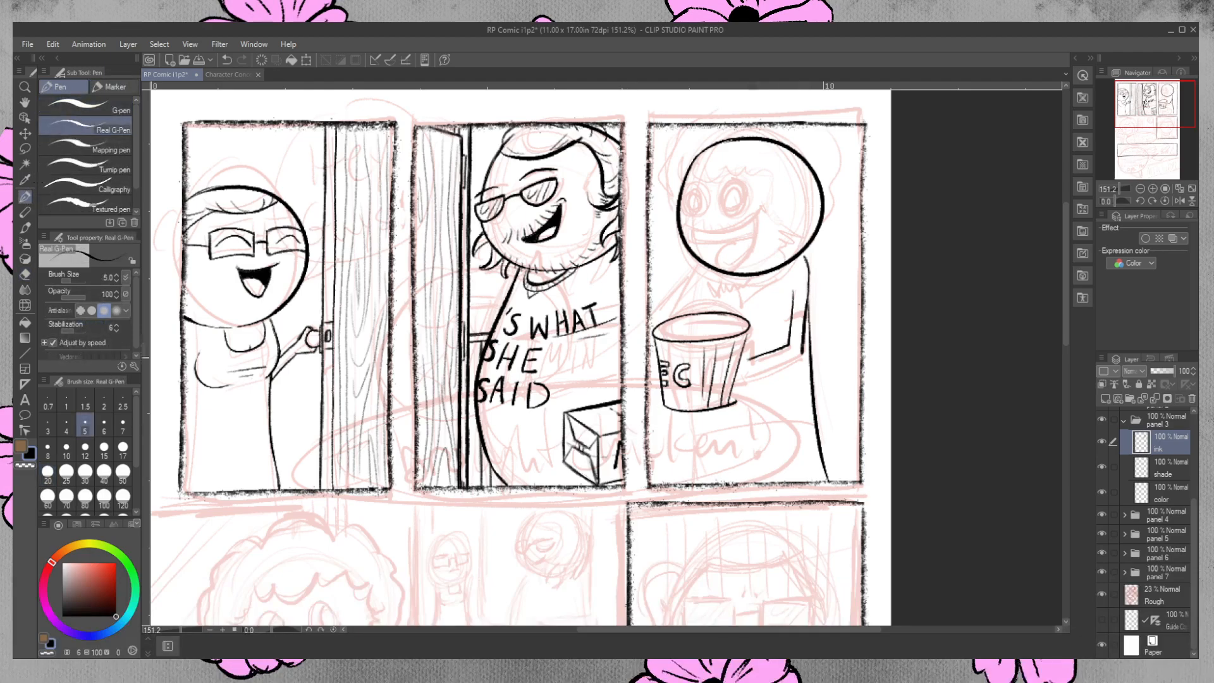
{"action": "left_click_drag", "start_coordinate": [748, 372], "coordinate": [811, 352]}
{"action": "key", "text": "ctrl+z"}
{"action": "key", "text": "ctrl+z"}
{"action": "left_click_drag", "start_coordinate": [746, 374], "coordinate": [810, 349]}
{"action": "key", "text": "ctrl+z"}
{"action": "left_click_drag", "start_coordinate": [747, 372], "coordinate": [804, 351]}
{"action": "left_click", "coordinate": [26, 275]}
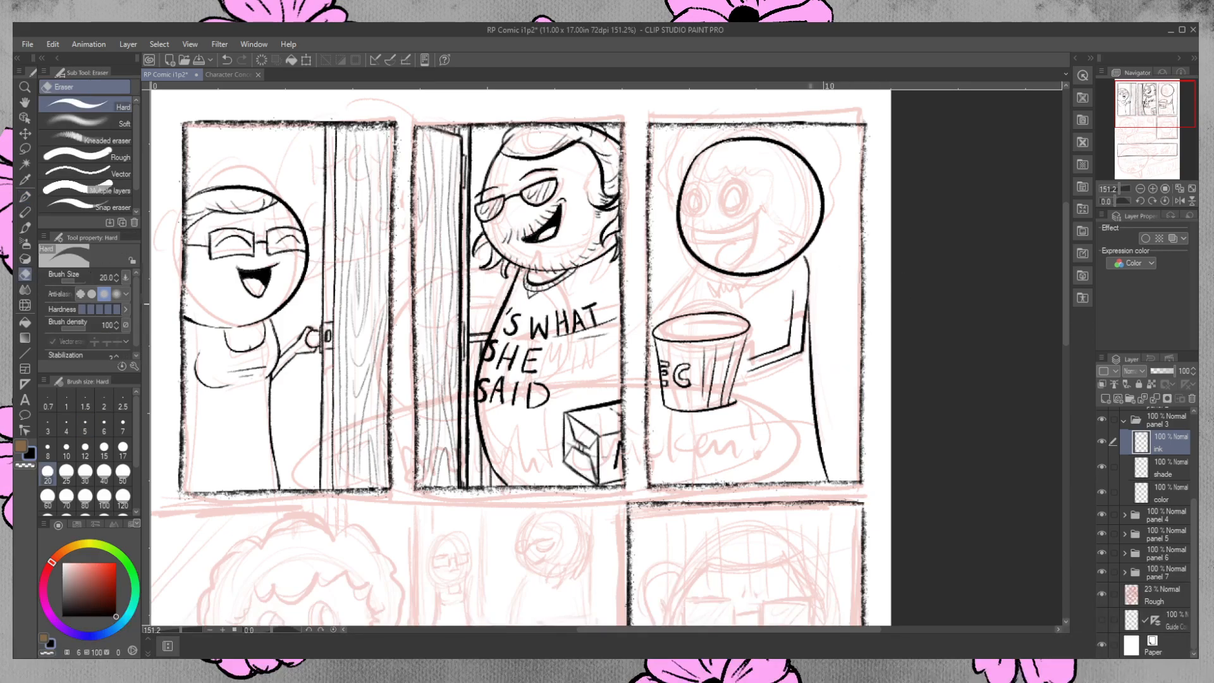
Ink the third-panel character's chest line from beneath the chin down to the bucket's rim.
{"action": "left_click", "coordinate": [25, 196]}
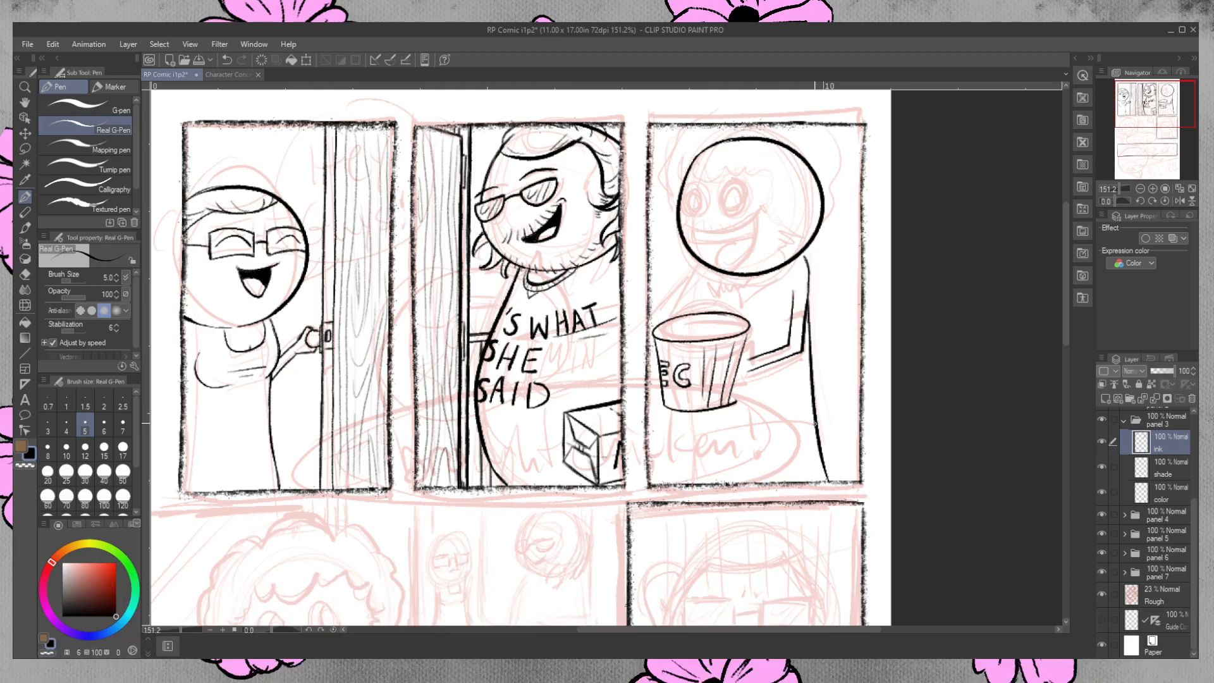
{"action": "left_click_drag", "start_coordinate": [698, 281], "coordinate": [690, 324]}
{"action": "key", "text": "ctrl+z"}
{"action": "key", "text": "ctrl+z"}
{"action": "left_click_drag", "start_coordinate": [699, 277], "coordinate": [691, 323]}
{"action": "key", "text": "ctrl+z"}
{"action": "left_click_drag", "start_coordinate": [700, 266], "coordinate": [693, 312]}
{"action": "left_click_drag", "start_coordinate": [679, 413], "coordinate": [681, 486]}
{"action": "key", "text": "ctrl+z"}
{"action": "left_click_drag", "start_coordinate": [684, 412], "coordinate": [685, 487]}
{"action": "key", "text": "ctrl+z"}
{"action": "key", "text": "ctrl+z"}
{"action": "left_click_drag", "start_coordinate": [686, 409], "coordinate": [684, 482]}
{"action": "key", "text": "ctrl+z"}
{"action": "left_click_drag", "start_coordinate": [689, 410], "coordinate": [682, 487]}
{"action": "key", "text": "ctrl+z"}
{"action": "left_click_drag", "start_coordinate": [686, 411], "coordinate": [683, 482]}
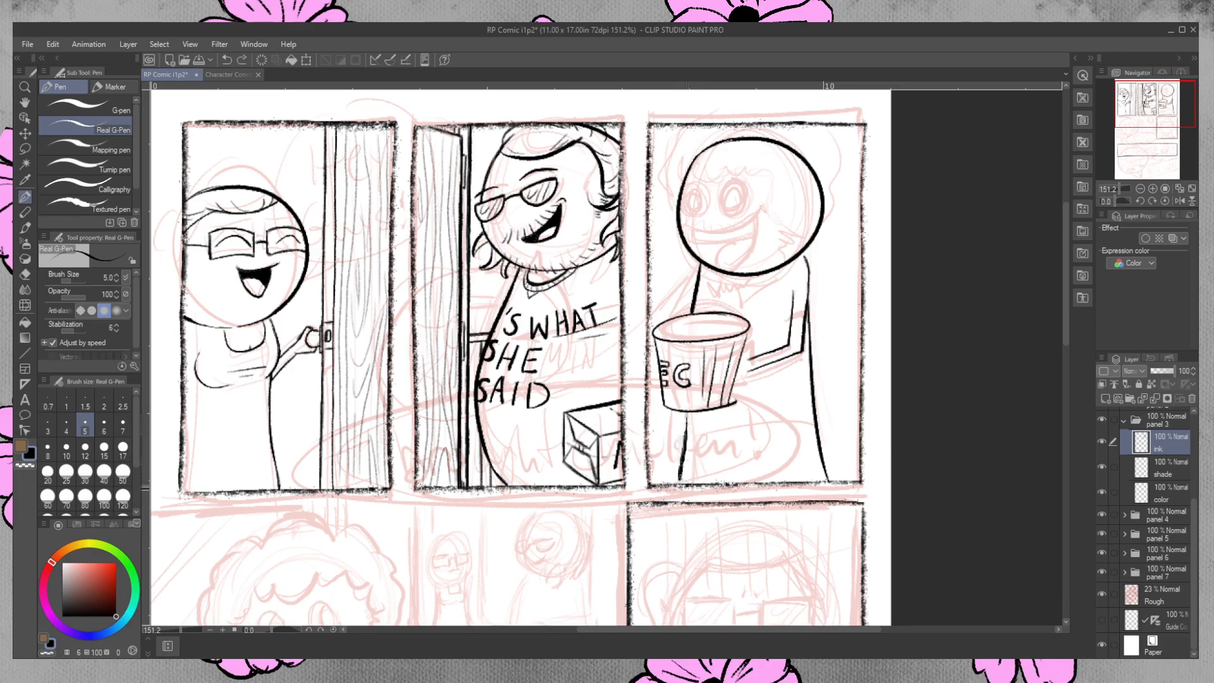
{"action": "key", "text": "ctrl+z"}
{"action": "left_click_drag", "start_coordinate": [678, 411], "coordinate": [667, 499]}
{"action": "key", "text": "ctrl+z"}
{"action": "left_click_drag", "start_coordinate": [695, 412], "coordinate": [690, 473]}
{"action": "key", "text": "ctrl+z"}
{"action": "left_click_drag", "start_coordinate": [685, 412], "coordinate": [706, 484]}
{"action": "key", "text": "ctrl+z"}
{"action": "left_click_drag", "start_coordinate": [684, 410], "coordinate": [699, 497]}
{"action": "key", "text": "ctrl+z"}
{"action": "left_click_drag", "start_coordinate": [681, 412], "coordinate": [701, 493]}
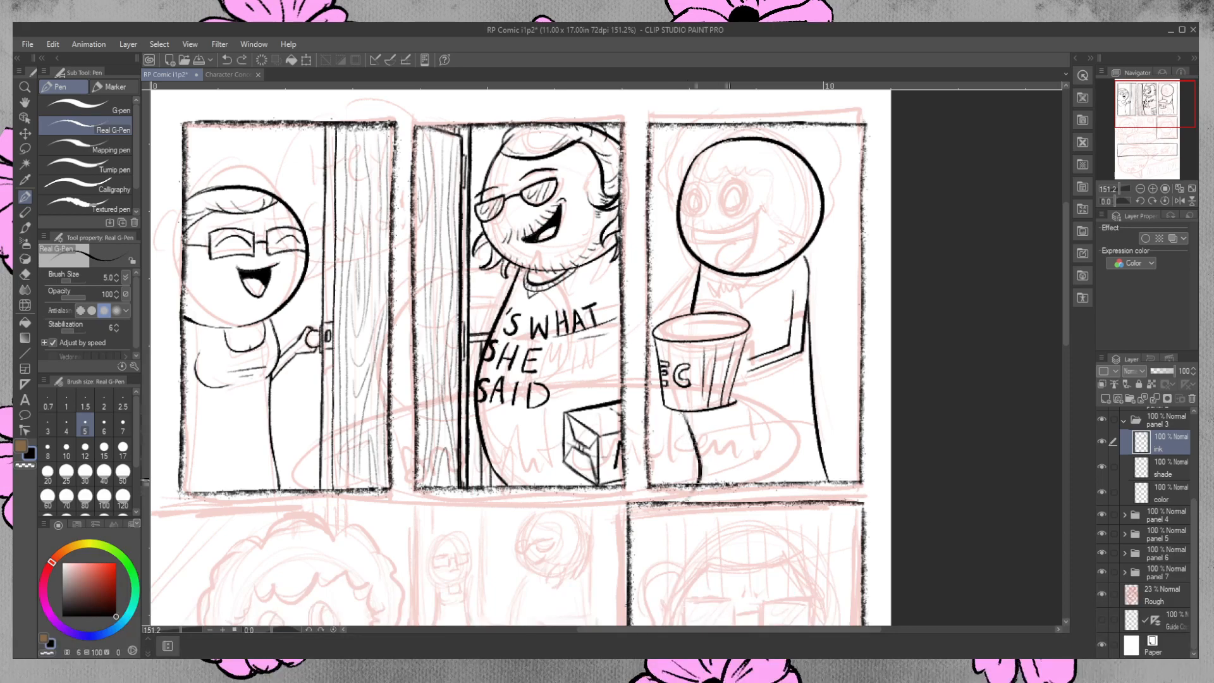
{"action": "key", "text": "ctrl+z"}
Ink the character's front below the bucket with a small belly bulge and a line down to the panel border.
{"action": "mouse_move", "coordinate": [682, 408]}
{"action": "left_mouse_down"}
{"action": "mouse_move", "coordinate": [701, 441]}
{"action": "mouse_move", "coordinate": [688, 472]}
{"action": "left_mouse_up"}
{"action": "left_click_drag", "start_coordinate": [689, 430], "coordinate": [693, 482]}
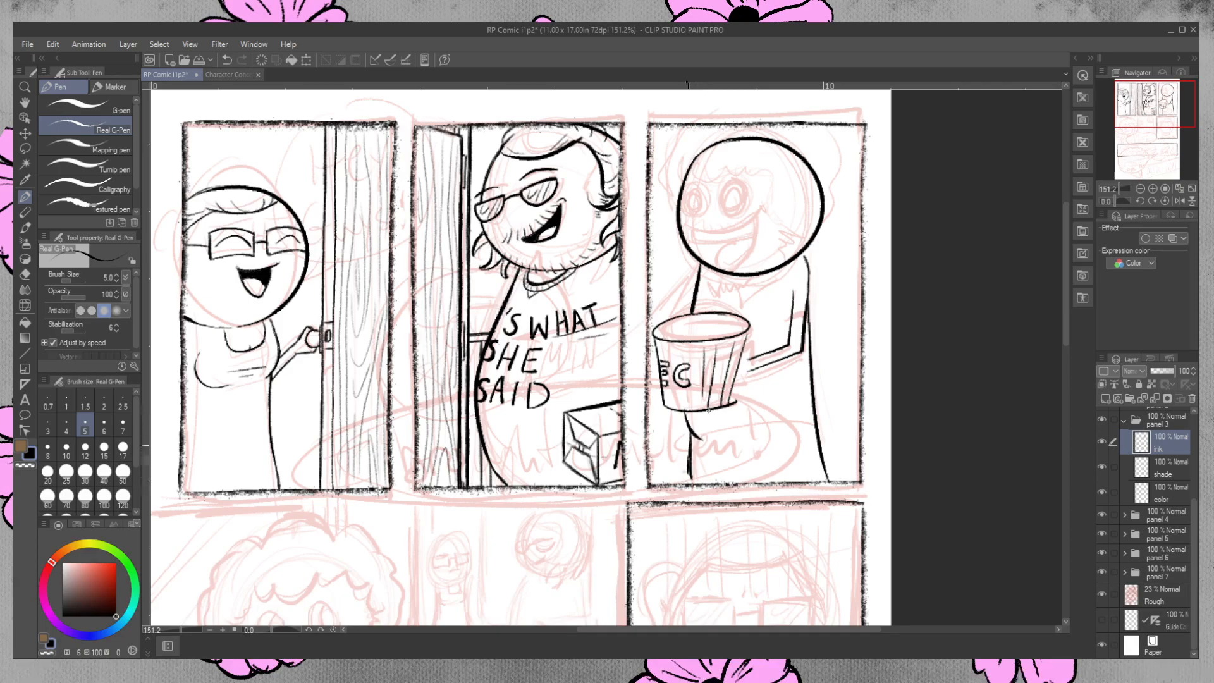
{"action": "key", "text": "ctrl+z"}
{"action": "key", "text": "ctrl+z"}
{"action": "left_click_drag", "start_coordinate": [689, 432], "coordinate": [688, 497]}
{"action": "key", "text": "e"}
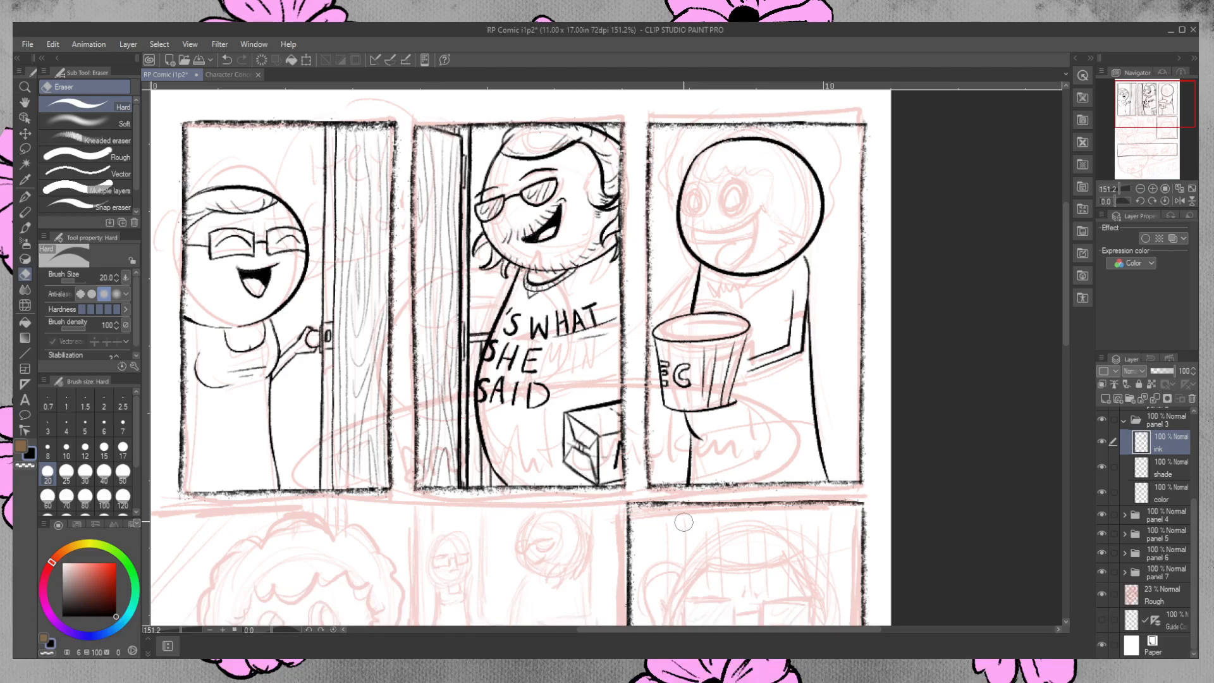
Ink a sleeve hem across the third-panel character's upper arm and a pointed shirt collar beneath the chin.
{"action": "key", "text": "p"}
{"action": "left_click_drag", "start_coordinate": [791, 317], "coordinate": [807, 315]}
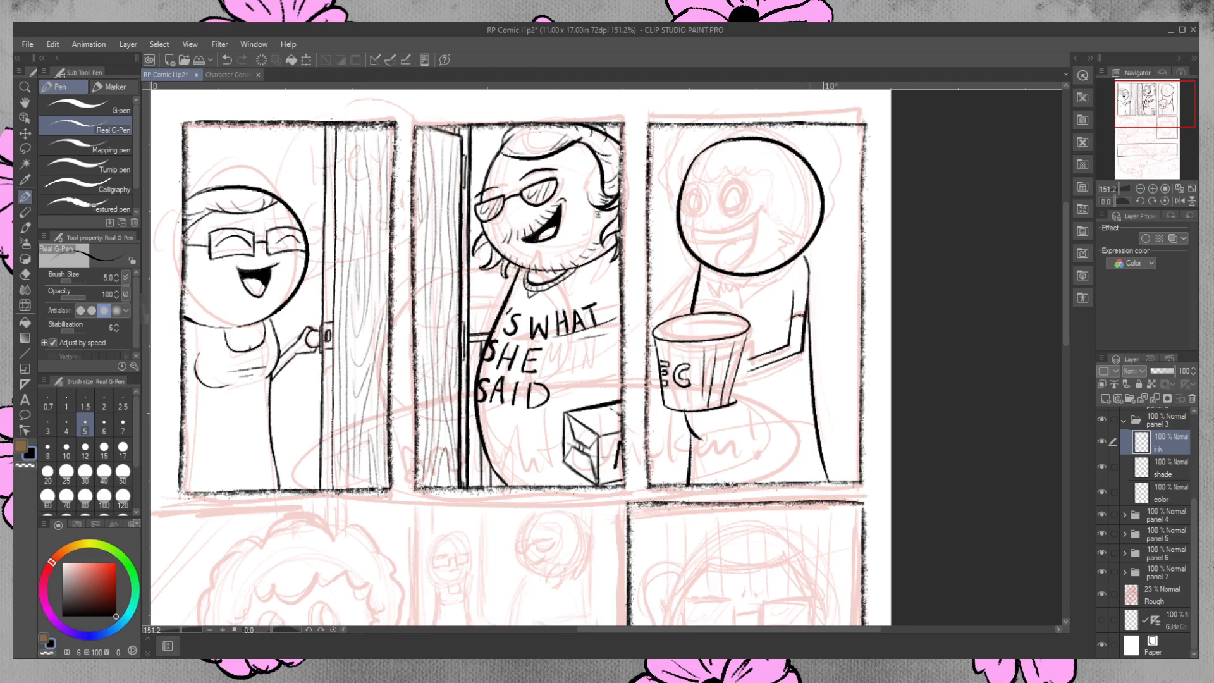
{"action": "left_click_drag", "start_coordinate": [736, 276], "coordinate": [743, 290]}
{"action": "key", "text": "ctrl+z"}
{"action": "mouse_move", "coordinate": [741, 295]}
{"action": "left_mouse_down"}
{"action": "mouse_move", "coordinate": [766, 274]}
{"action": "mouse_move", "coordinate": [724, 293]}
{"action": "mouse_move", "coordinate": [712, 278]}
{"action": "mouse_move", "coordinate": [722, 271]}
{"action": "left_mouse_up"}
{"action": "key", "text": "ctrl+z"}
{"action": "key", "text": "ctrl+z"}
{"action": "key", "text": "ctrl+z"}
{"action": "key", "text": "ctrl+z"}
{"action": "key", "text": "ctrl+z"}
{"action": "key", "text": "ctrl+z"}
Clean up the bucket's front and ink vertical ribs above and below the letter C across its left half.
{"action": "key", "text": "e"}
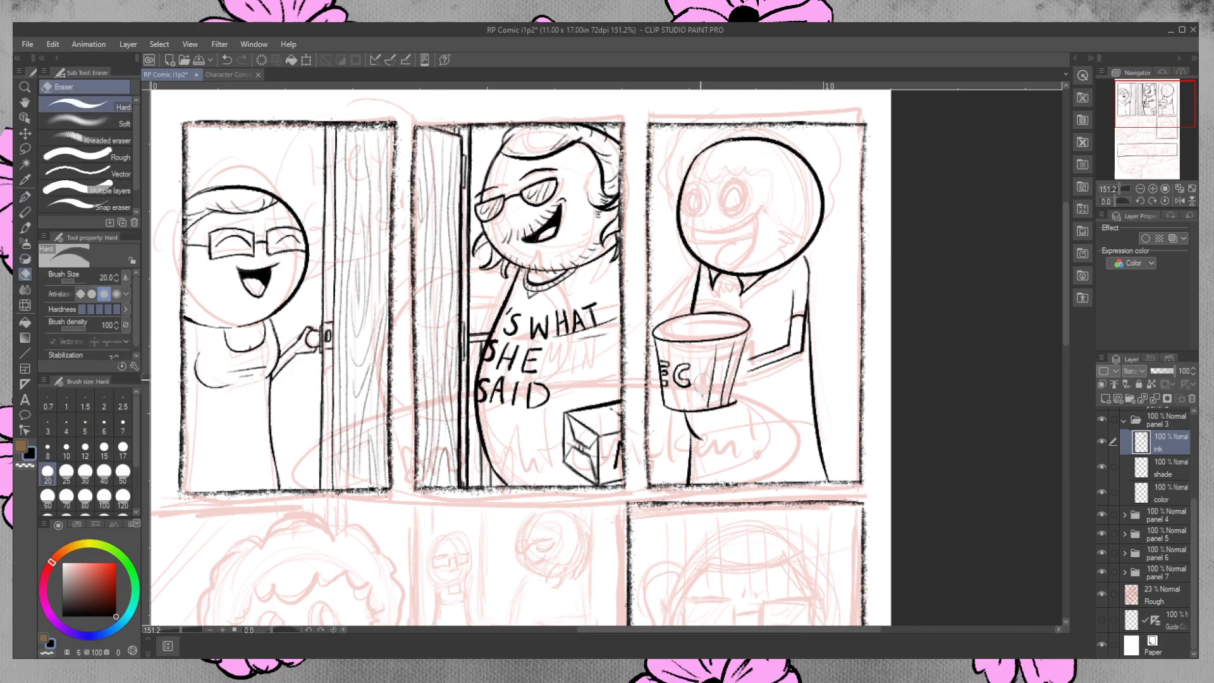
{"action": "left_click", "coordinate": [26, 197]}
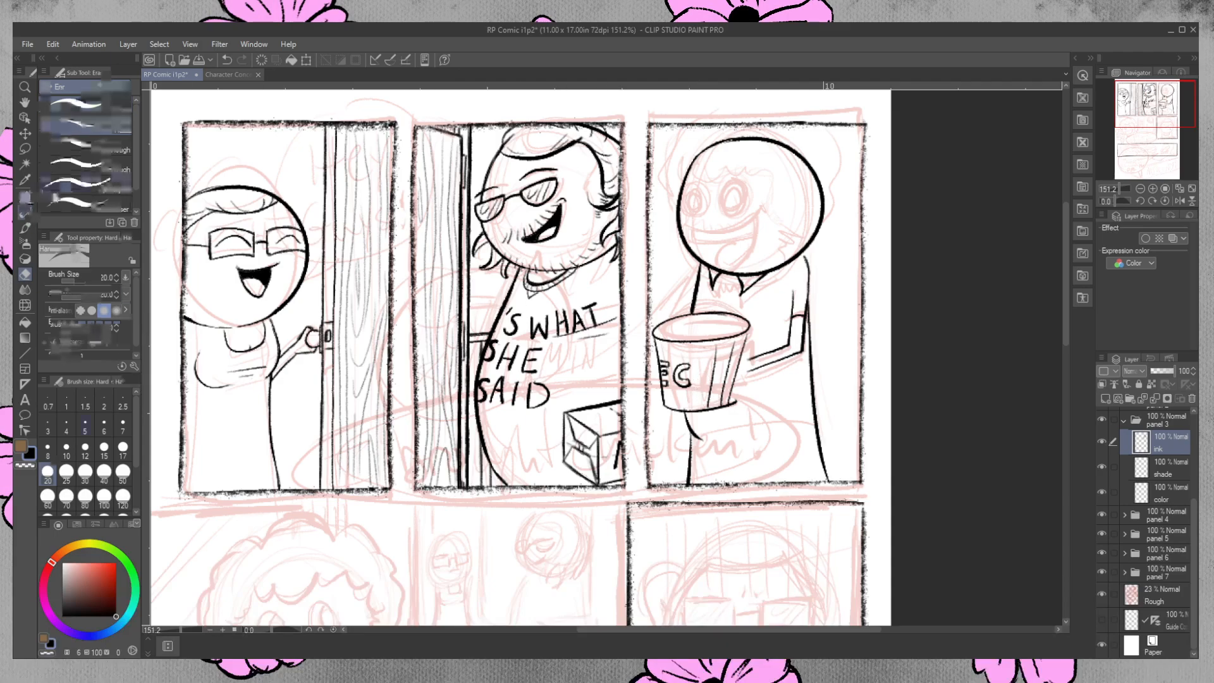
{"action": "left_click", "coordinate": [89, 127]}
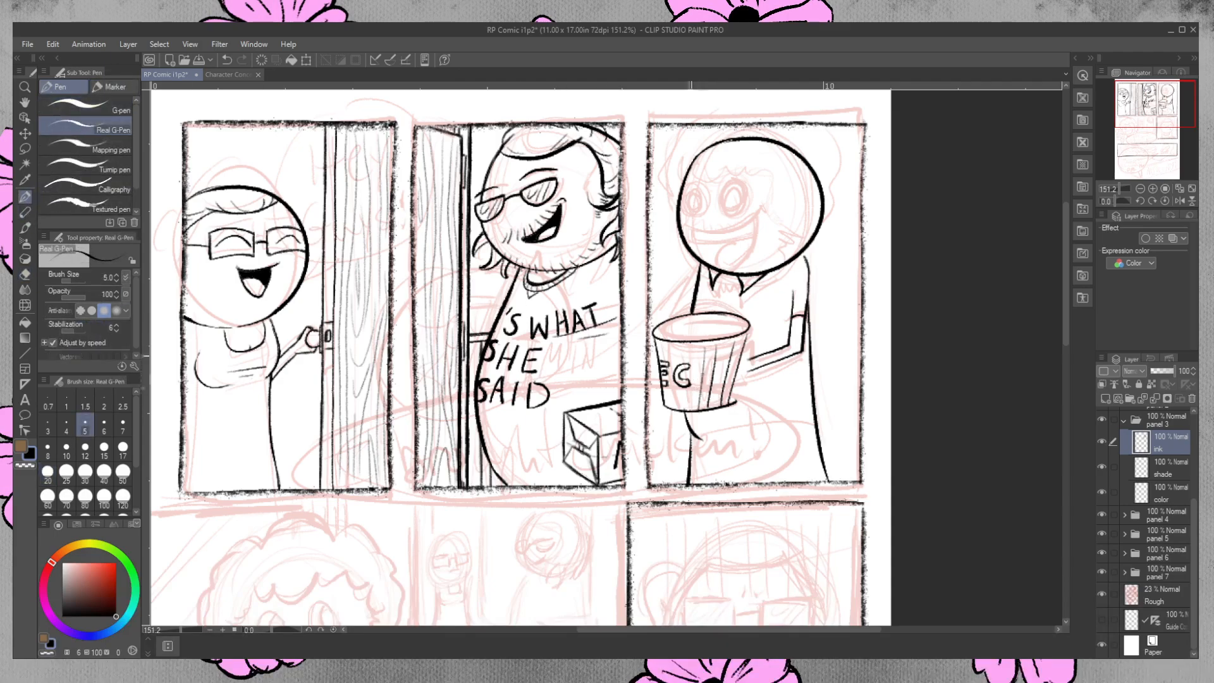
{"action": "left_click_drag", "start_coordinate": [695, 346], "coordinate": [691, 399]}
{"action": "left_click_drag", "start_coordinate": [680, 347], "coordinate": [684, 408]}
{"action": "left_click_drag", "start_coordinate": [669, 345], "coordinate": [674, 409]}
{"action": "left_click_drag", "start_coordinate": [661, 343], "coordinate": [665, 359]}
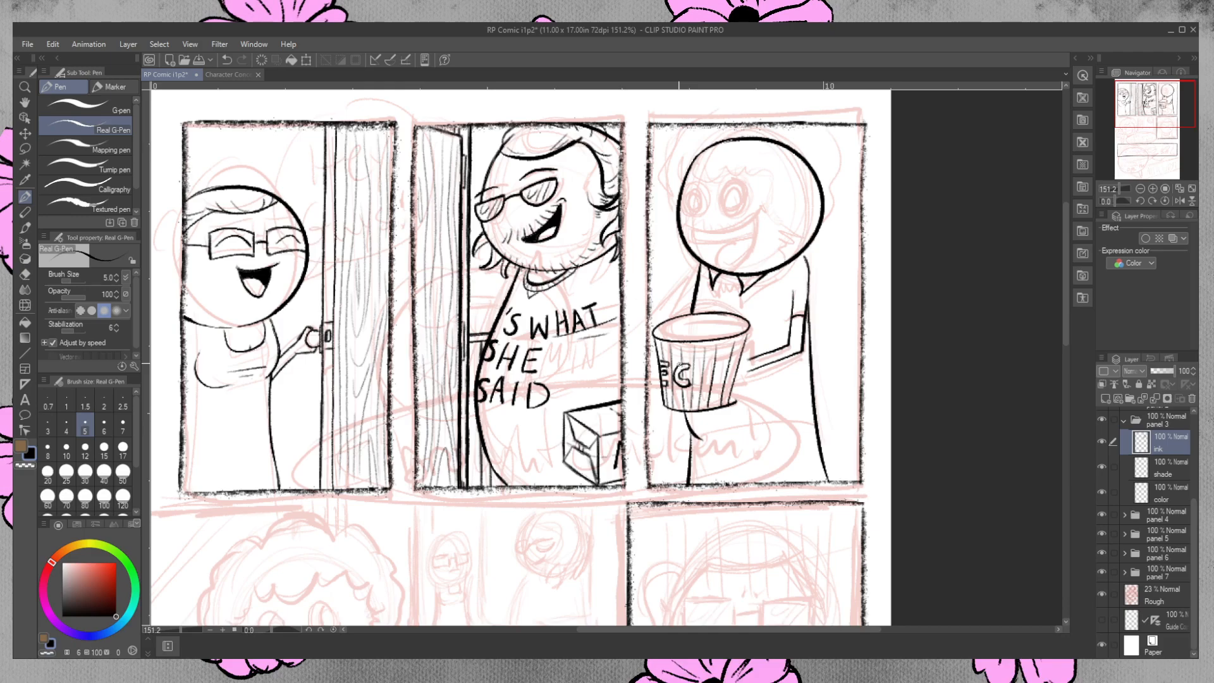
{"action": "key", "text": "e"}
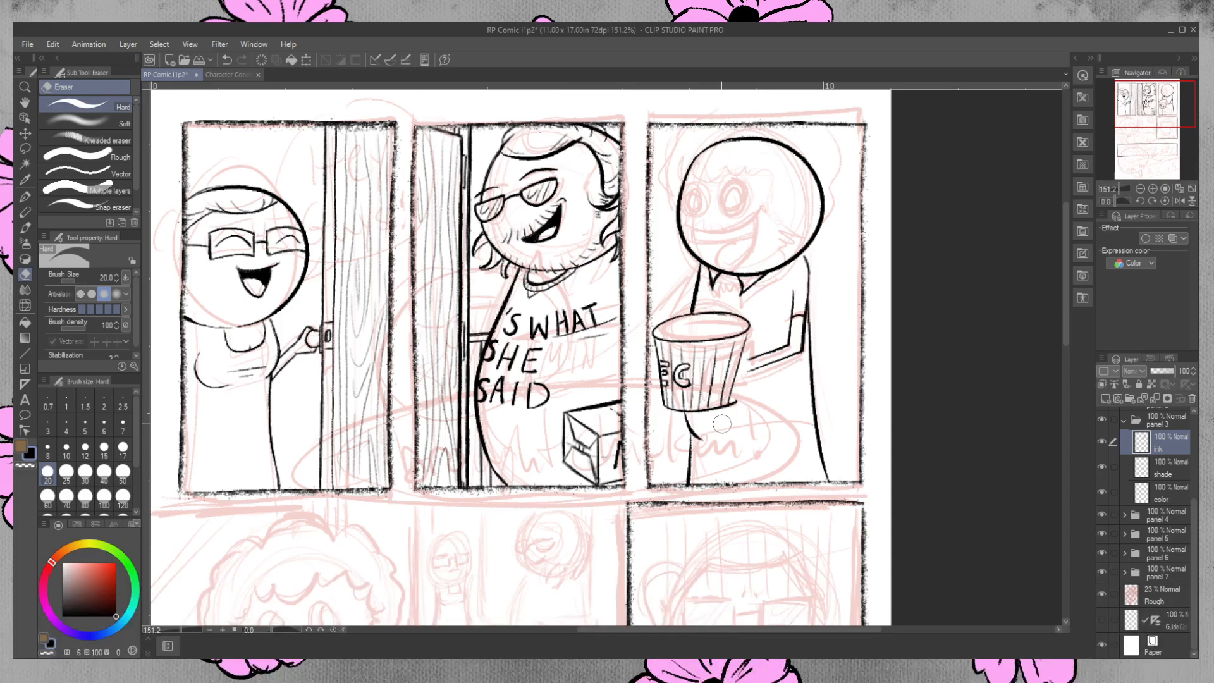
Ink short hair strokes at the third-panel character's open collar and a wavy hairline across the forehead and down the cheek.
{"action": "left_click", "coordinate": [26, 196]}
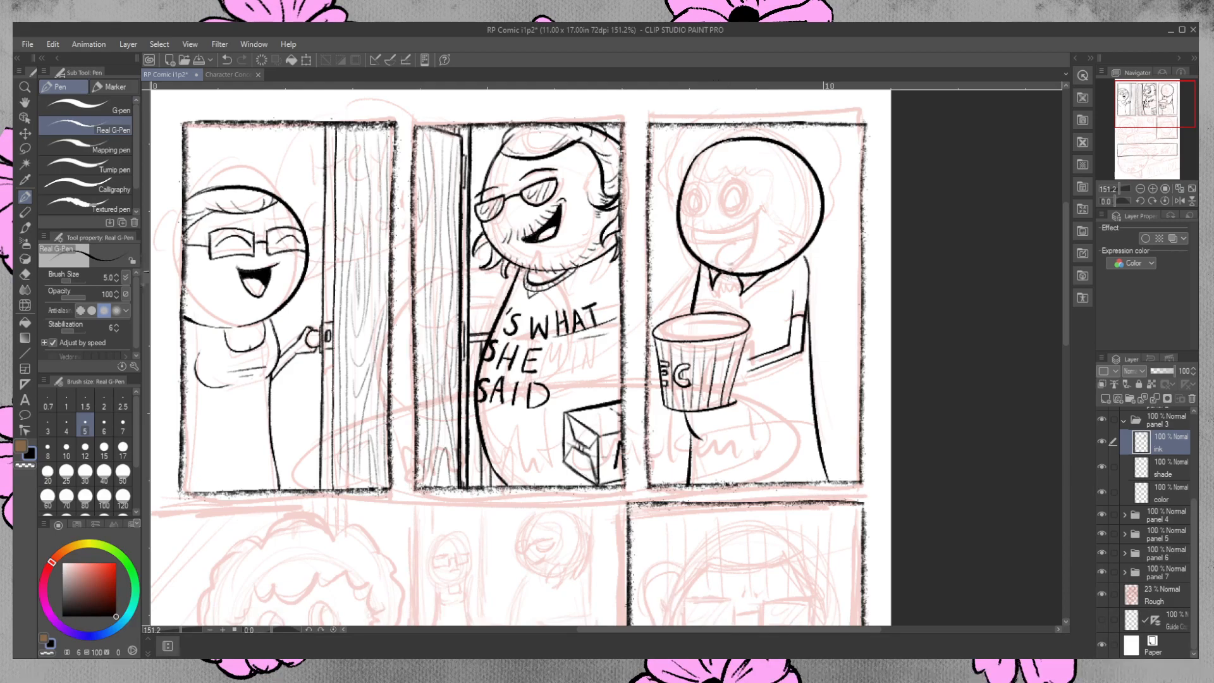
{"action": "mouse_move", "coordinate": [714, 268]}
{"action": "left_mouse_down"}
{"action": "mouse_move", "coordinate": [764, 268]}
{"action": "mouse_move", "coordinate": [718, 272]}
{"action": "left_mouse_up"}
{"action": "mouse_move", "coordinate": [695, 177]}
{"action": "left_mouse_down"}
{"action": "mouse_move", "coordinate": [737, 163]}
{"action": "mouse_move", "coordinate": [770, 175]}
{"action": "mouse_move", "coordinate": [771, 208]}
{"action": "mouse_move", "coordinate": [815, 244]}
{"action": "left_mouse_up"}
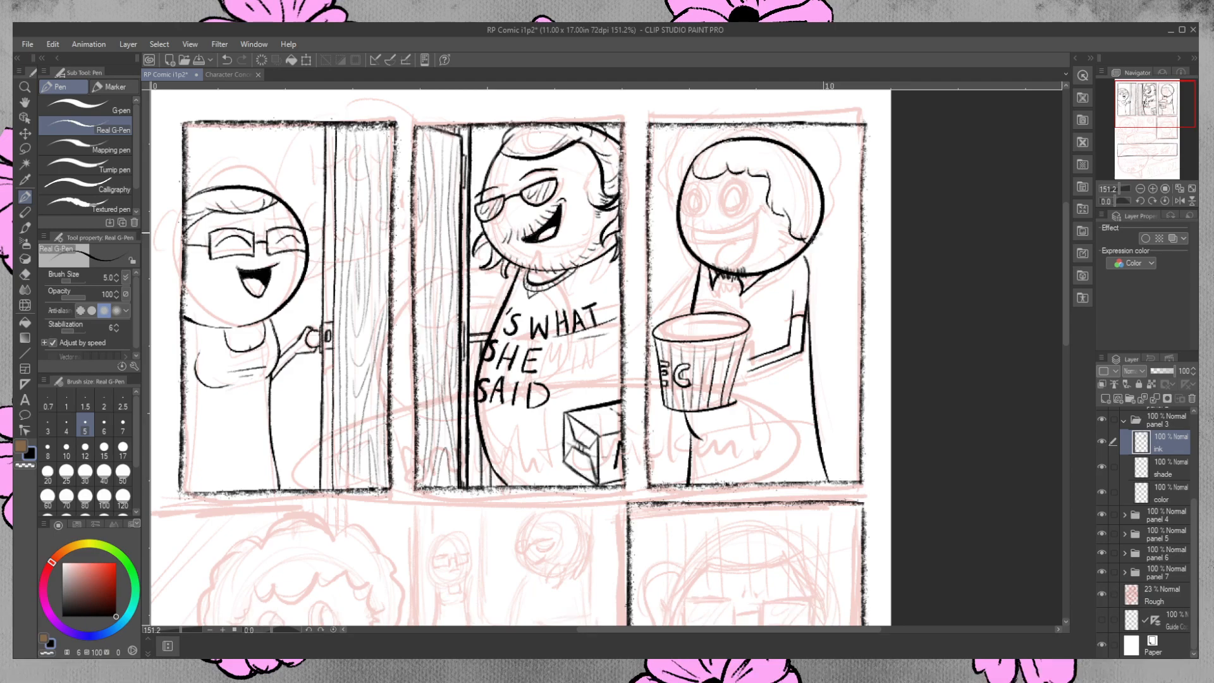
{"action": "mouse_move", "coordinate": [774, 207]}
{"action": "left_mouse_down"}
{"action": "mouse_move", "coordinate": [782, 174]}
{"action": "mouse_move", "coordinate": [790, 217]}
{"action": "left_mouse_up"}
{"action": "key", "text": "ctrl+z"}
{"action": "left_click", "coordinate": [25, 273]}
{"action": "mouse_move", "coordinate": [790, 212]}
{"action": "left_mouse_down"}
{"action": "mouse_move", "coordinate": [793, 203]}
{"action": "mouse_move", "coordinate": [769, 206]}
{"action": "mouse_move", "coordinate": [772, 192]}
{"action": "left_mouse_up"}
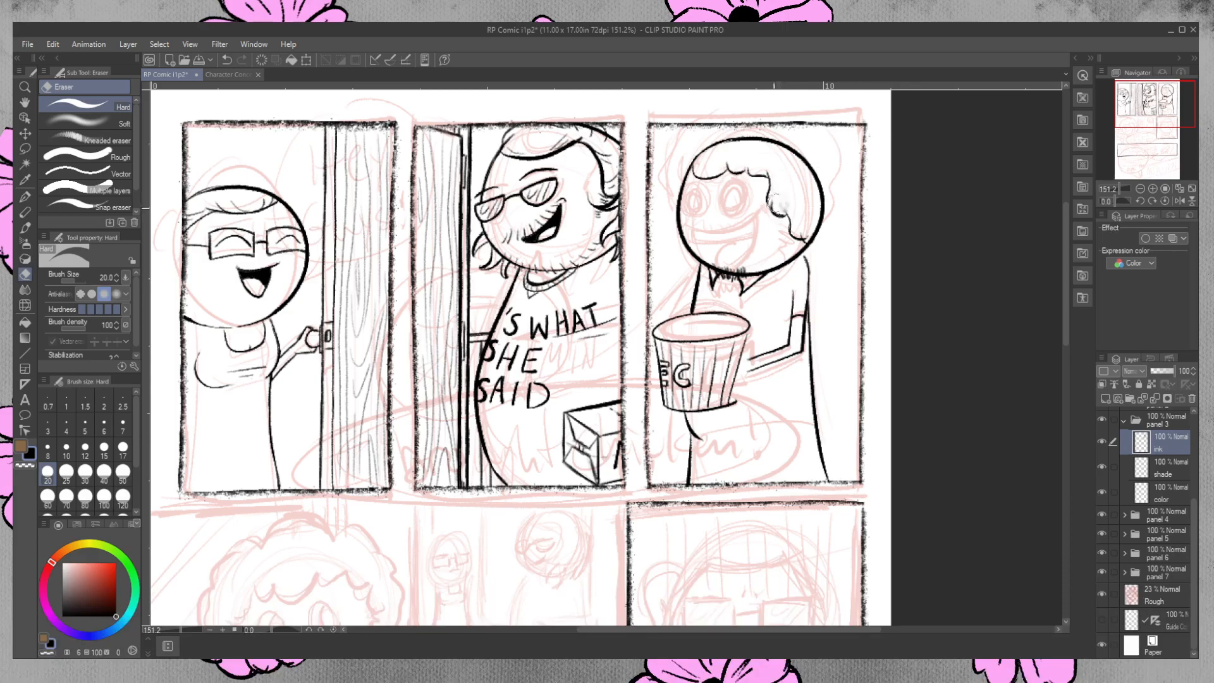
{"action": "left_click", "coordinate": [25, 196]}
{"action": "left_click_drag", "start_coordinate": [766, 184], "coordinate": [793, 234]}
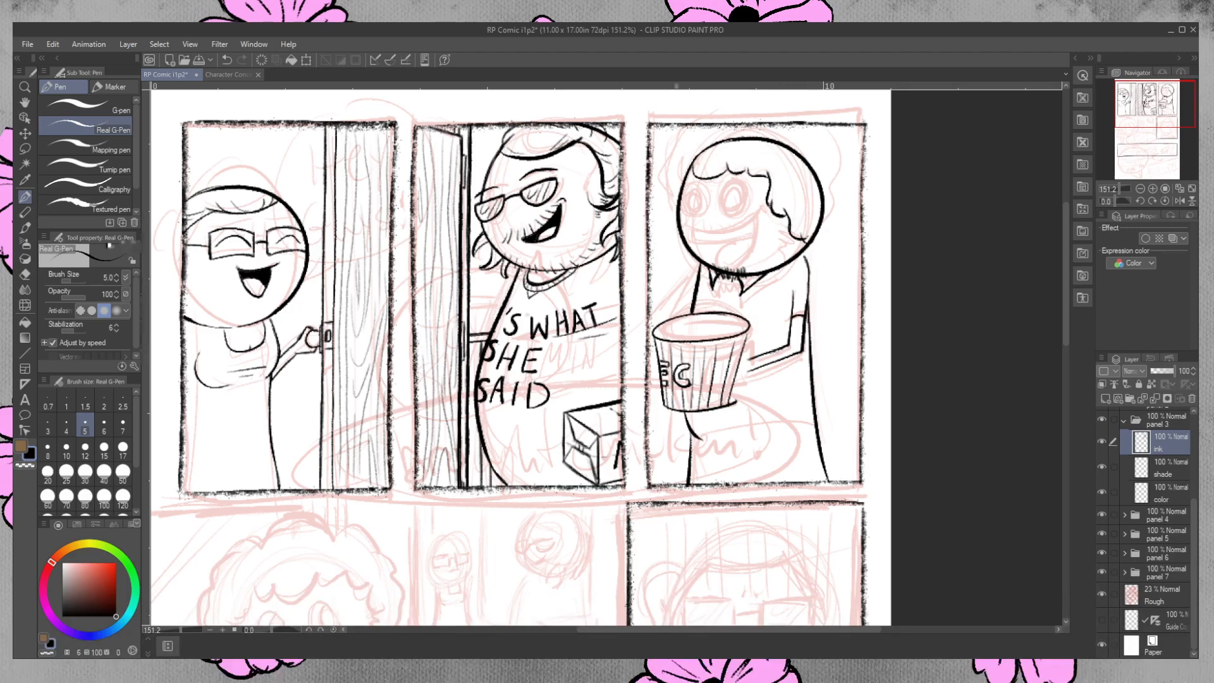
{"action": "left_click", "coordinate": [25, 275]}
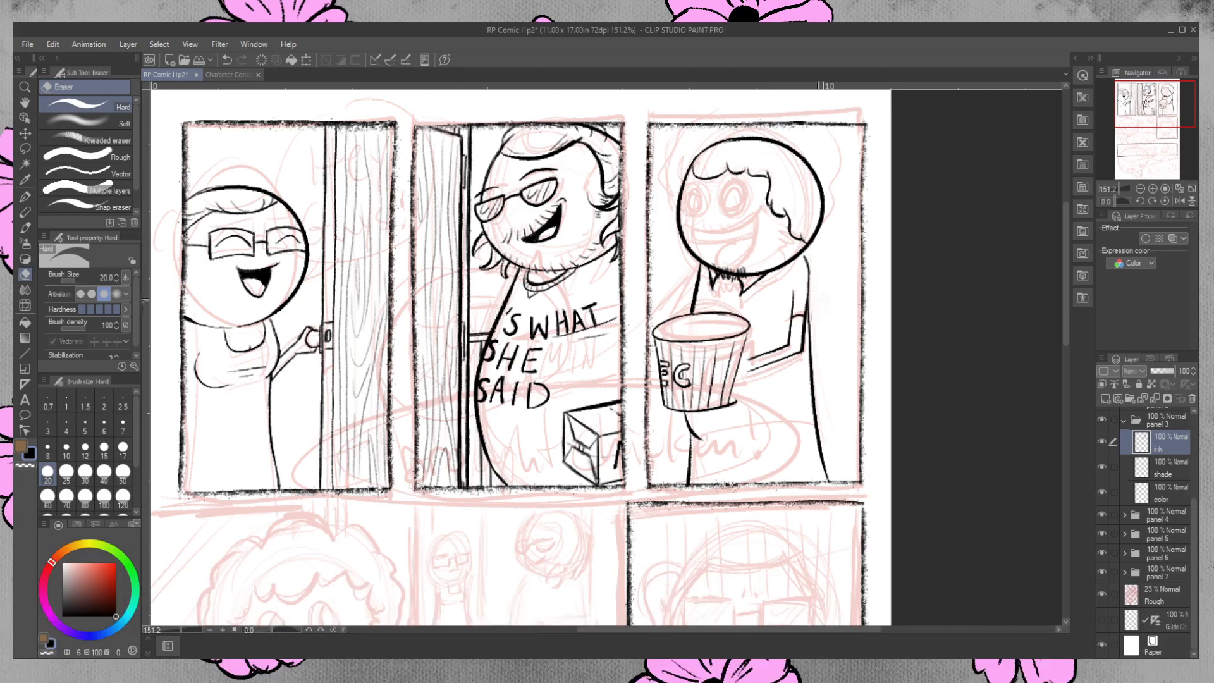
{"action": "left_click", "coordinate": [26, 197]}
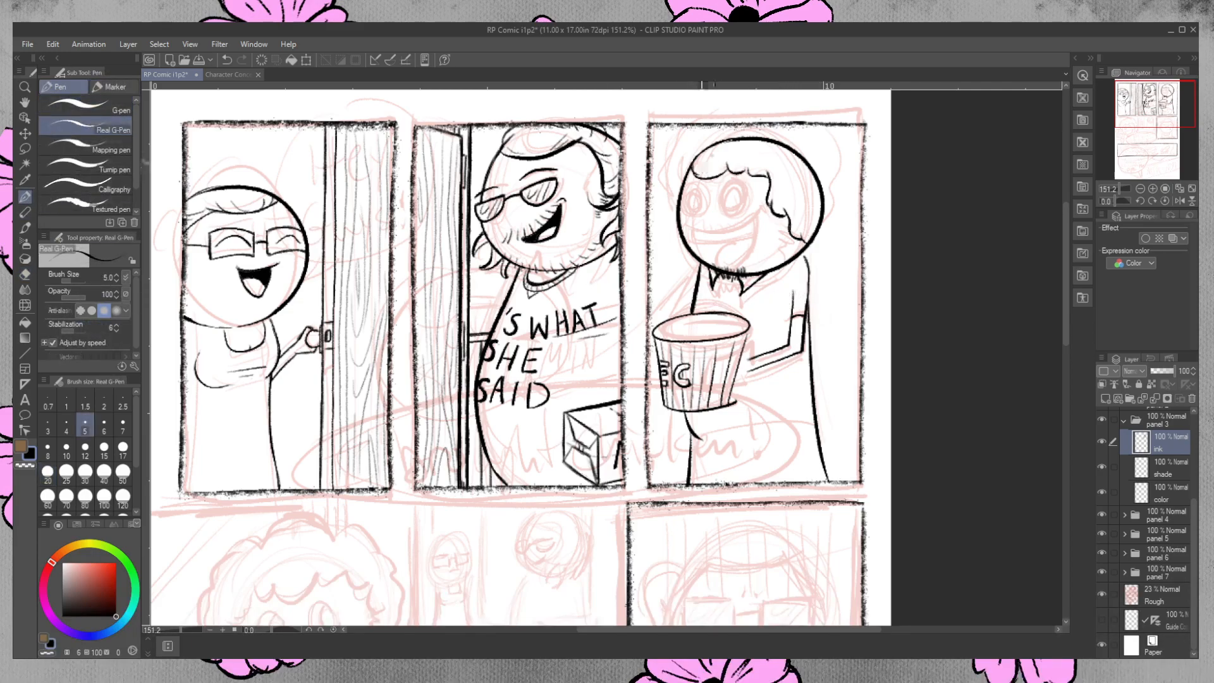
{"action": "key", "text": "ctrl+z"}
Touch up the third-panel character's hairline and ink the bumpy outer contour of curly hair around both sides of the head.
{"action": "mouse_move", "coordinate": [693, 180]}
{"action": "left_mouse_down"}
{"action": "mouse_move", "coordinate": [727, 163]}
{"action": "mouse_move", "coordinate": [761, 176]}
{"action": "left_mouse_up"}
{"action": "left_click_drag", "start_coordinate": [688, 165], "coordinate": [678, 181]}
{"action": "mouse_move", "coordinate": [691, 127]}
{"action": "left_mouse_down"}
{"action": "mouse_move", "coordinate": [672, 167]}
{"action": "mouse_move", "coordinate": [676, 203]}
{"action": "left_mouse_up"}
{"action": "key", "text": "ctrl+z"}
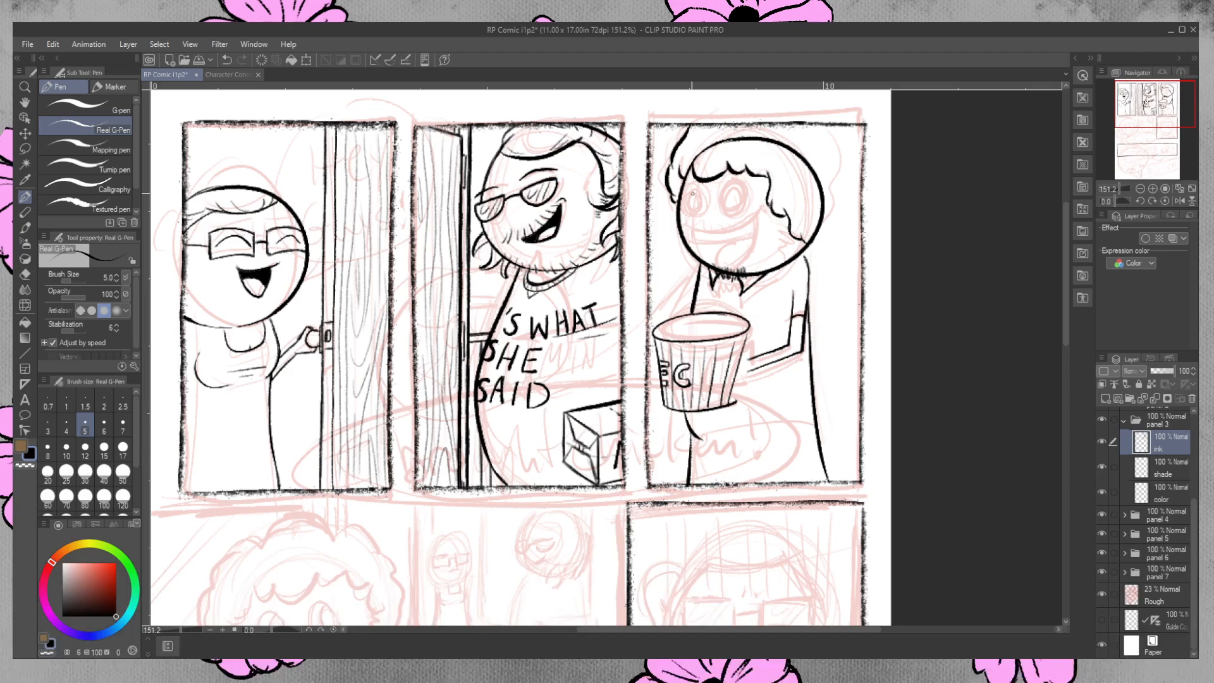
{"action": "left_click_drag", "start_coordinate": [668, 175], "coordinate": [671, 166]}
{"action": "left_click_drag", "start_coordinate": [832, 127], "coordinate": [843, 214]}
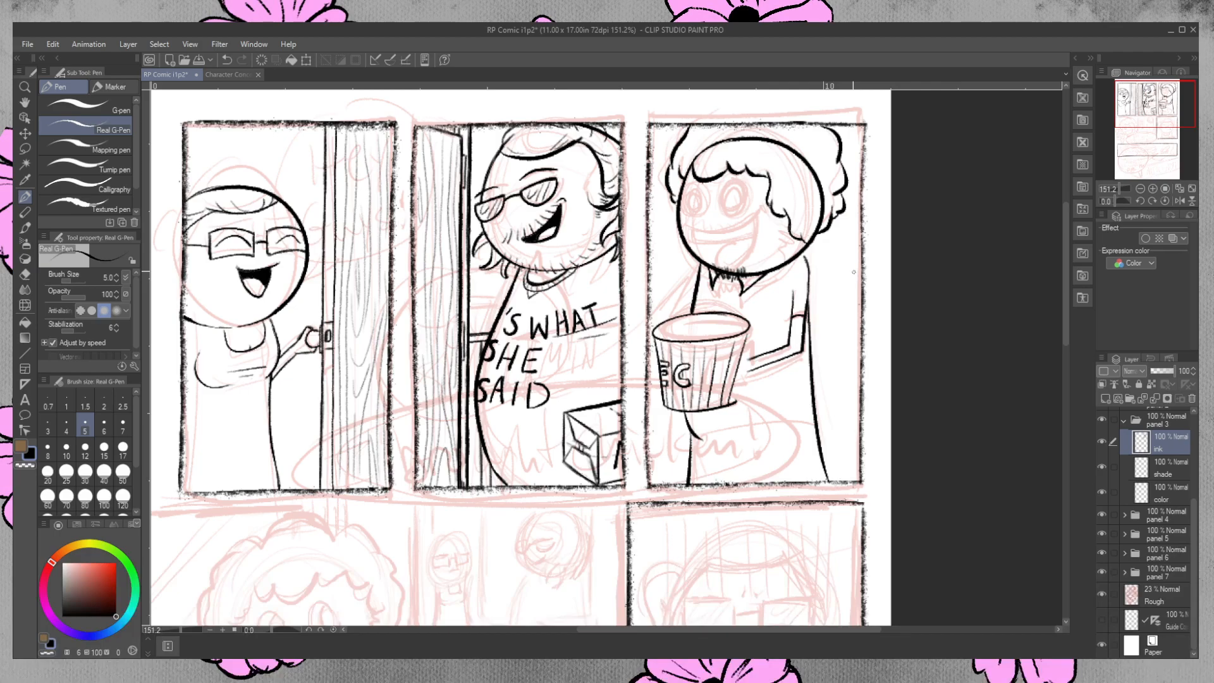
Erase the round head outline inside the curly hair, then ink and trim the hair's lower edge near the nape.
{"action": "key", "text": "e"}
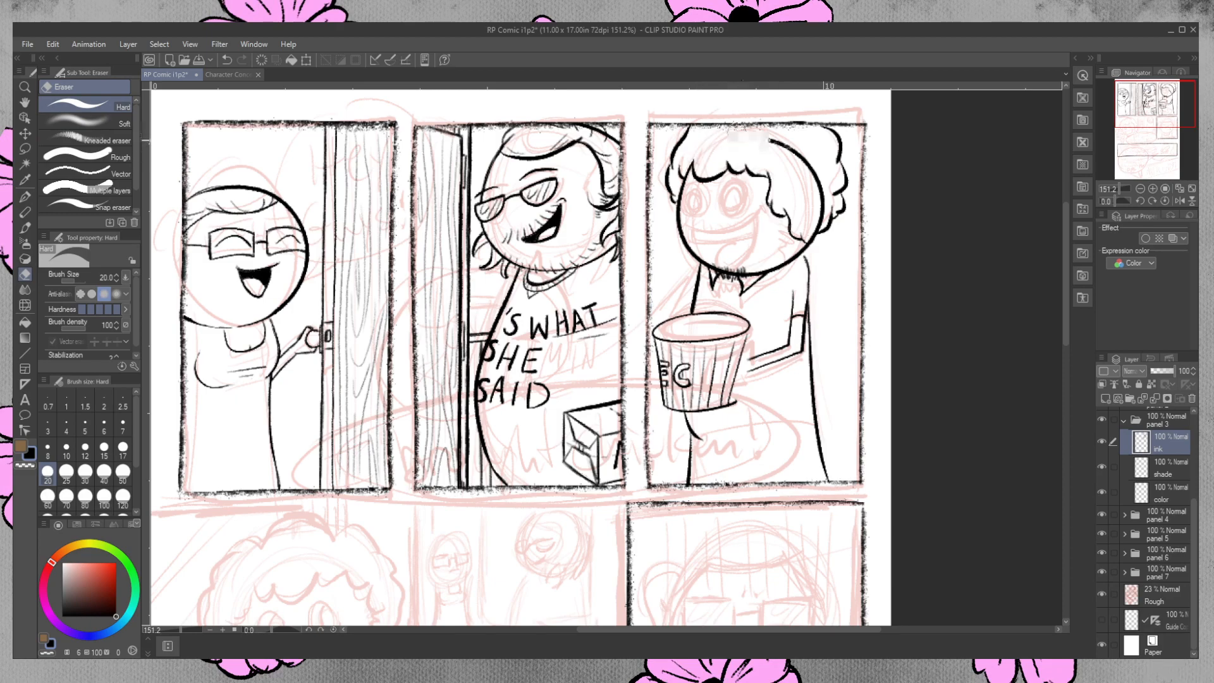
{"action": "mouse_move", "coordinate": [822, 182]}
{"action": "left_mouse_down"}
{"action": "mouse_move", "coordinate": [809, 232]}
{"action": "mouse_move", "coordinate": [822, 209]}
{"action": "mouse_move", "coordinate": [811, 234]}
{"action": "left_mouse_up"}
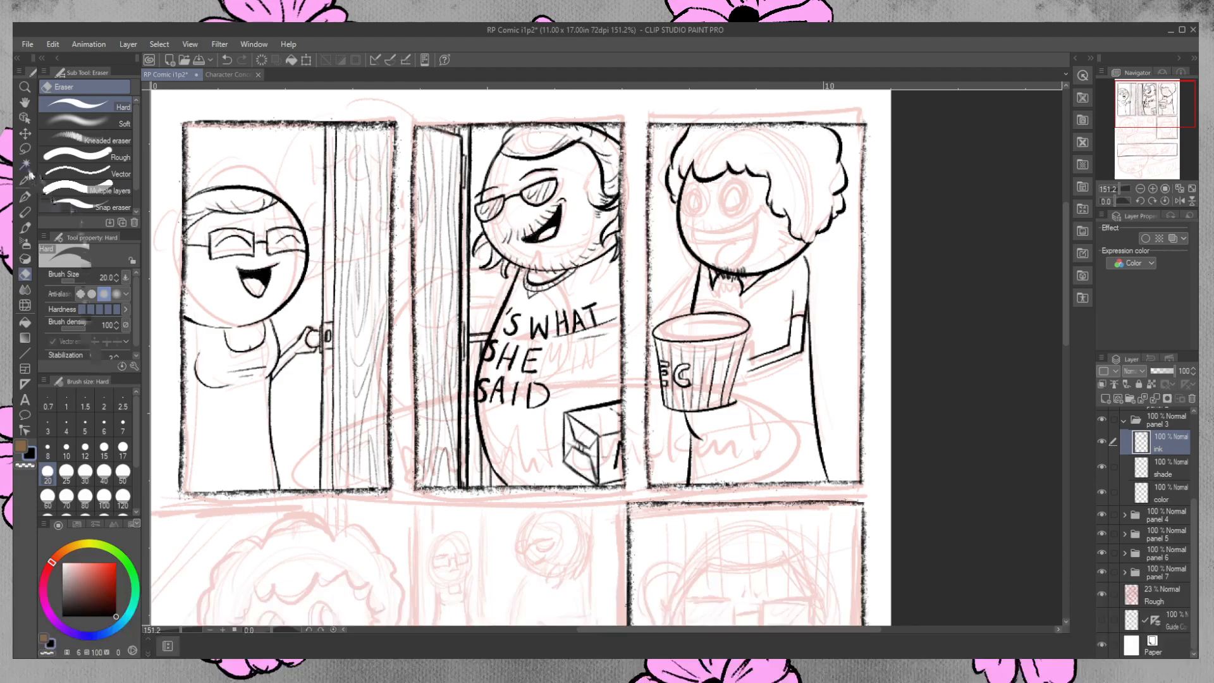
{"action": "left_click", "coordinate": [26, 196]}
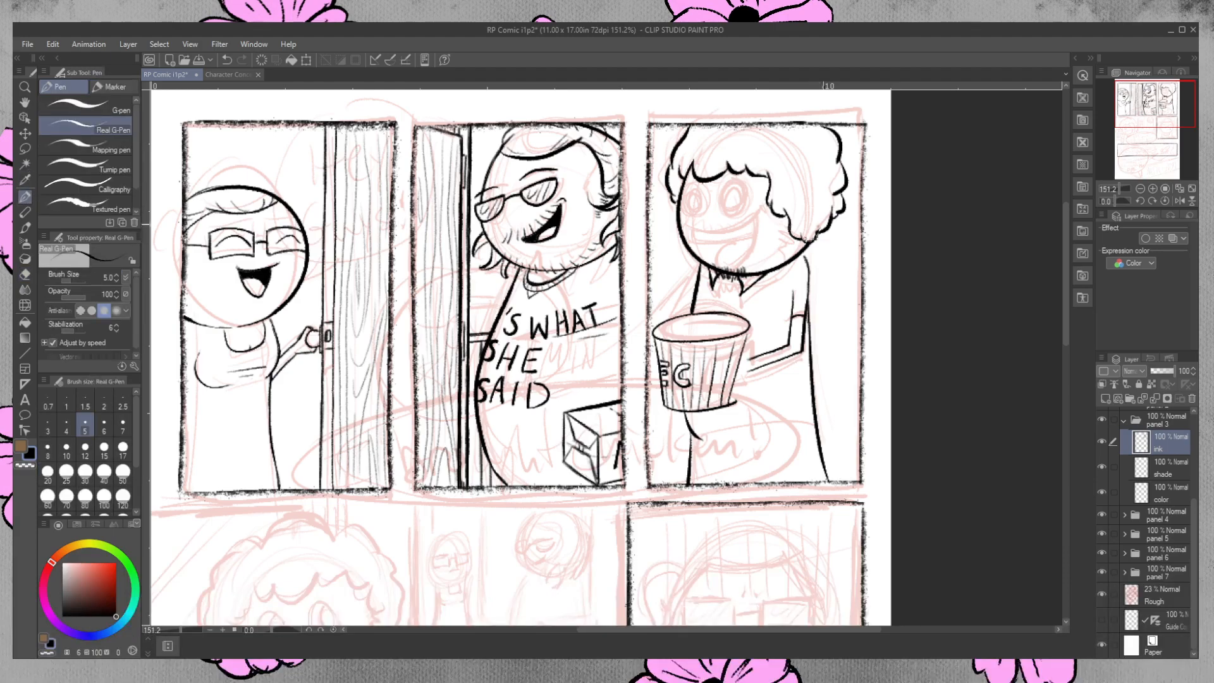
{"action": "left_click_drag", "start_coordinate": [800, 235], "coordinate": [815, 238]}
{"action": "key", "text": "ctrl+z"}
{"action": "left_click_drag", "start_coordinate": [813, 242], "coordinate": [820, 235]}
{"action": "key", "text": "ctrl+z"}
{"action": "left_click_drag", "start_coordinate": [803, 244], "coordinate": [817, 222]}
{"action": "left_click", "coordinate": [25, 273]}
{"action": "left_click_drag", "start_coordinate": [815, 220], "coordinate": [816, 228]}
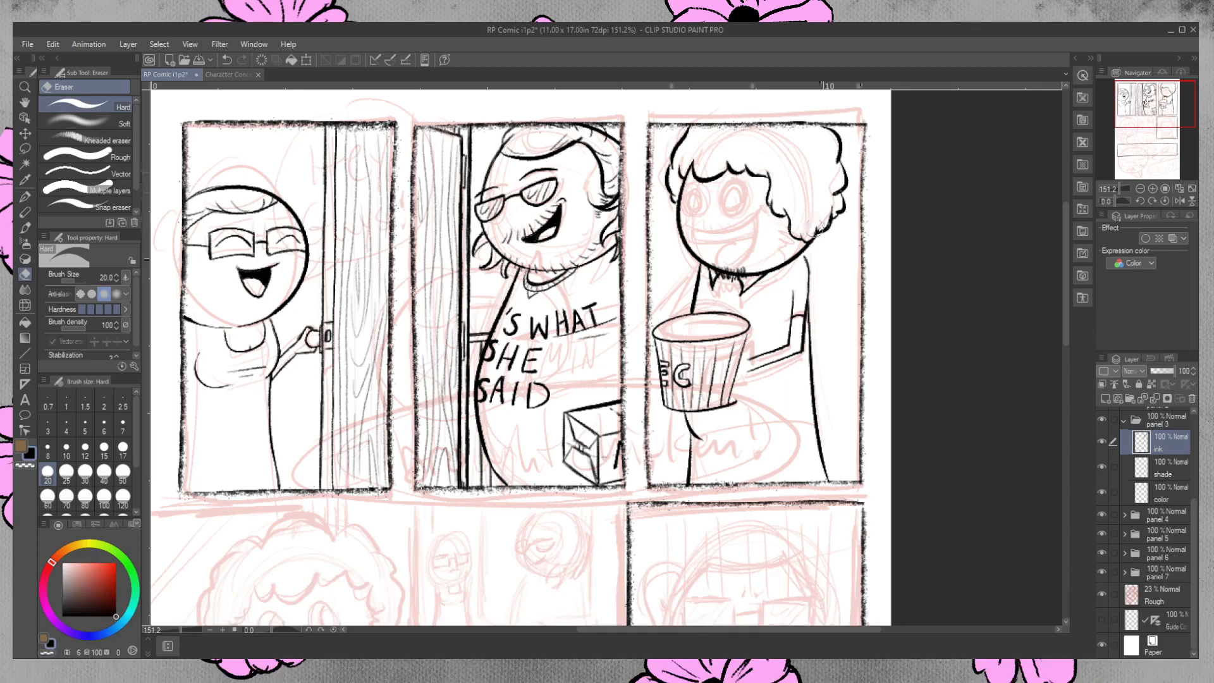
Ink small curl marks inside the third-panel character's hair and a zigzag sideburn beside the cheek.
{"action": "left_click", "coordinate": [25, 196]}
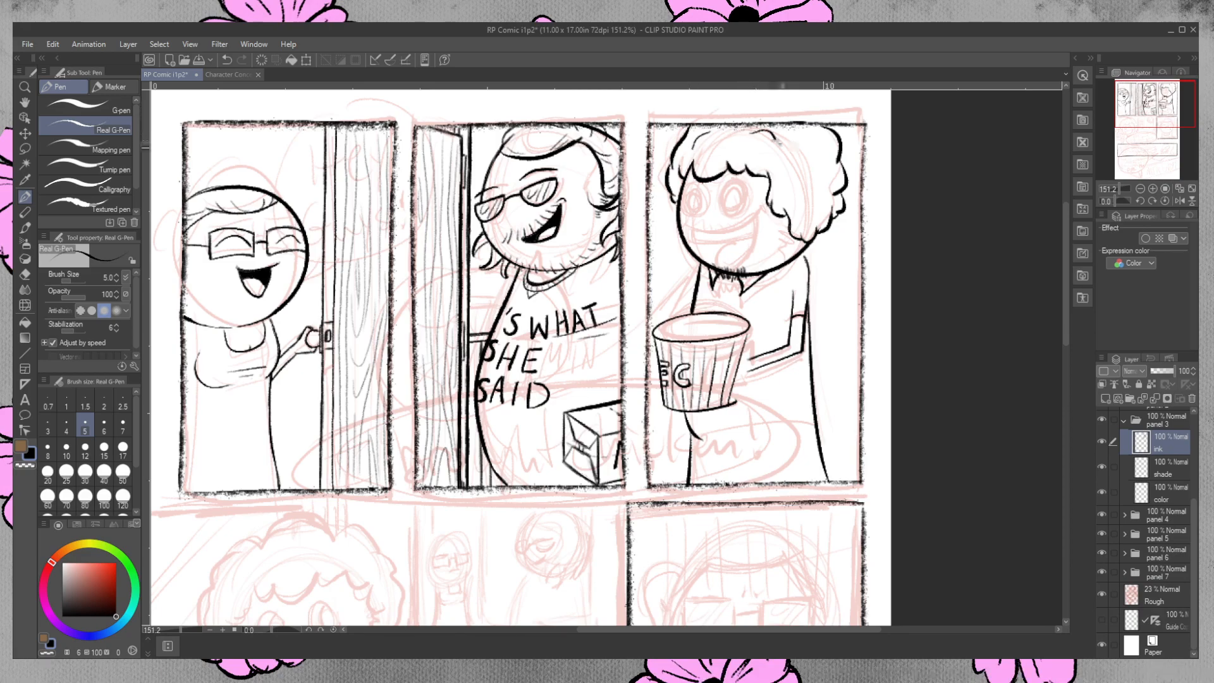
{"action": "left_click_drag", "start_coordinate": [809, 157], "coordinate": [812, 182]}
{"action": "mouse_move", "coordinate": [786, 221]}
{"action": "left_mouse_down"}
{"action": "mouse_move", "coordinate": [767, 246]}
{"action": "mouse_move", "coordinate": [784, 212]}
{"action": "mouse_move", "coordinate": [769, 243]}
{"action": "mouse_move", "coordinate": [778, 216]}
{"action": "mouse_move", "coordinate": [769, 241]}
{"action": "mouse_move", "coordinate": [786, 209]}
{"action": "left_mouse_up"}
{"action": "key", "text": "ctrl+z"}
{"action": "key", "text": "ctrl+z"}
{"action": "key", "text": "ctrl+z"}
{"action": "key", "text": "ctrl+z"}
{"action": "key", "text": "e"}
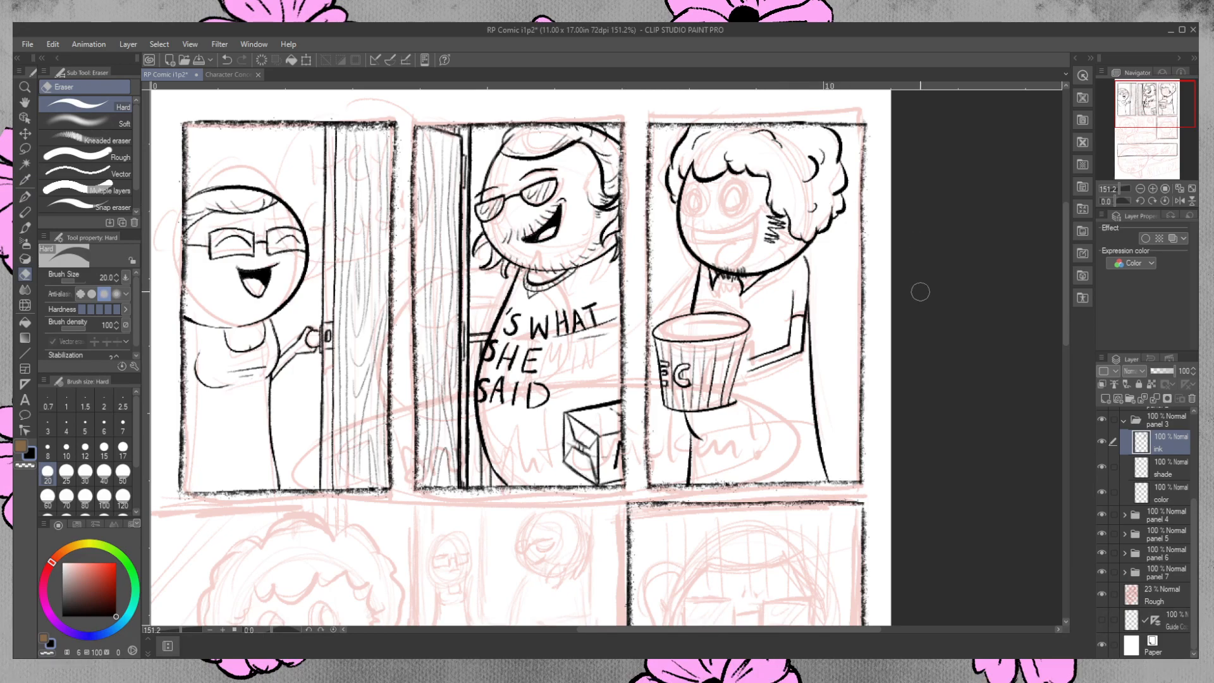
Ink the upper curve of the third-panel character's wide smile over the sketch, redrawing it to fit the face.
{"action": "key", "text": "p"}
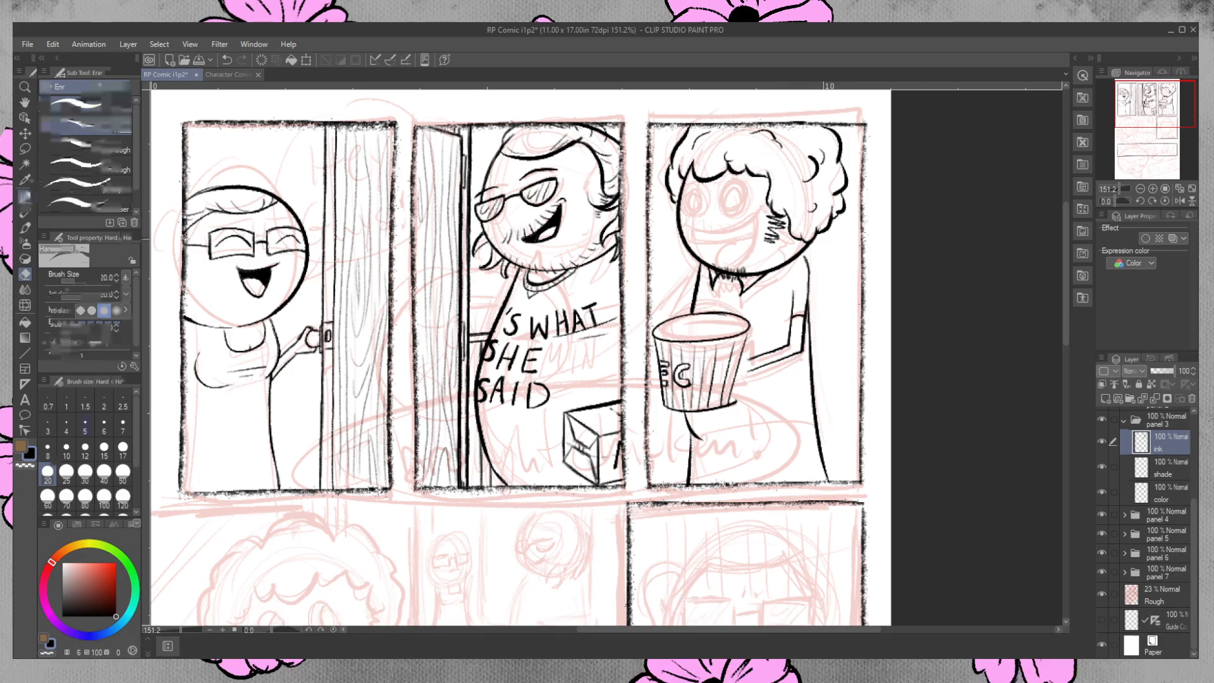
{"action": "left_click_drag", "start_coordinate": [683, 230], "coordinate": [763, 201]}
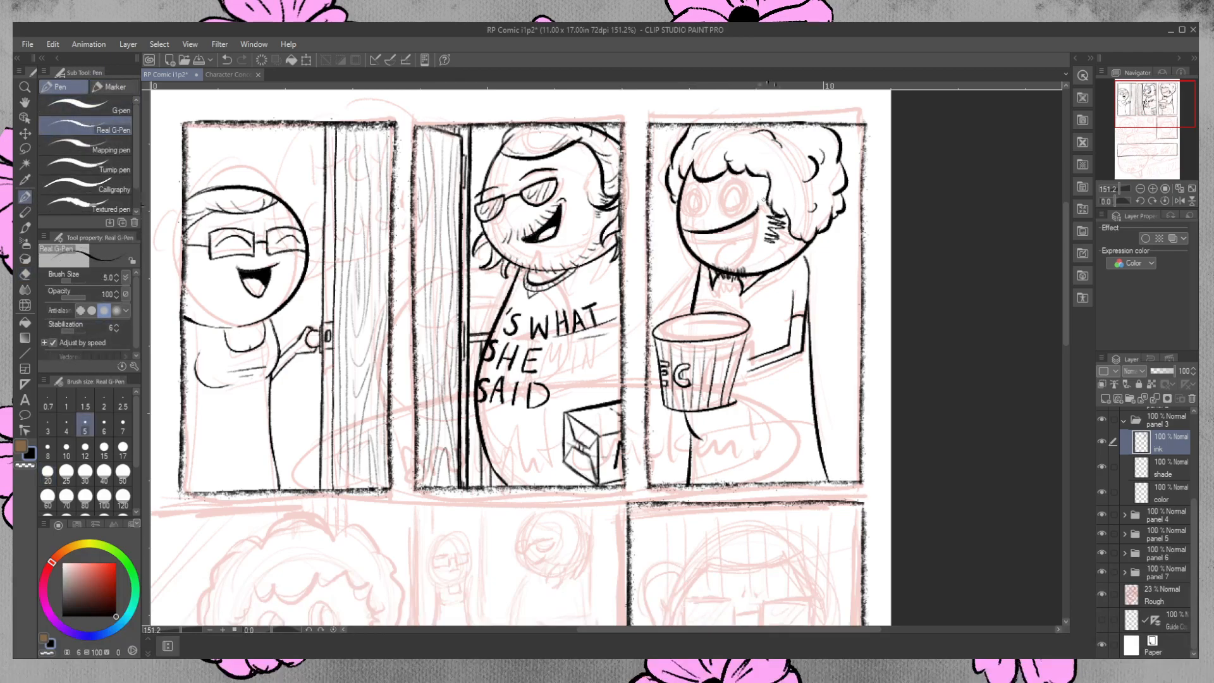
{"action": "key", "text": "ctrl+z"}
{"action": "left_click_drag", "start_coordinate": [681, 228], "coordinate": [767, 211]}
{"action": "key", "text": "ctrl+z"}
Ink the lower curve of the third-panel character's open mouth, closing the grin, and tidy the lines with the eraser.
{"action": "mouse_move", "coordinate": [684, 229]}
{"action": "left_mouse_down"}
{"action": "mouse_move", "coordinate": [759, 225]}
{"action": "mouse_move", "coordinate": [732, 273]}
{"action": "left_mouse_up"}
{"action": "key", "text": "ctrl+z"}
{"action": "mouse_move", "coordinate": [760, 219]}
{"action": "left_mouse_down"}
{"action": "mouse_move", "coordinate": [741, 264]}
{"action": "mouse_move", "coordinate": [758, 220]}
{"action": "left_mouse_up"}
{"action": "key", "text": "ctrl+z"}
{"action": "key", "text": "ctrl+z"}
{"action": "mouse_move", "coordinate": [721, 267]}
{"action": "left_mouse_down"}
{"action": "mouse_move", "coordinate": [761, 218]}
{"action": "mouse_move", "coordinate": [750, 260]}
{"action": "mouse_move", "coordinate": [727, 268]}
{"action": "left_mouse_up"}
{"action": "key", "text": "ctrl+z"}
{"action": "key", "text": "ctrl+z"}
{"action": "mouse_move", "coordinate": [757, 220]}
{"action": "left_mouse_down"}
{"action": "mouse_move", "coordinate": [731, 270]}
{"action": "mouse_move", "coordinate": [749, 247]}
{"action": "mouse_move", "coordinate": [737, 260]}
{"action": "left_mouse_up"}
{"action": "key", "text": "ctrl+z"}
{"action": "key", "text": "ctrl+z"}
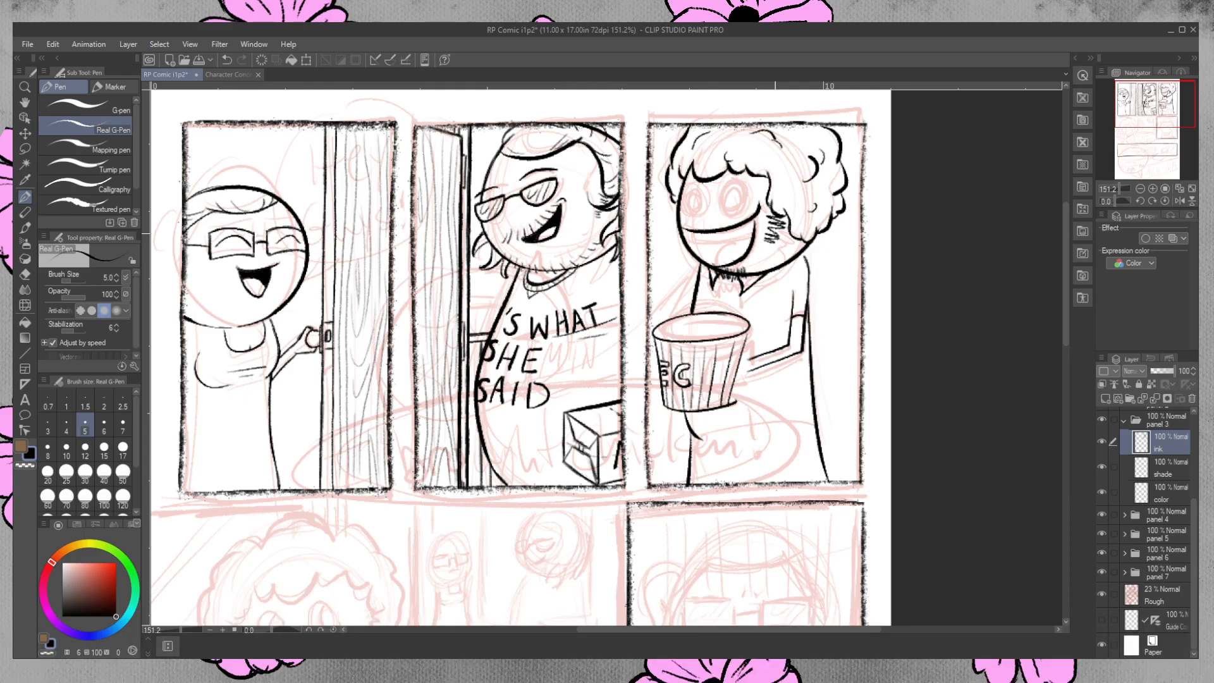
{"action": "left_click", "coordinate": [25, 274]}
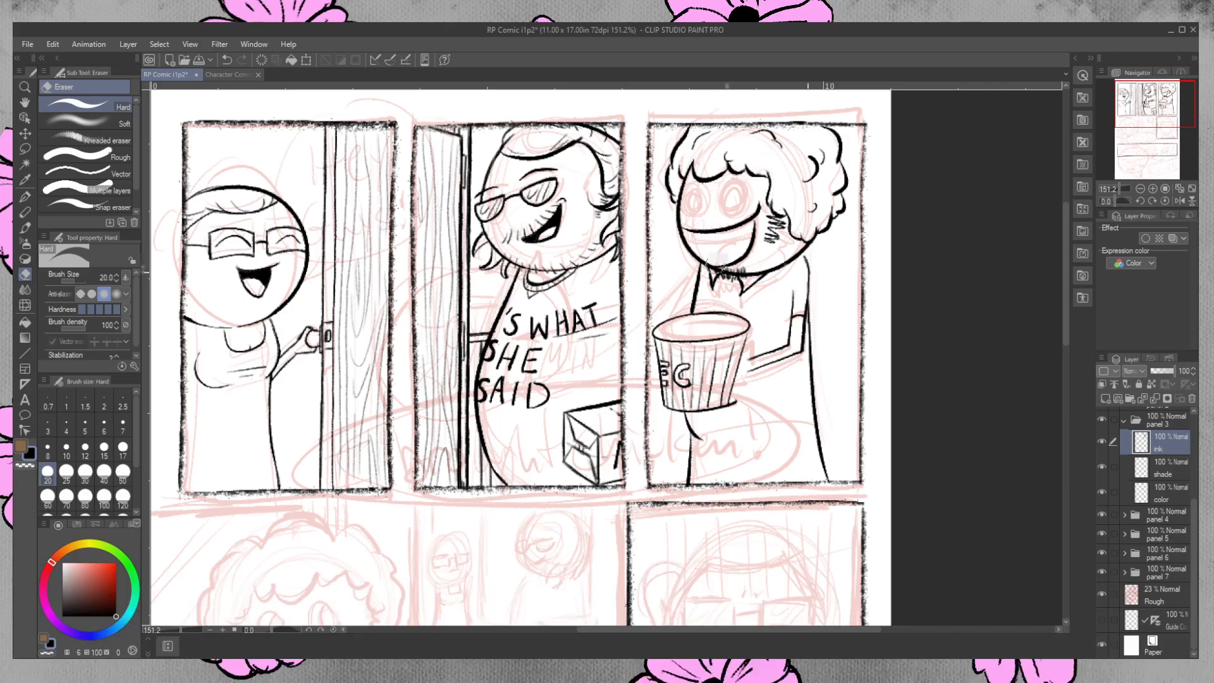
{"action": "key", "text": "p"}
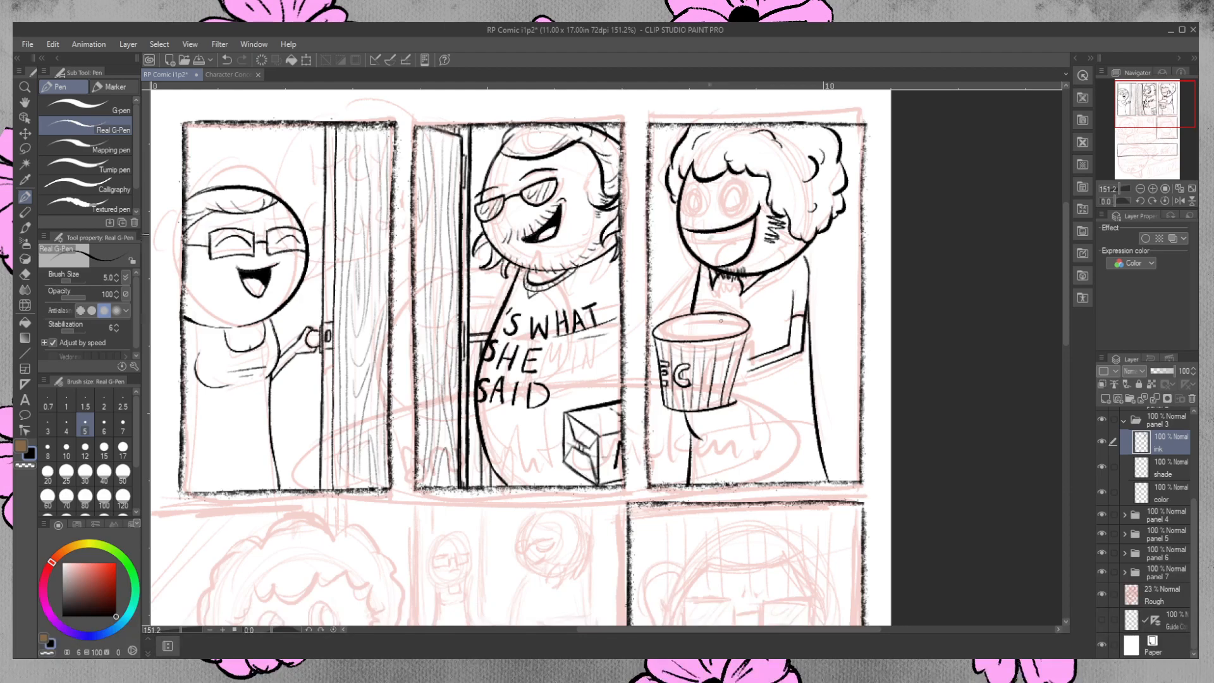
Ink the teeth line and tongue inside the third-panel character's open grin, redrawing as needed, and mark the mouth corners.
{"action": "mouse_move", "coordinate": [707, 232]}
{"action": "left_mouse_down"}
{"action": "mouse_move", "coordinate": [708, 243]}
{"action": "mouse_move", "coordinate": [752, 239]}
{"action": "mouse_move", "coordinate": [689, 243]}
{"action": "mouse_move", "coordinate": [708, 245]}
{"action": "left_mouse_up"}
{"action": "key", "text": "ctrl+z"}
{"action": "key", "text": "ctrl+z"}
{"action": "key", "text": "ctrl+z"}
{"action": "mouse_move", "coordinate": [686, 232]}
{"action": "left_mouse_down"}
{"action": "mouse_move", "coordinate": [692, 248]}
{"action": "mouse_move", "coordinate": [761, 233]}
{"action": "left_mouse_up"}
{"action": "key", "text": "ctrl+z"}
{"action": "key", "text": "ctrl+z"}
{"action": "left_click_drag", "start_coordinate": [738, 234], "coordinate": [739, 237]}
{"action": "key", "text": "ctrl+z"}
{"action": "key", "text": "ctrl+y"}
{"action": "left_click_drag", "start_coordinate": [756, 217], "coordinate": [753, 229]}
{"action": "left_click_drag", "start_coordinate": [688, 227], "coordinate": [686, 238]}
Ink the oval outlines of the third-panel character's two wide eyes over the sketch.
{"action": "left_click_drag", "start_coordinate": [734, 178], "coordinate": [739, 180]}
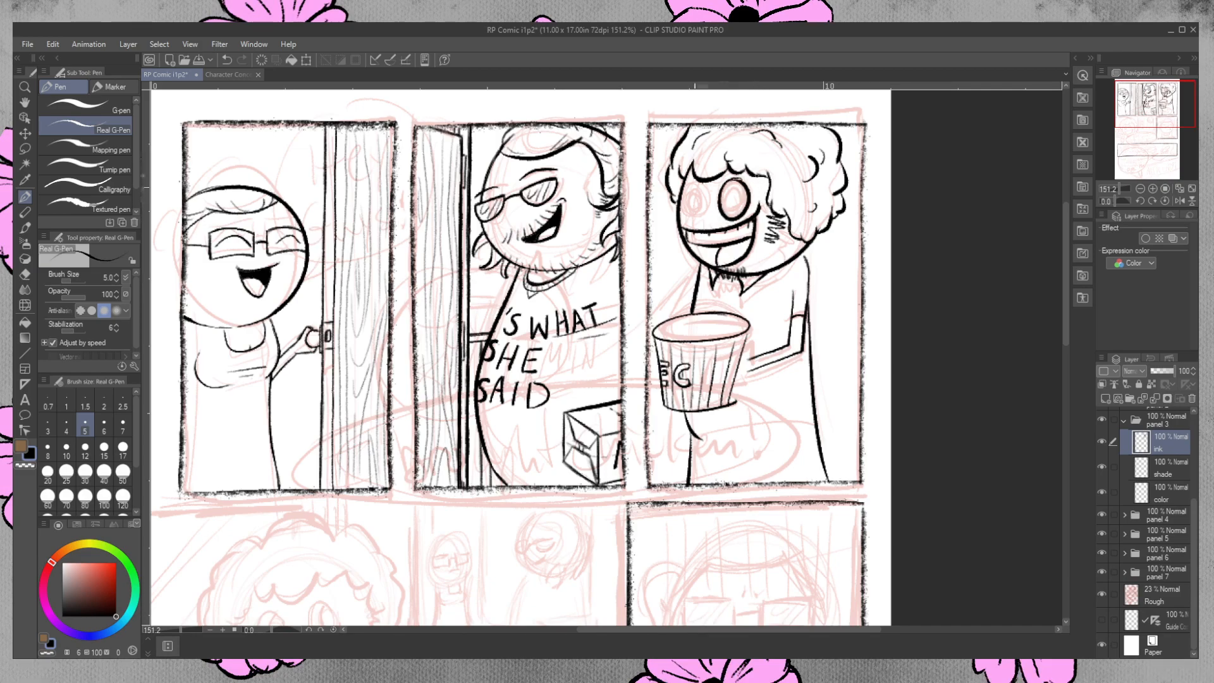
{"action": "mouse_move", "coordinate": [679, 196]}
{"action": "left_mouse_down"}
{"action": "mouse_move", "coordinate": [699, 214]}
{"action": "mouse_move", "coordinate": [694, 178]}
{"action": "left_mouse_up"}
{"action": "key", "text": "ctrl+z"}
{"action": "key", "text": "e"}
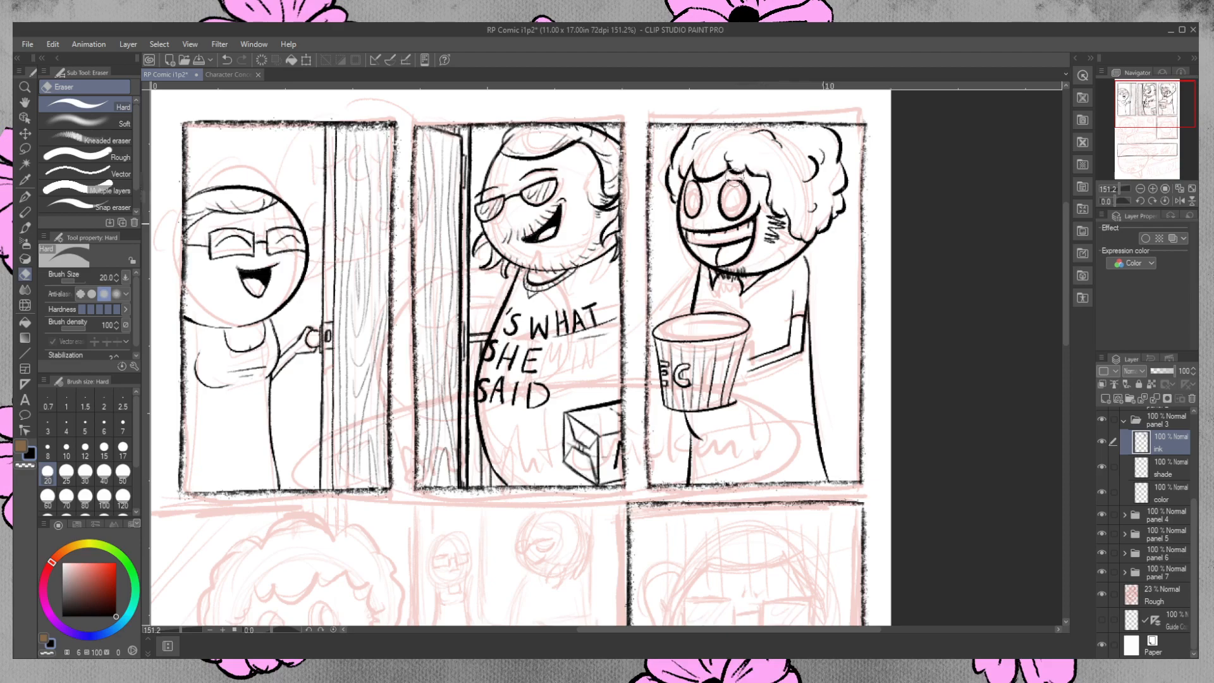
{"action": "left_click", "coordinate": [25, 197]}
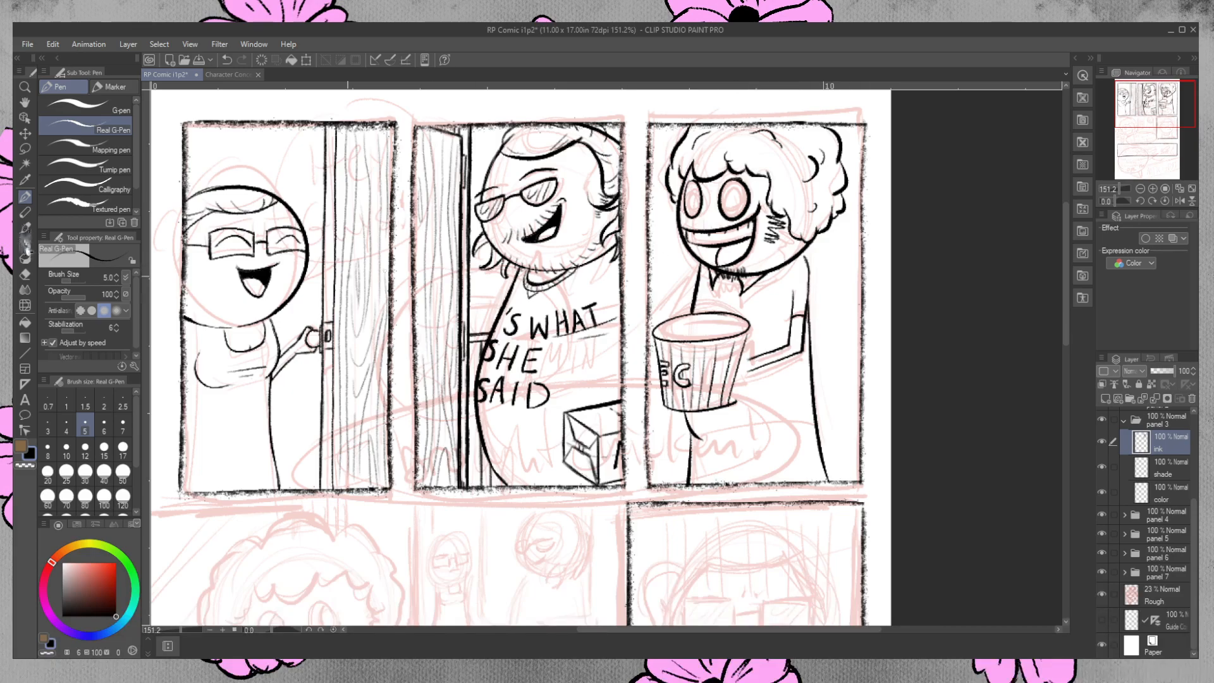
{"action": "left_click", "coordinate": [25, 274]}
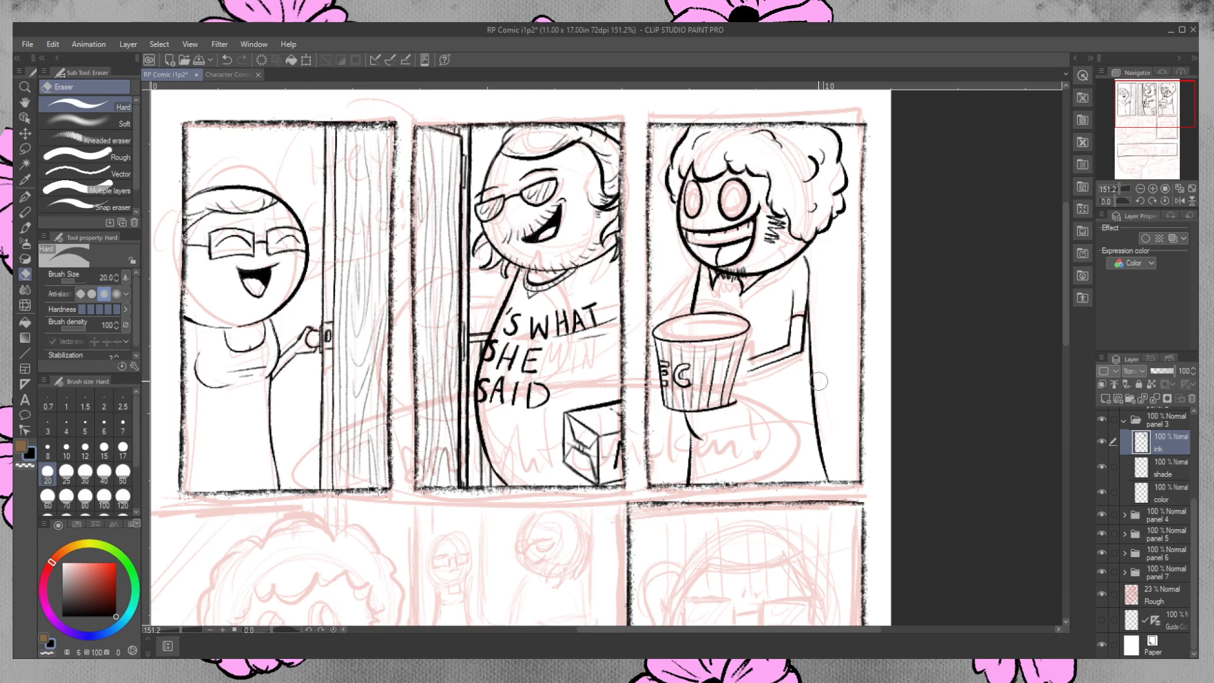
{"action": "left_click", "coordinate": [24, 197]}
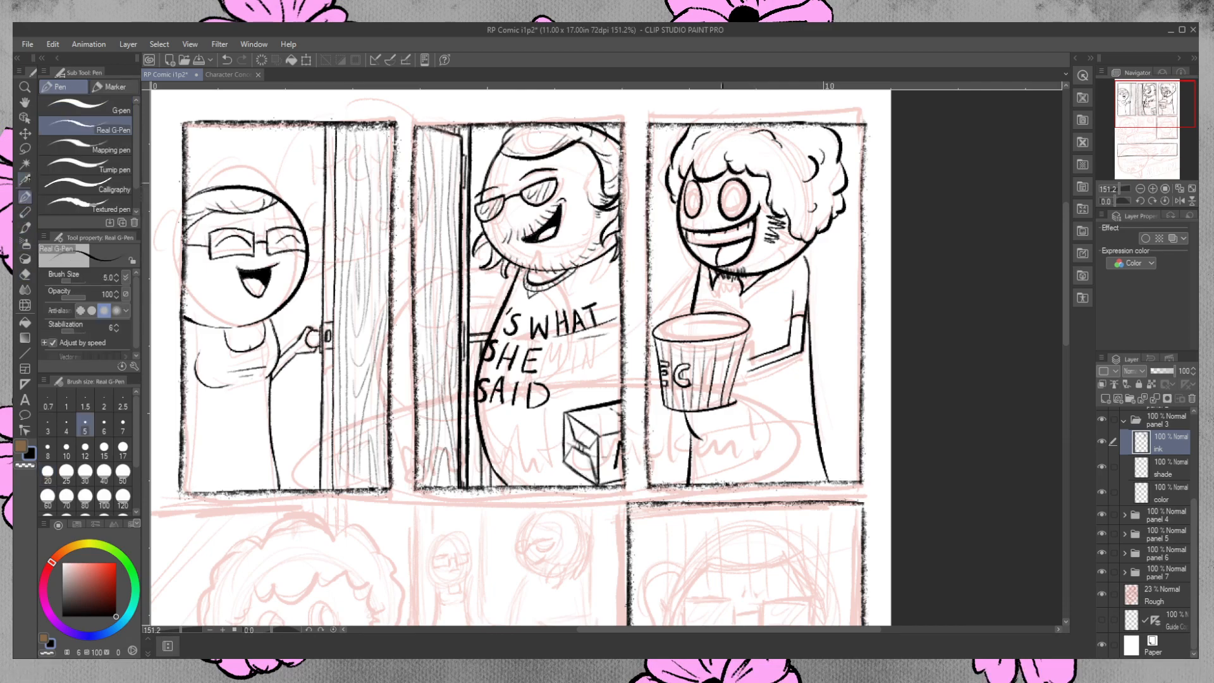
Ink the inner iris ovals within both of the third-panel character's eyes, retrying strokes that miss the sketch.
{"action": "mouse_move", "coordinate": [727, 186]}
{"action": "left_mouse_down"}
{"action": "mouse_move", "coordinate": [736, 214]}
{"action": "mouse_move", "coordinate": [729, 185]}
{"action": "mouse_move", "coordinate": [725, 210]}
{"action": "mouse_move", "coordinate": [737, 186]}
{"action": "mouse_move", "coordinate": [698, 201]}
{"action": "mouse_move", "coordinate": [695, 188]}
{"action": "left_mouse_up"}
{"action": "key", "text": "ctrl+z"}
{"action": "key", "text": "ctrl+z"}
{"action": "key", "text": "ctrl+z"}
{"action": "key", "text": "ctrl+z"}
{"action": "key", "text": "ctrl+z"}
{"action": "mouse_move", "coordinate": [691, 188]}
{"action": "left_mouse_down"}
{"action": "mouse_move", "coordinate": [725, 116]}
{"action": "mouse_move", "coordinate": [695, 189]}
{"action": "left_mouse_up"}
{"action": "key", "text": "ctrl+z"}
{"action": "key", "text": "ctrl+z"}
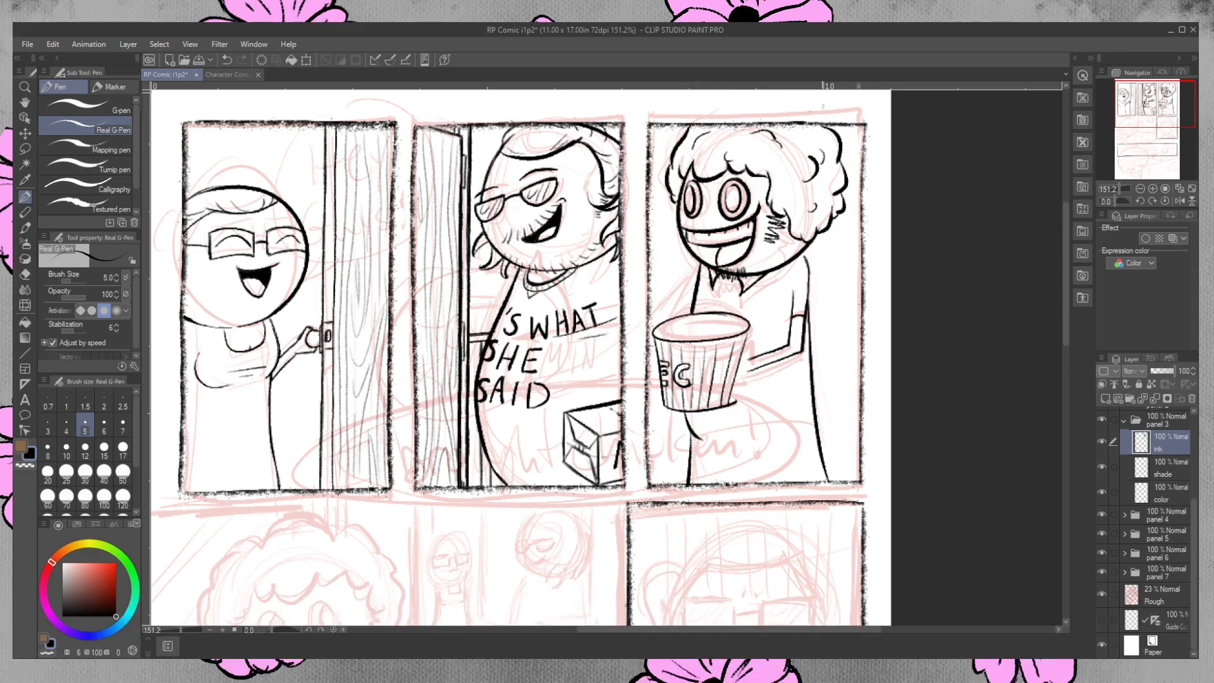
Ink narrow vertical pupils in the centre of both of the third-panel character's eyes, redrawing them to match.
{"action": "left_click_drag", "start_coordinate": [730, 191], "coordinate": [732, 197]}
{"action": "left_click_drag", "start_coordinate": [730, 198], "coordinate": [734, 205]}
{"action": "key", "text": "ctrl+z"}
{"action": "key", "text": "ctrl+z"}
{"action": "key", "text": "ctrl+z"}
{"action": "key", "text": "ctrl+z"}
{"action": "left_click", "coordinate": [688, 197]}
{"action": "left_click_drag", "start_coordinate": [688, 198], "coordinate": [732, 204]}
{"action": "left_click_drag", "start_coordinate": [686, 193], "coordinate": [691, 206]}
{"action": "left_click_drag", "start_coordinate": [729, 198], "coordinate": [732, 204]}
{"action": "left_click_drag", "start_coordinate": [689, 191], "coordinate": [690, 206]}
Erase the bucket's edge lines where the hand overlaps, then ink the character's hand and lower forearm gripping the bucket.
{"action": "key", "text": "e"}
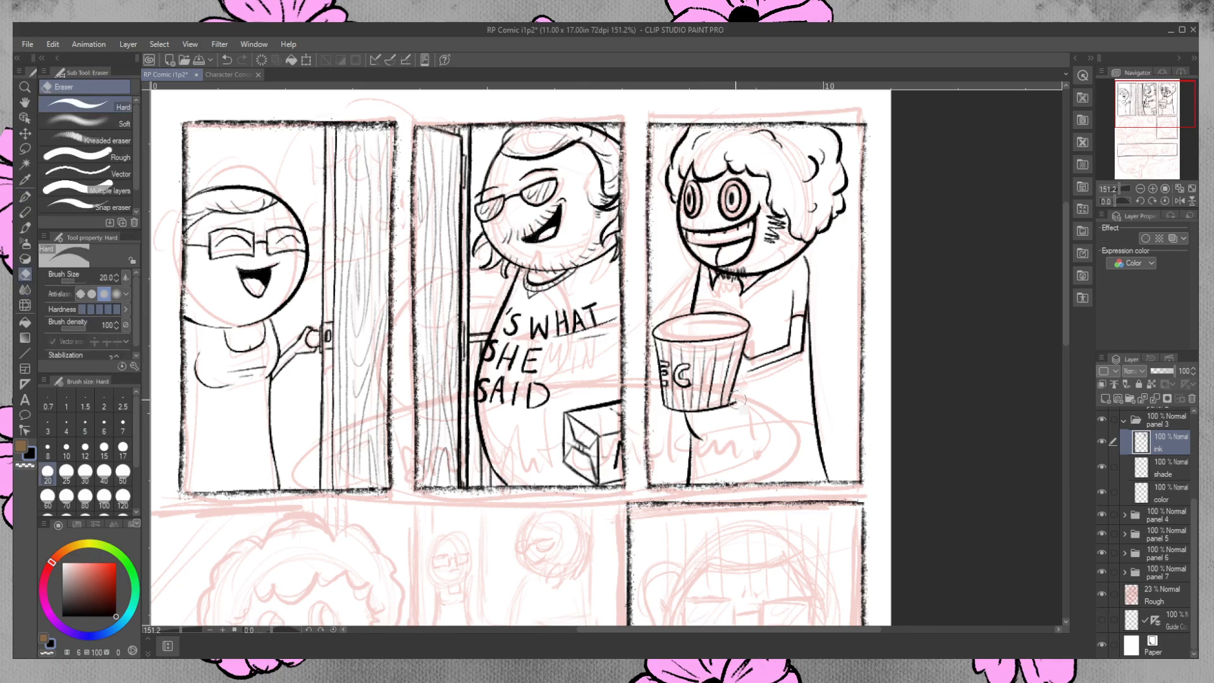
{"action": "left_click_drag", "start_coordinate": [737, 399], "coordinate": [730, 408]}
{"action": "mouse_move", "coordinate": [739, 357]}
{"action": "left_mouse_down"}
{"action": "mouse_move", "coordinate": [731, 379]}
{"action": "mouse_move", "coordinate": [725, 367]}
{"action": "left_mouse_up"}
{"action": "left_click", "coordinate": [25, 196]}
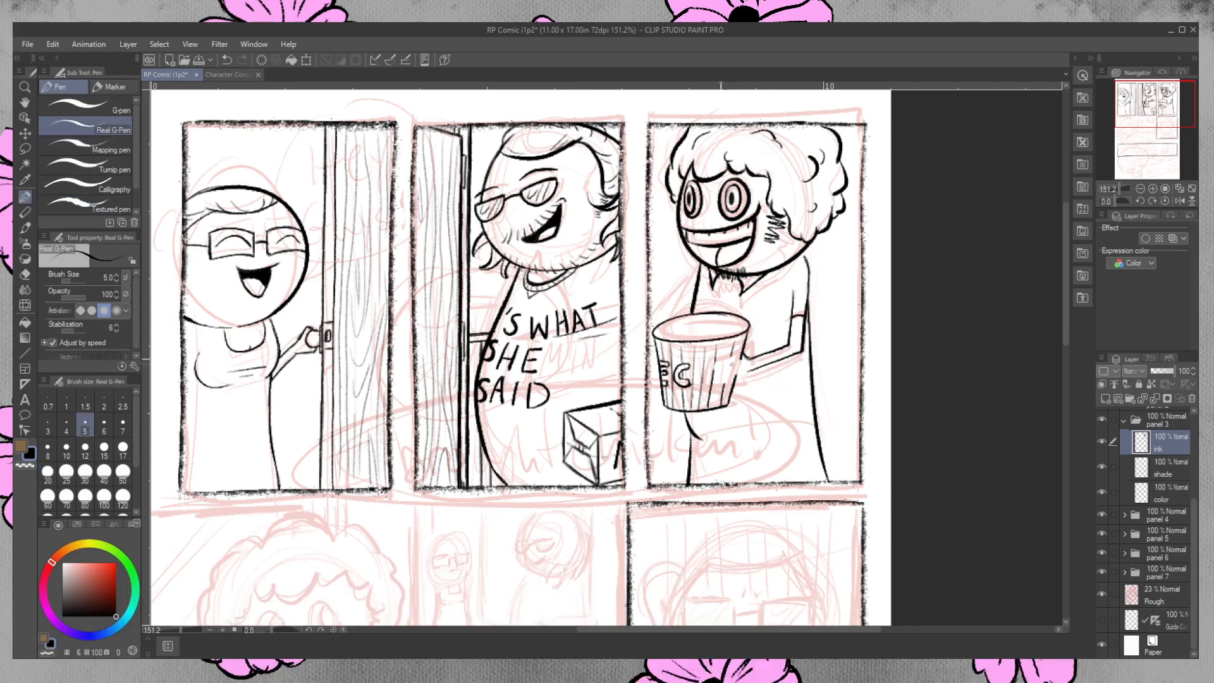
{"action": "mouse_move", "coordinate": [716, 361]}
{"action": "left_mouse_down"}
{"action": "mouse_move", "coordinate": [735, 358]}
{"action": "mouse_move", "coordinate": [719, 361]}
{"action": "left_mouse_up"}
{"action": "left_click_drag", "start_coordinate": [710, 366], "coordinate": [714, 361]}
{"action": "left_click_drag", "start_coordinate": [709, 369], "coordinate": [709, 385]}
{"action": "left_click_drag", "start_coordinate": [709, 387], "coordinate": [748, 372]}
{"action": "left_click", "coordinate": [25, 274]}
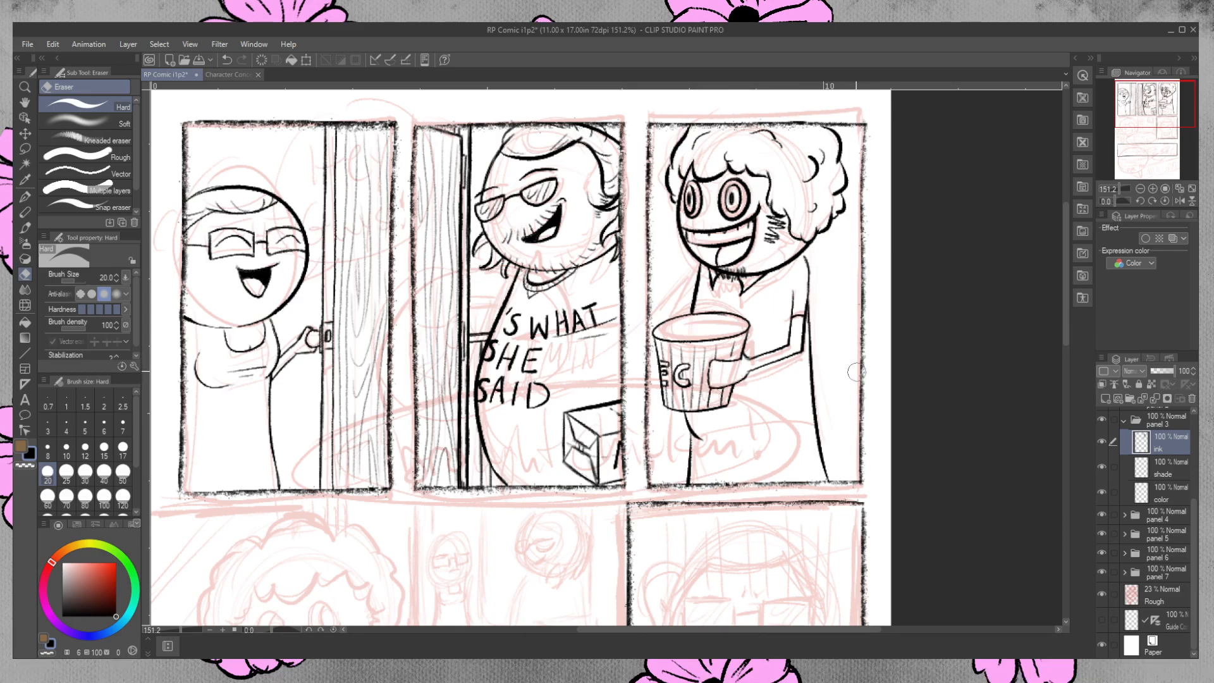
Ink a second curve along the bucket's rim to give it thickness, and erase the stray lines inside the opening.
{"action": "key", "text": "p"}
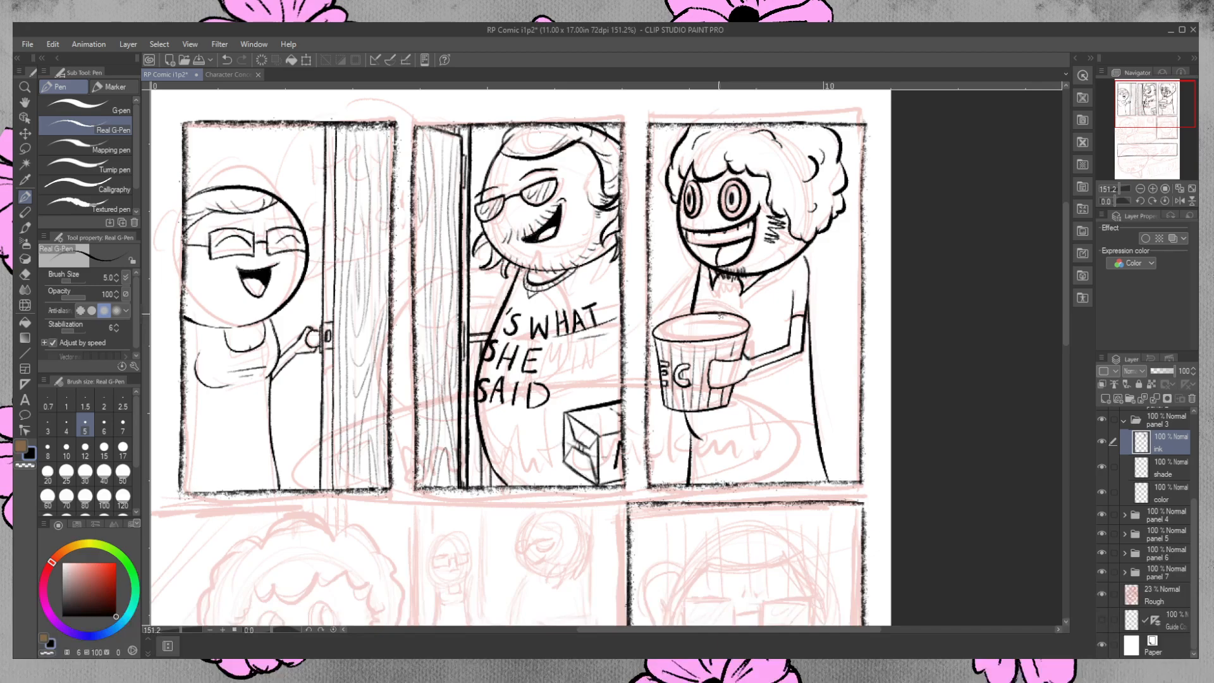
{"action": "mouse_move", "coordinate": [713, 314]}
{"action": "left_mouse_down"}
{"action": "mouse_move", "coordinate": [673, 314]}
{"action": "mouse_move", "coordinate": [655, 335]}
{"action": "left_mouse_up"}
{"action": "mouse_move", "coordinate": [662, 331]}
{"action": "left_mouse_down"}
{"action": "mouse_move", "coordinate": [696, 316]}
{"action": "mouse_move", "coordinate": [739, 321]}
{"action": "left_mouse_up"}
{"action": "key", "text": "ctrl+z"}
{"action": "left_click_drag", "start_coordinate": [733, 317], "coordinate": [741, 324]}
{"action": "mouse_move", "coordinate": [657, 327]}
{"action": "left_mouse_down"}
{"action": "mouse_move", "coordinate": [662, 338]}
{"action": "mouse_move", "coordinate": [678, 320]}
{"action": "left_mouse_up"}
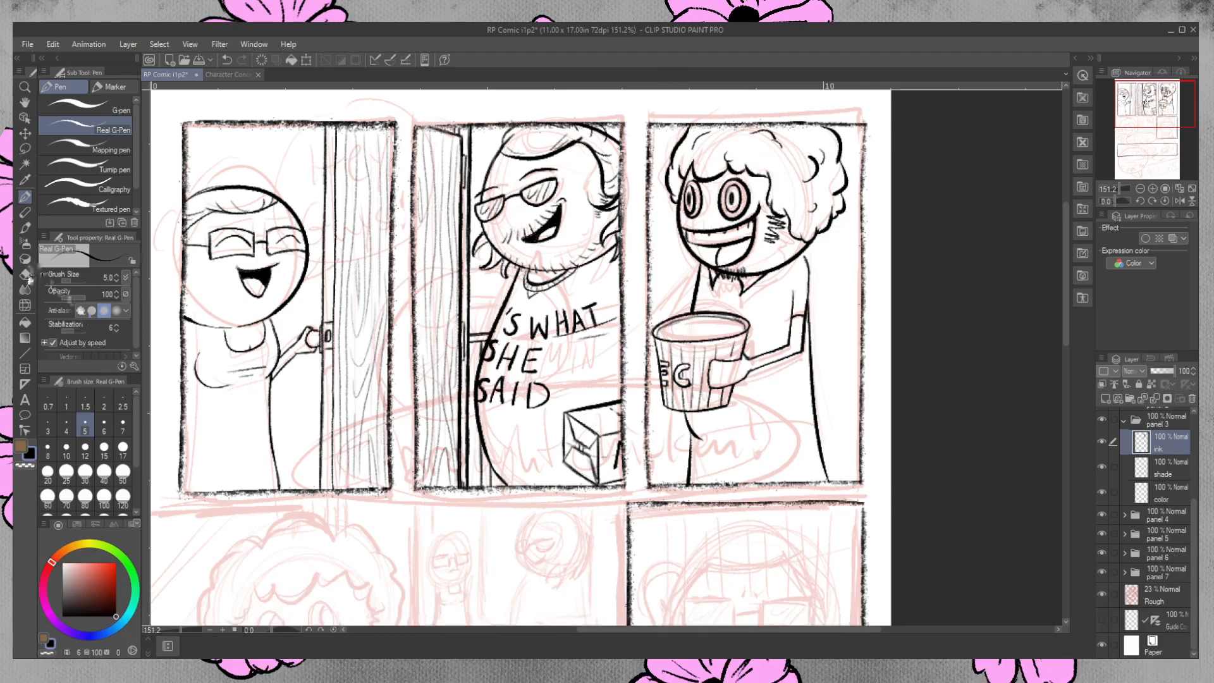
{"action": "key", "text": "e"}
{"action": "left_click_drag", "start_coordinate": [661, 333], "coordinate": [695, 324]}
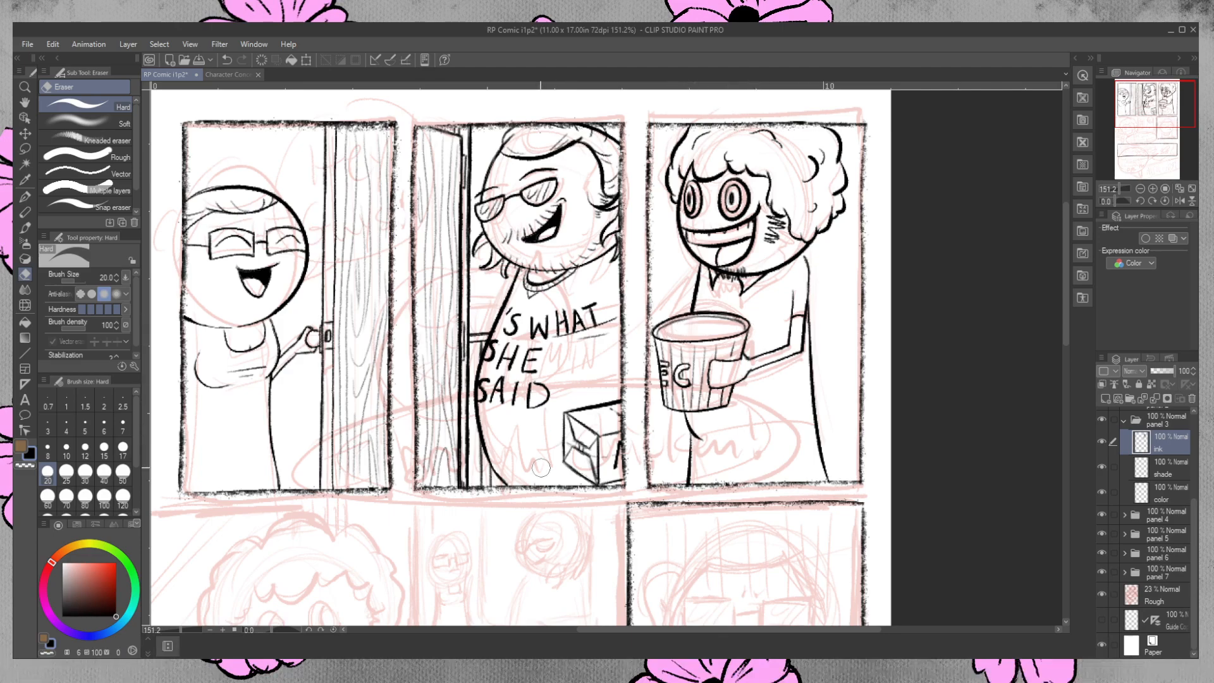
{"action": "left_click_drag", "start_coordinate": [688, 325], "coordinate": [692, 322]}
Ink short detail strokes just below the front rim of the third-panel bucket.
{"action": "key", "text": "p"}
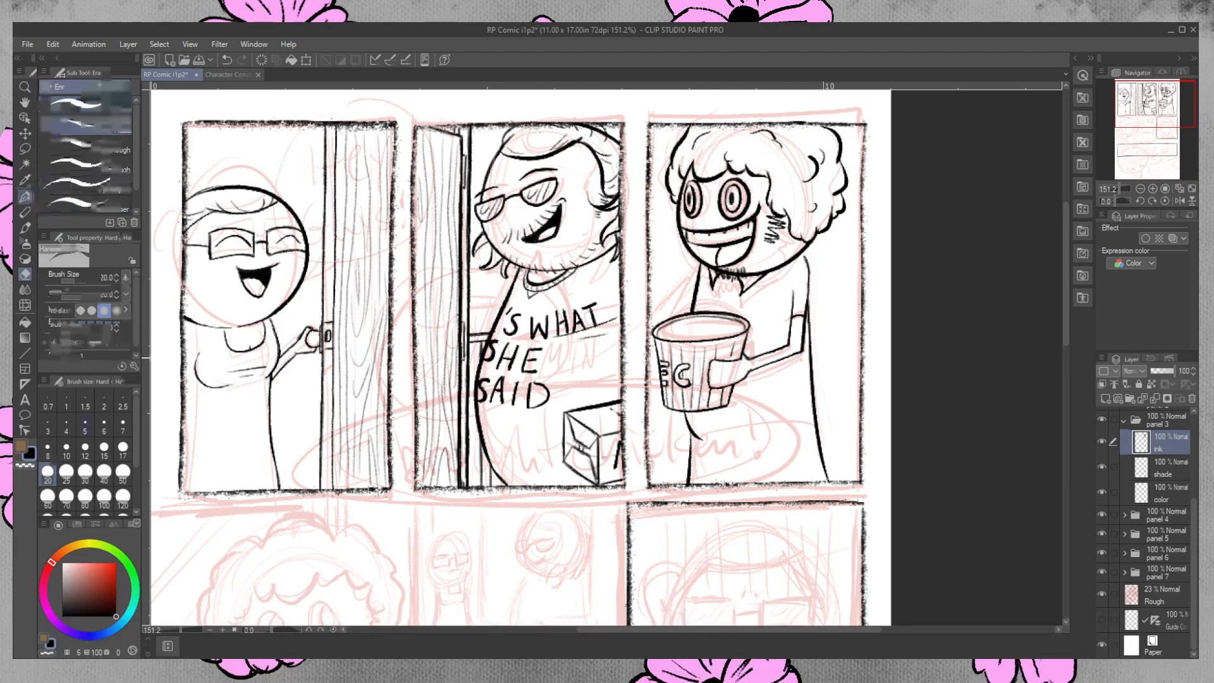
{"action": "key", "text": "p"}
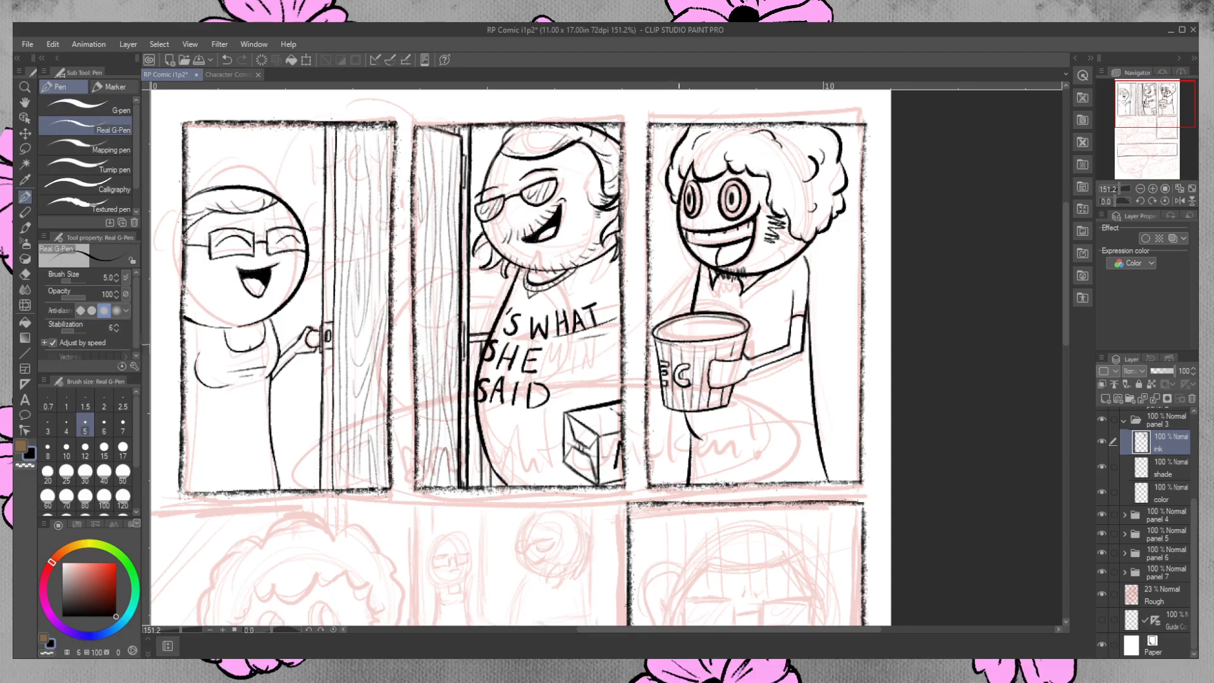
{"action": "mouse_move", "coordinate": [680, 344]}
{"action": "left_mouse_down"}
{"action": "mouse_move", "coordinate": [748, 332]}
{"action": "mouse_move", "coordinate": [716, 344]}
{"action": "left_mouse_up"}
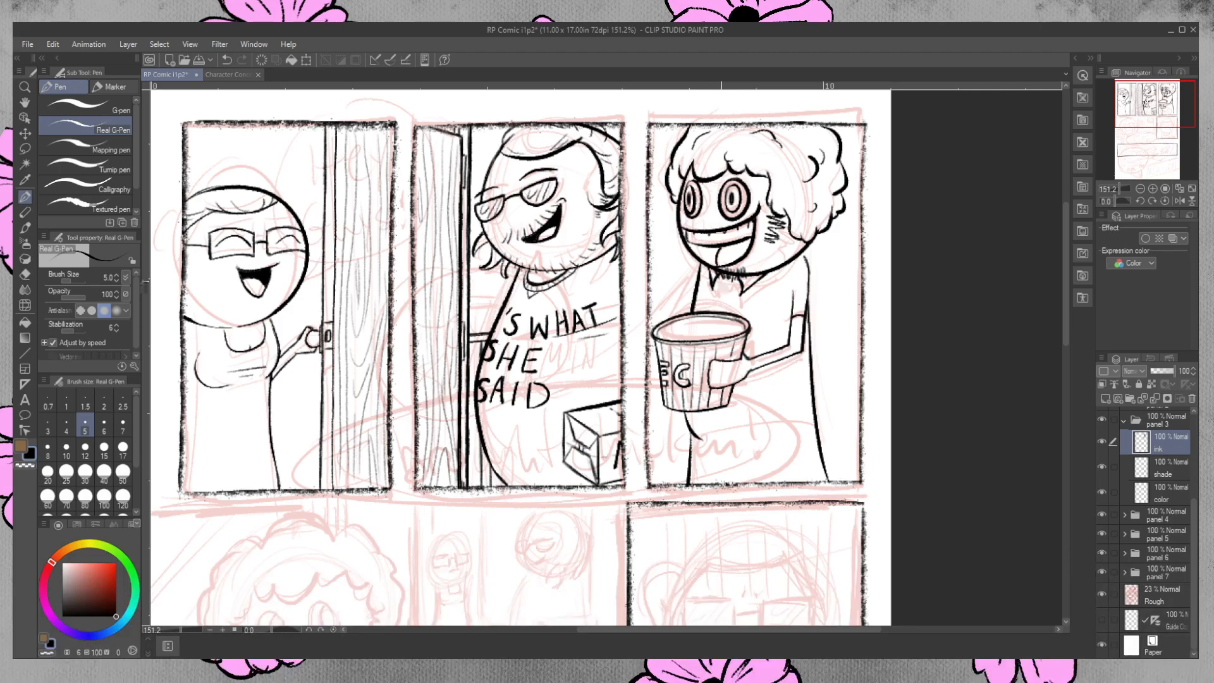
Check the curly-haired character in the Character Concepts reference, then ink the missing collar line on the third-panel character's shirt.
{"action": "left_click", "coordinate": [239, 74]}
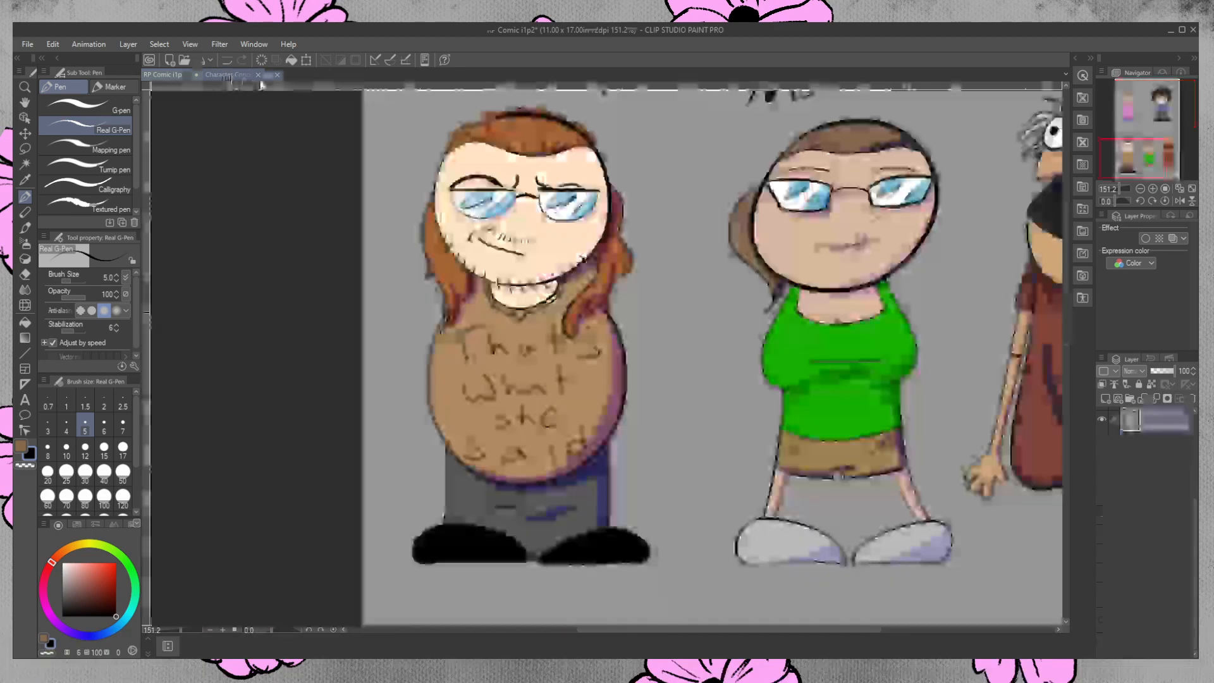
{"action": "left_click_drag", "start_coordinate": [603, 631], "coordinate": [714, 631]}
{"action": "left_click_drag", "start_coordinate": [1064, 412], "coordinate": [1055, 251]}
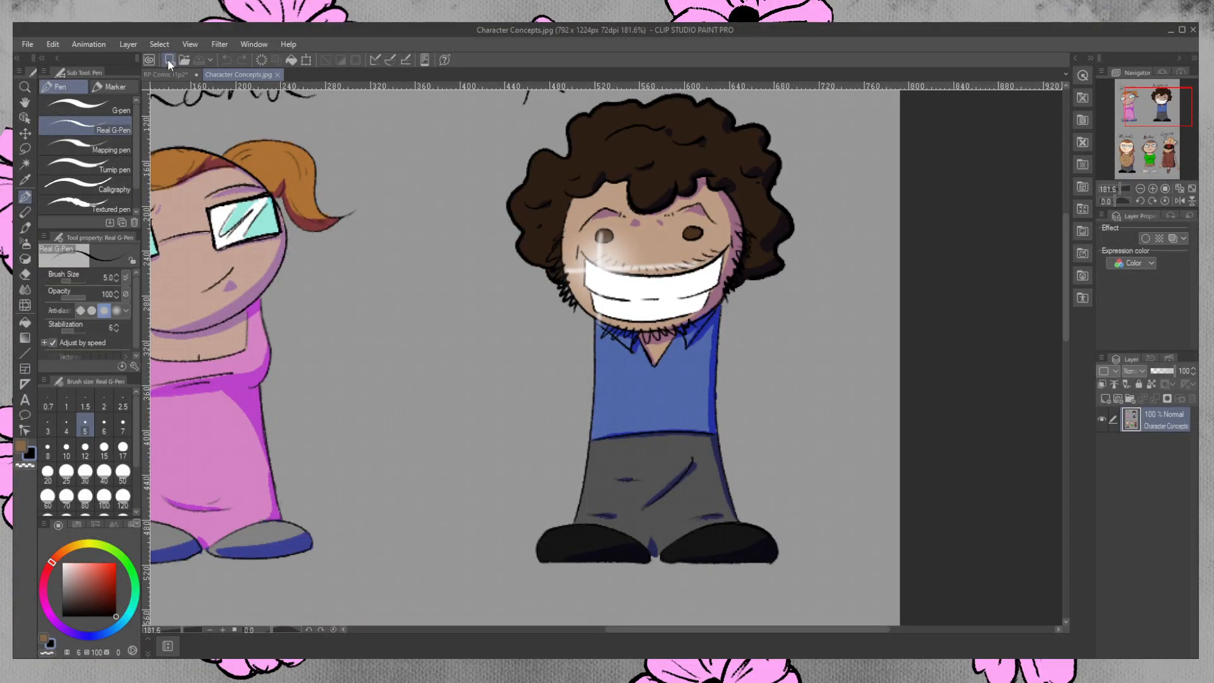
{"action": "left_click", "coordinate": [159, 73]}
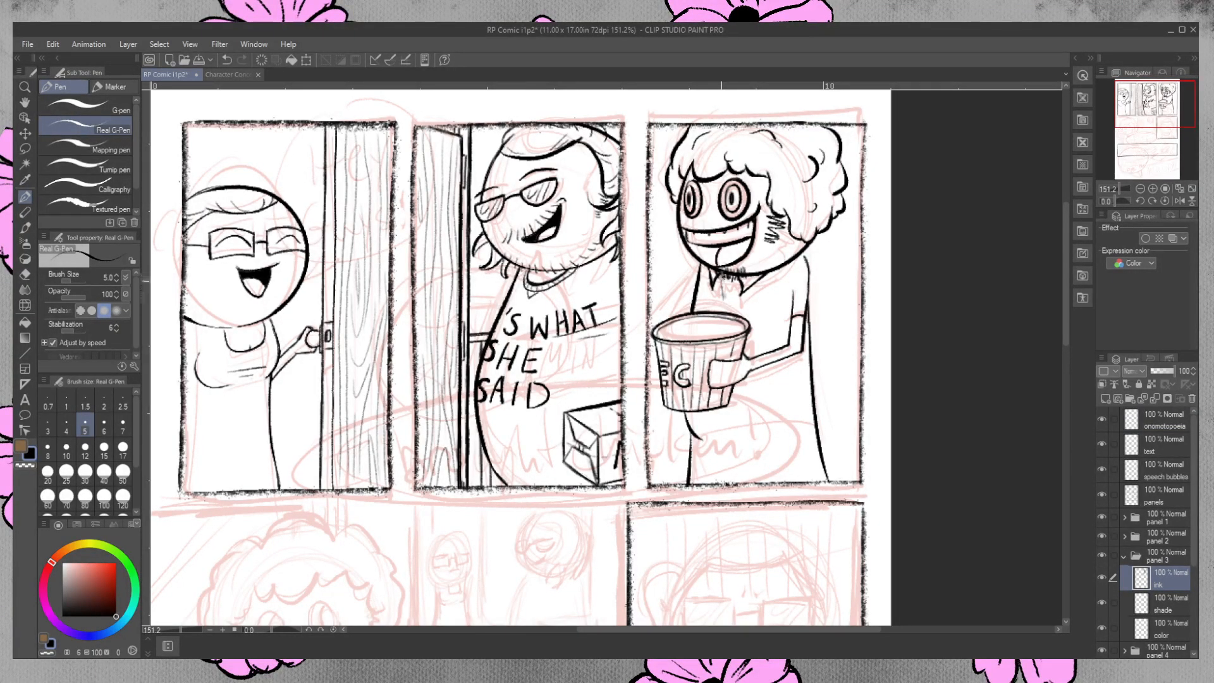
{"action": "left_click_drag", "start_coordinate": [737, 274], "coordinate": [725, 298]}
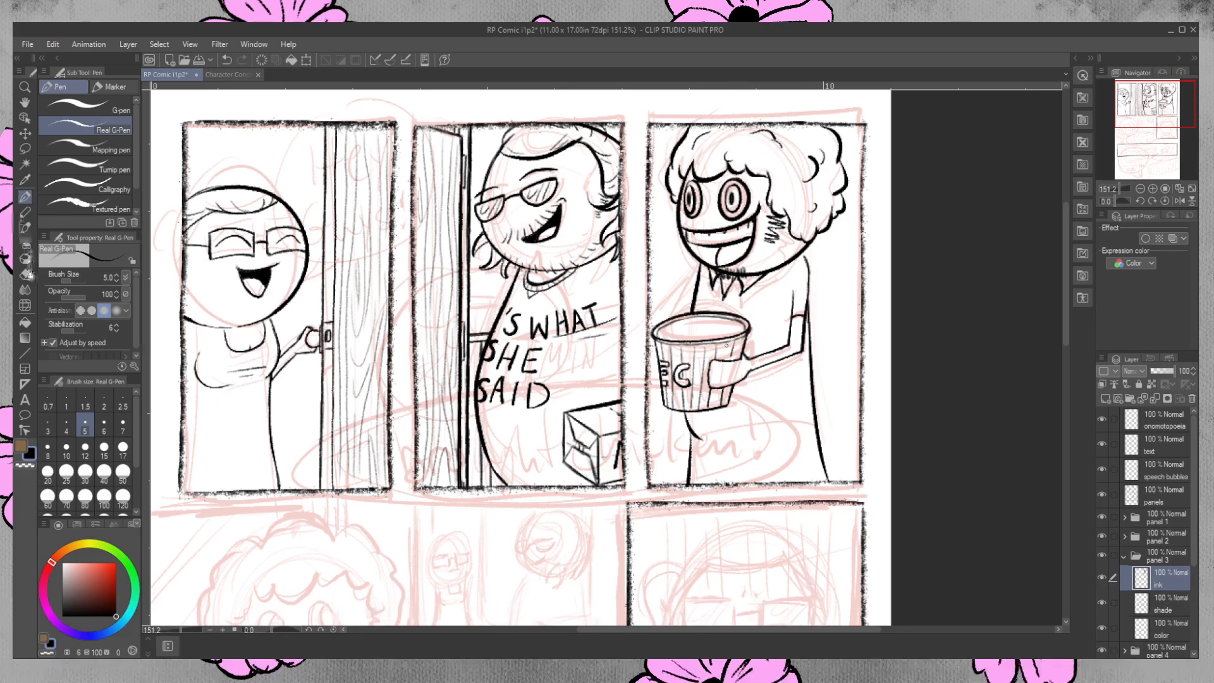
Erase both large ringed eyes of the third-panel character and try a smaller oval for the first eye.
{"action": "key", "text": "e"}
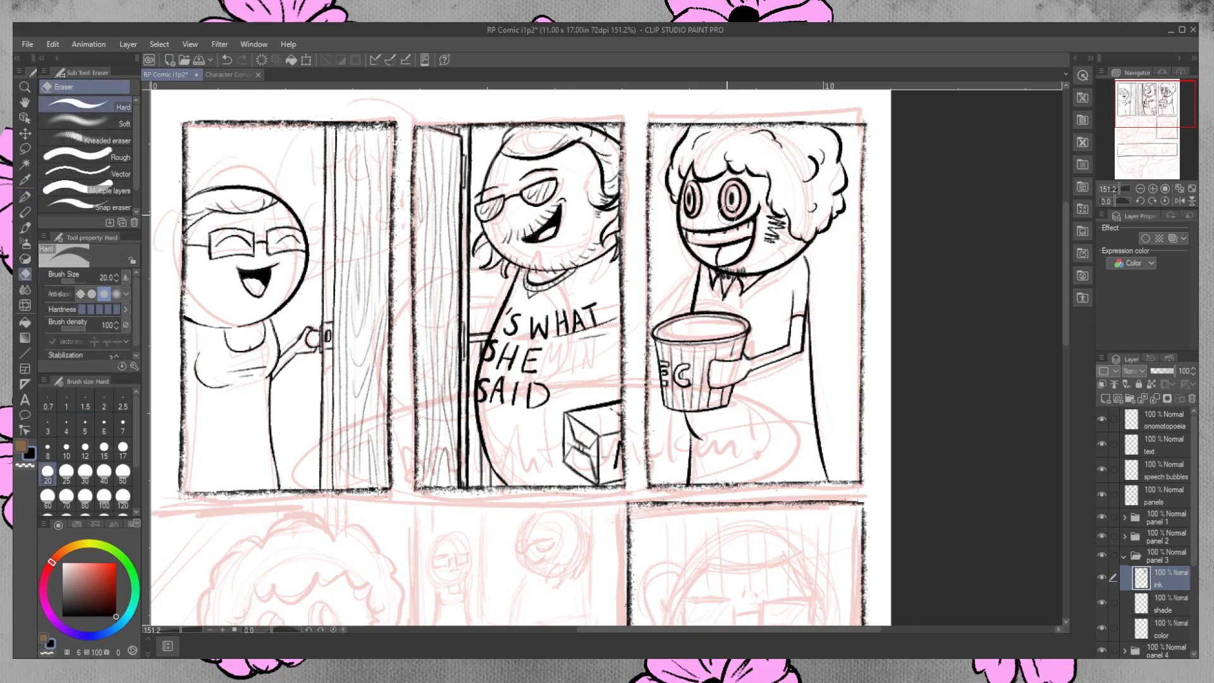
{"action": "mouse_move", "coordinate": [742, 184]}
{"action": "left_mouse_down"}
{"action": "mouse_move", "coordinate": [724, 196]}
{"action": "mouse_move", "coordinate": [735, 212]}
{"action": "mouse_move", "coordinate": [746, 190]}
{"action": "mouse_move", "coordinate": [744, 212]}
{"action": "mouse_move", "coordinate": [728, 215]}
{"action": "mouse_move", "coordinate": [692, 185]}
{"action": "mouse_move", "coordinate": [692, 206]}
{"action": "mouse_move", "coordinate": [713, 183]}
{"action": "left_mouse_up"}
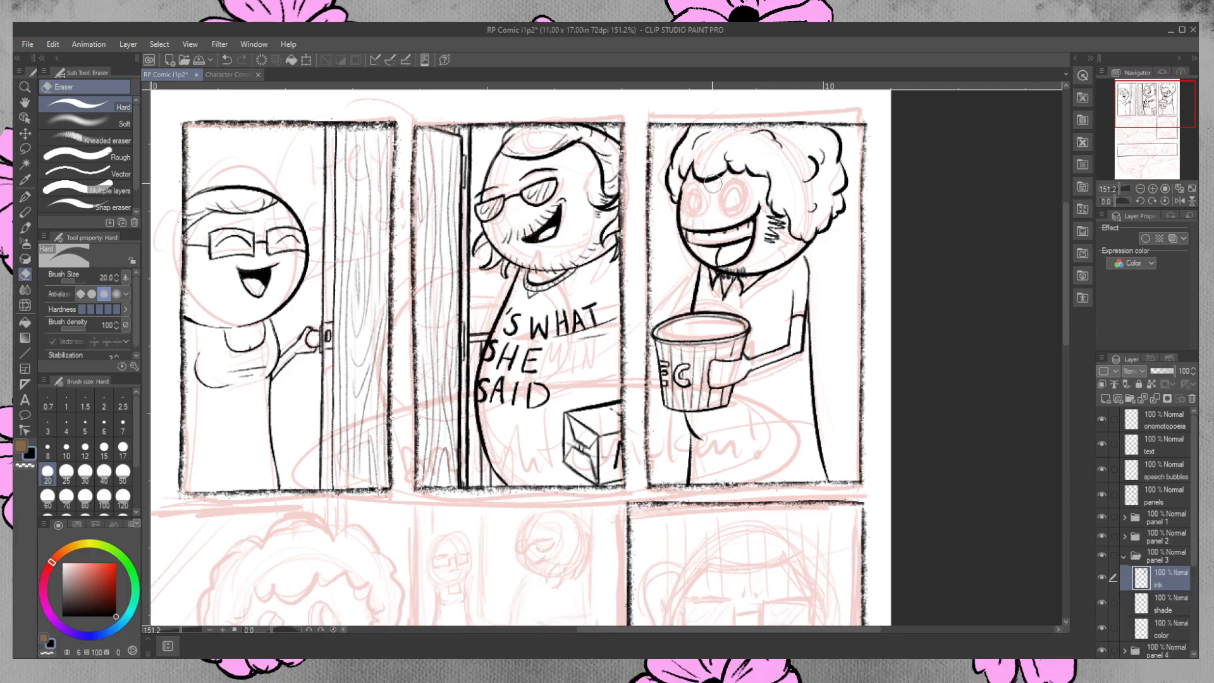
{"action": "left_click", "coordinate": [27, 195]}
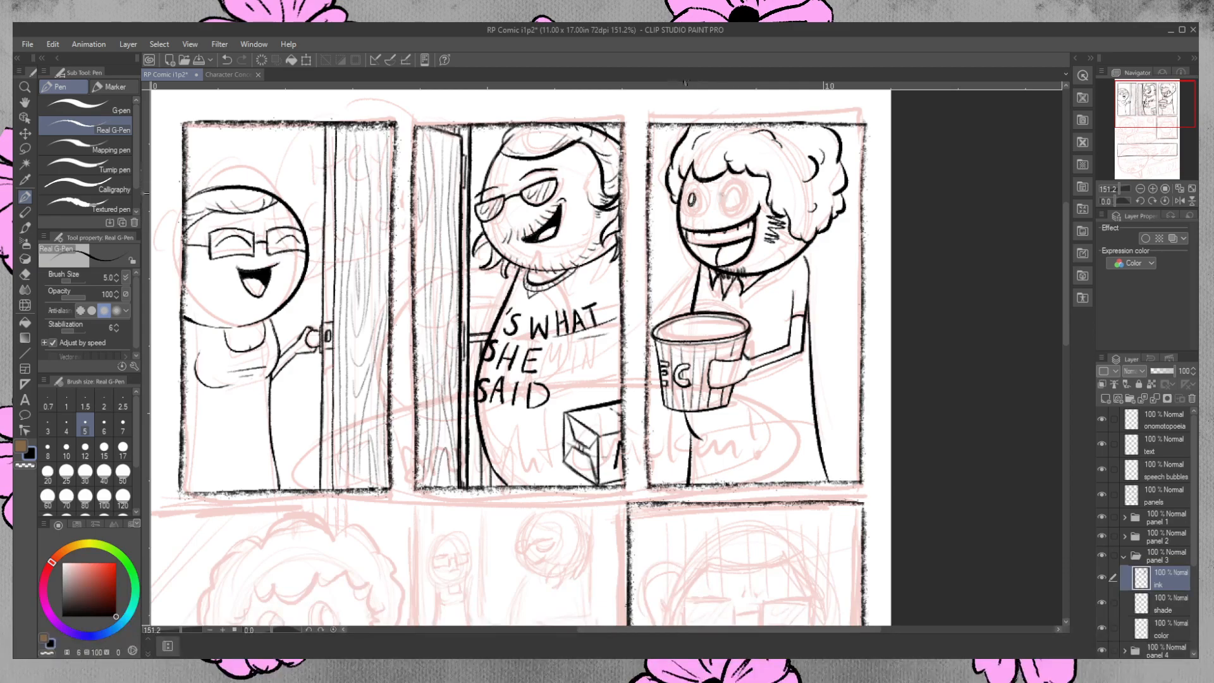
{"action": "key", "text": "ctrl+z"}
{"action": "mouse_move", "coordinate": [691, 193]}
{"action": "left_mouse_down"}
{"action": "mouse_move", "coordinate": [688, 204]}
{"action": "mouse_move", "coordinate": [690, 191]}
{"action": "mouse_move", "coordinate": [728, 204]}
{"action": "left_mouse_up"}
{"action": "key", "text": "ctrl+z"}
Ink small plain oval eyes on the third-panel character, cleaning up their outlines with the eraser.
{"action": "key", "text": "e"}
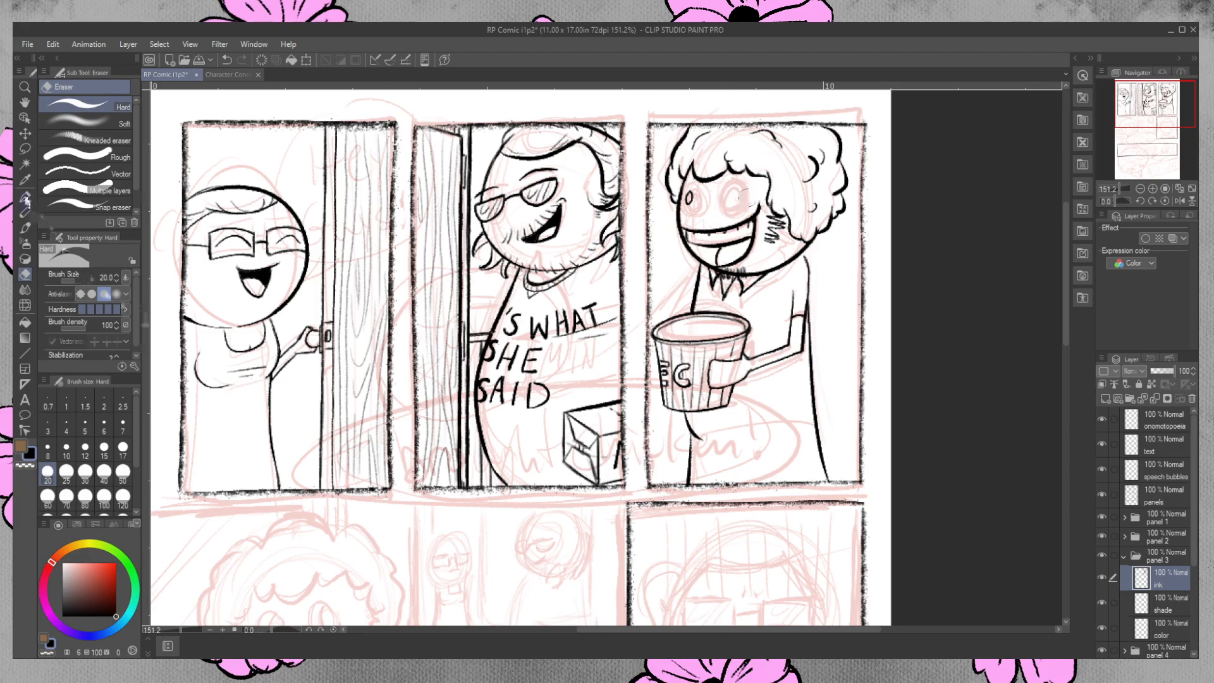
{"action": "key", "text": "p"}
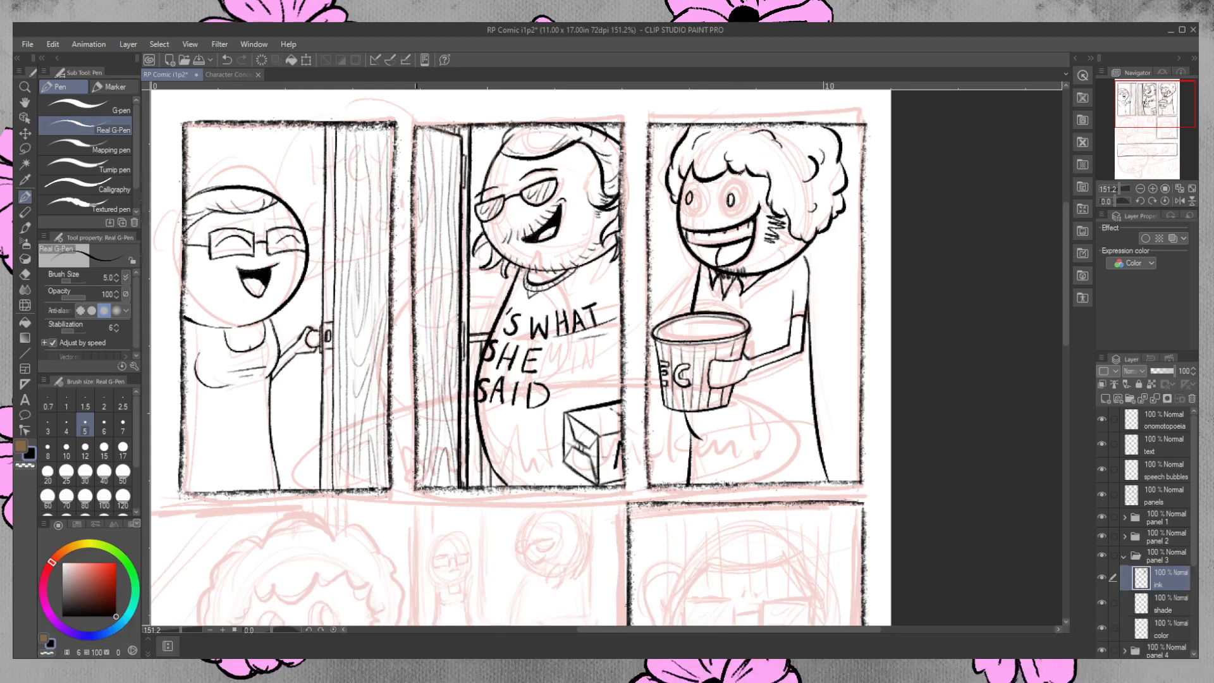
{"action": "left_click", "coordinate": [29, 272]}
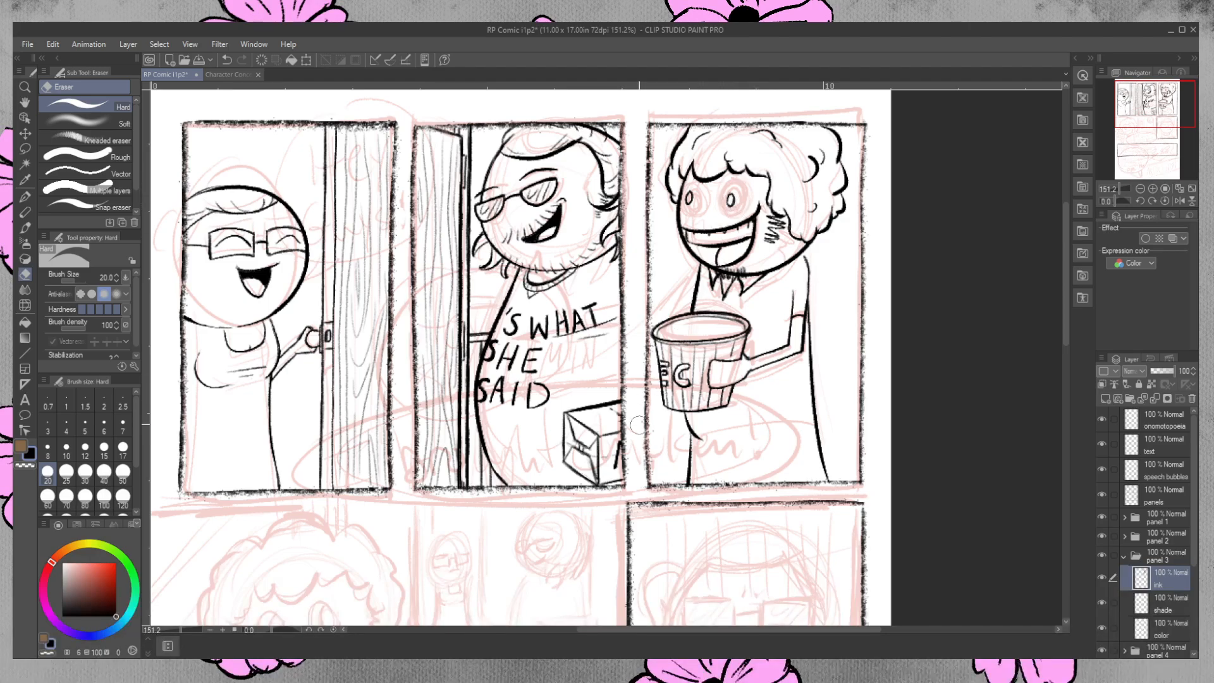
{"action": "key", "text": "p"}
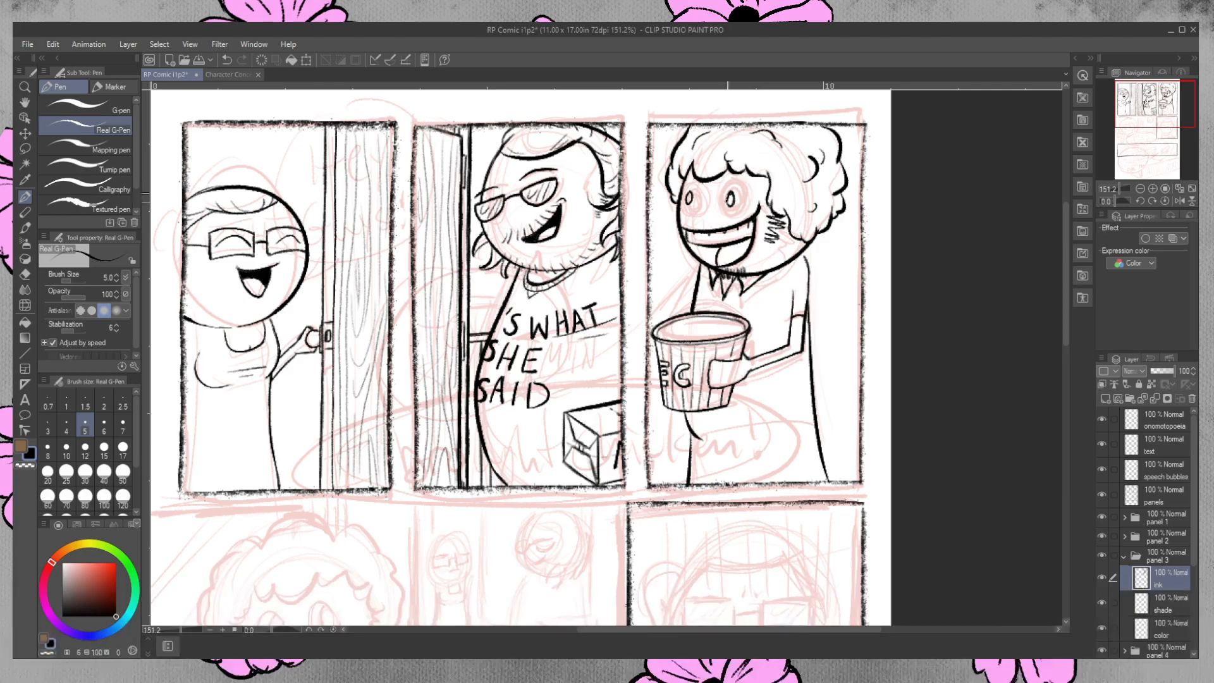
{"action": "key", "text": "e"}
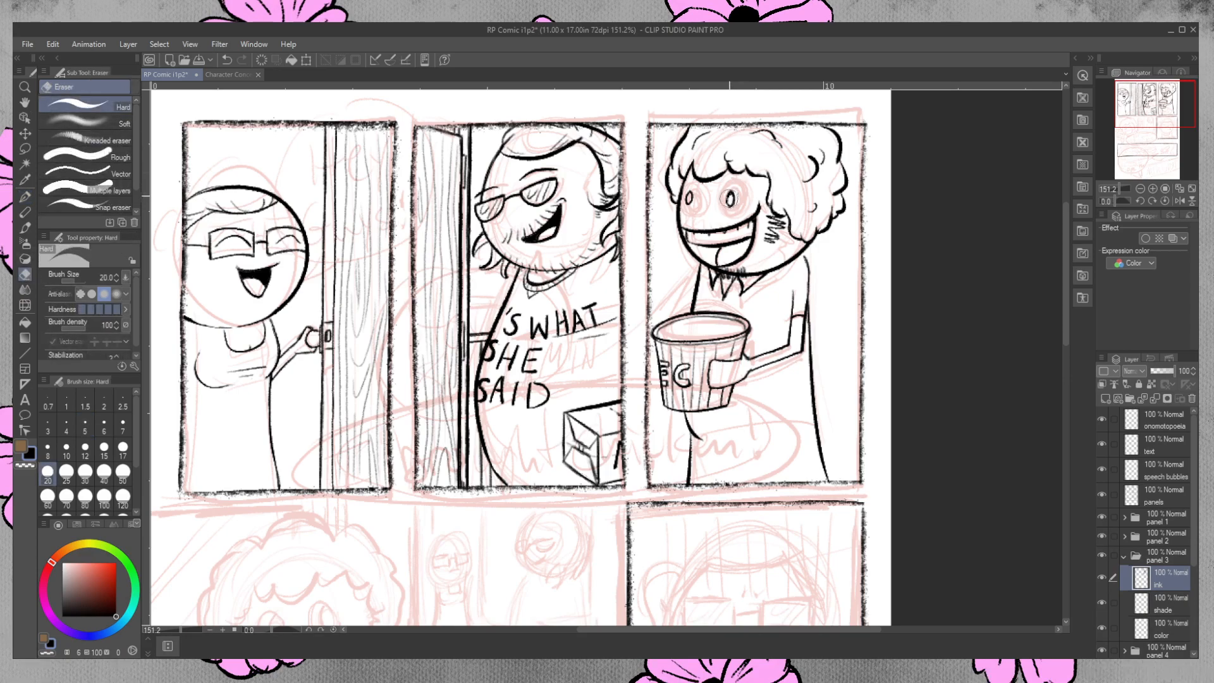
{"action": "left_click", "coordinate": [731, 198]}
{"action": "left_click_drag", "start_coordinate": [741, 202], "coordinate": [735, 203]}
Hide the Rough layer and ink thick, angled eyebrows above both of the third-panel character's eyes.
{"action": "scroll", "coordinate": [1170, 567], "scroll_direction": "down", "scroll_amount": 3}
{"action": "left_click", "coordinate": [1103, 616]}
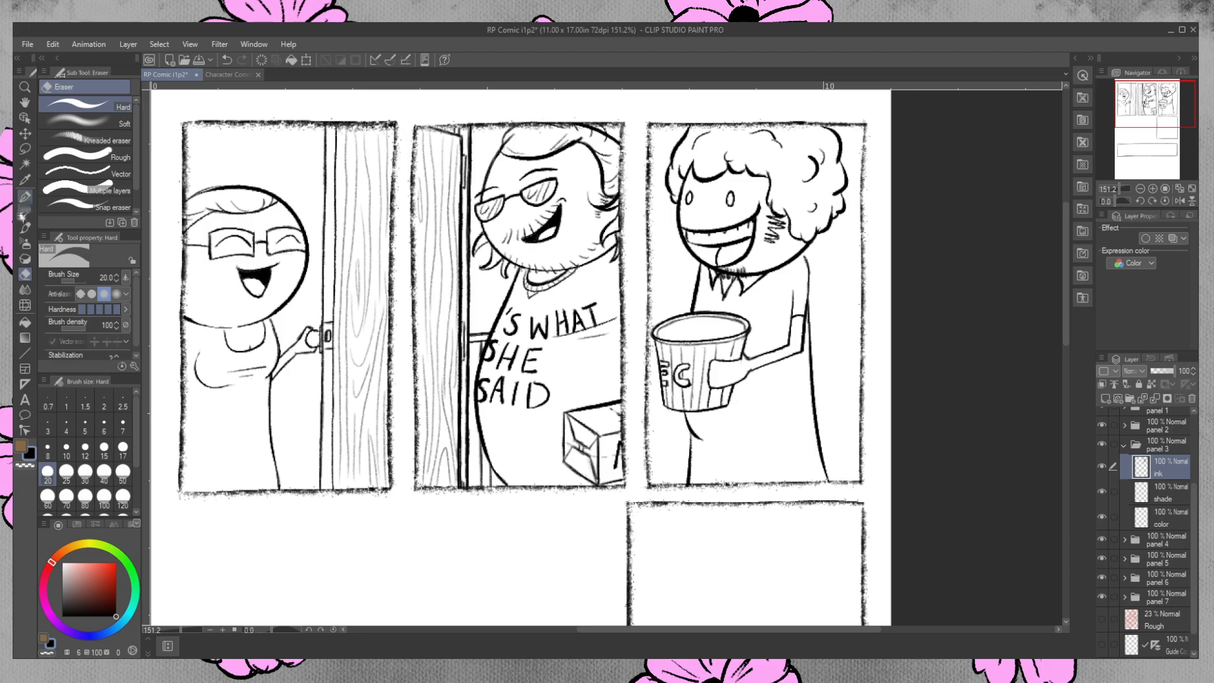
{"action": "left_click", "coordinate": [24, 197]}
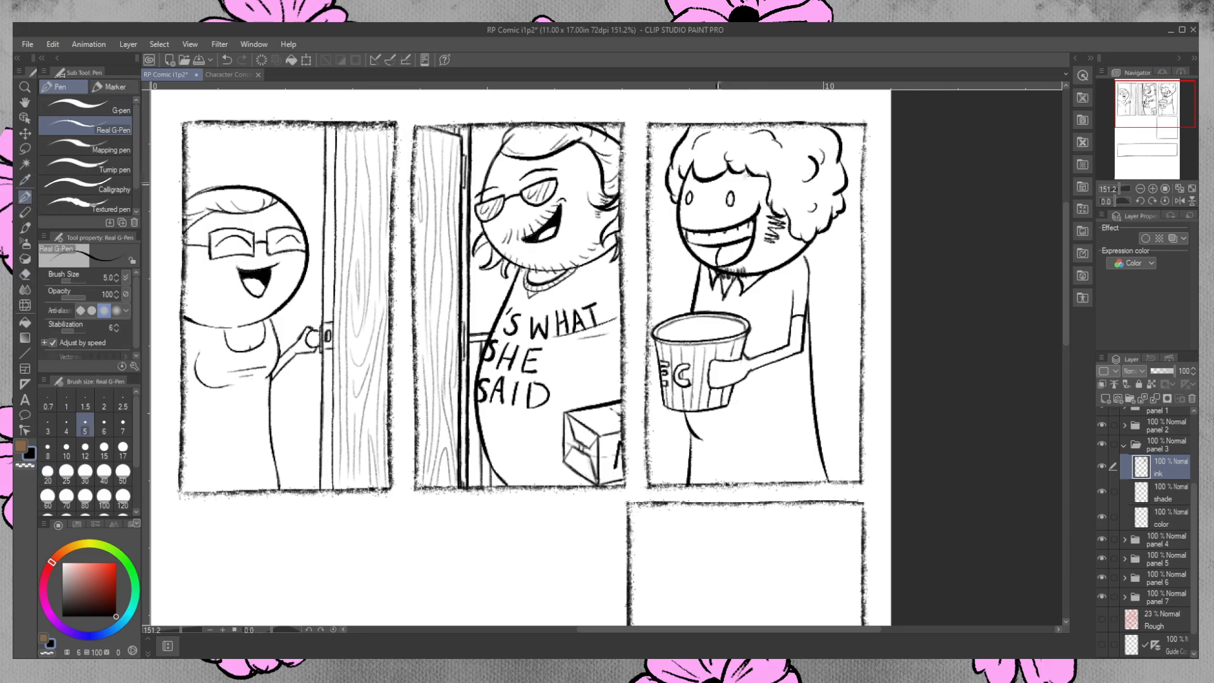
{"action": "mouse_move", "coordinate": [721, 183]}
{"action": "left_mouse_down"}
{"action": "mouse_move", "coordinate": [755, 177]}
{"action": "mouse_move", "coordinate": [696, 178]}
{"action": "left_mouse_up"}
{"action": "mouse_move", "coordinate": [693, 189]}
{"action": "left_mouse_down"}
{"action": "mouse_move", "coordinate": [701, 180]}
{"action": "mouse_move", "coordinate": [684, 184]}
{"action": "left_mouse_up"}
{"action": "left_click_drag", "start_coordinate": [676, 194], "coordinate": [684, 186]}
Ink short stubble strokes beside the mouth and along the jaw of the third-panel character, removing stray marks.
{"action": "key", "text": "e"}
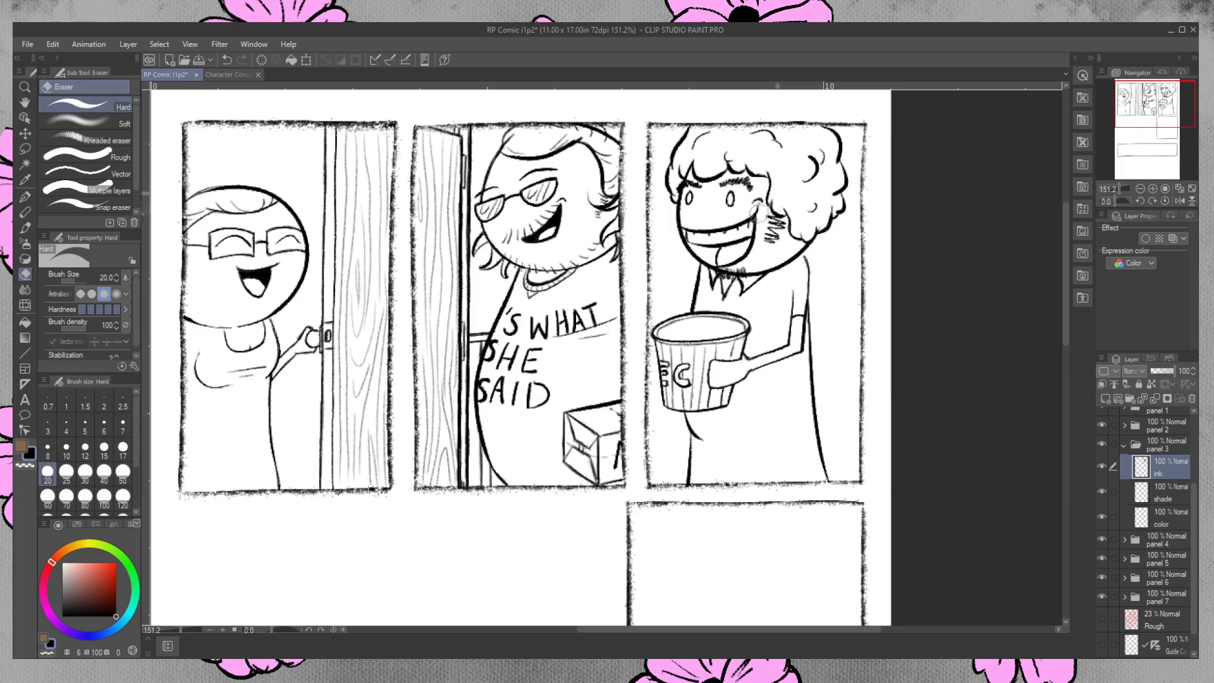
{"action": "left_click", "coordinate": [25, 197]}
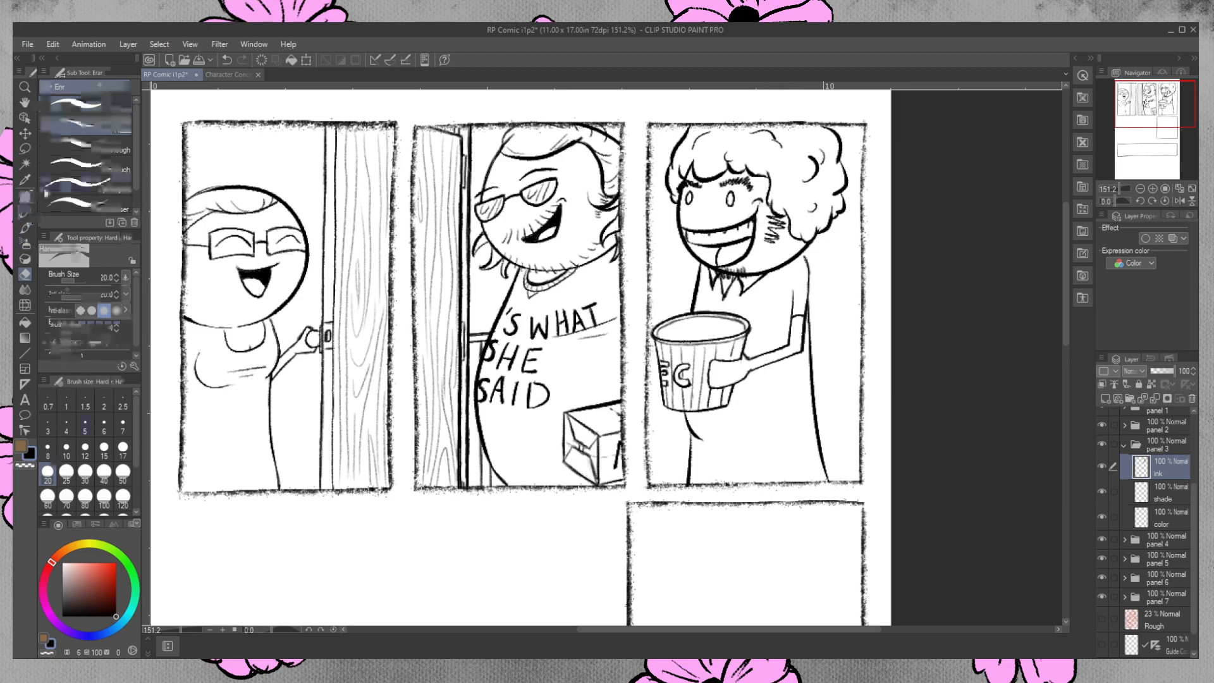
{"action": "left_click_drag", "start_coordinate": [757, 209], "coordinate": [754, 225]}
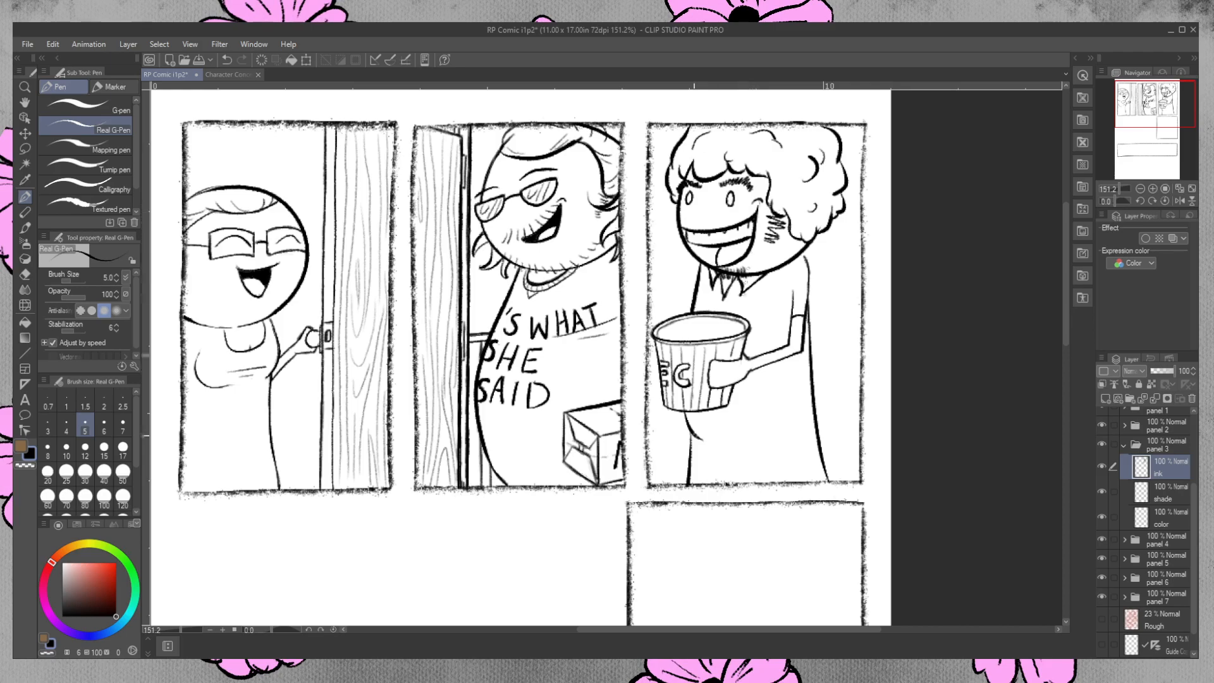
{"action": "left_click", "coordinate": [25, 274]}
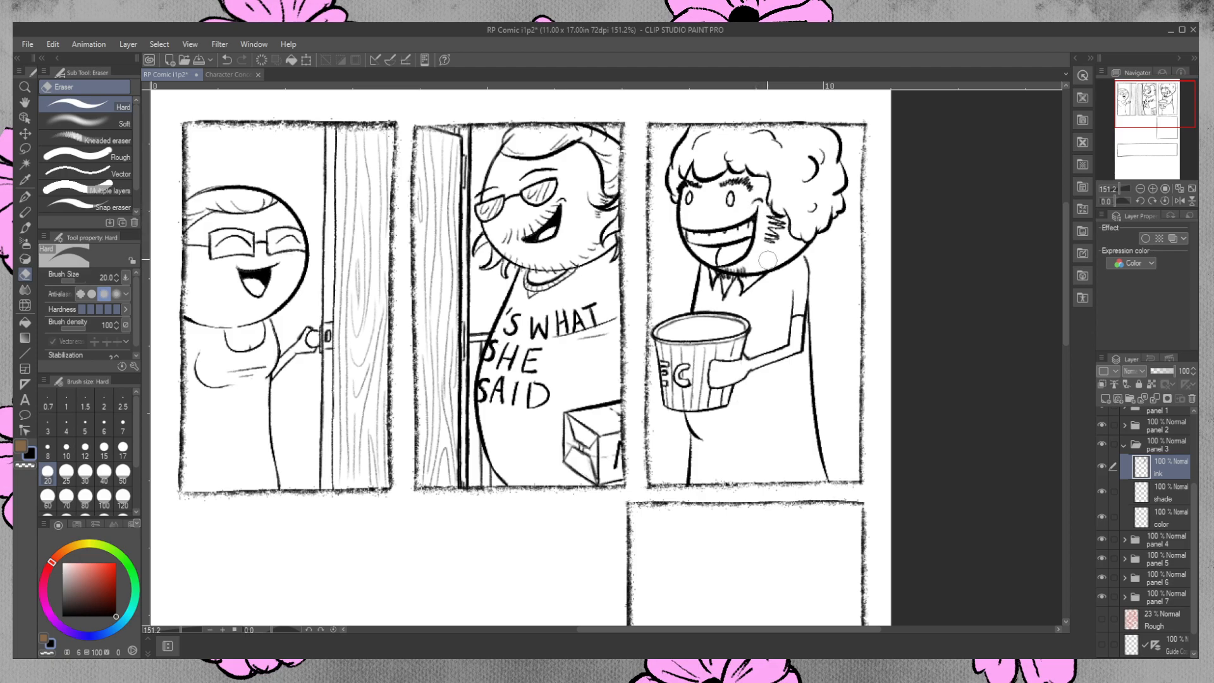
{"action": "left_click", "coordinate": [24, 197]}
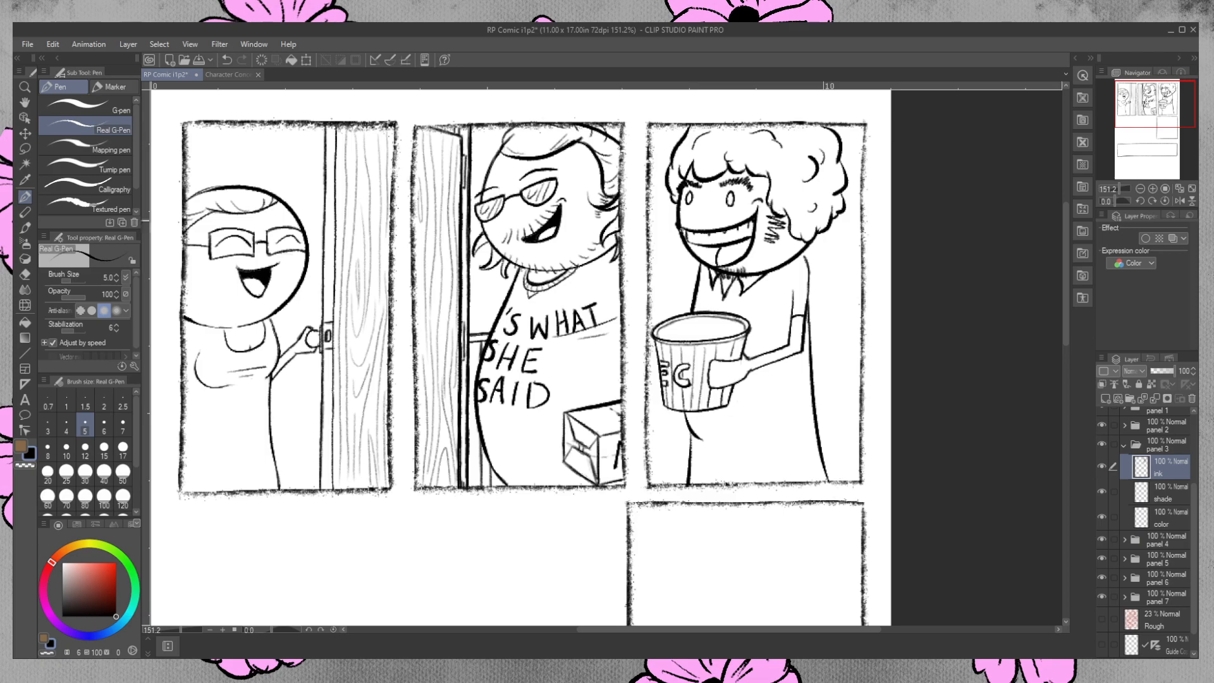
{"action": "left_click", "coordinate": [26, 274]}
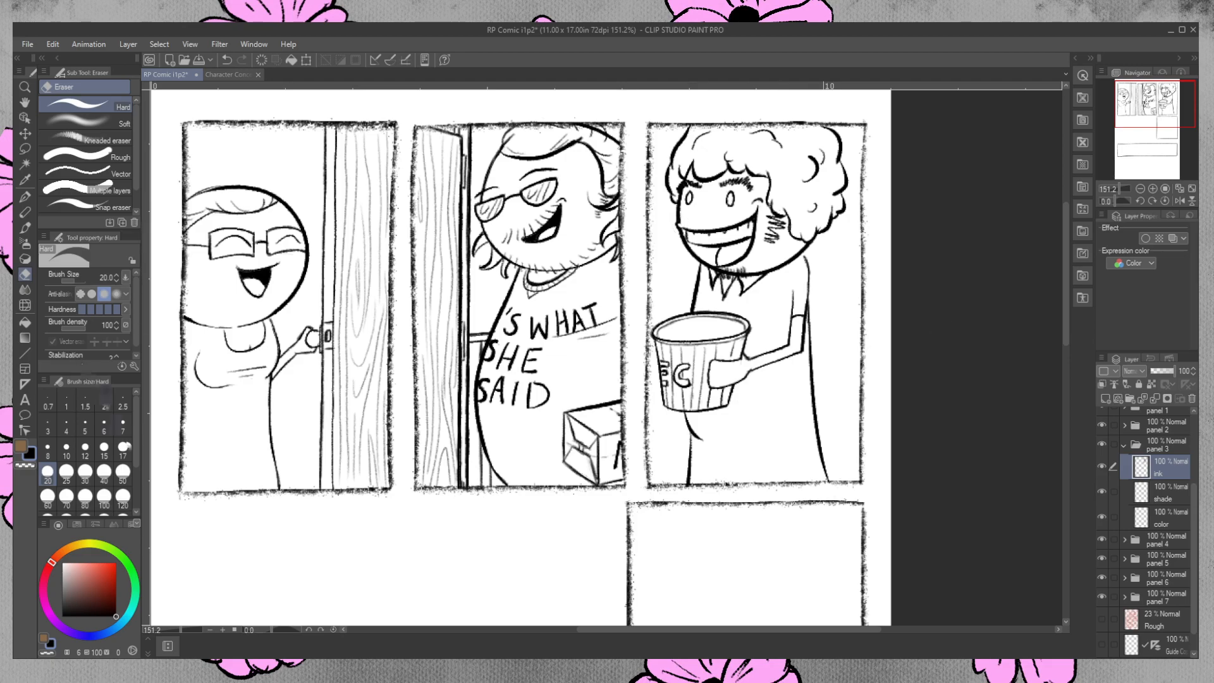
{"action": "key", "text": "ctrl+z"}
Ink a curved shirt hem across the third-panel character's waist and erase the end that overshoots the body outline.
{"action": "key", "text": "p"}
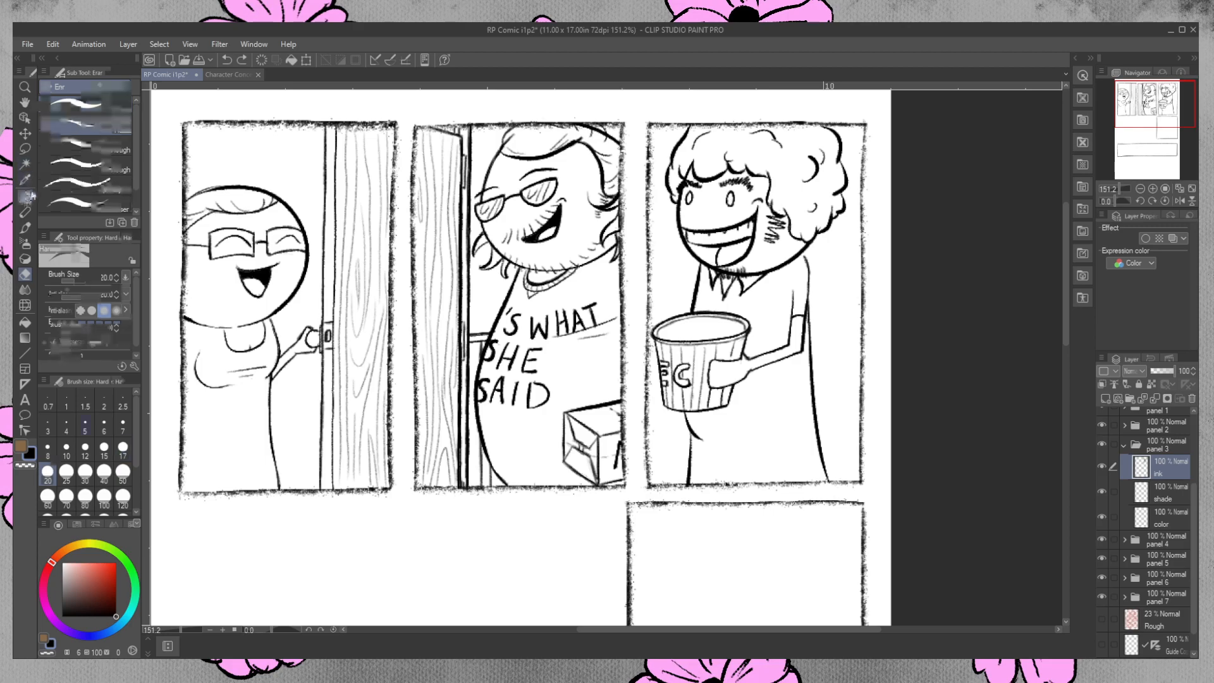
{"action": "left_click_drag", "start_coordinate": [697, 436], "coordinate": [825, 408]}
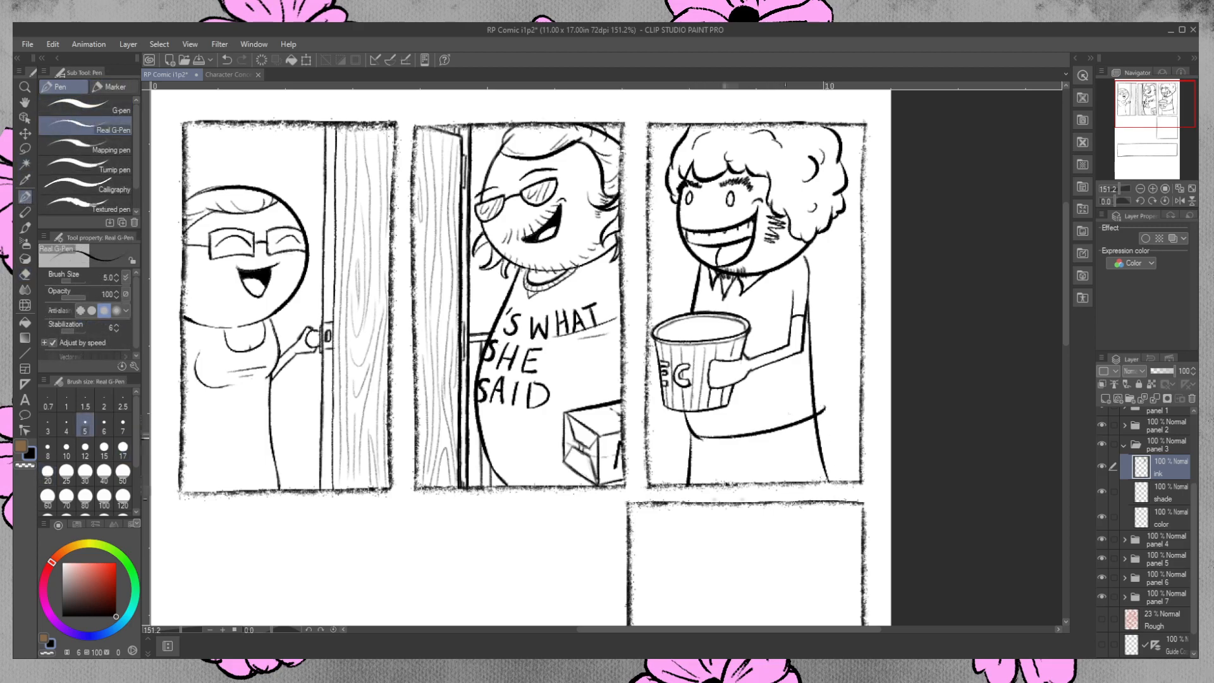
{"action": "key", "text": "ctrl+z"}
{"action": "key", "text": "ctrl+z"}
{"action": "mouse_move", "coordinate": [693, 436]}
{"action": "left_mouse_down"}
{"action": "mouse_move", "coordinate": [733, 440]}
{"action": "mouse_move", "coordinate": [805, 416]}
{"action": "mouse_move", "coordinate": [704, 441]}
{"action": "mouse_move", "coordinate": [819, 413]}
{"action": "left_mouse_up"}
{"action": "key", "text": "ctrl+z"}
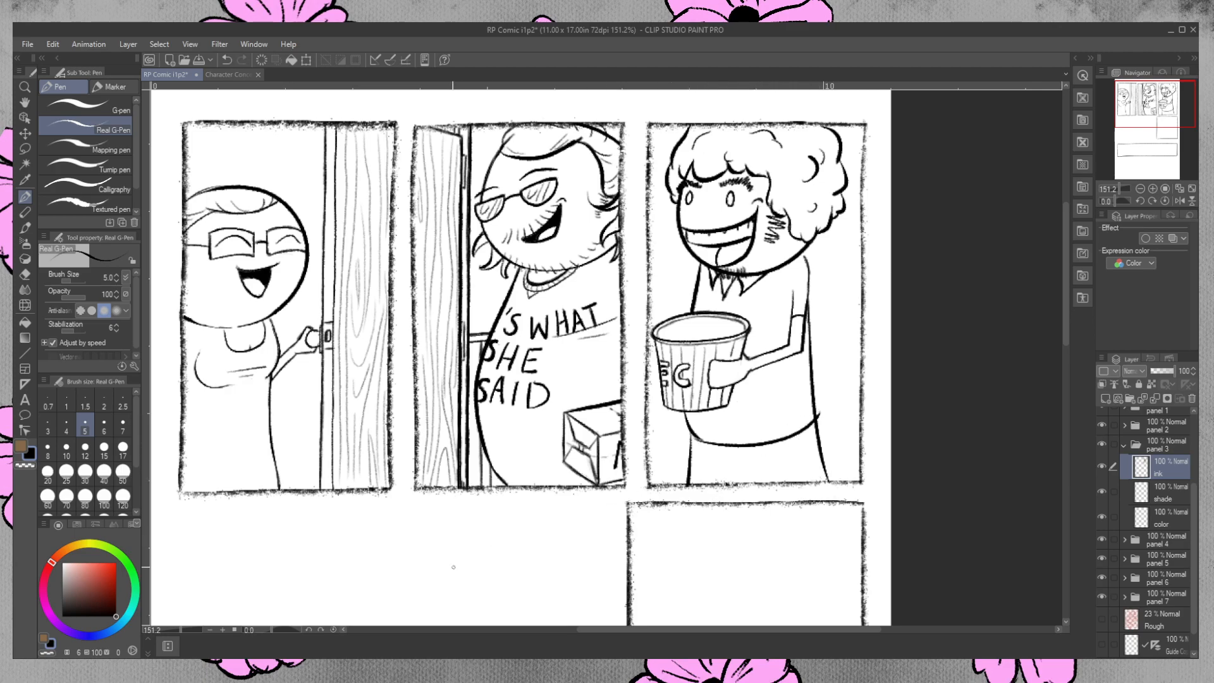
{"action": "left_click", "coordinate": [25, 273]}
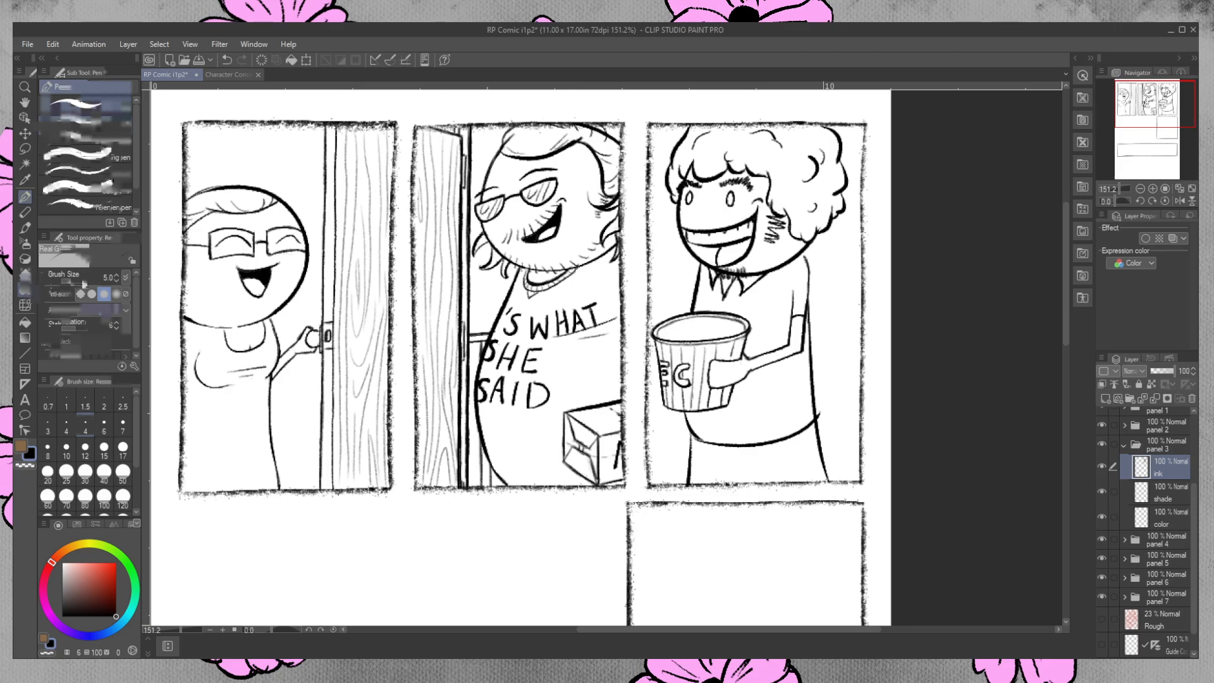
{"action": "left_click_drag", "start_coordinate": [827, 413], "coordinate": [822, 413]}
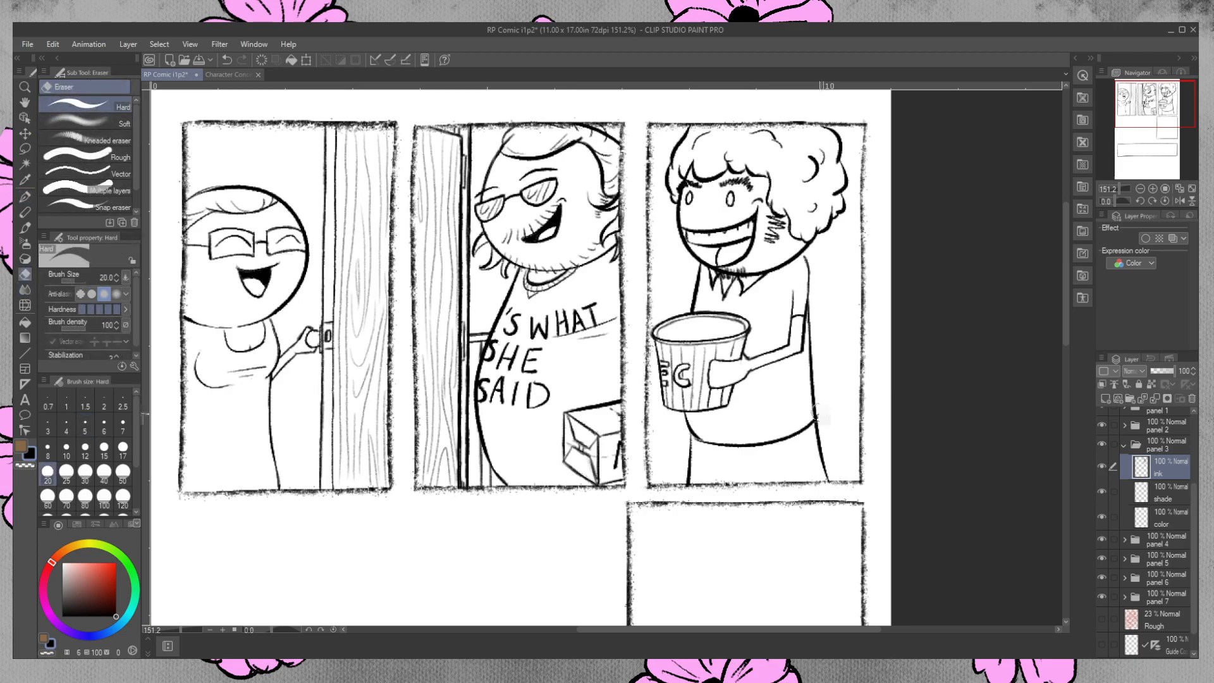
Try crease lines on the third-panel character's arm, undo them, and ink a short crease near the shoulder.
{"action": "left_click", "coordinate": [25, 197]}
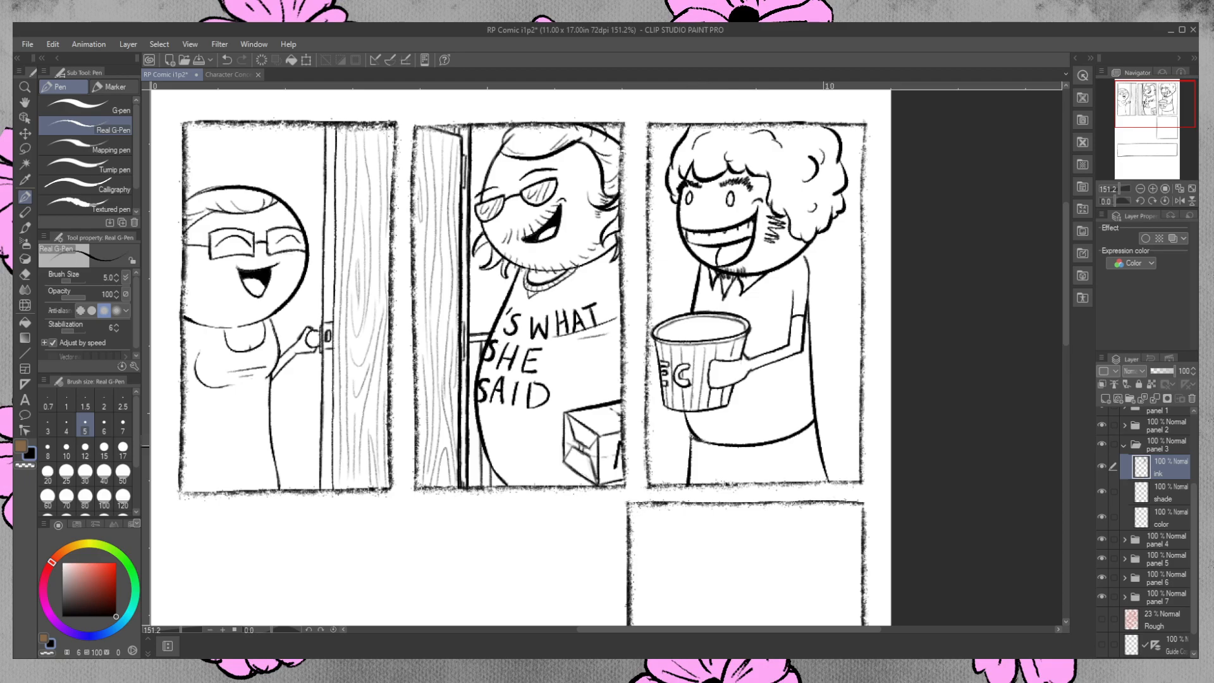
{"action": "mouse_move", "coordinate": [771, 321]}
{"action": "left_mouse_down"}
{"action": "mouse_move", "coordinate": [814, 328]}
{"action": "mouse_move", "coordinate": [755, 339]}
{"action": "left_mouse_up"}
{"action": "key", "text": "ctrl+z"}
{"action": "key", "text": "ctrl+z"}
{"action": "key", "text": "ctrl+z"}
{"action": "key", "text": "ctrl+z"}
{"action": "left_click_drag", "start_coordinate": [790, 290], "coordinate": [792, 304]}
Compare the third-panel character with the Character Concepts reference and clean up the ink inside the shirt collar.
{"action": "left_click", "coordinate": [229, 74]}
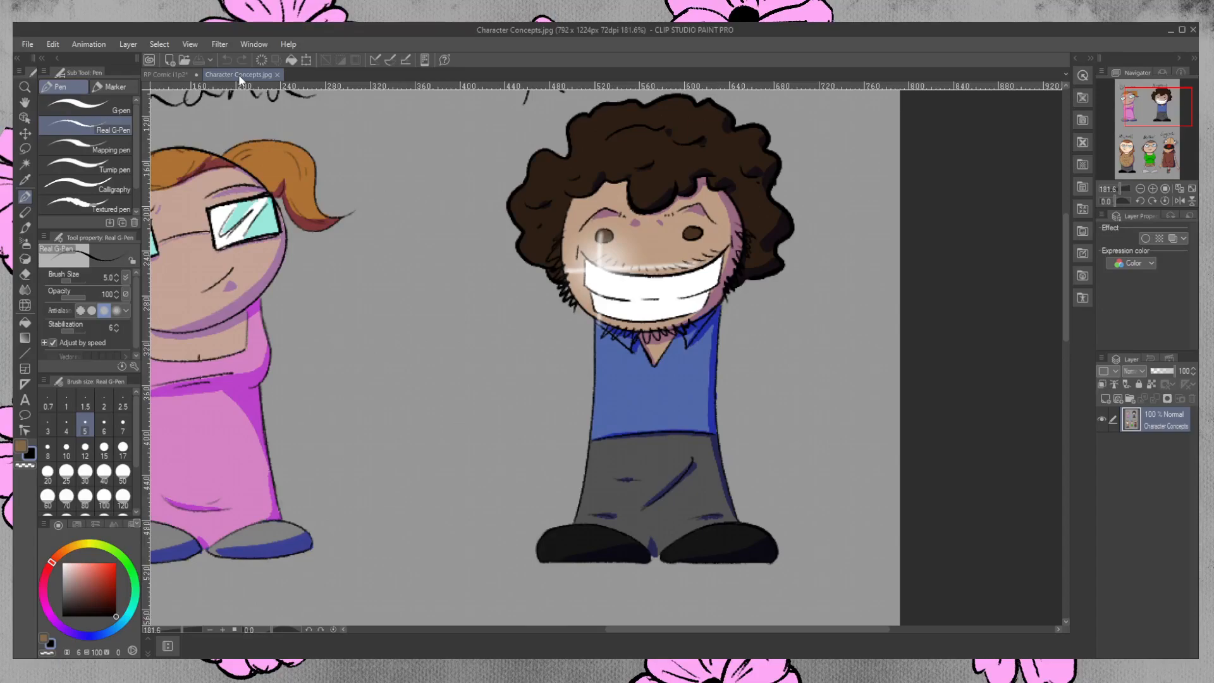
{"action": "left_click", "coordinate": [189, 75]}
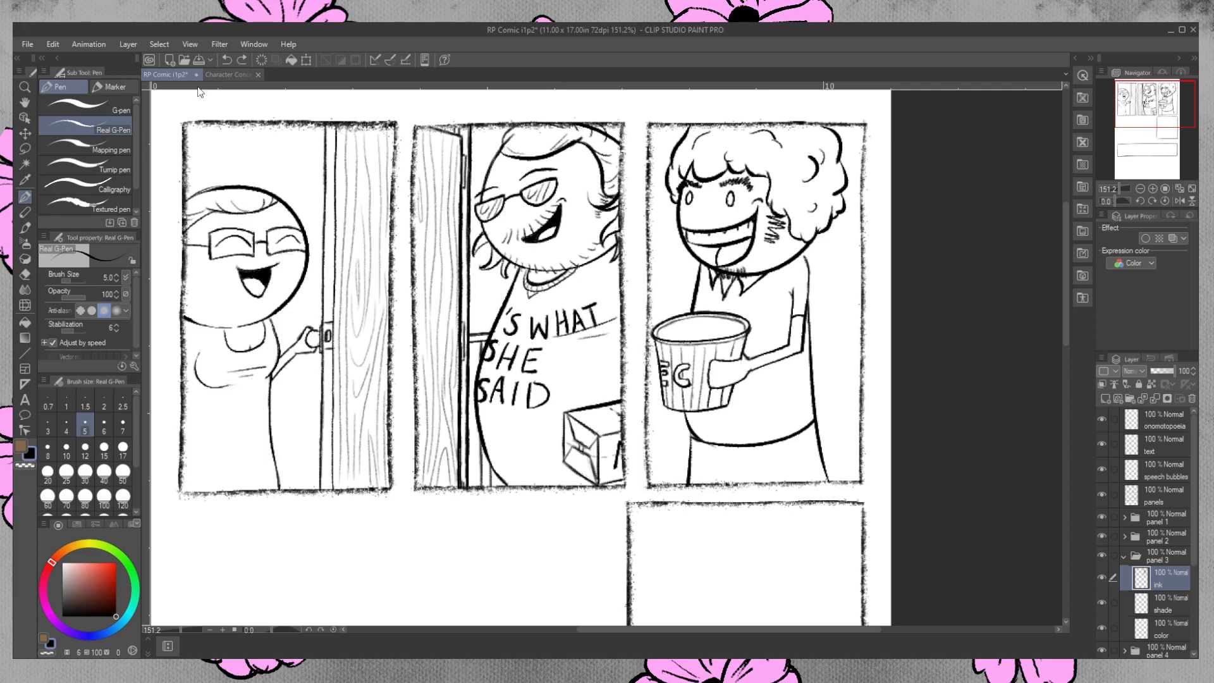
{"action": "left_click", "coordinate": [24, 274]}
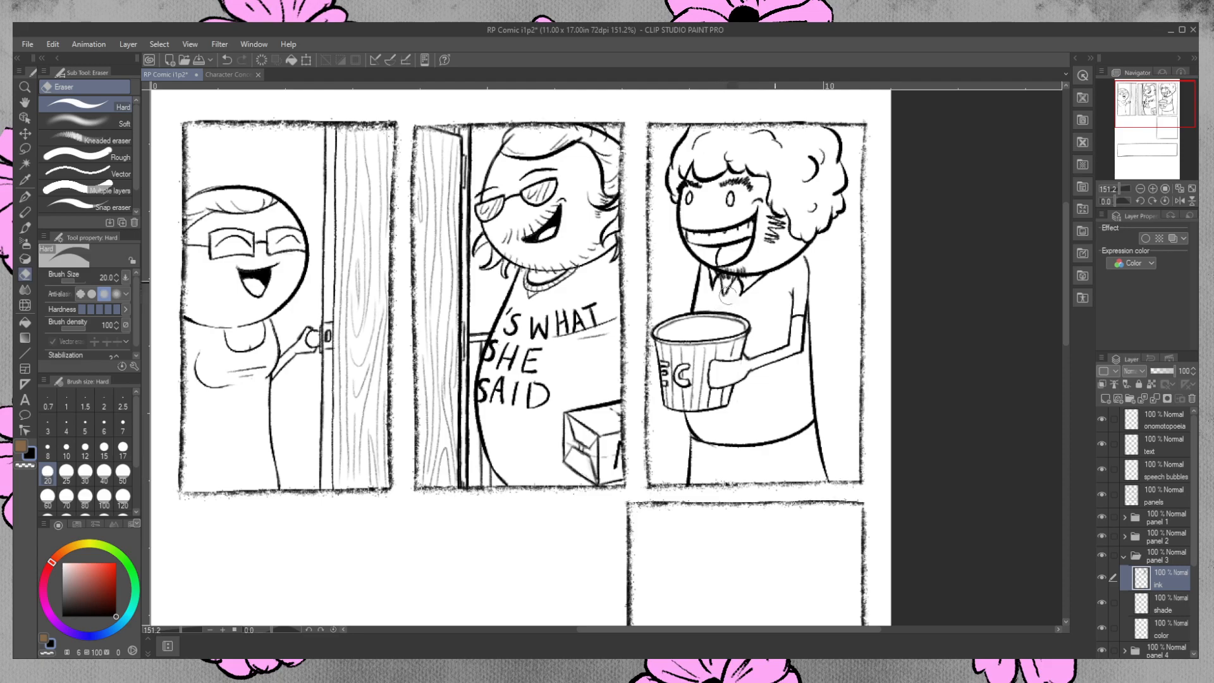
{"action": "left_click", "coordinate": [25, 197]}
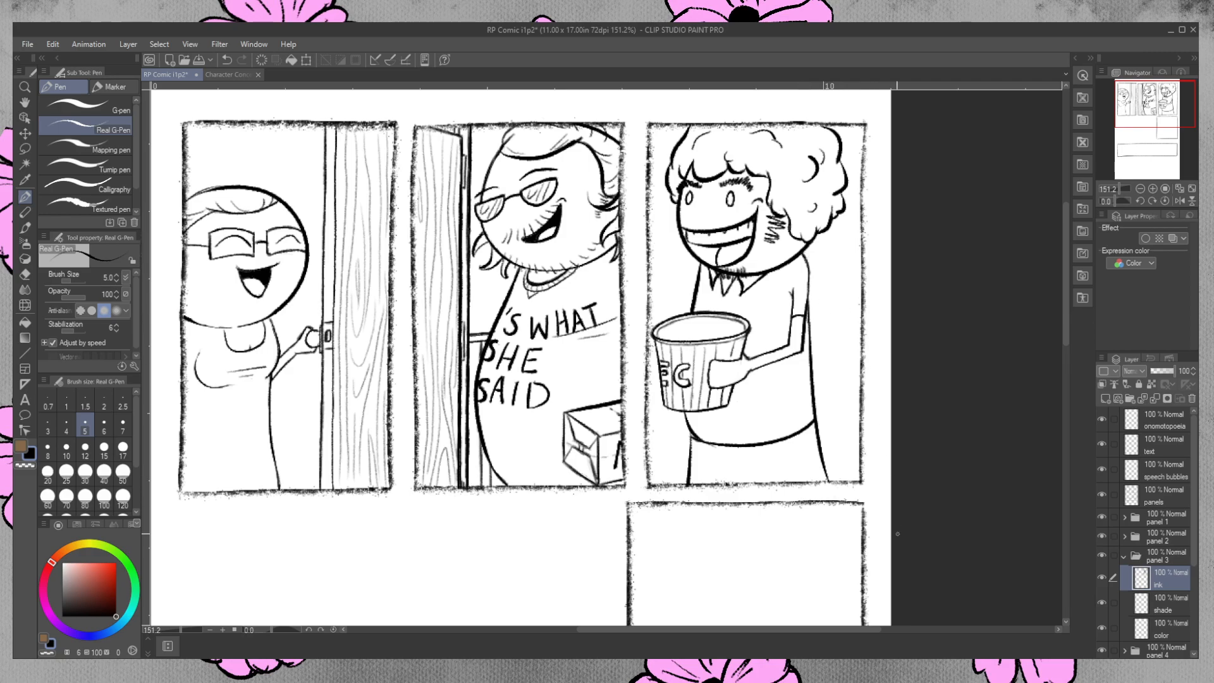
Touch up the front corner of the shirt hem and erase the slanted back leg line of the third-panel character.
{"action": "left_click_drag", "start_coordinate": [690, 427], "coordinate": [690, 441]}
{"action": "key", "text": "e"}
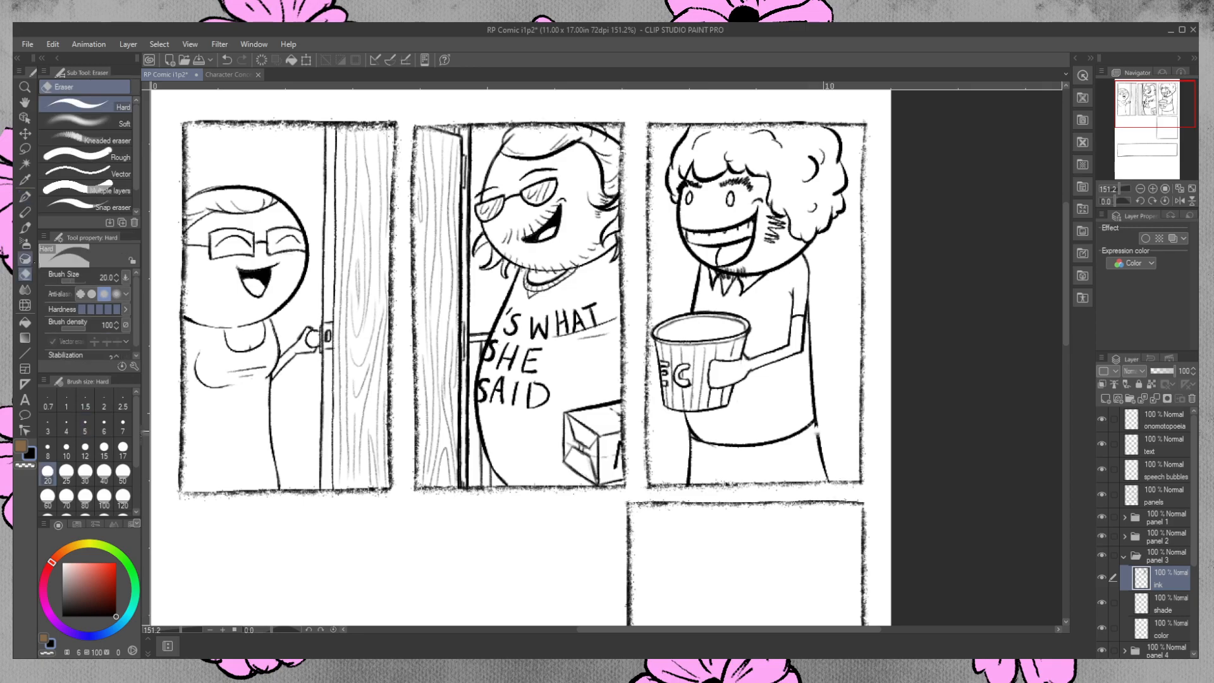
{"action": "left_click_drag", "start_coordinate": [819, 444], "coordinate": [825, 481]}
Re-ink the back leg line straight down from the shirt hem and erase the part extending below the panel border.
{"action": "left_click", "coordinate": [26, 197]}
{"action": "left_click_drag", "start_coordinate": [816, 424], "coordinate": [816, 499]}
{"action": "key", "text": "ctrl+z"}
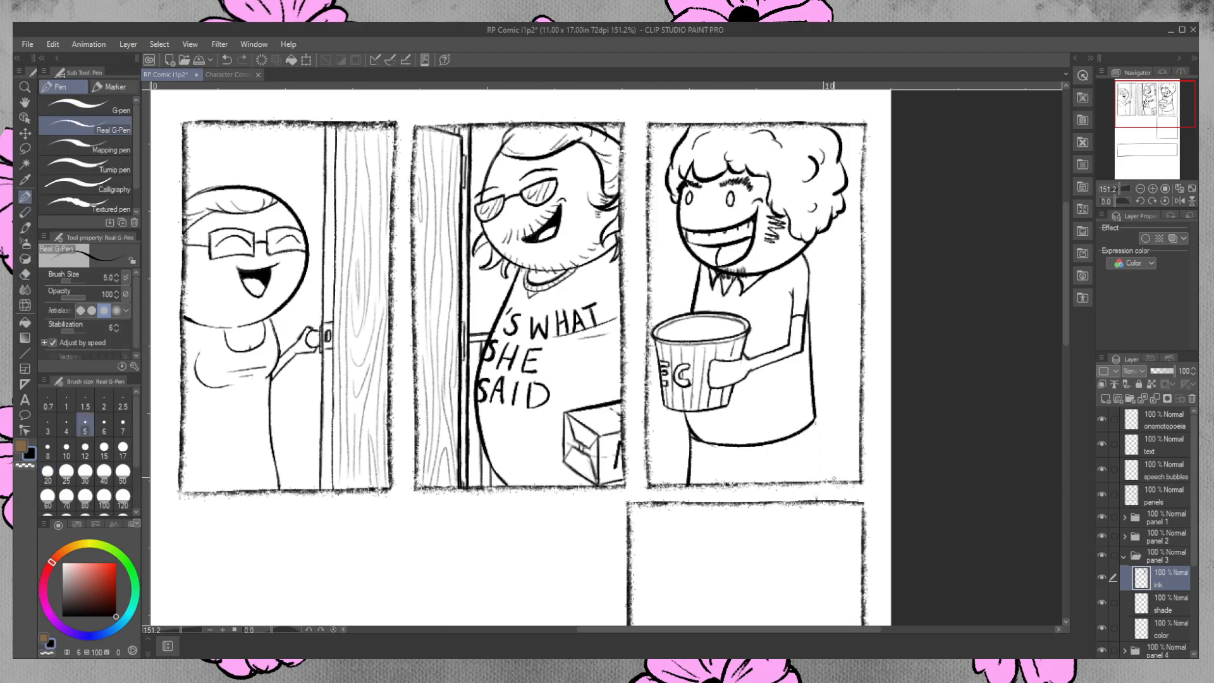
{"action": "left_click_drag", "start_coordinate": [816, 420], "coordinate": [814, 499]}
{"action": "left_click_drag", "start_coordinate": [816, 433], "coordinate": [815, 424]}
{"action": "key", "text": "e"}
{"action": "left_click_drag", "start_coordinate": [815, 498], "coordinate": [816, 492]}
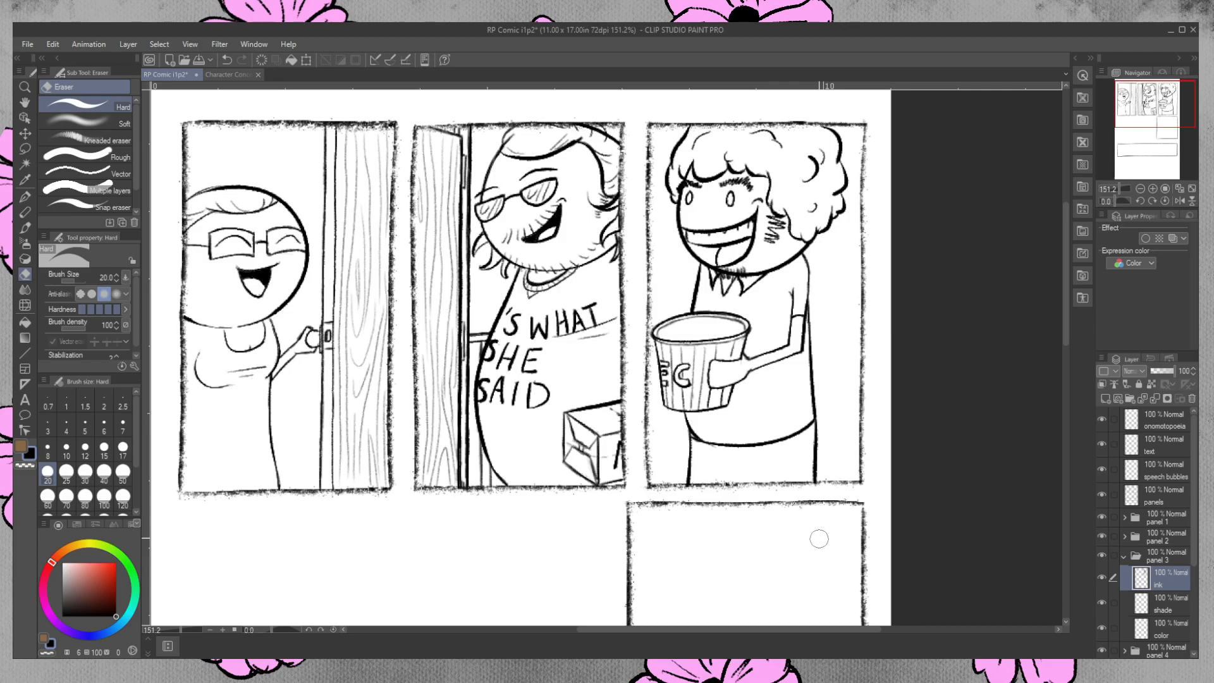
{"action": "key", "text": "p"}
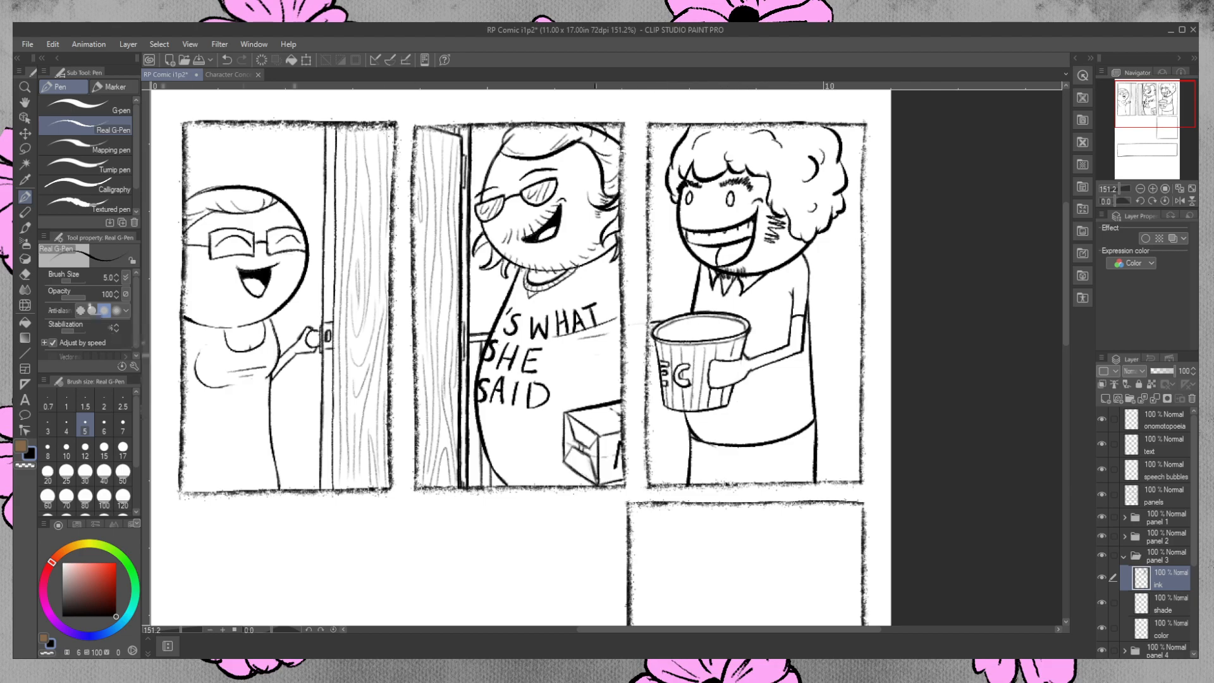
On panel 3's shade layer, draw a straight guide line across panels 2 and 3 and lower the layer opacity to 26%.
{"action": "left_click", "coordinate": [26, 275]}
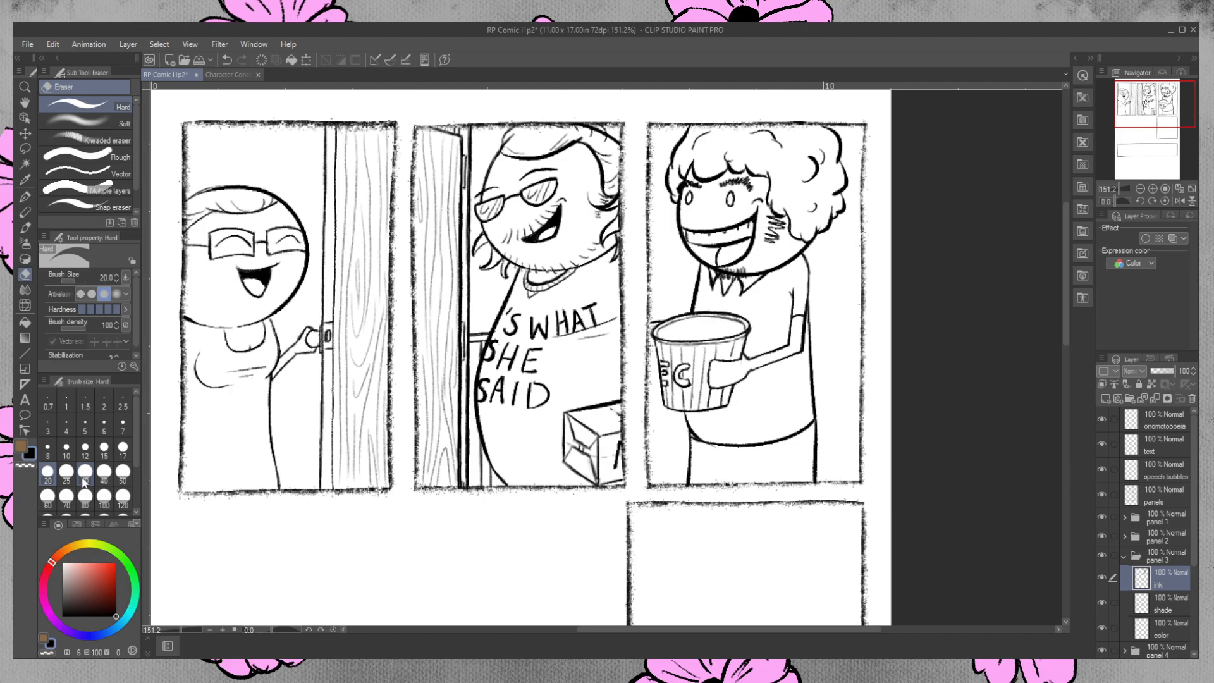
{"action": "left_click", "coordinate": [1168, 602]}
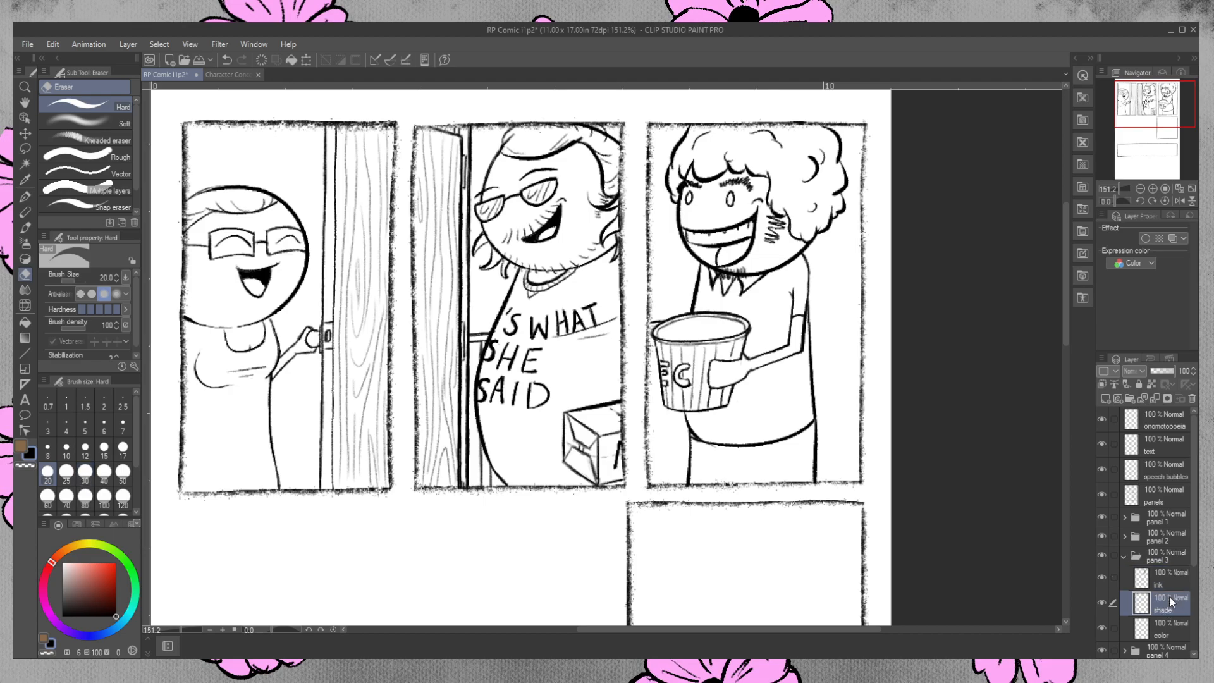
{"action": "left_click", "coordinate": [24, 353]}
{"action": "mouse_move", "coordinate": [468, 335]}
{"action": "left_mouse_down"}
{"action": "mouse_move", "coordinate": [870, 308]}
{"action": "mouse_move", "coordinate": [870, 289]}
{"action": "mouse_move", "coordinate": [882, 294]}
{"action": "left_mouse_up"}
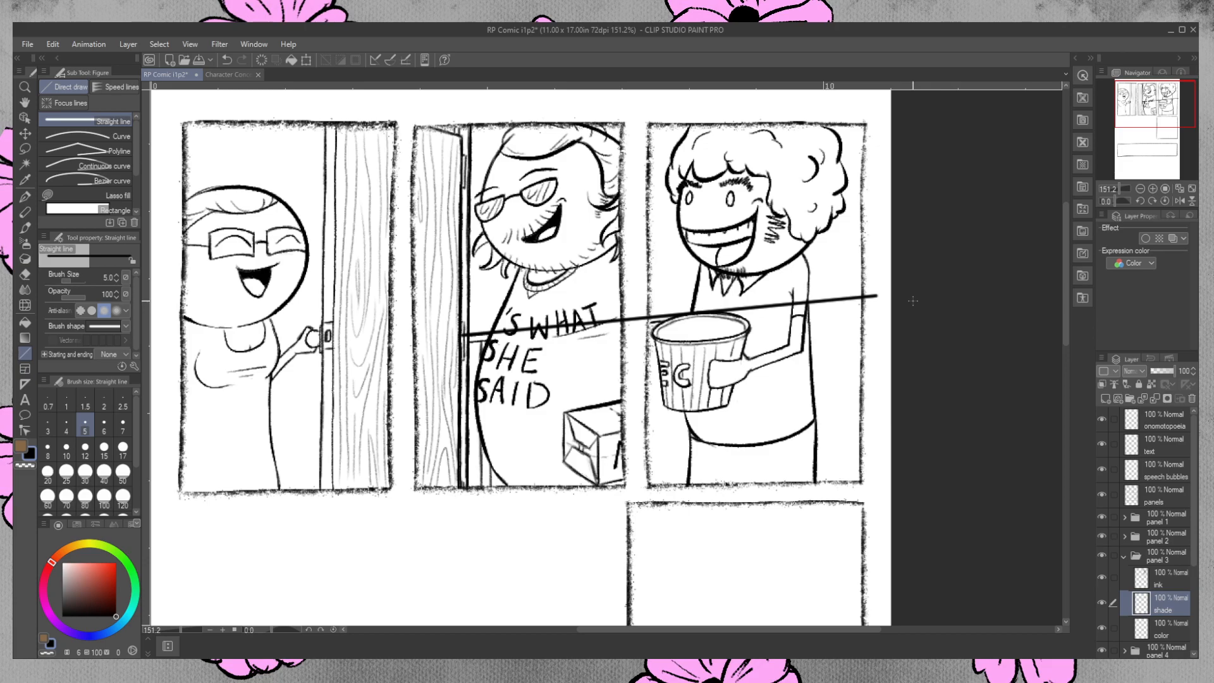
{"action": "left_click_drag", "start_coordinate": [1171, 371], "coordinate": [1161, 378]}
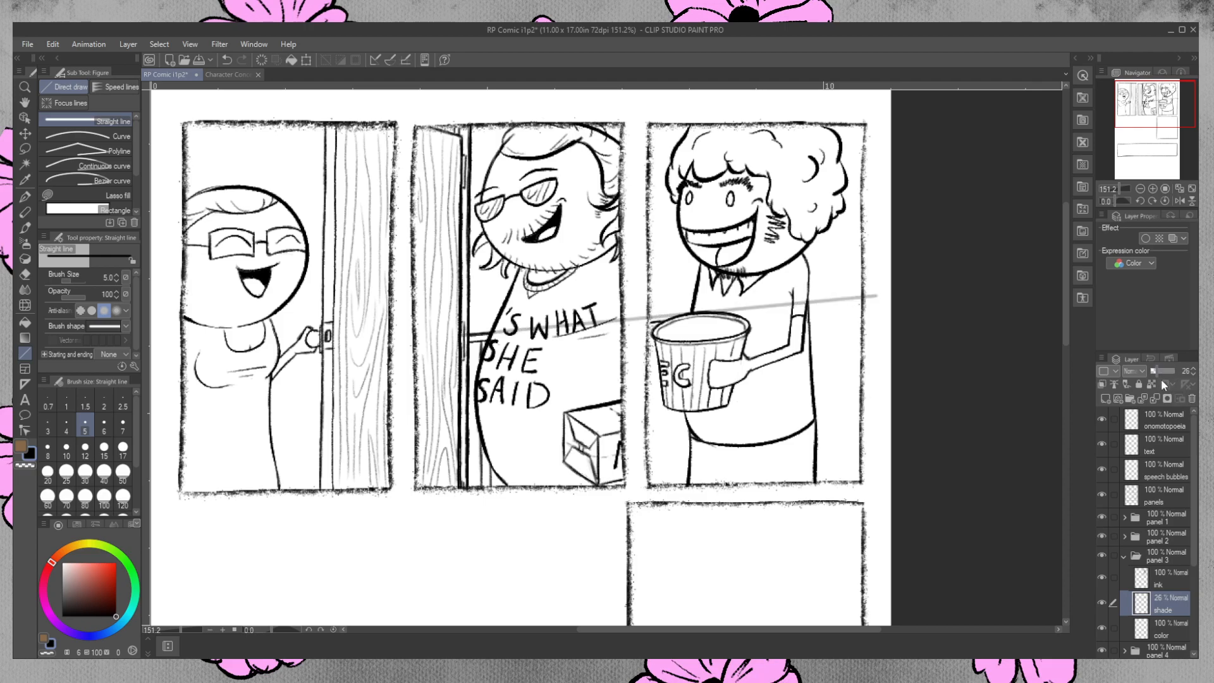
On panel 3's ink layer, ink the wall rail's upper line along the guide on both sides of the character.
{"action": "left_click", "coordinate": [1163, 573]}
{"action": "key", "text": "p"}
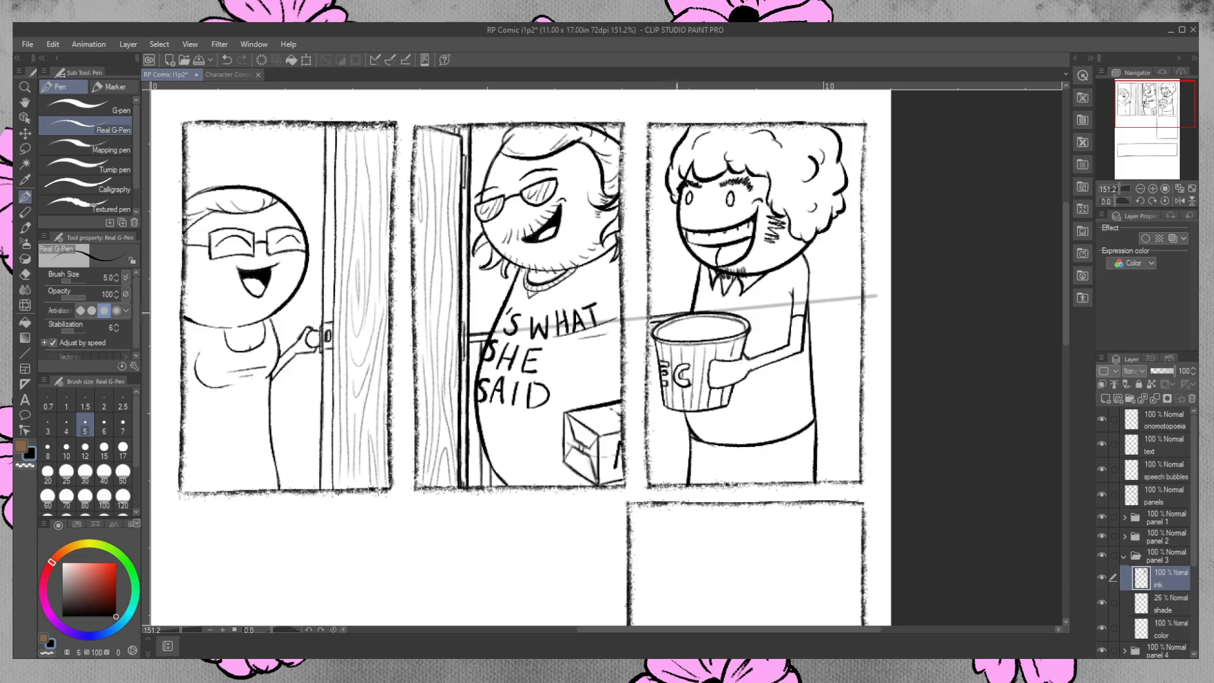
{"action": "left_click", "coordinate": [25, 274]}
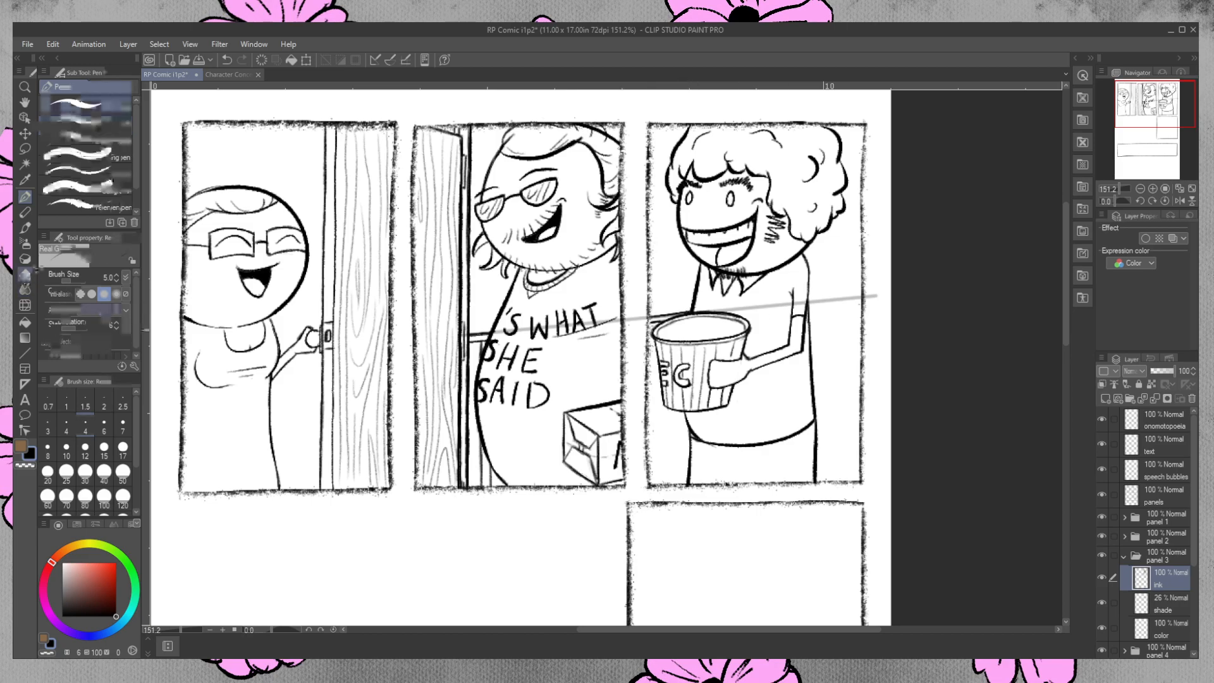
{"action": "left_click_drag", "start_coordinate": [663, 322], "coordinate": [660, 329]}
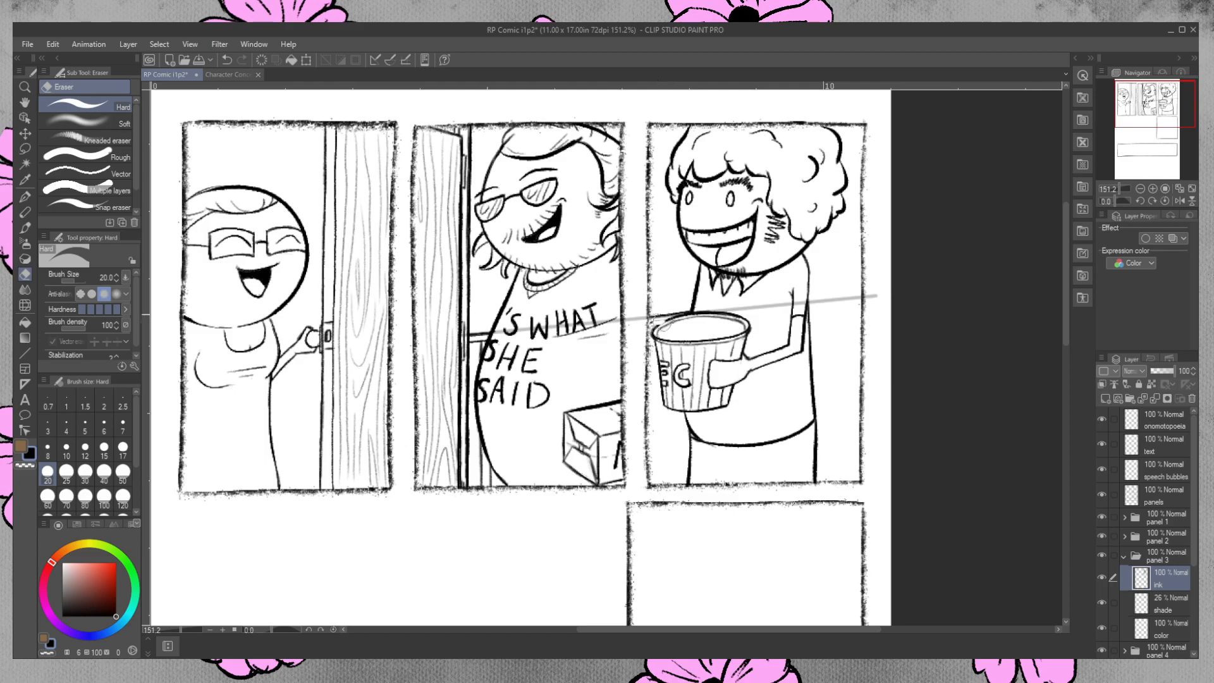
{"action": "key", "text": "ctrl+z"}
{"action": "left_click_drag", "start_coordinate": [664, 323], "coordinate": [657, 326]}
{"action": "left_click", "coordinate": [25, 196]}
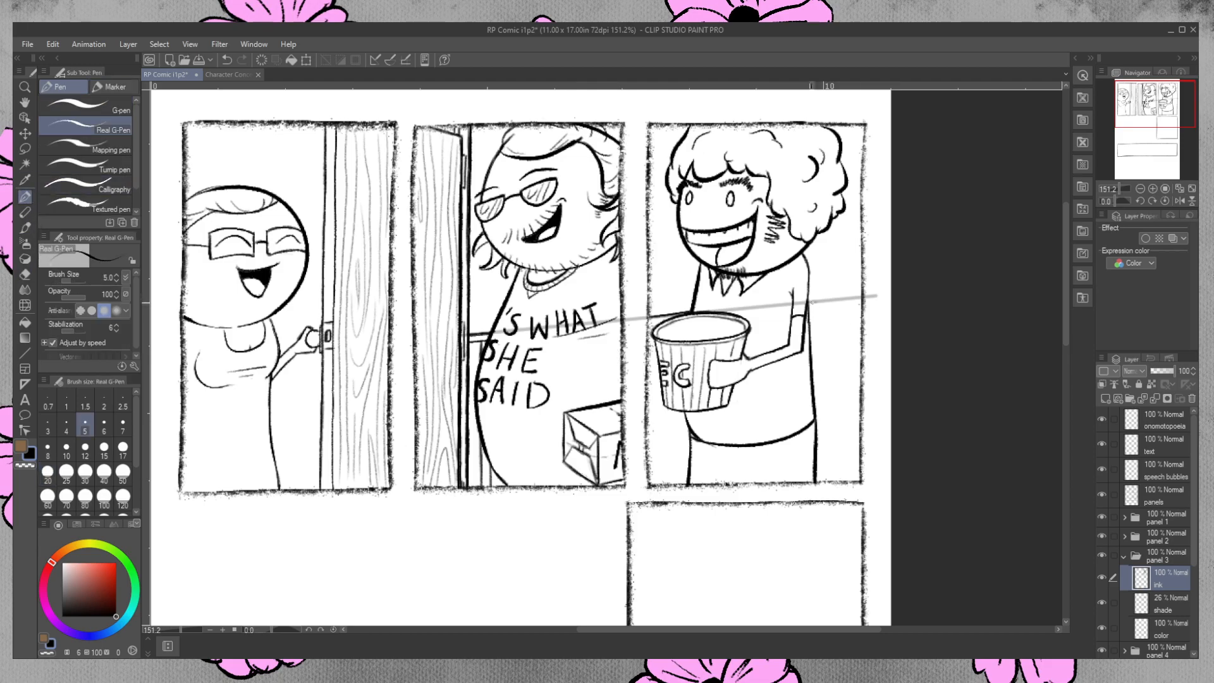
{"action": "left_click_drag", "start_coordinate": [812, 301], "coordinate": [861, 296]}
Clear the guide line from panel 3's shade layer and restore the layer to full opacity.
{"action": "left_click", "coordinate": [1171, 611]}
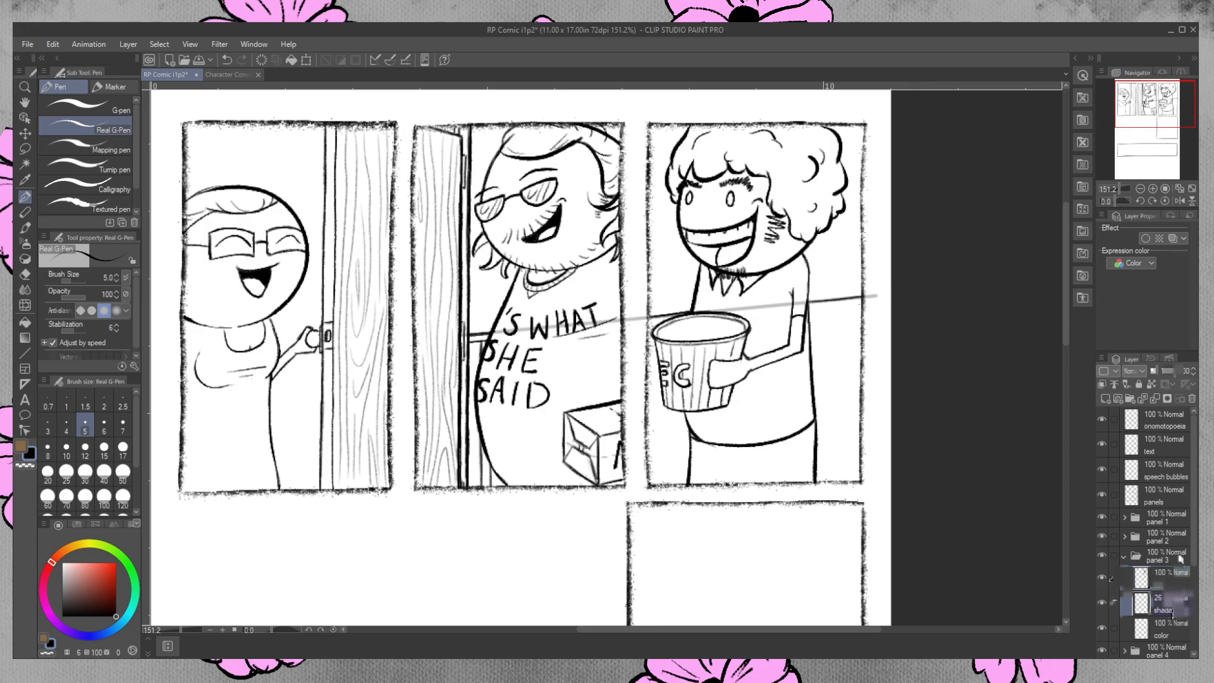
{"action": "key", "text": "Delete"}
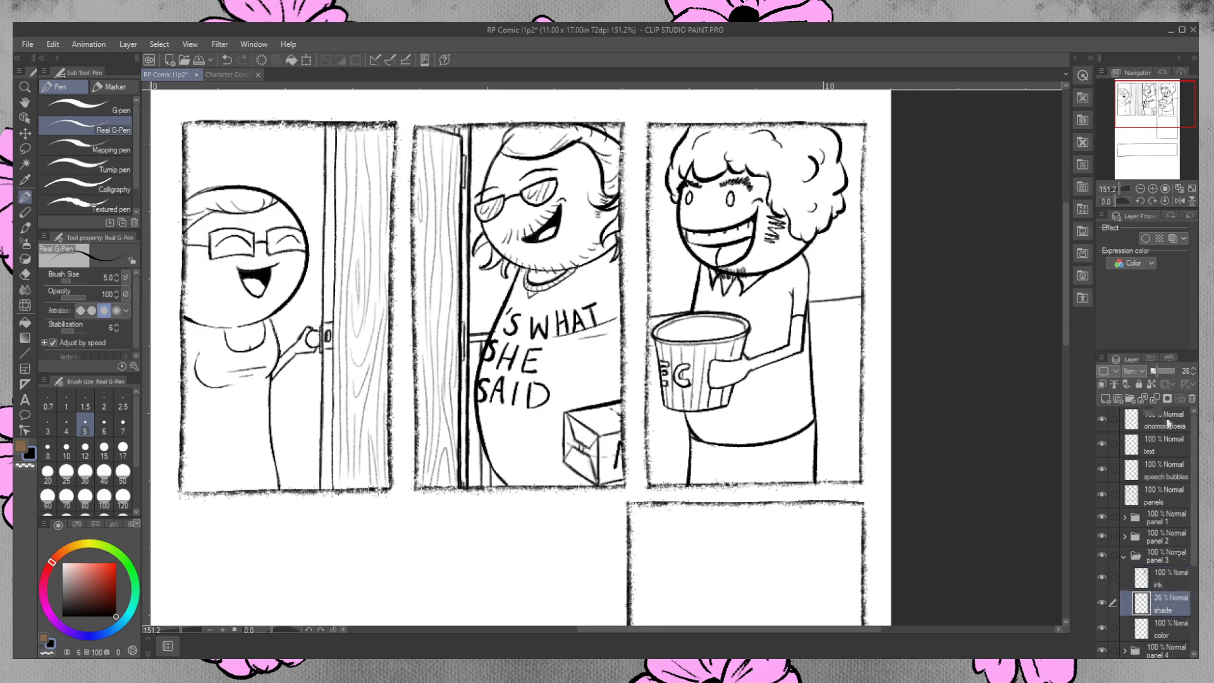
{"action": "left_click_drag", "start_coordinate": [1163, 371], "coordinate": [1181, 372]}
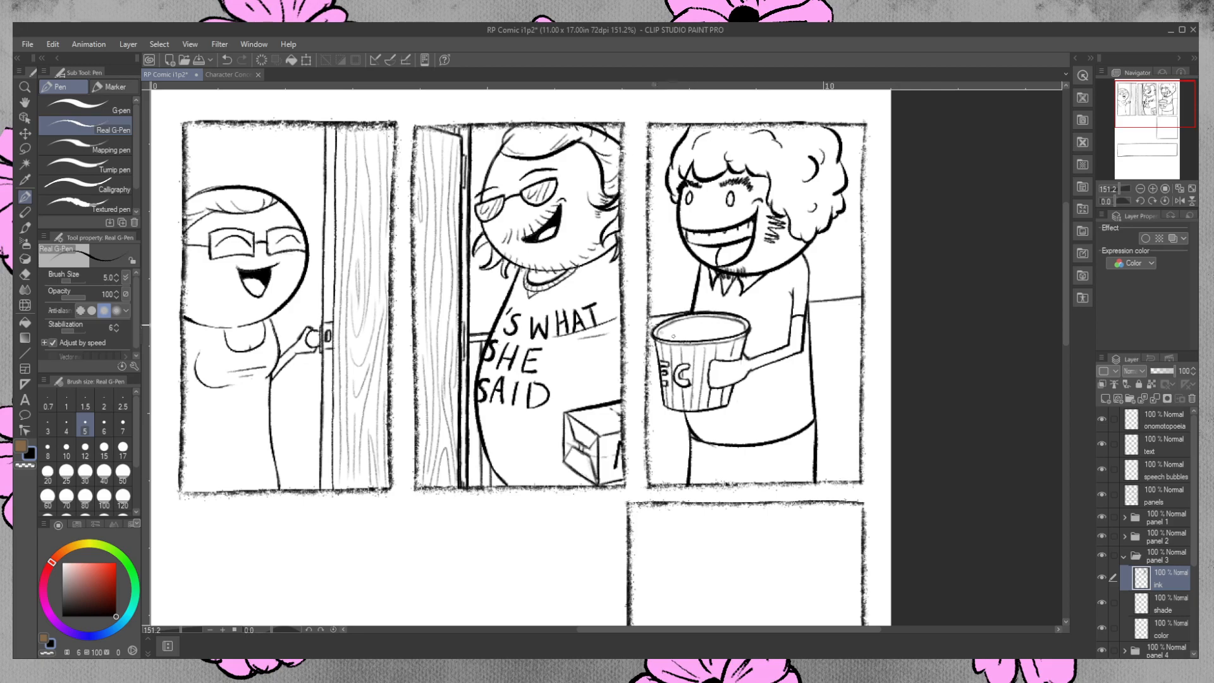
Ink the wall rail's lower line on both sides of the third-panel character and clean it up with the eraser.
{"action": "left_click_drag", "start_coordinate": [660, 320], "coordinate": [650, 322]}
{"action": "left_click_drag", "start_coordinate": [811, 308], "coordinate": [854, 305]}
{"action": "left_click_drag", "start_coordinate": [810, 302], "coordinate": [862, 296]}
{"action": "left_click", "coordinate": [28, 289]}
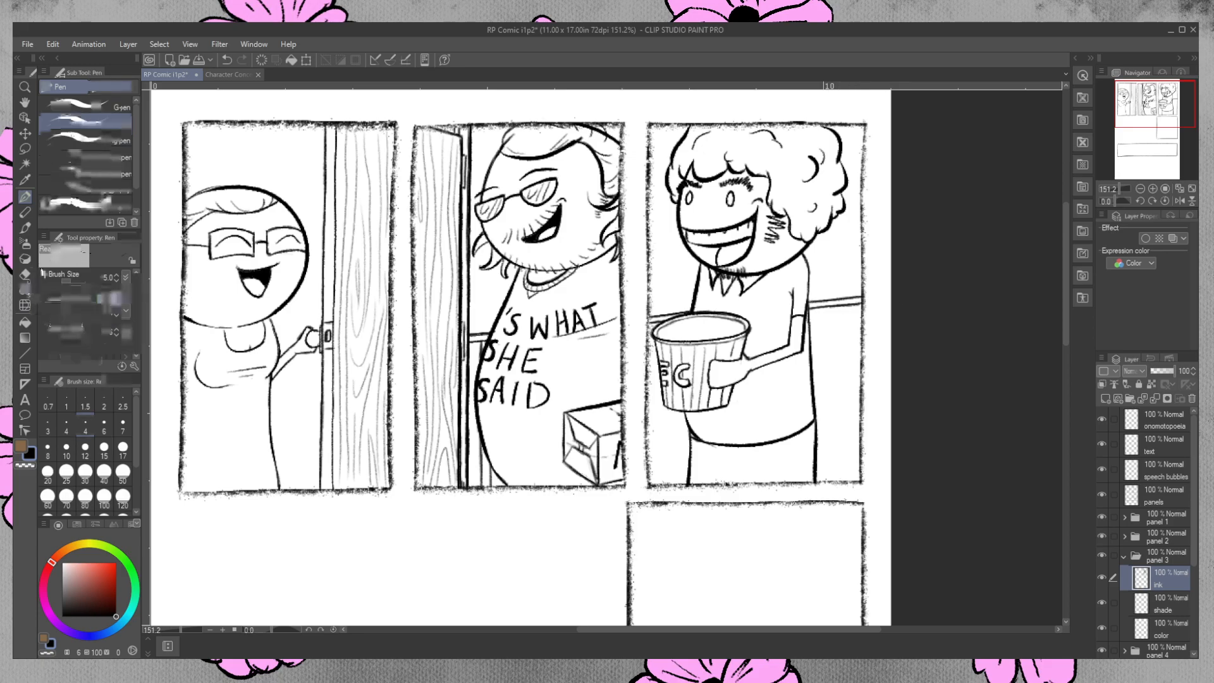
{"action": "left_click", "coordinate": [27, 275]}
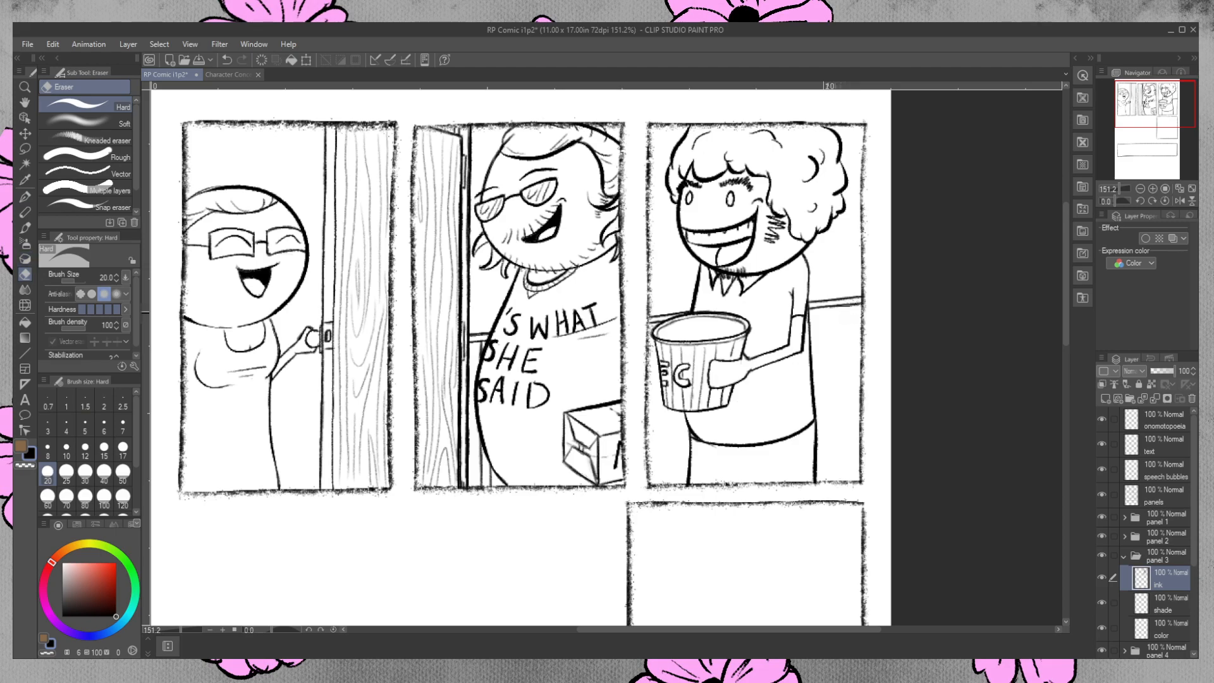
{"action": "left_click_drag", "start_coordinate": [846, 312], "coordinate": [835, 311]}
Ink vertical wall-panelling lines beside the bucket, running down to the third panel's lower border.
{"action": "left_click", "coordinate": [26, 196]}
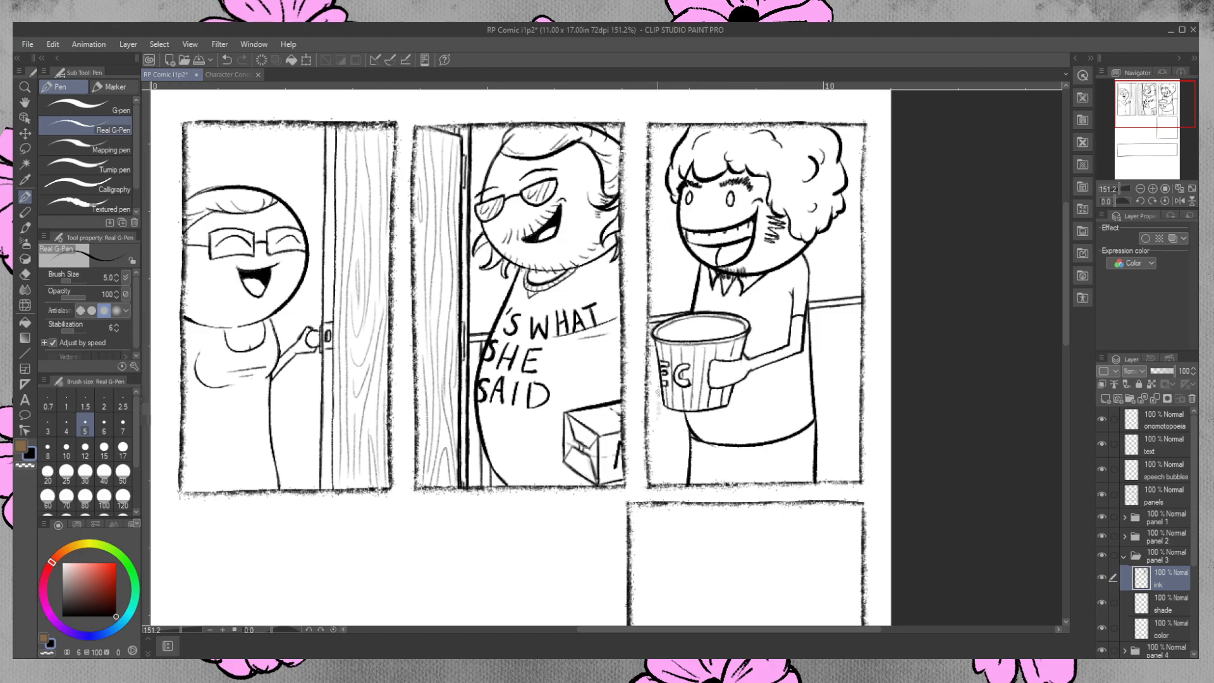
{"action": "left_click_drag", "start_coordinate": [659, 423], "coordinate": [660, 361]}
{"action": "mouse_move", "coordinate": [658, 406]}
{"action": "left_mouse_down"}
{"action": "mouse_move", "coordinate": [657, 360]}
{"action": "mouse_move", "coordinate": [659, 418]}
{"action": "left_mouse_up"}
{"action": "left_click_drag", "start_coordinate": [657, 362], "coordinate": [658, 486]}
{"action": "left_click_drag", "start_coordinate": [664, 404], "coordinate": [666, 451]}
{"action": "left_click_drag", "start_coordinate": [666, 410], "coordinate": [669, 482]}
{"action": "mouse_move", "coordinate": [667, 438]}
{"action": "left_mouse_down"}
{"action": "mouse_move", "coordinate": [668, 483]}
{"action": "mouse_move", "coordinate": [667, 411]}
{"action": "mouse_move", "coordinate": [667, 484]}
{"action": "left_mouse_up"}
Clean up the ink around the panelling lines below the bucket and re-ink the outer line down to the border.
{"action": "left_click", "coordinate": [26, 274]}
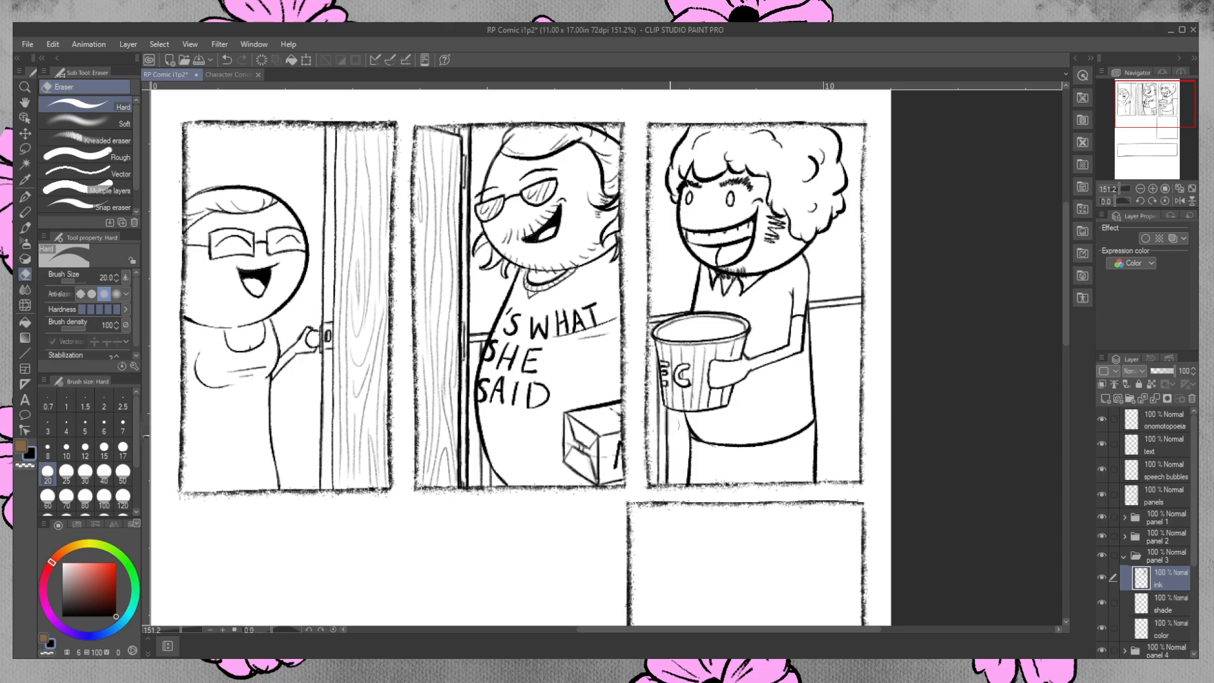
{"action": "left_click_drag", "start_coordinate": [669, 425], "coordinate": [670, 465]}
{"action": "mouse_move", "coordinate": [692, 419]}
{"action": "left_mouse_down"}
{"action": "mouse_move", "coordinate": [665, 411]}
{"action": "mouse_move", "coordinate": [663, 430]}
{"action": "mouse_move", "coordinate": [673, 424]}
{"action": "left_mouse_up"}
{"action": "left_click", "coordinate": [24, 197]}
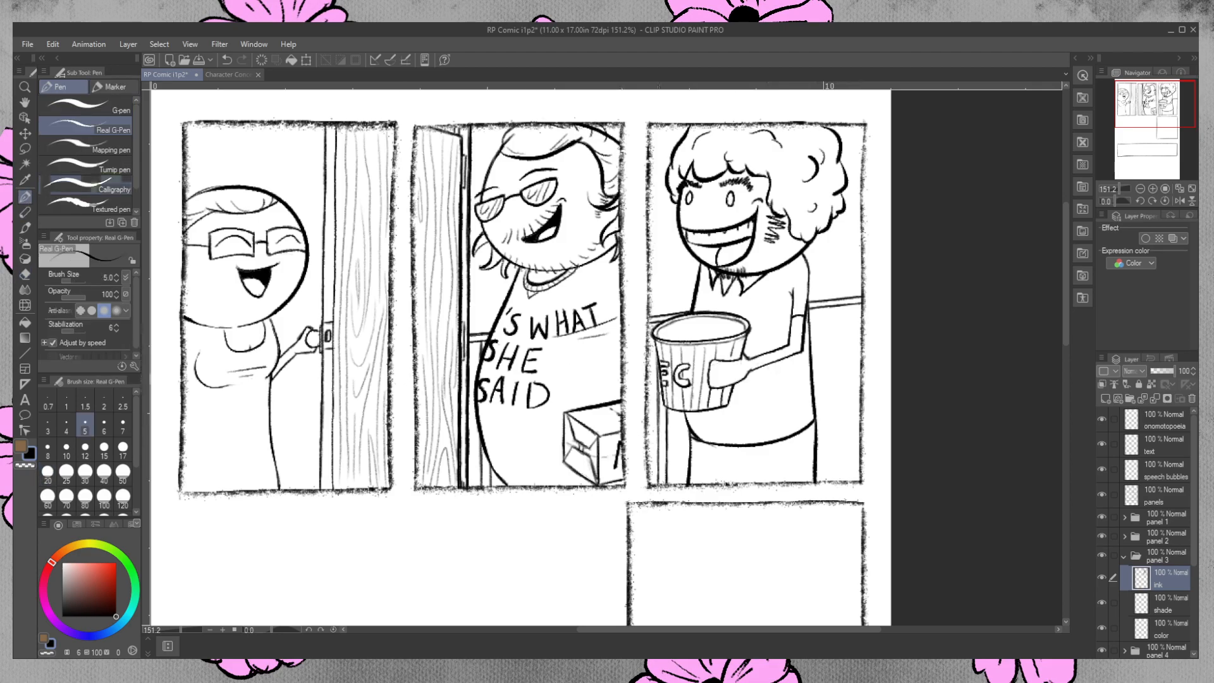
{"action": "left_click_drag", "start_coordinate": [656, 363], "coordinate": [656, 436]}
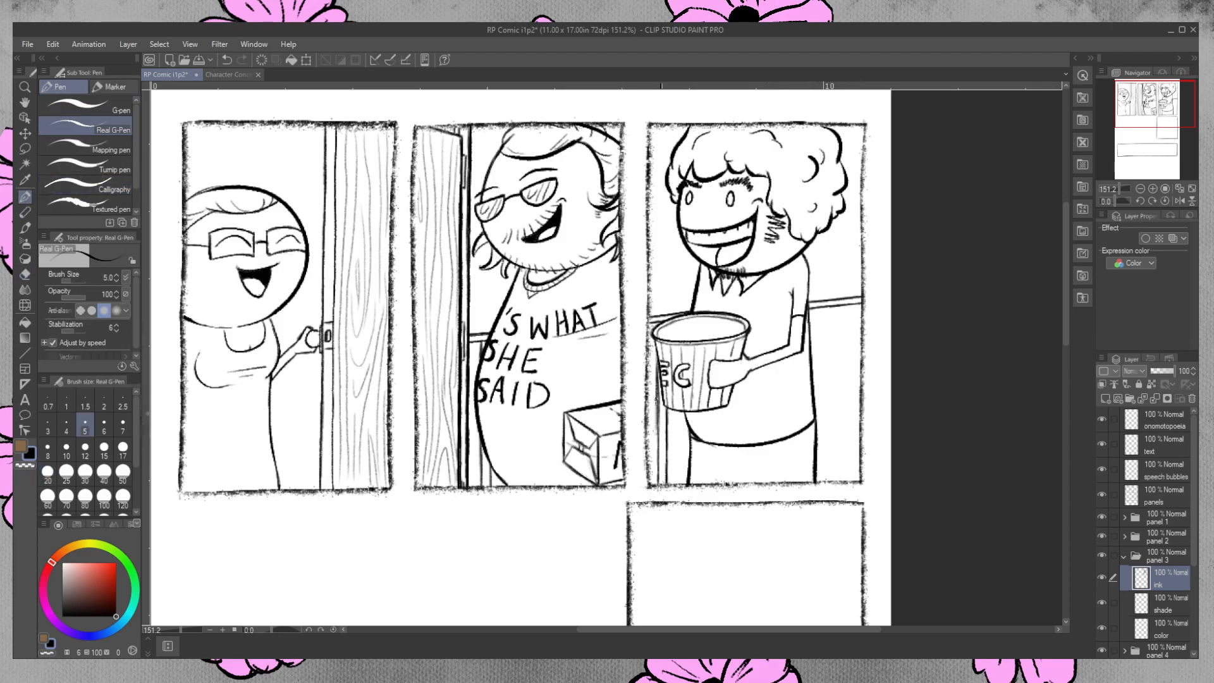
{"action": "key", "text": "ctrl+z"}
{"action": "left_click_drag", "start_coordinate": [657, 363], "coordinate": [660, 489]}
Ink vertical wall-panelling lines behind the third-panel character's back, from the rail down to the lower border.
{"action": "left_click_drag", "start_coordinate": [850, 307], "coordinate": [846, 482]}
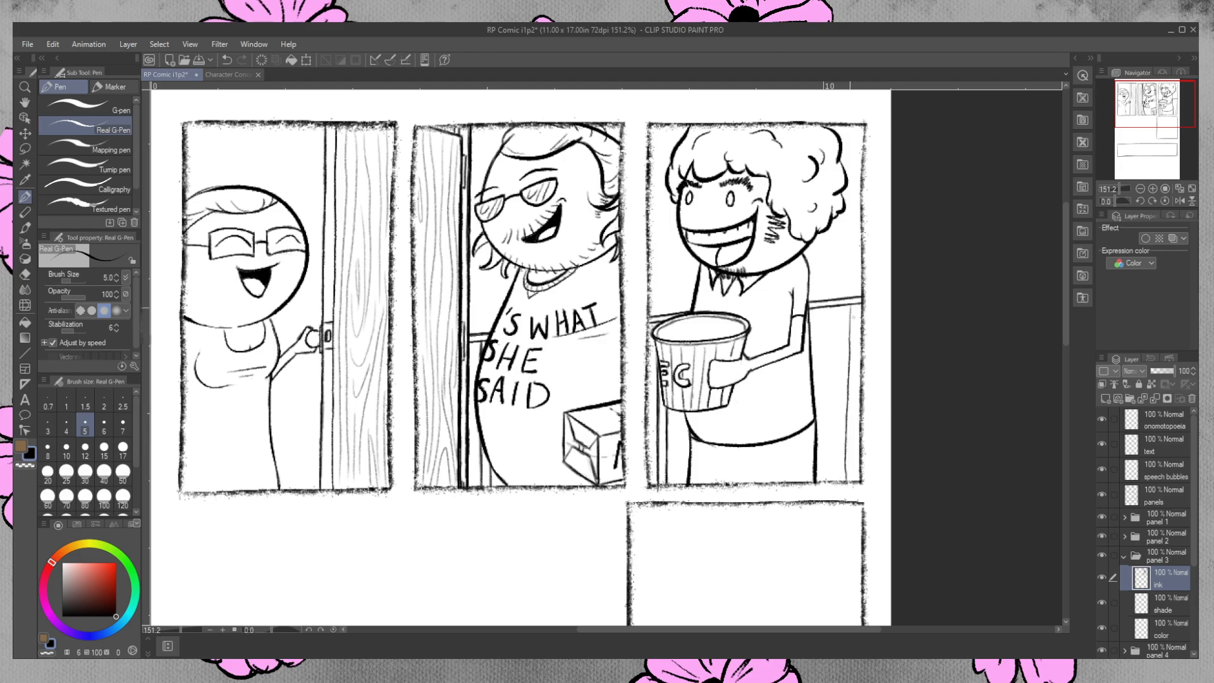
{"action": "left_click_drag", "start_coordinate": [849, 305], "coordinate": [848, 433]}
{"action": "left_click_drag", "start_coordinate": [847, 483], "coordinate": [849, 455]}
{"action": "left_click", "coordinate": [25, 272]}
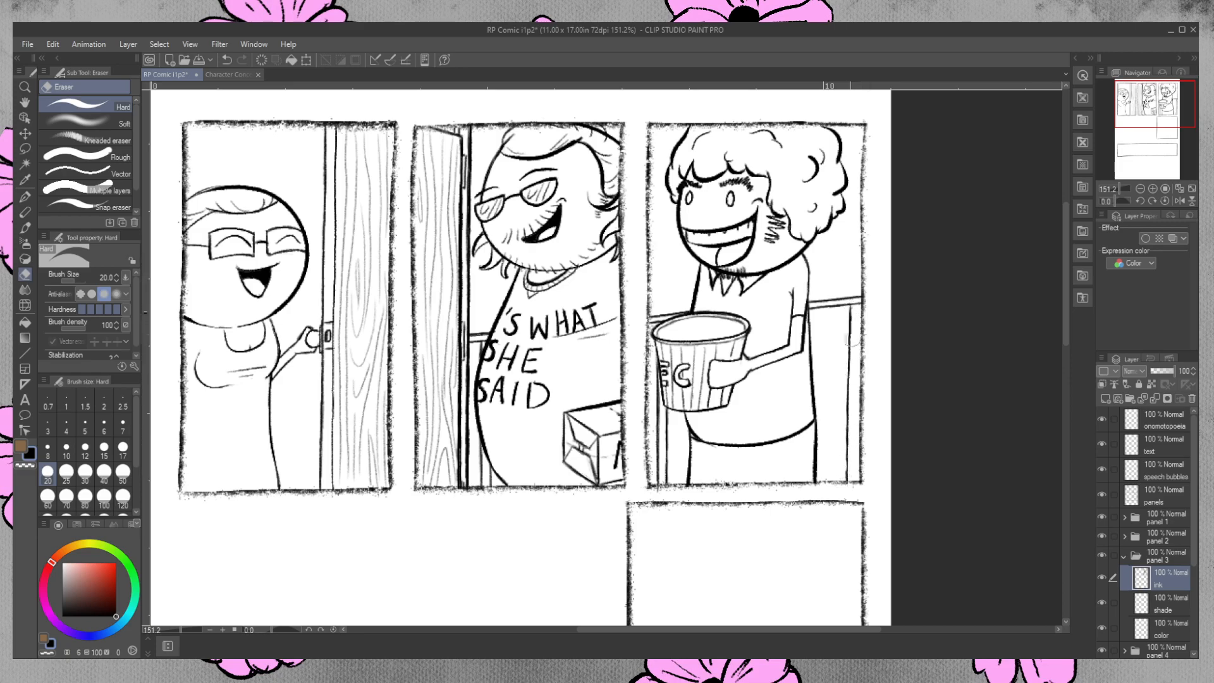
{"action": "key", "text": "p"}
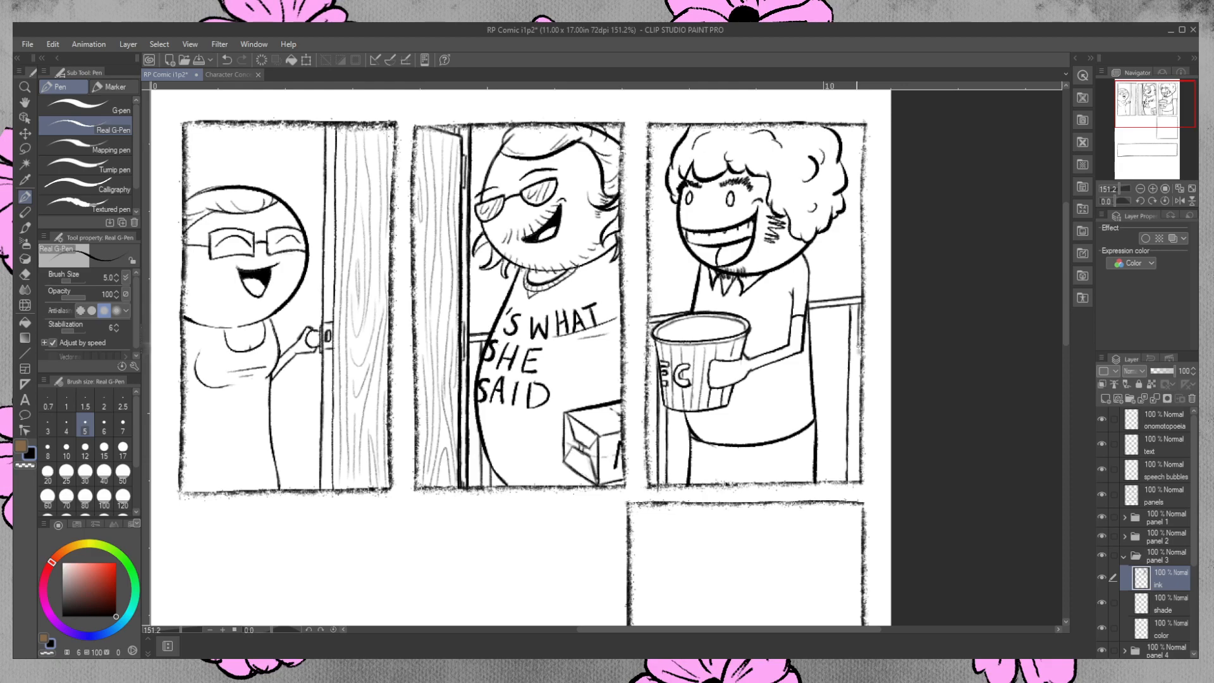
{"action": "left_click_drag", "start_coordinate": [858, 366], "coordinate": [857, 482]}
Touch up the ink on the third-panel character's hand where it holds the bucket.
{"action": "left_click_drag", "start_coordinate": [720, 372], "coordinate": [735, 367]}
{"action": "key", "text": "e"}
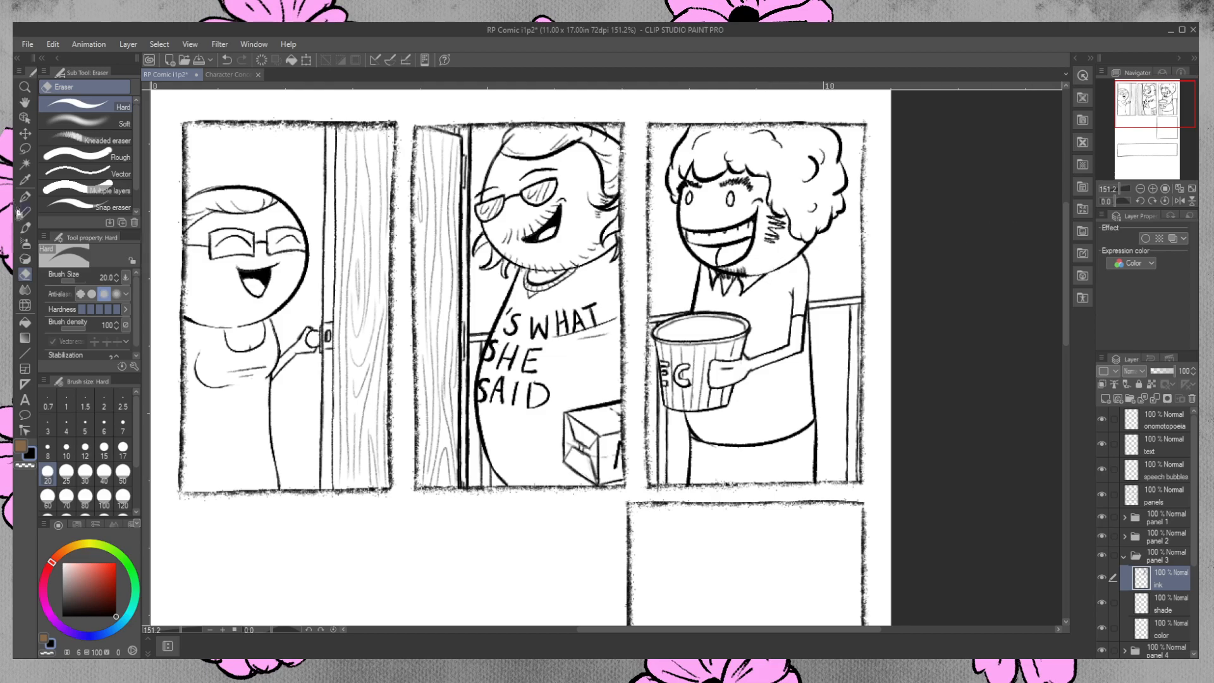
{"action": "left_click", "coordinate": [24, 196]}
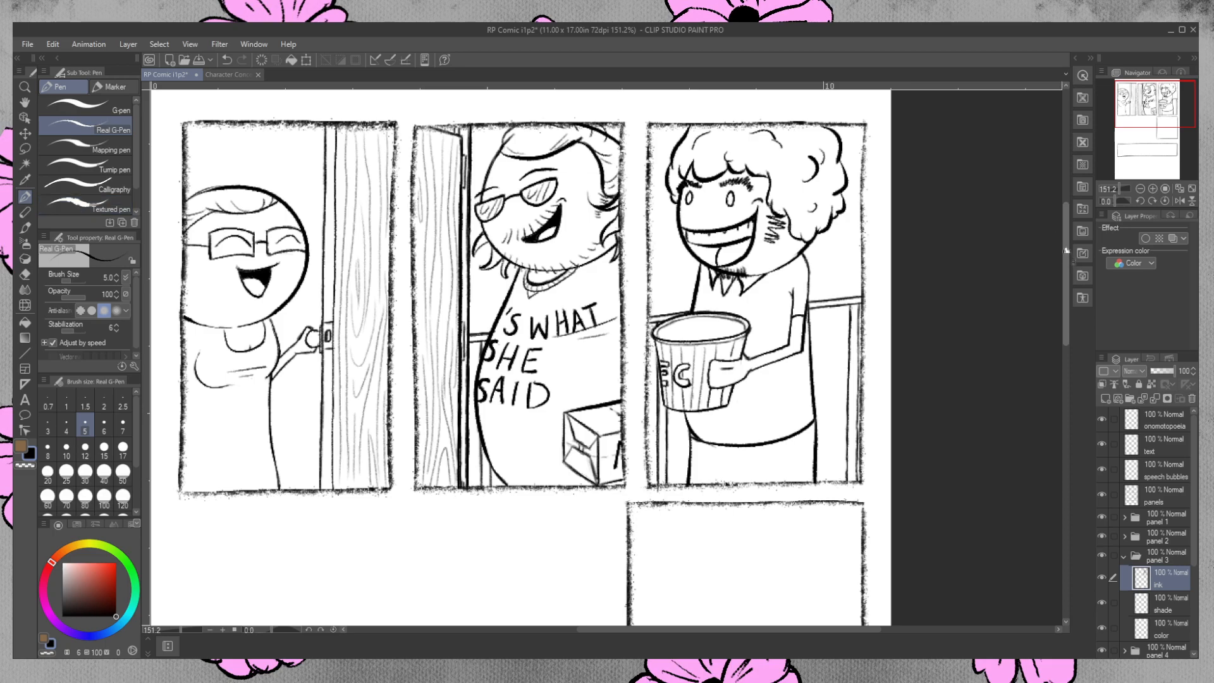
Collapse the panel 3 folder, expand panel 4, show the Rough layer, and select panel 4's ink layer.
{"action": "scroll", "coordinate": [1064, 260], "scroll_direction": "down", "scroll_amount": 5}
{"action": "left_click_drag", "start_coordinate": [1062, 290], "coordinate": [1069, 342]}
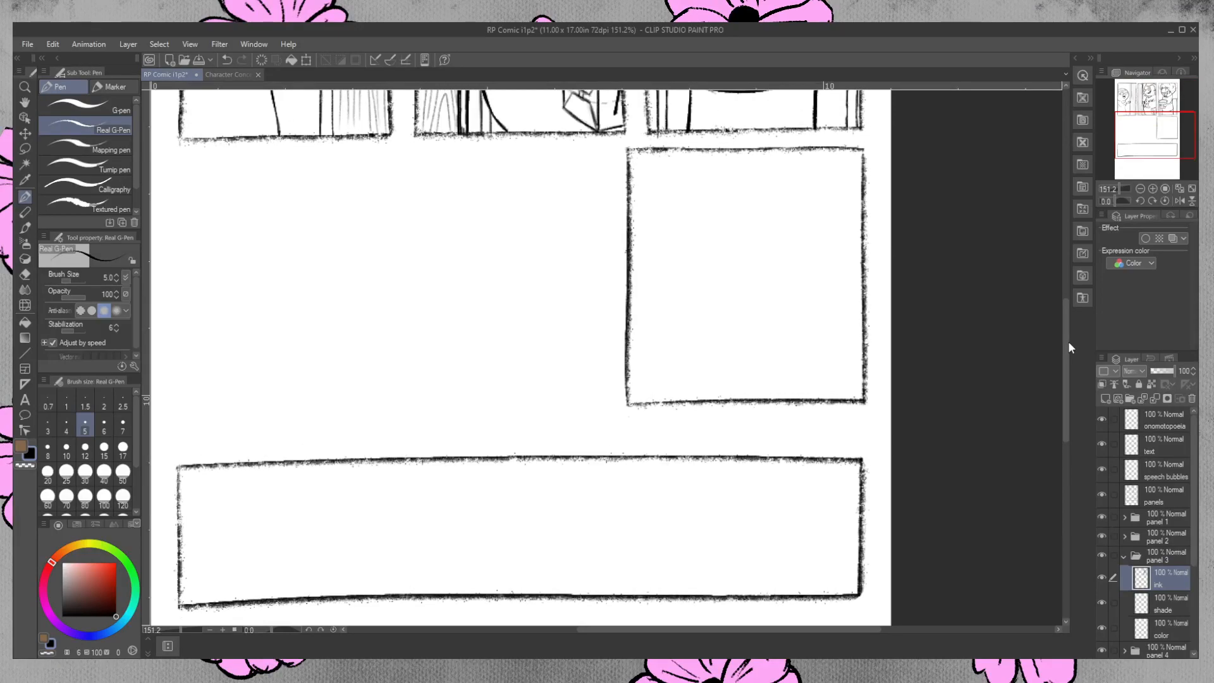
{"action": "left_click", "coordinate": [1123, 556]}
{"action": "left_click", "coordinate": [1124, 575]}
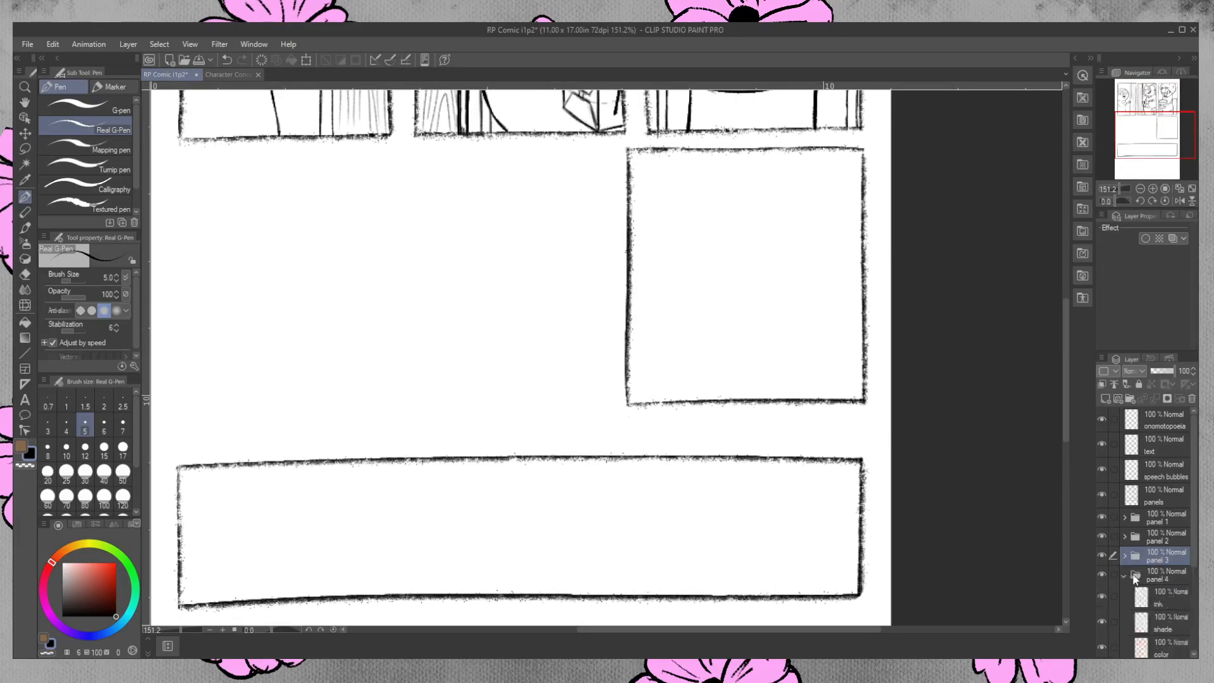
{"action": "scroll", "coordinate": [1186, 595], "scroll_direction": "down", "scroll_amount": 3}
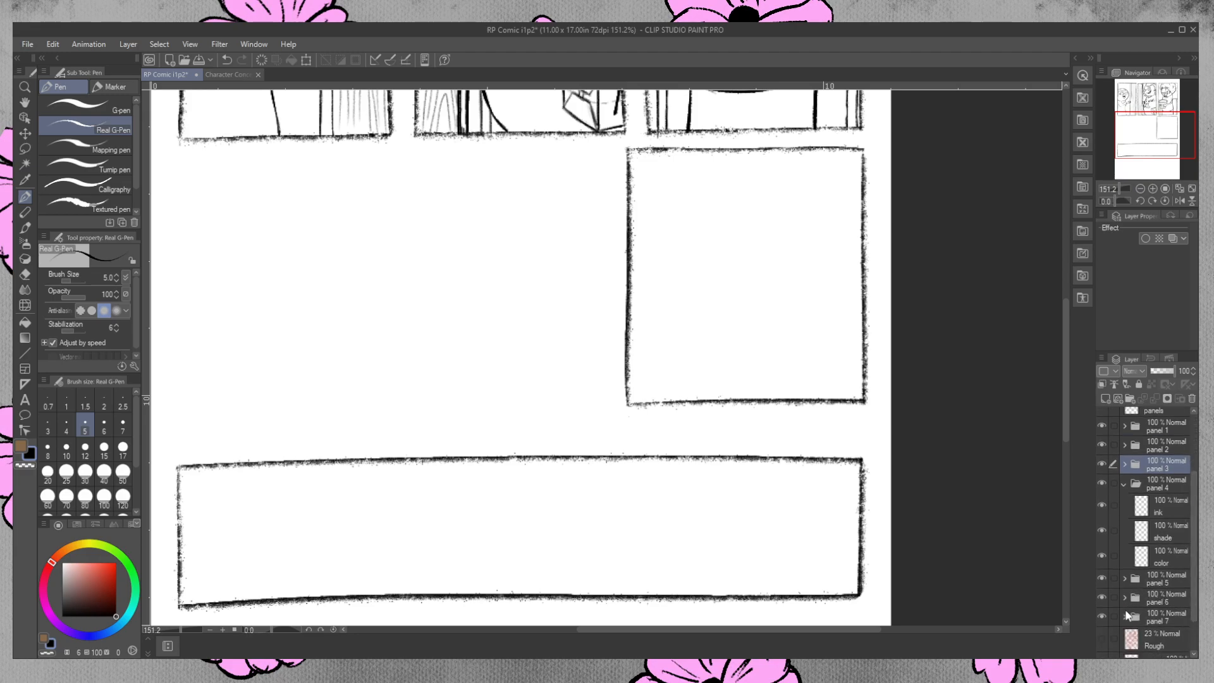
{"action": "left_click", "coordinate": [1109, 634]}
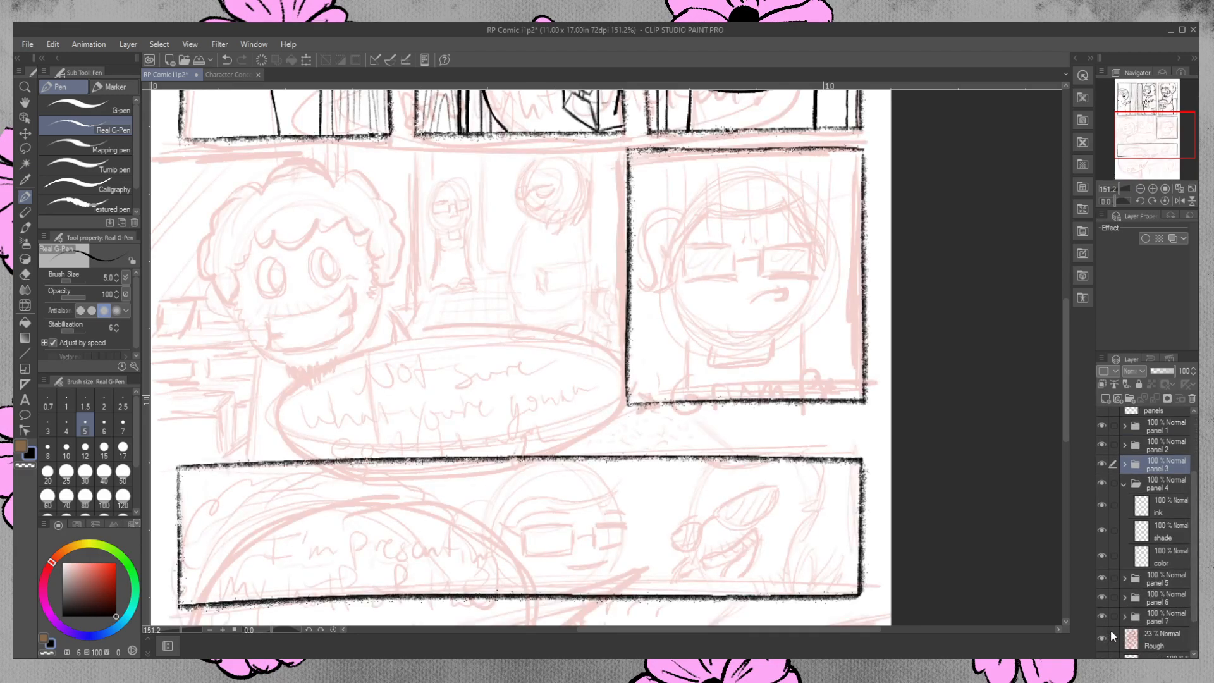
{"action": "left_click_drag", "start_coordinate": [774, 629], "coordinate": [746, 631]}
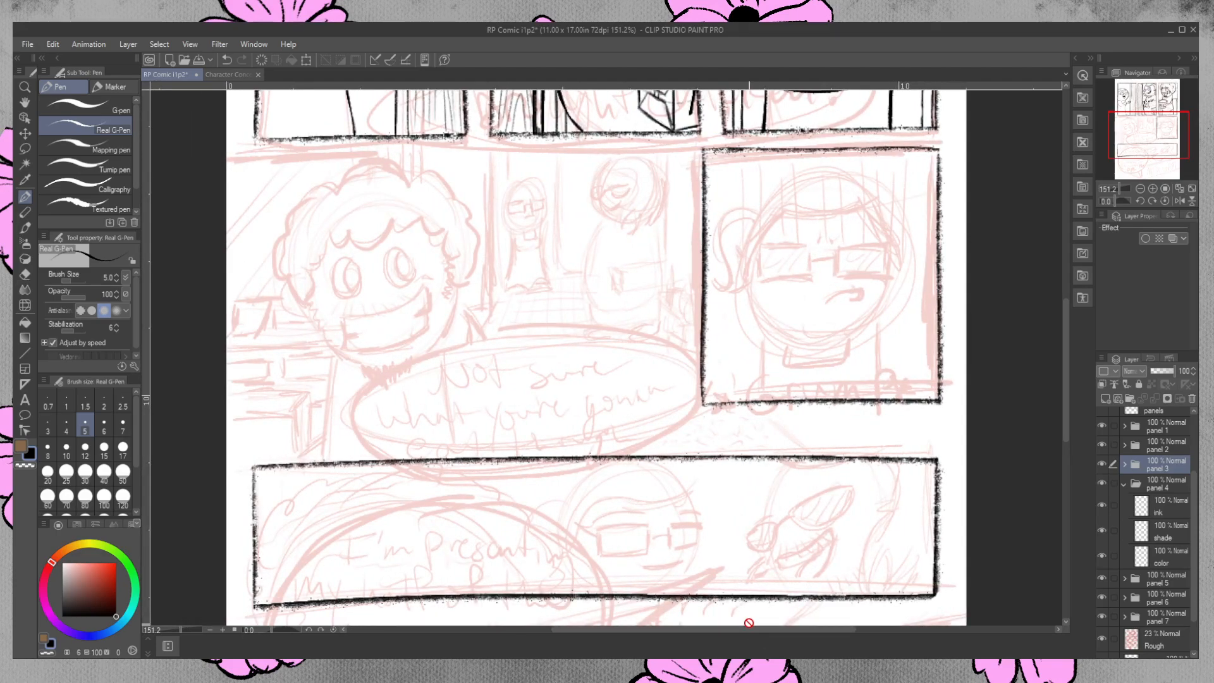
{"action": "left_click", "coordinate": [1164, 511]}
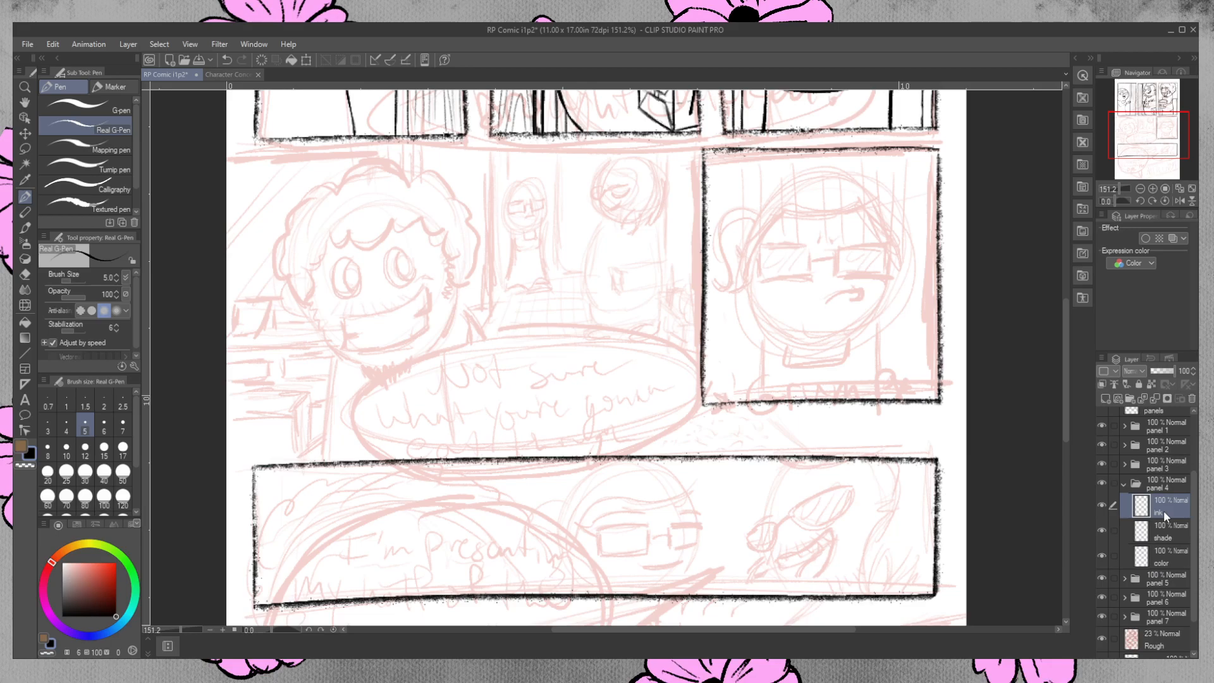
Try to ink the curly-haired character's head in panel 4 as one full circle, undoing each attempt.
{"action": "mouse_move", "coordinate": [338, 215]}
{"action": "left_mouse_down"}
{"action": "mouse_move", "coordinate": [372, 367]}
{"action": "mouse_move", "coordinate": [388, 218]}
{"action": "mouse_move", "coordinate": [306, 257]}
{"action": "mouse_move", "coordinate": [425, 214]}
{"action": "mouse_move", "coordinate": [294, 310]}
{"action": "mouse_move", "coordinate": [331, 225]}
{"action": "mouse_move", "coordinate": [452, 304]}
{"action": "mouse_move", "coordinate": [436, 212]}
{"action": "left_mouse_up"}
{"action": "key", "text": "ctrl+z"}
{"action": "key", "text": "ctrl+z"}
{"action": "key", "text": "ctrl+z"}
{"action": "key", "text": "ctrl+z"}
{"action": "key", "text": "ctrl+z"}
{"action": "left_click_drag", "start_coordinate": [362, 197], "coordinate": [462, 248]}
{"action": "key", "text": "ctrl+z"}
{"action": "left_click_drag", "start_coordinate": [364, 201], "coordinate": [446, 218]}
{"action": "key", "text": "ctrl+z"}
{"action": "mouse_move", "coordinate": [373, 205]}
{"action": "left_mouse_down"}
{"action": "mouse_move", "coordinate": [329, 229]}
{"action": "mouse_move", "coordinate": [407, 355]}
{"action": "mouse_move", "coordinate": [358, 204]}
{"action": "left_mouse_up"}
{"action": "key", "text": "ctrl+z"}
{"action": "key", "text": "ctrl+z"}
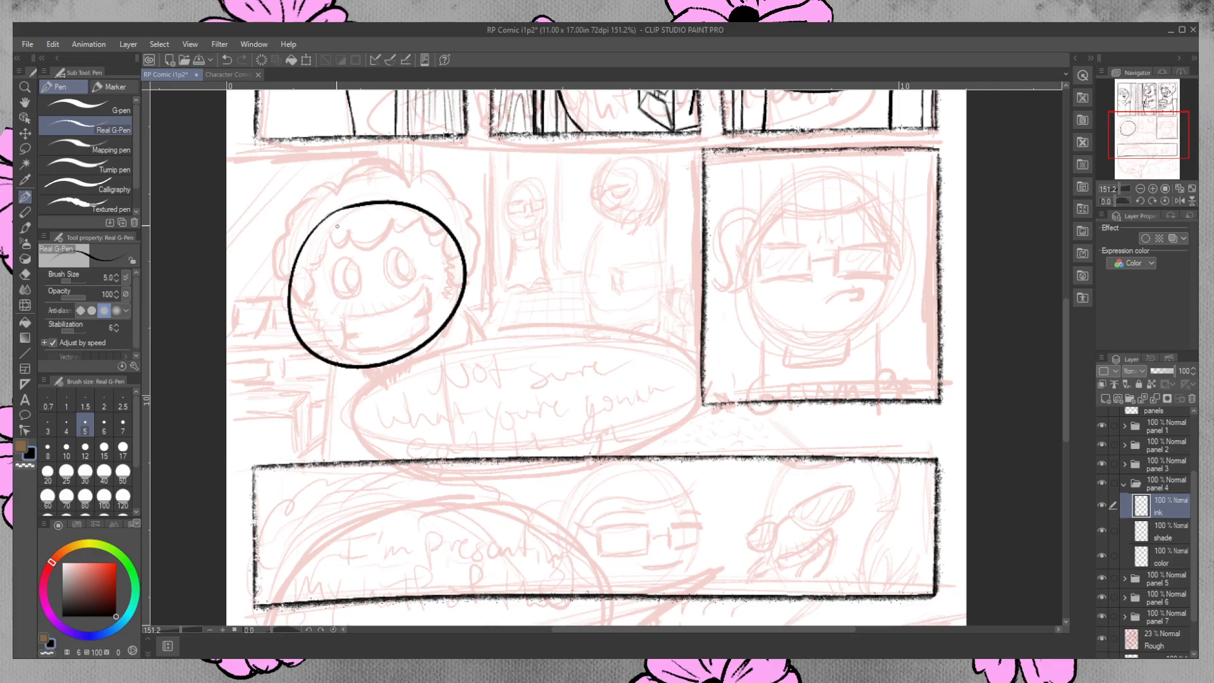
{"action": "key", "text": "ctrl+z"}
{"action": "mouse_move", "coordinate": [365, 203]}
{"action": "left_mouse_down"}
{"action": "mouse_move", "coordinate": [305, 340]}
{"action": "mouse_move", "coordinate": [344, 215]}
{"action": "mouse_move", "coordinate": [447, 330]}
{"action": "mouse_move", "coordinate": [308, 284]}
{"action": "mouse_move", "coordinate": [420, 208]}
{"action": "left_mouse_up"}
{"action": "key", "text": "ctrl+z"}
{"action": "key", "text": "ctrl+z"}
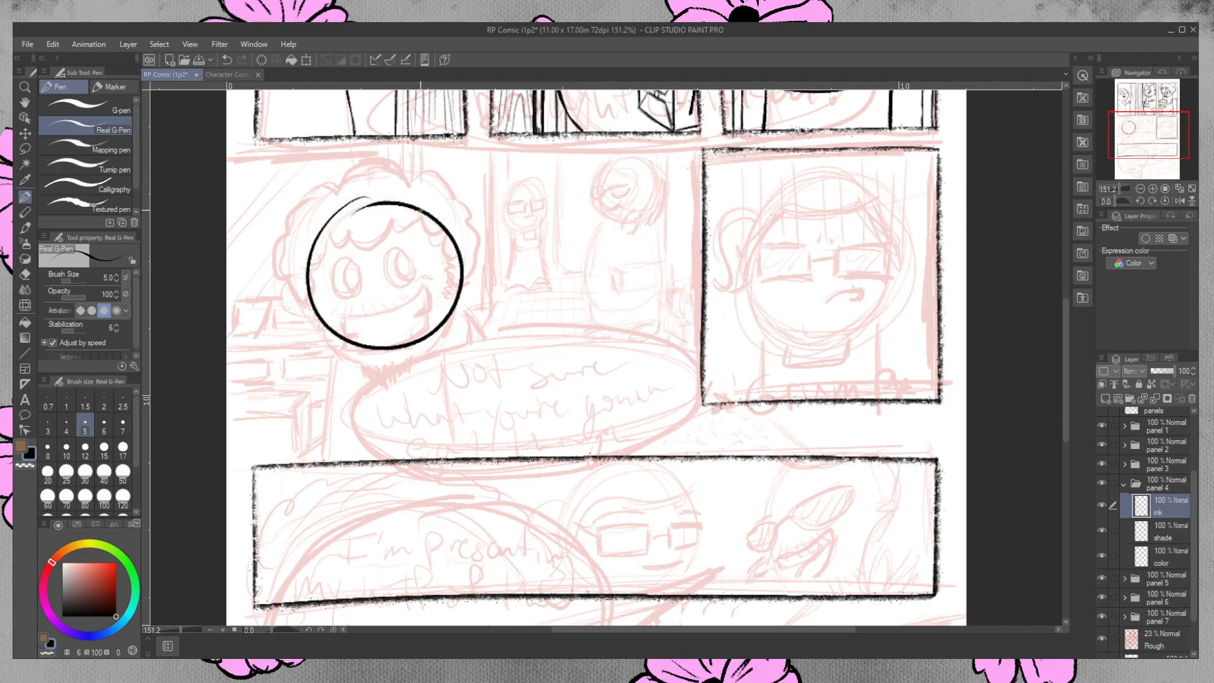
{"action": "key", "text": "ctrl+z"}
{"action": "mouse_move", "coordinate": [357, 204]}
{"action": "left_mouse_down"}
{"action": "mouse_move", "coordinate": [298, 279]}
{"action": "mouse_move", "coordinate": [380, 201]}
{"action": "mouse_move", "coordinate": [355, 197]}
{"action": "mouse_move", "coordinate": [395, 196]}
{"action": "mouse_move", "coordinate": [316, 225]}
{"action": "mouse_move", "coordinate": [357, 201]}
{"action": "mouse_move", "coordinate": [465, 272]}
{"action": "mouse_move", "coordinate": [385, 199]}
{"action": "mouse_move", "coordinate": [439, 240]}
{"action": "mouse_move", "coordinate": [341, 218]}
{"action": "mouse_move", "coordinate": [323, 228]}
{"action": "mouse_move", "coordinate": [294, 302]}
{"action": "mouse_move", "coordinate": [361, 219]}
{"action": "mouse_move", "coordinate": [293, 315]}
{"action": "mouse_move", "coordinate": [376, 201]}
{"action": "mouse_move", "coordinate": [308, 221]}
{"action": "mouse_move", "coordinate": [376, 199]}
{"action": "mouse_move", "coordinate": [325, 347]}
{"action": "left_mouse_up"}
{"action": "key", "text": "ctrl+z"}
{"action": "key", "text": "ctrl+z"}
{"action": "key", "text": "ctrl+z"}
{"action": "key", "text": "ctrl+z"}
{"action": "key", "text": "ctrl+z"}
{"action": "key", "text": "ctrl+z"}
{"action": "key", "text": "ctrl+z"}
{"action": "key", "text": "ctrl+z"}
{"action": "key", "text": "ctrl+z"}
{"action": "key", "text": "ctrl+z"}
{"action": "key", "text": "ctrl+z"}
{"action": "mouse_move", "coordinate": [351, 198]}
{"action": "left_mouse_down"}
{"action": "mouse_move", "coordinate": [445, 321]}
{"action": "mouse_move", "coordinate": [335, 220]}
{"action": "left_mouse_up"}
{"action": "key", "text": "ctrl+z"}
{"action": "key", "text": "ctrl+z"}
{"action": "left_click_drag", "start_coordinate": [366, 202], "coordinate": [325, 218]}
{"action": "left_click_drag", "start_coordinate": [351, 208], "coordinate": [346, 210]}
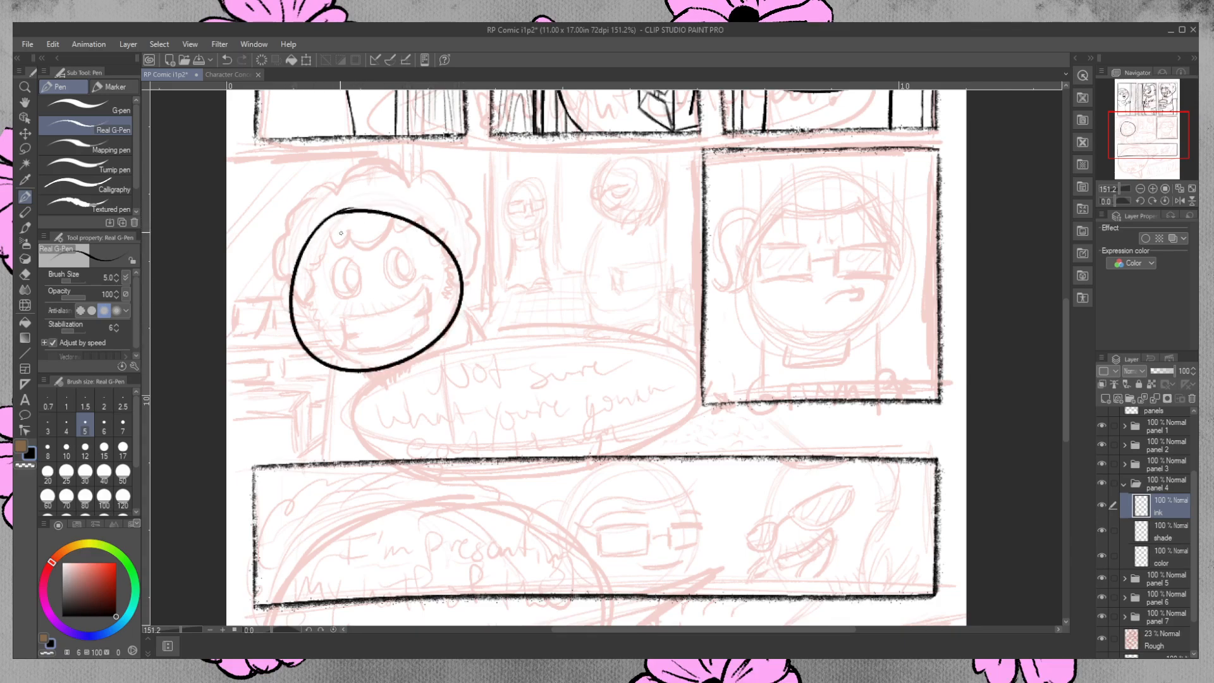
{"action": "key", "text": "ctrl+z"}
{"action": "mouse_move", "coordinate": [354, 211]}
{"action": "left_mouse_down"}
{"action": "mouse_move", "coordinate": [310, 313]}
{"action": "mouse_move", "coordinate": [361, 210]}
{"action": "mouse_move", "coordinate": [316, 344]}
{"action": "mouse_move", "coordinate": [339, 205]}
{"action": "mouse_move", "coordinate": [358, 207]}
{"action": "mouse_move", "coordinate": [344, 366]}
{"action": "mouse_move", "coordinate": [459, 317]}
{"action": "mouse_move", "coordinate": [343, 220]}
{"action": "mouse_move", "coordinate": [449, 286]}
{"action": "mouse_move", "coordinate": [340, 207]}
{"action": "mouse_move", "coordinate": [410, 369]}
{"action": "mouse_move", "coordinate": [324, 220]}
{"action": "mouse_move", "coordinate": [444, 322]}
{"action": "mouse_move", "coordinate": [408, 359]}
{"action": "mouse_move", "coordinate": [306, 248]}
{"action": "mouse_move", "coordinate": [468, 263]}
{"action": "mouse_move", "coordinate": [303, 302]}
{"action": "mouse_move", "coordinate": [416, 228]}
{"action": "mouse_move", "coordinate": [311, 282]}
{"action": "mouse_move", "coordinate": [424, 217]}
{"action": "mouse_move", "coordinate": [309, 325]}
{"action": "mouse_move", "coordinate": [375, 220]}
{"action": "mouse_move", "coordinate": [301, 281]}
{"action": "mouse_move", "coordinate": [438, 223]}
{"action": "mouse_move", "coordinate": [291, 291]}
{"action": "mouse_move", "coordinate": [430, 226]}
{"action": "mouse_move", "coordinate": [311, 246]}
{"action": "mouse_move", "coordinate": [470, 257]}
{"action": "mouse_move", "coordinate": [302, 237]}
{"action": "left_mouse_up"}
{"action": "key", "text": "ctrl+z"}
{"action": "key", "text": "ctrl+z"}
{"action": "key", "text": "ctrl+z"}
{"action": "key", "text": "ctrl+z"}
{"action": "key", "text": "ctrl+z"}
{"action": "key", "text": "ctrl+z"}
{"action": "key", "text": "ctrl+z"}
{"action": "key", "text": "ctrl+z"}
{"action": "key", "text": "ctrl+z"}
{"action": "key", "text": "ctrl+z"}
{"action": "key", "text": "ctrl+z"}
{"action": "key", "text": "ctrl+z"}
{"action": "key", "text": "ctrl+z"}
{"action": "key", "text": "ctrl+z"}
{"action": "key", "text": "ctrl+z"}
{"action": "key", "text": "ctrl+z"}
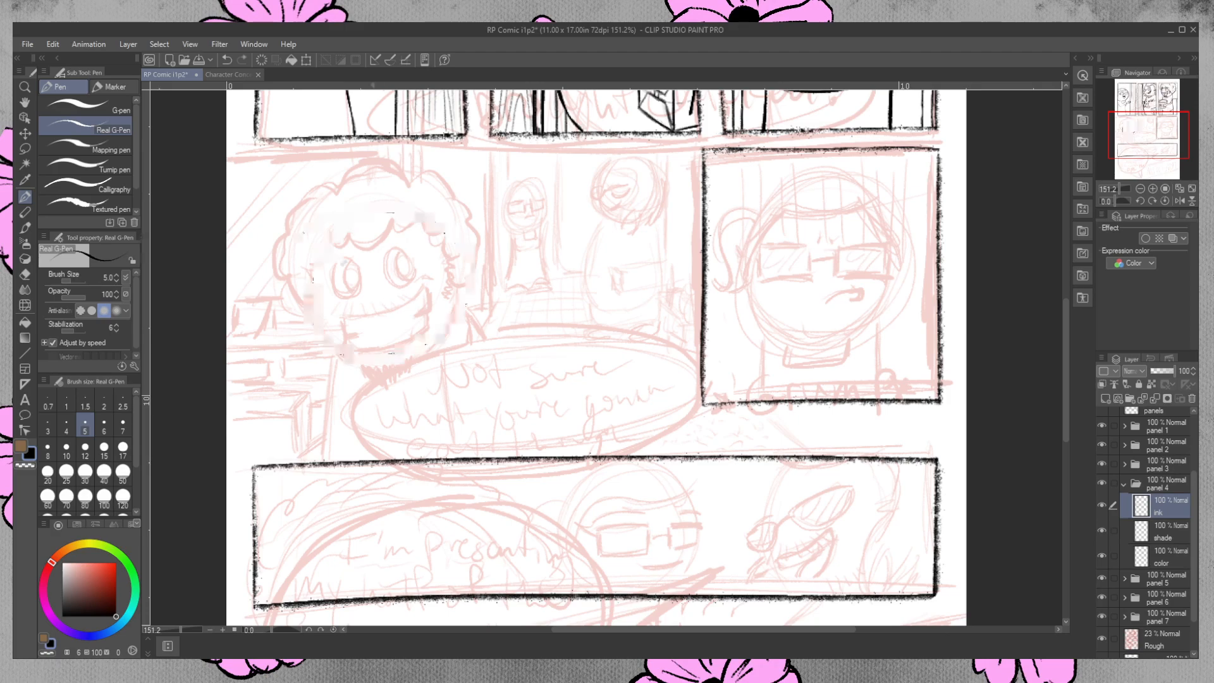
Ink the curly-haired character's face outline in panel 4 with separate arcs for the jaw and both sides.
{"action": "mouse_move", "coordinate": [305, 304]}
{"action": "left_mouse_down"}
{"action": "mouse_move", "coordinate": [320, 338]}
{"action": "mouse_move", "coordinate": [354, 359]}
{"action": "mouse_move", "coordinate": [308, 319]}
{"action": "mouse_move", "coordinate": [315, 334]}
{"action": "mouse_move", "coordinate": [354, 360]}
{"action": "left_mouse_up"}
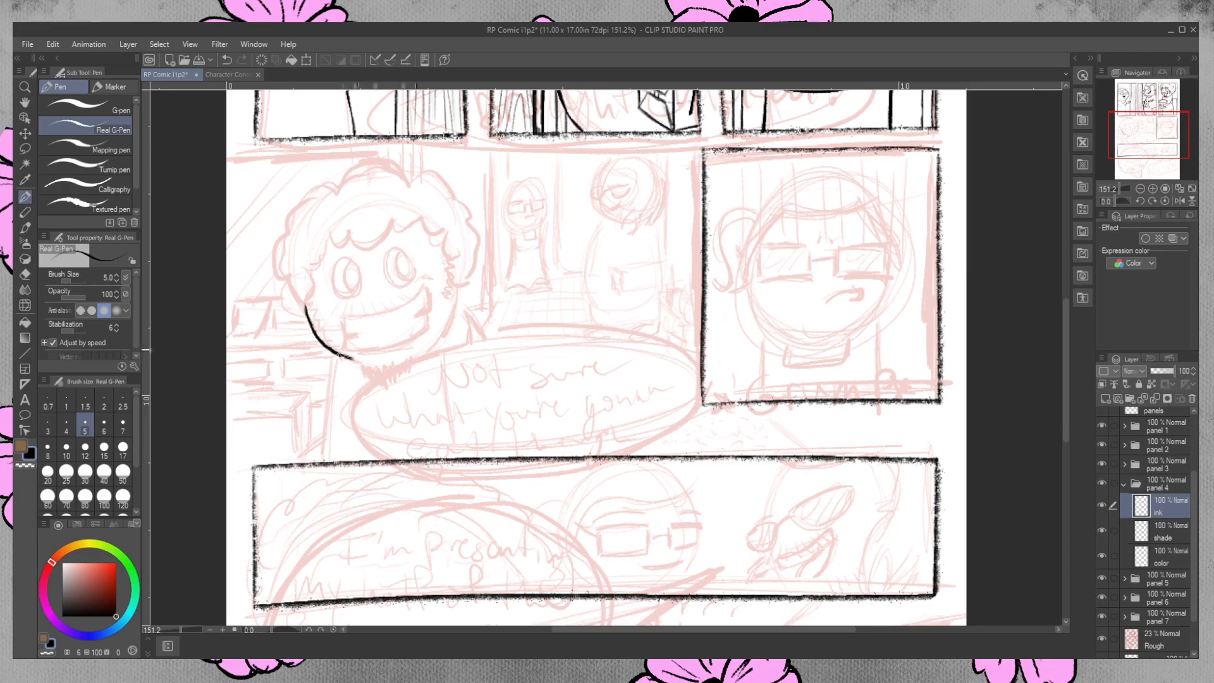
{"action": "mouse_move", "coordinate": [459, 270]}
{"action": "left_mouse_down"}
{"action": "mouse_move", "coordinate": [450, 323]}
{"action": "mouse_move", "coordinate": [435, 336]}
{"action": "mouse_move", "coordinate": [453, 304]}
{"action": "mouse_move", "coordinate": [420, 348]}
{"action": "left_mouse_up"}
{"action": "mouse_move", "coordinate": [342, 356]}
{"action": "left_mouse_down"}
{"action": "mouse_move", "coordinate": [390, 363]}
{"action": "mouse_move", "coordinate": [423, 350]}
{"action": "left_mouse_up"}
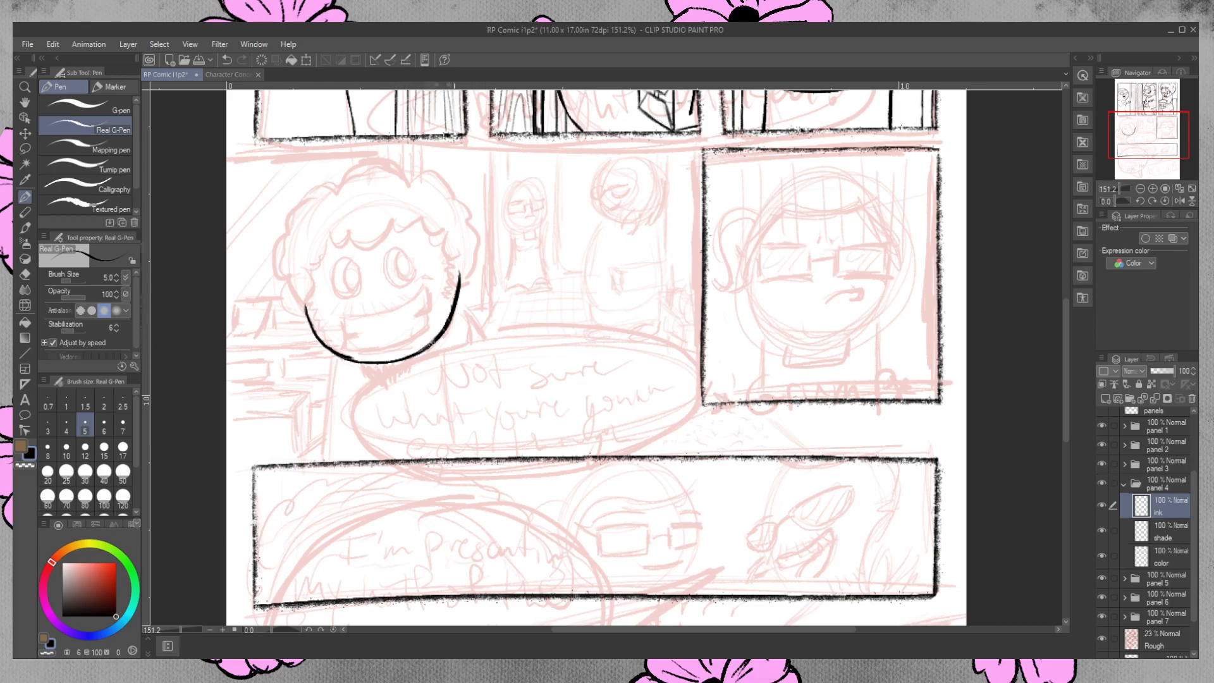
{"action": "left_click_drag", "start_coordinate": [443, 238], "coordinate": [457, 286]}
{"action": "left_click_drag", "start_coordinate": [446, 244], "coordinate": [455, 284]}
{"action": "mouse_move", "coordinate": [313, 243]}
{"action": "left_mouse_down"}
{"action": "mouse_move", "coordinate": [304, 316]}
{"action": "mouse_move", "coordinate": [306, 260]}
{"action": "mouse_move", "coordinate": [304, 302]}
{"action": "left_mouse_up"}
Erase uneven edges along the panel 4 face outline and thicken both sides with the Real G-Pen.
{"action": "left_click", "coordinate": [24, 274]}
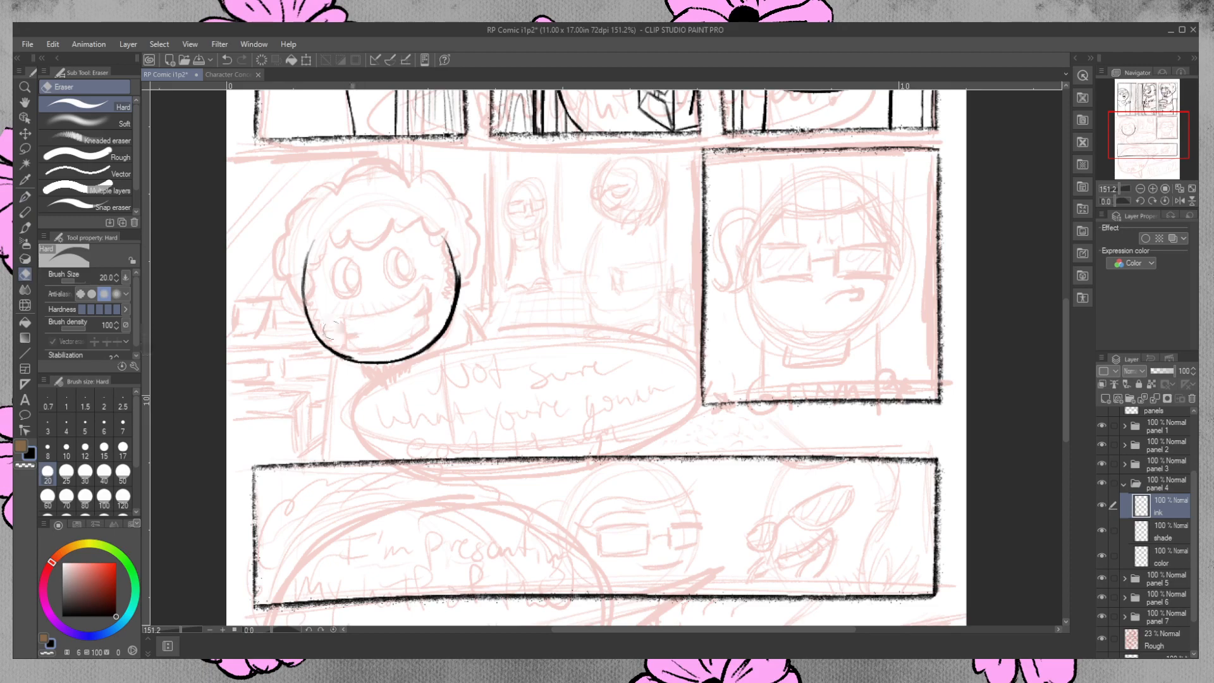
{"action": "left_click_drag", "start_coordinate": [354, 358], "coordinate": [338, 351]}
{"action": "mouse_move", "coordinate": [462, 272]}
{"action": "left_mouse_down"}
{"action": "mouse_move", "coordinate": [438, 348]}
{"action": "mouse_move", "coordinate": [446, 329]}
{"action": "mouse_move", "coordinate": [418, 355]}
{"action": "left_mouse_up"}
{"action": "left_click", "coordinate": [26, 197]}
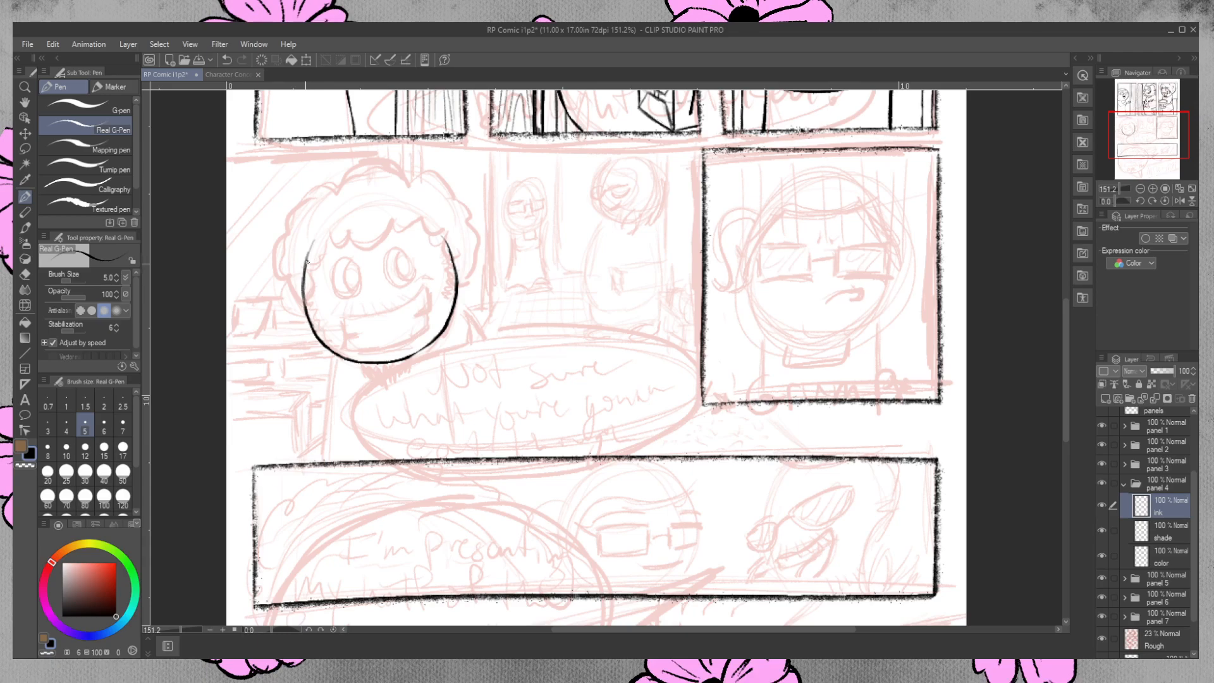
{"action": "mouse_move", "coordinate": [304, 268]}
{"action": "left_mouse_down"}
{"action": "mouse_move", "coordinate": [309, 332]}
{"action": "mouse_move", "coordinate": [353, 362]}
{"action": "left_mouse_up"}
{"action": "mouse_move", "coordinate": [447, 244]}
{"action": "left_mouse_down"}
{"action": "mouse_move", "coordinate": [456, 301]}
{"action": "mouse_move", "coordinate": [424, 347]}
{"action": "left_mouse_up"}
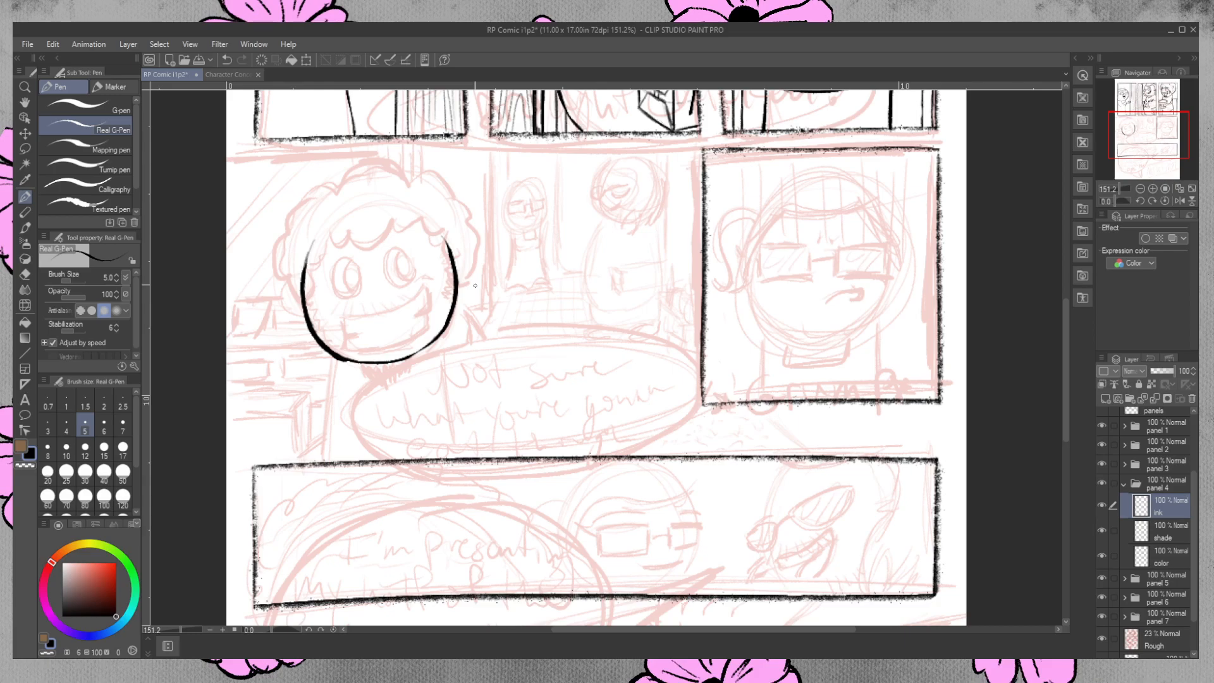
{"action": "key", "text": "e"}
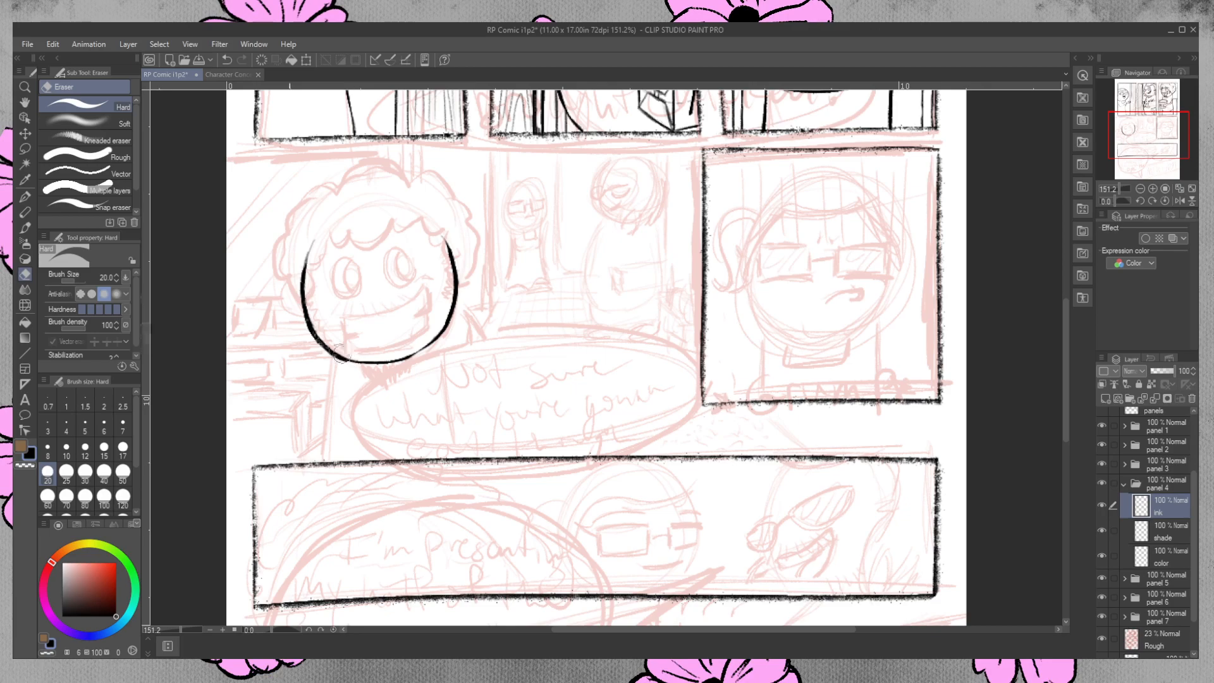
{"action": "mouse_move", "coordinate": [317, 317]}
{"action": "left_mouse_down"}
{"action": "mouse_move", "coordinate": [320, 328]}
{"action": "mouse_move", "coordinate": [314, 316]}
{"action": "left_mouse_up"}
Ink short beard hairs under the panel 4 character's chin and two narrow oval eyes.
{"action": "left_click_drag", "start_coordinate": [1066, 346], "coordinate": [1074, 247]}
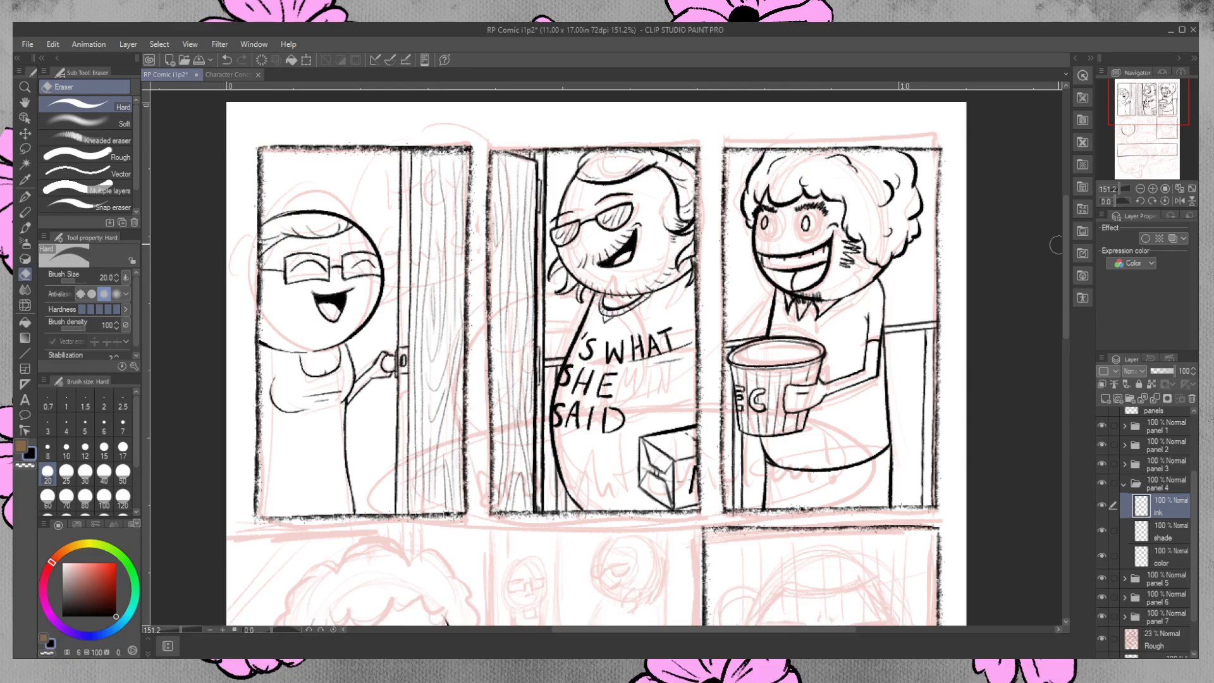
{"action": "left_click_drag", "start_coordinate": [1065, 237], "coordinate": [1066, 330]}
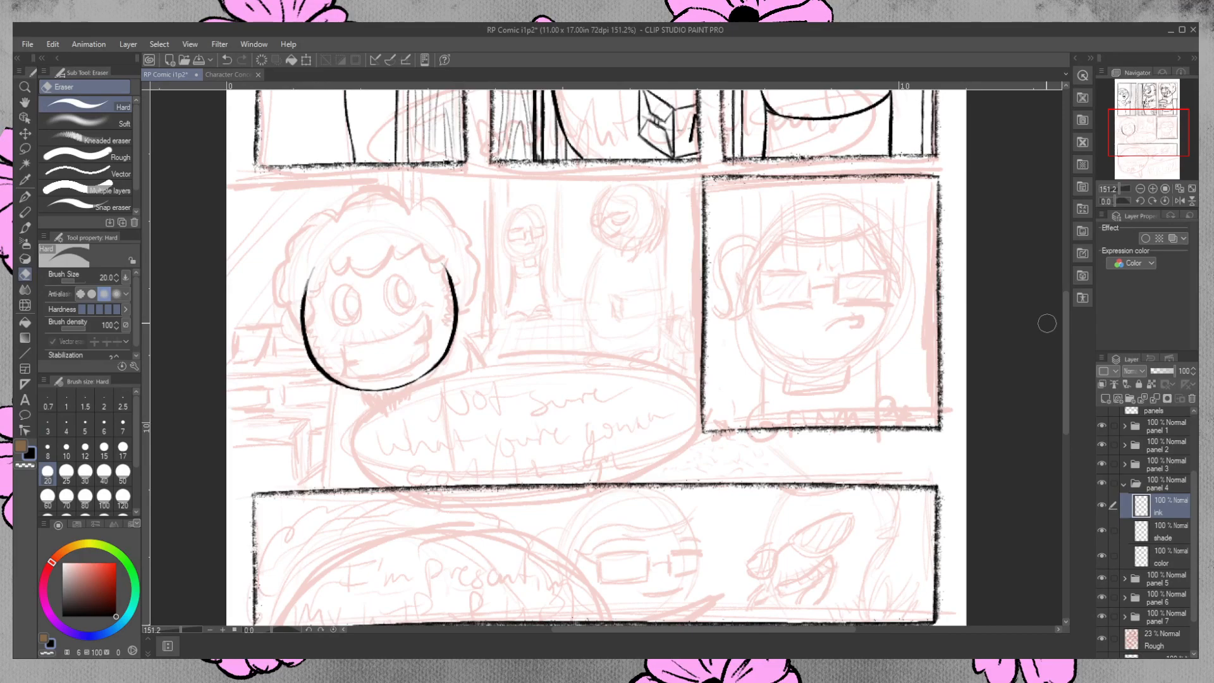
{"action": "left_click", "coordinate": [27, 196]}
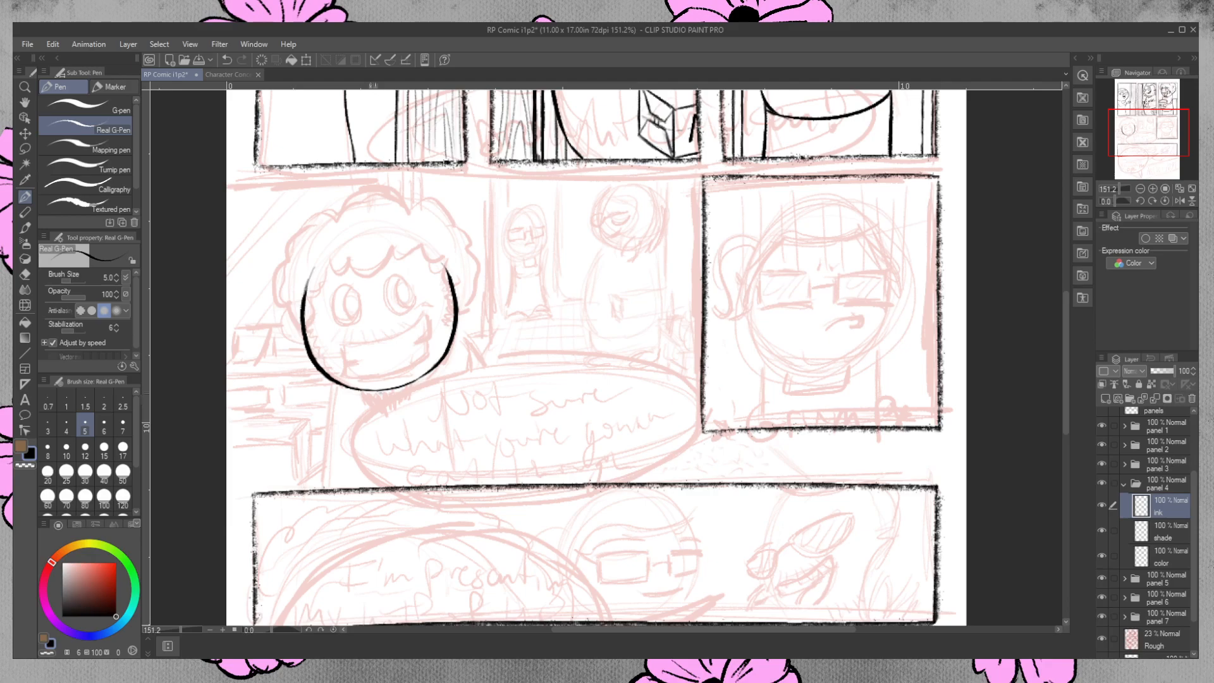
{"action": "left_click_drag", "start_coordinate": [365, 385], "coordinate": [371, 402]}
{"action": "mouse_move", "coordinate": [373, 386]}
{"action": "left_mouse_down"}
{"action": "mouse_move", "coordinate": [386, 399]}
{"action": "mouse_move", "coordinate": [414, 386]}
{"action": "left_mouse_up"}
{"action": "mouse_move", "coordinate": [352, 294]}
{"action": "left_mouse_down"}
{"action": "mouse_move", "coordinate": [356, 310]}
{"action": "mouse_move", "coordinate": [349, 294]}
{"action": "mouse_move", "coordinate": [411, 296]}
{"action": "mouse_move", "coordinate": [402, 284]}
{"action": "left_mouse_up"}
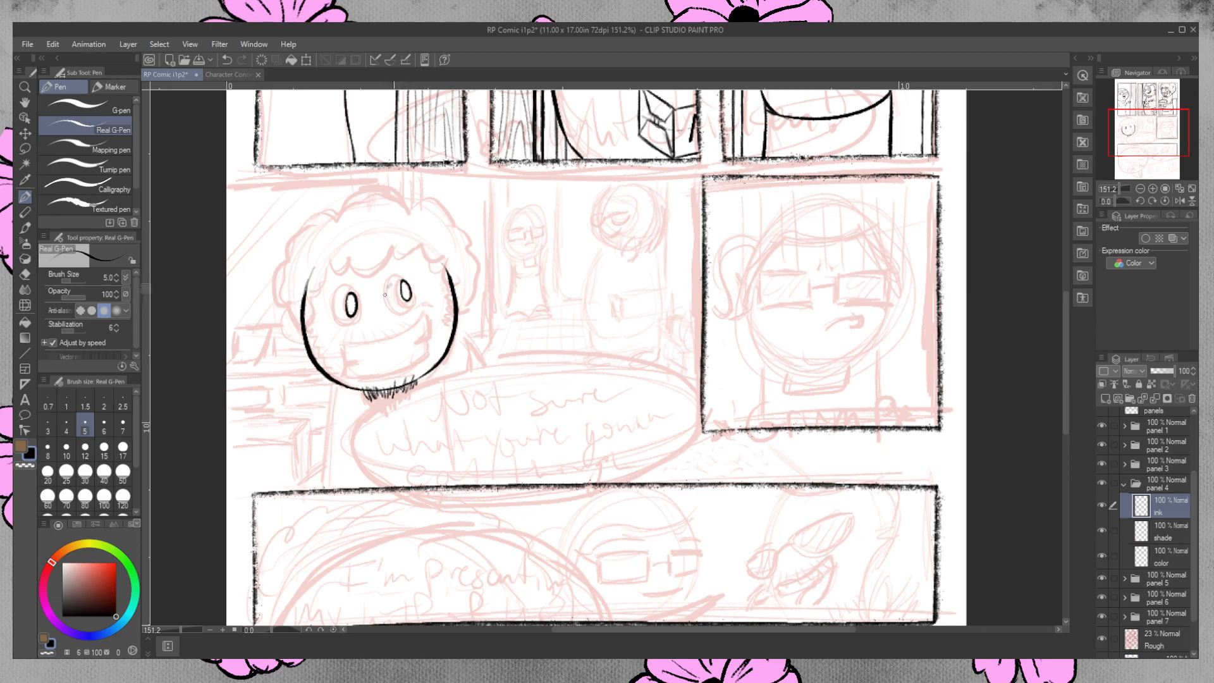
Ink small crease lines beside the eyes and bushy eyebrows on the panel 4 character.
{"action": "mouse_move", "coordinate": [384, 290]}
{"action": "left_mouse_down"}
{"action": "mouse_move", "coordinate": [330, 309]}
{"action": "mouse_move", "coordinate": [333, 295]}
{"action": "left_mouse_up"}
{"action": "left_click_drag", "start_coordinate": [383, 275], "coordinate": [415, 264]}
{"action": "mouse_move", "coordinate": [410, 276]}
{"action": "left_mouse_down"}
{"action": "mouse_move", "coordinate": [418, 264]}
{"action": "mouse_move", "coordinate": [320, 289]}
{"action": "left_mouse_up"}
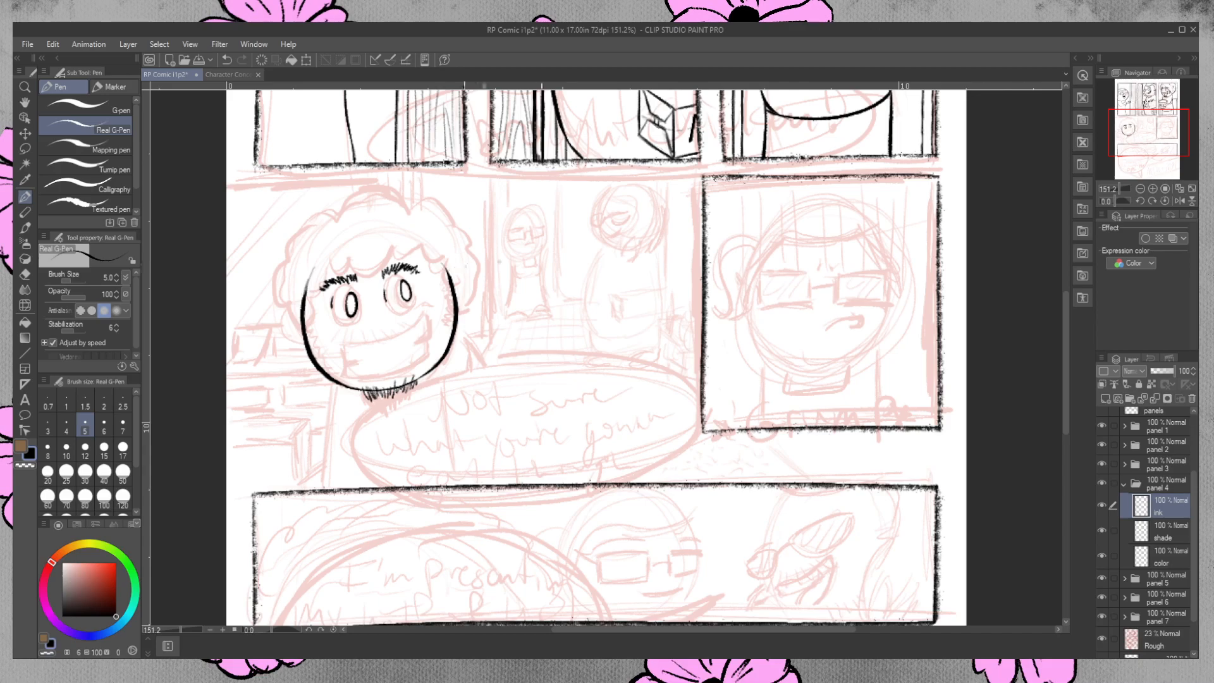
Ink the scalloped curly fringe across the panel 4 character's forehead, redoing the curls that miss the sketch.
{"action": "left_click_drag", "start_coordinate": [357, 276], "coordinate": [379, 278]}
{"action": "mouse_move", "coordinate": [350, 262]}
{"action": "left_mouse_down"}
{"action": "mouse_move", "coordinate": [356, 275]}
{"action": "mouse_move", "coordinate": [394, 240]}
{"action": "mouse_move", "coordinate": [408, 258]}
{"action": "left_mouse_up"}
{"action": "key", "text": "ctrl+z"}
{"action": "key", "text": "ctrl+z"}
{"action": "mouse_move", "coordinate": [405, 256]}
{"action": "left_mouse_down"}
{"action": "mouse_move", "coordinate": [426, 235]}
{"action": "mouse_move", "coordinate": [449, 261]}
{"action": "left_mouse_up"}
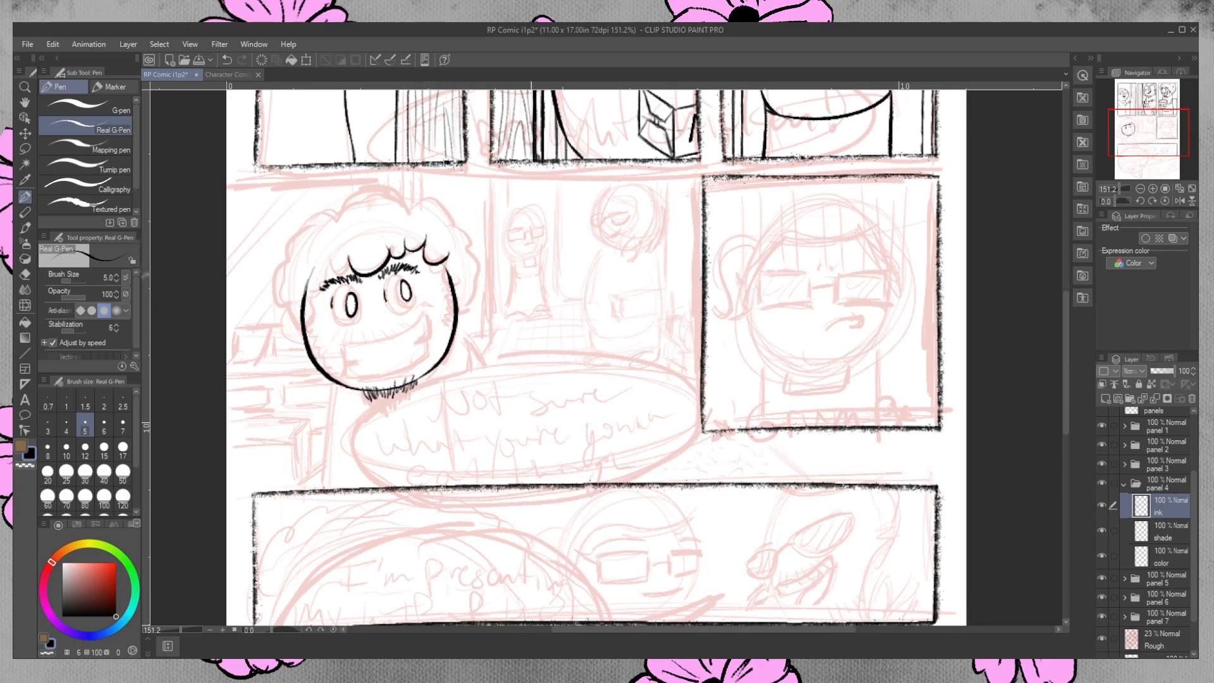
{"action": "key", "text": "ctrl+z"}
{"action": "mouse_move", "coordinate": [327, 253]}
{"action": "left_mouse_down"}
{"action": "mouse_move", "coordinate": [359, 266]}
{"action": "mouse_move", "coordinate": [316, 268]}
{"action": "mouse_move", "coordinate": [299, 294]}
{"action": "mouse_move", "coordinate": [317, 279]}
{"action": "mouse_move", "coordinate": [313, 263]}
{"action": "left_mouse_up"}
{"action": "key", "text": "ctrl+z"}
{"action": "key", "text": "ctrl+z"}
{"action": "key", "text": "ctrl+z"}
{"action": "left_click_drag", "start_coordinate": [447, 263], "coordinate": [451, 279]}
Ink the outer outline of the panel 4 character's curly hair and erase the overlap where it meets the face.
{"action": "mouse_move", "coordinate": [334, 216]}
{"action": "left_mouse_down"}
{"action": "mouse_move", "coordinate": [383, 186]}
{"action": "mouse_move", "coordinate": [408, 214]}
{"action": "left_mouse_up"}
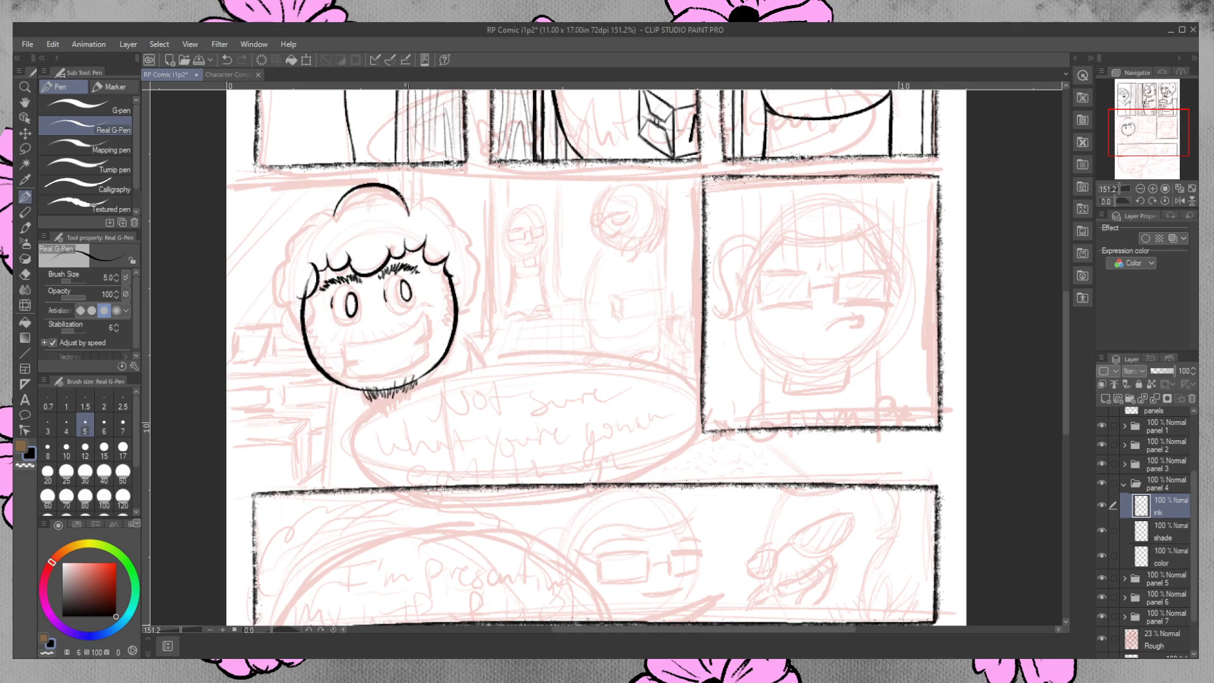
{"action": "left_click_drag", "start_coordinate": [333, 205], "coordinate": [309, 231]}
{"action": "mouse_move", "coordinate": [407, 201]}
{"action": "left_mouse_down"}
{"action": "mouse_move", "coordinate": [437, 210]}
{"action": "mouse_move", "coordinate": [465, 264]}
{"action": "mouse_move", "coordinate": [459, 310]}
{"action": "mouse_move", "coordinate": [469, 254]}
{"action": "mouse_move", "coordinate": [471, 286]}
{"action": "left_mouse_up"}
{"action": "key", "text": "ctrl+z"}
{"action": "mouse_move", "coordinate": [307, 227]}
{"action": "left_mouse_down"}
{"action": "mouse_move", "coordinate": [305, 251]}
{"action": "mouse_move", "coordinate": [283, 255]}
{"action": "mouse_move", "coordinate": [299, 330]}
{"action": "left_mouse_up"}
{"action": "key", "text": "ctrl+z"}
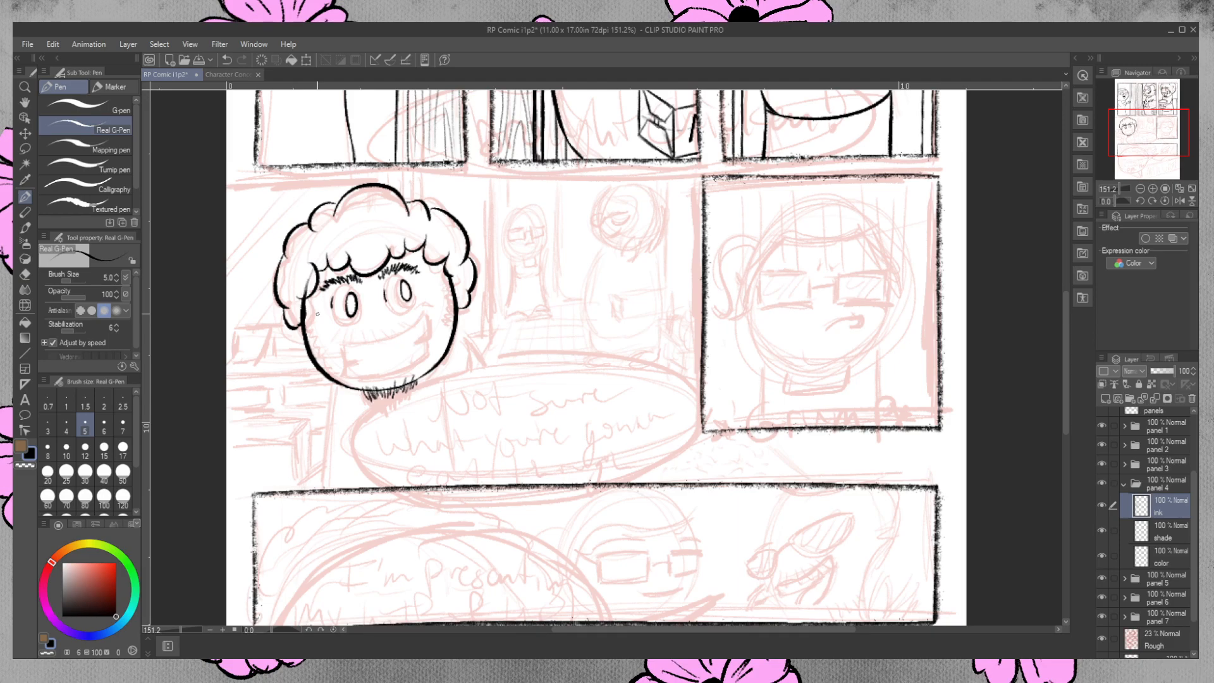
{"action": "left_click", "coordinate": [26, 273]}
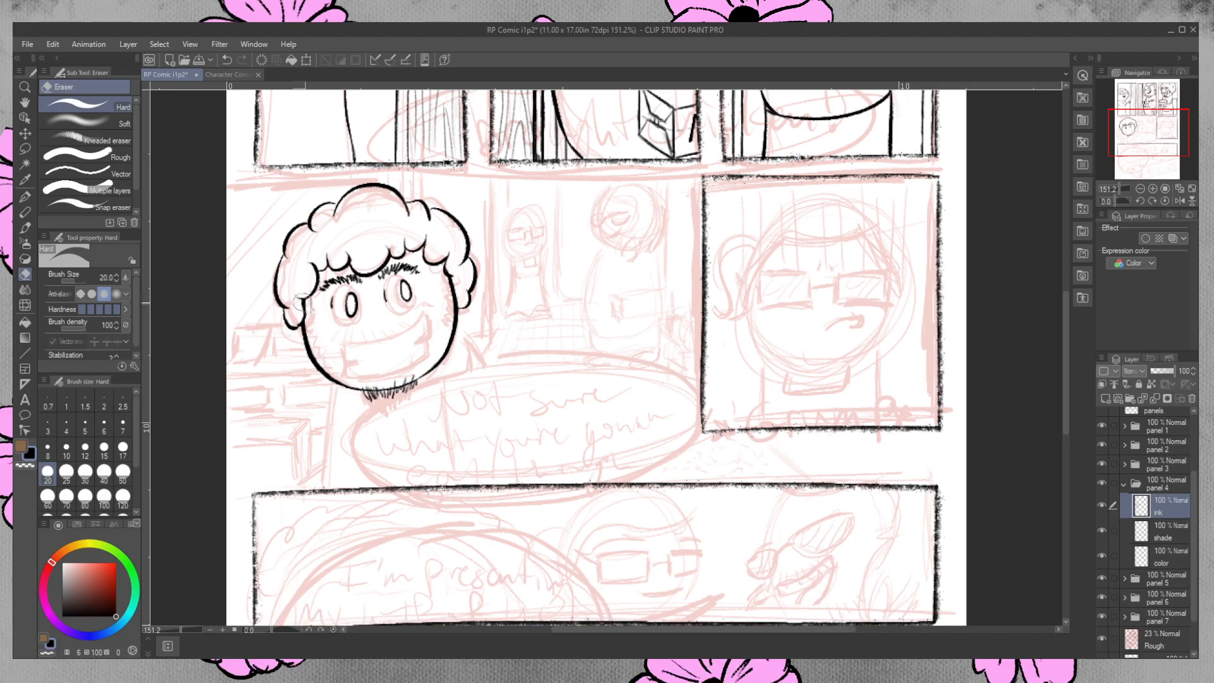
{"action": "left_click_drag", "start_coordinate": [300, 302], "coordinate": [297, 309]}
Ink the panel 4 character's wide open grin, with a curved upper lip line, straight sides and a lower edge.
{"action": "left_click", "coordinate": [25, 197]}
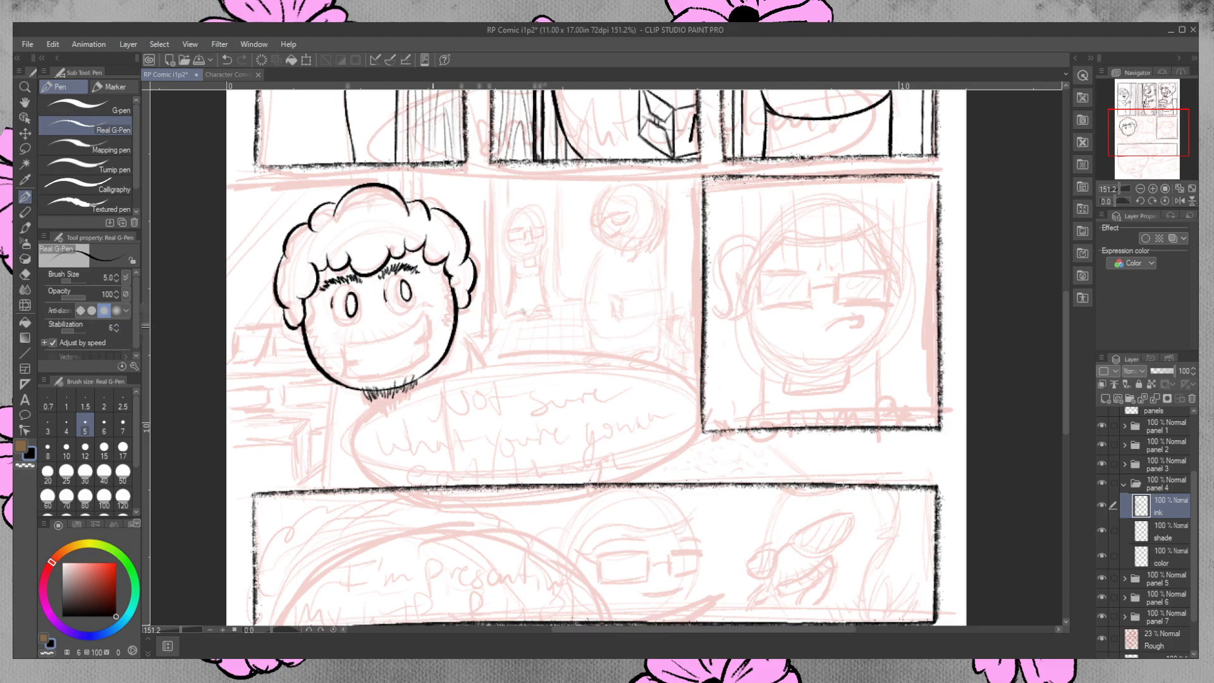
{"action": "mouse_move", "coordinate": [336, 341]}
{"action": "left_mouse_down"}
{"action": "mouse_move", "coordinate": [430, 307]}
{"action": "mouse_move", "coordinate": [438, 292]}
{"action": "left_mouse_up"}
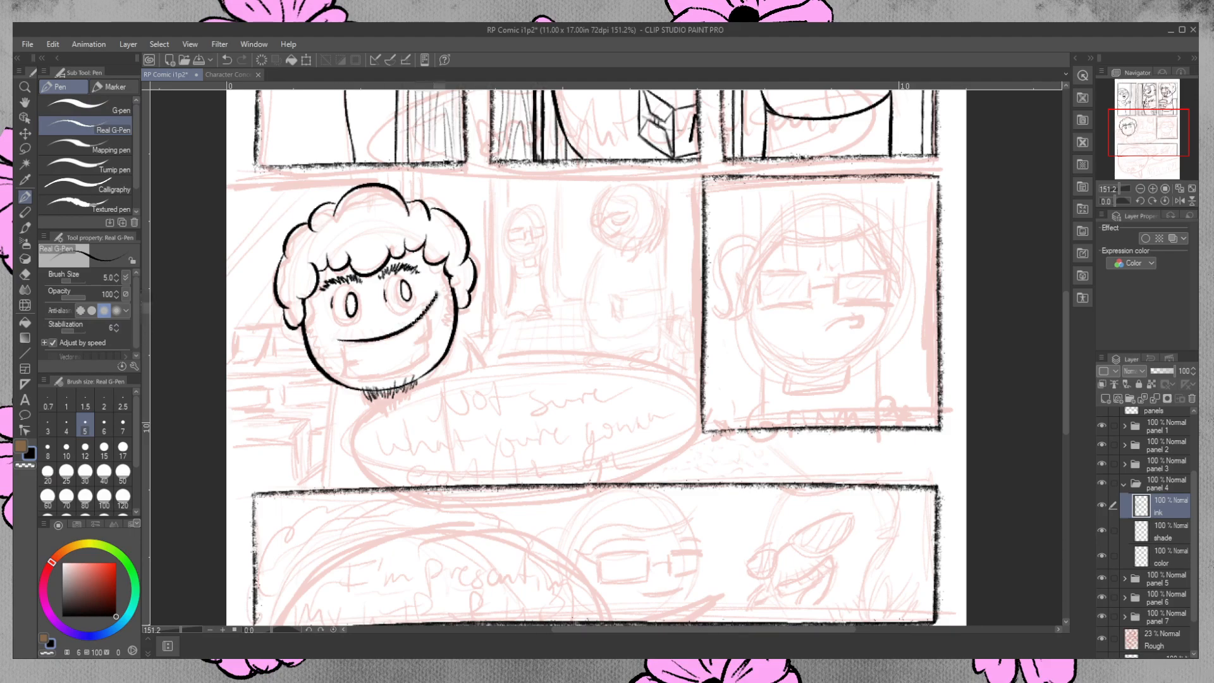
{"action": "key", "text": "ctrl+z"}
{"action": "mouse_move", "coordinate": [336, 340]}
{"action": "left_mouse_down"}
{"action": "mouse_move", "coordinate": [404, 314]}
{"action": "mouse_move", "coordinate": [417, 293]}
{"action": "mouse_move", "coordinate": [350, 342]}
{"action": "mouse_move", "coordinate": [432, 286]}
{"action": "mouse_move", "coordinate": [430, 354]}
{"action": "left_mouse_up"}
{"action": "key", "text": "ctrl+z"}
{"action": "key", "text": "ctrl+z"}
{"action": "left_click_drag", "start_coordinate": [342, 368], "coordinate": [430, 355]}
{"action": "key", "text": "ctrl+z"}
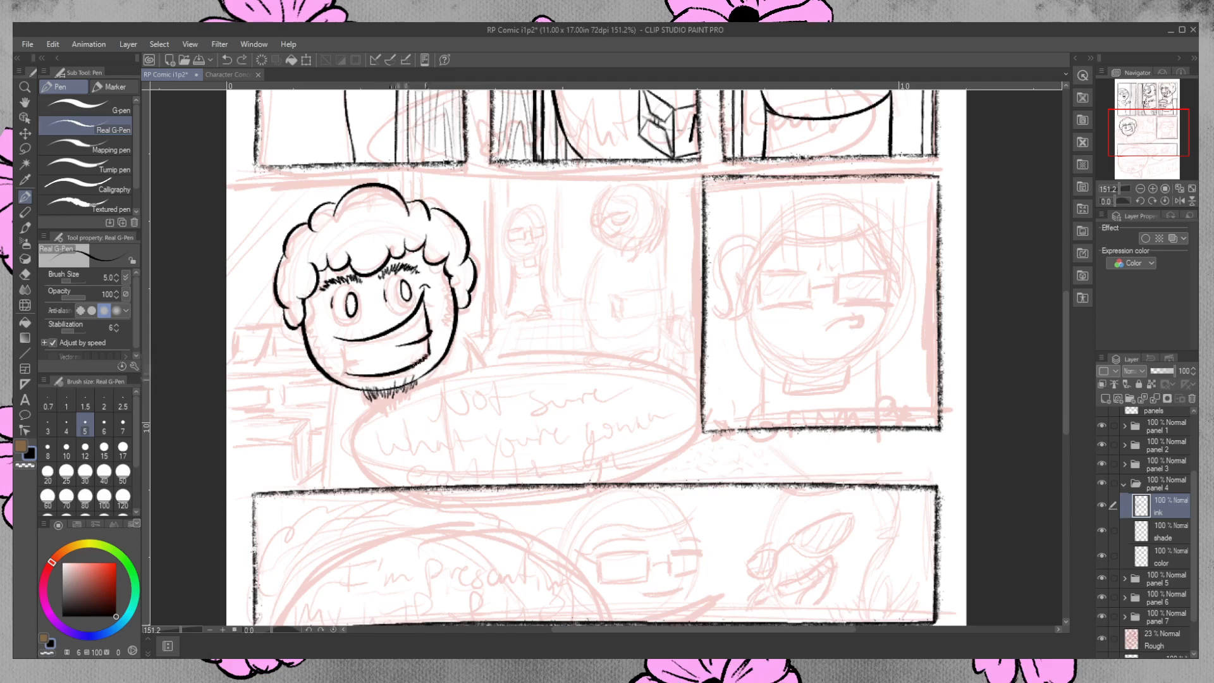
{"action": "left_click_drag", "start_coordinate": [342, 340], "coordinate": [345, 373]}
Clean up the right side of the grin and ink a short crease inside its right corner.
{"action": "left_click", "coordinate": [26, 275]}
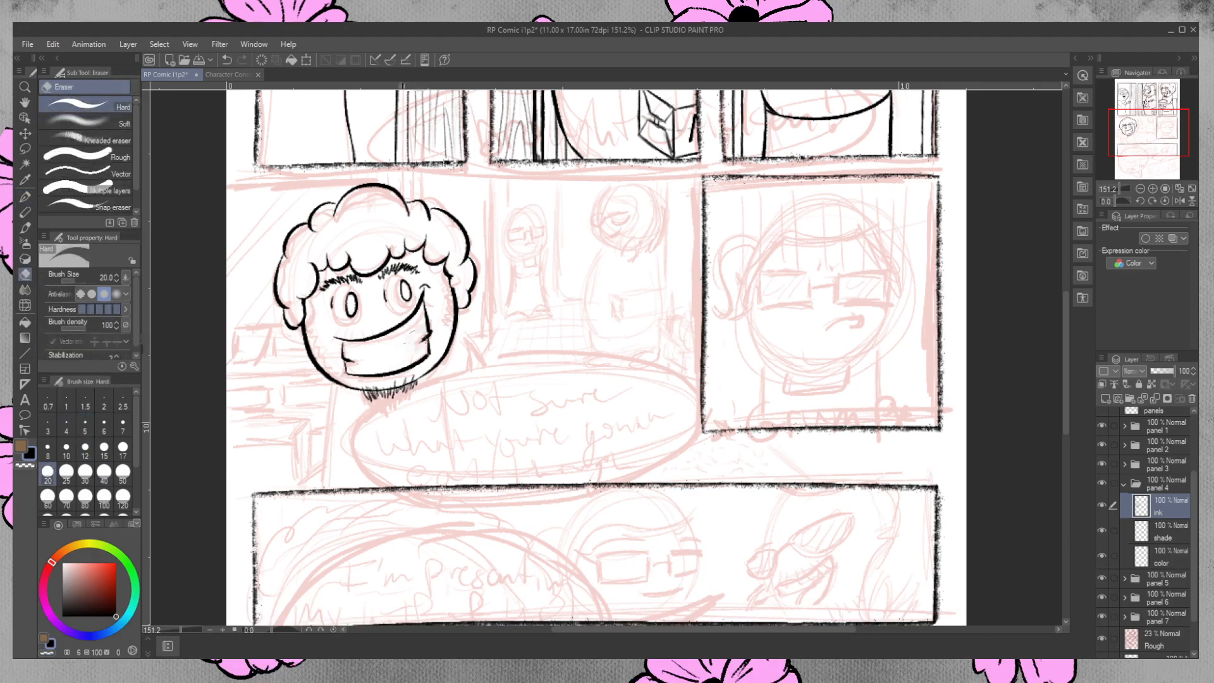
{"action": "left_click_drag", "start_coordinate": [421, 317], "coordinate": [423, 328]}
{"action": "left_click", "coordinate": [25, 197]}
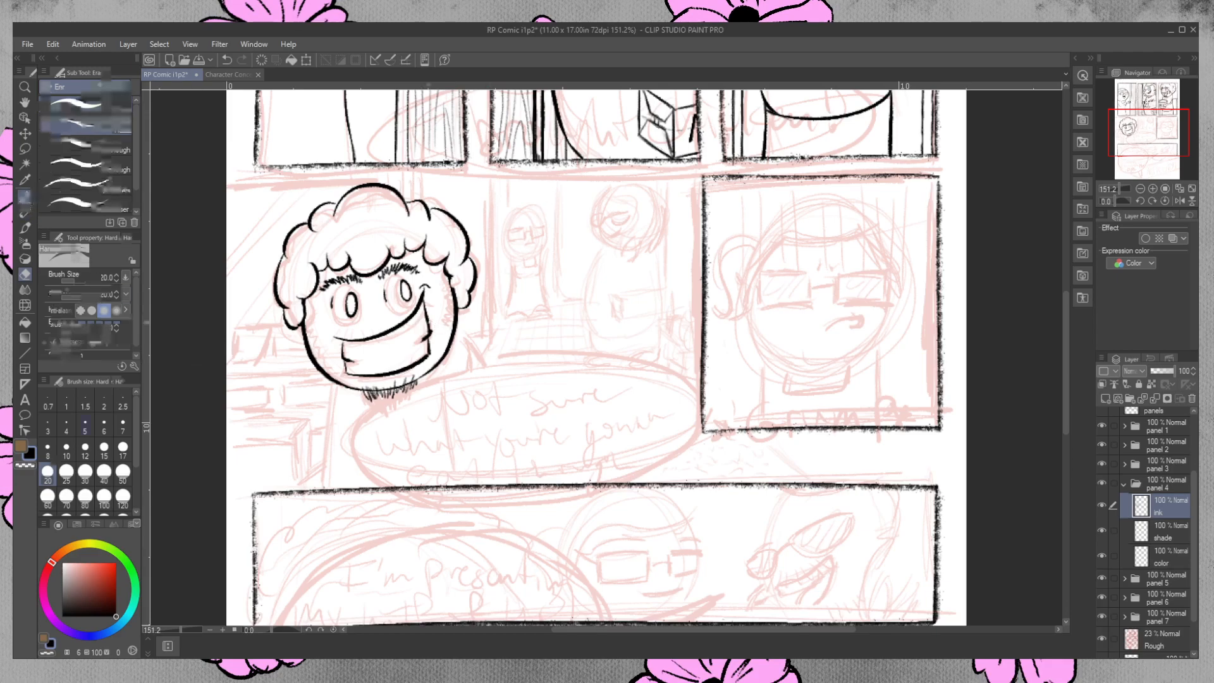
{"action": "left_click_drag", "start_coordinate": [418, 345], "coordinate": [429, 331]}
{"action": "key", "text": "ctrl+z"}
{"action": "key", "text": "ctrl+z"}
{"action": "key", "text": "ctrl+z"}
{"action": "key", "text": "ctrl+z"}
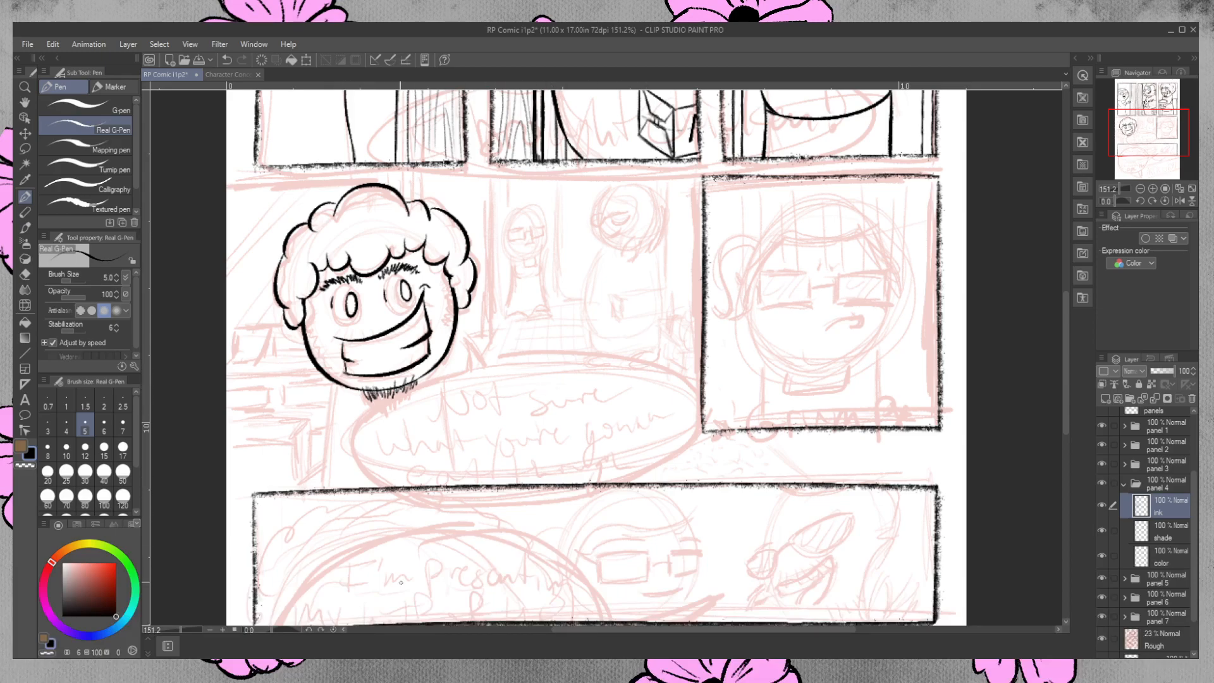
Ink bristly sideburns on both sides of the panel 4 face, thicken the chin beard, and start moustache stubble above the grin.
{"action": "mouse_move", "coordinate": [297, 323]}
{"action": "left_mouse_down"}
{"action": "mouse_move", "coordinate": [311, 362]}
{"action": "mouse_move", "coordinate": [295, 336]}
{"action": "left_mouse_up"}
{"action": "left_click_drag", "start_coordinate": [302, 330], "coordinate": [298, 347]}
{"action": "left_click_drag", "start_coordinate": [306, 344], "coordinate": [310, 361]}
{"action": "left_click_drag", "start_coordinate": [307, 358], "coordinate": [320, 367]}
{"action": "left_click_drag", "start_coordinate": [448, 289], "coordinate": [449, 341]}
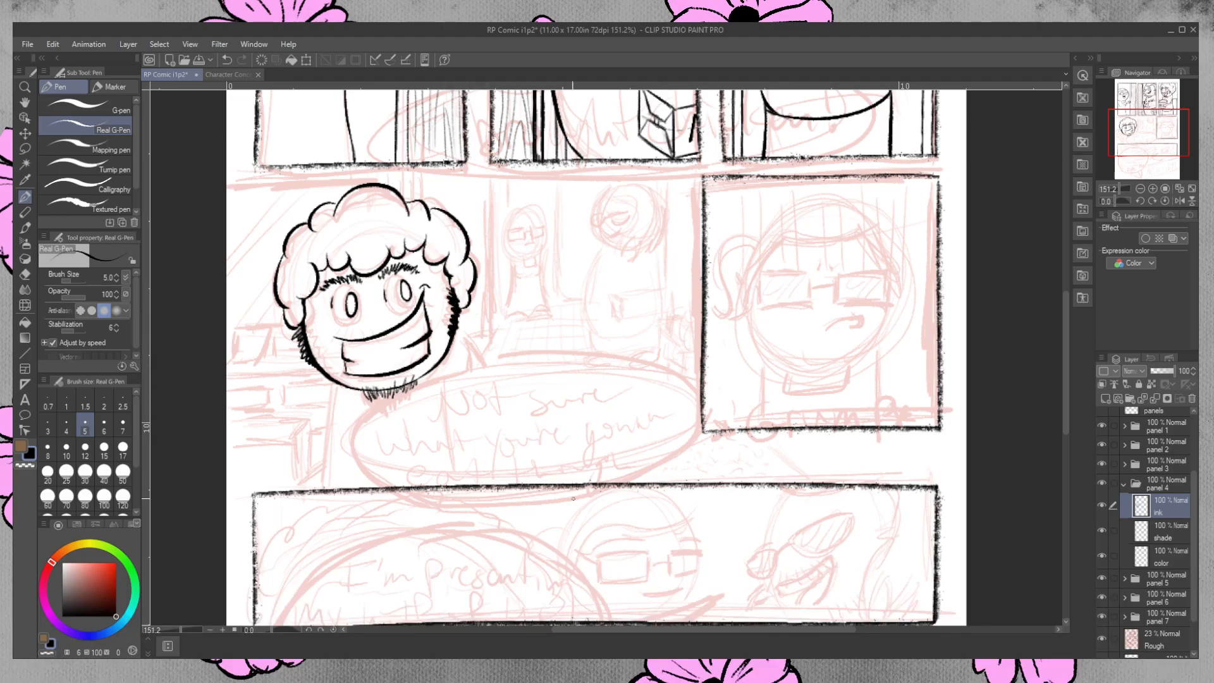
{"action": "key", "text": "ctrl+z"}
{"action": "left_click_drag", "start_coordinate": [446, 288], "coordinate": [452, 331]}
{"action": "left_click_drag", "start_coordinate": [450, 289], "coordinate": [453, 337]}
{"action": "mouse_move", "coordinate": [364, 388]}
{"action": "left_mouse_down"}
{"action": "mouse_move", "coordinate": [368, 399]}
{"action": "mouse_move", "coordinate": [382, 388]}
{"action": "mouse_move", "coordinate": [405, 395]}
{"action": "mouse_move", "coordinate": [423, 373]}
{"action": "left_mouse_up"}
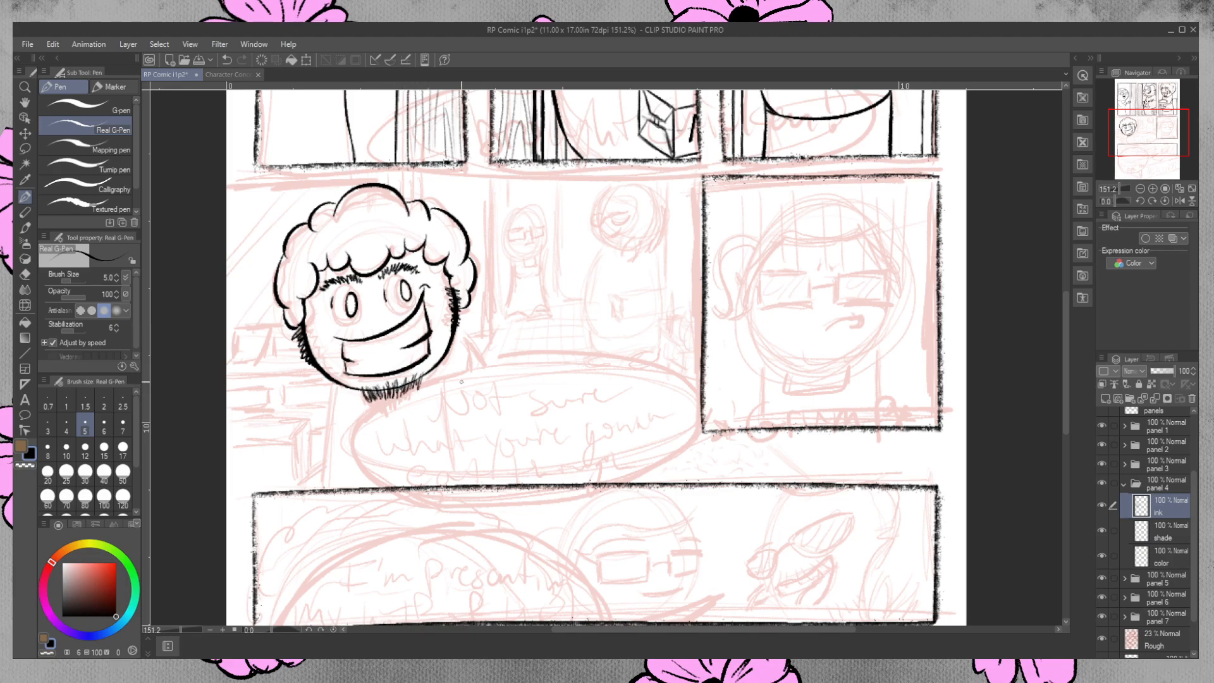
{"action": "left_click_drag", "start_coordinate": [335, 330], "coordinate": [352, 340]}
On panel 3's ink layer, add matching moustache stubble along the curly-haired character's upper lip.
{"action": "left_click_drag", "start_coordinate": [1066, 377], "coordinate": [1066, 305]}
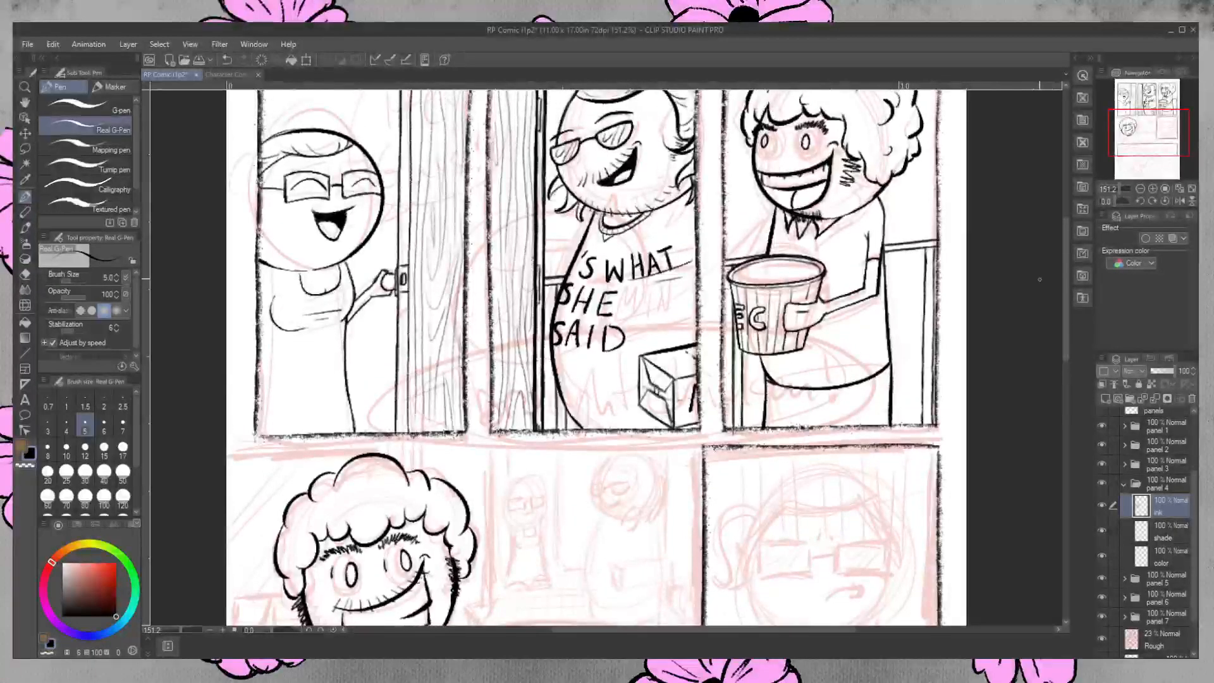
{"action": "left_click", "coordinate": [1124, 464]}
{"action": "left_click", "coordinate": [1160, 487]}
{"action": "left_click_drag", "start_coordinate": [757, 159], "coordinate": [772, 177]}
{"action": "mouse_move", "coordinate": [781, 166]}
{"action": "left_mouse_down"}
{"action": "mouse_move", "coordinate": [783, 179]}
{"action": "mouse_move", "coordinate": [808, 174]}
{"action": "left_mouse_up"}
{"action": "mouse_move", "coordinate": [813, 162]}
{"action": "left_mouse_down"}
{"action": "mouse_move", "coordinate": [814, 173]}
{"action": "mouse_move", "coordinate": [828, 161]}
{"action": "left_mouse_up"}
{"action": "left_click_drag", "start_coordinate": [833, 150], "coordinate": [835, 158]}
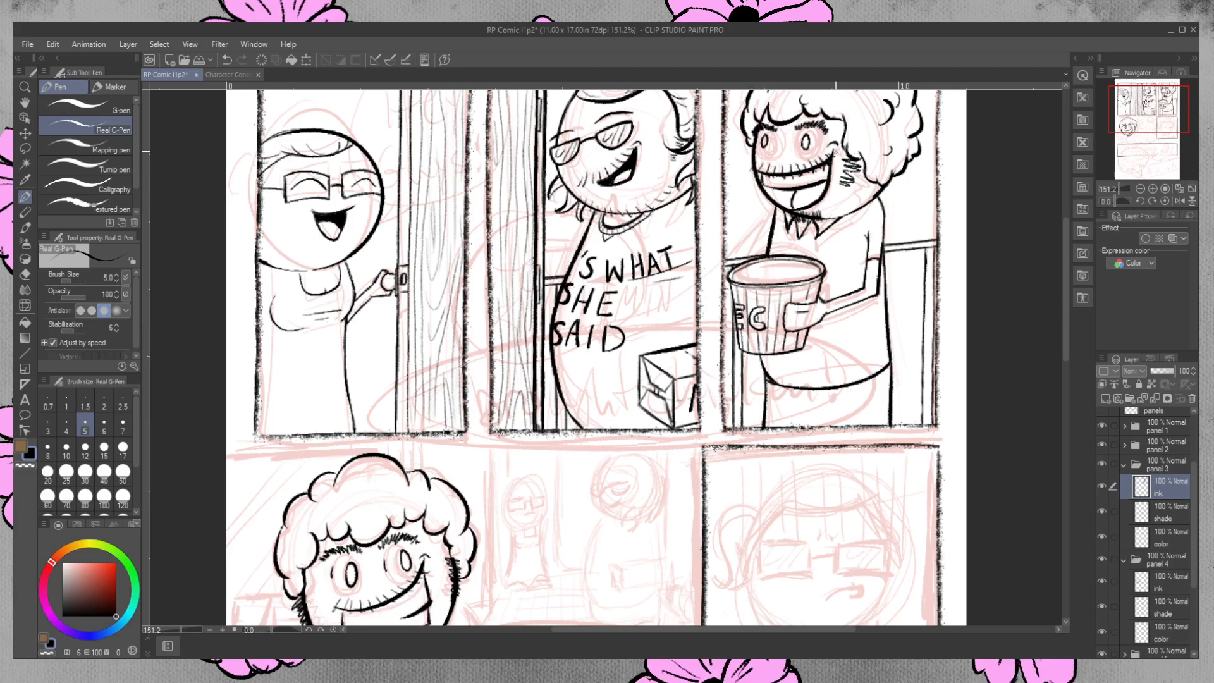
Collapse panel 3, reselect panel 4's ink layer, and ink small inner curls in the character's hair.
{"action": "left_click_drag", "start_coordinate": [1066, 311], "coordinate": [1064, 375]}
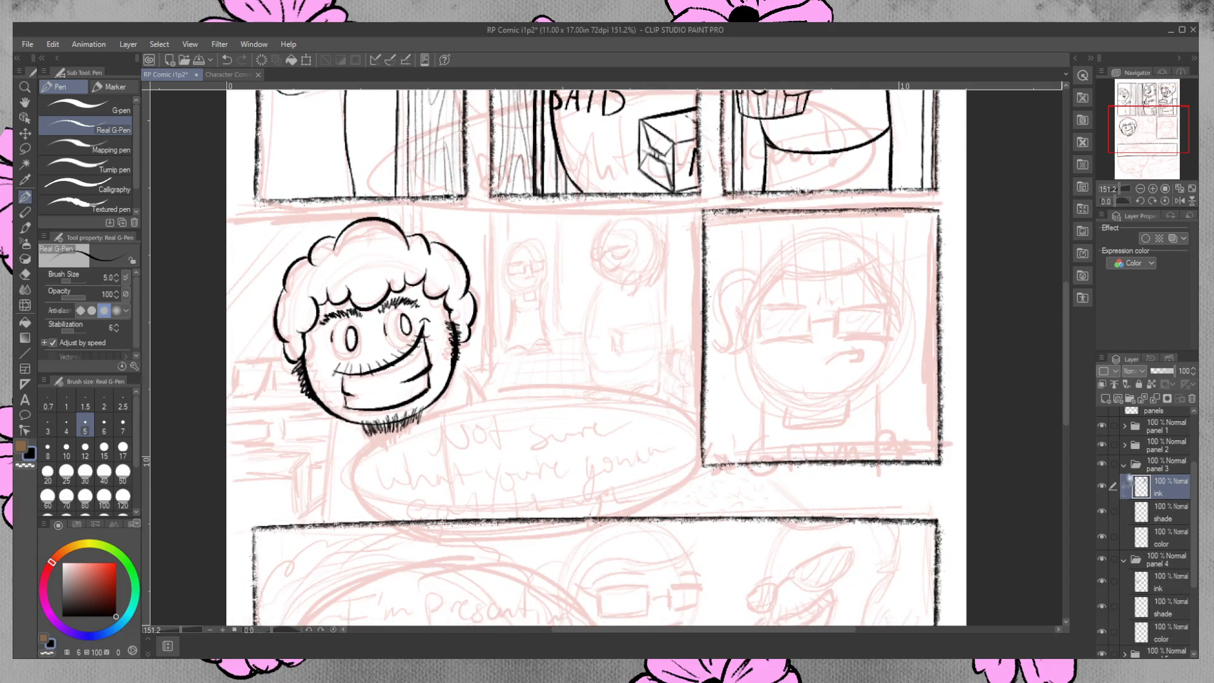
{"action": "left_click", "coordinate": [1123, 464]}
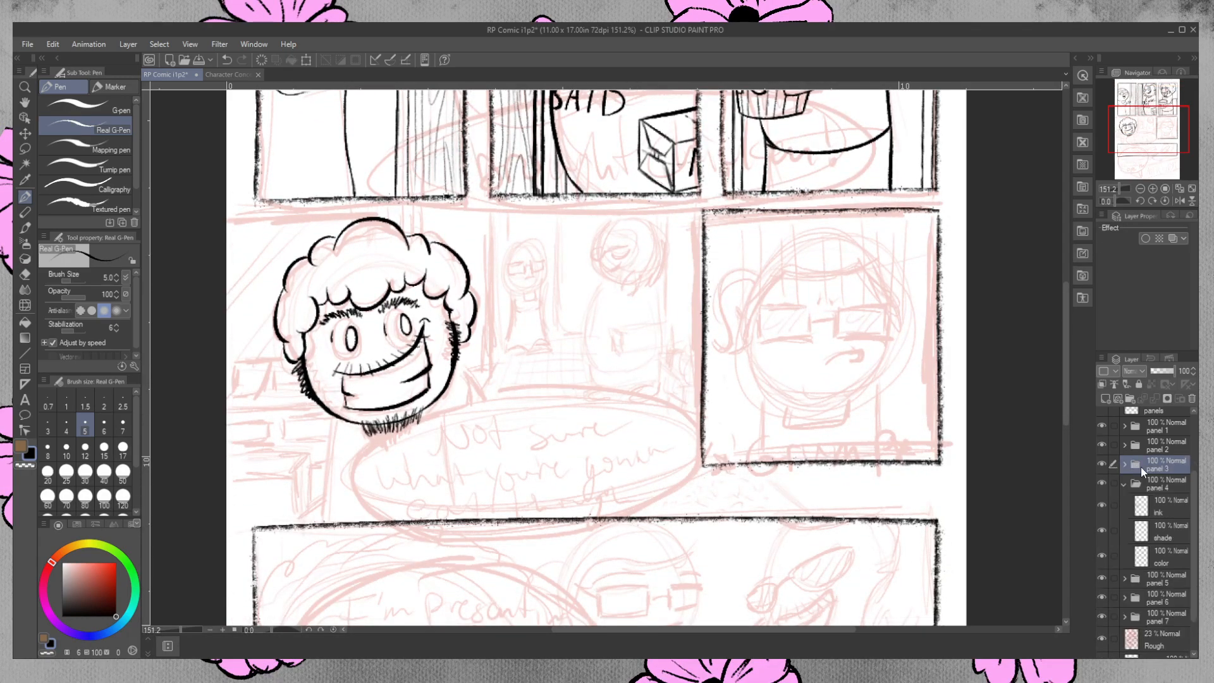
{"action": "left_click", "coordinate": [1167, 507]}
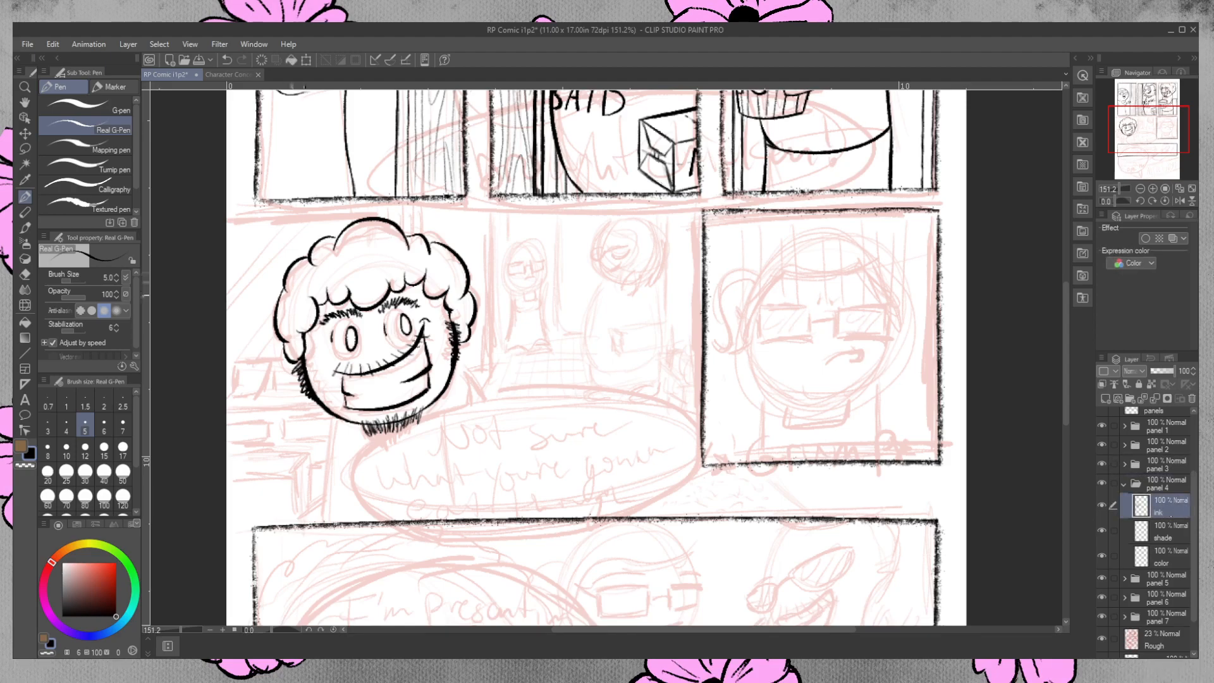
{"action": "mouse_move", "coordinate": [305, 287]}
{"action": "left_mouse_down"}
{"action": "mouse_move", "coordinate": [302, 297]}
{"action": "mouse_move", "coordinate": [347, 257]}
{"action": "mouse_move", "coordinate": [365, 265]}
{"action": "left_mouse_up"}
Ink the two sides of the panel 4 character's body from below the head down to the panel beneath.
{"action": "left_click_drag", "start_coordinate": [335, 416], "coordinate": [320, 515]}
{"action": "key", "text": "ctrl+z"}
{"action": "left_click_drag", "start_coordinate": [334, 416], "coordinate": [312, 523]}
{"action": "left_click_drag", "start_coordinate": [450, 405], "coordinate": [453, 487]}
{"action": "key", "text": "ctrl+z"}
{"action": "left_click_drag", "start_coordinate": [447, 392], "coordinate": [452, 511]}
{"action": "key", "text": "ctrl+z"}
{"action": "left_click_drag", "start_coordinate": [445, 390], "coordinate": [456, 528]}
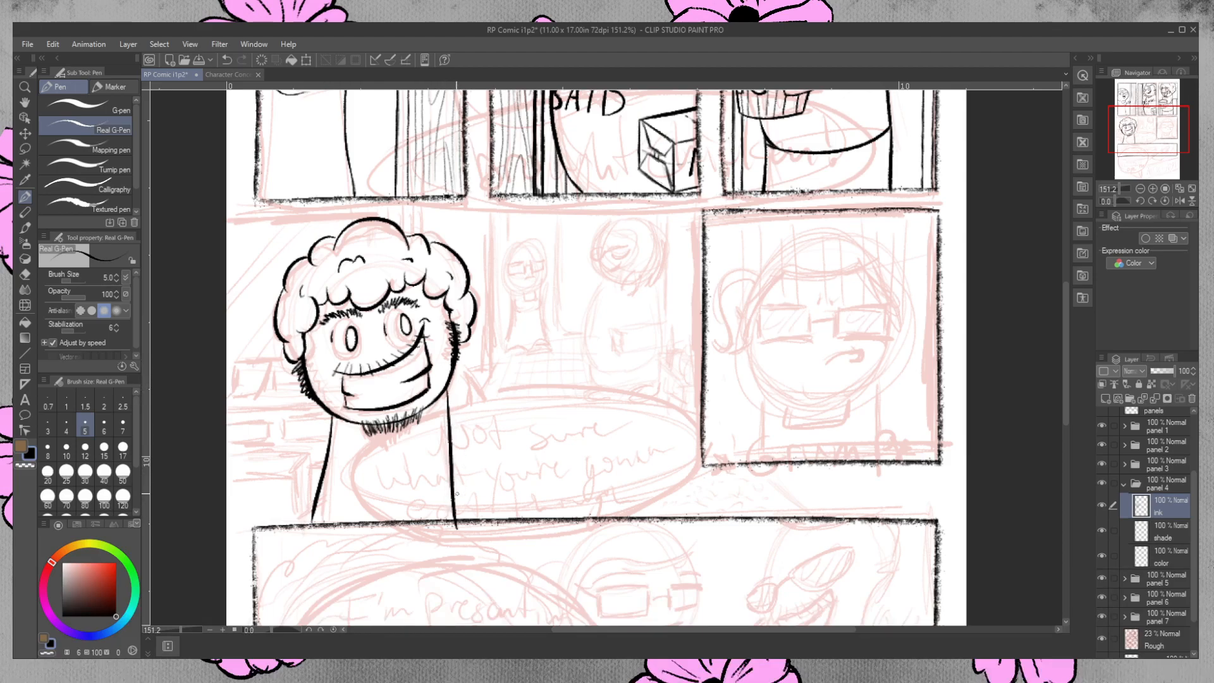
Erase the body line's overshoot past the lower panel's border and hide the Rough layer.
{"action": "key", "text": "e"}
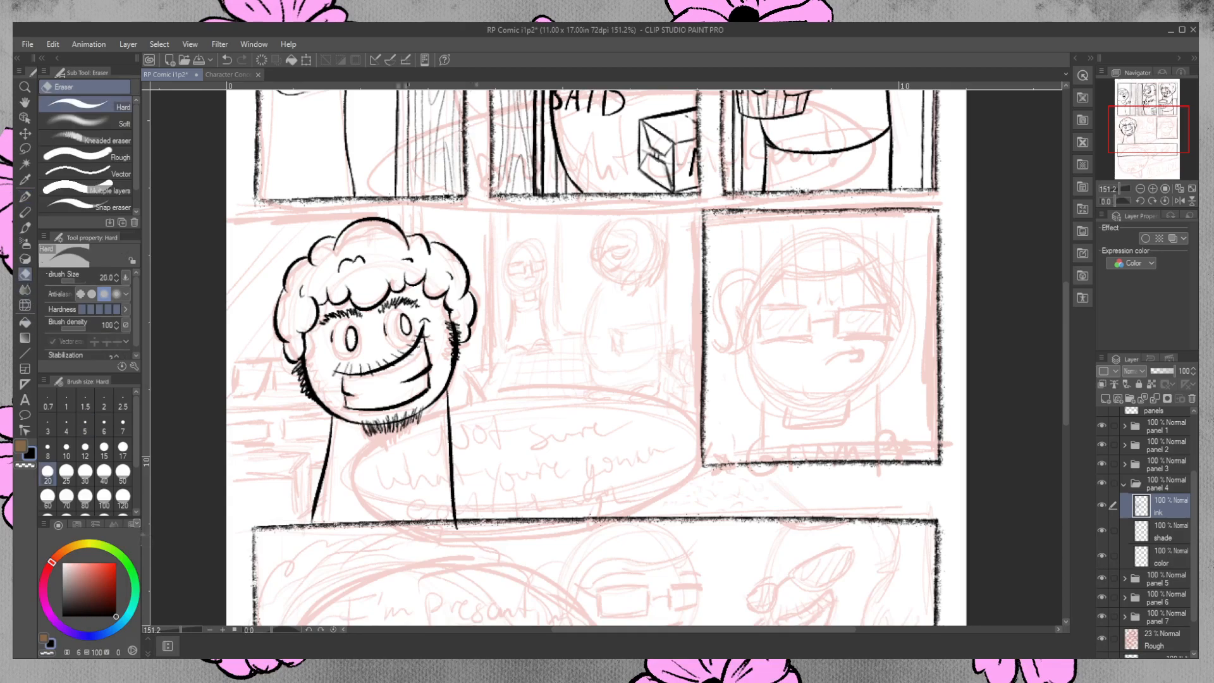
{"action": "left_click_drag", "start_coordinate": [465, 529], "coordinate": [454, 529]}
{"action": "left_click", "coordinate": [1101, 638]}
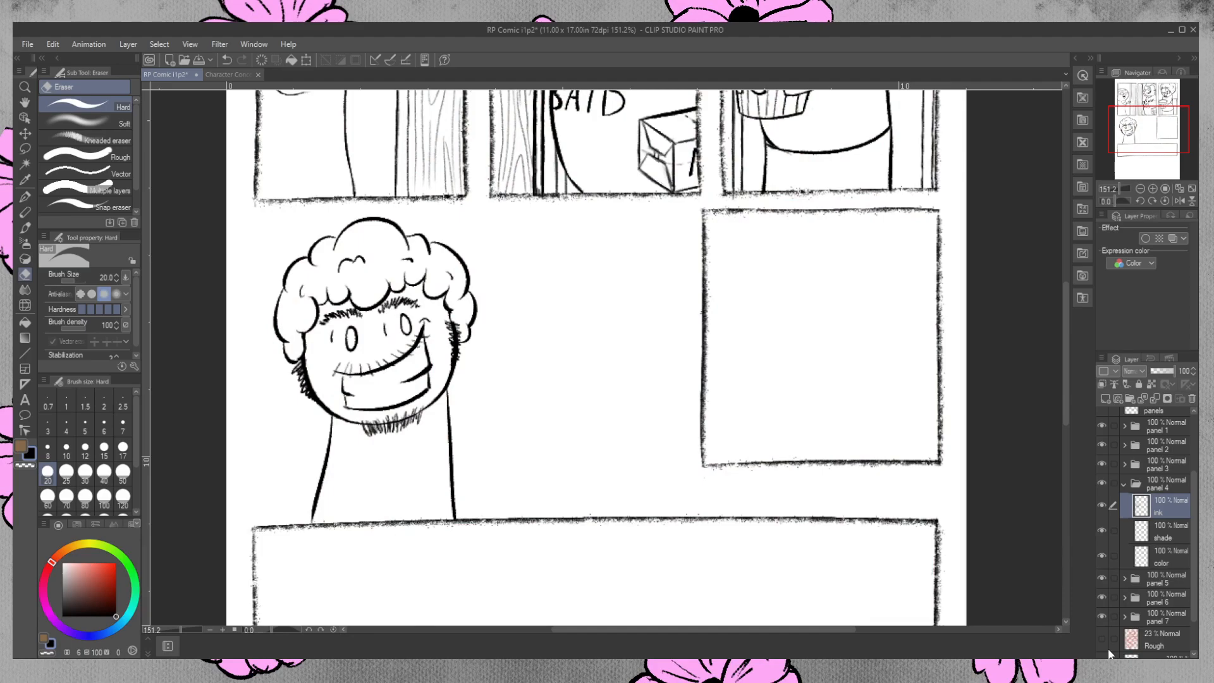
Try to rework the small crease lines beside the panel 4 character's eyes, undoing the changes.
{"action": "left_click", "coordinate": [26, 181]}
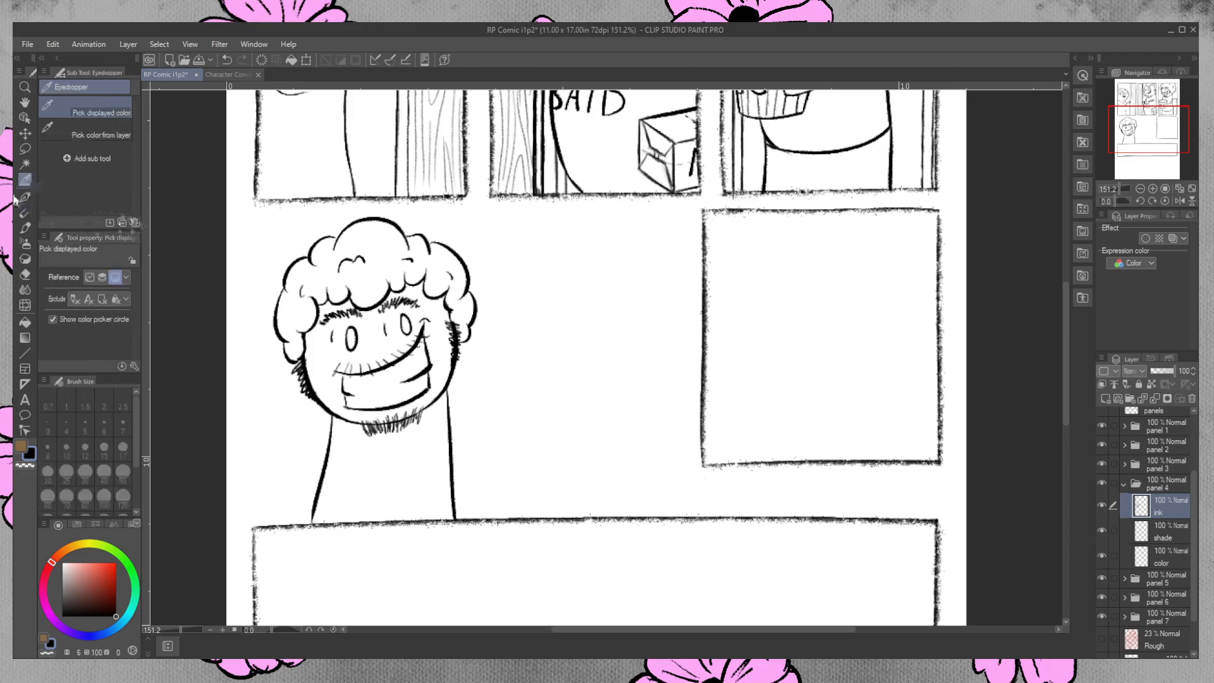
{"action": "left_click", "coordinate": [25, 197]}
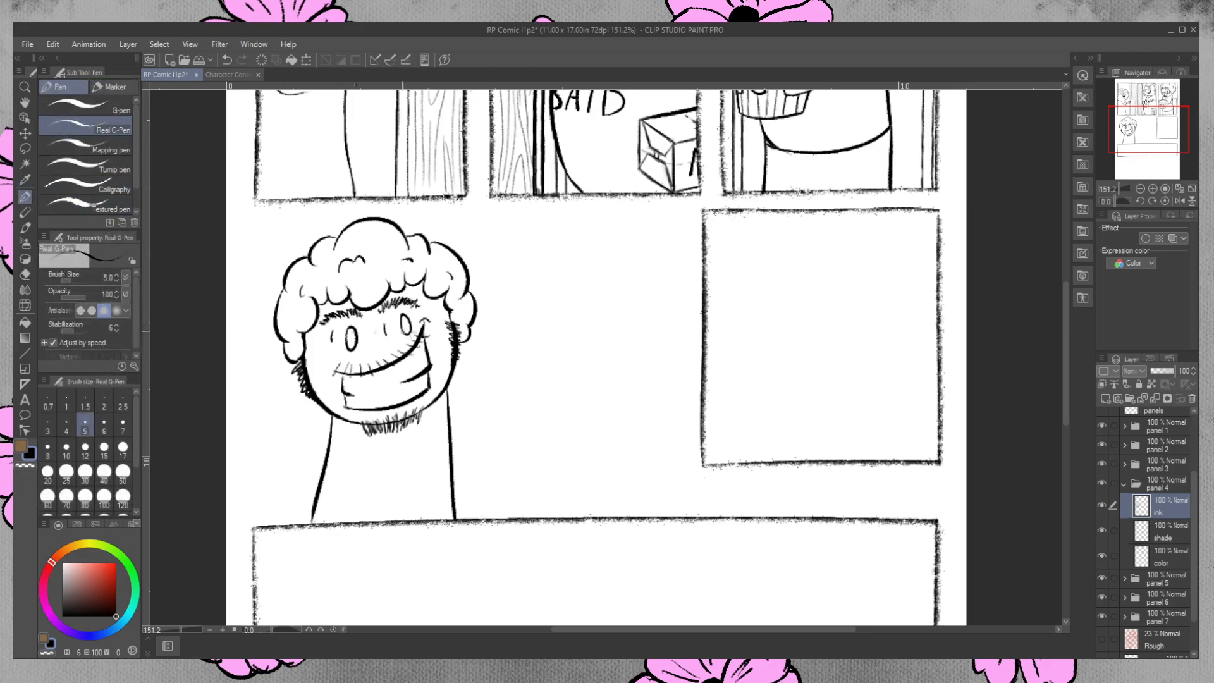
{"action": "mouse_move", "coordinate": [385, 323]}
{"action": "left_mouse_down"}
{"action": "mouse_move", "coordinate": [395, 342]}
{"action": "mouse_move", "coordinate": [385, 319]}
{"action": "mouse_move", "coordinate": [341, 354]}
{"action": "mouse_move", "coordinate": [335, 321]}
{"action": "left_mouse_up"}
{"action": "key", "text": "ctrl+z"}
{"action": "key", "text": "ctrl+z"}
{"action": "left_click", "coordinate": [25, 274]}
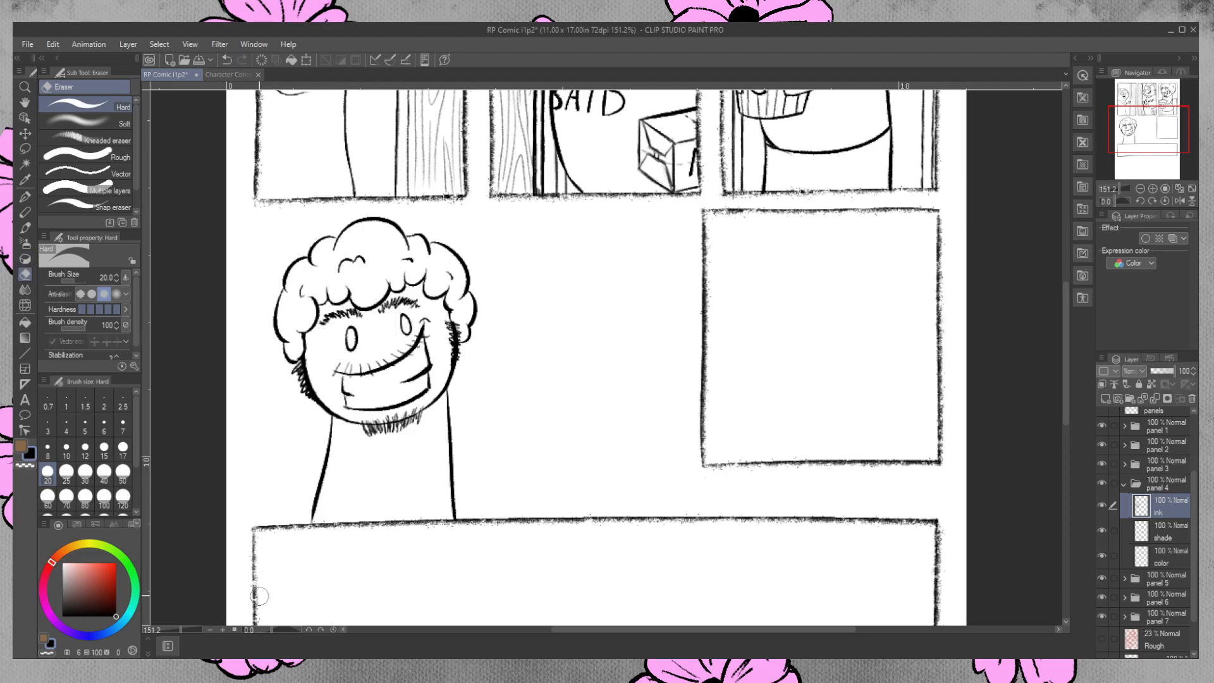
{"action": "key", "text": "ctrl+z"}
{"action": "key", "text": "ctrl+z"}
Erase stray ink at the lower left corner of the panel 4 character's grin and return to the pen.
{"action": "mouse_move", "coordinate": [351, 407]}
{"action": "left_mouse_down"}
{"action": "mouse_move", "coordinate": [357, 395]}
{"action": "mouse_move", "coordinate": [345, 396]}
{"action": "left_mouse_up"}
{"action": "key", "text": "p"}
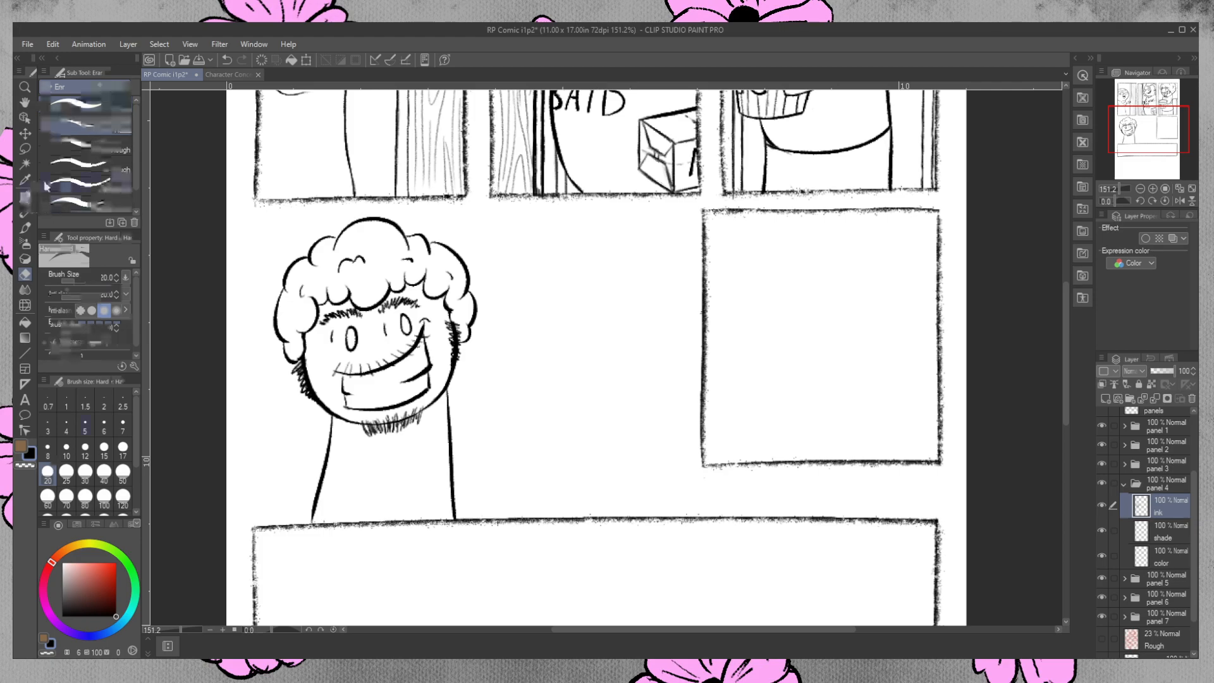
Try further changes to the eye details and the small creases beside the panel 4 character's eyes.
{"action": "mouse_move", "coordinate": [383, 318]}
{"action": "left_mouse_down"}
{"action": "mouse_move", "coordinate": [395, 329]}
{"action": "mouse_move", "coordinate": [391, 313]}
{"action": "mouse_move", "coordinate": [332, 344]}
{"action": "mouse_move", "coordinate": [336, 324]}
{"action": "mouse_move", "coordinate": [320, 357]}
{"action": "mouse_move", "coordinate": [325, 349]}
{"action": "left_mouse_up"}
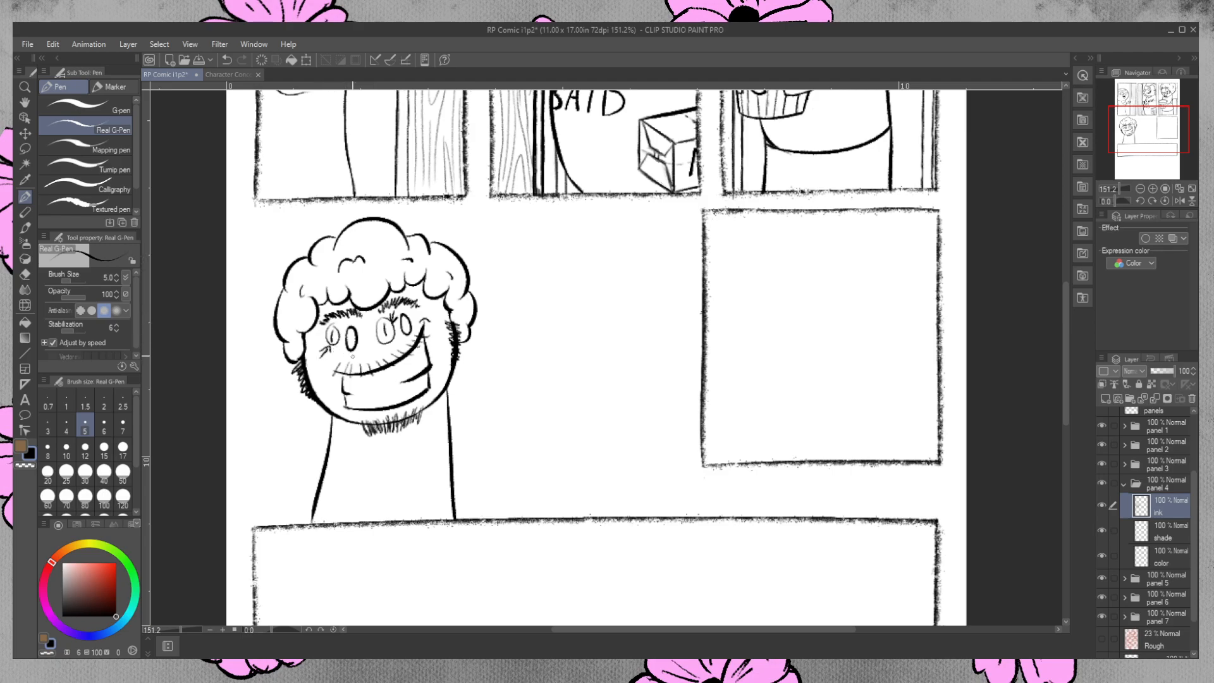
{"action": "key", "text": "ctrl+z"}
{"action": "key", "text": "ctrl+z"}
{"action": "key", "text": "ctrl+z"}
{"action": "key", "text": "ctrl+z"}
{"action": "key", "text": "ctrl+z"}
{"action": "key", "text": "ctrl+z"}
{"action": "key", "text": "ctrl+z"}
{"action": "key", "text": "ctrl+z"}
{"action": "left_click", "coordinate": [32, 269]}
{"action": "left_click_drag", "start_coordinate": [383, 324], "coordinate": [383, 339]}
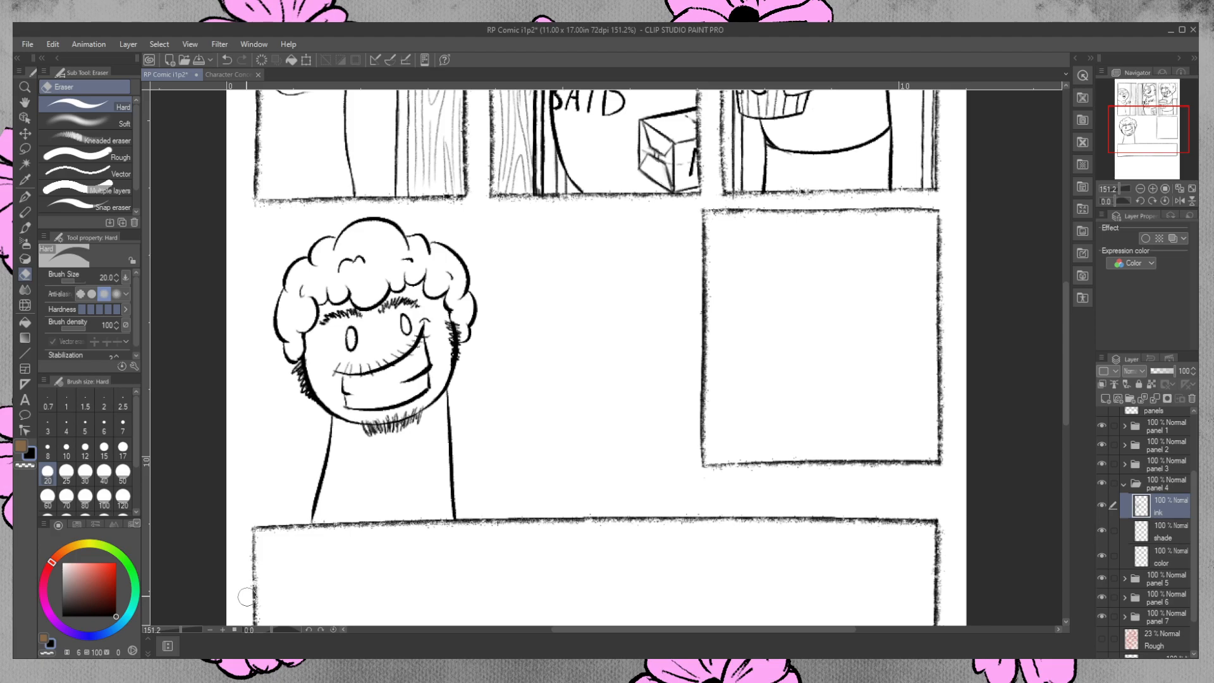
{"action": "key", "text": "ctrl+z"}
{"action": "left_click", "coordinate": [26, 196]}
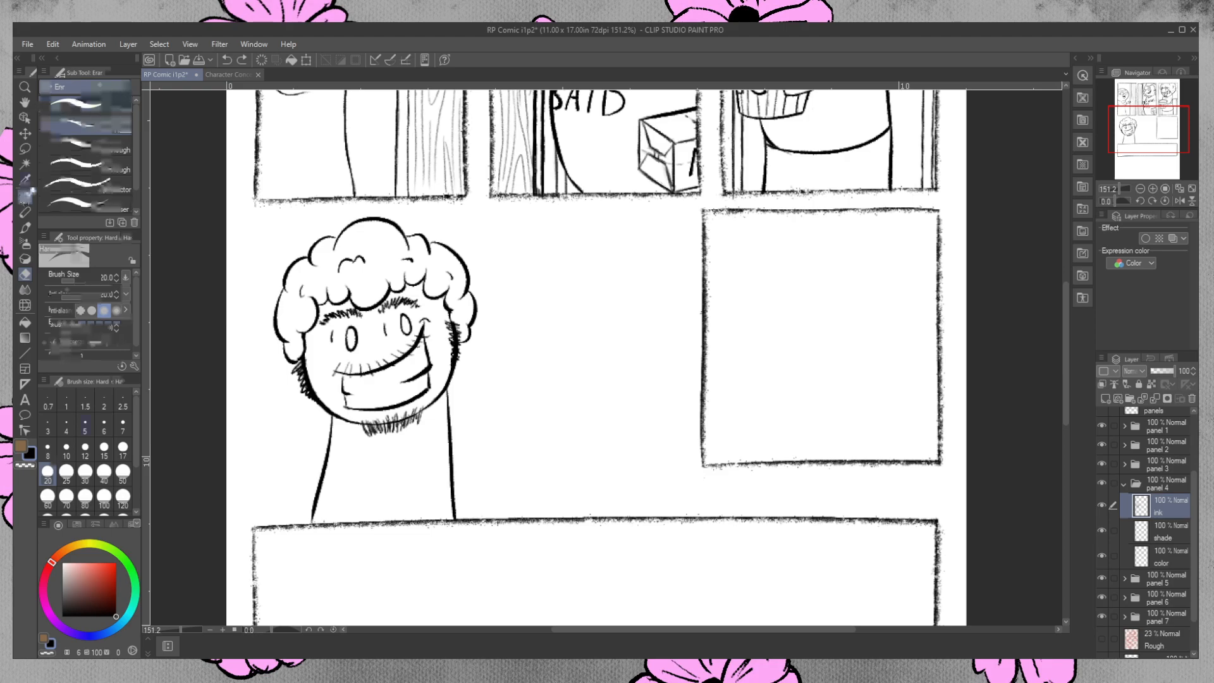
Extend the body's side line to the lower panel border and ink pointed beard tufts and short crease marks on the body.
{"action": "left_click_drag", "start_coordinate": [314, 506], "coordinate": [309, 526]}
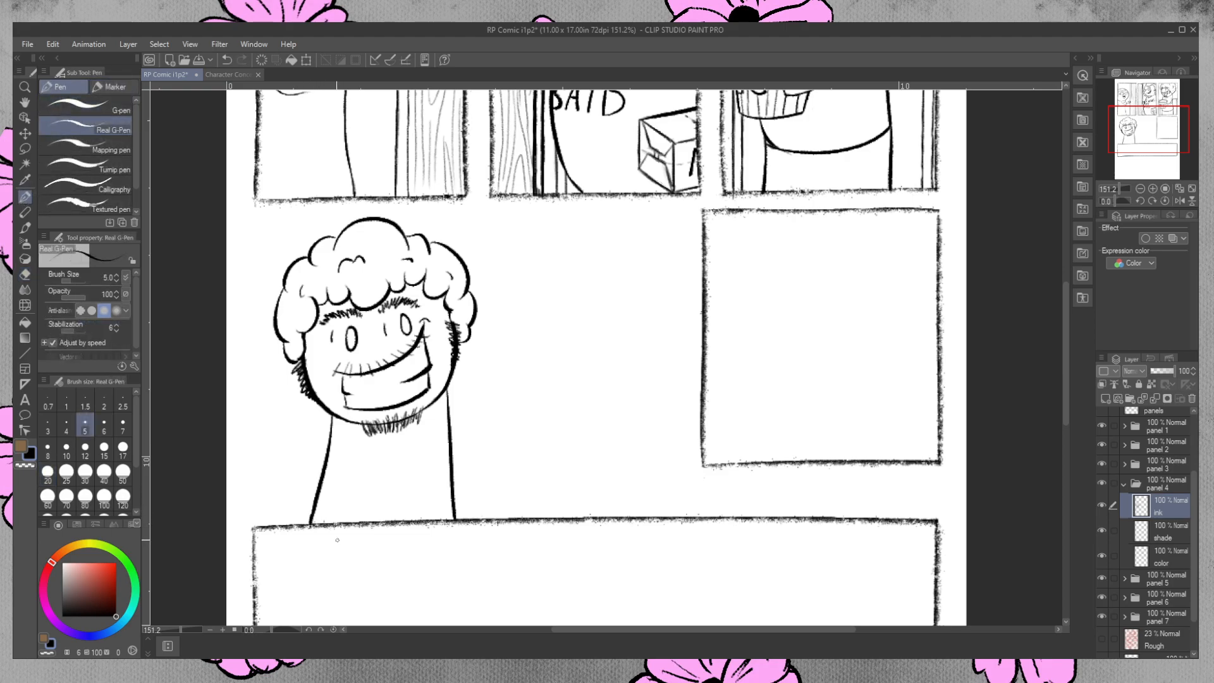
{"action": "mouse_move", "coordinate": [377, 432]}
{"action": "left_mouse_down"}
{"action": "mouse_move", "coordinate": [386, 452]}
{"action": "mouse_move", "coordinate": [414, 436]}
{"action": "mouse_move", "coordinate": [388, 419]}
{"action": "mouse_move", "coordinate": [368, 443]}
{"action": "left_mouse_up"}
{"action": "left_click_drag", "start_coordinate": [410, 469], "coordinate": [427, 456]}
{"action": "left_click_drag", "start_coordinate": [337, 465], "coordinate": [330, 472]}
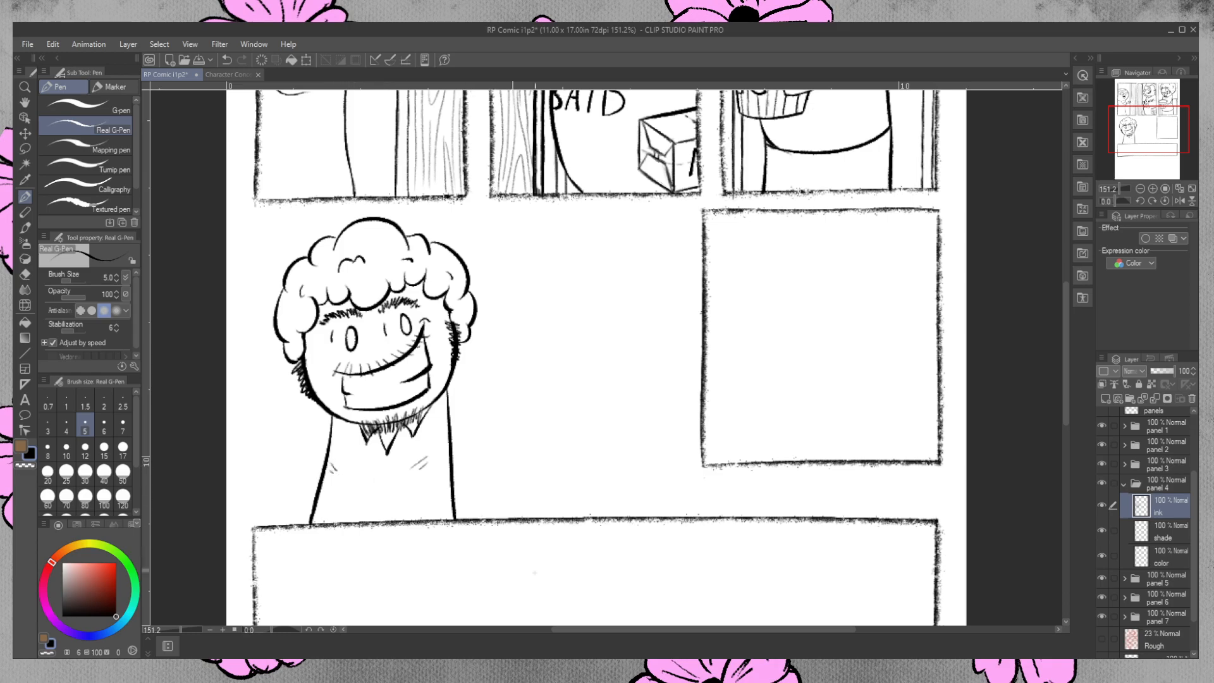
Rework the short crease marks on the panel 4 character's body, removing the ones near its left side line.
{"action": "key", "text": "ctrl+z"}
{"action": "key", "text": "ctrl+z"}
{"action": "mouse_move", "coordinate": [406, 466]}
{"action": "left_mouse_down"}
{"action": "mouse_move", "coordinate": [431, 452]}
{"action": "mouse_move", "coordinate": [426, 466]}
{"action": "left_mouse_up"}
{"action": "key", "text": "ctrl+z"}
{"action": "left_click_drag", "start_coordinate": [319, 483], "coordinate": [342, 464]}
Try to ink a diagonal arm line from the character's chest down to the lower left end of the body.
{"action": "key", "text": "ctrl+z"}
{"action": "key", "text": "ctrl+z"}
{"action": "key", "text": "ctrl+z"}
{"action": "left_click_drag", "start_coordinate": [360, 471], "coordinate": [309, 520]}
{"action": "key", "text": "ctrl+z"}
{"action": "key", "text": "ctrl+z"}
{"action": "left_click_drag", "start_coordinate": [348, 472], "coordinate": [309, 522]}
{"action": "key", "text": "ctrl+z"}
{"action": "left_click_drag", "start_coordinate": [348, 472], "coordinate": [310, 519]}
{"action": "key", "text": "ctrl+z"}
{"action": "left_click_drag", "start_coordinate": [347, 472], "coordinate": [311, 519]}
{"action": "key", "text": "ctrl+z"}
Show the Rough layer and ink the horizontal line from the page's left edge to the top of the character's hair.
{"action": "left_click_drag", "start_coordinate": [1066, 309], "coordinate": [1065, 329]}
{"action": "left_click", "coordinate": [1101, 639]}
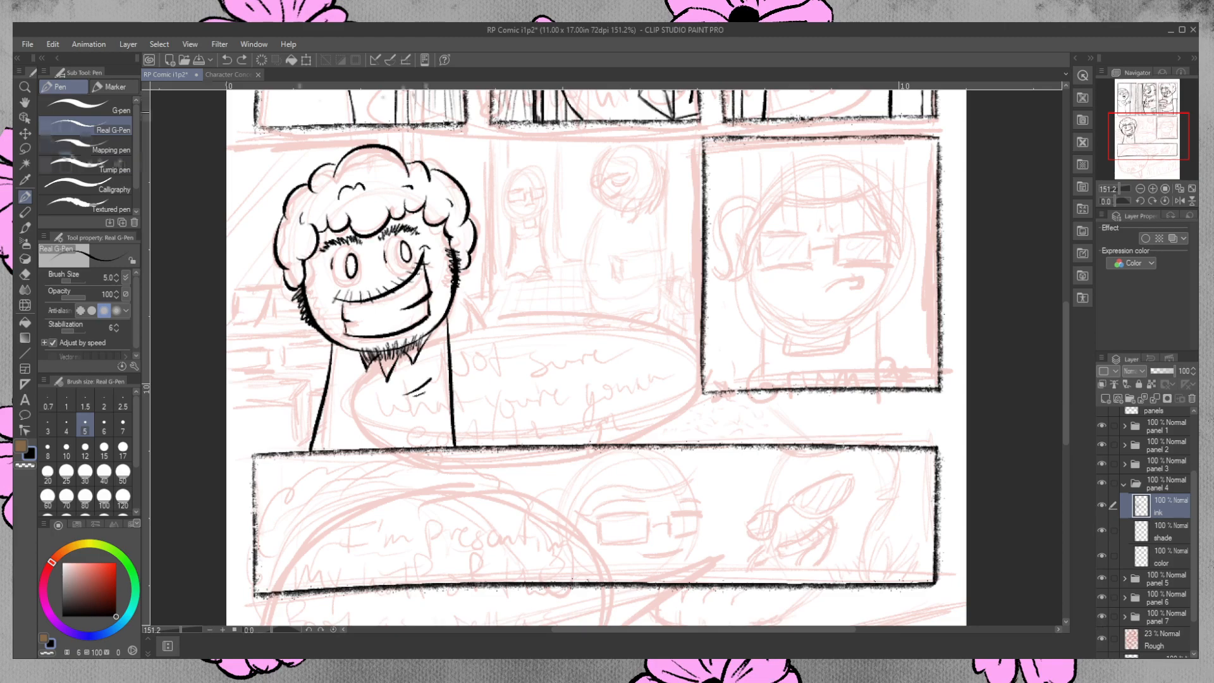
{"action": "left_click_drag", "start_coordinate": [375, 137], "coordinate": [376, 144]}
{"action": "left_click_drag", "start_coordinate": [229, 142], "coordinate": [373, 136]}
{"action": "key", "text": "ctrl+z"}
{"action": "left_click_drag", "start_coordinate": [232, 145], "coordinate": [372, 140]}
{"action": "key", "text": "ctrl+z"}
{"action": "mouse_move", "coordinate": [229, 142]}
{"action": "left_mouse_down"}
{"action": "mouse_move", "coordinate": [384, 134]}
{"action": "mouse_move", "coordinate": [342, 139]}
{"action": "mouse_move", "coordinate": [370, 137]}
{"action": "left_mouse_up"}
{"action": "key", "text": "ctrl+z"}
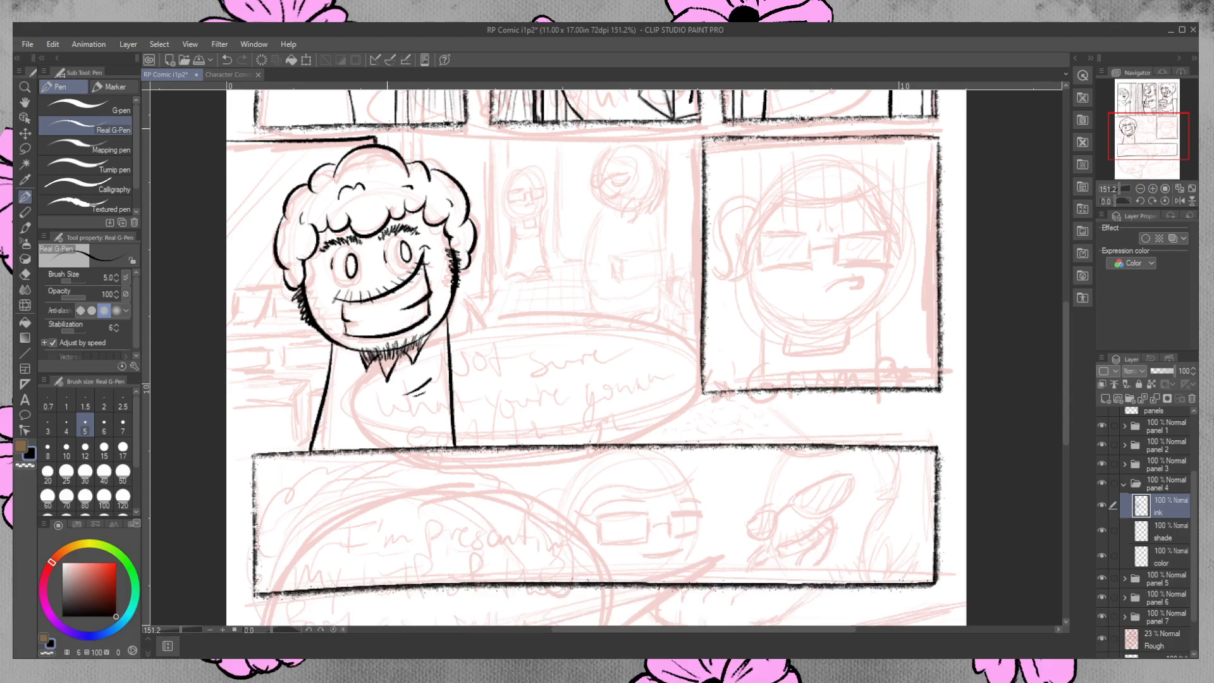
Ink the background shelf left of the character's head, with its top edge, brackets and lower edge.
{"action": "mouse_move", "coordinate": [226, 289]}
{"action": "left_mouse_down"}
{"action": "mouse_move", "coordinate": [290, 289]}
{"action": "mouse_move", "coordinate": [256, 324]}
{"action": "mouse_move", "coordinate": [277, 314]}
{"action": "left_mouse_up"}
{"action": "mouse_move", "coordinate": [236, 292]}
{"action": "left_mouse_down"}
{"action": "mouse_move", "coordinate": [235, 328]}
{"action": "mouse_move", "coordinate": [229, 306]}
{"action": "left_mouse_up"}
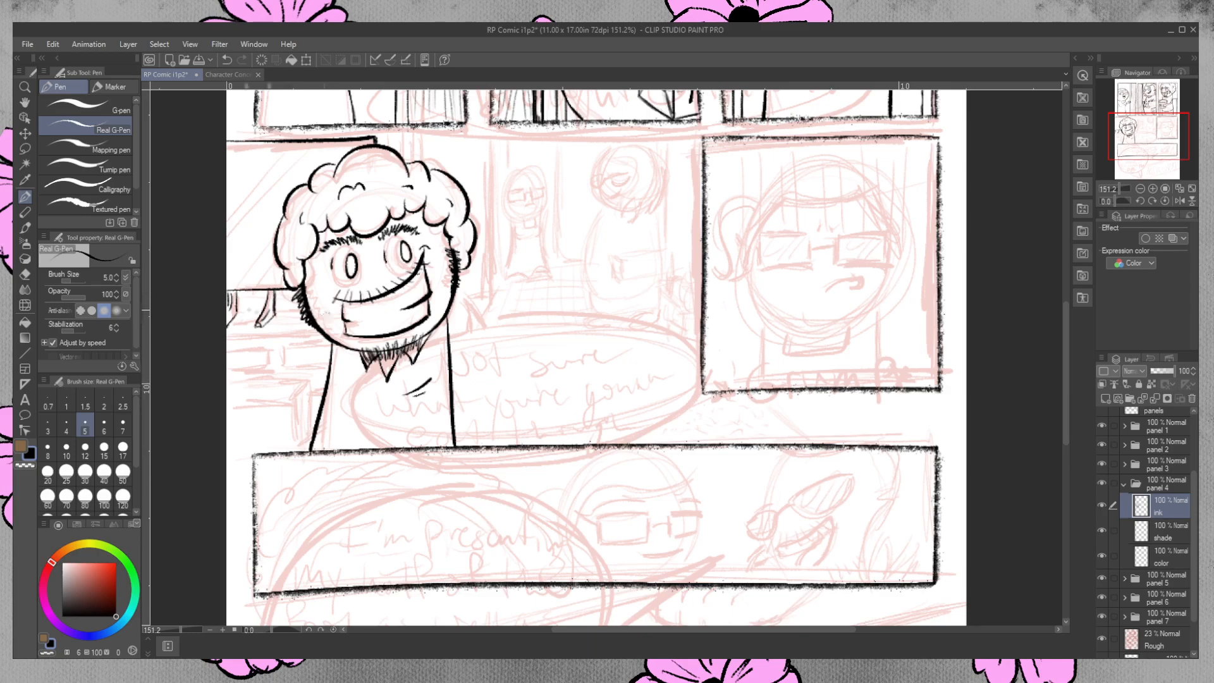
{"action": "left_click_drag", "start_coordinate": [239, 306], "coordinate": [315, 310]}
{"action": "key", "text": "ctrl+z"}
{"action": "key", "text": "ctrl+z"}
{"action": "key", "text": "ctrl+z"}
{"action": "left_click_drag", "start_coordinate": [241, 307], "coordinate": [316, 303]}
{"action": "key", "text": "ctrl+z"}
{"action": "mouse_move", "coordinate": [235, 306]}
{"action": "left_mouse_down"}
{"action": "mouse_move", "coordinate": [361, 301]}
{"action": "mouse_move", "coordinate": [260, 304]}
{"action": "mouse_move", "coordinate": [309, 302]}
{"action": "left_mouse_up"}
{"action": "key", "text": "ctrl+z"}
{"action": "key", "text": "ctrl+z"}
{"action": "left_click_drag", "start_coordinate": [235, 306], "coordinate": [309, 302]}
Erase the stray ink where the shelf's lower edge meets the bracket and return to the pen.
{"action": "left_click", "coordinate": [26, 274]}
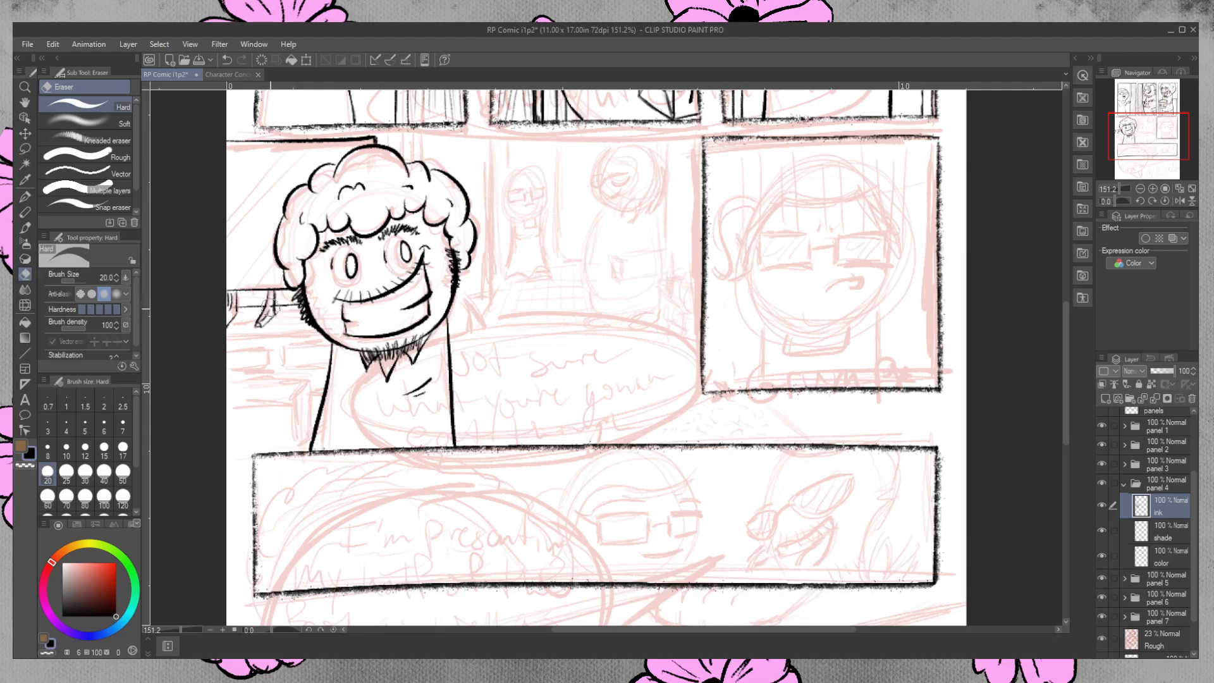
{"action": "left_click_drag", "start_coordinate": [273, 308], "coordinate": [274, 300]}
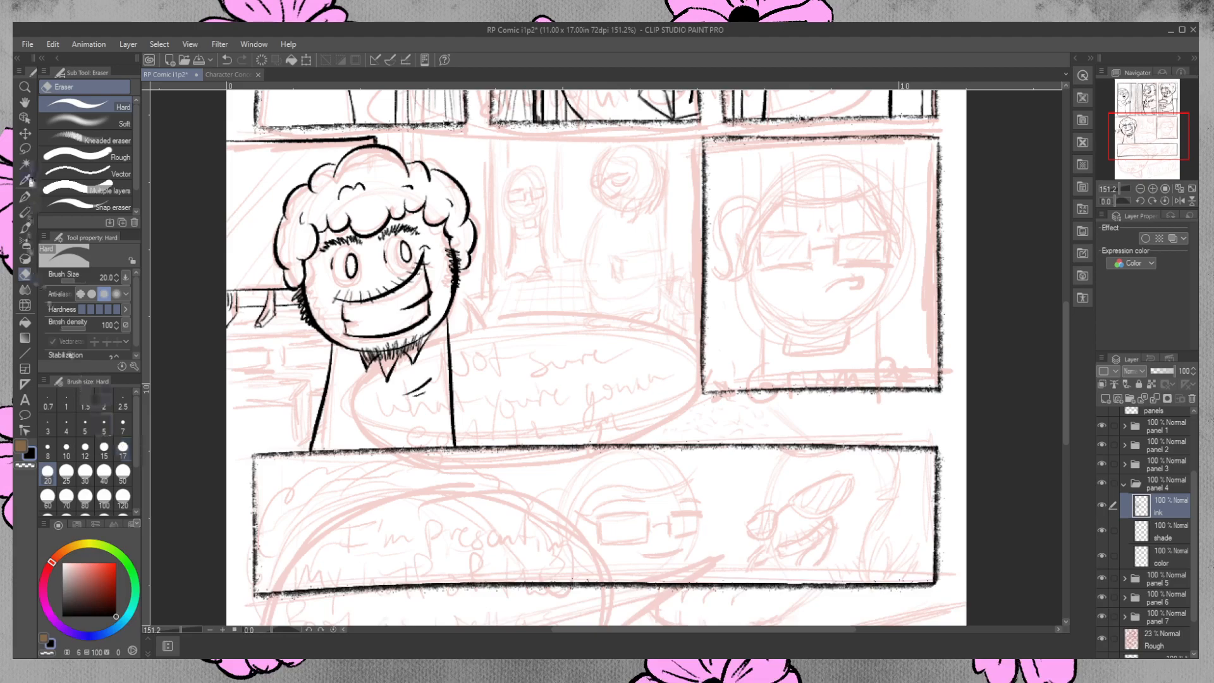
{"action": "left_click", "coordinate": [24, 197]}
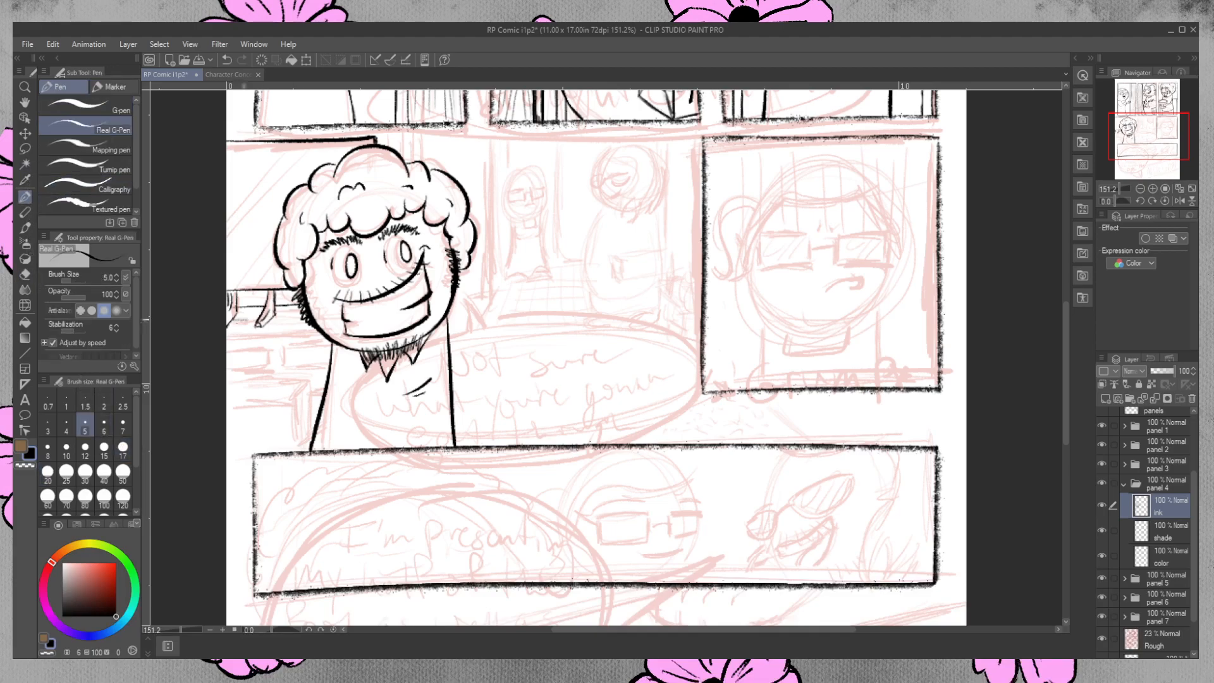
Ink a horizontal line beneath the shelf, from the page's left edge to the character's jaw.
{"action": "mouse_move", "coordinate": [261, 325]}
{"action": "left_mouse_down"}
{"action": "mouse_move", "coordinate": [227, 327]}
{"action": "mouse_move", "coordinate": [264, 325]}
{"action": "left_mouse_up"}
{"action": "key", "text": "ctrl+z"}
{"action": "key", "text": "ctrl+z"}
{"action": "key", "text": "ctrl+z"}
{"action": "key", "text": "ctrl+z"}
{"action": "left_click_drag", "start_coordinate": [227, 337], "coordinate": [317, 333]}
{"action": "key", "text": "ctrl+z"}
{"action": "left_click_drag", "start_coordinate": [226, 336], "coordinate": [319, 332]}
{"action": "key", "text": "ctrl+z"}
{"action": "left_click_drag", "start_coordinate": [226, 337], "coordinate": [331, 331]}
{"action": "key", "text": "ctrl+z"}
{"action": "key", "text": "ctrl+z"}
{"action": "left_click_drag", "start_coordinate": [223, 334], "coordinate": [328, 333]}
{"action": "key", "text": "ctrl+z"}
{"action": "left_click", "coordinate": [1162, 640]}
{"action": "left_click", "coordinate": [1164, 506]}
{"action": "key", "text": "ctrl+z"}
{"action": "key", "text": "ctrl+z"}
{"action": "left_click_drag", "start_coordinate": [228, 336], "coordinate": [341, 329]}
Erase the new line's overshoot inside the character's jaw and return to the pen.
{"action": "left_click", "coordinate": [25, 273]}
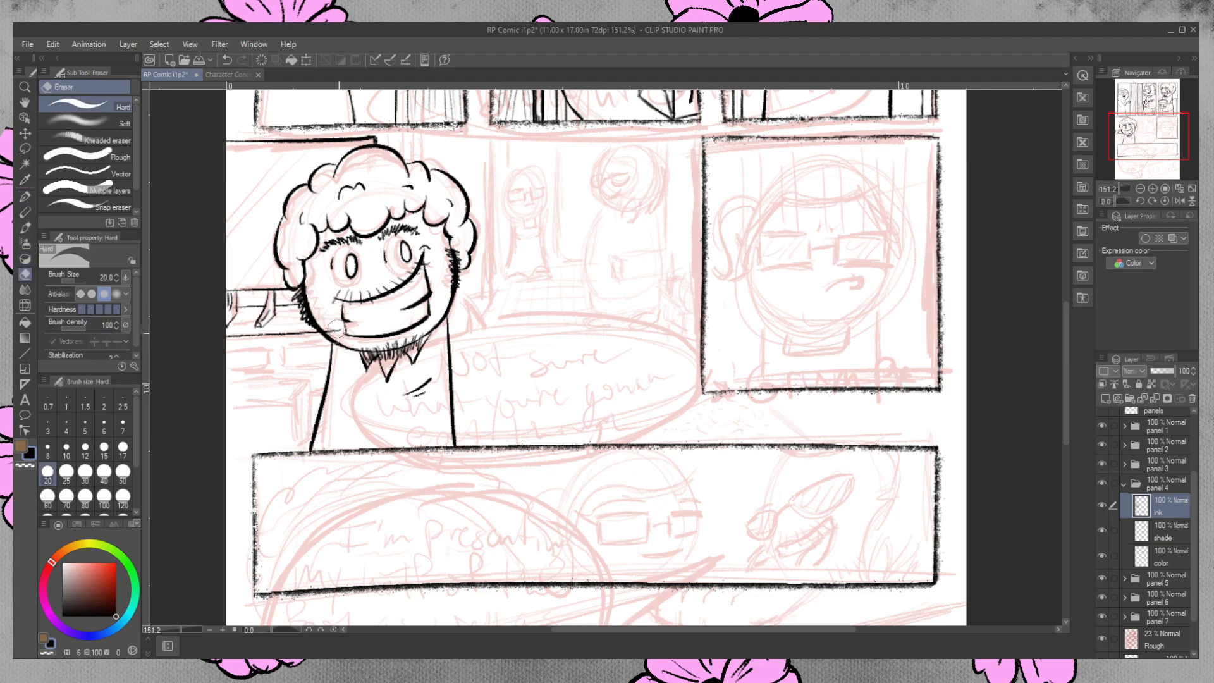
{"action": "left_click_drag", "start_coordinate": [335, 325], "coordinate": [328, 329]}
{"action": "key", "text": "ctrl+z"}
{"action": "left_click_drag", "start_coordinate": [327, 328], "coordinate": [346, 328]}
{"action": "left_click", "coordinate": [25, 196]}
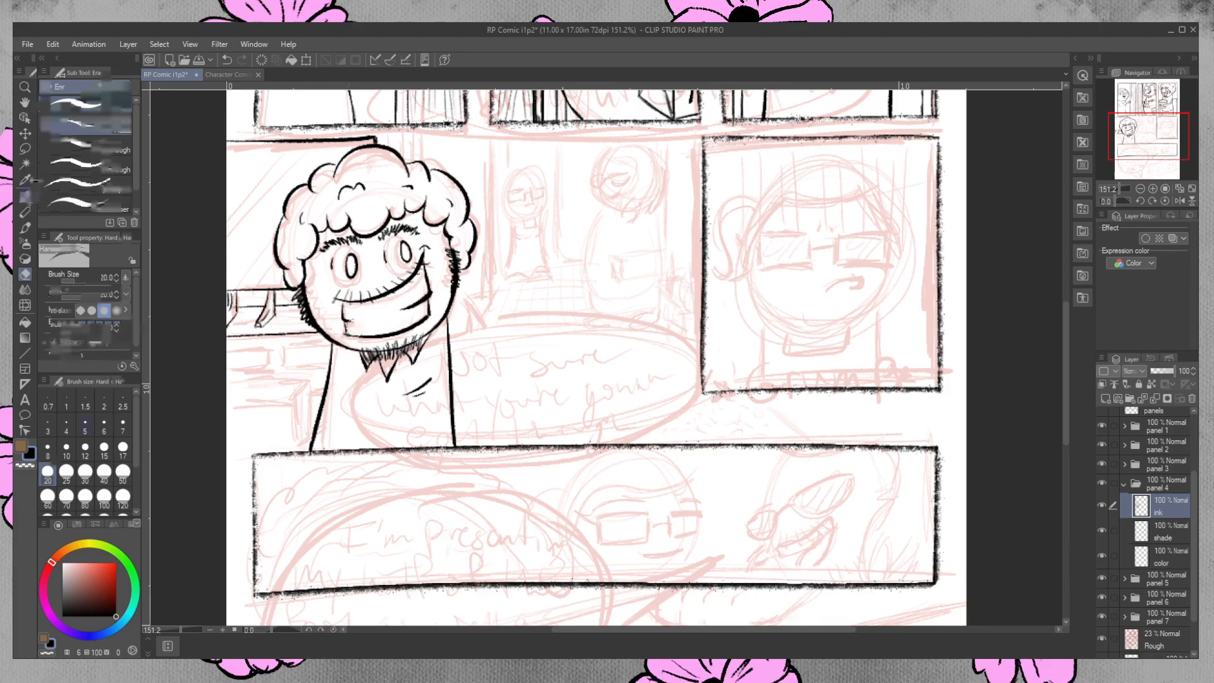
Ink two small rectangular openings under the horizontal line and erase the stray ink at the left one's lower corner.
{"action": "left_click", "coordinate": [85, 126]}
{"action": "mouse_move", "coordinate": [286, 344]}
{"action": "left_mouse_down"}
{"action": "mouse_move", "coordinate": [286, 368]}
{"action": "mouse_move", "coordinate": [325, 366]}
{"action": "mouse_move", "coordinate": [329, 344]}
{"action": "left_mouse_up"}
{"action": "mouse_move", "coordinate": [228, 347]}
{"action": "left_mouse_down"}
{"action": "mouse_move", "coordinate": [274, 347]}
{"action": "mouse_move", "coordinate": [271, 368]}
{"action": "left_mouse_up"}
{"action": "key", "text": "ctrl+z"}
{"action": "key", "text": "ctrl+z"}
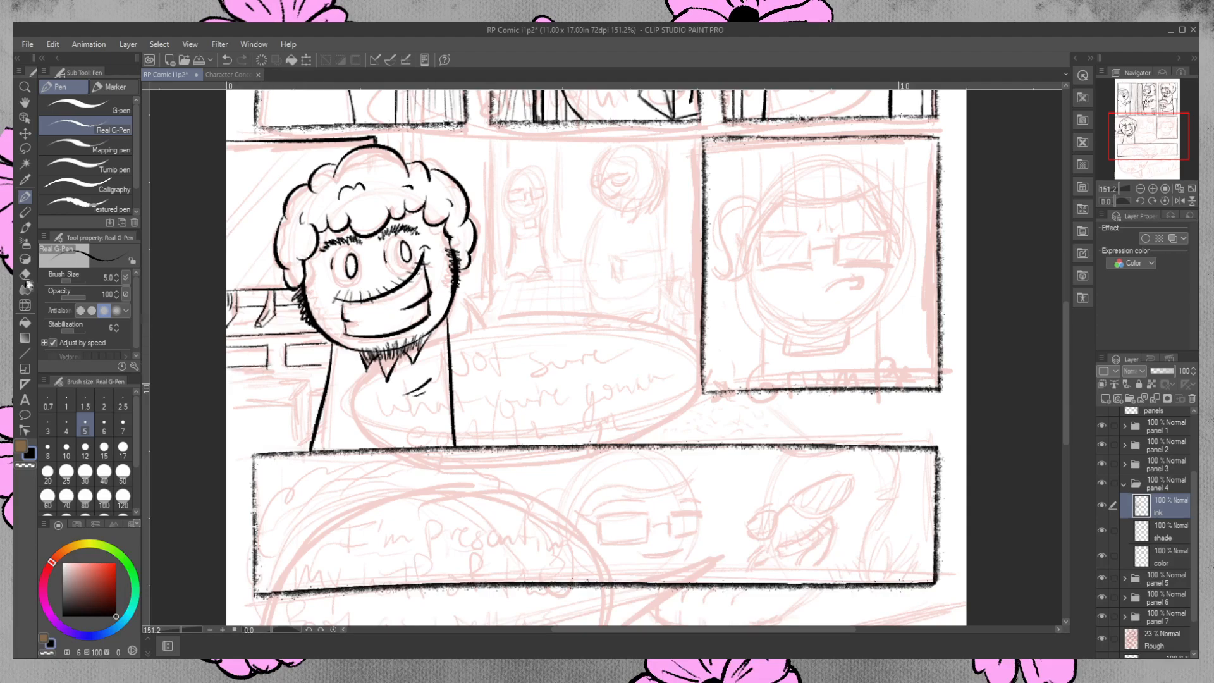
{"action": "key", "text": "e"}
{"action": "left_click_drag", "start_coordinate": [274, 372], "coordinate": [269, 371]}
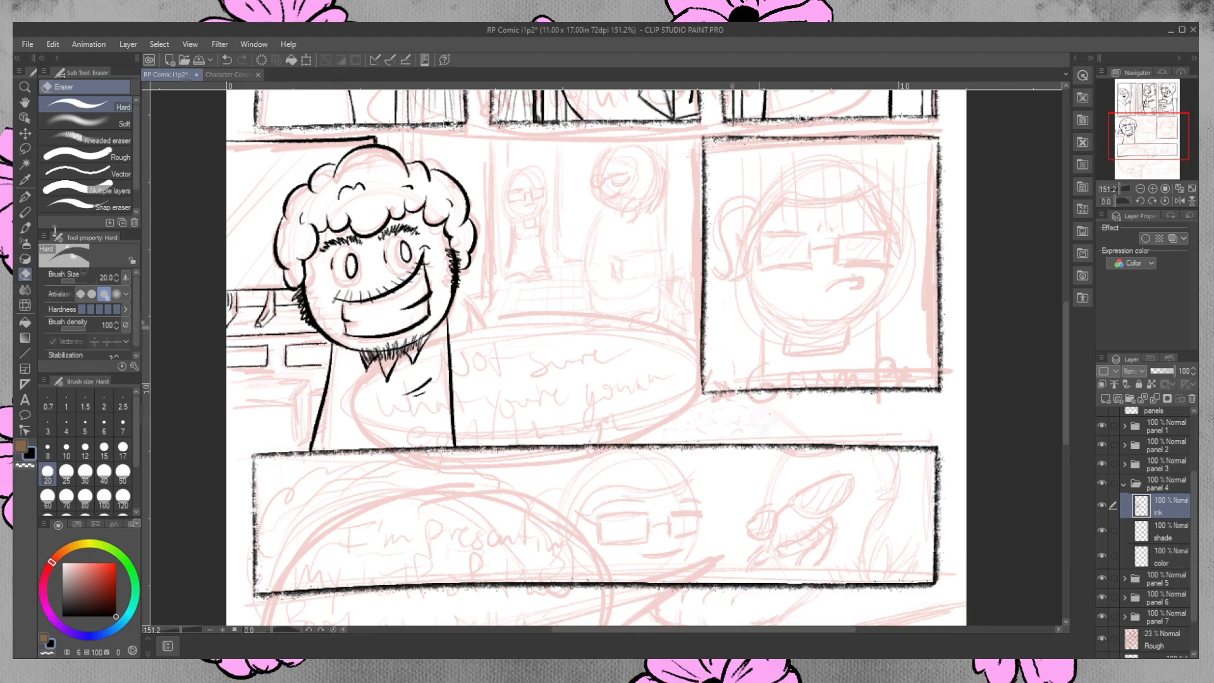
{"action": "left_click", "coordinate": [25, 197]}
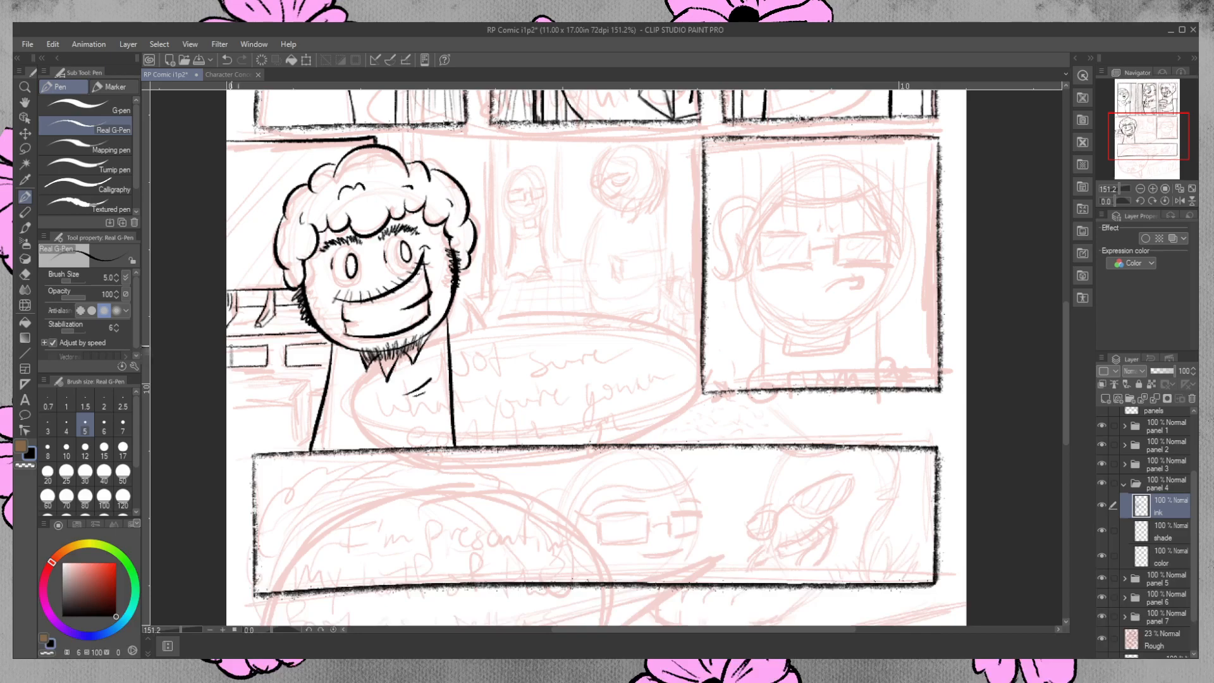
Ink the vertical dividers and small detail lines inside the two rectangular openings left of the character's body.
{"action": "mouse_move", "coordinate": [249, 347]}
{"action": "left_mouse_down"}
{"action": "mouse_move", "coordinate": [248, 365]}
{"action": "mouse_move", "coordinate": [324, 351]}
{"action": "left_mouse_up"}
{"action": "mouse_move", "coordinate": [290, 362]}
{"action": "left_mouse_down"}
{"action": "mouse_move", "coordinate": [305, 347]}
{"action": "mouse_move", "coordinate": [287, 363]}
{"action": "left_mouse_up"}
{"action": "left_click_drag", "start_coordinate": [278, 343], "coordinate": [279, 379]}
{"action": "key", "text": "ctrl+z"}
{"action": "key", "text": "ctrl+z"}
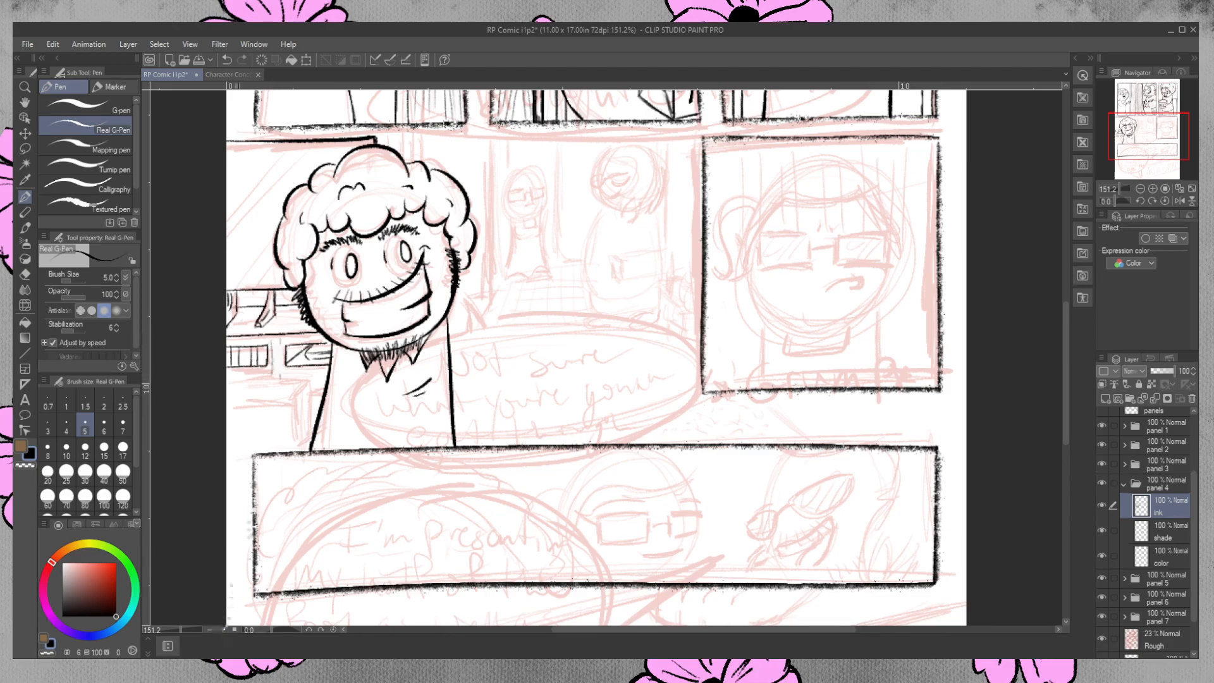
Ink the counter left of the character's body with its top, front edge and side, and add diagonal shine lines on its front.
{"action": "mouse_move", "coordinate": [236, 385]}
{"action": "left_mouse_down"}
{"action": "mouse_move", "coordinate": [284, 380]}
{"action": "mouse_move", "coordinate": [309, 429]}
{"action": "left_mouse_up"}
{"action": "left_click_drag", "start_coordinate": [232, 406], "coordinate": [291, 400]}
{"action": "key", "text": "ctrl+z"}
{"action": "key", "text": "ctrl+z"}
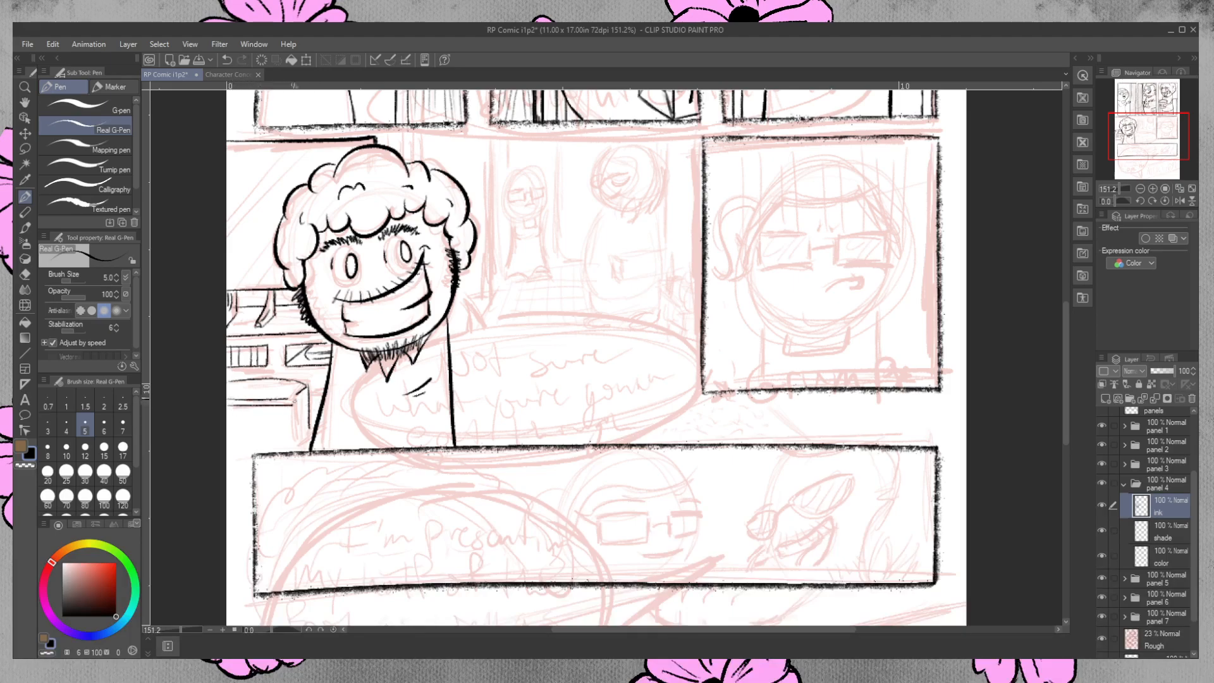
{"action": "left_click_drag", "start_coordinate": [294, 402], "coordinate": [295, 441]}
{"action": "key", "text": "ctrl+z"}
{"action": "key", "text": "ctrl+z"}
{"action": "mouse_move", "coordinate": [295, 401]}
{"action": "left_mouse_down"}
{"action": "mouse_move", "coordinate": [292, 439]}
{"action": "mouse_move", "coordinate": [313, 429]}
{"action": "left_mouse_up"}
{"action": "mouse_move", "coordinate": [255, 427]}
{"action": "left_mouse_down"}
{"action": "mouse_move", "coordinate": [229, 456]}
{"action": "mouse_move", "coordinate": [237, 484]}
{"action": "left_mouse_up"}
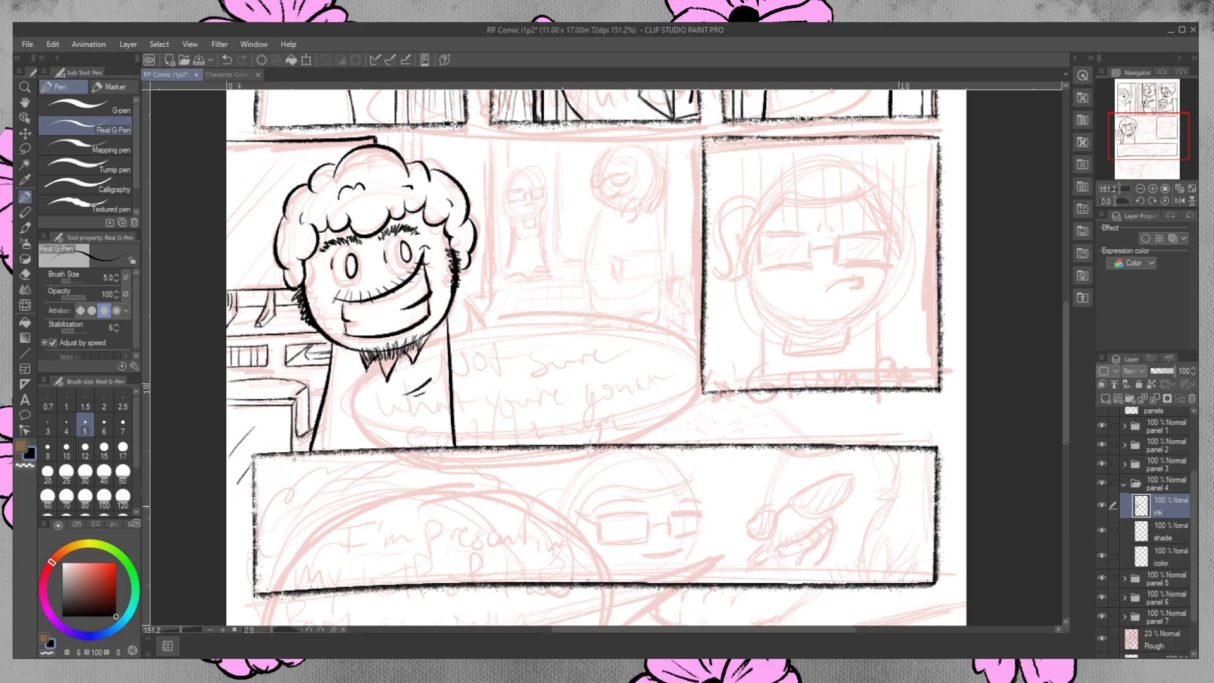
Ink the counter's base line and floor speckles in the left margin beside the wide panel, undoing the lowest marks.
{"action": "left_click_drag", "start_coordinate": [1071, 352], "coordinate": [1068, 372]}
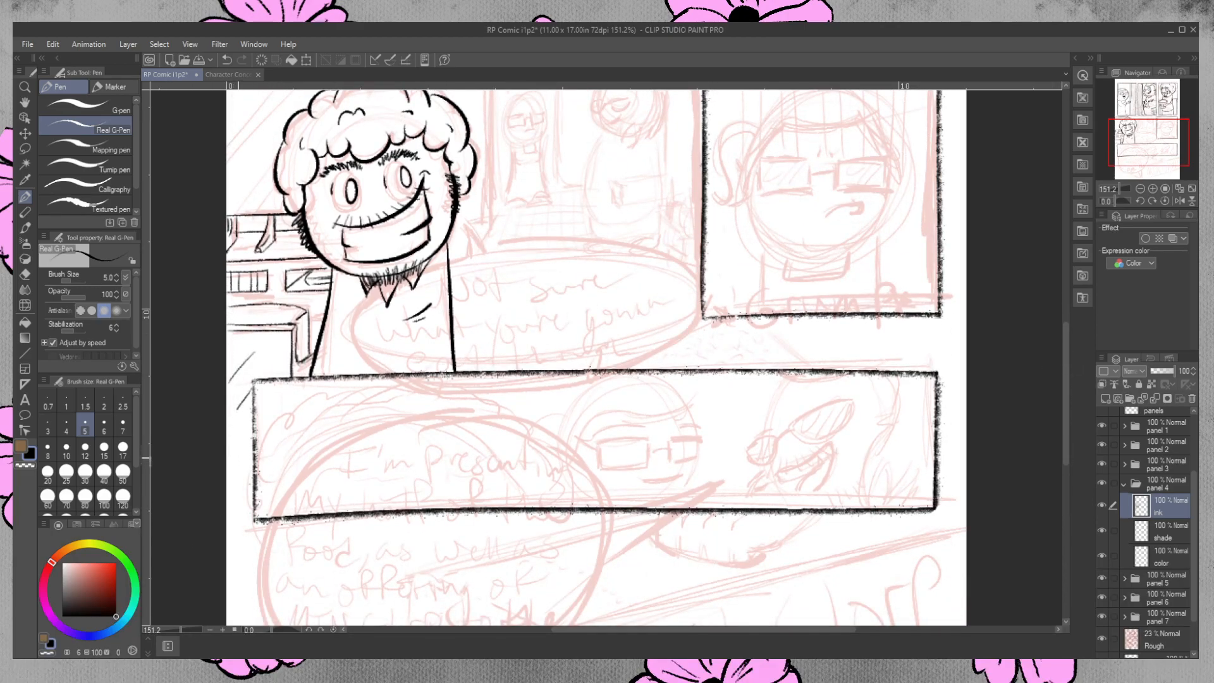
{"action": "left_click_drag", "start_coordinate": [227, 452], "coordinate": [255, 450]}
{"action": "left_click", "coordinate": [237, 470]}
{"action": "left_click", "coordinate": [243, 470]}
{"action": "left_click", "coordinate": [240, 482]}
{"action": "left_click_drag", "start_coordinate": [246, 514], "coordinate": [231, 533]}
{"action": "left_click_drag", "start_coordinate": [243, 536], "coordinate": [227, 561]}
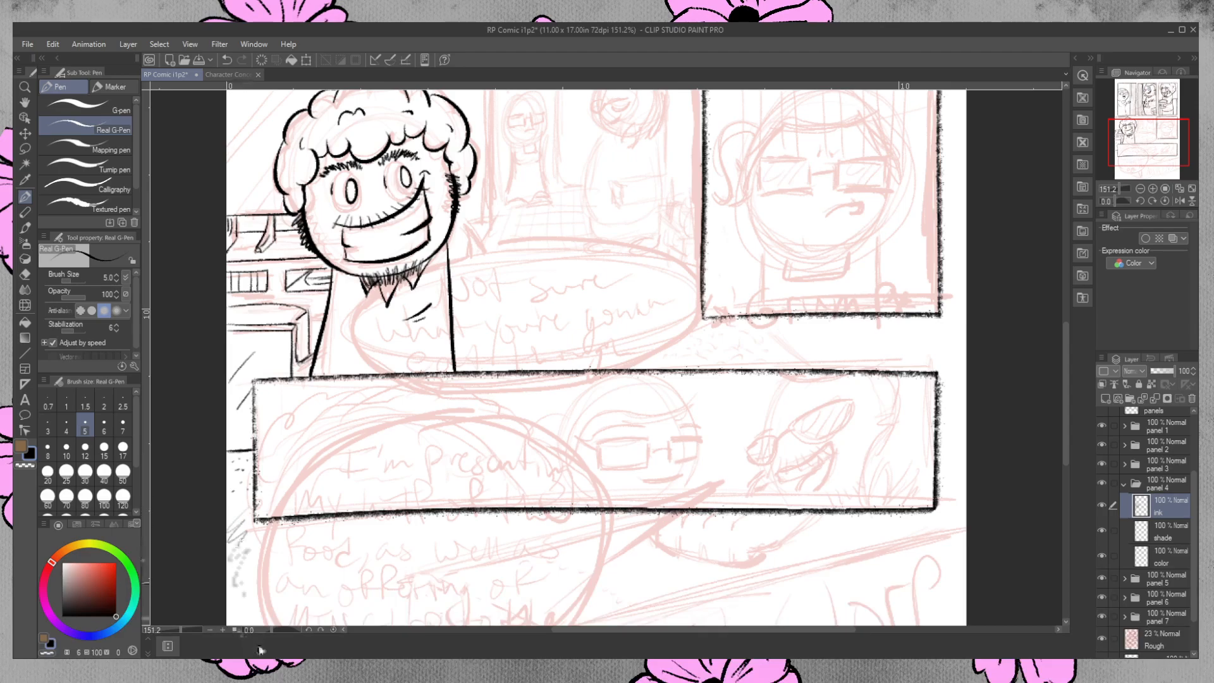
{"action": "key", "text": "ctrl+z"}
Ink vertical background lines between the upper panel border and the top of the panel 4 character's hair.
{"action": "scroll", "coordinate": [742, 500], "scroll_direction": "down", "scroll_amount": 3}
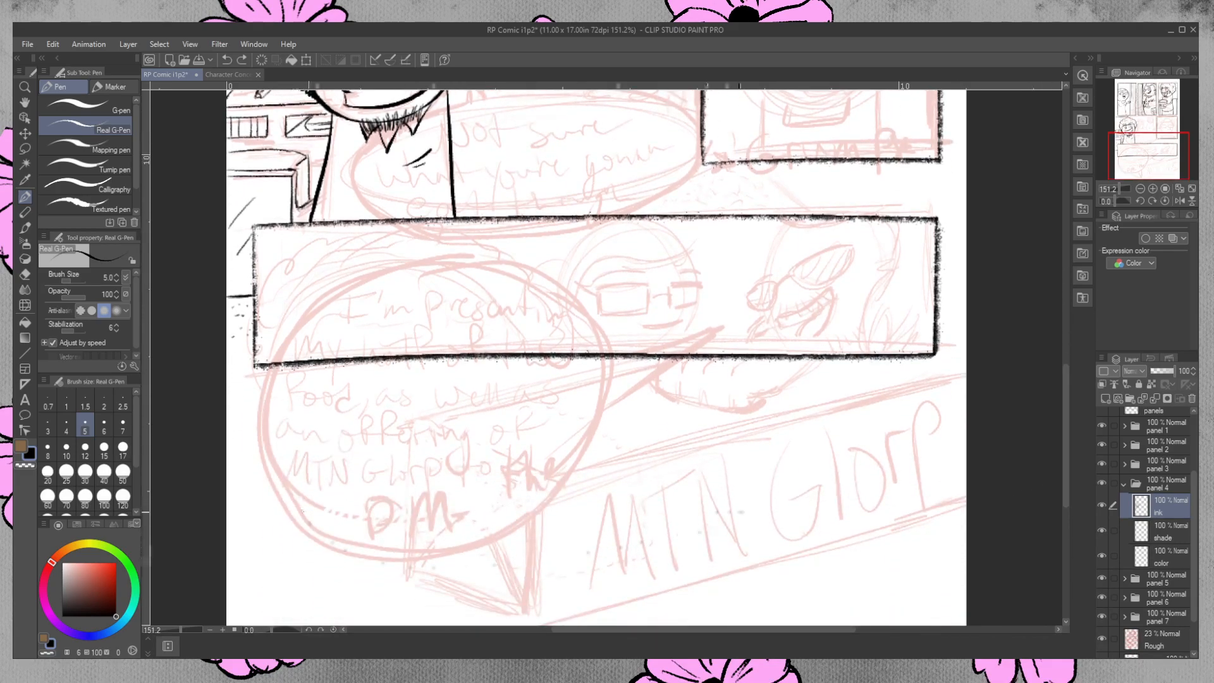
{"action": "left_click_drag", "start_coordinate": [1069, 420], "coordinate": [1068, 358]}
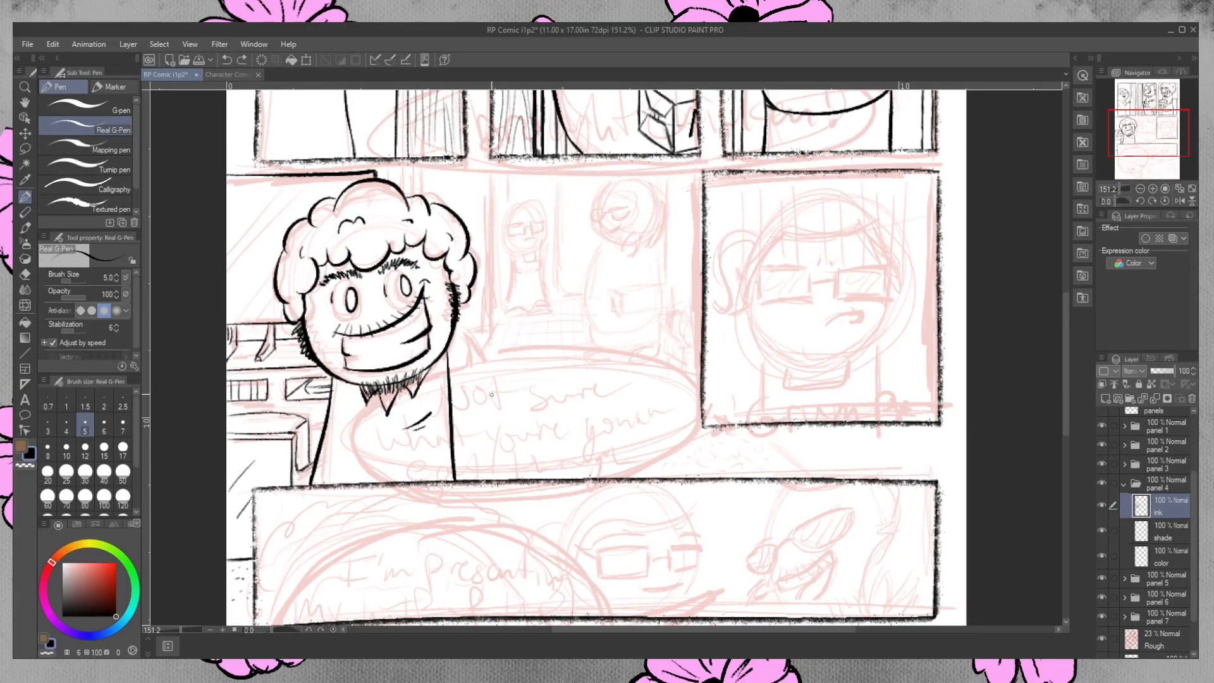
{"action": "mouse_move", "coordinate": [422, 160]}
{"action": "left_mouse_down"}
{"action": "mouse_move", "coordinate": [423, 193]}
{"action": "mouse_move", "coordinate": [386, 182]}
{"action": "left_mouse_up"}
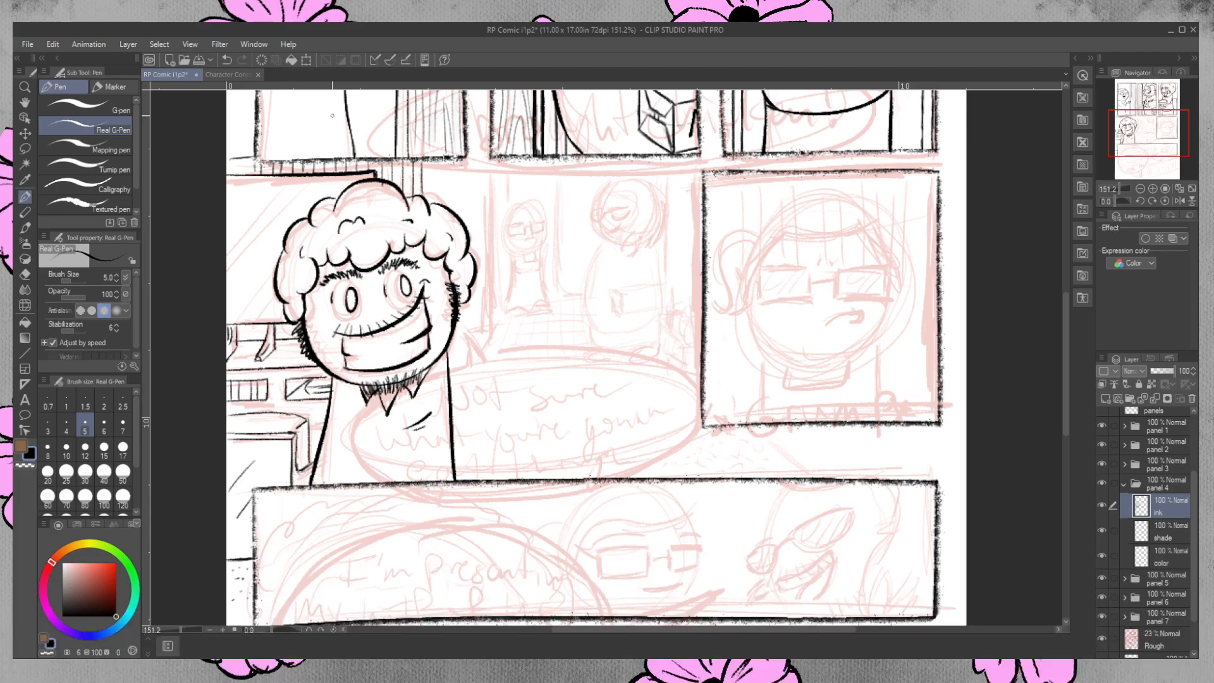
Ink short vertical wall lines beneath the upper-left panel border and strengthen the horizontal window edges left of the character's head.
{"action": "key", "text": "ctrl+z"}
{"action": "mouse_move", "coordinate": [256, 156]}
{"action": "left_mouse_down"}
{"action": "mouse_move", "coordinate": [229, 156]}
{"action": "mouse_move", "coordinate": [260, 148]}
{"action": "left_mouse_up"}
{"action": "key", "text": "ctrl+z"}
{"action": "left_click", "coordinate": [24, 276]}
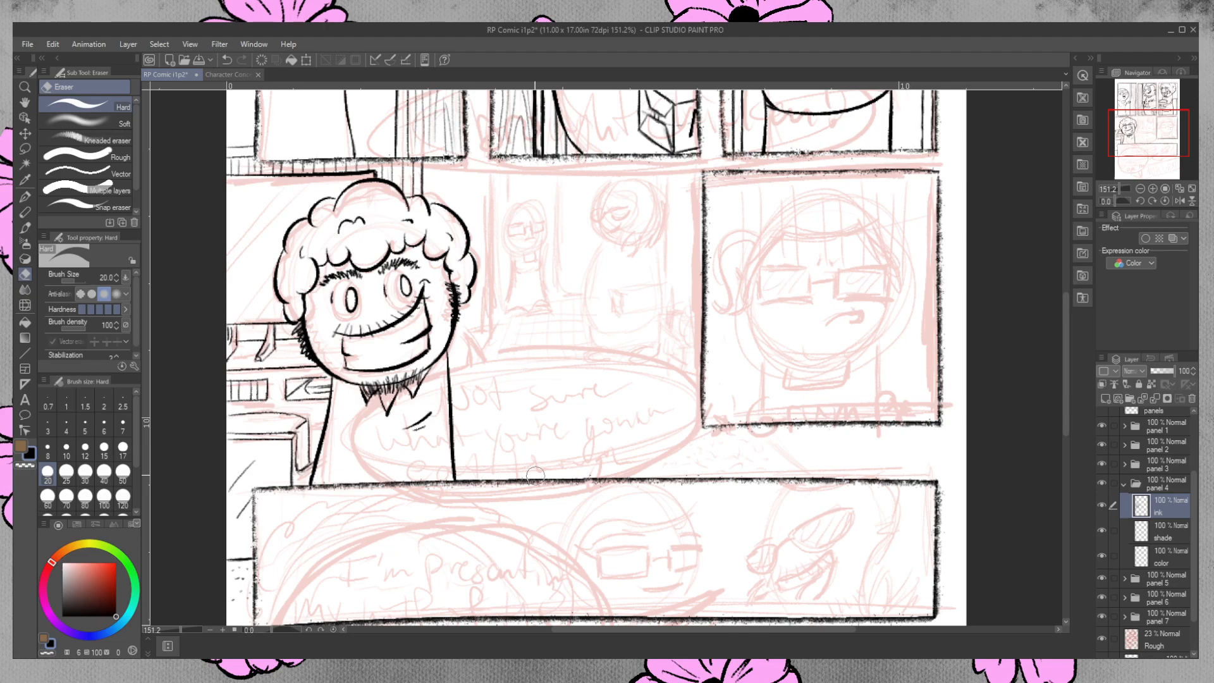
{"action": "left_click", "coordinate": [25, 197]}
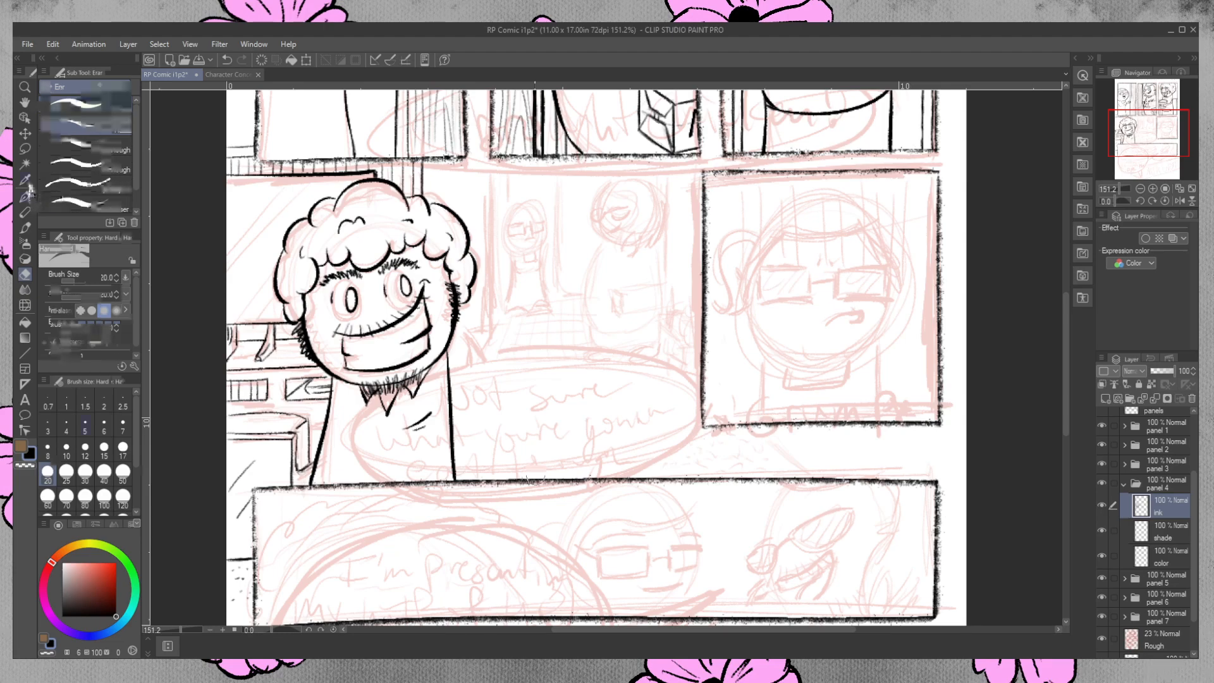
{"action": "left_click_drag", "start_coordinate": [228, 177], "coordinate": [283, 176]}
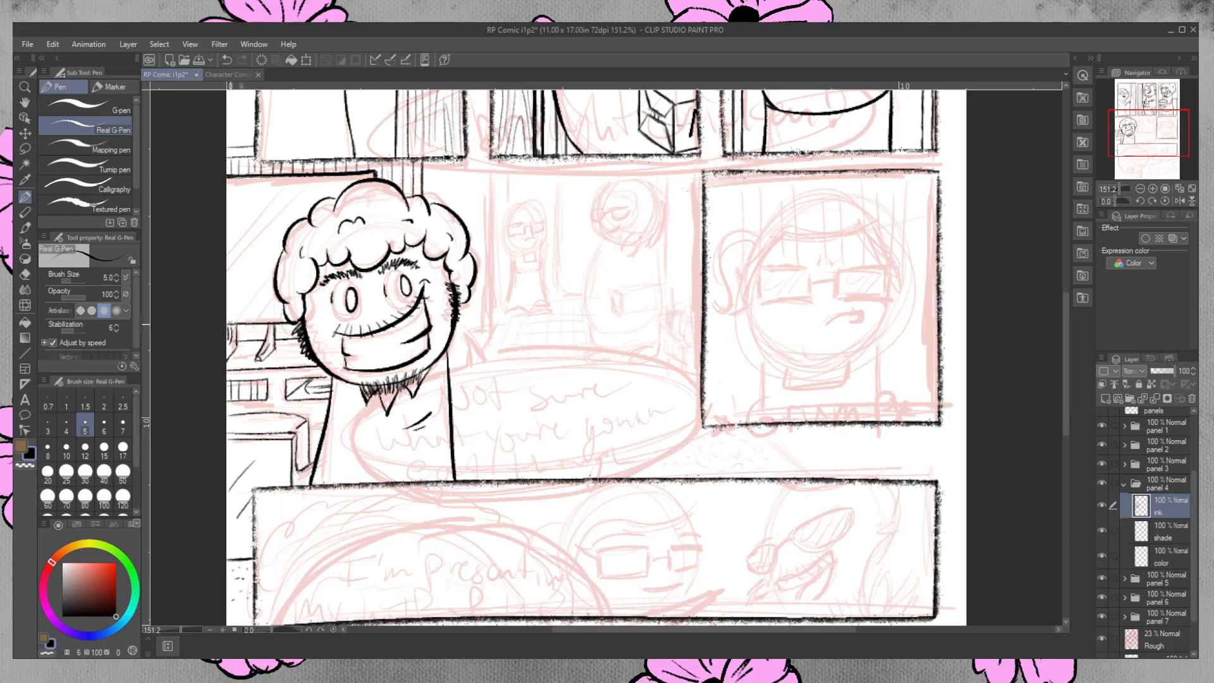
{"action": "left_click_drag", "start_coordinate": [273, 322], "coordinate": [287, 323]}
Ink the wall edge right of the panel 4 character, the diagonal floor edge and the back wall's base line, cleaning its roughness.
{"action": "left_click_drag", "start_coordinate": [492, 159], "coordinate": [491, 330]}
{"action": "left_click_drag", "start_coordinate": [493, 158], "coordinate": [491, 331]}
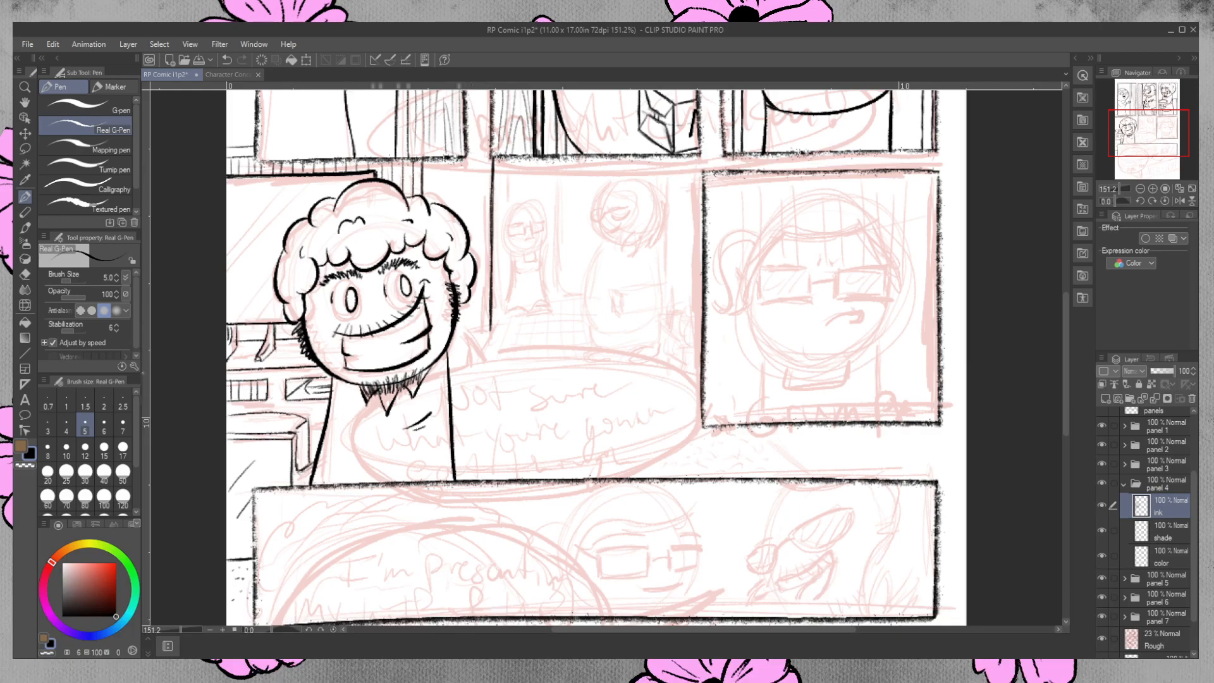
{"action": "left_click_drag", "start_coordinate": [491, 330], "coordinate": [490, 358]}
{"action": "mouse_move", "coordinate": [519, 314]}
{"action": "left_mouse_down"}
{"action": "mouse_move", "coordinate": [493, 361]}
{"action": "mouse_move", "coordinate": [506, 336]}
{"action": "left_mouse_up"}
{"action": "left_click_drag", "start_coordinate": [533, 302], "coordinate": [651, 298]}
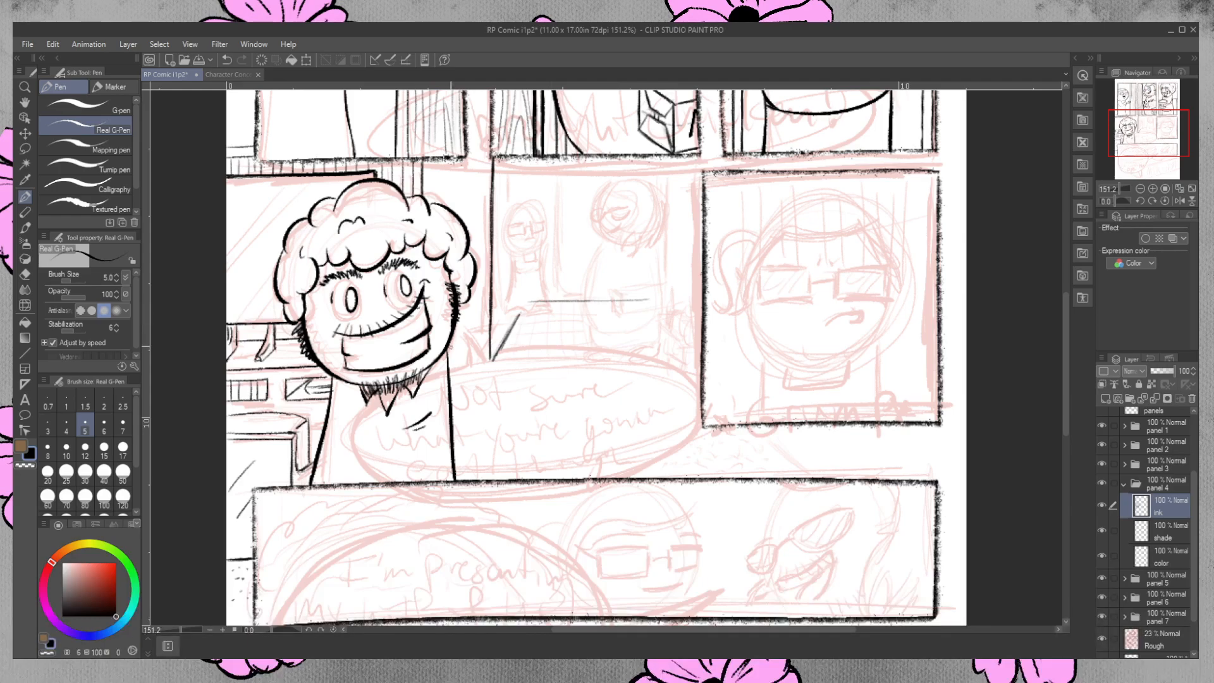
{"action": "mouse_move", "coordinate": [519, 315]}
{"action": "left_mouse_down"}
{"action": "mouse_move", "coordinate": [578, 311]}
{"action": "mouse_move", "coordinate": [585, 299]}
{"action": "mouse_move", "coordinate": [662, 297]}
{"action": "left_mouse_up"}
{"action": "key", "text": "e"}
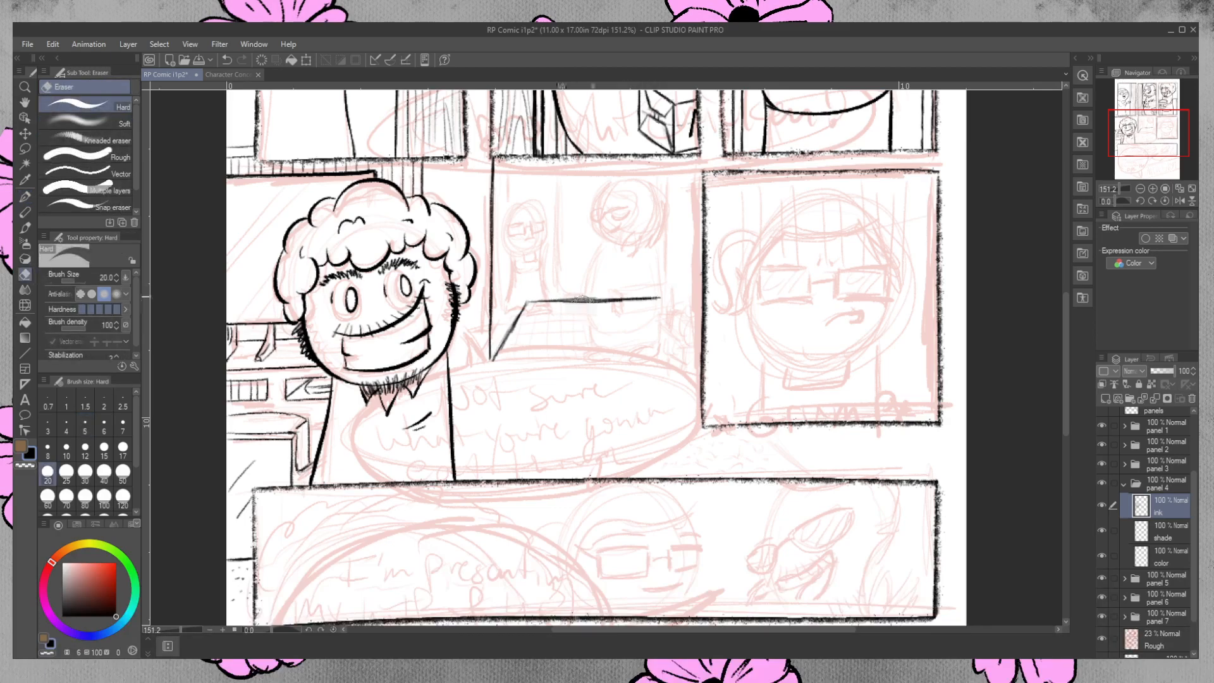
{"action": "left_click_drag", "start_coordinate": [577, 296], "coordinate": [638, 302]}
Ink the round head outline of the background figure partly hidden behind the right-hand panel, cleaning up the chin line.
{"action": "left_click", "coordinate": [25, 197]}
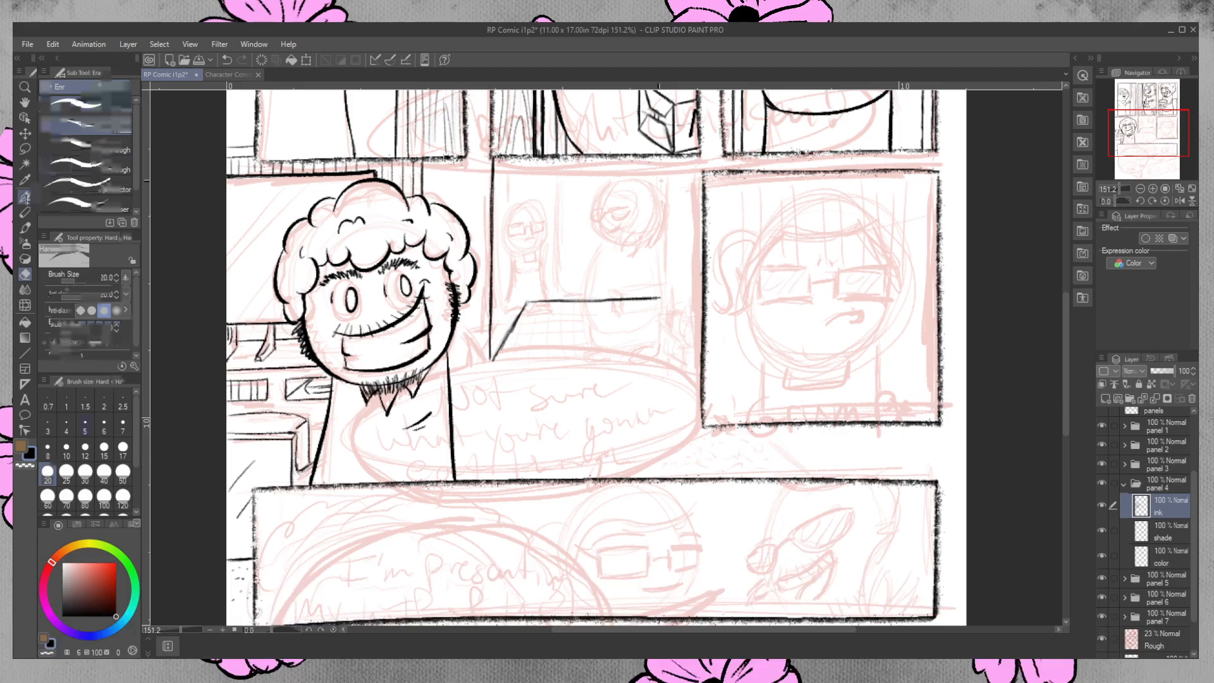
{"action": "left_click", "coordinate": [95, 128]}
{"action": "mouse_move", "coordinate": [679, 187]}
{"action": "left_mouse_down"}
{"action": "mouse_move", "coordinate": [671, 232]}
{"action": "mouse_move", "coordinate": [690, 243]}
{"action": "mouse_move", "coordinate": [667, 198]}
{"action": "mouse_move", "coordinate": [666, 208]}
{"action": "mouse_move", "coordinate": [694, 180]}
{"action": "left_mouse_up"}
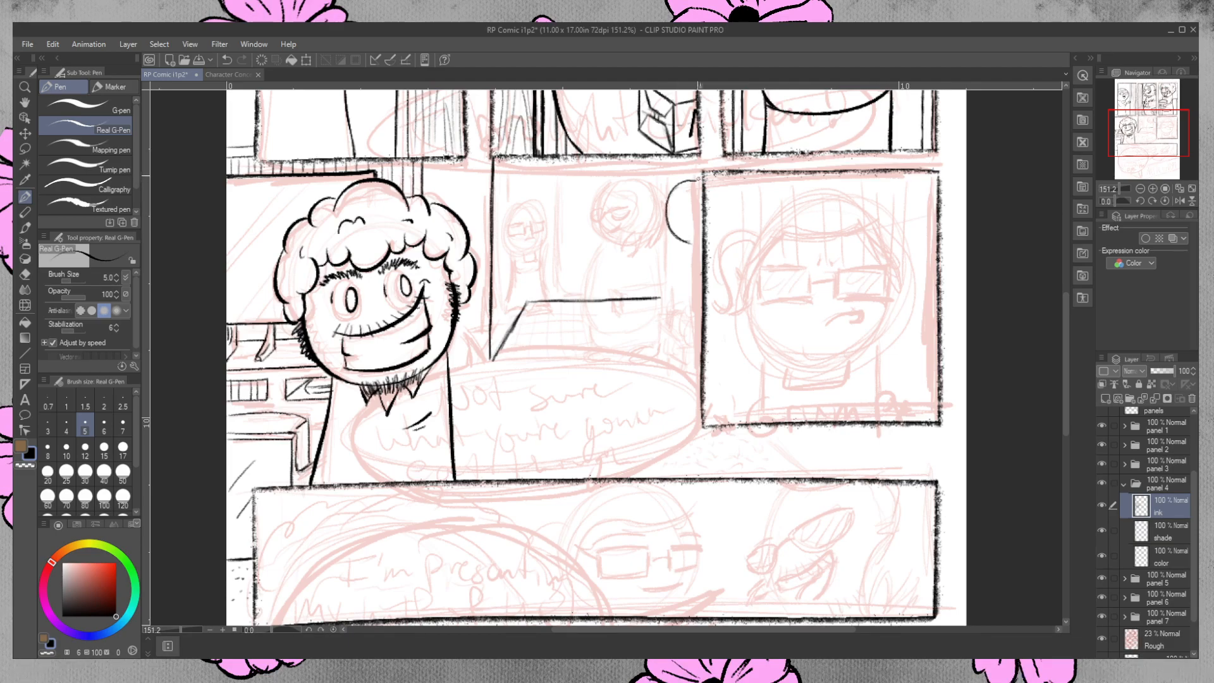
{"action": "mouse_move", "coordinate": [694, 178]}
{"action": "left_mouse_down"}
{"action": "mouse_move", "coordinate": [672, 189]}
{"action": "mouse_move", "coordinate": [690, 178]}
{"action": "left_mouse_up"}
{"action": "left_click", "coordinate": [24, 274]}
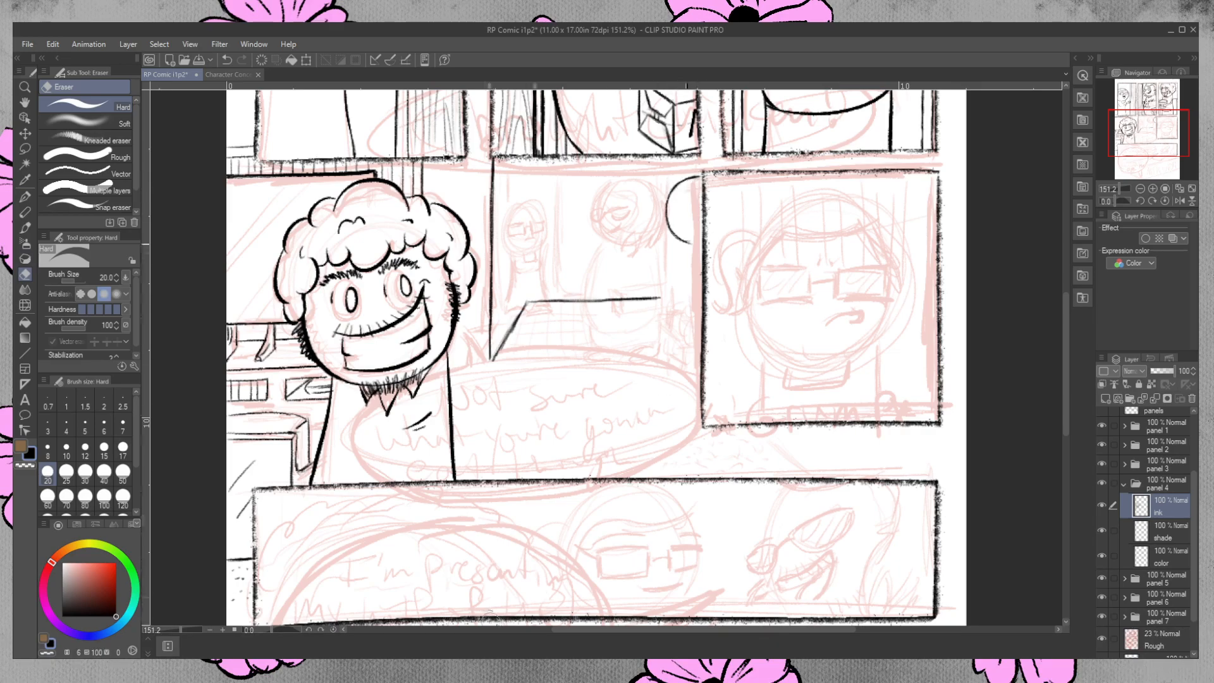
{"action": "left_click", "coordinate": [695, 242]}
{"action": "key", "text": "p"}
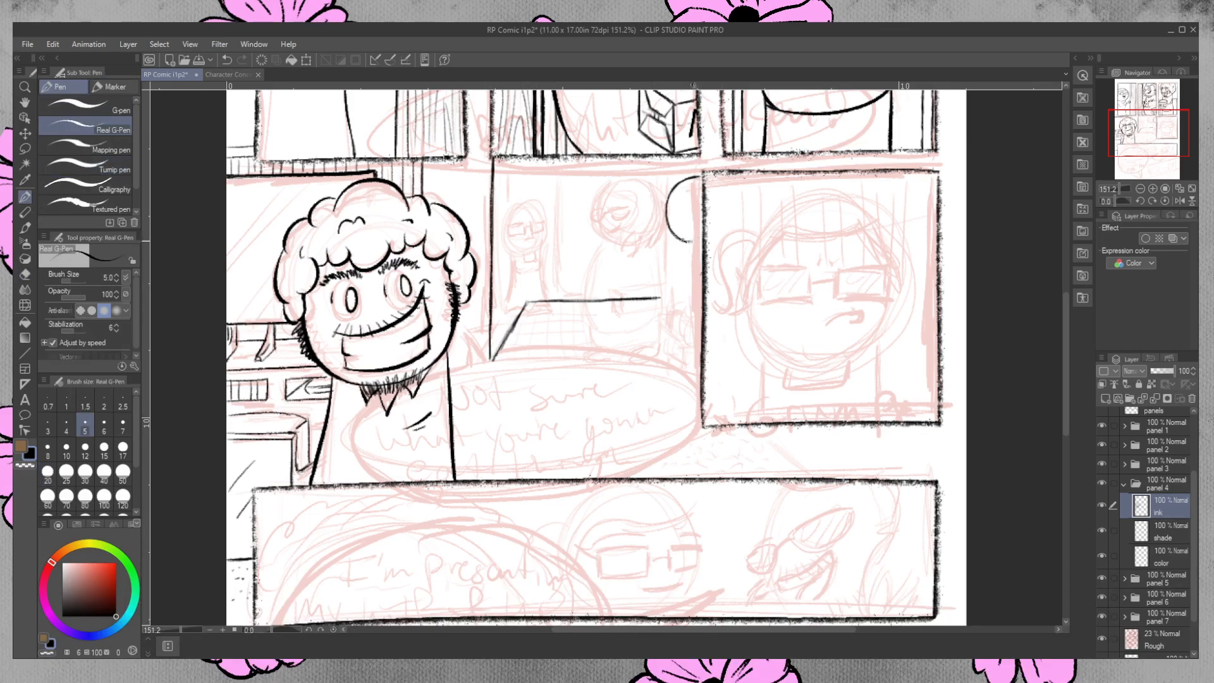
{"action": "left_click_drag", "start_coordinate": [687, 241], "coordinate": [699, 243]}
{"action": "left_click", "coordinate": [26, 274]}
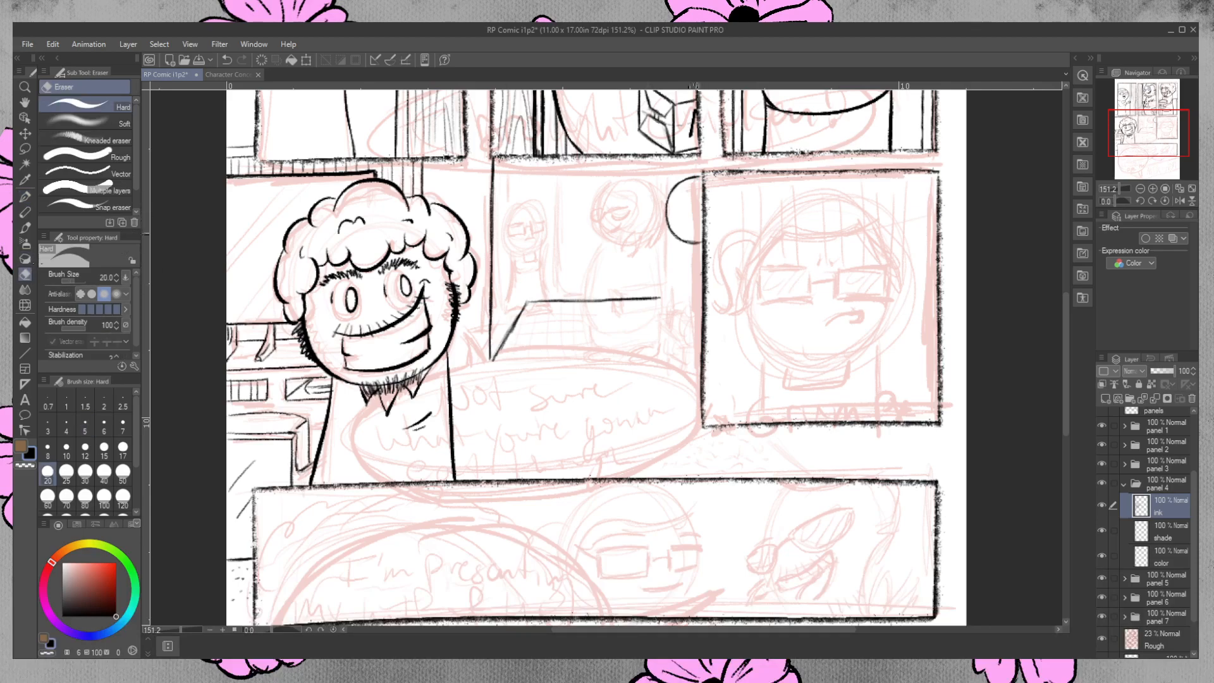
{"action": "left_click_drag", "start_coordinate": [692, 236], "coordinate": [689, 243]}
{"action": "left_click", "coordinate": [26, 196]}
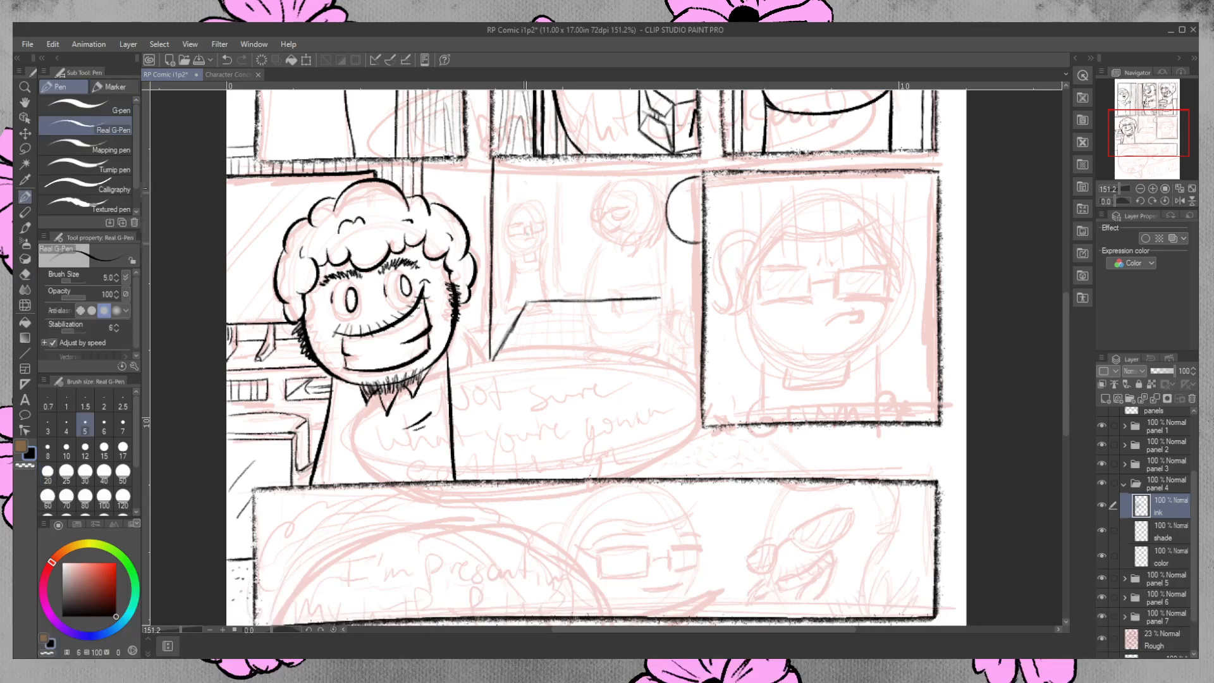
Ink the vertical corner line of the back room from the upper panel border down to the floor line.
{"action": "left_click_drag", "start_coordinate": [527, 172], "coordinate": [526, 232]}
{"action": "mouse_move", "coordinate": [528, 164]}
{"action": "left_mouse_down"}
{"action": "mouse_move", "coordinate": [527, 300]}
{"action": "mouse_move", "coordinate": [527, 152]}
{"action": "mouse_move", "coordinate": [528, 306]}
{"action": "left_mouse_up"}
{"action": "key", "text": "e"}
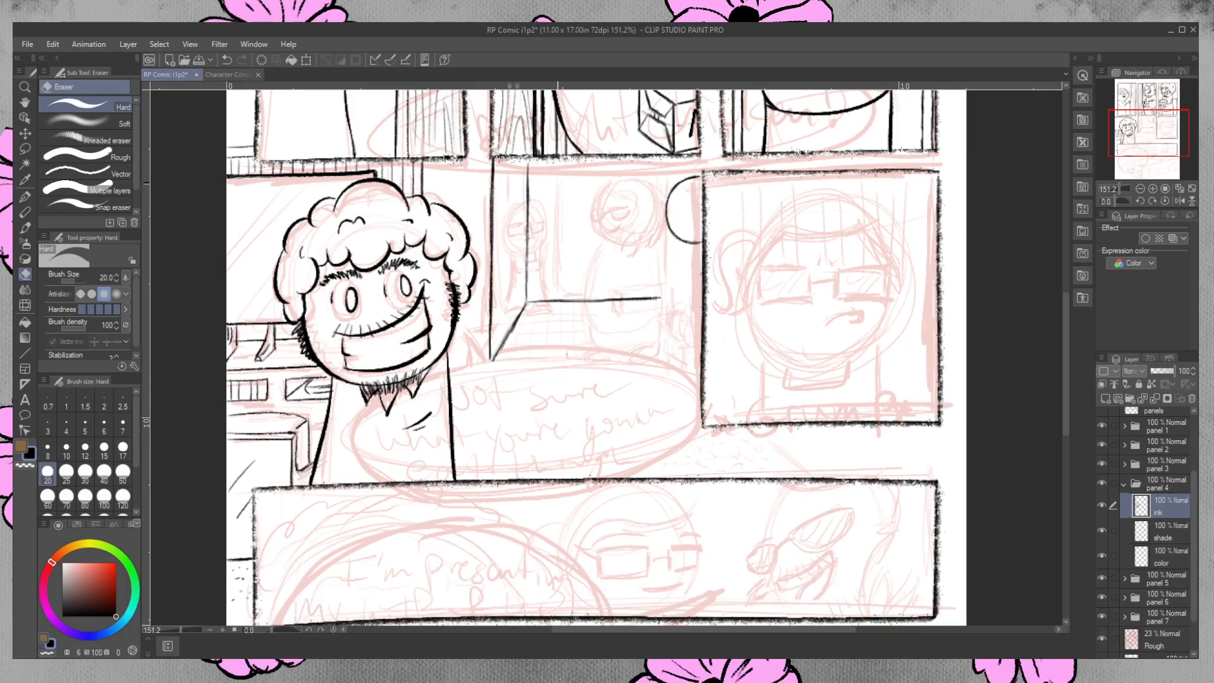
{"action": "left_click", "coordinate": [25, 197]}
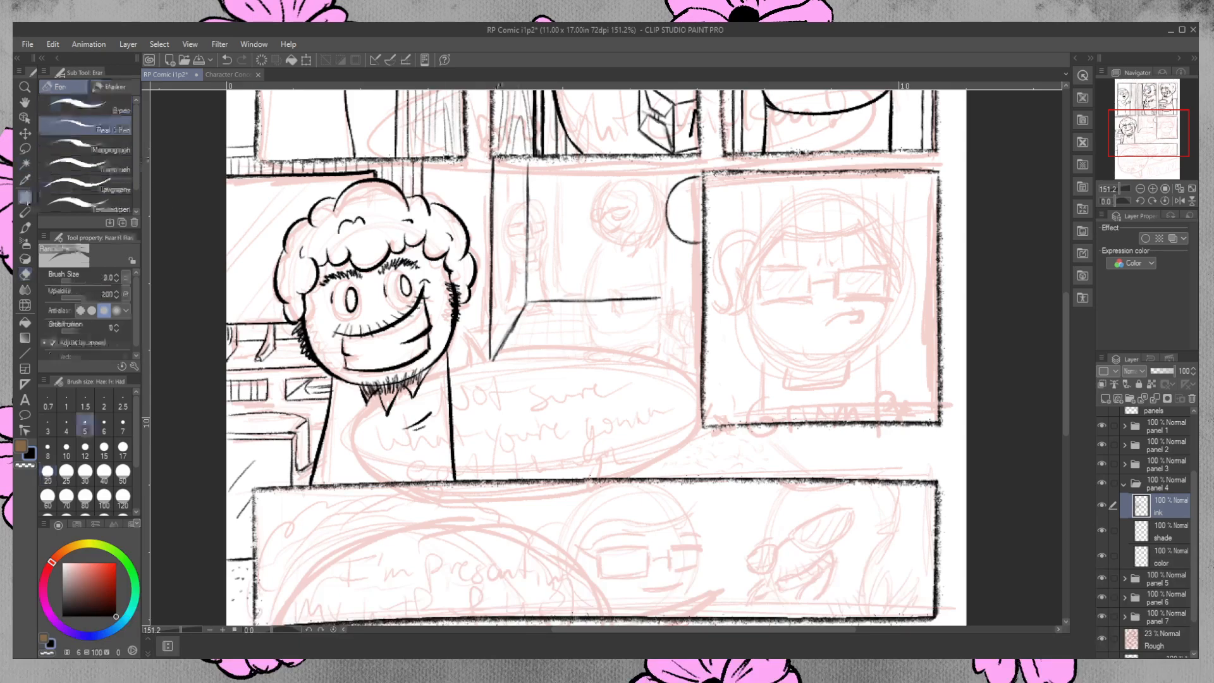
{"action": "left_click_drag", "start_coordinate": [471, 188], "coordinate": [485, 185]}
{"action": "key", "text": "ctrl+z"}
{"action": "key", "text": "ctrl+z"}
{"action": "key", "text": "ctrl+z"}
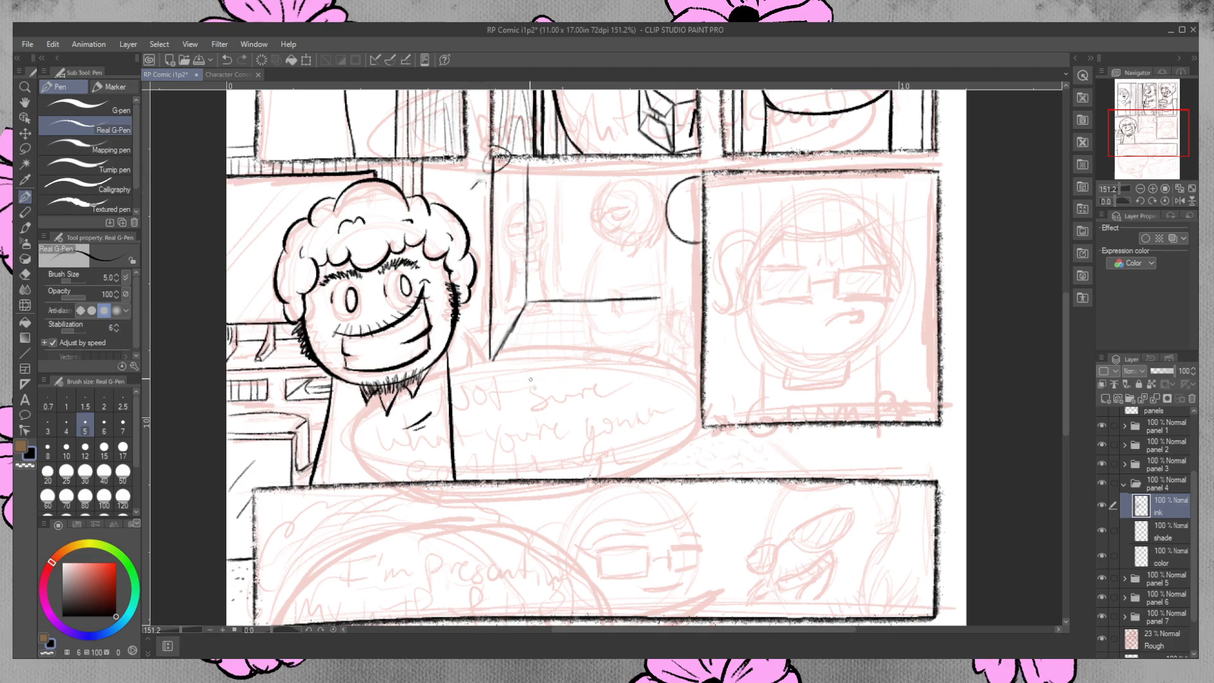
{"action": "left_click_drag", "start_coordinate": [490, 158], "coordinate": [489, 216]}
{"action": "key", "text": "ctrl+z"}
{"action": "key", "text": "ctrl+z"}
Strengthen the vertical wall edge right of the panel 4 character and trim it and the diagonal floor edge with the eraser.
{"action": "left_click_drag", "start_coordinate": [495, 154], "coordinate": [490, 297]}
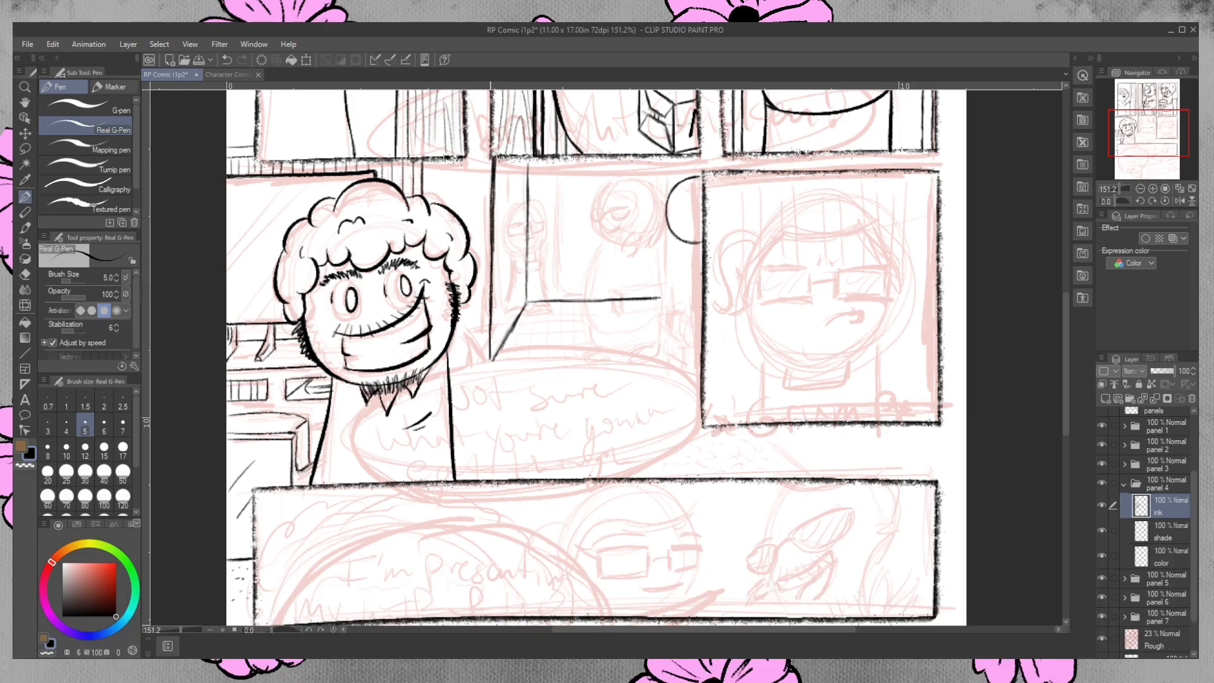
{"action": "left_click_drag", "start_coordinate": [493, 251], "coordinate": [491, 361]}
{"action": "left_click", "coordinate": [25, 274]}
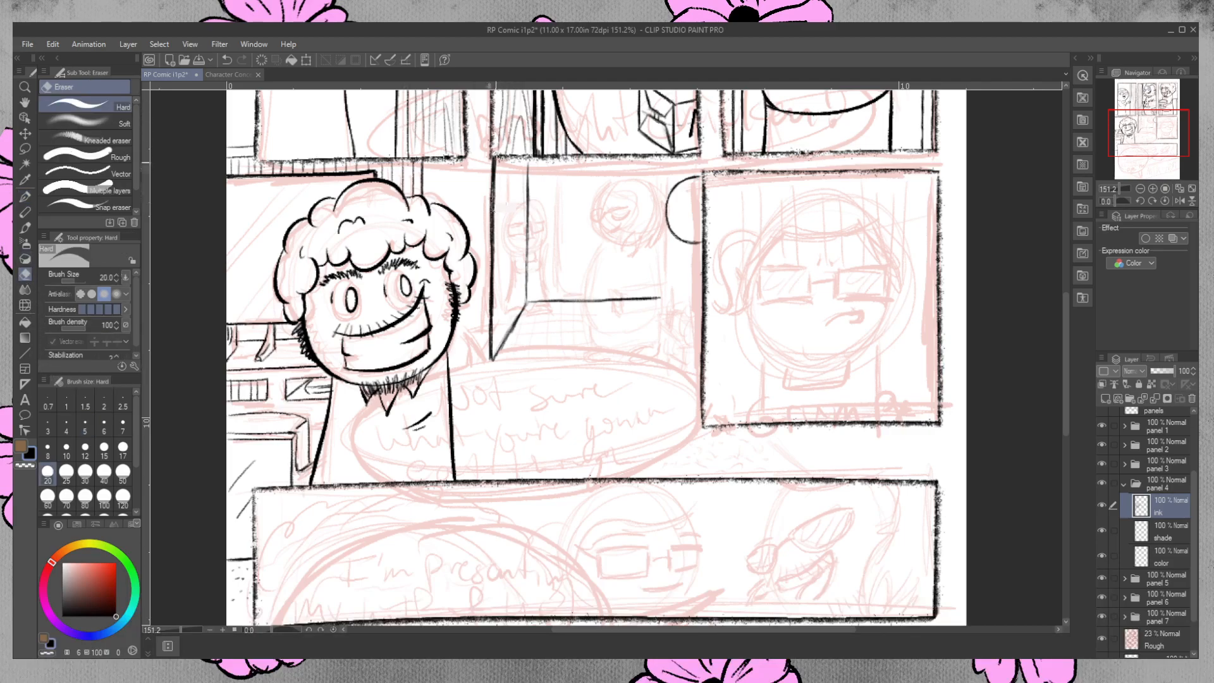
{"action": "mouse_move", "coordinate": [491, 158]}
{"action": "left_mouse_down"}
{"action": "mouse_move", "coordinate": [487, 253]}
{"action": "mouse_move", "coordinate": [490, 229]}
{"action": "left_mouse_up"}
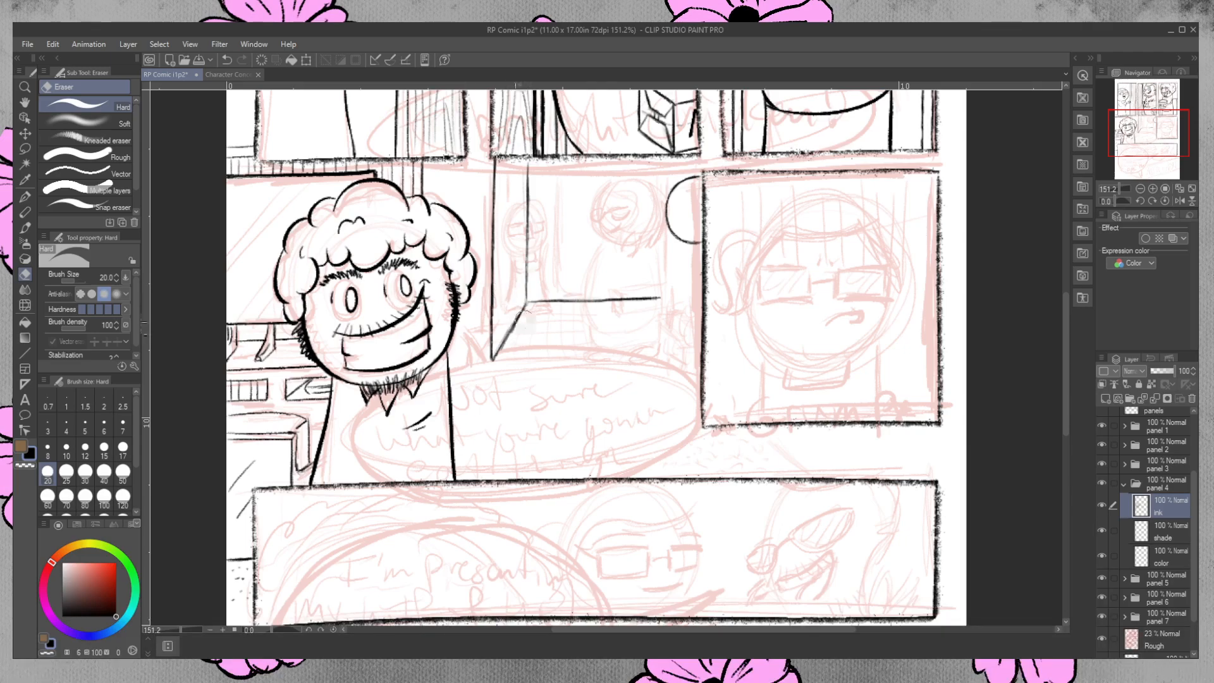
{"action": "left_click_drag", "start_coordinate": [521, 321], "coordinate": [514, 327]}
{"action": "key", "text": "p"}
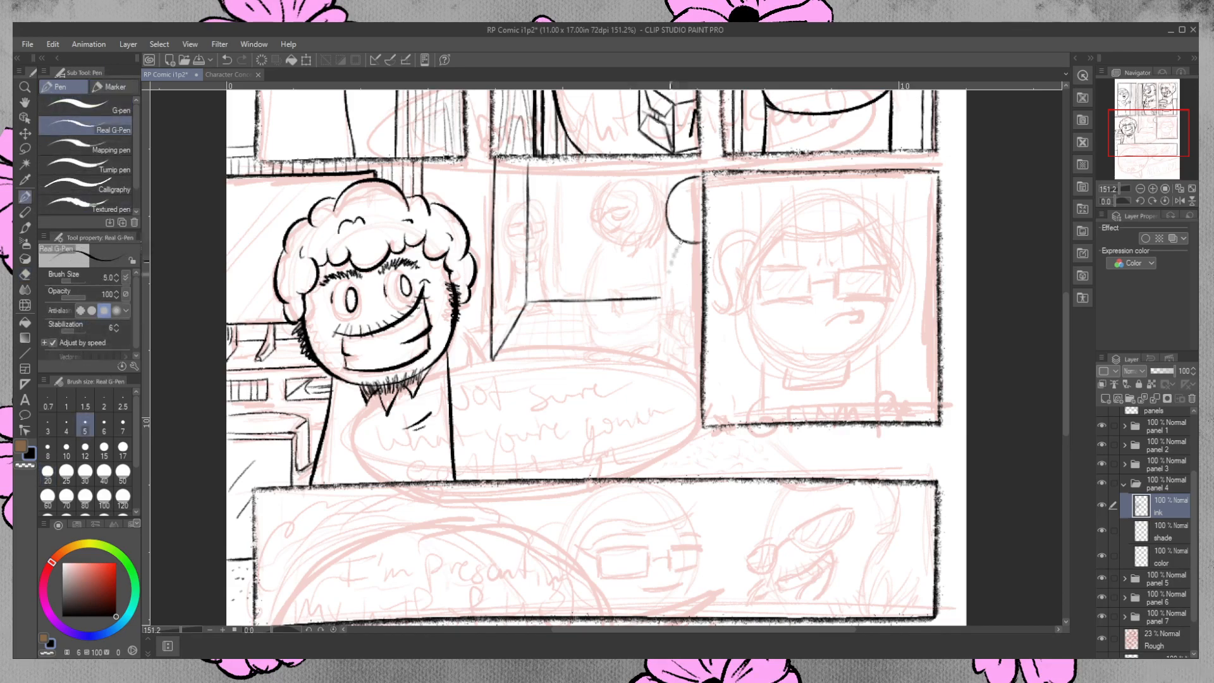
Ink the background figure's body with its sloping back, rounded lower edge and leg beside the right-hand panel.
{"action": "left_click_drag", "start_coordinate": [668, 272], "coordinate": [682, 240]}
{"action": "mouse_move", "coordinate": [1067, 358]}
{"action": "left_mouse_down"}
{"action": "mouse_move", "coordinate": [1067, 285]}
{"action": "mouse_move", "coordinate": [1055, 354]}
{"action": "left_mouse_up"}
{"action": "left_click_drag", "start_coordinate": [679, 258], "coordinate": [661, 316]}
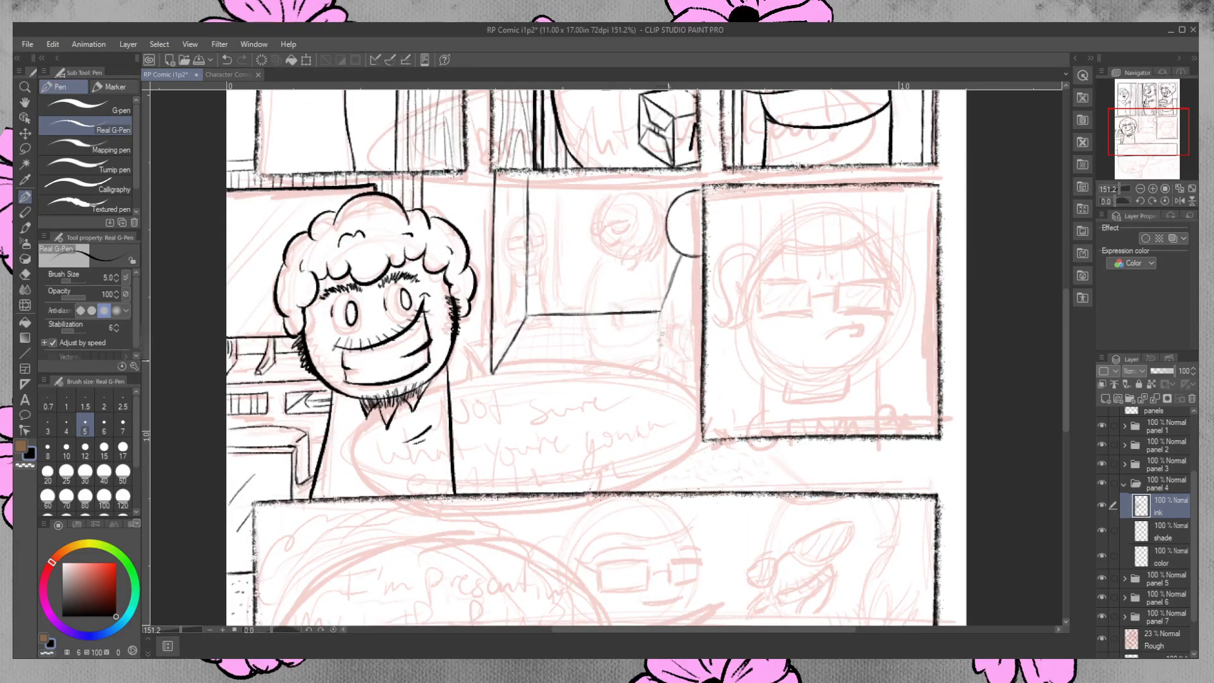
{"action": "mouse_move", "coordinate": [676, 365]}
{"action": "left_mouse_down"}
{"action": "mouse_move", "coordinate": [658, 330]}
{"action": "mouse_move", "coordinate": [668, 286]}
{"action": "left_mouse_up"}
{"action": "mouse_move", "coordinate": [680, 258]}
{"action": "left_mouse_down"}
{"action": "mouse_move", "coordinate": [657, 335]}
{"action": "mouse_move", "coordinate": [669, 358]}
{"action": "mouse_move", "coordinate": [657, 338]}
{"action": "mouse_move", "coordinate": [666, 296]}
{"action": "left_mouse_up"}
{"action": "left_click_drag", "start_coordinate": [671, 362], "coordinate": [672, 378]}
{"action": "key", "text": "e"}
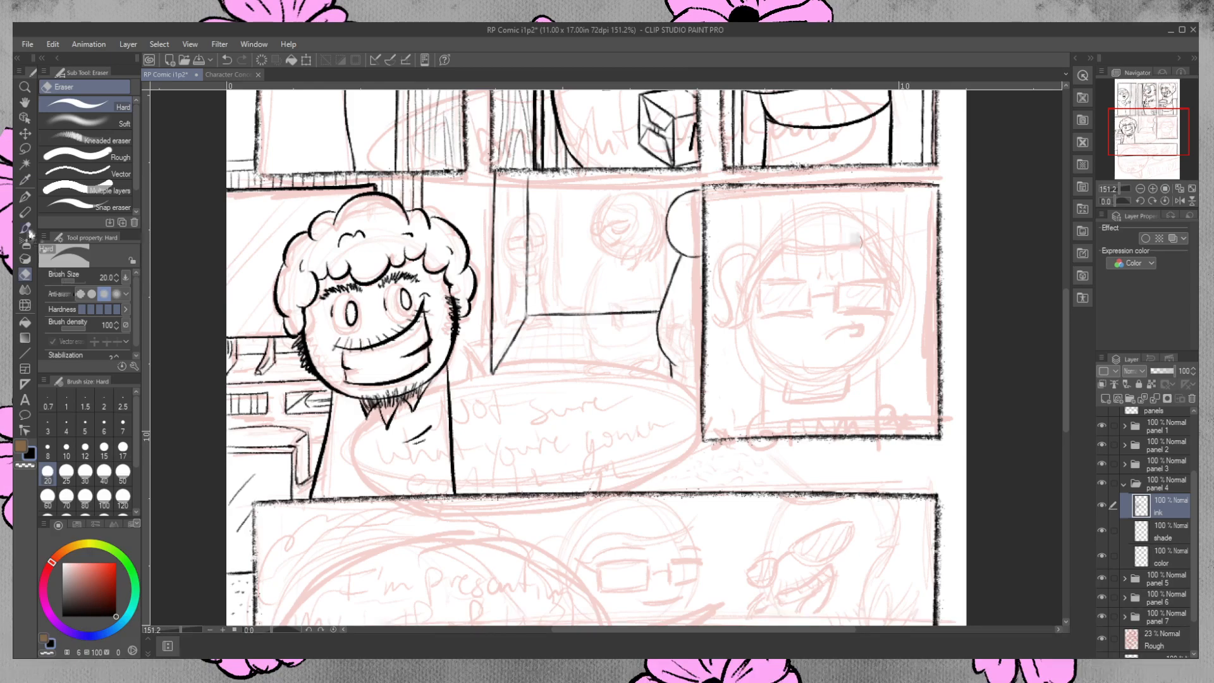
{"action": "left_click", "coordinate": [28, 196]}
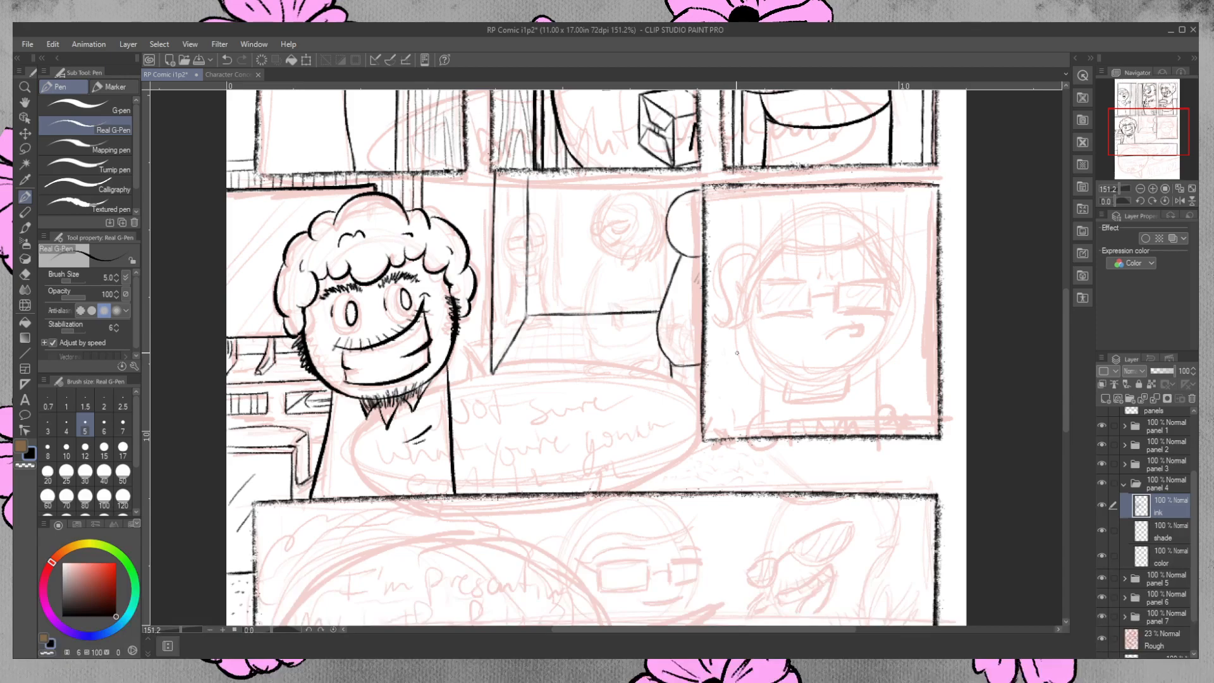
Ink the background figure's hairline and glasses, undoing and redrawing misplaced strokes.
{"action": "left_click_drag", "start_coordinate": [685, 200], "coordinate": [699, 197]}
{"action": "key", "text": "ctrl+z"}
{"action": "key", "text": "ctrl+y"}
{"action": "key", "text": "ctrl+z"}
{"action": "left_click_drag", "start_coordinate": [687, 229], "coordinate": [695, 227]}
{"action": "key", "text": "ctrl+z"}
{"action": "left_click_drag", "start_coordinate": [670, 228], "coordinate": [683, 224]}
{"action": "mouse_move", "coordinate": [661, 227]}
{"action": "left_mouse_down"}
{"action": "mouse_move", "coordinate": [688, 229]}
{"action": "mouse_move", "coordinate": [667, 236]}
{"action": "mouse_move", "coordinate": [664, 224]}
{"action": "left_mouse_up"}
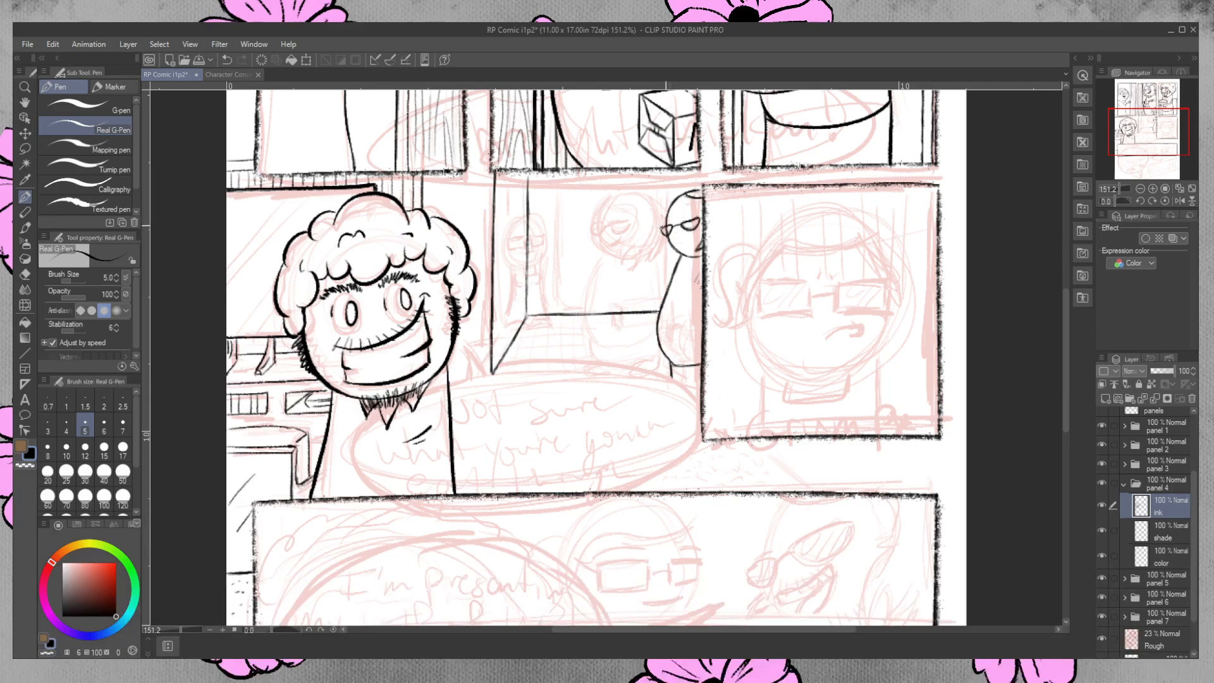
{"action": "left_click", "coordinate": [25, 274]}
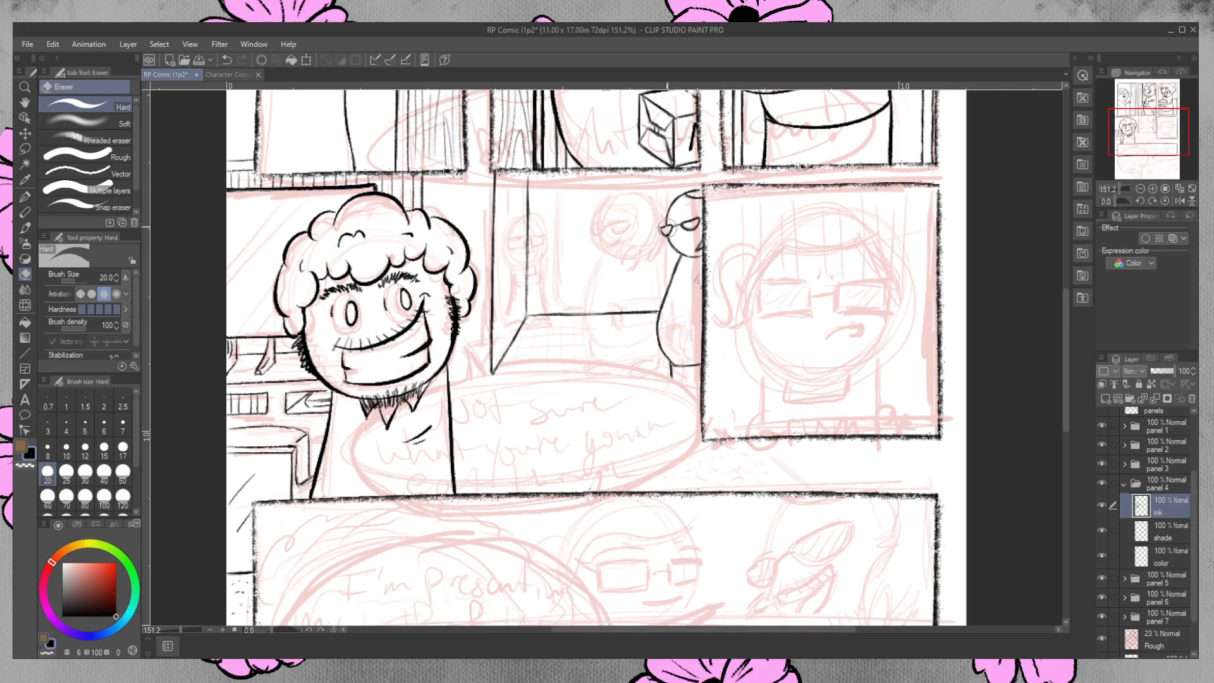
{"action": "left_click", "coordinate": [25, 198]}
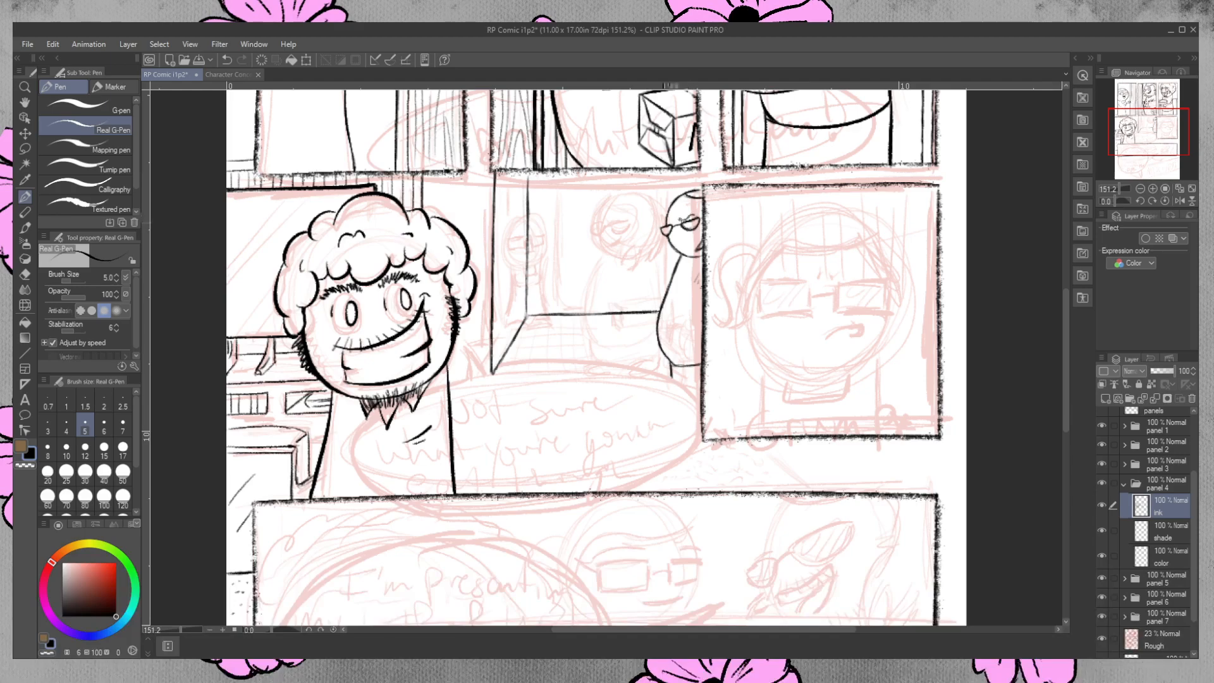
Ink the background figure's eyebrows, mouth and scruffy beard, redoing the strokes along the edge of the face.
{"action": "mouse_move", "coordinate": [670, 218]}
{"action": "left_mouse_down"}
{"action": "mouse_move", "coordinate": [687, 243]}
{"action": "mouse_move", "coordinate": [698, 232]}
{"action": "mouse_move", "coordinate": [688, 234]}
{"action": "left_mouse_up"}
{"action": "mouse_move", "coordinate": [685, 242]}
{"action": "left_mouse_down"}
{"action": "mouse_move", "coordinate": [692, 232]}
{"action": "mouse_move", "coordinate": [690, 247]}
{"action": "left_mouse_up"}
{"action": "left_click_drag", "start_coordinate": [686, 256], "coordinate": [695, 247]}
{"action": "left_click_drag", "start_coordinate": [663, 240], "coordinate": [674, 254]}
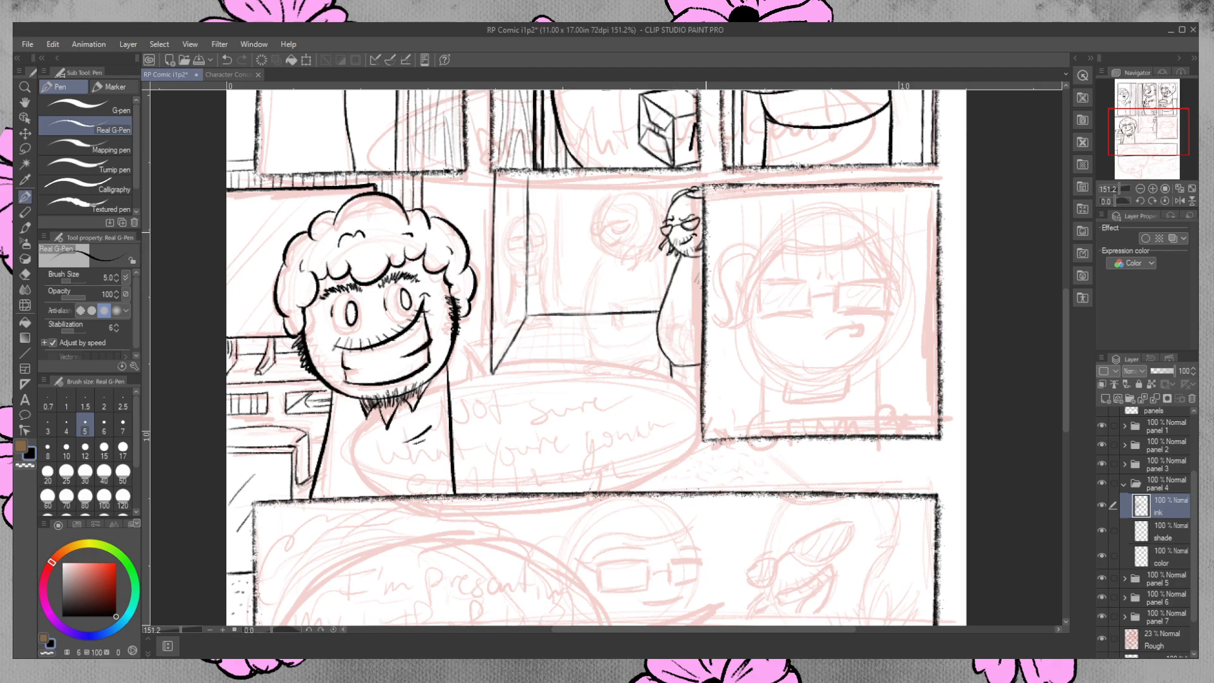
{"action": "key", "text": "ctrl+z"}
{"action": "key", "text": "ctrl+z"}
{"action": "key", "text": "ctrl+z"}
{"action": "key", "text": "ctrl+z"}
{"action": "left_click_drag", "start_coordinate": [667, 237], "coordinate": [666, 247]}
{"action": "left_click_drag", "start_coordinate": [669, 240], "coordinate": [669, 256]}
Letter the partly hidden words "'S WH", "SHE" and "AID" on the background figure's shirt.
{"action": "left_click_drag", "start_coordinate": [675, 282], "coordinate": [680, 288]}
{"action": "left_click_drag", "start_coordinate": [700, 278], "coordinate": [702, 289]}
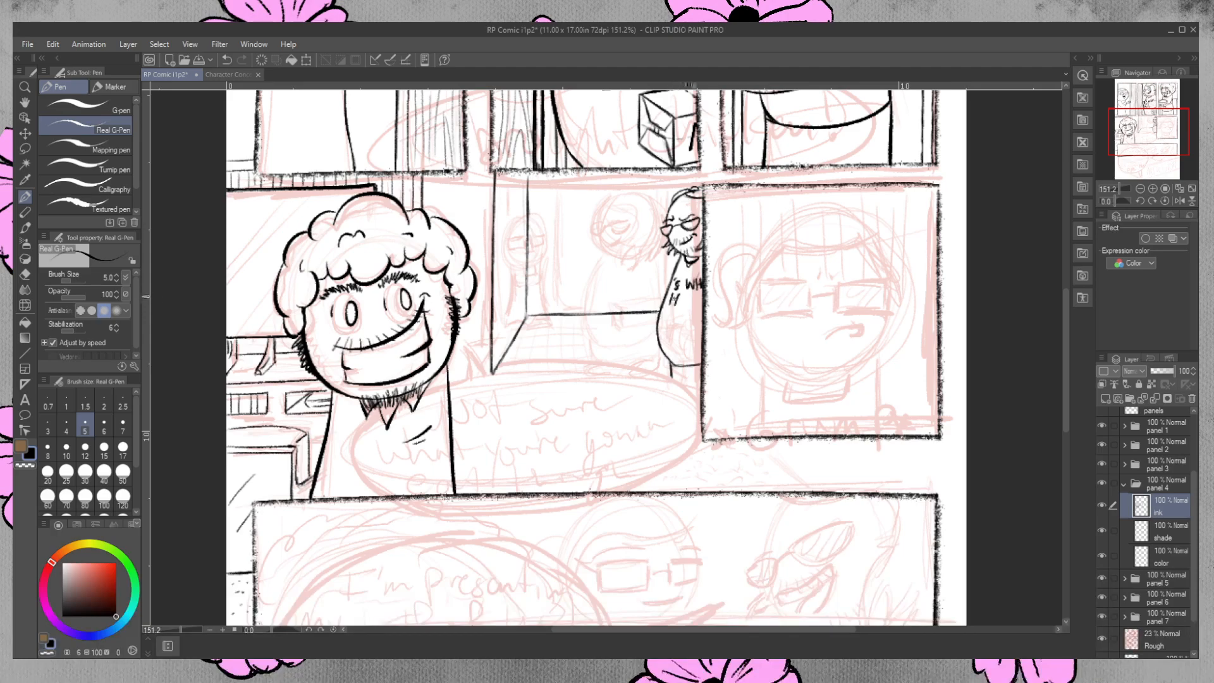
{"action": "left_click", "coordinate": [681, 305]}
{"action": "left_click_drag", "start_coordinate": [683, 294], "coordinate": [688, 299]}
{"action": "left_click_drag", "start_coordinate": [668, 309], "coordinate": [666, 319]}
{"action": "key", "text": "ctrl+z"}
{"action": "mouse_move", "coordinate": [676, 309]}
{"action": "left_mouse_down"}
{"action": "mouse_move", "coordinate": [674, 321]}
{"action": "mouse_move", "coordinate": [689, 310]}
{"action": "mouse_move", "coordinate": [683, 322]}
{"action": "mouse_move", "coordinate": [661, 318]}
{"action": "left_mouse_up"}
Ink the edge and base of the door behind the background figure, erasing the floor line that crosses it.
{"action": "mouse_move", "coordinate": [615, 193]}
{"action": "left_mouse_down"}
{"action": "mouse_move", "coordinate": [611, 318]}
{"action": "mouse_move", "coordinate": [611, 172]}
{"action": "mouse_move", "coordinate": [610, 328]}
{"action": "left_mouse_up"}
{"action": "left_click_drag", "start_coordinate": [611, 176], "coordinate": [610, 286]}
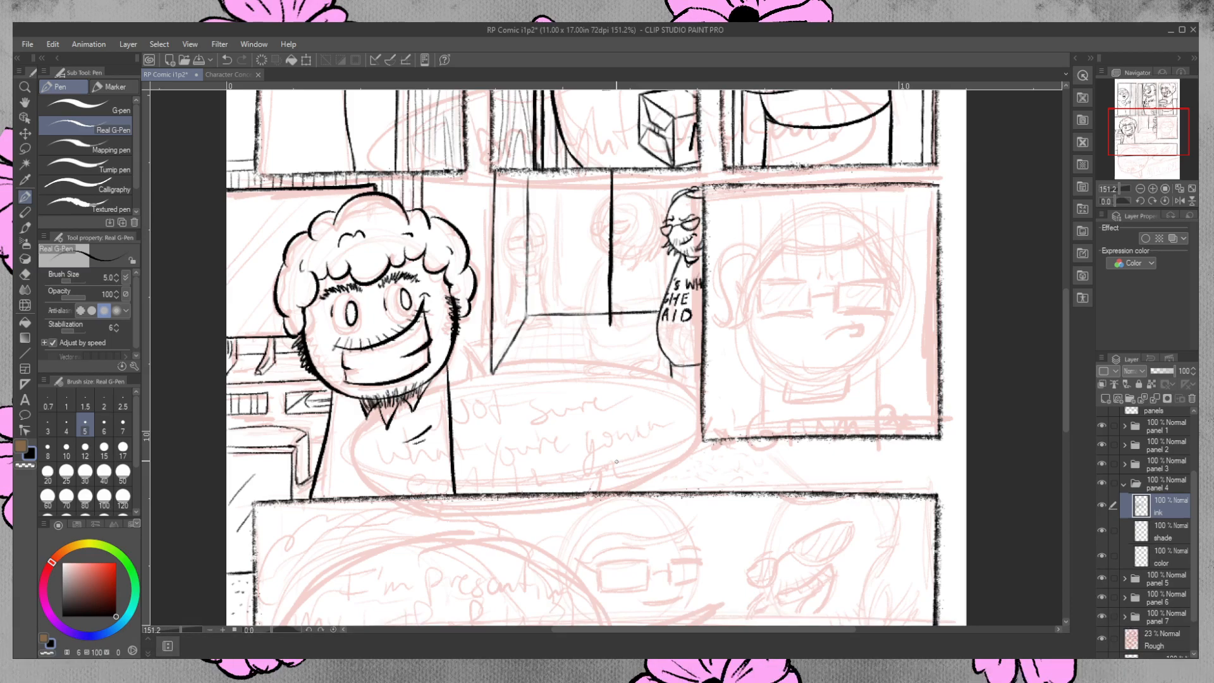
{"action": "left_click", "coordinate": [26, 274]}
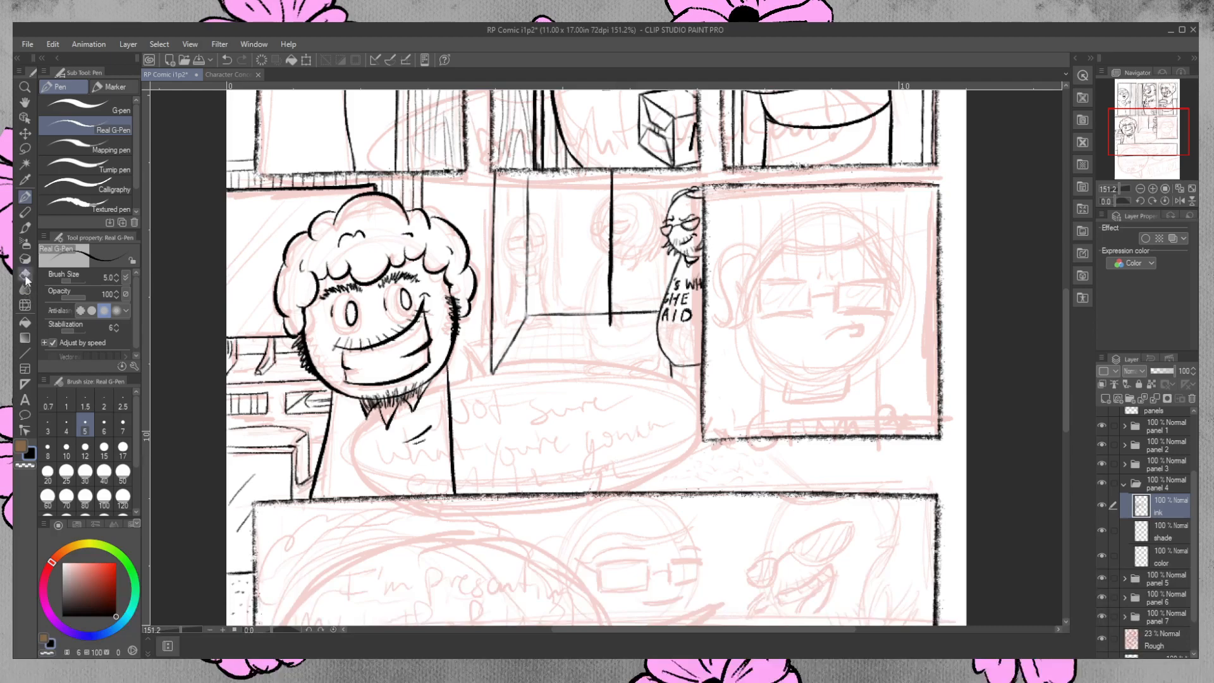
{"action": "left_click", "coordinate": [620, 312]}
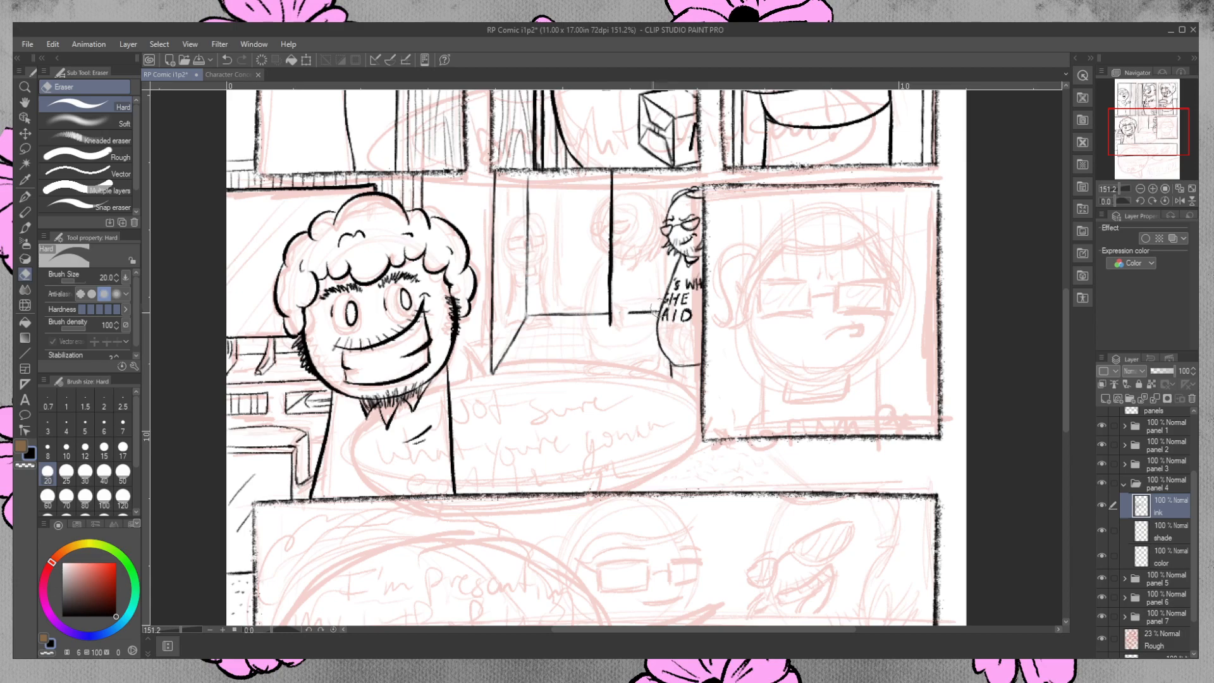
{"action": "left_click_drag", "start_coordinate": [655, 310], "coordinate": [631, 312]}
{"action": "mouse_move", "coordinate": [615, 254]}
{"action": "left_mouse_down"}
{"action": "mouse_move", "coordinate": [616, 282]}
{"action": "mouse_move", "coordinate": [607, 243]}
{"action": "left_mouse_up"}
{"action": "key", "text": "p"}
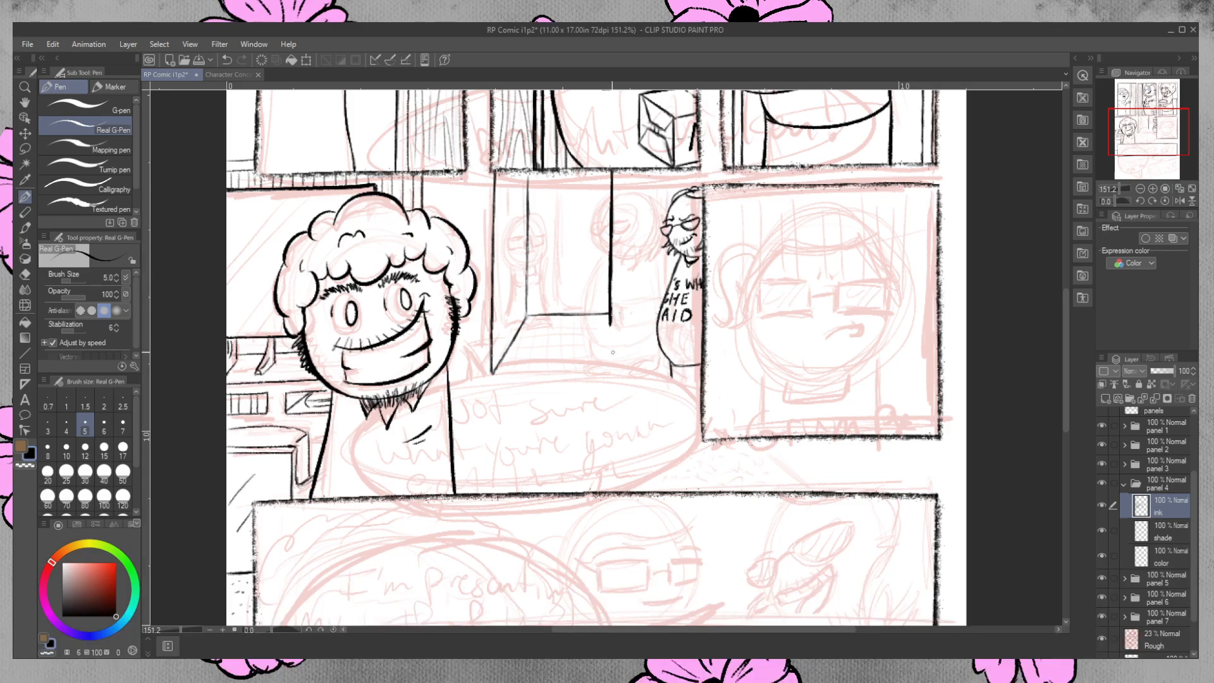
{"action": "left_click_drag", "start_coordinate": [610, 325], "coordinate": [657, 324]}
Ink a round knob near the door's edge, undoing one misplaced stroke.
{"action": "left_click_drag", "start_coordinate": [621, 241], "coordinate": [620, 245]}
{"action": "left_click_drag", "start_coordinate": [625, 239], "coordinate": [623, 241]}
{"action": "key", "text": "ctrl+z"}
{"action": "left_click", "coordinate": [623, 239]}
Ink vertical wood grain lines across the door from top to base around the knob.
{"action": "left_click_drag", "start_coordinate": [623, 179], "coordinate": [629, 209]}
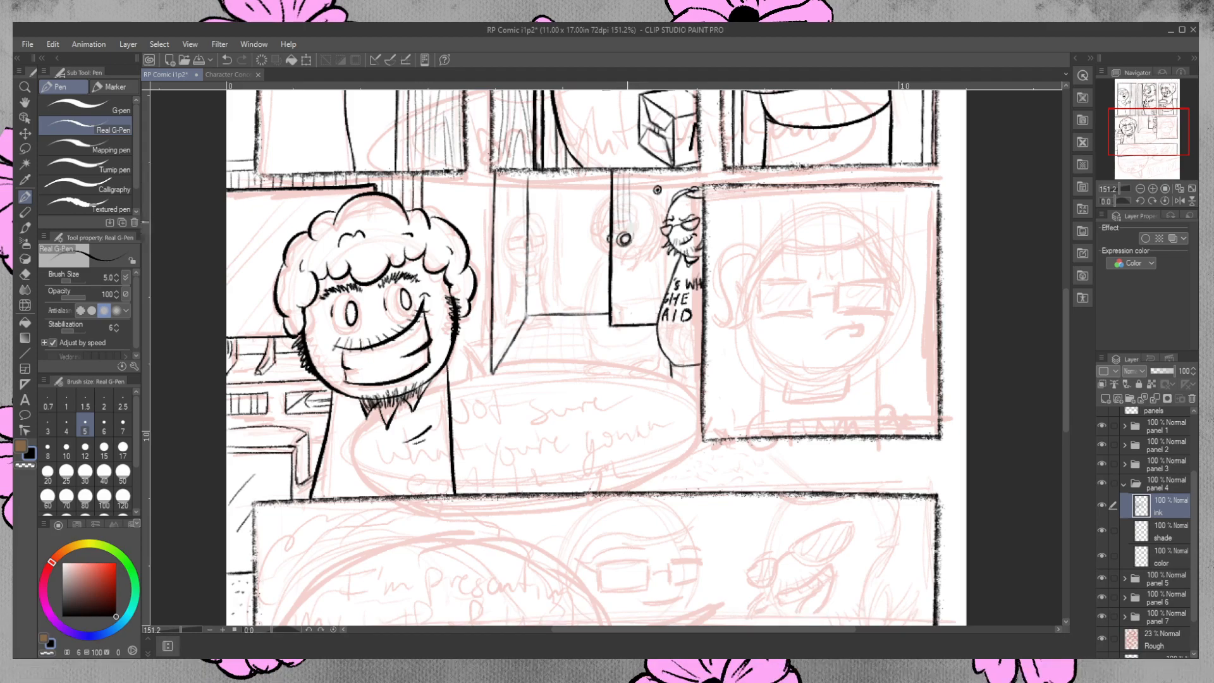
{"action": "mouse_move", "coordinate": [621, 284]}
{"action": "left_mouse_down"}
{"action": "mouse_move", "coordinate": [621, 249]}
{"action": "mouse_move", "coordinate": [623, 319]}
{"action": "left_mouse_up"}
{"action": "left_click_drag", "start_coordinate": [628, 248], "coordinate": [628, 319]}
{"action": "left_click_drag", "start_coordinate": [636, 176], "coordinate": [639, 321]}
{"action": "left_click_drag", "start_coordinate": [645, 254], "coordinate": [643, 282]}
{"action": "left_click_drag", "start_coordinate": [645, 230], "coordinate": [640, 307]}
{"action": "left_click_drag", "start_coordinate": [641, 180], "coordinate": [646, 265]}
{"action": "mouse_move", "coordinate": [652, 174]}
{"action": "left_mouse_down"}
{"action": "mouse_move", "coordinate": [647, 289]}
{"action": "mouse_move", "coordinate": [653, 276]}
{"action": "left_mouse_up"}
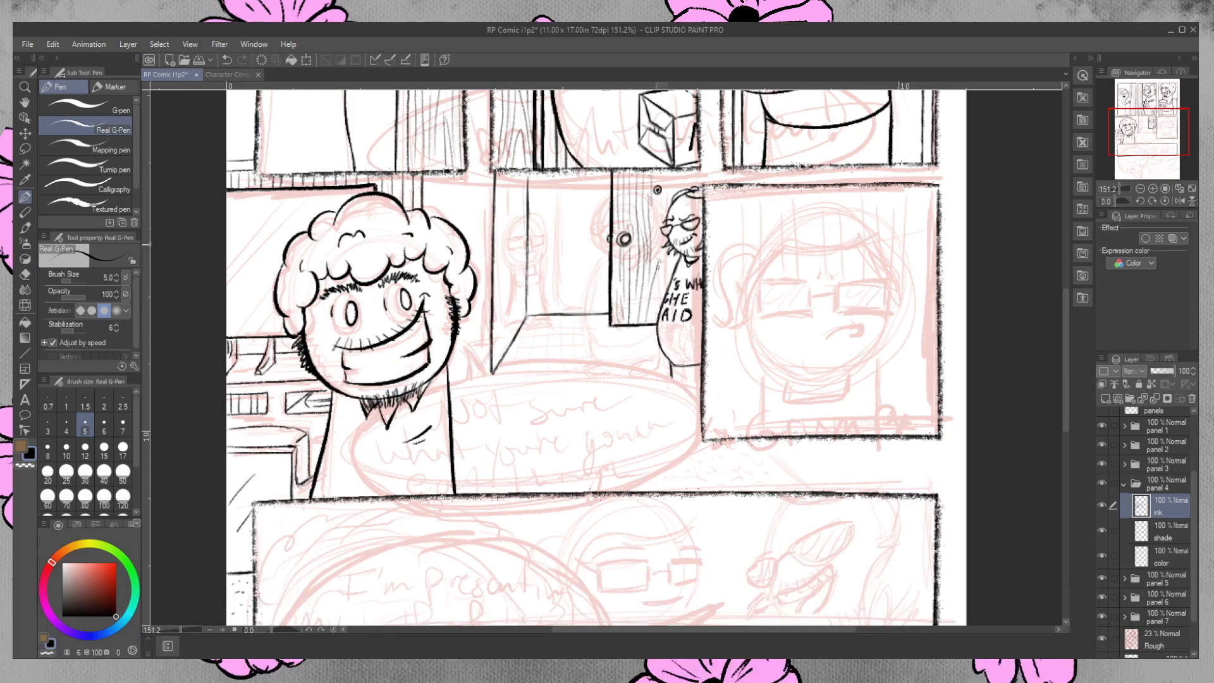
{"action": "left_click_drag", "start_coordinate": [658, 201], "coordinate": [660, 306]}
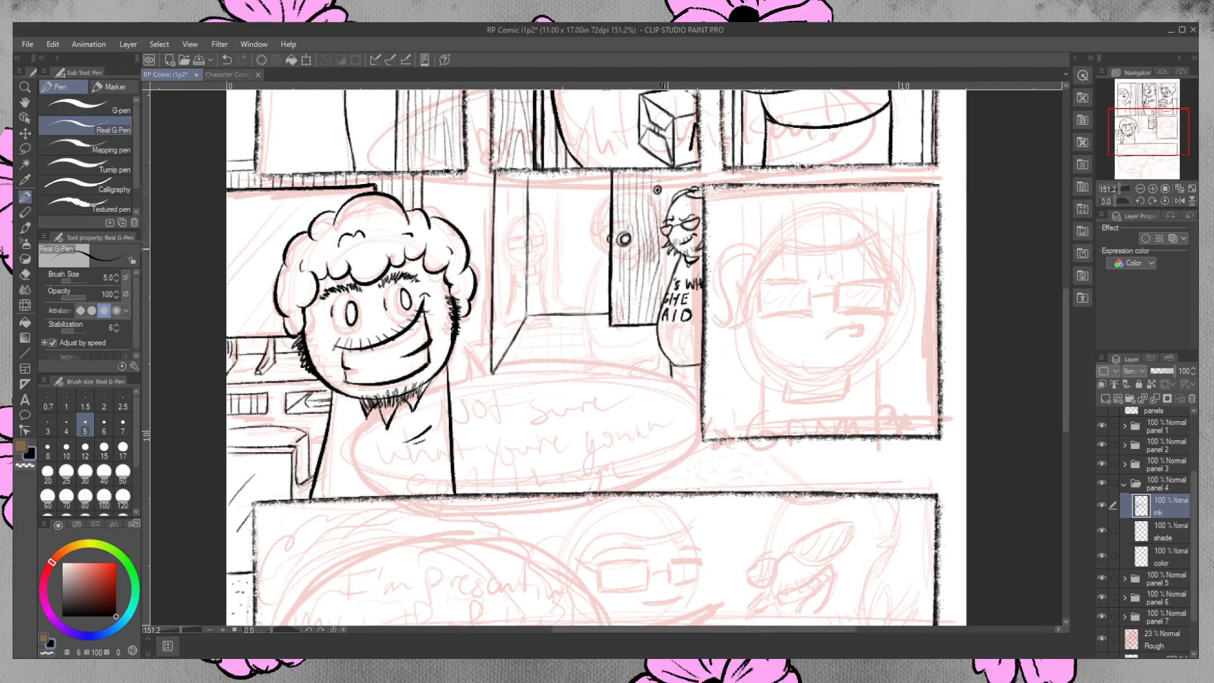
Ink the remaining door lines above the background figure's head and beside his beard.
{"action": "left_click_drag", "start_coordinate": [669, 169], "coordinate": [667, 210]}
{"action": "mouse_move", "coordinate": [664, 170]}
{"action": "left_mouse_down"}
{"action": "mouse_move", "coordinate": [663, 203]}
{"action": "mouse_move", "coordinate": [699, 188]}
{"action": "left_mouse_up"}
{"action": "mouse_move", "coordinate": [674, 256]}
{"action": "left_mouse_down"}
{"action": "mouse_move", "coordinate": [670, 276]}
{"action": "mouse_move", "coordinate": [664, 261]}
{"action": "left_mouse_up"}
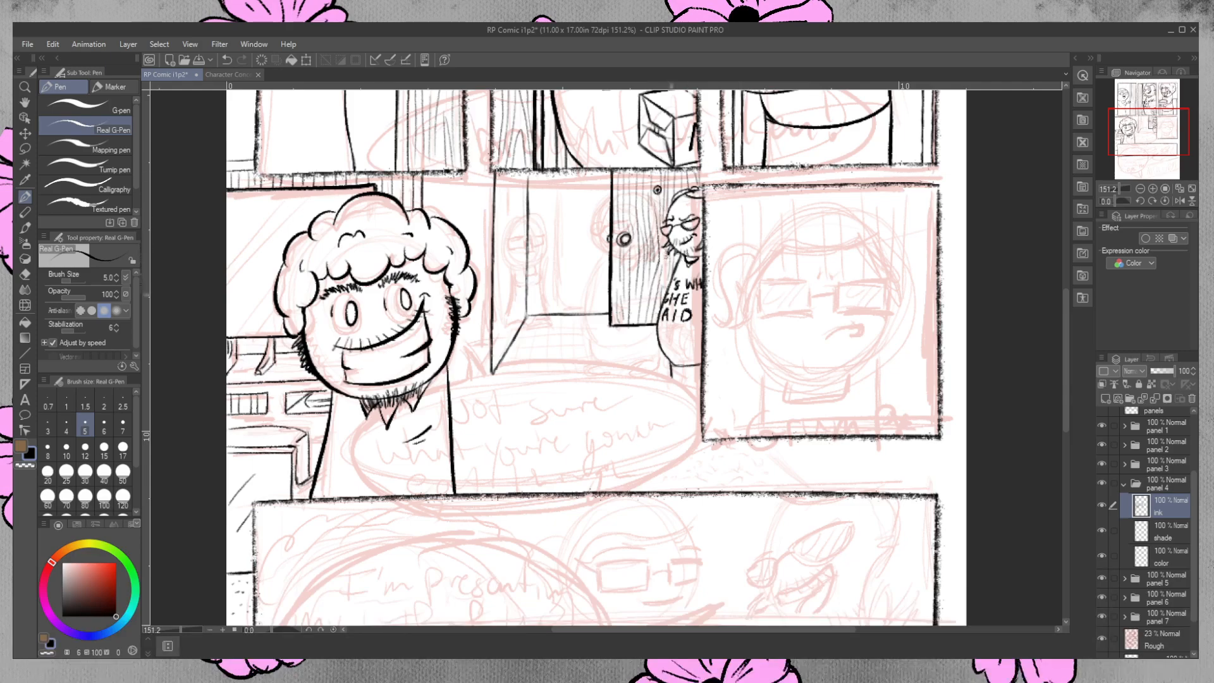
{"action": "left_click", "coordinate": [25, 274]}
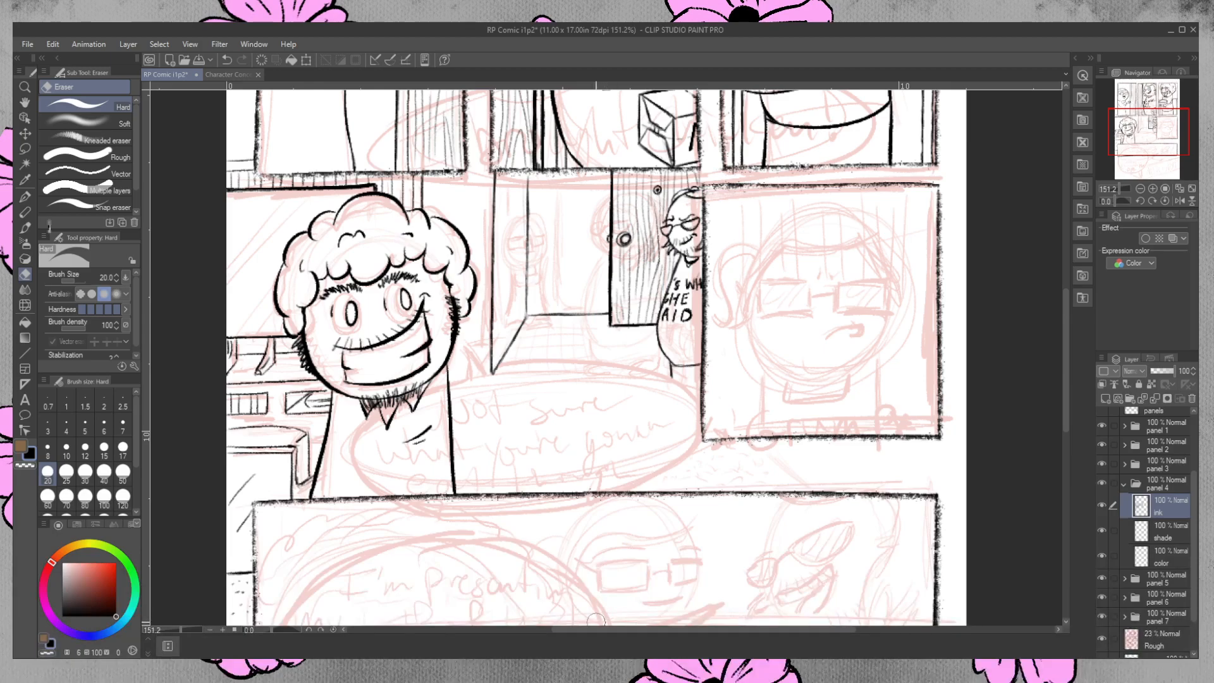
{"action": "left_click", "coordinate": [26, 197]}
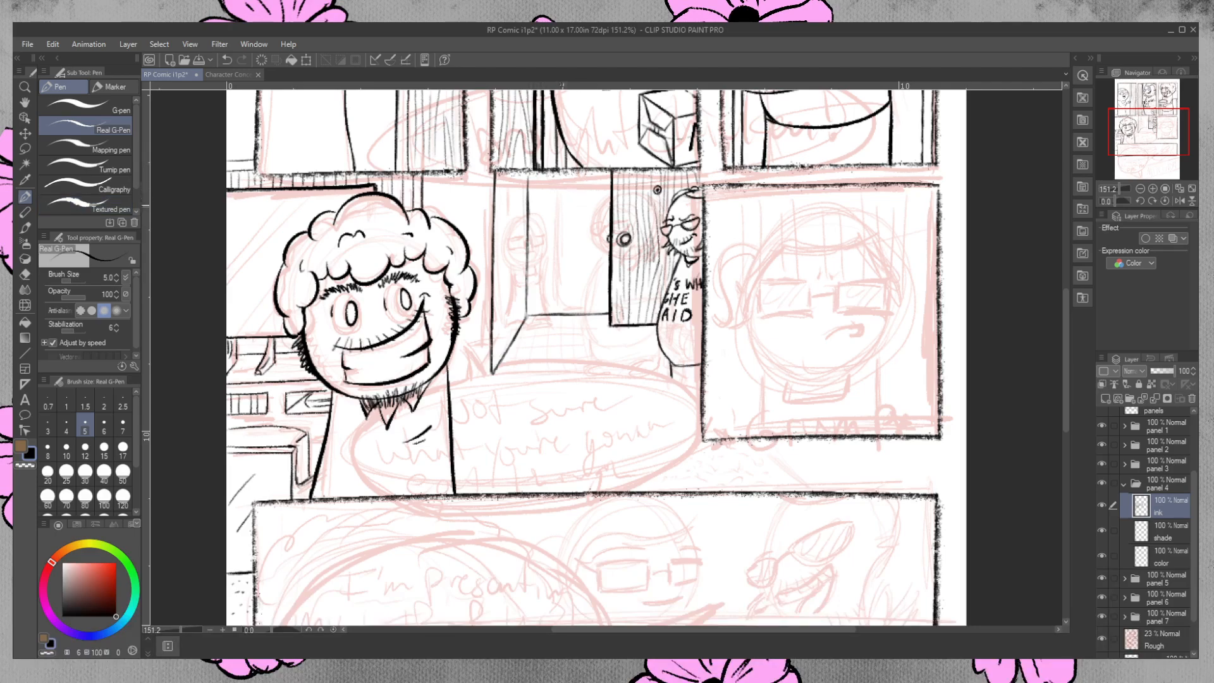
{"action": "mouse_move", "coordinate": [574, 194]}
{"action": "left_mouse_down"}
{"action": "mouse_move", "coordinate": [564, 197]}
{"action": "mouse_move", "coordinate": [573, 226]}
{"action": "mouse_move", "coordinate": [591, 203]}
{"action": "mouse_move", "coordinate": [590, 221]}
{"action": "mouse_move", "coordinate": [574, 228]}
{"action": "mouse_move", "coordinate": [571, 190]}
{"action": "mouse_move", "coordinate": [551, 215]}
{"action": "mouse_move", "coordinate": [564, 228]}
{"action": "mouse_move", "coordinate": [591, 219]}
{"action": "mouse_move", "coordinate": [590, 198]}
{"action": "left_mouse_up"}
{"action": "left_click_drag", "start_coordinate": [588, 203], "coordinate": [590, 223]}
{"action": "left_click", "coordinate": [25, 274]}
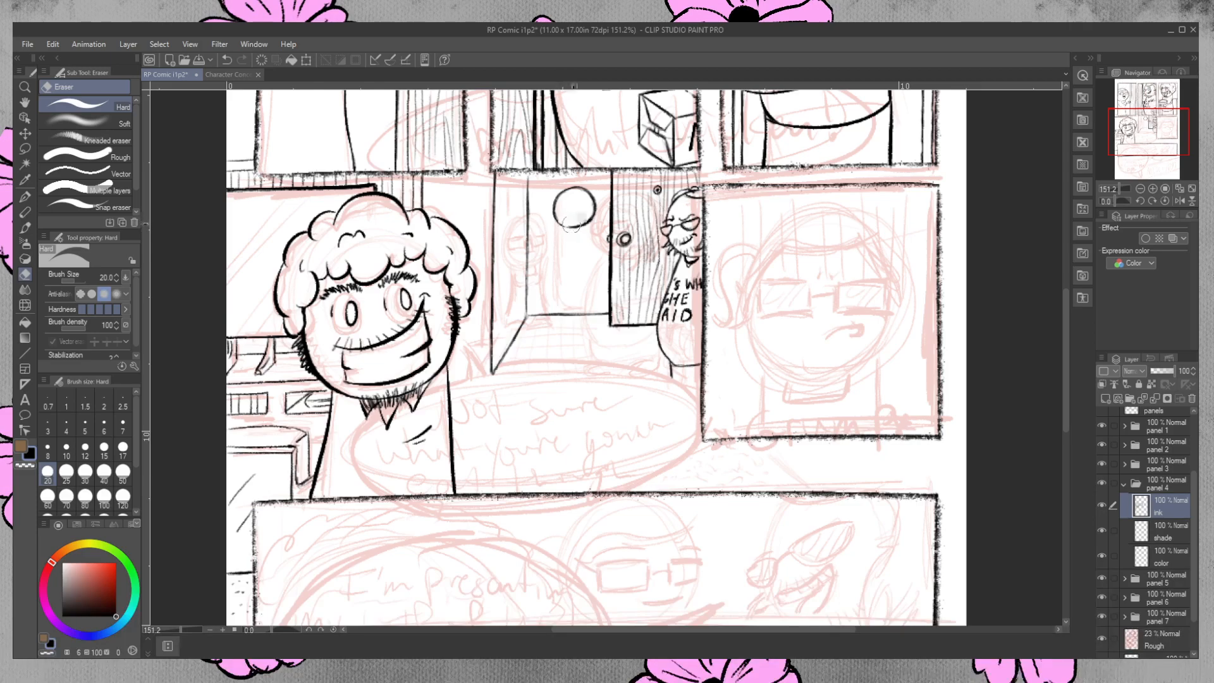
{"action": "left_click_drag", "start_coordinate": [576, 227], "coordinate": [583, 229]}
{"action": "left_click_drag", "start_coordinate": [585, 219], "coordinate": [579, 237]}
{"action": "key", "text": "p"}
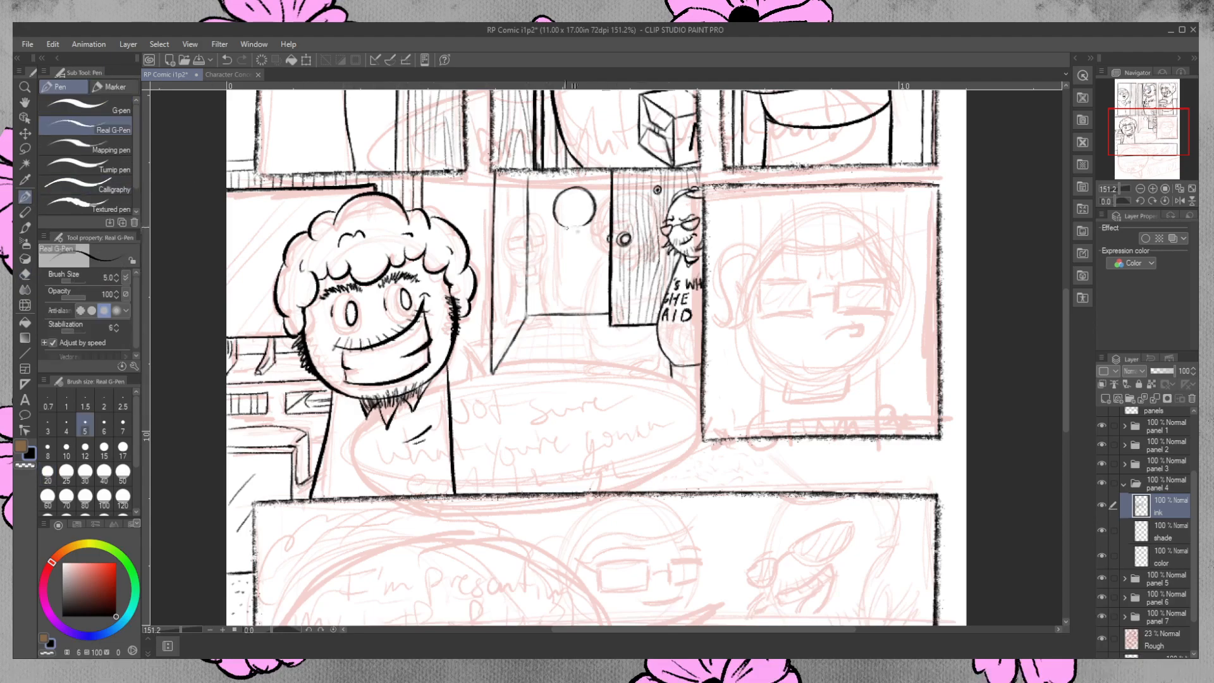
{"action": "left_click_drag", "start_coordinate": [571, 226], "coordinate": [592, 223]}
{"action": "left_click_drag", "start_coordinate": [559, 232], "coordinate": [557, 302]}
{"action": "key", "text": "e"}
{"action": "mouse_move", "coordinate": [594, 202]}
{"action": "left_mouse_down"}
{"action": "mouse_move", "coordinate": [562, 237]}
{"action": "mouse_move", "coordinate": [556, 296]}
{"action": "left_mouse_up"}
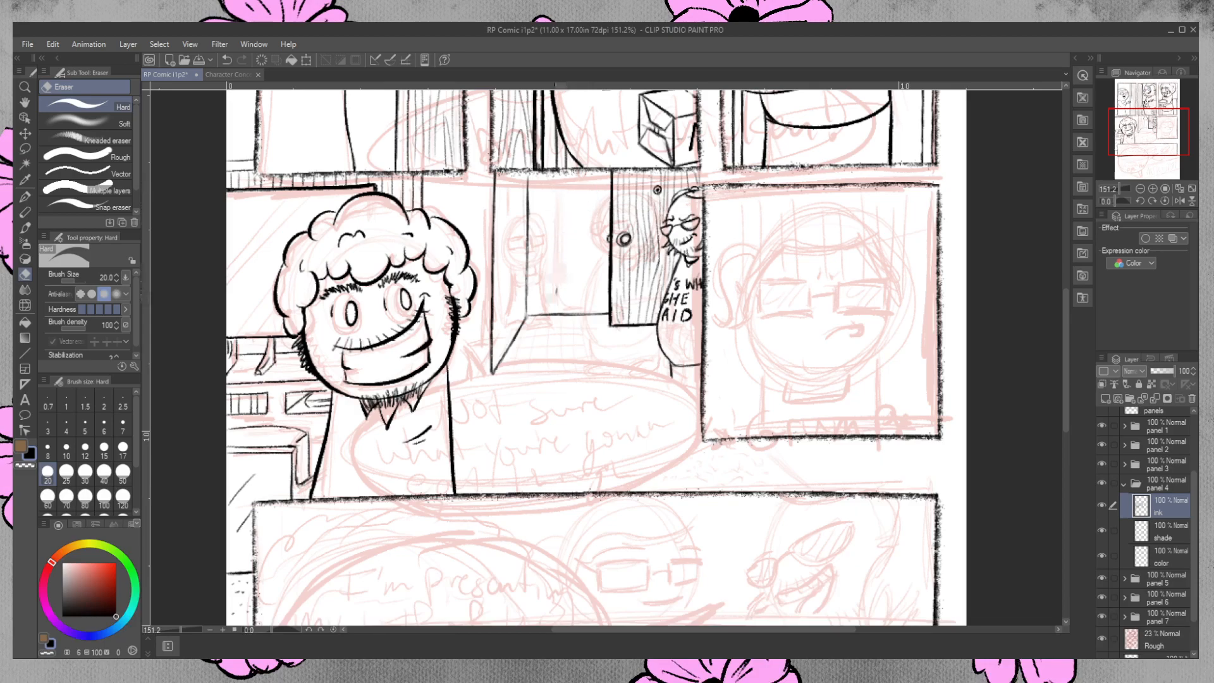
{"action": "key", "text": "p"}
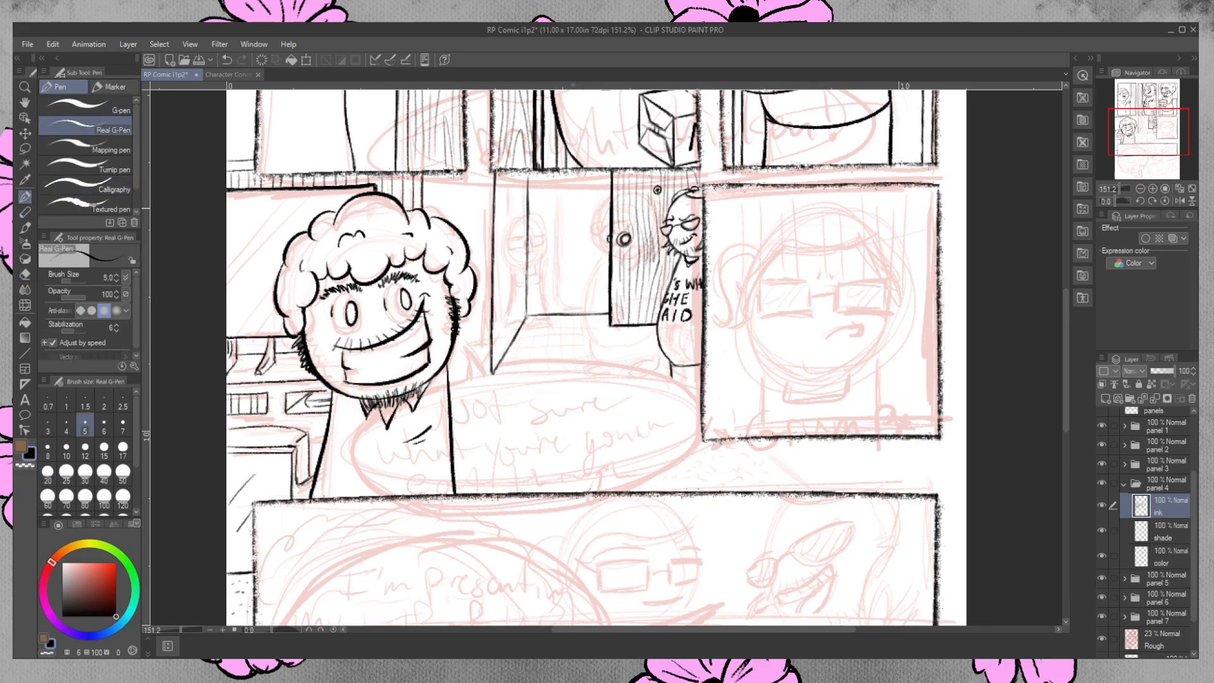
{"action": "mouse_move", "coordinate": [573, 207]}
{"action": "left_mouse_down"}
{"action": "mouse_move", "coordinate": [559, 241]}
{"action": "mouse_move", "coordinate": [583, 247]}
{"action": "mouse_move", "coordinate": [598, 240]}
{"action": "mouse_move", "coordinate": [596, 211]}
{"action": "left_mouse_up"}
{"action": "key", "text": "ctrl+z"}
{"action": "key", "text": "ctrl+z"}
{"action": "key", "text": "ctrl+z"}
Ink a round head for the background figure beside the door in panel 4 and thin its outline with the eraser.
{"action": "mouse_move", "coordinate": [565, 196]}
{"action": "left_mouse_down"}
{"action": "mouse_move", "coordinate": [555, 229]}
{"action": "mouse_move", "coordinate": [555, 196]}
{"action": "mouse_move", "coordinate": [590, 201]}
{"action": "mouse_move", "coordinate": [595, 215]}
{"action": "mouse_move", "coordinate": [563, 241]}
{"action": "mouse_move", "coordinate": [593, 229]}
{"action": "mouse_move", "coordinate": [593, 203]}
{"action": "mouse_move", "coordinate": [589, 238]}
{"action": "mouse_move", "coordinate": [598, 229]}
{"action": "mouse_move", "coordinate": [597, 216]}
{"action": "mouse_move", "coordinate": [549, 220]}
{"action": "mouse_move", "coordinate": [562, 244]}
{"action": "mouse_move", "coordinate": [547, 219]}
{"action": "left_mouse_up"}
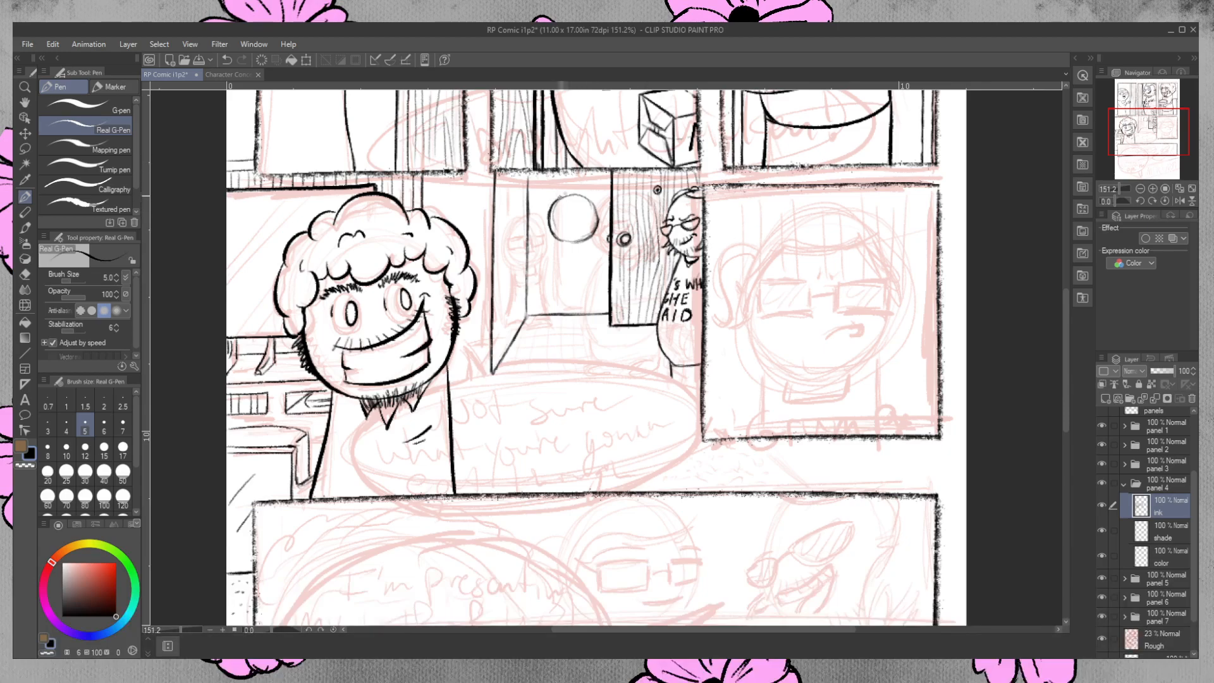
{"action": "left_click_drag", "start_coordinate": [567, 194], "coordinate": [598, 213]}
{"action": "key", "text": "e"}
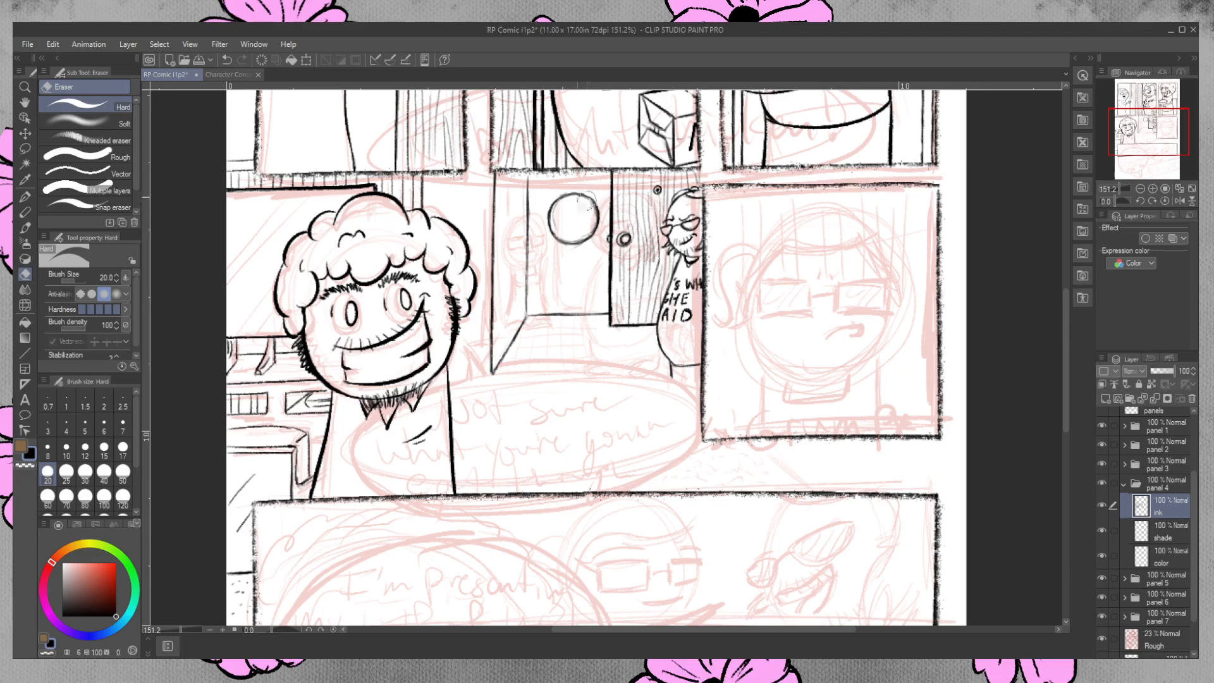
{"action": "mouse_move", "coordinate": [554, 209]}
{"action": "left_mouse_down"}
{"action": "mouse_move", "coordinate": [569, 240]}
{"action": "mouse_move", "coordinate": [592, 207]}
{"action": "left_mouse_up"}
{"action": "left_click_drag", "start_coordinate": [558, 201], "coordinate": [555, 229]}
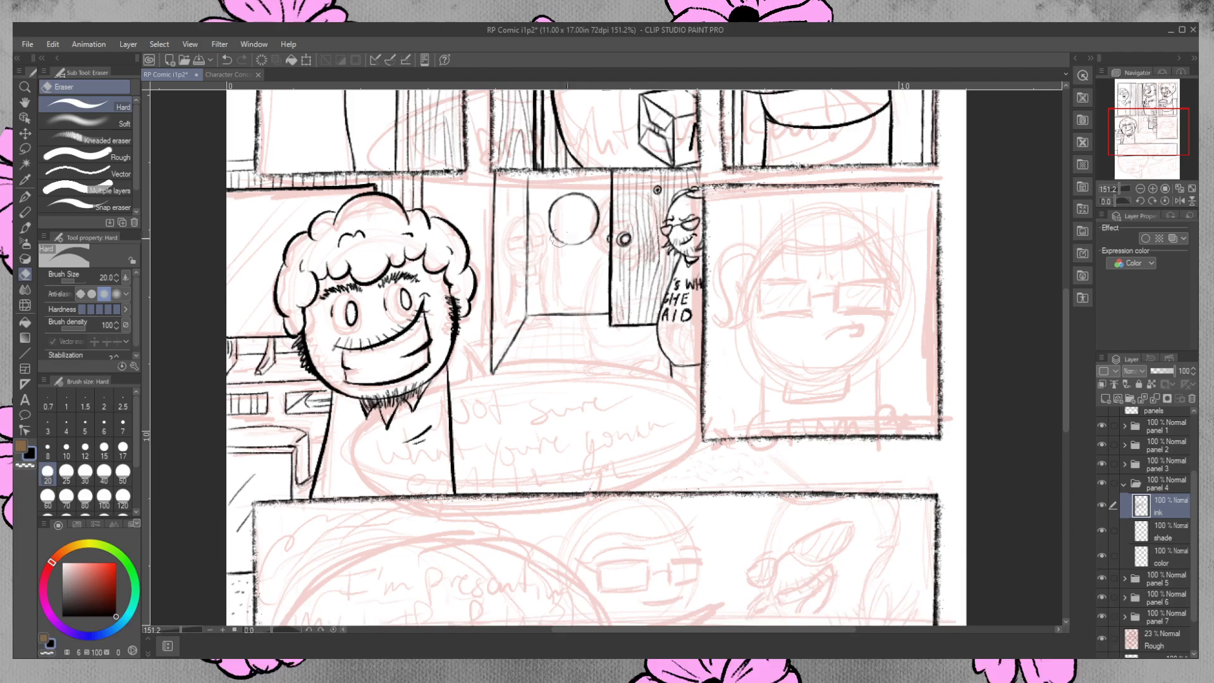
Ink the two long side lines of the doorway figure's body from below the head to the floor.
{"action": "key", "text": "p"}
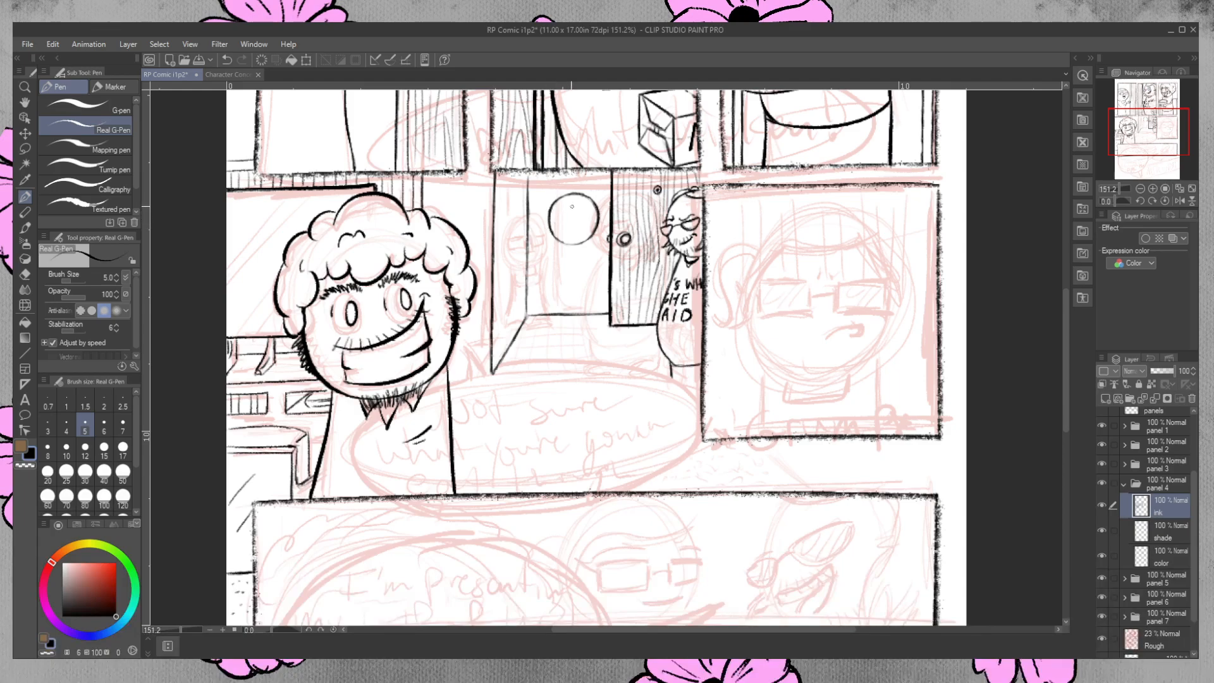
{"action": "mouse_move", "coordinate": [556, 244]}
{"action": "left_mouse_down"}
{"action": "mouse_move", "coordinate": [551, 310]}
{"action": "mouse_move", "coordinate": [555, 247]}
{"action": "mouse_move", "coordinate": [591, 245]}
{"action": "mouse_move", "coordinate": [592, 233]}
{"action": "mouse_move", "coordinate": [595, 316]}
{"action": "left_mouse_up"}
{"action": "left_click_drag", "start_coordinate": [592, 256], "coordinate": [595, 317]}
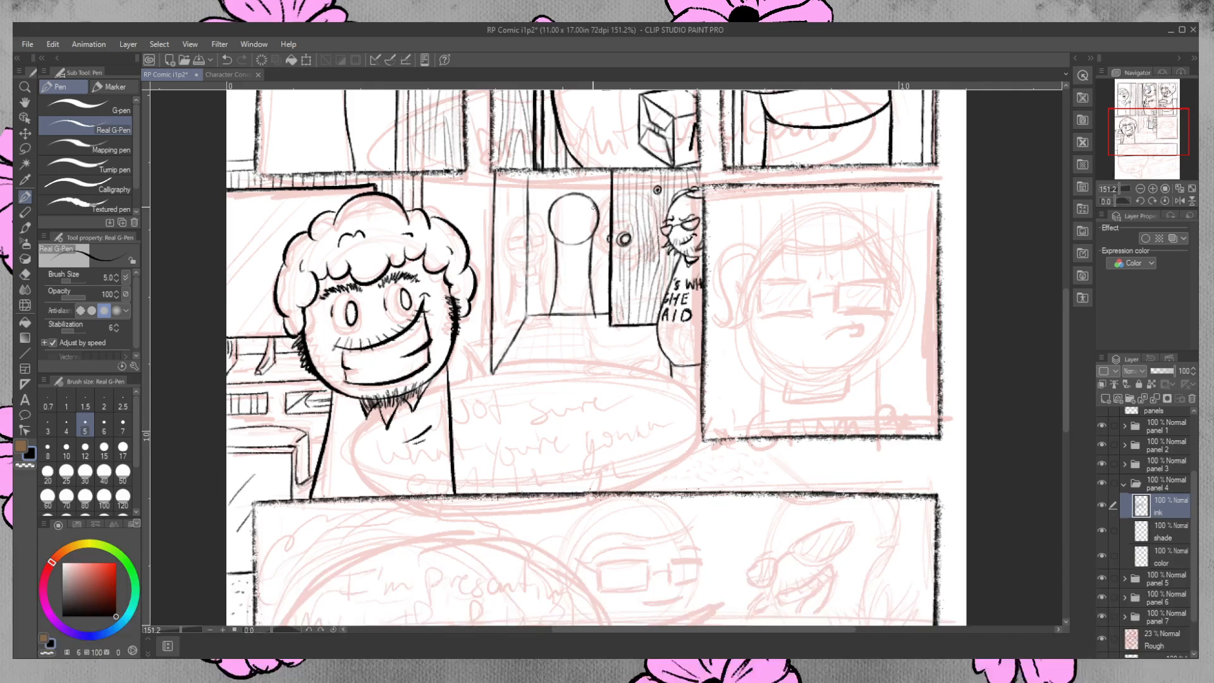
Ink two oval feet at the base of the doorway figure's body, redoing misplaced strokes.
{"action": "mouse_move", "coordinate": [547, 320]}
{"action": "left_mouse_down"}
{"action": "mouse_move", "coordinate": [599, 318]}
{"action": "mouse_move", "coordinate": [589, 306]}
{"action": "mouse_move", "coordinate": [558, 318]}
{"action": "mouse_move", "coordinate": [598, 317]}
{"action": "left_mouse_up"}
{"action": "key", "text": "ctrl+z"}
{"action": "key", "text": "ctrl+z"}
{"action": "mouse_move", "coordinate": [598, 316]}
{"action": "left_mouse_down"}
{"action": "mouse_move", "coordinate": [588, 329]}
{"action": "mouse_move", "coordinate": [602, 325]}
{"action": "left_mouse_up"}
{"action": "left_click_drag", "start_coordinate": [544, 326], "coordinate": [571, 322]}
{"action": "key", "text": "ctrl+z"}
{"action": "key", "text": "ctrl+z"}
{"action": "mouse_move", "coordinate": [560, 327]}
{"action": "left_mouse_down"}
{"action": "mouse_move", "coordinate": [551, 334]}
{"action": "mouse_move", "coordinate": [599, 317]}
{"action": "mouse_move", "coordinate": [597, 329]}
{"action": "left_mouse_up"}
{"action": "key", "text": "e"}
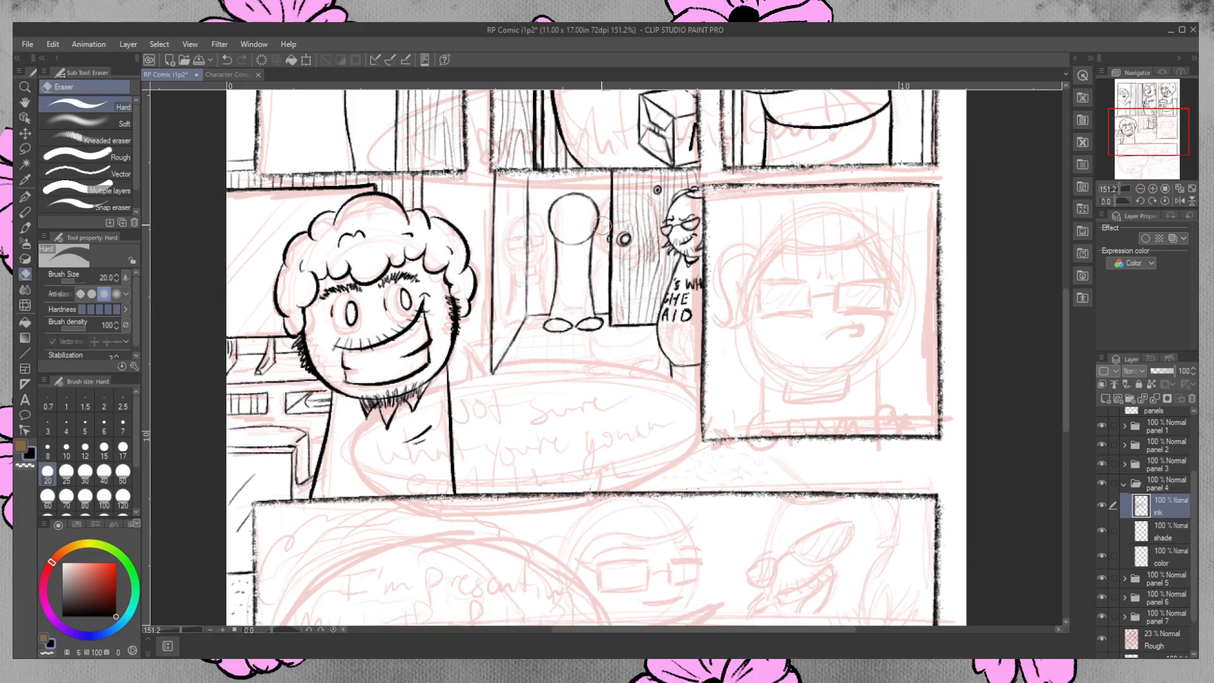
Ink the doorway figure's neckline and upper-body details below the head, erasing the excess ink.
{"action": "key", "text": "p"}
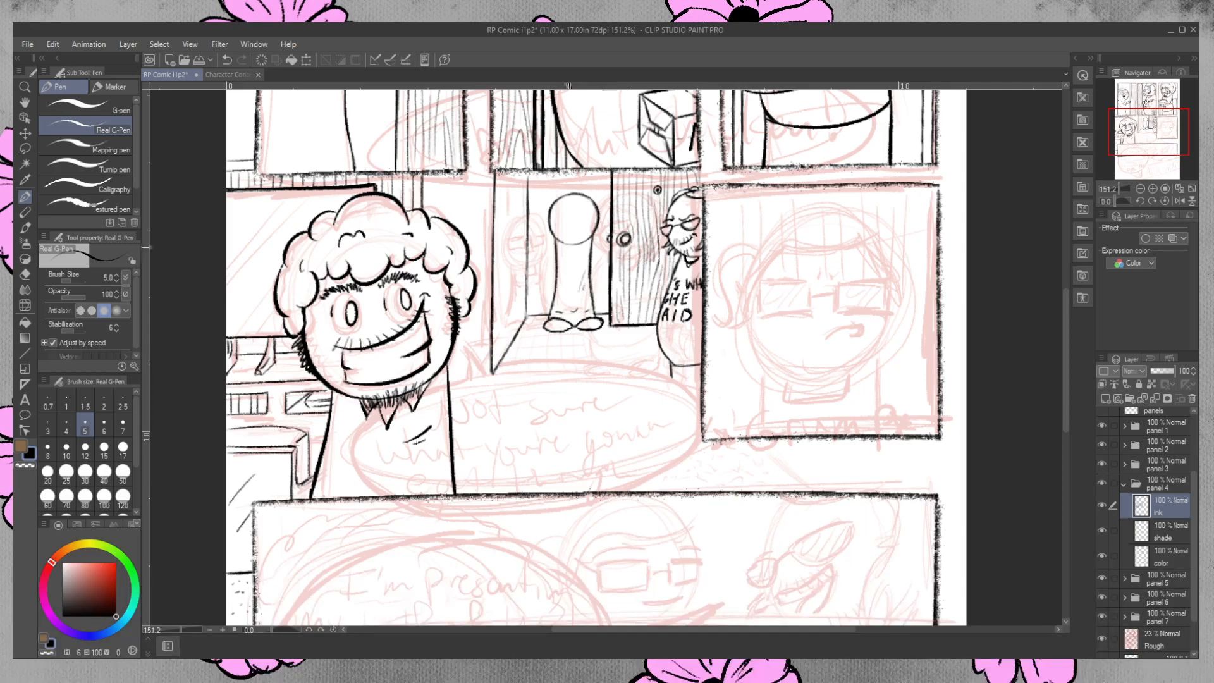
{"action": "mouse_move", "coordinate": [562, 247]}
{"action": "left_mouse_down"}
{"action": "mouse_move", "coordinate": [583, 244]}
{"action": "mouse_move", "coordinate": [564, 254]}
{"action": "left_mouse_up"}
{"action": "left_click_drag", "start_coordinate": [555, 251], "coordinate": [554, 262]}
{"action": "key", "text": "ctrl+z"}
{"action": "left_click_drag", "start_coordinate": [556, 256], "coordinate": [552, 270]}
{"action": "key", "text": "ctrl+z"}
{"action": "left_click_drag", "start_coordinate": [556, 251], "coordinate": [566, 262]}
{"action": "left_click", "coordinate": [25, 274]}
{"action": "left_click_drag", "start_coordinate": [560, 255], "coordinate": [559, 258]}
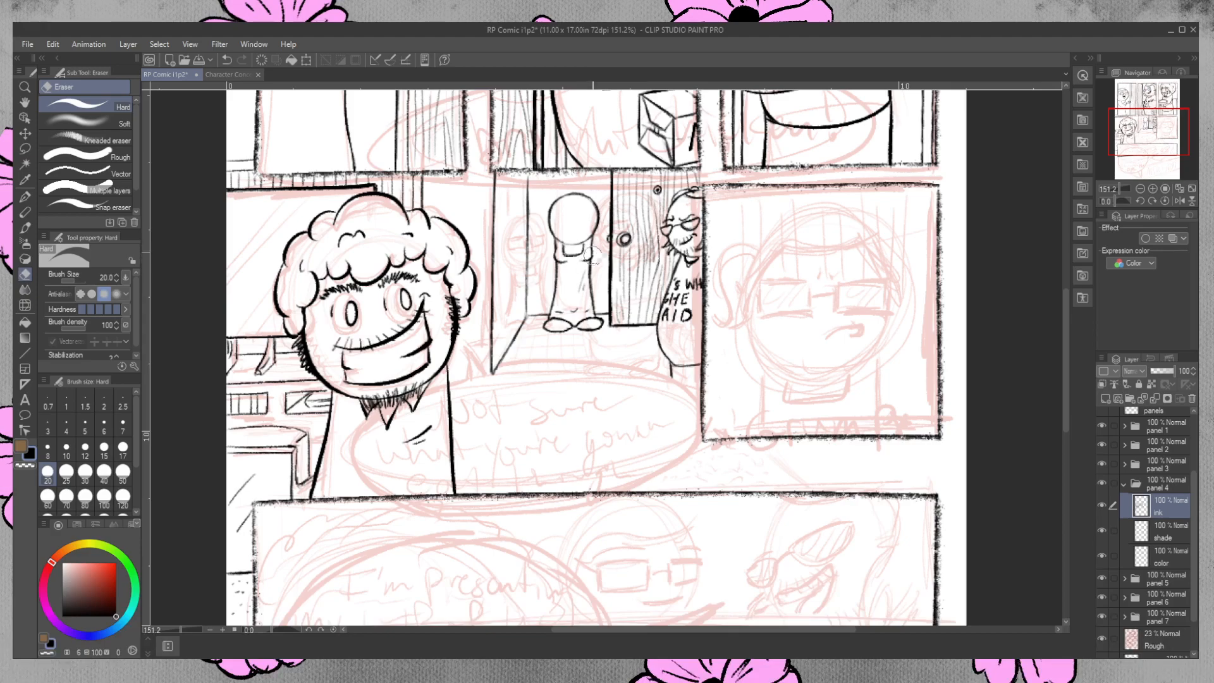
Ink the small mouth on the doorway figure's face, undoing misplaced strokes.
{"action": "key", "text": "p"}
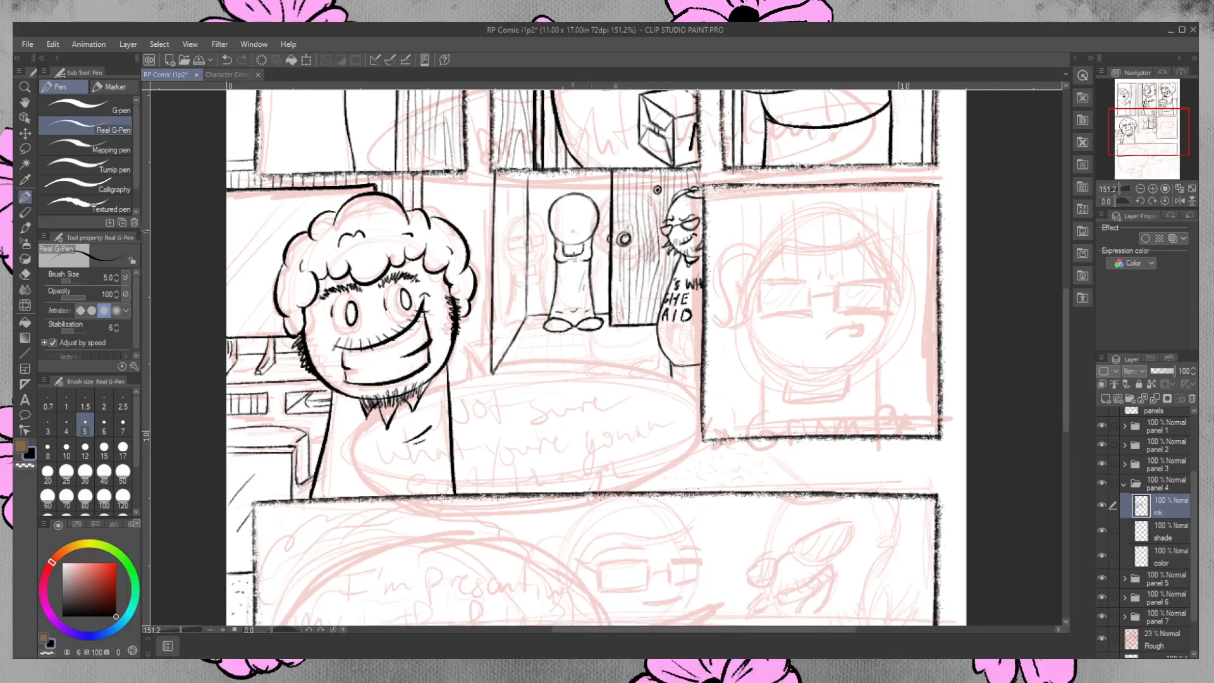
{"action": "left_click_drag", "start_coordinate": [588, 226], "coordinate": [573, 233]}
{"action": "left_click_drag", "start_coordinate": [572, 226], "coordinate": [579, 226]}
{"action": "key", "text": "ctrl+z"}
{"action": "mouse_move", "coordinate": [572, 230]}
{"action": "left_mouse_down"}
{"action": "mouse_move", "coordinate": [538, 192]}
{"action": "mouse_move", "coordinate": [529, 203]}
{"action": "mouse_move", "coordinate": [586, 226]}
{"action": "left_mouse_up"}
{"action": "key", "text": "ctrl+z"}
{"action": "key", "text": "ctrl+z"}
Ink the rectangular glasses and hairline on the doorway figure's face, redoing misplaced strokes.
{"action": "key", "text": "ctrl+z"}
{"action": "left_click_drag", "start_coordinate": [590, 232], "coordinate": [588, 228]}
{"action": "key", "text": "ctrl+z"}
{"action": "left_click", "coordinate": [561, 222]}
{"action": "left_click_drag", "start_coordinate": [555, 222], "coordinate": [588, 220]}
{"action": "key", "text": "ctrl+z"}
{"action": "key", "text": "ctrl+z"}
{"action": "key", "text": "ctrl+z"}
{"action": "left_click_drag", "start_coordinate": [556, 223], "coordinate": [588, 225]}
{"action": "left_click_drag", "start_coordinate": [594, 213], "coordinate": [577, 220]}
{"action": "mouse_move", "coordinate": [553, 212]}
{"action": "left_mouse_down"}
{"action": "mouse_move", "coordinate": [569, 243]}
{"action": "mouse_move", "coordinate": [555, 214]}
{"action": "left_mouse_up"}
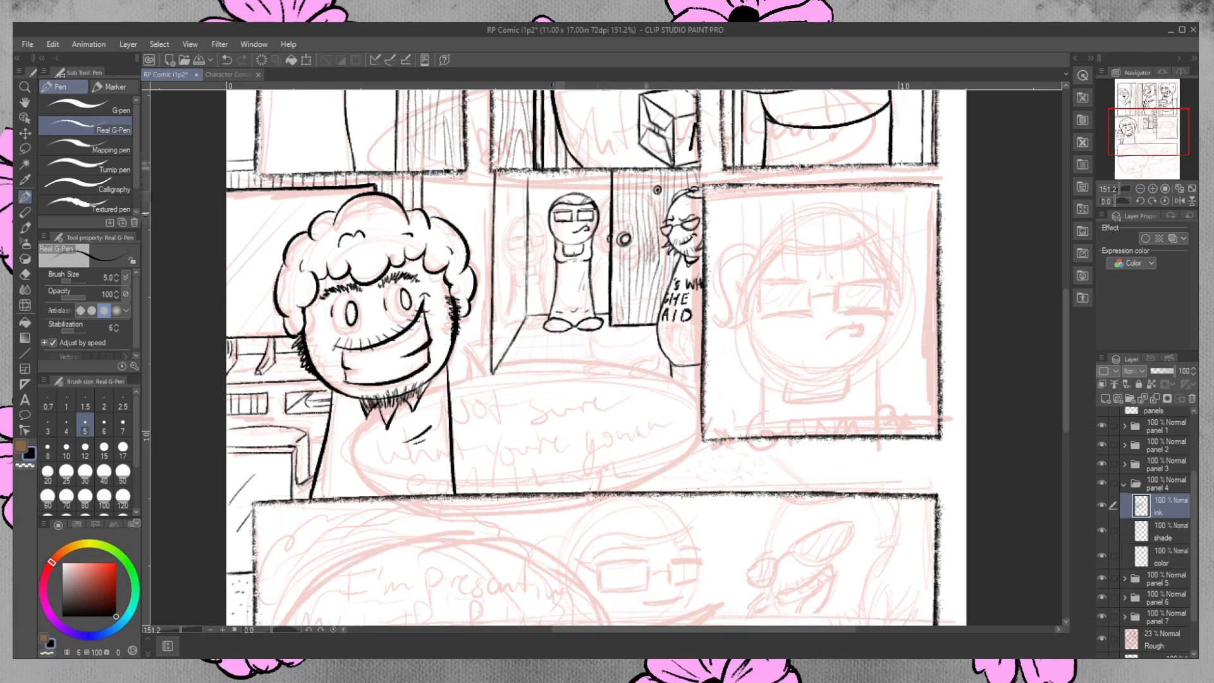
Ink the doorway figure's ponytail and the arm reaching toward the door's edge.
{"action": "left_click_drag", "start_coordinate": [550, 206], "coordinate": [541, 234]}
{"action": "mouse_move", "coordinate": [605, 239]}
{"action": "left_mouse_down"}
{"action": "mouse_move", "coordinate": [591, 259]}
{"action": "mouse_move", "coordinate": [610, 234]}
{"action": "left_mouse_up"}
{"action": "left_click_drag", "start_coordinate": [606, 242], "coordinate": [619, 240]}
Ink a flat oval plate across the curly-haired man's torso and erase the body and counter lines crossing it.
{"action": "left_click_drag", "start_coordinate": [1066, 347], "coordinate": [1064, 275]}
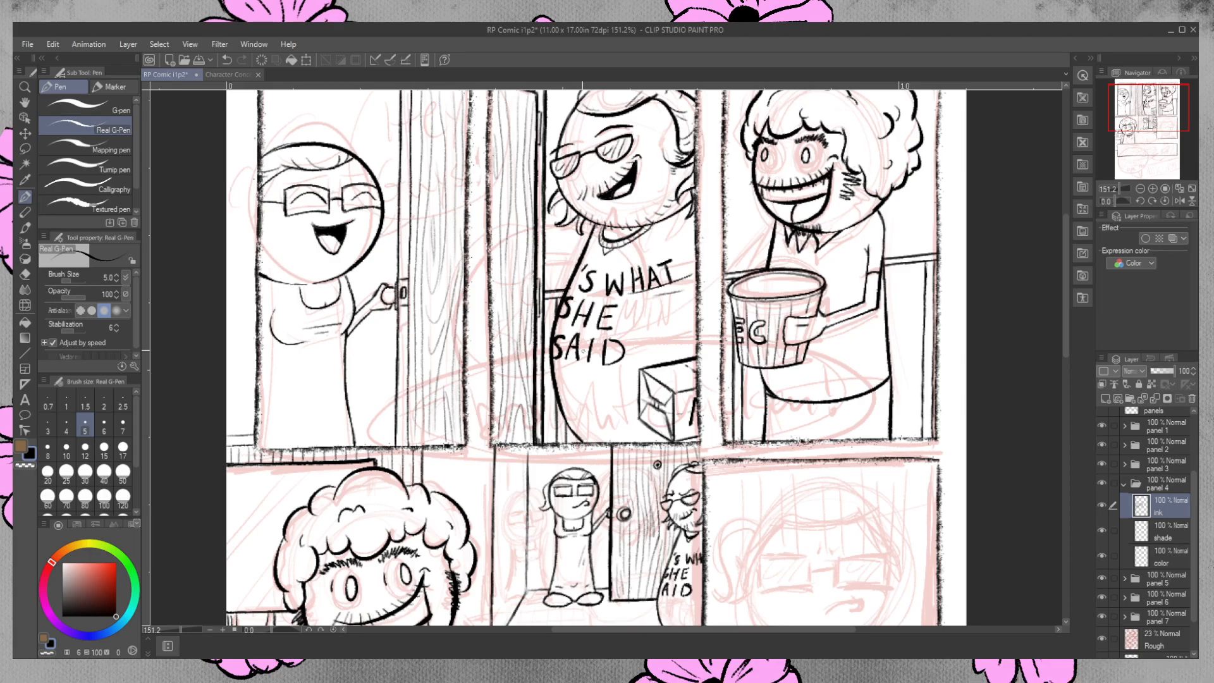
{"action": "left_click_drag", "start_coordinate": [1065, 274], "coordinate": [1046, 363]}
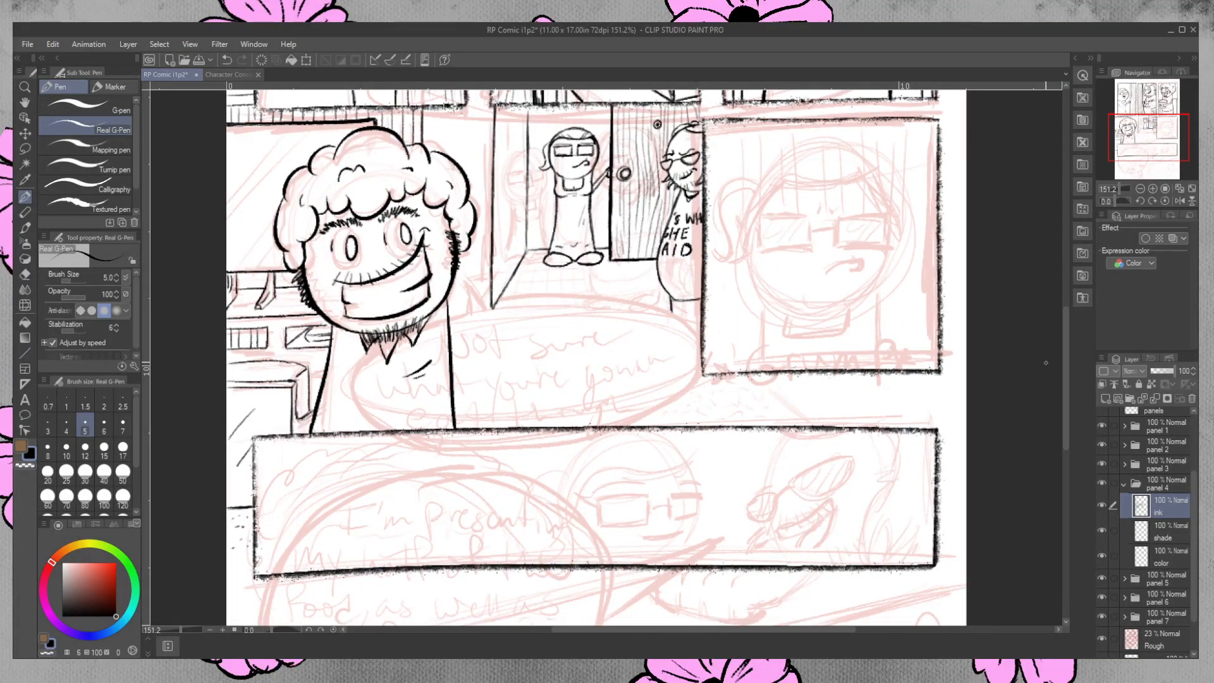
{"action": "left_click_drag", "start_coordinate": [1070, 343], "coordinate": [1068, 297]}
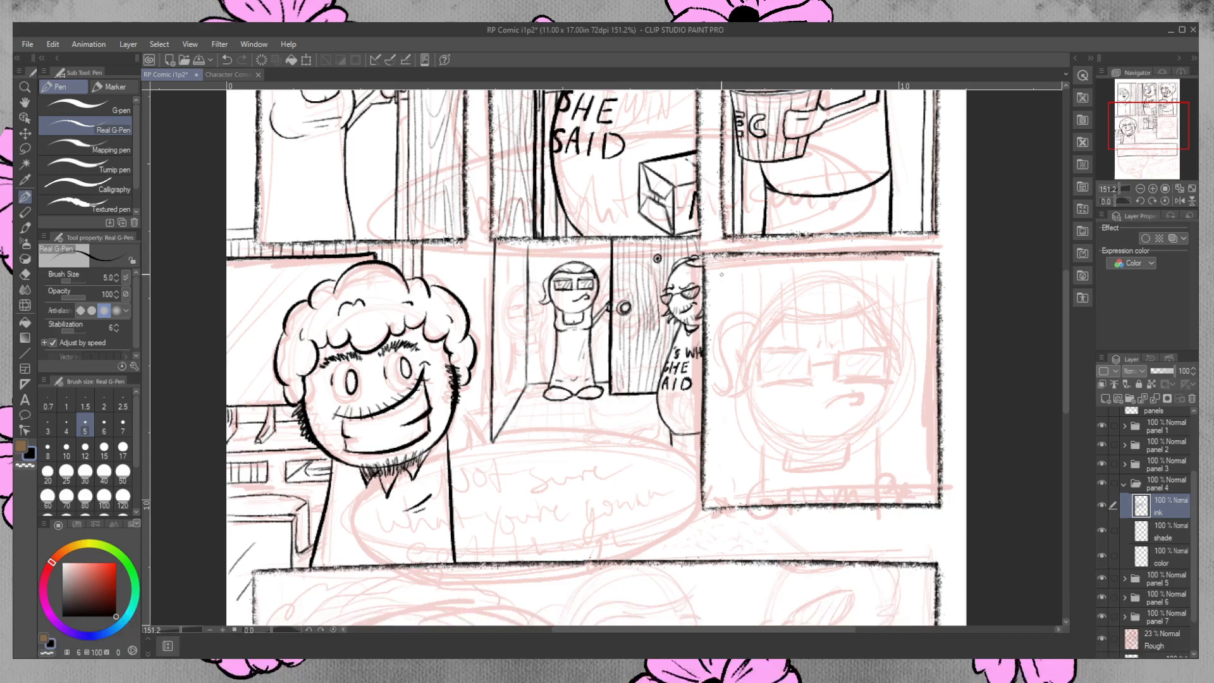
{"action": "left_click_drag", "start_coordinate": [685, 291], "coordinate": [691, 287]}
{"action": "mouse_move", "coordinate": [360, 510]}
{"action": "left_mouse_down"}
{"action": "mouse_move", "coordinate": [322, 515]}
{"action": "mouse_move", "coordinate": [380, 520]}
{"action": "mouse_move", "coordinate": [330, 508]}
{"action": "mouse_move", "coordinate": [346, 532]}
{"action": "mouse_move", "coordinate": [329, 509]}
{"action": "mouse_move", "coordinate": [350, 540]}
{"action": "mouse_move", "coordinate": [348, 508]}
{"action": "mouse_move", "coordinate": [285, 526]}
{"action": "mouse_move", "coordinate": [399, 520]}
{"action": "mouse_move", "coordinate": [366, 510]}
{"action": "left_mouse_up"}
{"action": "key", "text": "ctrl+z"}
{"action": "key", "text": "ctrl+z"}
{"action": "key", "text": "ctrl+z"}
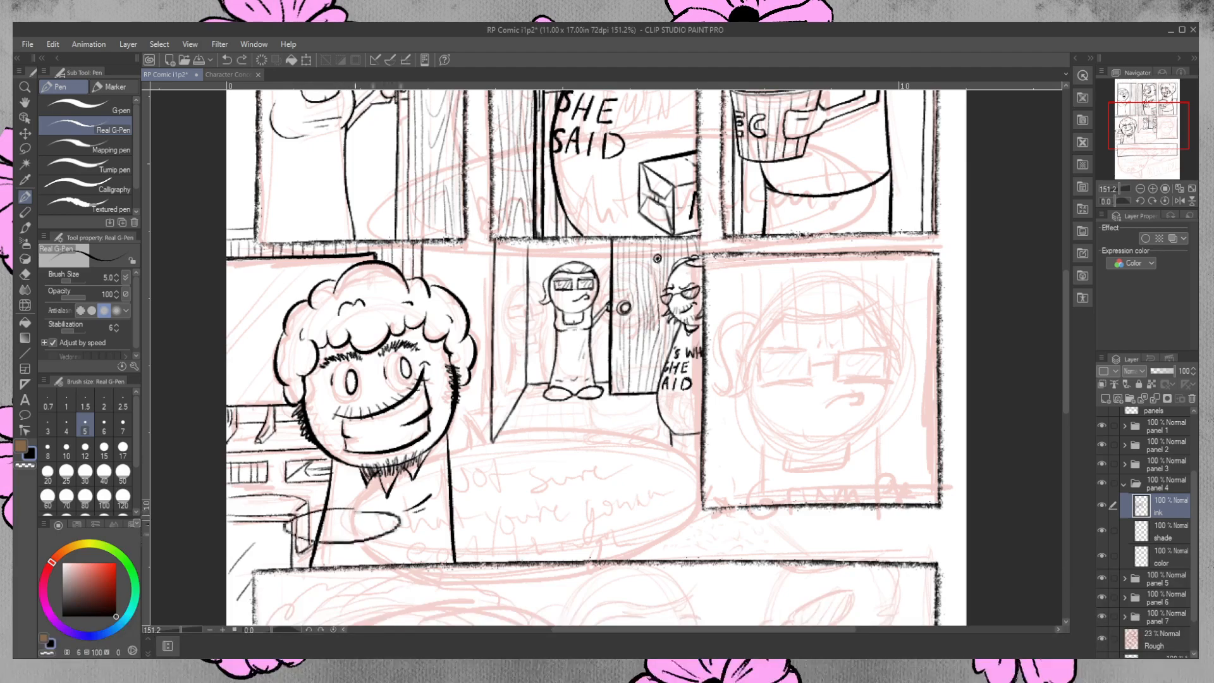
{"action": "left_click", "coordinate": [24, 274]}
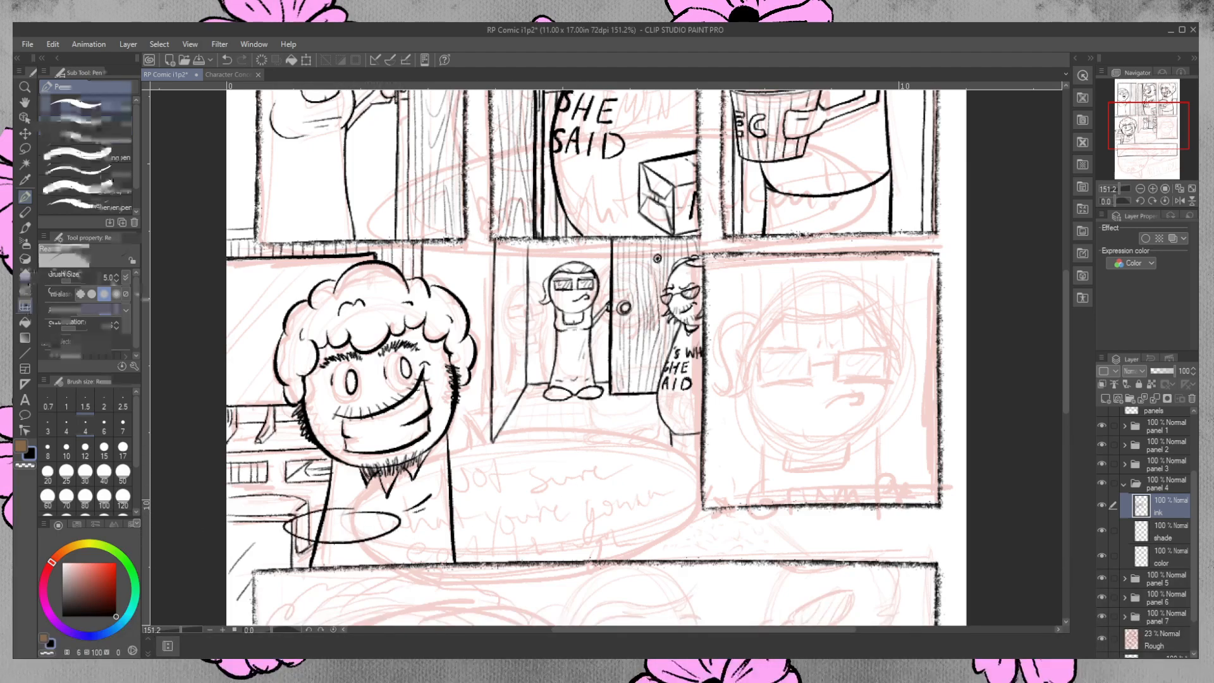
{"action": "mouse_move", "coordinate": [322, 521]}
{"action": "left_mouse_down"}
{"action": "mouse_move", "coordinate": [316, 539]}
{"action": "mouse_move", "coordinate": [307, 516]}
{"action": "mouse_move", "coordinate": [309, 534]}
{"action": "mouse_move", "coordinate": [299, 531]}
{"action": "left_mouse_up"}
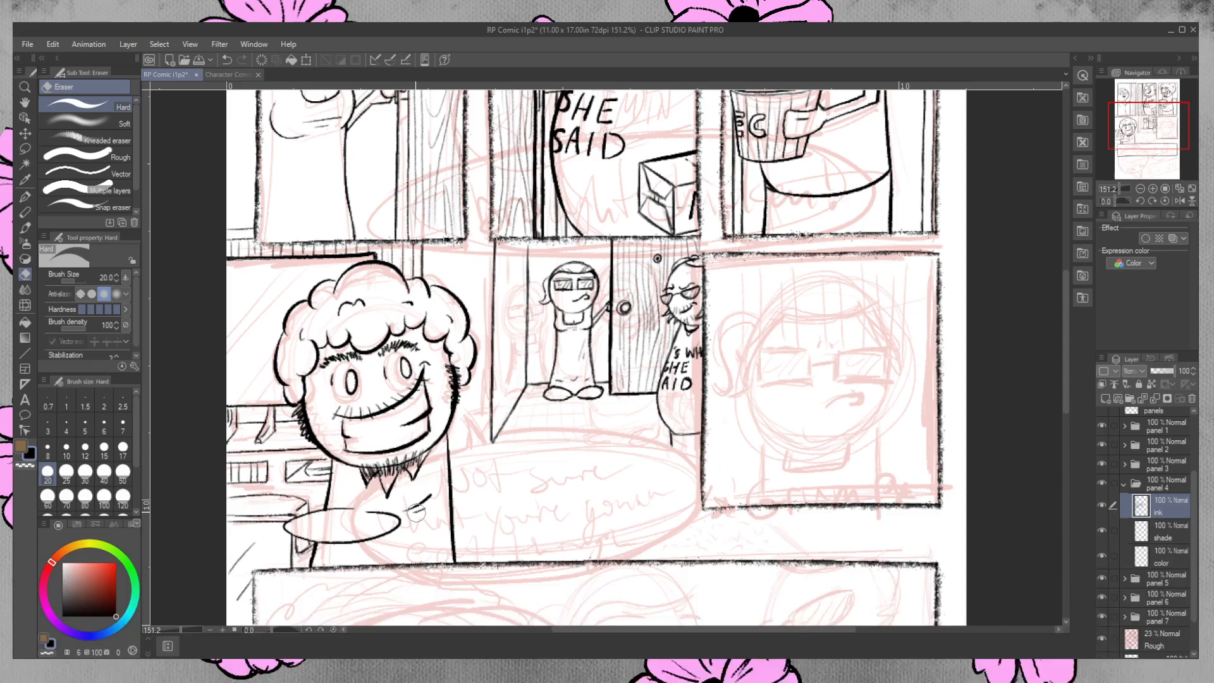
{"action": "key", "text": "p"}
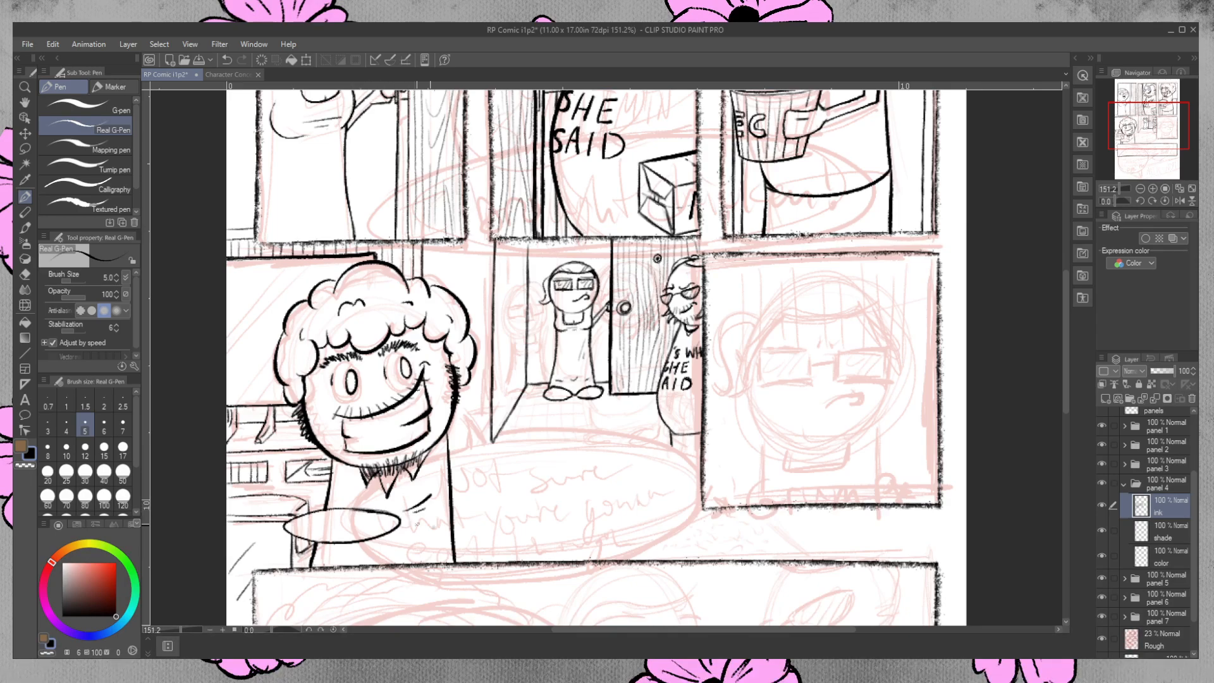
{"action": "left_click", "coordinate": [24, 273]}
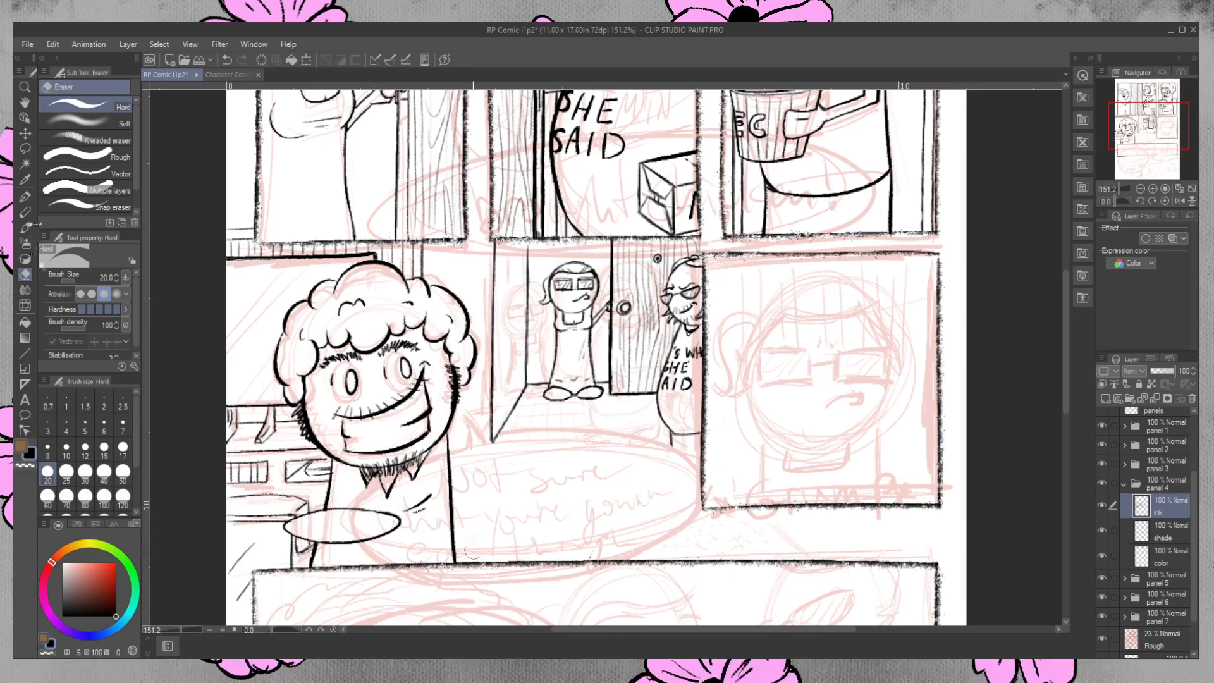
{"action": "left_click", "coordinate": [26, 197]}
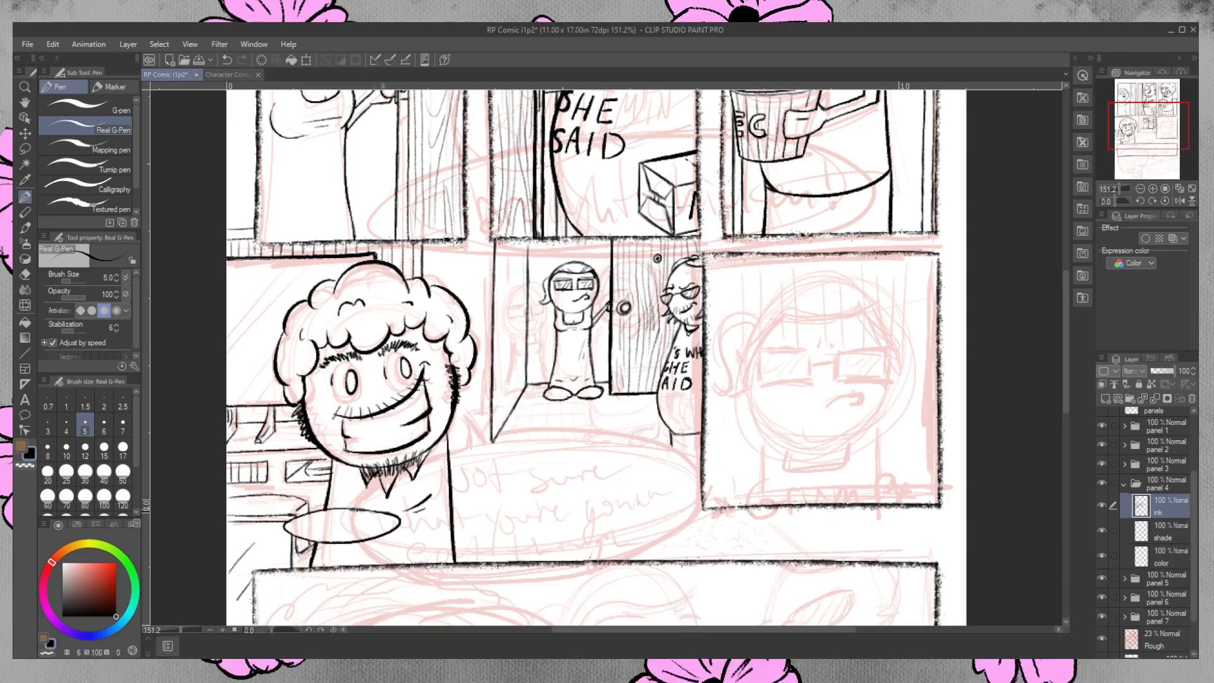
{"action": "left_click", "coordinate": [26, 274]}
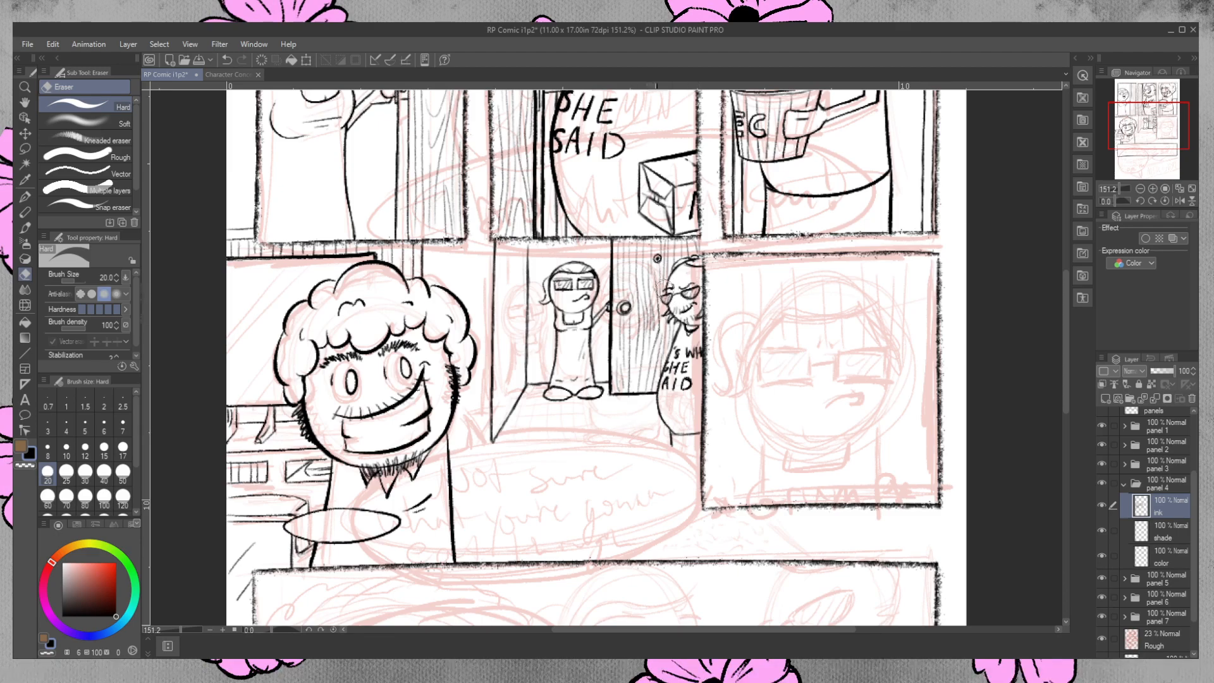
{"action": "key", "text": "p"}
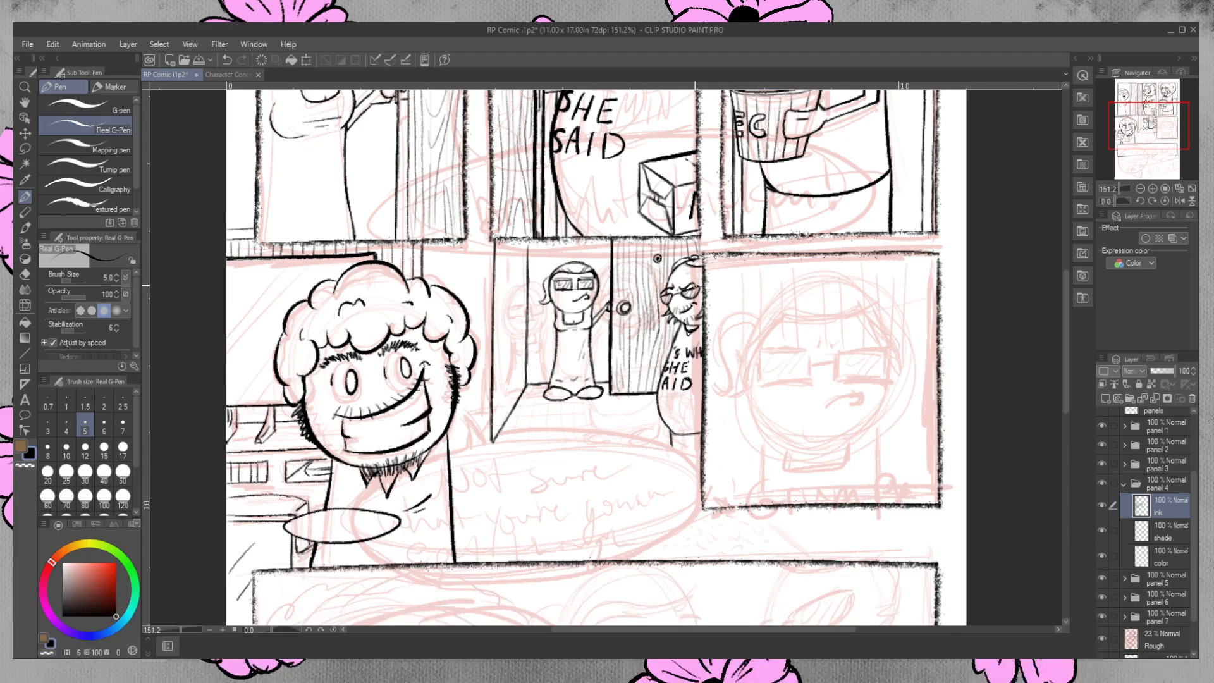
Ink small touch-up strokes beside the bearded background figure's glasses and along the lower edge of his body.
{"action": "key", "text": "ctrl+z"}
{"action": "left_click_drag", "start_coordinate": [699, 286], "coordinate": [696, 297]}
{"action": "key", "text": "ctrl+z"}
{"action": "key", "text": "ctrl+y"}
{"action": "left_click_drag", "start_coordinate": [677, 428], "coordinate": [693, 428]}
Ink the baseboard lines along the back and side walls and a small wall fixture beside the curly-haired man's hair.
{"action": "mouse_move", "coordinate": [521, 384]}
{"action": "left_mouse_down"}
{"action": "mouse_move", "coordinate": [494, 433]}
{"action": "mouse_move", "coordinate": [522, 381]}
{"action": "left_mouse_up"}
{"action": "left_click_drag", "start_coordinate": [530, 376], "coordinate": [611, 376]}
{"action": "mouse_move", "coordinate": [492, 435]}
{"action": "left_mouse_down"}
{"action": "mouse_move", "coordinate": [449, 438]}
{"action": "mouse_move", "coordinate": [491, 442]}
{"action": "left_mouse_up"}
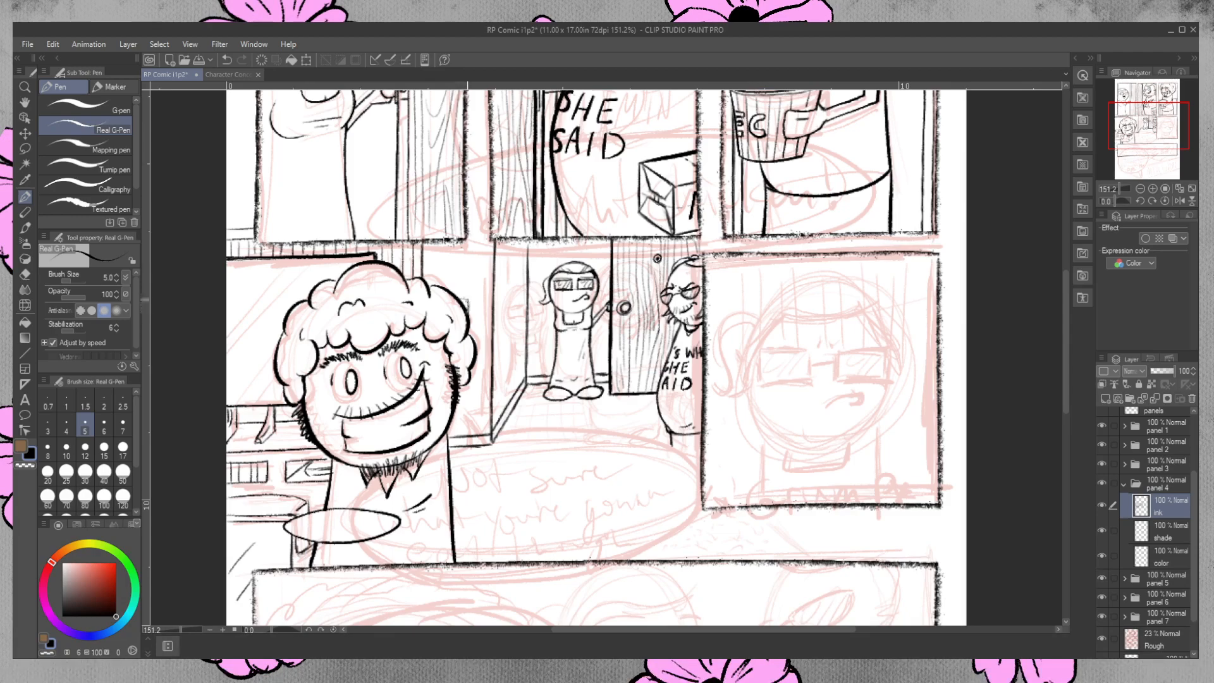
{"action": "left_click_drag", "start_coordinate": [458, 297], "coordinate": [468, 314]}
Ink the front edge of the doorway floor as a double line and erase the excess thickness.
{"action": "mouse_move", "coordinate": [494, 441]}
{"action": "left_mouse_down"}
{"action": "mouse_move", "coordinate": [481, 465]}
{"action": "mouse_move", "coordinate": [489, 473]}
{"action": "mouse_move", "coordinate": [601, 471]}
{"action": "left_mouse_up"}
{"action": "left_click_drag", "start_coordinate": [486, 473], "coordinate": [672, 466]}
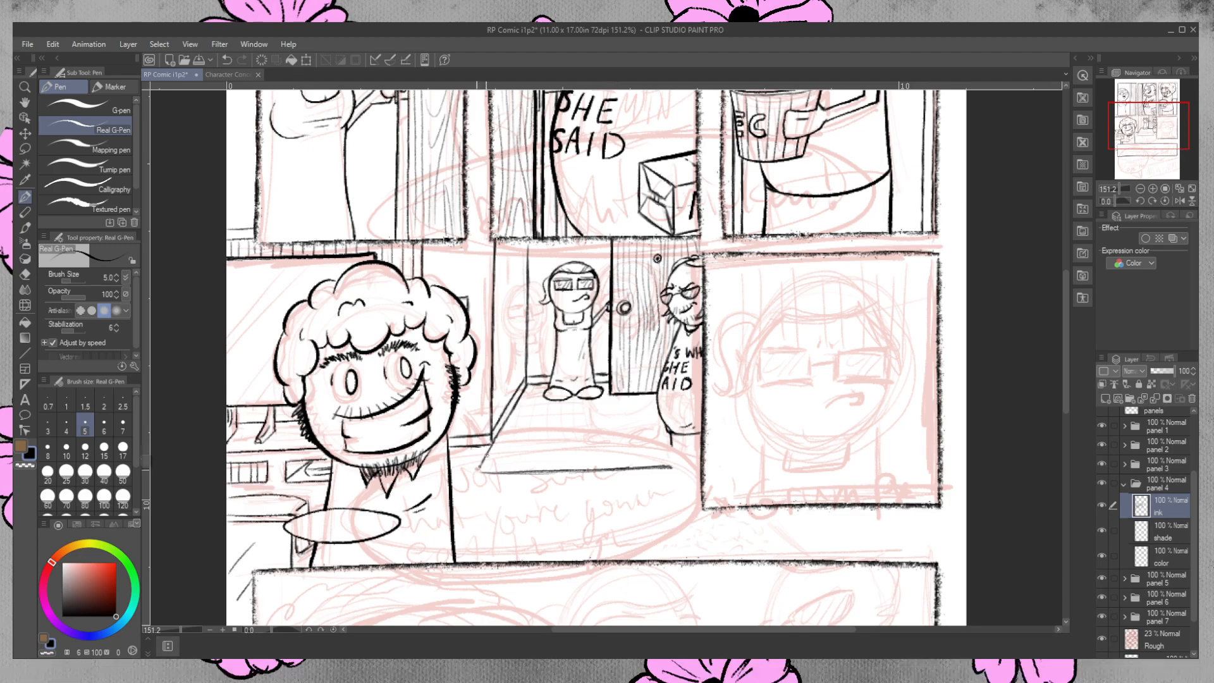
{"action": "mouse_move", "coordinate": [475, 472]}
{"action": "left_mouse_down"}
{"action": "mouse_move", "coordinate": [501, 475]}
{"action": "mouse_move", "coordinate": [485, 483]}
{"action": "mouse_move", "coordinate": [472, 476]}
{"action": "mouse_move", "coordinate": [698, 474]}
{"action": "left_mouse_up"}
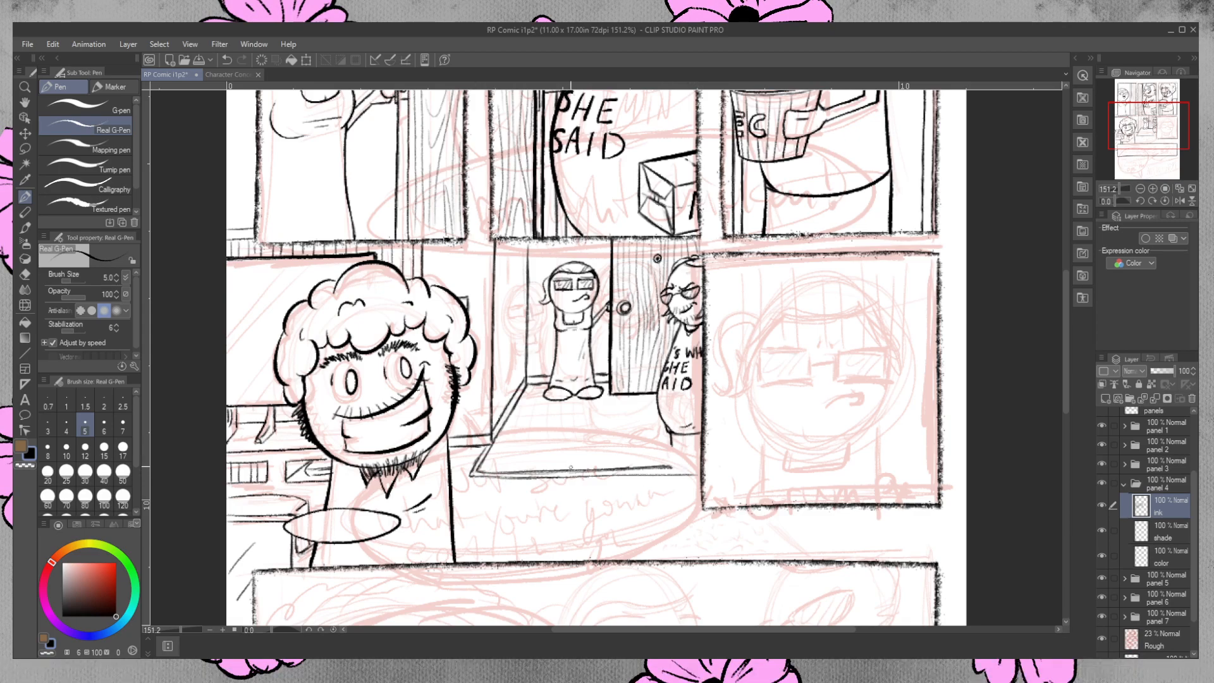
{"action": "left_click_drag", "start_coordinate": [492, 473], "coordinate": [609, 474]}
{"action": "left_click_drag", "start_coordinate": [518, 474], "coordinate": [674, 469]}
{"action": "left_click", "coordinate": [25, 273]}
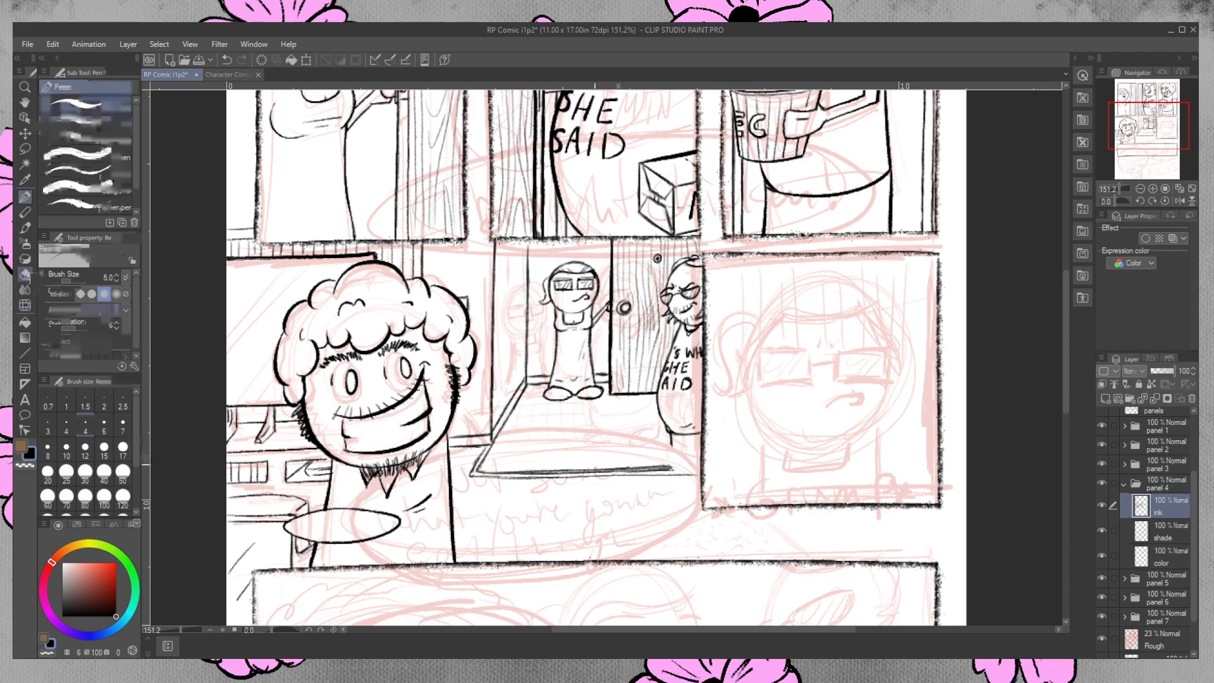
{"action": "mouse_move", "coordinate": [514, 466]}
{"action": "left_mouse_down"}
{"action": "mouse_move", "coordinate": [528, 472]}
{"action": "mouse_move", "coordinate": [499, 475]}
{"action": "mouse_move", "coordinate": [658, 470]}
{"action": "left_mouse_up"}
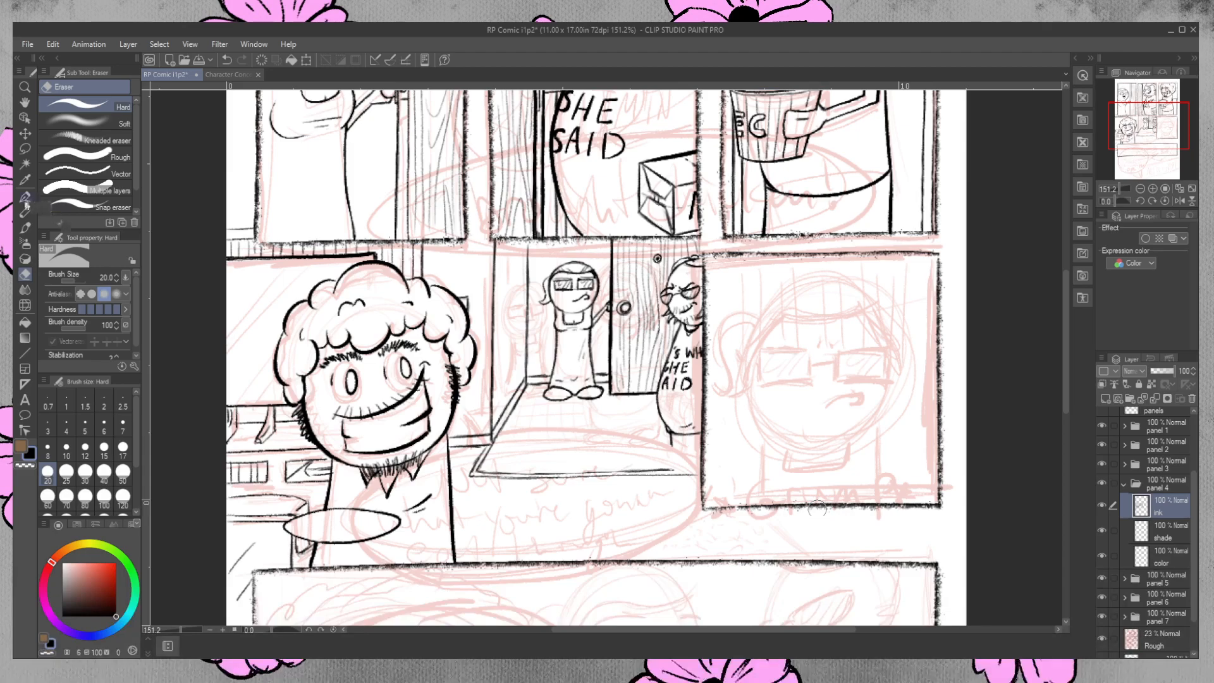
Ink converging perspective lines across the doorway floor from the back wall to the front edge.
{"action": "left_click", "coordinate": [25, 196]}
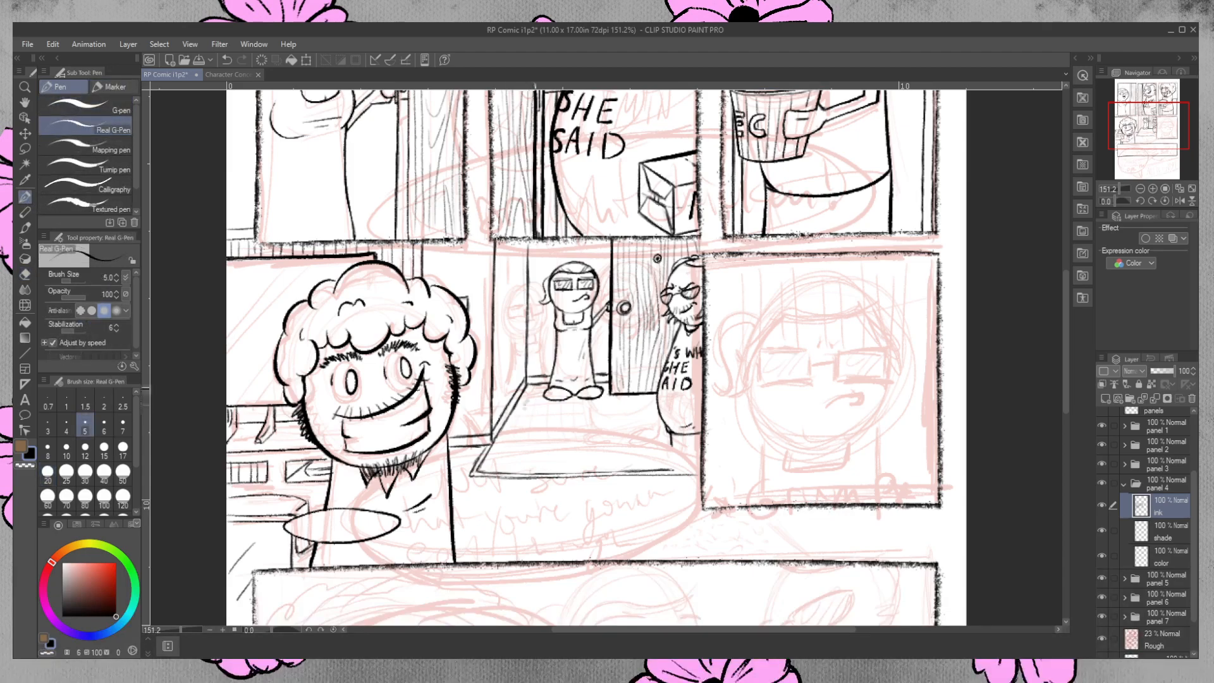
{"action": "left_click_drag", "start_coordinate": [532, 387], "coordinate": [507, 473]}
{"action": "left_click_drag", "start_coordinate": [547, 400], "coordinate": [532, 475]}
{"action": "left_click_drag", "start_coordinate": [564, 406], "coordinate": [560, 477]}
{"action": "left_click_drag", "start_coordinate": [576, 397], "coordinate": [593, 465]}
{"action": "left_click_drag", "start_coordinate": [597, 399], "coordinate": [628, 472]}
{"action": "left_click_drag", "start_coordinate": [615, 401], "coordinate": [657, 473]}
{"action": "left_click_drag", "start_coordinate": [638, 398], "coordinate": [681, 463]}
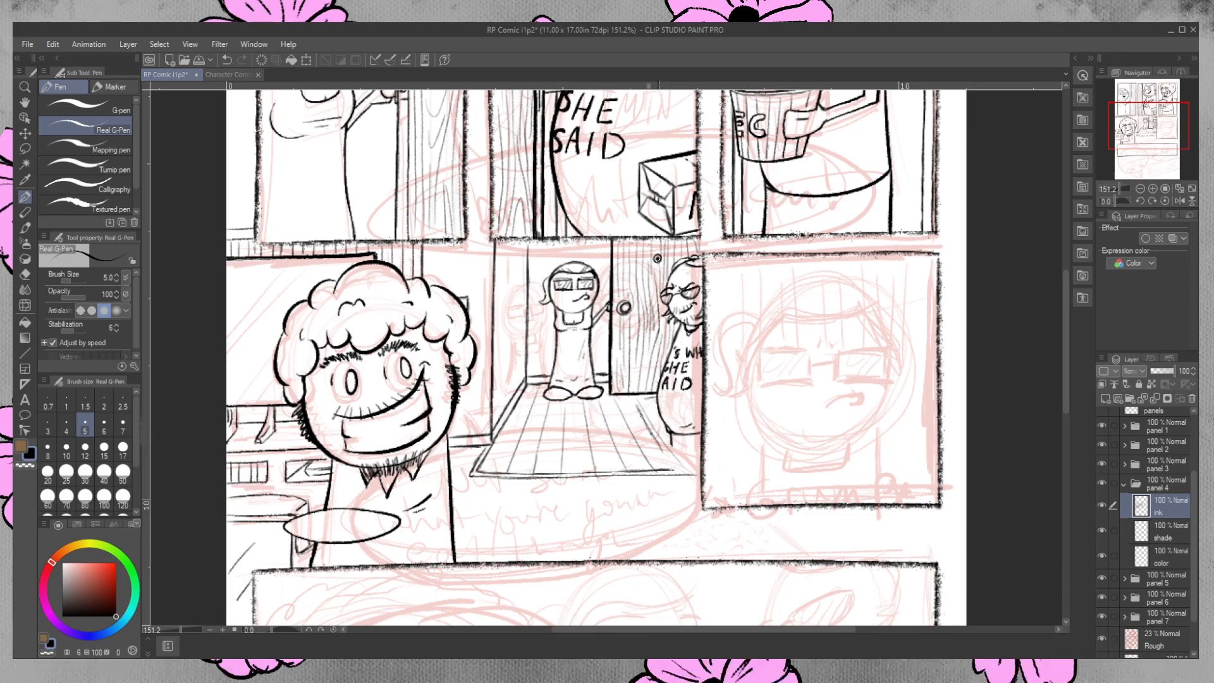
Outline a mat at the foot of the door and erase the floor lines running through it.
{"action": "left_click_drag", "start_coordinate": [630, 396], "coordinate": [657, 396]}
{"action": "left_click", "coordinate": [22, 275]}
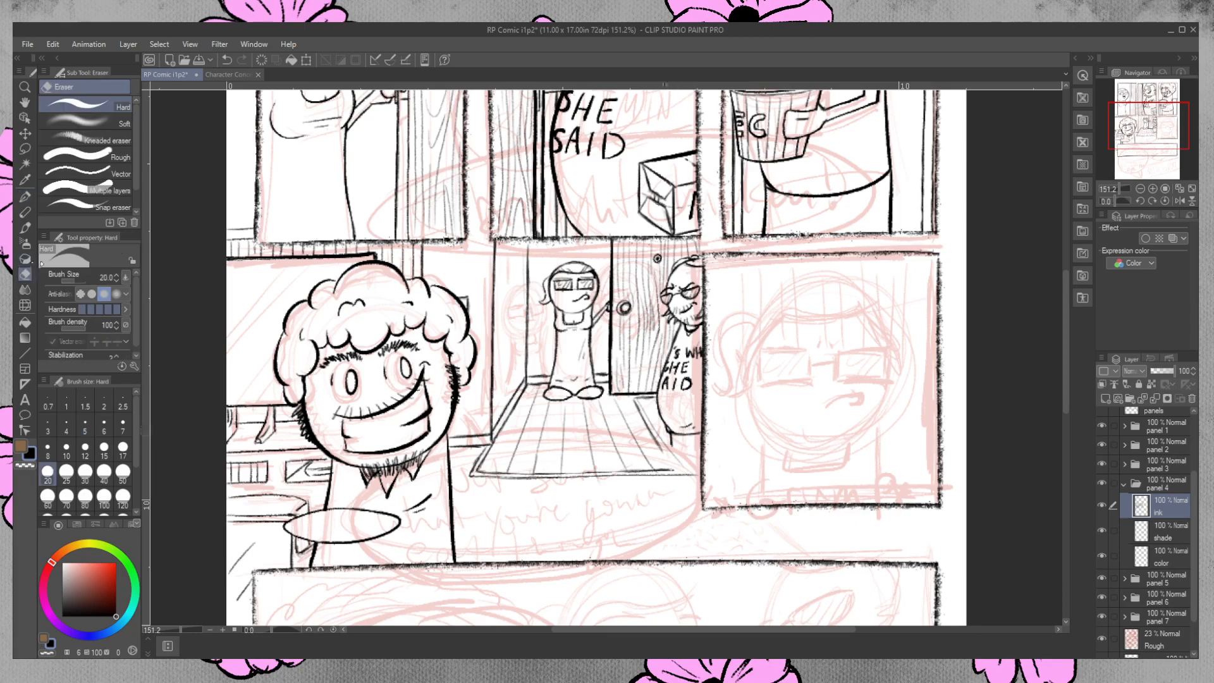
{"action": "left_click_drag", "start_coordinate": [640, 405], "coordinate": [664, 446]}
{"action": "key", "text": "p"}
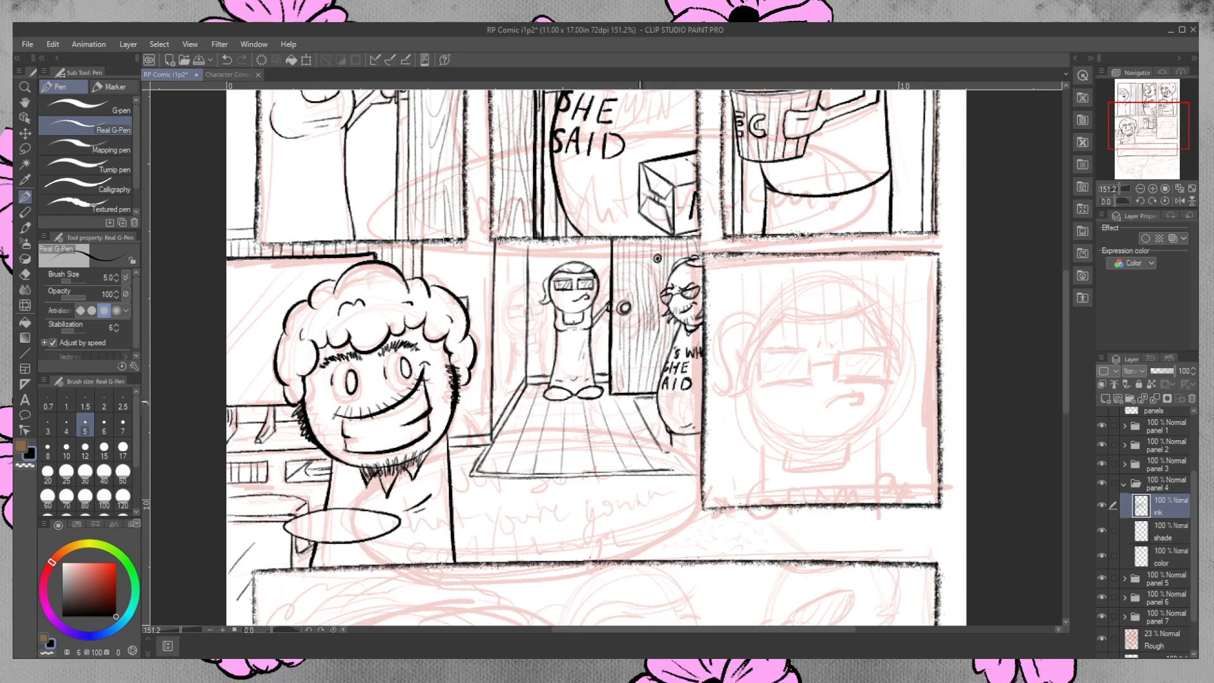
Stipple dots over the mat beside the bearded figure and ink along its edge.
{"action": "left_click", "coordinate": [652, 407]}
{"action": "left_click", "coordinate": [655, 408]}
{"action": "left_click", "coordinate": [644, 410]}
{"action": "left_click", "coordinate": [648, 412]}
{"action": "left_click", "coordinate": [655, 412]}
{"action": "left_click", "coordinate": [654, 415]}
{"action": "left_click", "coordinate": [658, 419]}
{"action": "left_click", "coordinate": [656, 423]}
{"action": "left_click", "coordinate": [655, 422]}
{"action": "left_click", "coordinate": [662, 435]}
{"action": "left_click", "coordinate": [665, 439]}
{"action": "left_click", "coordinate": [666, 443]}
{"action": "left_click", "coordinate": [659, 437]}
{"action": "left_click_drag", "start_coordinate": [635, 402], "coordinate": [663, 452]}
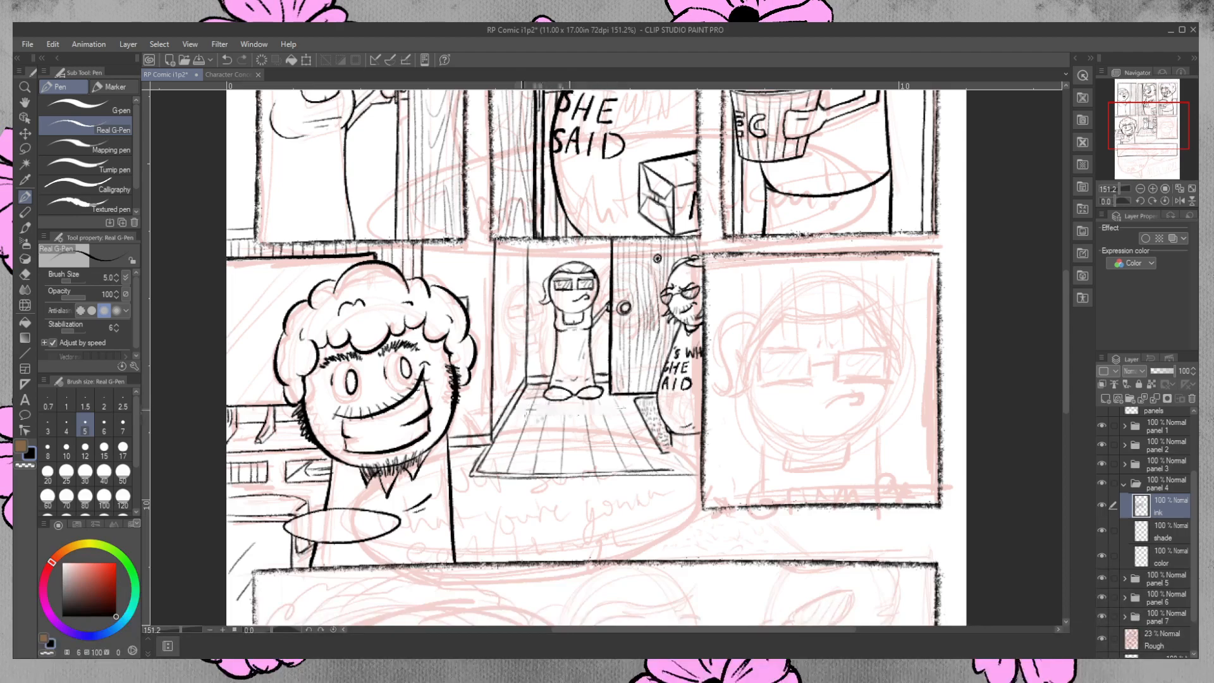
Ink horizontal lines across the doorway floor to form a tile grid, redoing misplaced strokes.
{"action": "left_click_drag", "start_coordinate": [512, 418], "coordinate": [638, 414]}
{"action": "key", "text": "ctrl+z"}
{"action": "left_click_drag", "start_coordinate": [511, 422], "coordinate": [649, 418]}
{"action": "key", "text": "ctrl+z"}
{"action": "left_click_drag", "start_coordinate": [507, 422], "coordinate": [652, 416]}
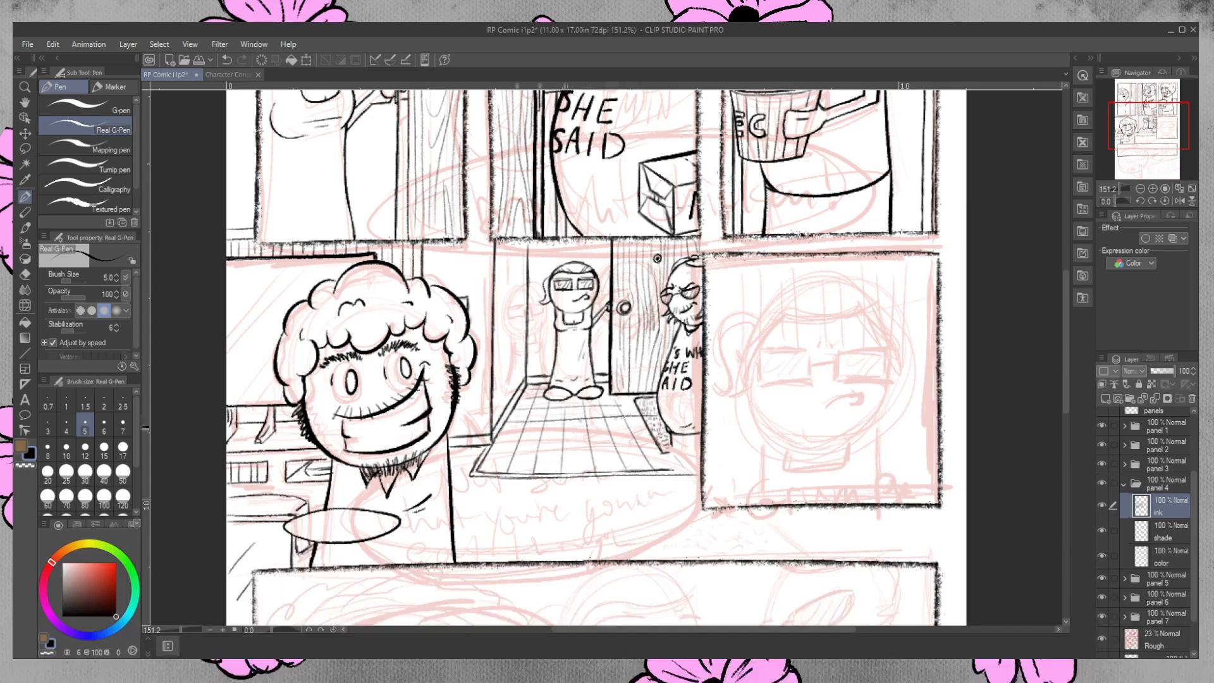
{"action": "left_click_drag", "start_coordinate": [496, 437], "coordinate": [658, 433]}
{"action": "left_click_drag", "start_coordinate": [490, 455], "coordinate": [672, 454]}
{"action": "key", "text": "ctrl+z"}
{"action": "key", "text": "ctrl+z"}
{"action": "key", "text": "ctrl+z"}
{"action": "left_click_drag", "start_coordinate": [506, 437], "coordinate": [663, 436]}
{"action": "left_click_drag", "start_coordinate": [490, 457], "coordinate": [683, 452]}
{"action": "key", "text": "ctrl+z"}
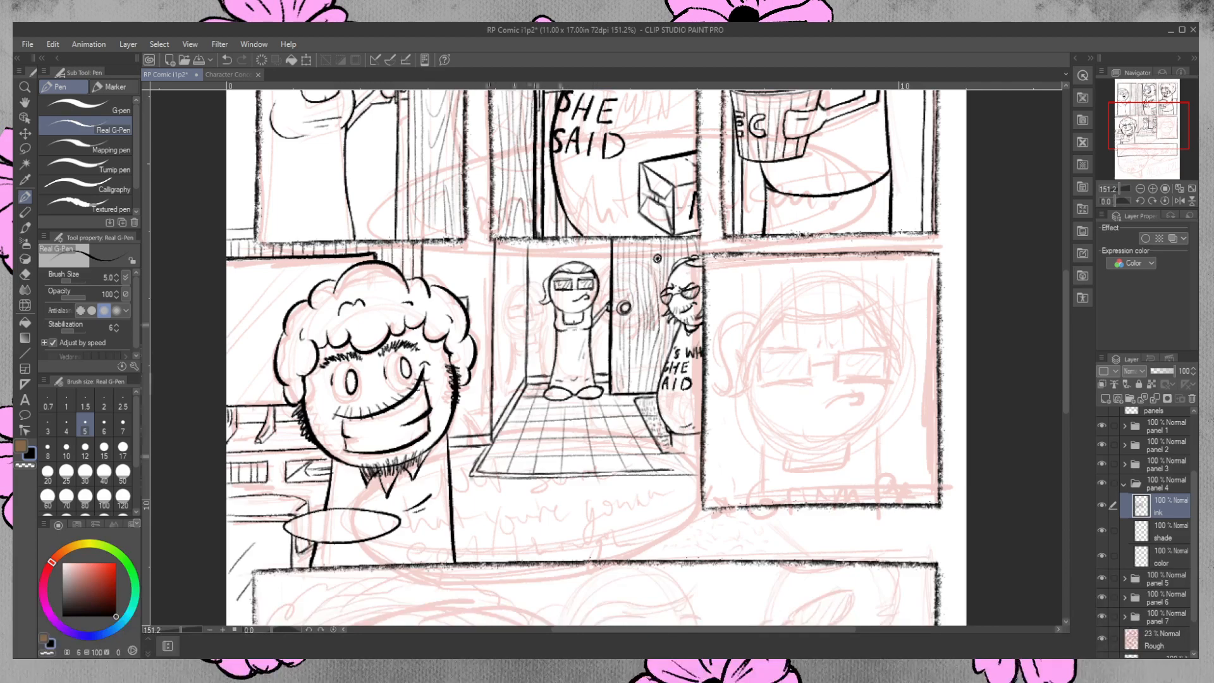
Clean up and re-ink the short wall base lines between the curly-haired man and the tiled floor's edge.
{"action": "key", "text": "e"}
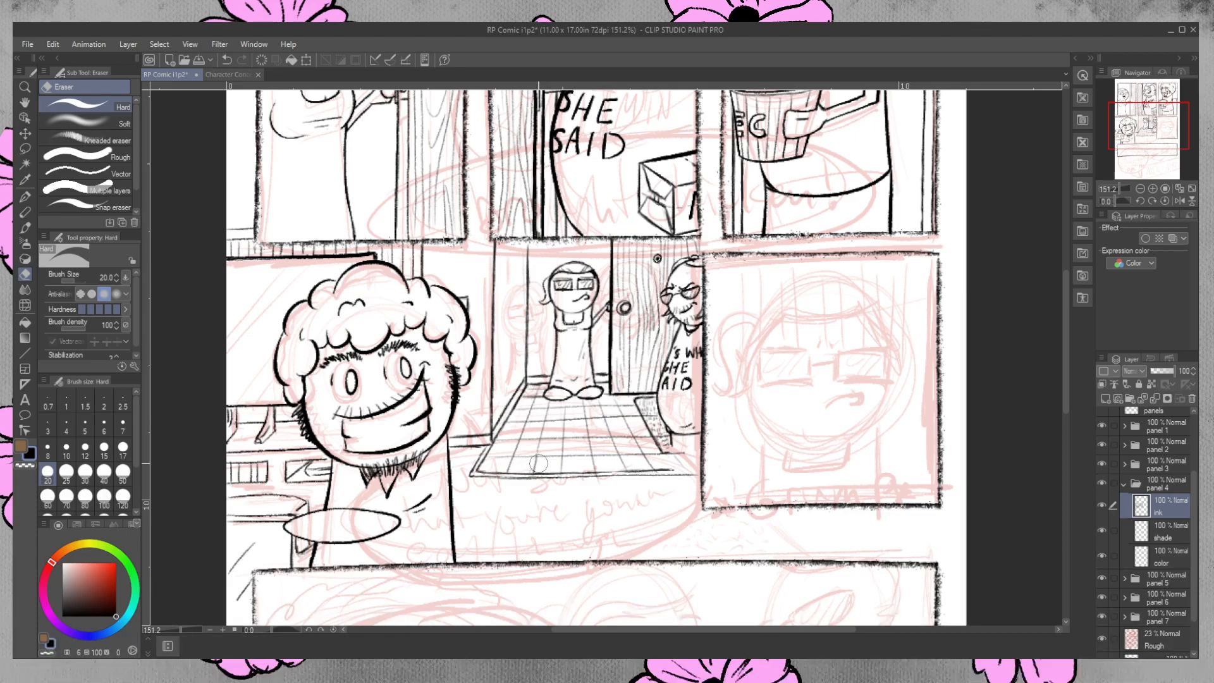
{"action": "left_click", "coordinate": [24, 197]}
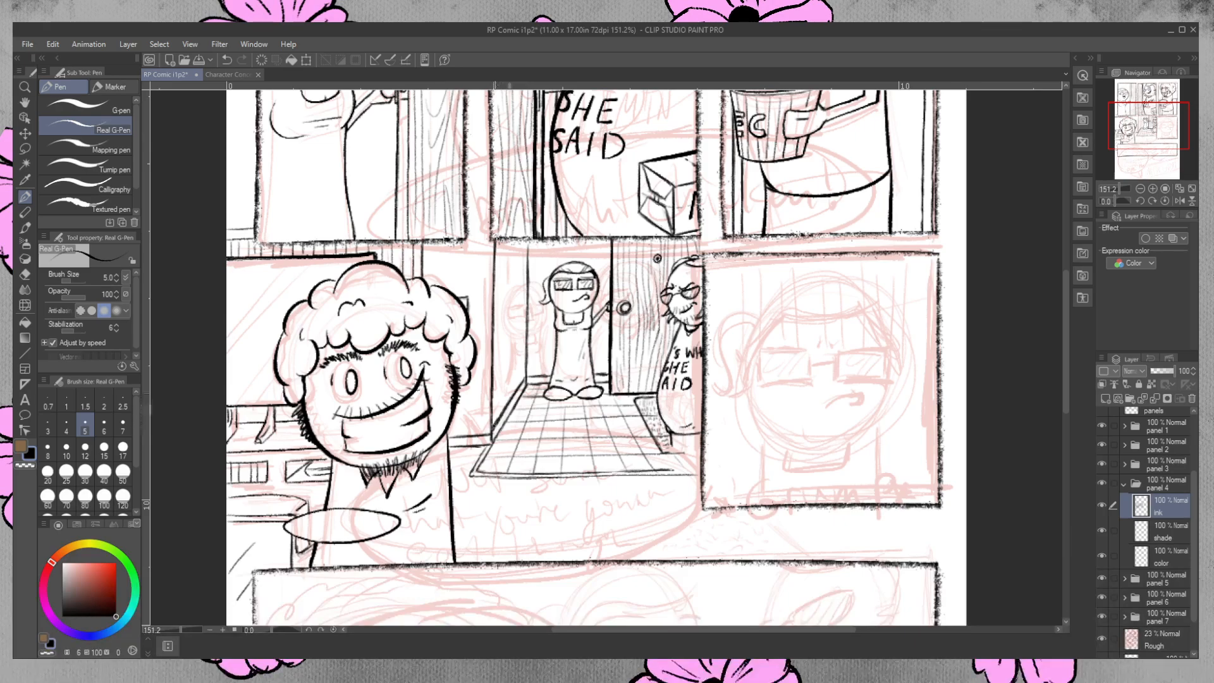
{"action": "left_click", "coordinate": [25, 274]}
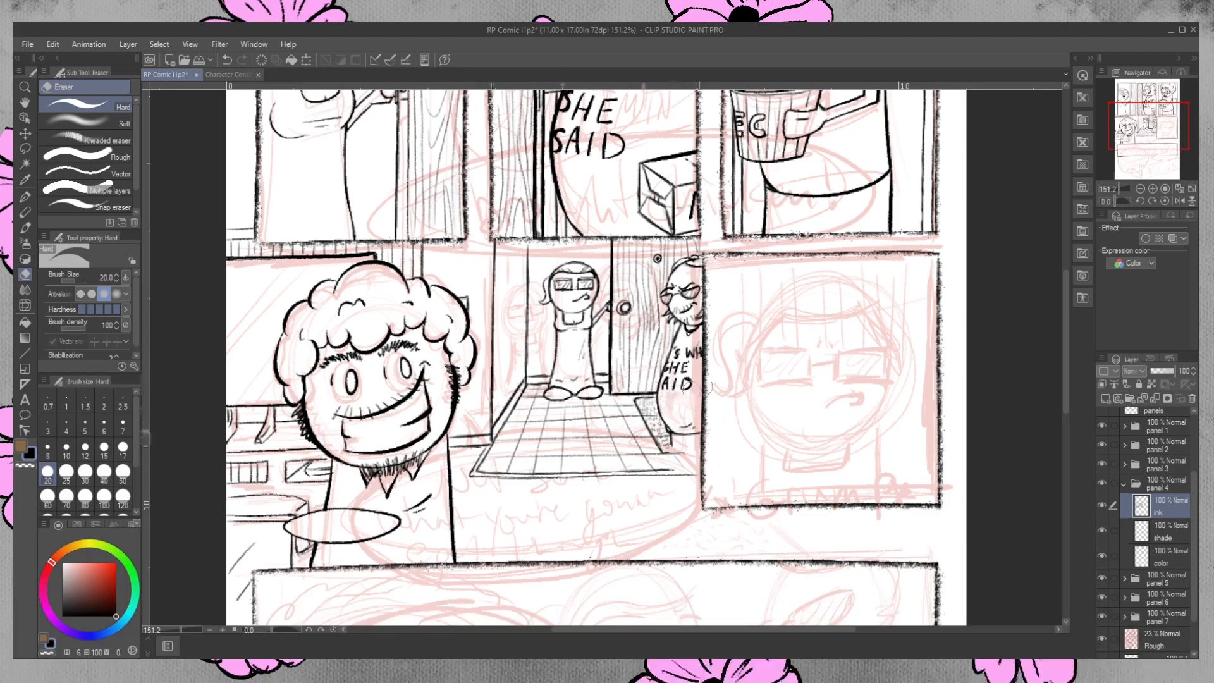
{"action": "left_click_drag", "start_coordinate": [487, 435], "coordinate": [467, 436]}
{"action": "left_click", "coordinate": [25, 198]}
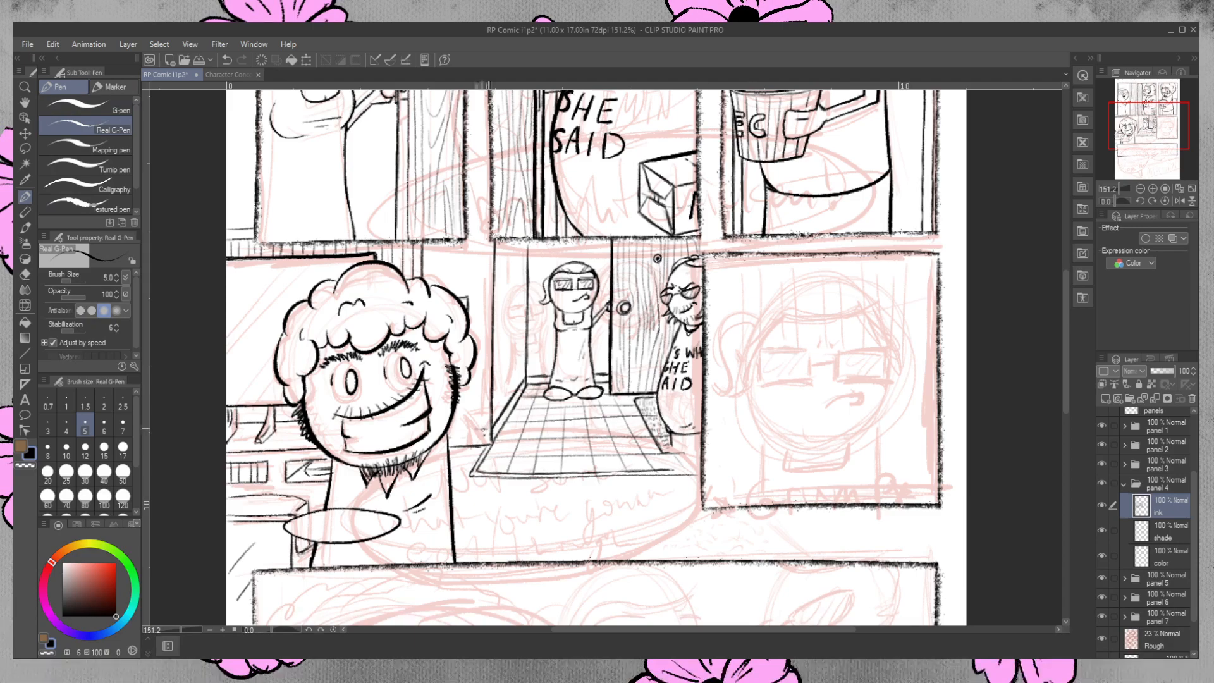
{"action": "mouse_move", "coordinate": [484, 429]}
{"action": "left_mouse_down"}
{"action": "mouse_move", "coordinate": [449, 432]}
{"action": "mouse_move", "coordinate": [503, 426]}
{"action": "left_mouse_up"}
{"action": "key", "text": "e"}
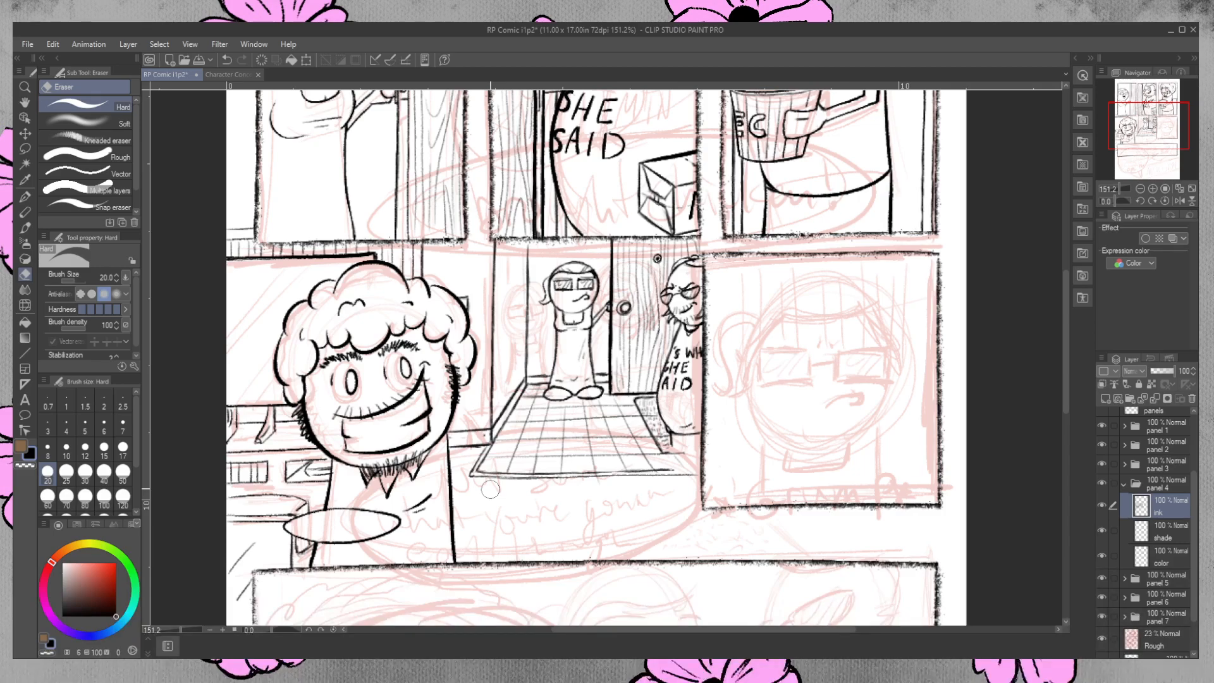
Ink the bearded figure's leg and feet below his shirt beside the mat, erasing stray lines around them.
{"action": "left_click", "coordinate": [25, 197]}
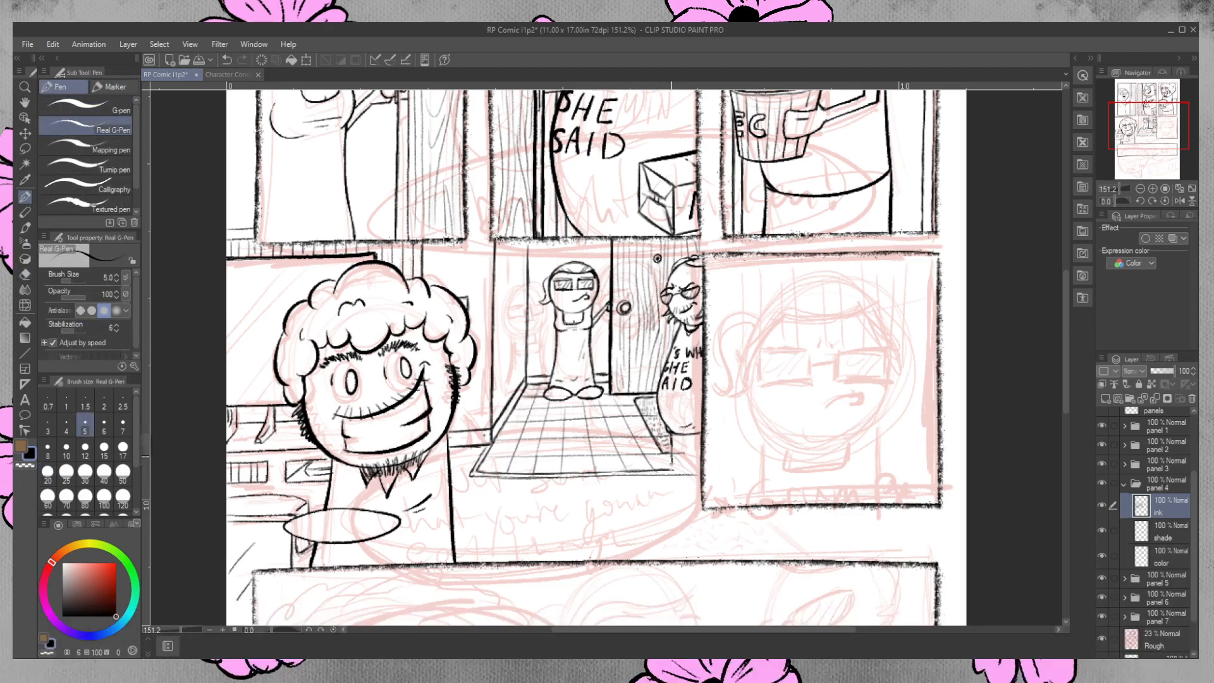
{"action": "left_click_drag", "start_coordinate": [671, 474], "coordinate": [687, 463]}
{"action": "left_click", "coordinate": [25, 274]}
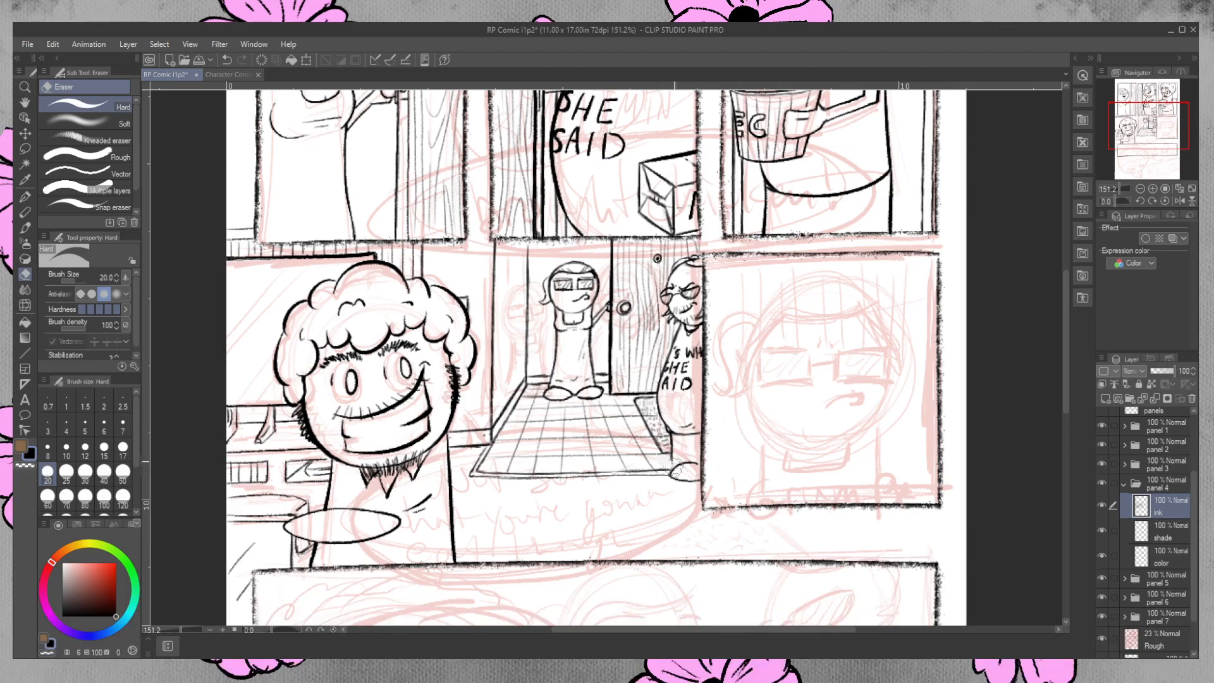
{"action": "left_click", "coordinate": [25, 196]}
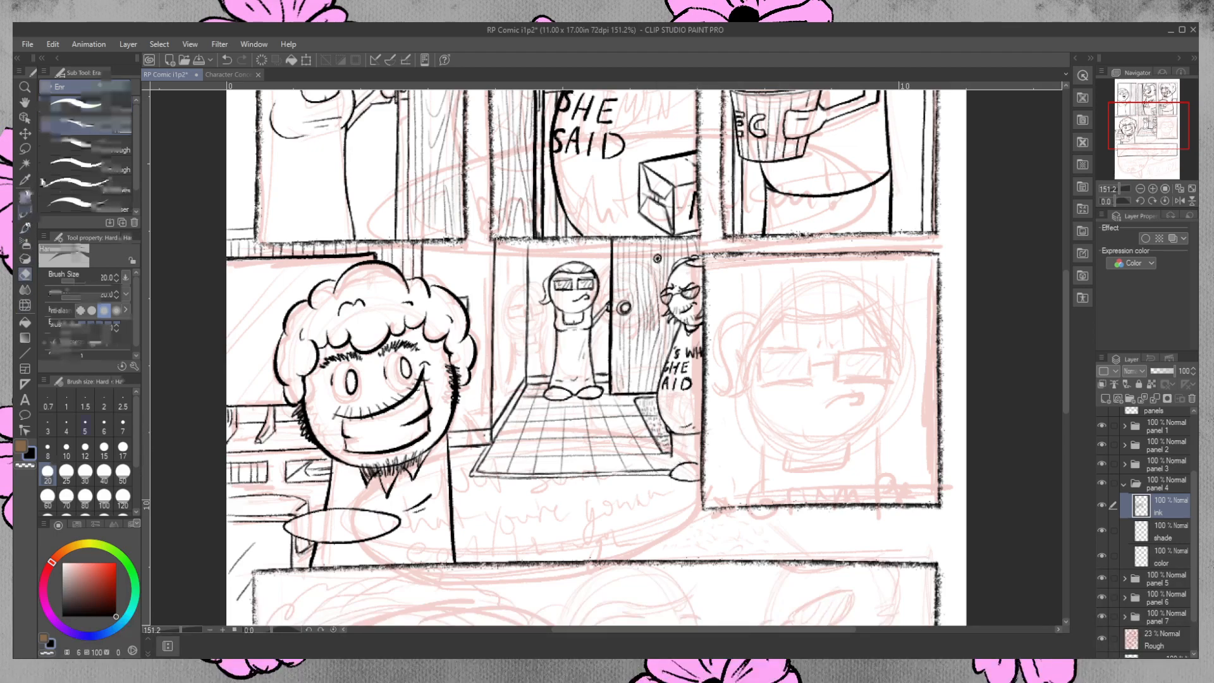
{"action": "left_click_drag", "start_coordinate": [672, 456], "coordinate": [661, 471]}
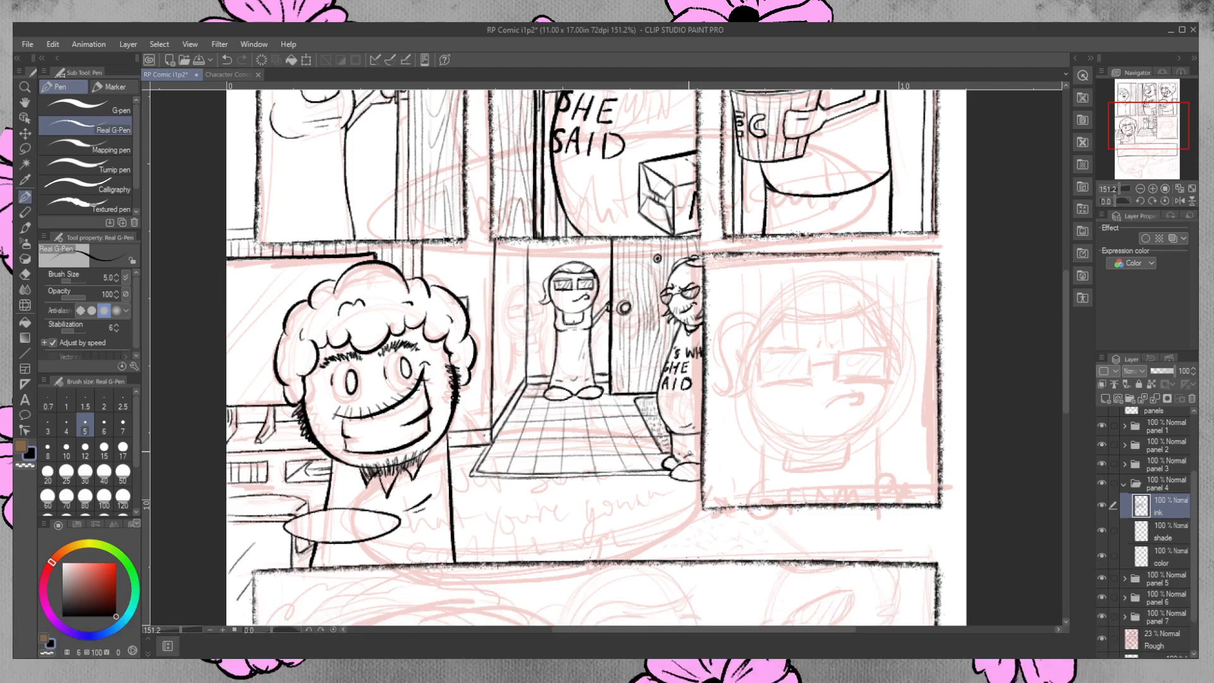
{"action": "mouse_move", "coordinate": [850, 294]}
{"action": "left_mouse_down"}
{"action": "mouse_move", "coordinate": [799, 357]}
{"action": "mouse_move", "coordinate": [842, 427]}
{"action": "left_mouse_up"}
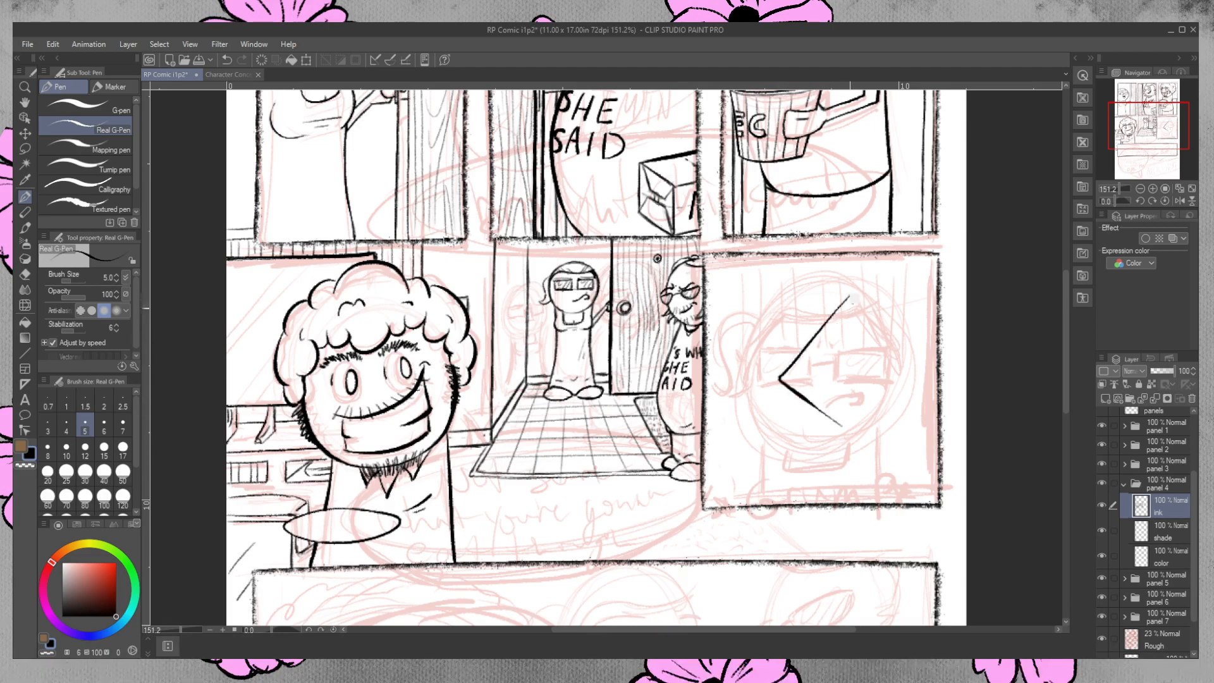
{"action": "mouse_move", "coordinate": [850, 305]}
{"action": "left_mouse_down"}
{"action": "mouse_move", "coordinate": [796, 374]}
{"action": "mouse_move", "coordinate": [854, 414]}
{"action": "left_mouse_up"}
{"action": "mouse_move", "coordinate": [849, 296]}
{"action": "left_mouse_down"}
{"action": "mouse_move", "coordinate": [873, 398]}
{"action": "mouse_move", "coordinate": [853, 415]}
{"action": "mouse_move", "coordinate": [873, 397]}
{"action": "left_mouse_up"}
{"action": "mouse_move", "coordinate": [852, 293]}
{"action": "left_mouse_down"}
{"action": "mouse_move", "coordinate": [867, 304]}
{"action": "mouse_move", "coordinate": [890, 393]}
{"action": "mouse_move", "coordinate": [863, 431]}
{"action": "mouse_move", "coordinate": [843, 428]}
{"action": "left_mouse_up"}
{"action": "mouse_move", "coordinate": [800, 378]}
{"action": "left_mouse_down"}
{"action": "mouse_move", "coordinate": [853, 371]}
{"action": "mouse_move", "coordinate": [874, 388]}
{"action": "left_mouse_up"}
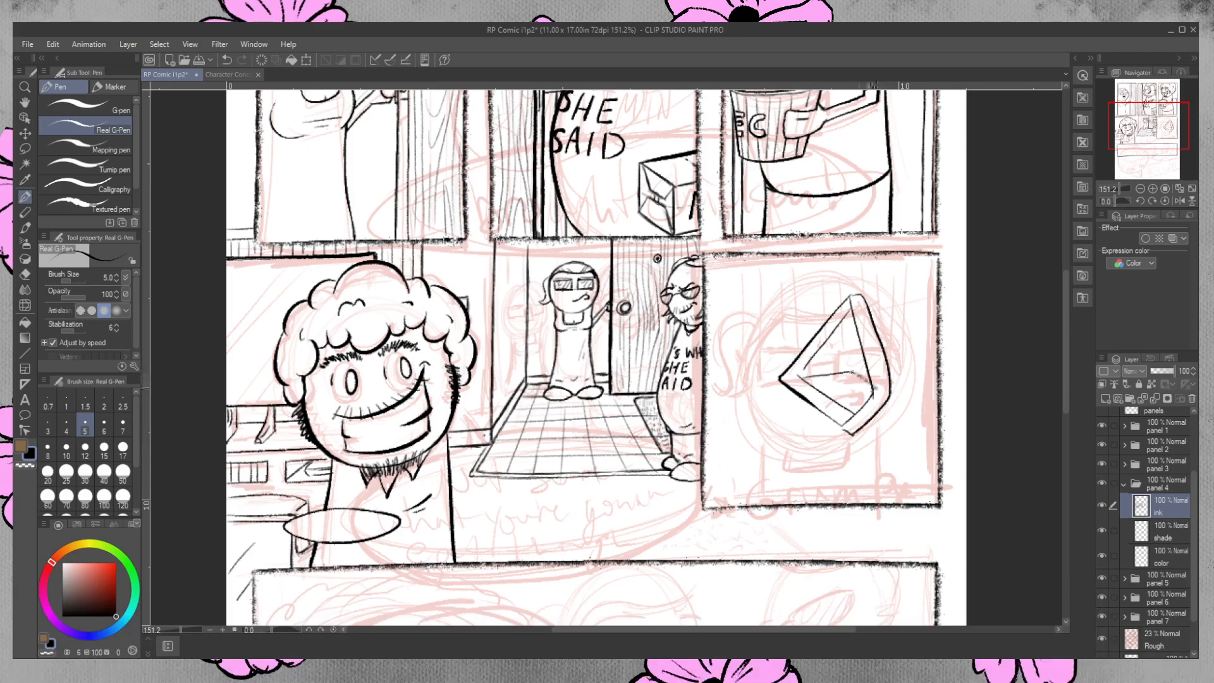
{"action": "mouse_move", "coordinate": [800, 377]}
{"action": "left_mouse_down"}
{"action": "mouse_move", "coordinate": [852, 373]}
{"action": "mouse_move", "coordinate": [874, 391]}
{"action": "left_mouse_up"}
{"action": "mouse_move", "coordinate": [806, 366]}
{"action": "left_mouse_down"}
{"action": "mouse_move", "coordinate": [836, 360]}
{"action": "mouse_move", "coordinate": [794, 390]}
{"action": "left_mouse_up"}
{"action": "key", "text": "e"}
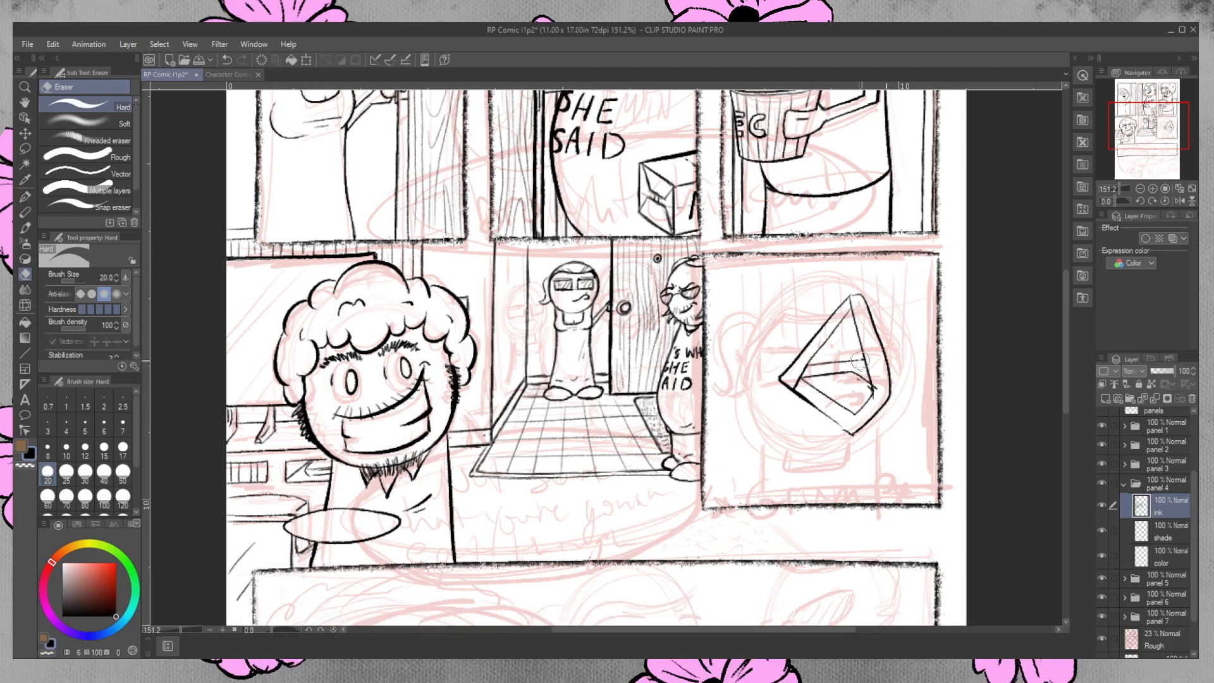
{"action": "left_click", "coordinate": [25, 197]}
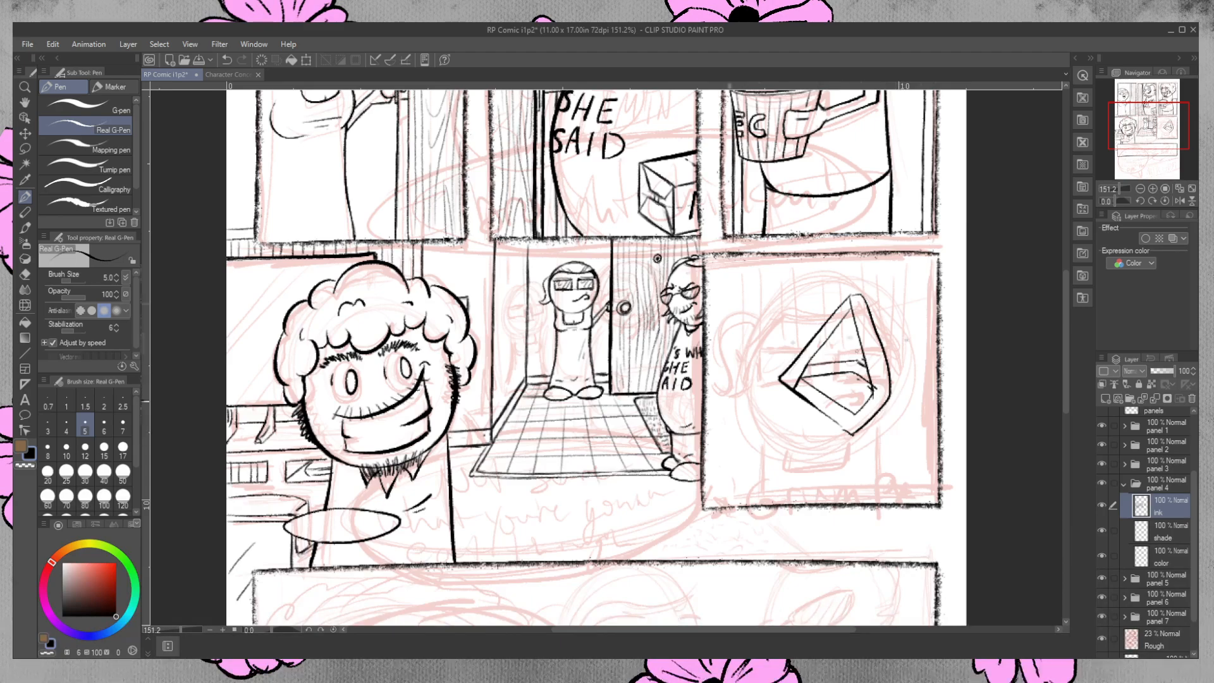
{"action": "left_click", "coordinate": [26, 275]}
{"action": "mouse_move", "coordinate": [865, 296]}
{"action": "left_mouse_down"}
{"action": "mouse_move", "coordinate": [780, 384]}
{"action": "mouse_move", "coordinate": [817, 370]}
{"action": "mouse_move", "coordinate": [845, 319]}
{"action": "mouse_move", "coordinate": [893, 359]}
{"action": "mouse_move", "coordinate": [849, 442]}
{"action": "mouse_move", "coordinate": [828, 416]}
{"action": "left_mouse_up"}
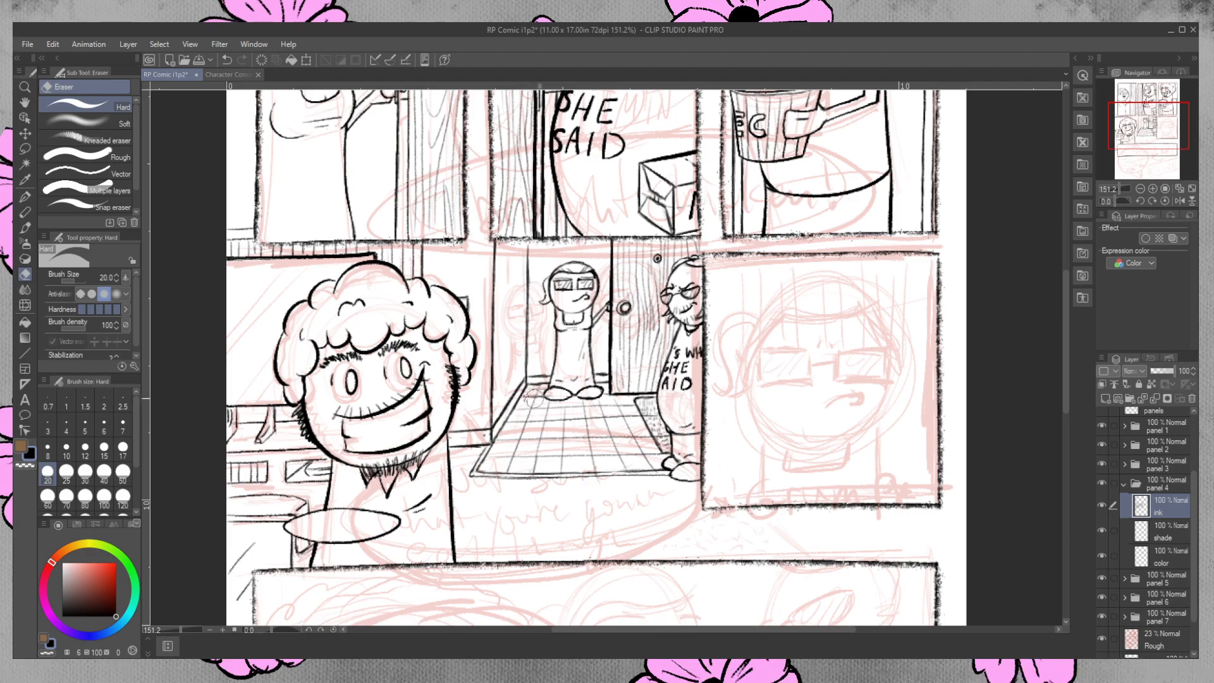
Ink two slanted sides below the ellipse in front of the curly-haired man to form a bucket, erasing the lines inside it.
{"action": "key", "text": "p"}
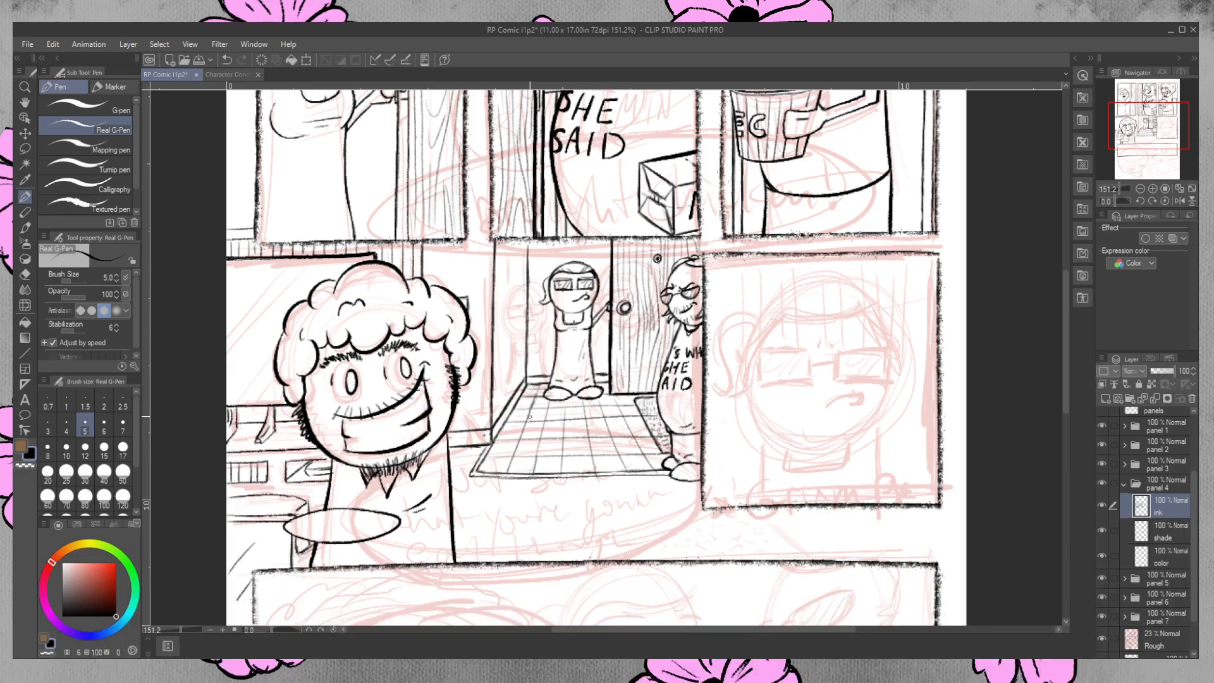
{"action": "left_click_drag", "start_coordinate": [1067, 297], "coordinate": [1045, 337]}
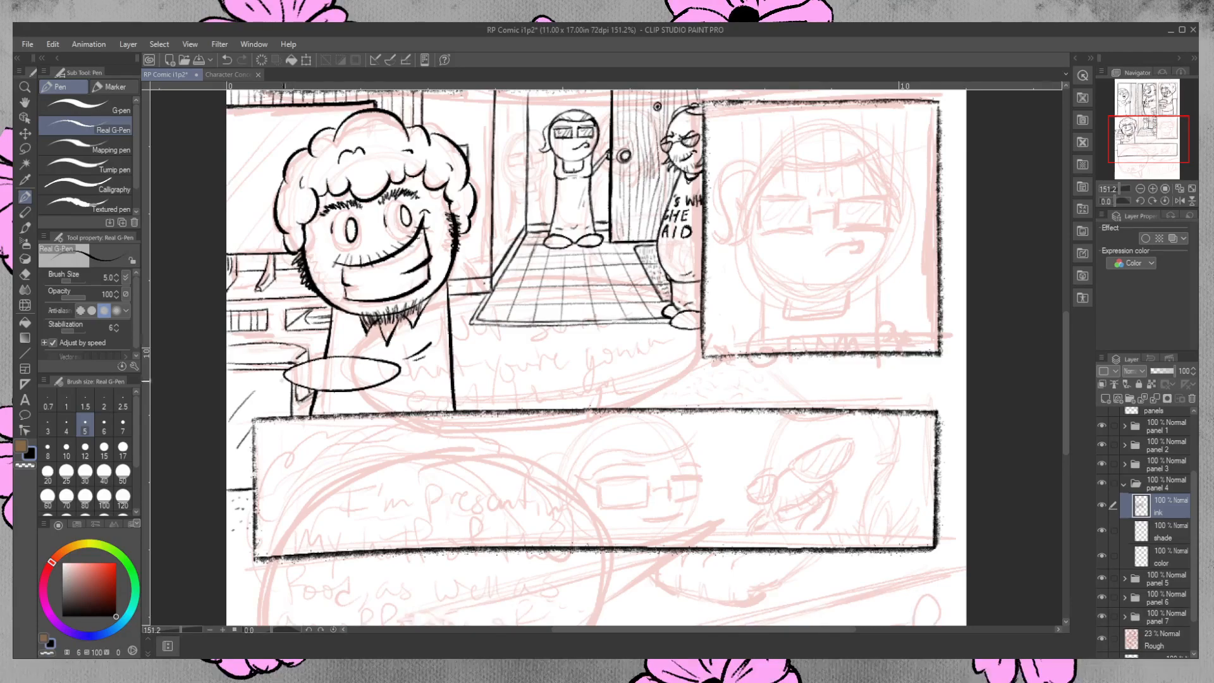
{"action": "left_click_drag", "start_coordinate": [286, 374], "coordinate": [289, 416]}
{"action": "left_click_drag", "start_coordinate": [399, 372], "coordinate": [395, 412]}
{"action": "left_click_drag", "start_coordinate": [285, 380], "coordinate": [289, 416]}
{"action": "left_click", "coordinate": [25, 274]}
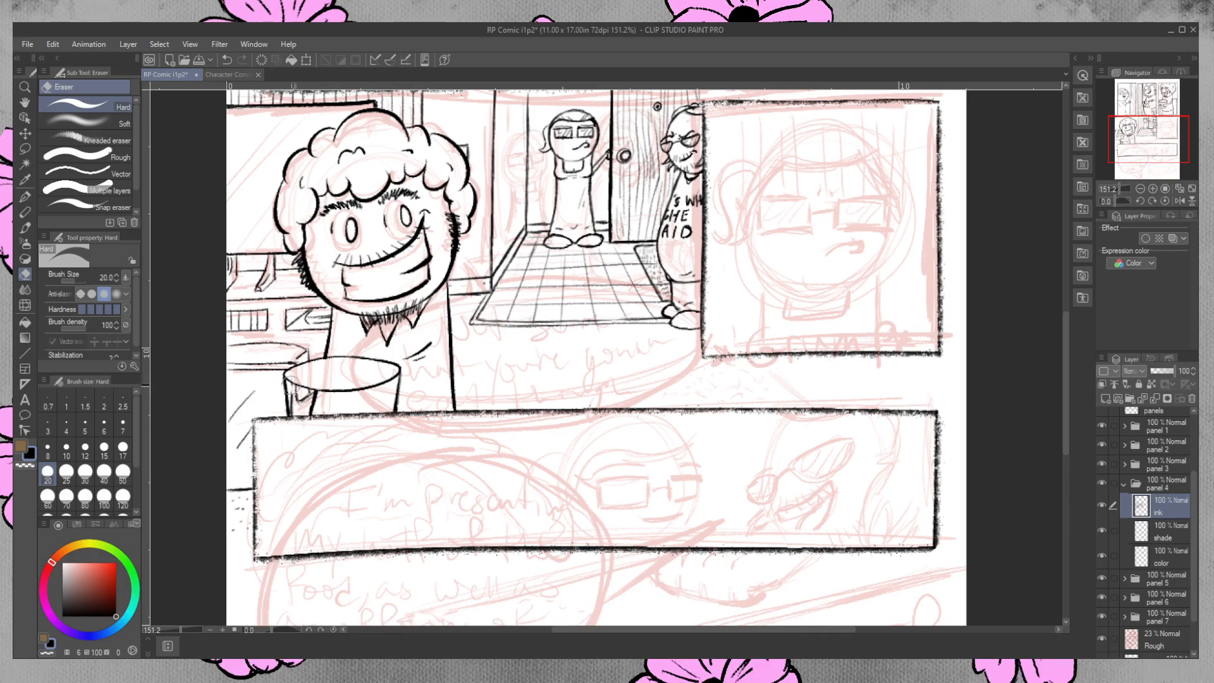
{"action": "mouse_move", "coordinate": [294, 390]}
{"action": "left_mouse_down"}
{"action": "mouse_move", "coordinate": [294, 413]}
{"action": "mouse_move", "coordinate": [297, 387]}
{"action": "mouse_move", "coordinate": [307, 407]}
{"action": "mouse_move", "coordinate": [295, 397]}
{"action": "mouse_move", "coordinate": [317, 397]}
{"action": "mouse_move", "coordinate": [311, 406]}
{"action": "left_mouse_up"}
Clean up the ink where the curly-haired man's body meets the bucket's rim, undoing misplaced corrections.
{"action": "key", "text": "p"}
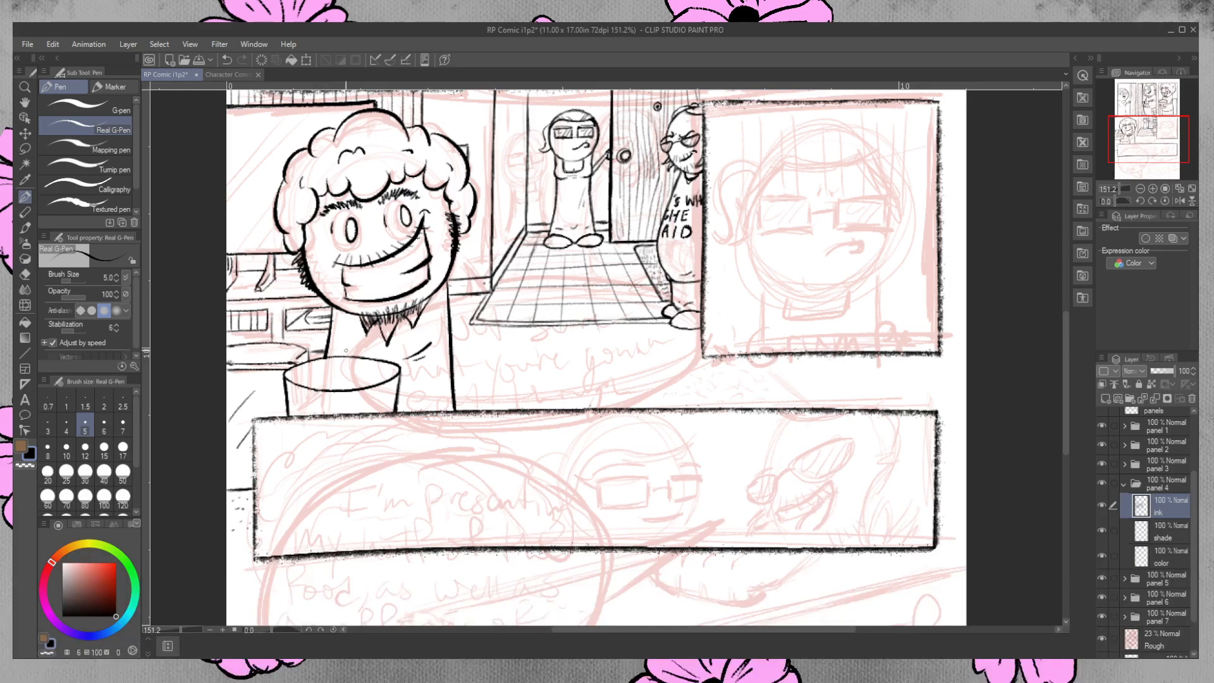
{"action": "key", "text": "ctrl+z"}
{"action": "key", "text": "ctrl+y"}
{"action": "key", "text": "e"}
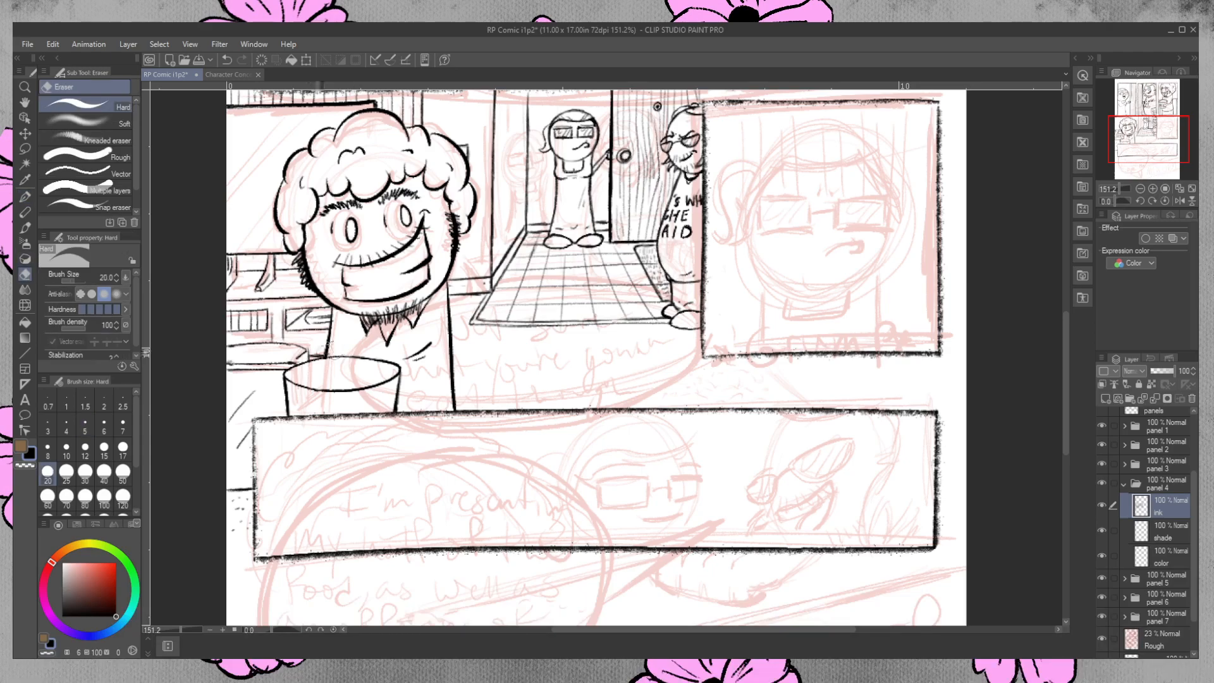
{"action": "key", "text": "ctrl+z"}
{"action": "left_click_drag", "start_coordinate": [316, 353], "coordinate": [318, 354]}
{"action": "key", "text": "ctrl+z"}
{"action": "left_click_drag", "start_coordinate": [331, 354], "coordinate": [329, 356]}
Ink diagonal reflection lines across the glass pane behind the curly-haired man, redoing misplaced strokes, and reinforce its upper edge.
{"action": "key", "text": "p"}
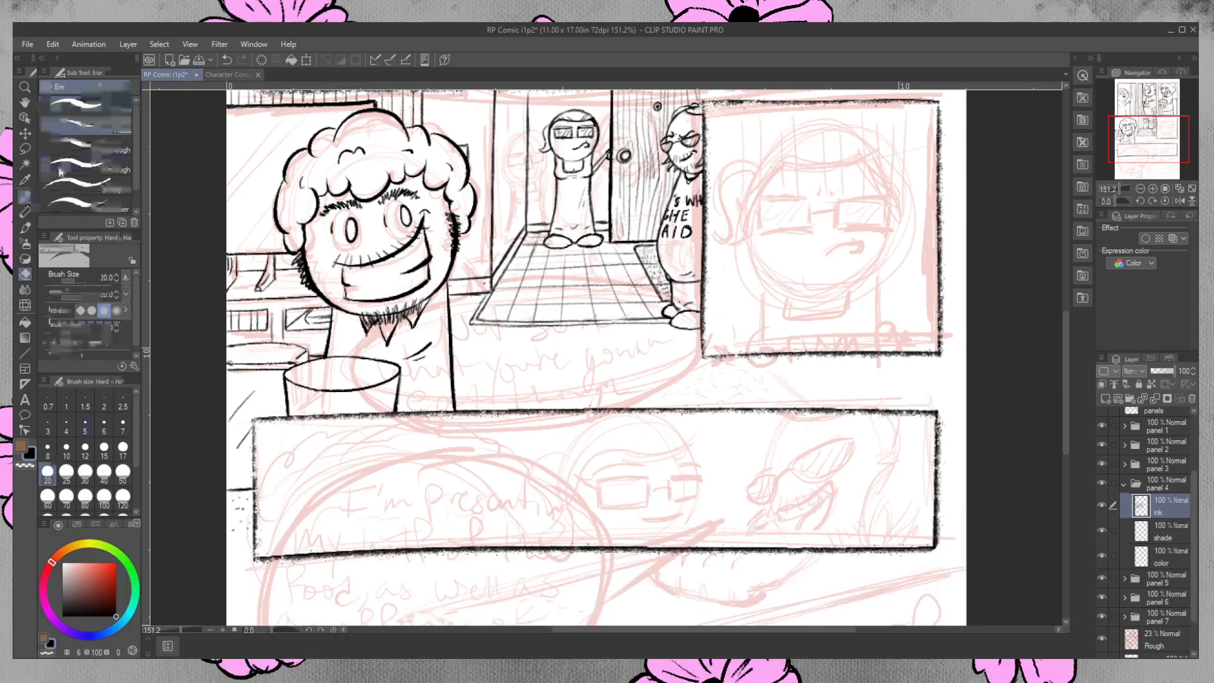
{"action": "left_click_drag", "start_coordinate": [287, 109], "coordinate": [226, 173]}
{"action": "left_click_drag", "start_coordinate": [287, 132], "coordinate": [229, 200]}
{"action": "left_click_drag", "start_coordinate": [306, 113], "coordinate": [228, 205]}
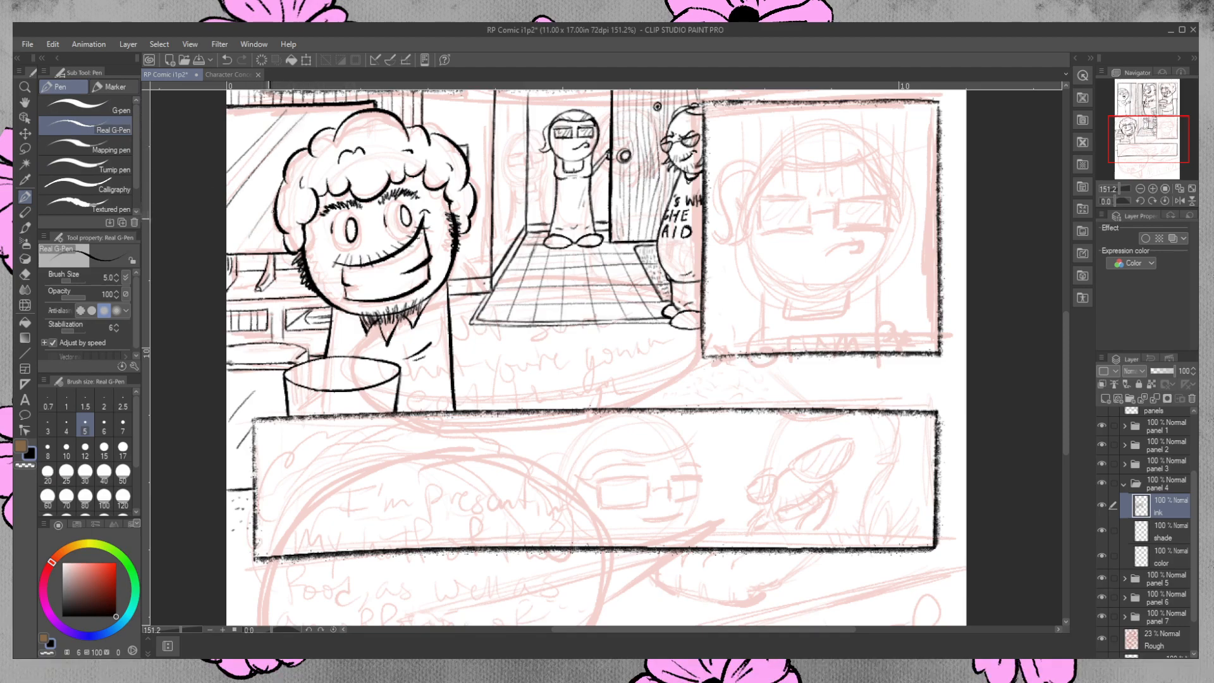
{"action": "key", "text": "ctrl+z"}
{"action": "key", "text": "ctrl+z"}
{"action": "key", "text": "ctrl+z"}
{"action": "left_click_drag", "start_coordinate": [275, 201], "coordinate": [244, 240]}
{"action": "key", "text": "ctrl+z"}
{"action": "mouse_move", "coordinate": [277, 201]}
{"action": "left_mouse_down"}
{"action": "mouse_move", "coordinate": [237, 247]}
{"action": "mouse_move", "coordinate": [286, 246]}
{"action": "mouse_move", "coordinate": [262, 247]}
{"action": "left_mouse_up"}
{"action": "left_click_drag", "start_coordinate": [228, 113], "coordinate": [364, 105]}
{"action": "left_click_drag", "start_coordinate": [260, 112], "coordinate": [281, 111]}
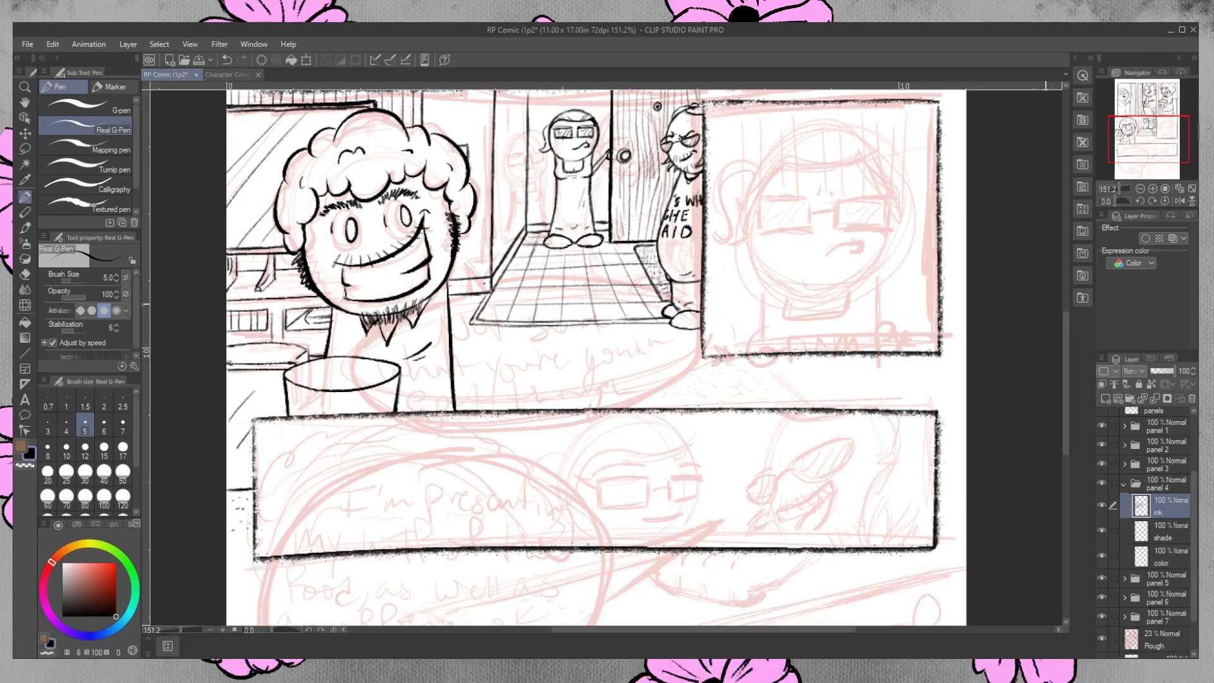
{"action": "mouse_move", "coordinate": [789, 172]}
{"action": "left_mouse_down"}
{"action": "mouse_move", "coordinate": [784, 275]}
{"action": "mouse_move", "coordinate": [867, 258]}
{"action": "mouse_move", "coordinate": [876, 296]}
{"action": "left_mouse_up"}
{"action": "left_click_drag", "start_coordinate": [779, 291], "coordinate": [870, 285]}
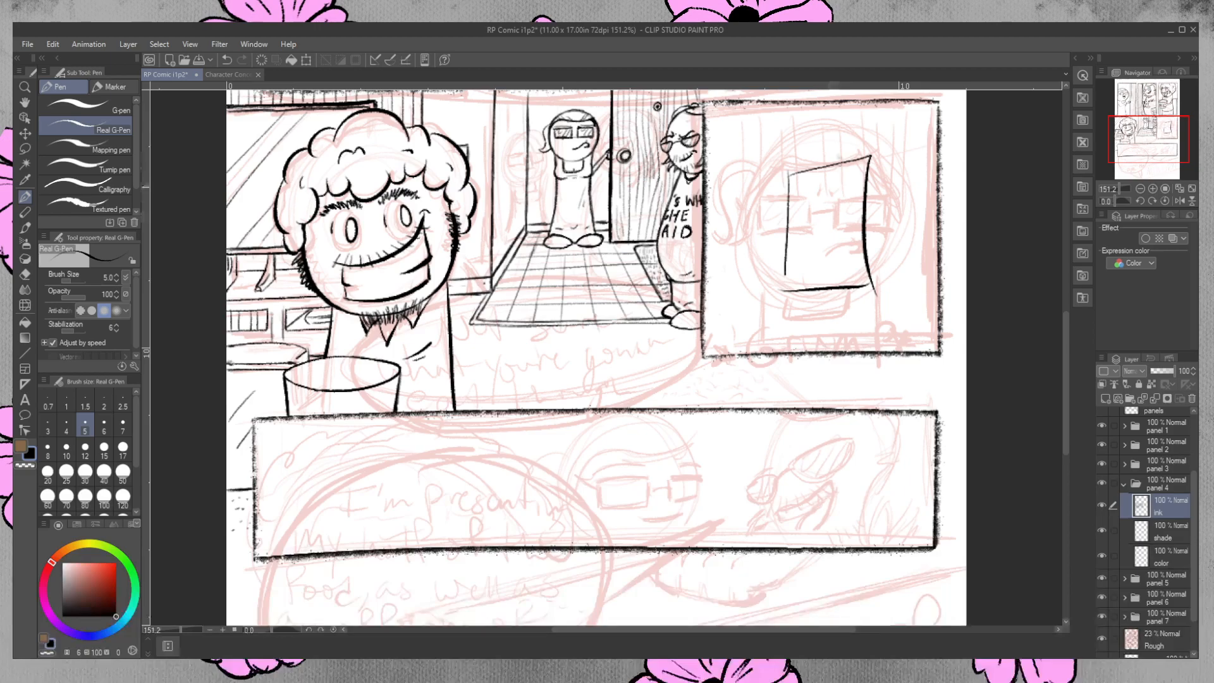
{"action": "left_click_drag", "start_coordinate": [796, 182], "coordinate": [796, 207]}
{"action": "mouse_move", "coordinate": [801, 174]}
{"action": "left_mouse_down"}
{"action": "mouse_move", "coordinate": [822, 202]}
{"action": "mouse_move", "coordinate": [837, 171]}
{"action": "mouse_move", "coordinate": [846, 203]}
{"action": "left_mouse_up"}
{"action": "mouse_move", "coordinate": [845, 169]}
{"action": "left_mouse_down"}
{"action": "mouse_move", "coordinate": [861, 168]}
{"action": "mouse_move", "coordinate": [861, 206]}
{"action": "mouse_move", "coordinate": [798, 232]}
{"action": "mouse_move", "coordinate": [799, 248]}
{"action": "mouse_move", "coordinate": [822, 224]}
{"action": "mouse_move", "coordinate": [832, 239]}
{"action": "mouse_move", "coordinate": [813, 220]}
{"action": "left_mouse_up"}
{"action": "mouse_move", "coordinate": [813, 222]}
{"action": "left_mouse_down"}
{"action": "mouse_move", "coordinate": [814, 233]}
{"action": "mouse_move", "coordinate": [838, 211]}
{"action": "mouse_move", "coordinate": [806, 218]}
{"action": "left_mouse_up"}
{"action": "left_click_drag", "start_coordinate": [806, 221], "coordinate": [807, 238]}
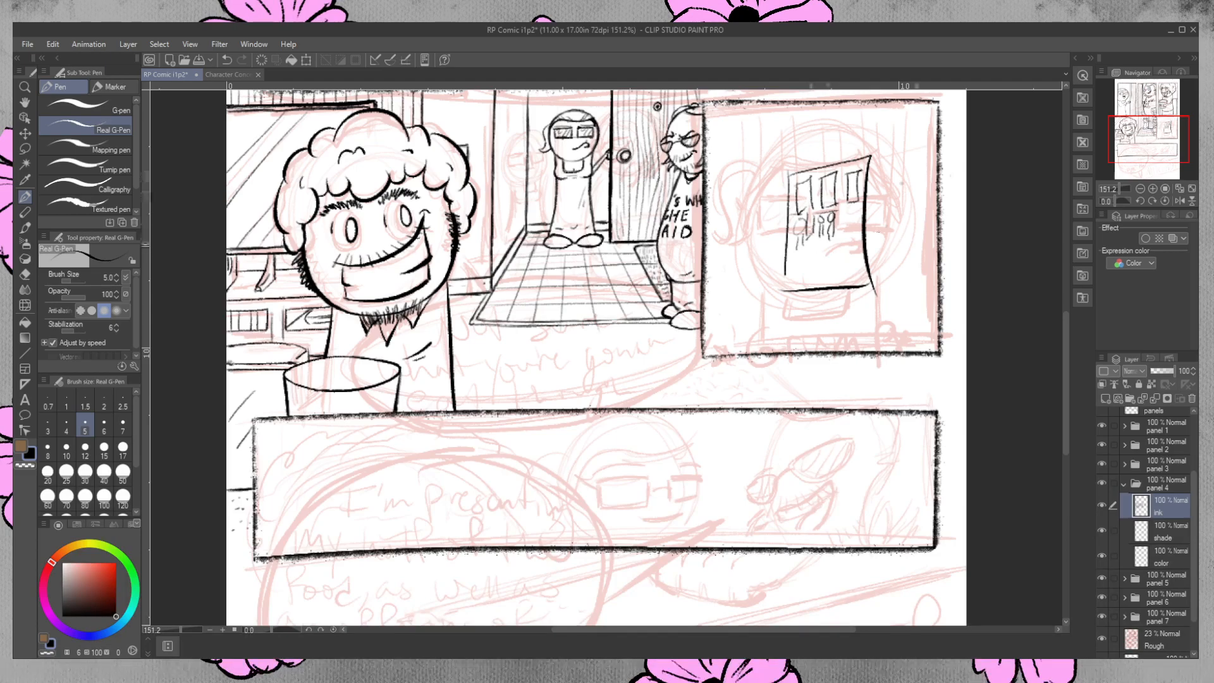
{"action": "mouse_move", "coordinate": [793, 251]}
{"action": "left_mouse_down"}
{"action": "mouse_move", "coordinate": [820, 259]}
{"action": "mouse_move", "coordinate": [791, 265]}
{"action": "mouse_move", "coordinate": [803, 272]}
{"action": "mouse_move", "coordinate": [857, 265]}
{"action": "left_mouse_up"}
{"action": "left_click_drag", "start_coordinate": [837, 205], "coordinate": [863, 206]}
{"action": "mouse_move", "coordinate": [839, 215]}
{"action": "left_mouse_down"}
{"action": "mouse_move", "coordinate": [839, 238]}
{"action": "mouse_move", "coordinate": [860, 231]}
{"action": "mouse_move", "coordinate": [839, 237]}
{"action": "mouse_move", "coordinate": [850, 203]}
{"action": "left_mouse_up"}
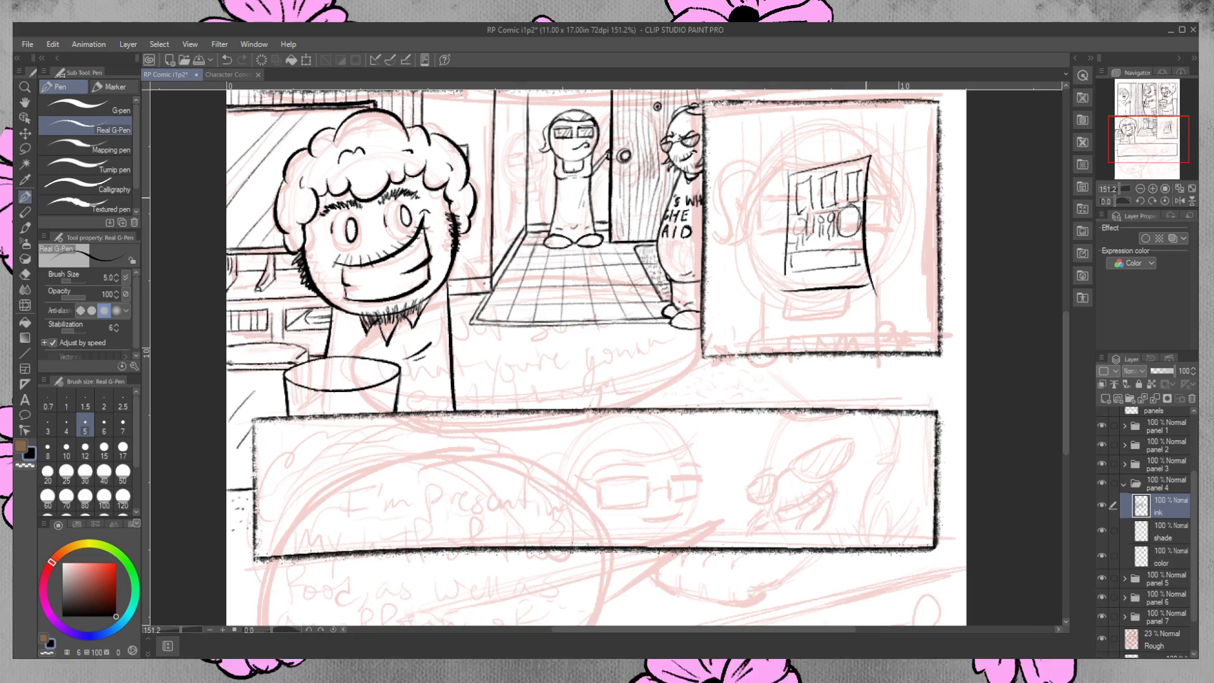
{"action": "mouse_move", "coordinate": [803, 188]}
{"action": "left_mouse_down"}
{"action": "mouse_move", "coordinate": [805, 207]}
{"action": "mouse_move", "coordinate": [851, 186]}
{"action": "mouse_move", "coordinate": [807, 206]}
{"action": "left_mouse_up"}
{"action": "mouse_move", "coordinate": [849, 253]}
{"action": "left_mouse_down"}
{"action": "mouse_move", "coordinate": [853, 265]}
{"action": "mouse_move", "coordinate": [798, 260]}
{"action": "mouse_move", "coordinate": [831, 284]}
{"action": "mouse_move", "coordinate": [860, 270]}
{"action": "mouse_move", "coordinate": [824, 287]}
{"action": "mouse_move", "coordinate": [863, 282]}
{"action": "left_mouse_up"}
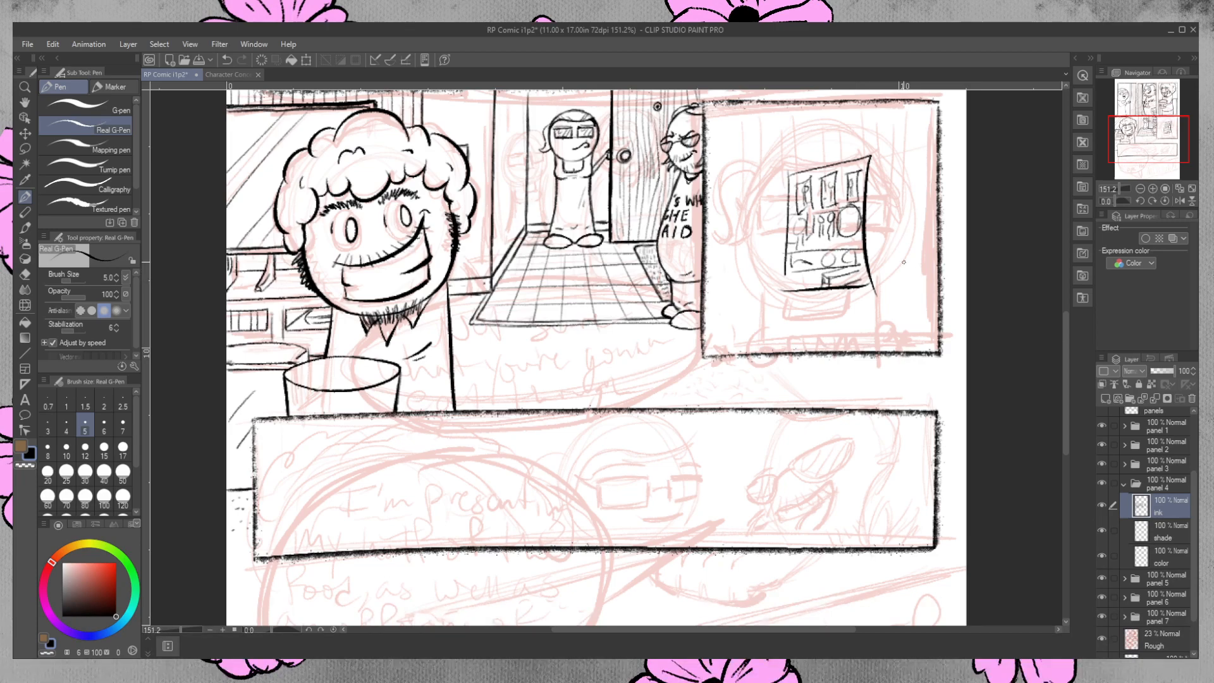
{"action": "key", "text": "e"}
{"action": "mouse_move", "coordinate": [862, 152]}
{"action": "left_mouse_down"}
{"action": "mouse_move", "coordinate": [794, 183]}
{"action": "mouse_move", "coordinate": [809, 231]}
{"action": "mouse_move", "coordinate": [867, 159]}
{"action": "left_mouse_up"}
{"action": "mouse_move", "coordinate": [848, 209]}
{"action": "left_mouse_down"}
{"action": "mouse_move", "coordinate": [869, 294]}
{"action": "mouse_move", "coordinate": [828, 252]}
{"action": "mouse_move", "coordinate": [800, 288]}
{"action": "mouse_move", "coordinate": [818, 256]}
{"action": "left_mouse_up"}
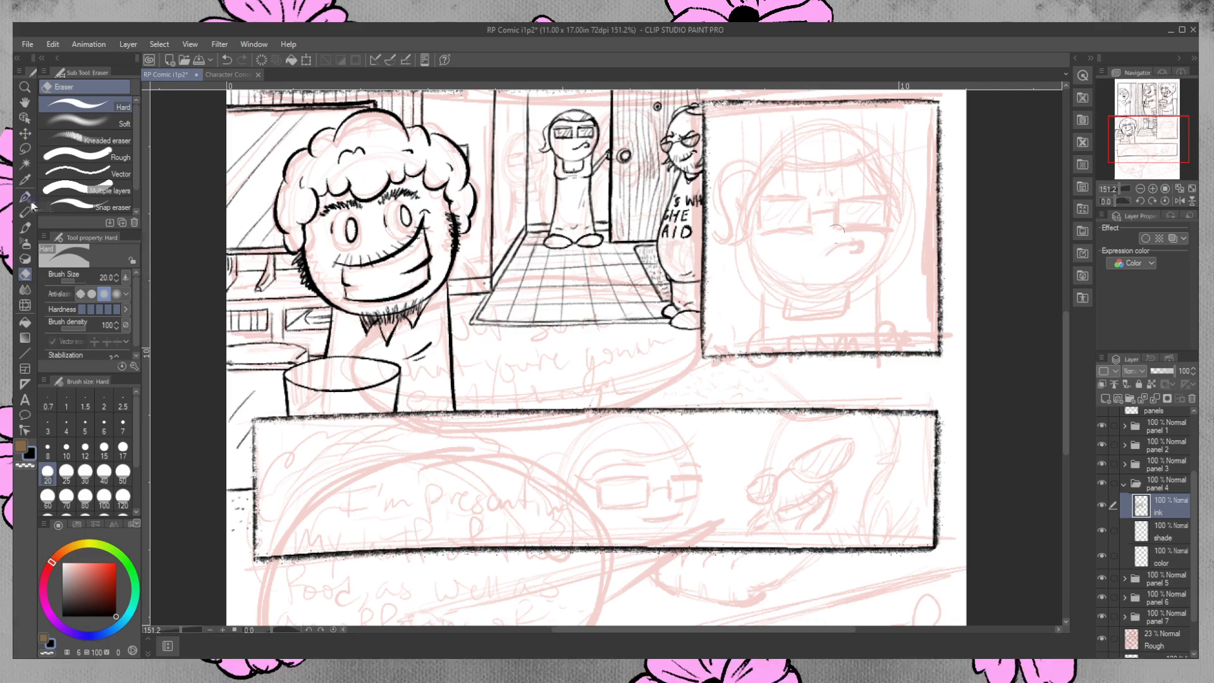
Ink a second line around the bucket's opening to give the rim thickness.
{"action": "key", "text": "p"}
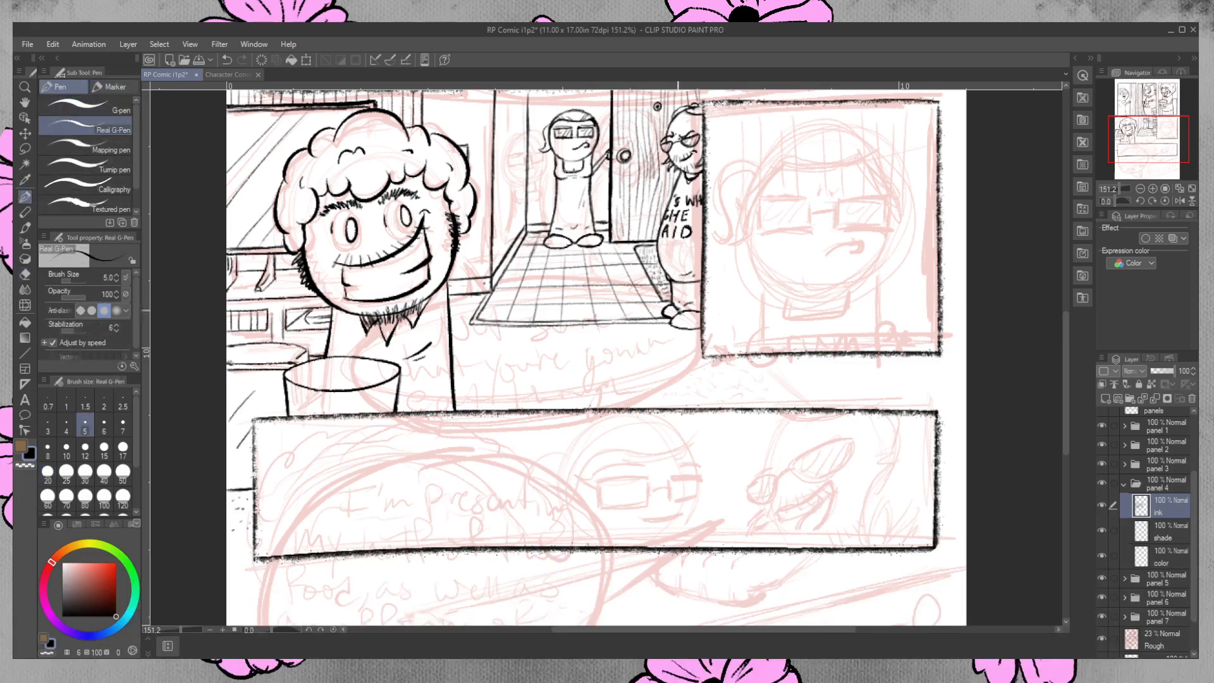
{"action": "key", "text": "e"}
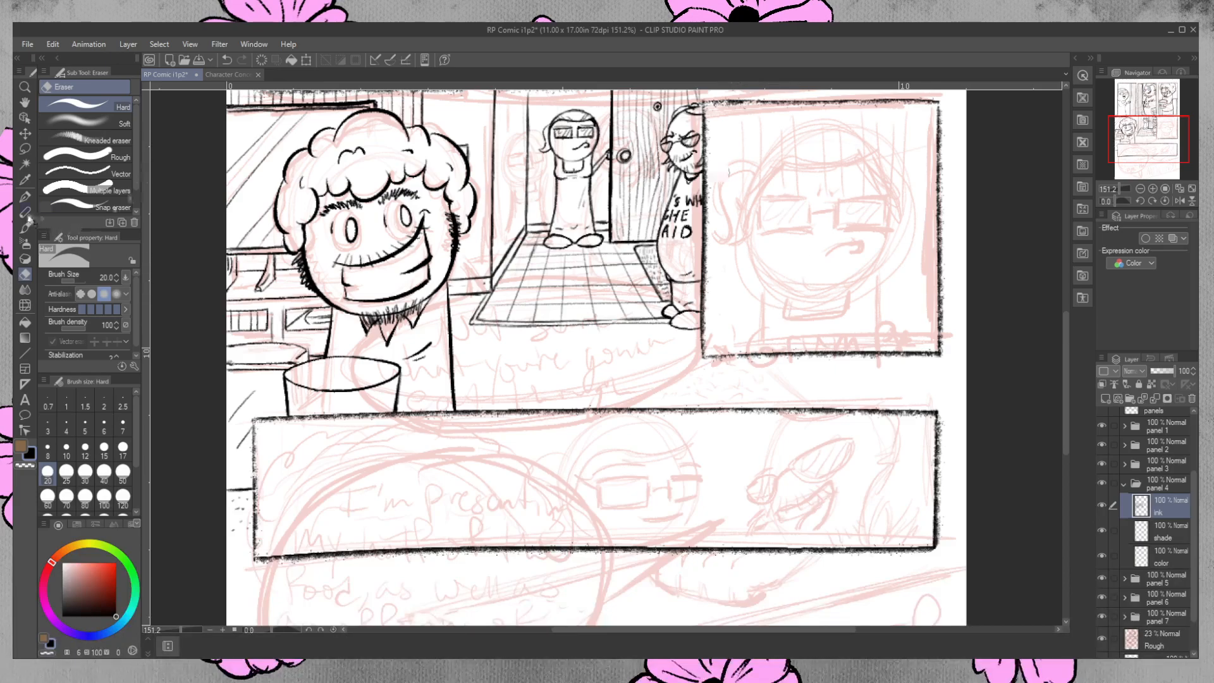
{"action": "left_click", "coordinate": [26, 196]}
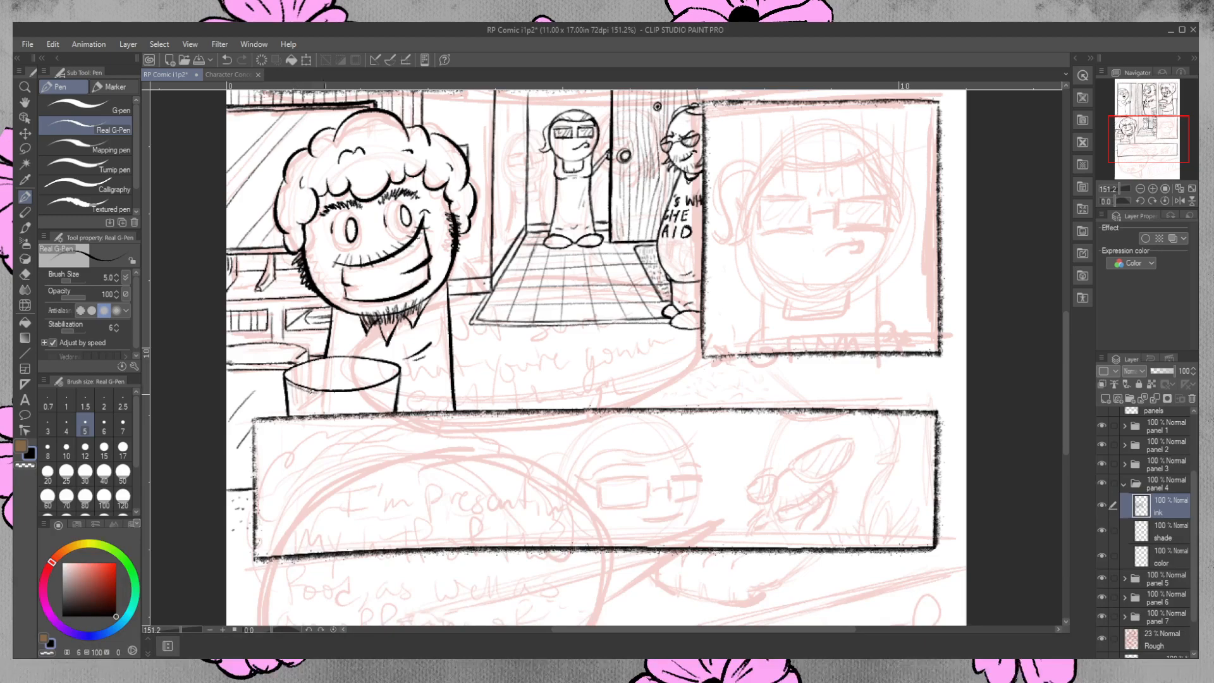
{"action": "mouse_move", "coordinate": [327, 393]}
{"action": "left_mouse_down"}
{"action": "mouse_move", "coordinate": [397, 382]}
{"action": "mouse_move", "coordinate": [364, 391]}
{"action": "left_mouse_up"}
{"action": "left_click", "coordinate": [25, 274]}
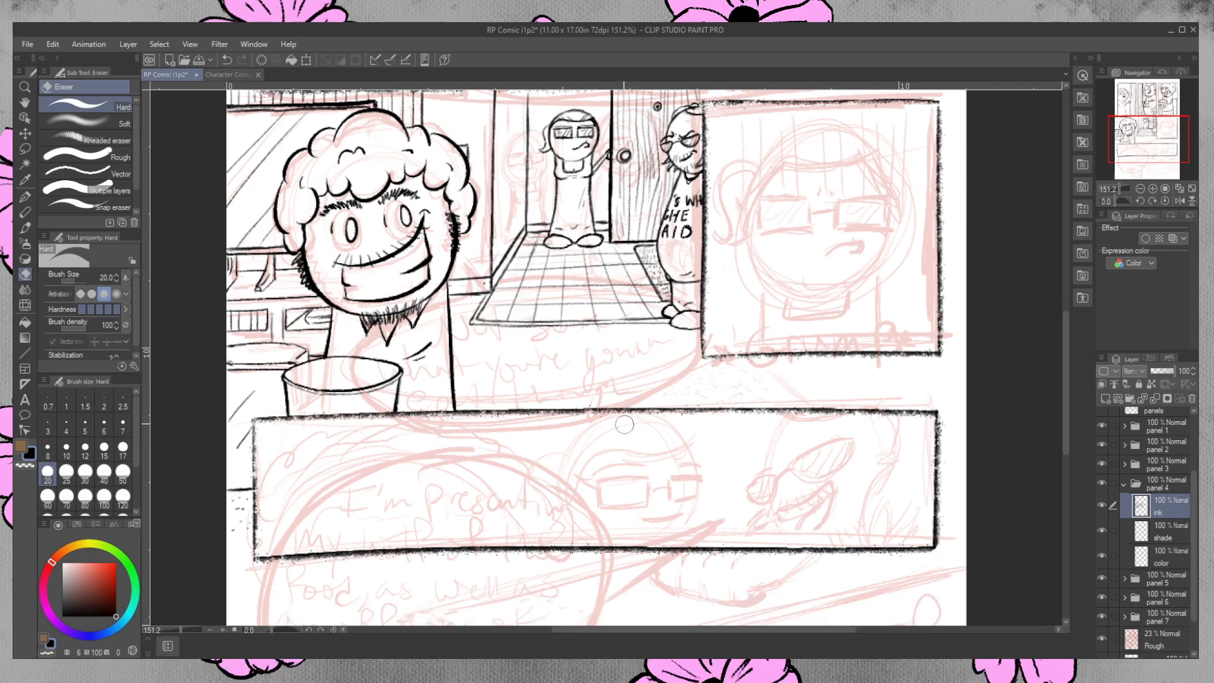
Ink thin vertical lines down the side of the bucket.
{"action": "key", "text": "p"}
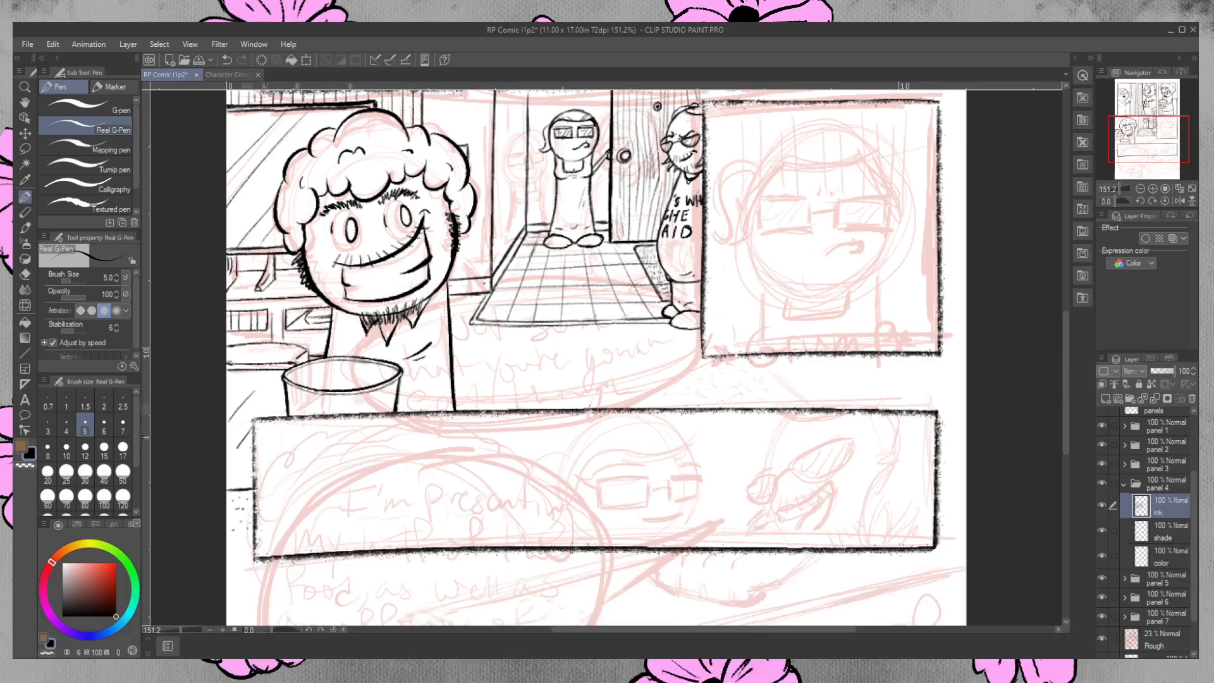
{"action": "mouse_move", "coordinate": [1065, 361]}
{"action": "left_mouse_down"}
{"action": "mouse_move", "coordinate": [1065, 303]}
{"action": "mouse_move", "coordinate": [1064, 370]}
{"action": "left_mouse_up"}
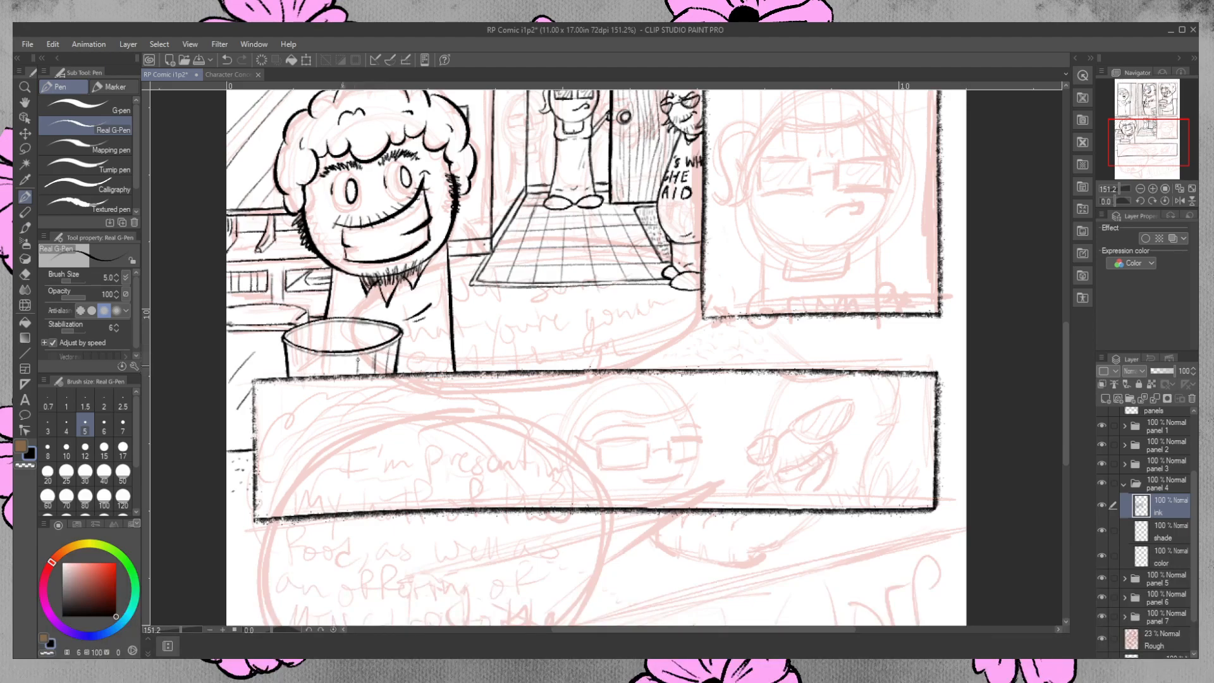
{"action": "mouse_move", "coordinate": [341, 357]}
{"action": "left_mouse_down"}
{"action": "mouse_move", "coordinate": [307, 354]}
{"action": "mouse_move", "coordinate": [297, 379]}
{"action": "left_mouse_up"}
{"action": "key", "text": "e"}
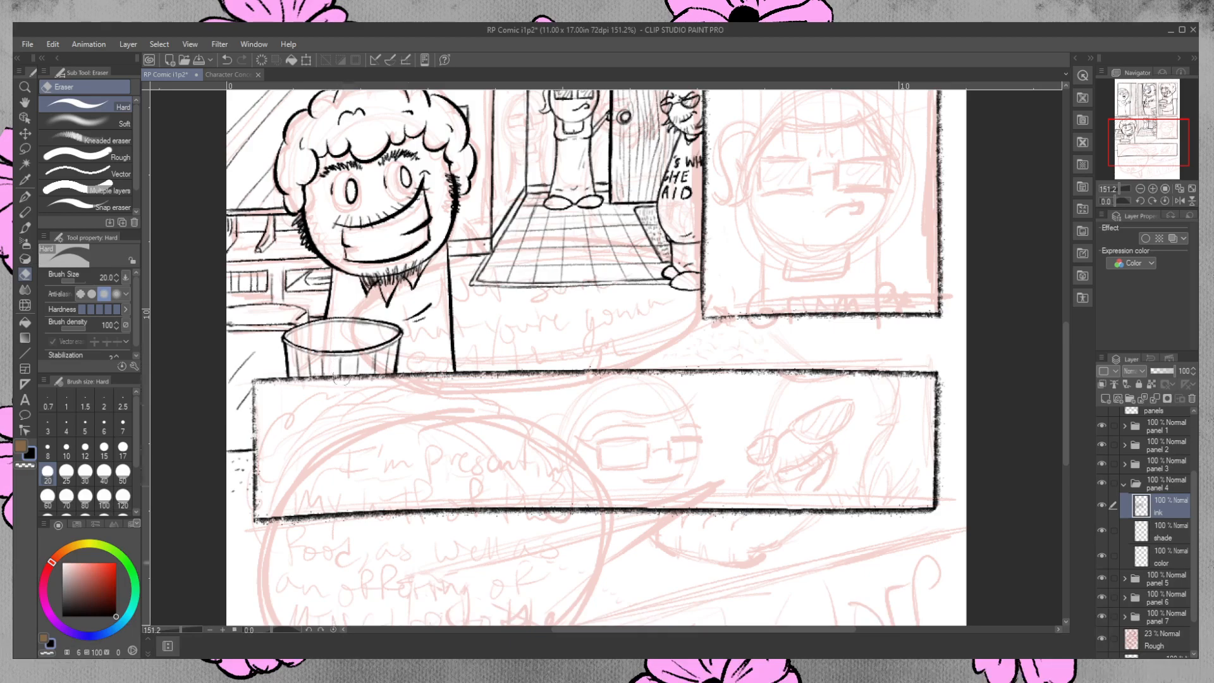
Touch up the ink on the bucket's rim and side, and erase stray ink where its base meets the panel border below.
{"action": "key", "text": "p"}
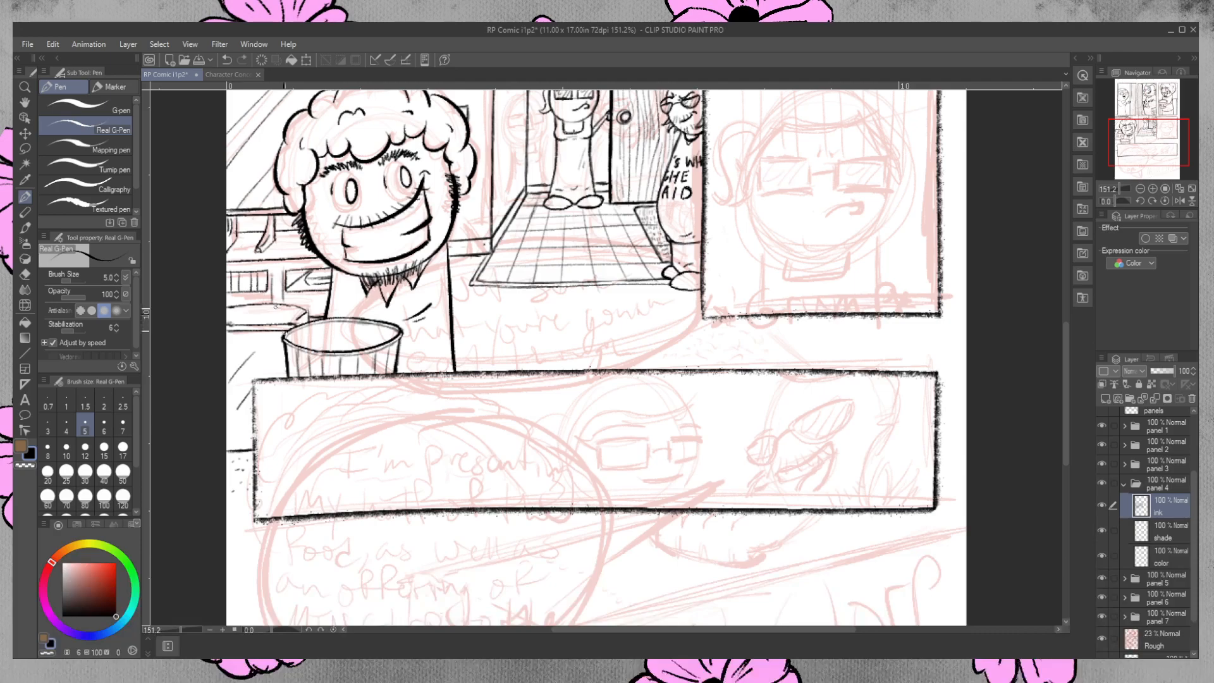
{"action": "left_click_drag", "start_coordinate": [295, 349], "coordinate": [297, 354]}
{"action": "mouse_move", "coordinate": [325, 354]}
{"action": "left_mouse_down"}
{"action": "mouse_move", "coordinate": [322, 379]}
{"action": "mouse_move", "coordinate": [340, 381]}
{"action": "left_mouse_up"}
{"action": "mouse_move", "coordinate": [358, 355]}
{"action": "left_mouse_down"}
{"action": "mouse_move", "coordinate": [358, 376]}
{"action": "mouse_move", "coordinate": [387, 377]}
{"action": "left_mouse_up"}
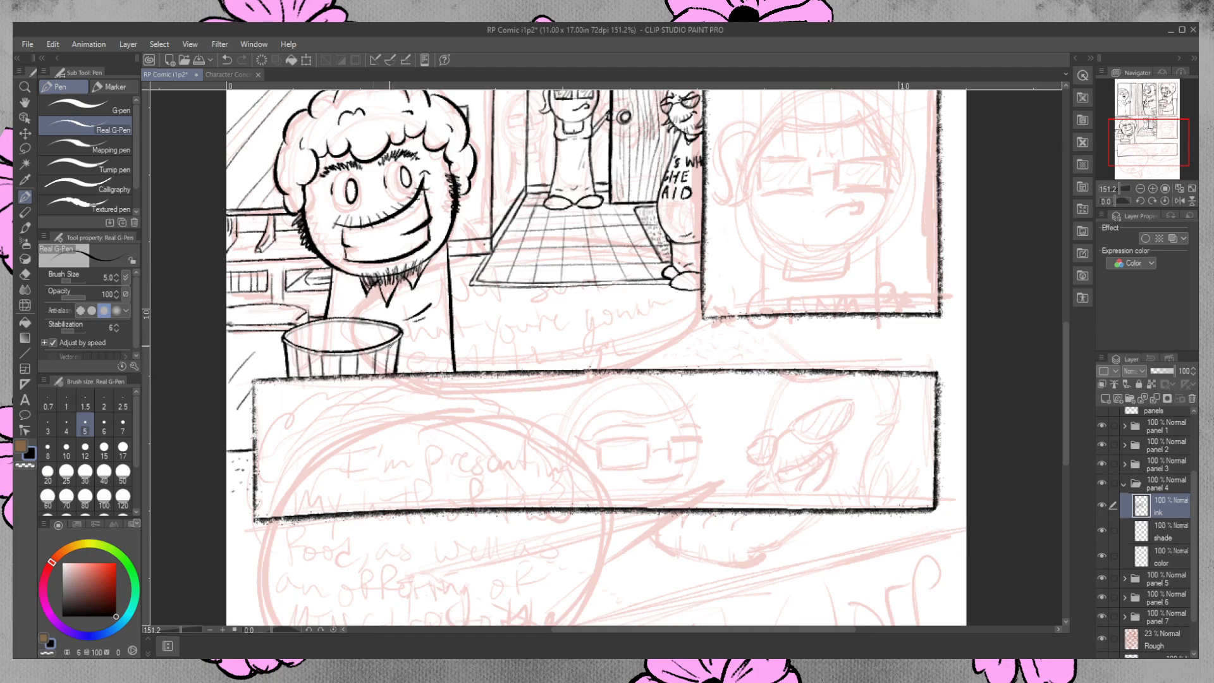
{"action": "left_click", "coordinate": [26, 277]}
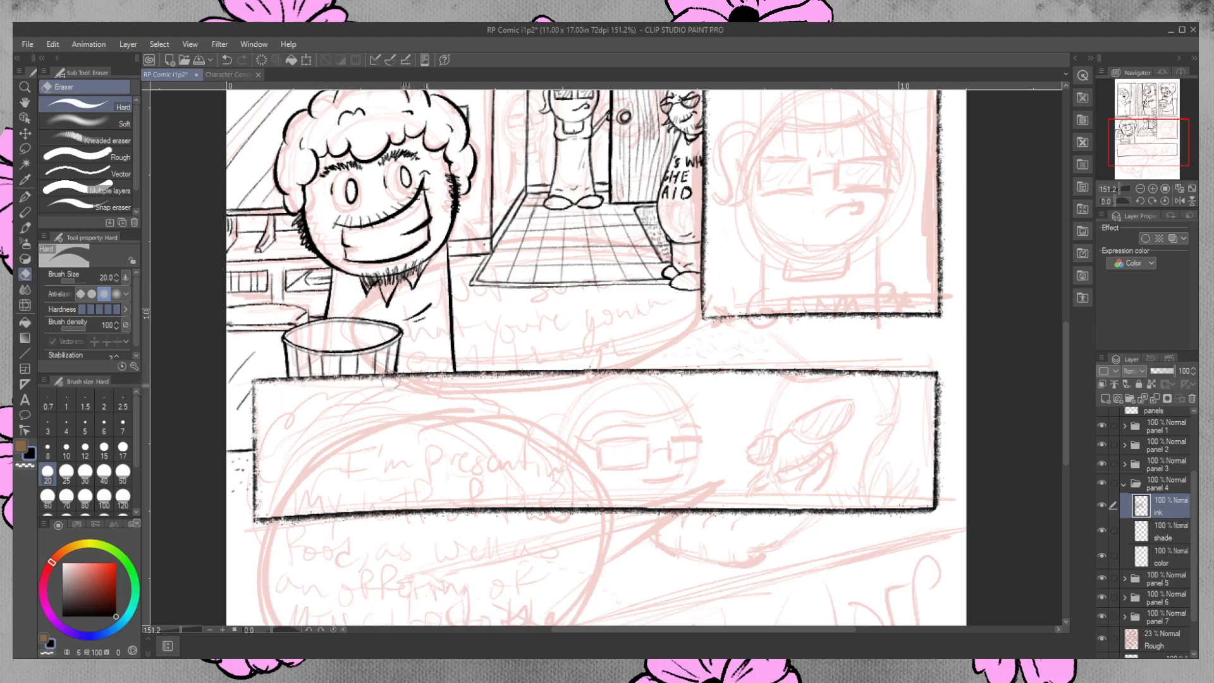
{"action": "key", "text": "ctrl+z"}
{"action": "left_click_drag", "start_coordinate": [362, 385], "coordinate": [393, 381]}
Ink the paired diagonal floor-edge lines in the gap between panel 5 and the wide panel below, undoing misplaced strokes.
{"action": "left_click", "coordinate": [25, 197]}
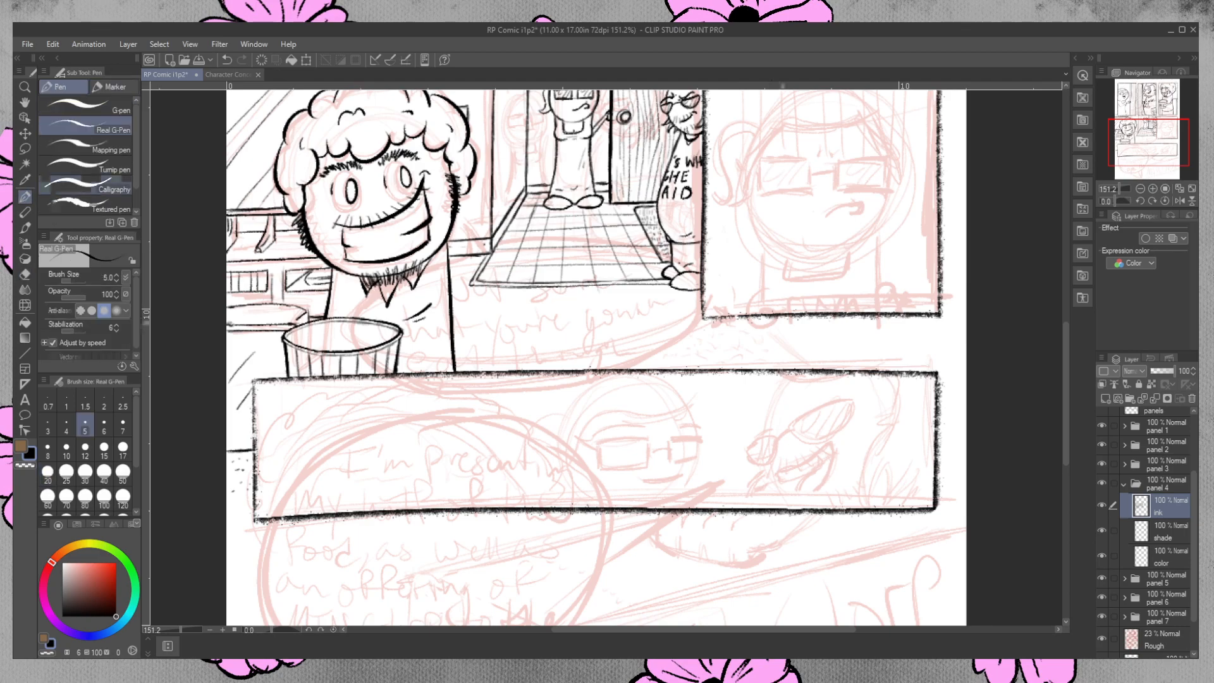
{"action": "left_click_drag", "start_coordinate": [763, 319], "coordinate": [812, 369]}
{"action": "key", "text": "ctrl+z"}
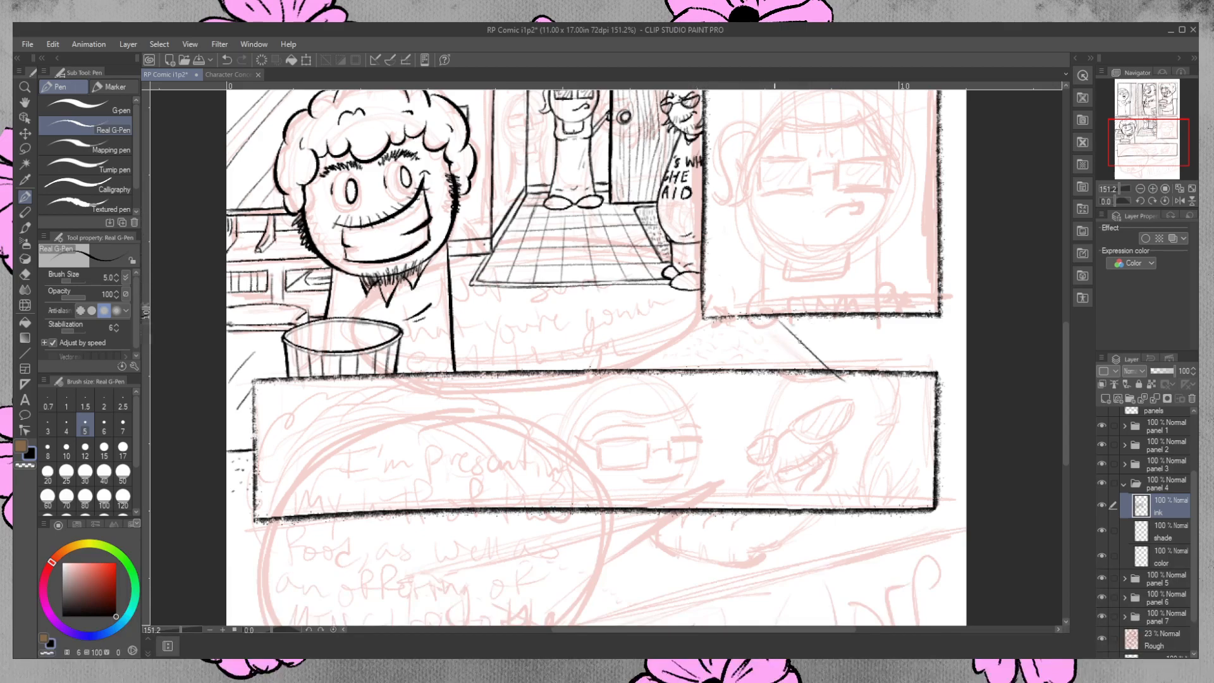
{"action": "left_click_drag", "start_coordinate": [783, 318], "coordinate": [832, 368]}
{"action": "left_click_drag", "start_coordinate": [785, 319], "coordinate": [828, 364]}
{"action": "left_click_drag", "start_coordinate": [791, 317], "coordinate": [863, 371]}
{"action": "mouse_move", "coordinate": [800, 318]}
{"action": "left_mouse_down"}
{"action": "mouse_move", "coordinate": [861, 366]}
{"action": "mouse_move", "coordinate": [841, 353]}
{"action": "mouse_move", "coordinate": [863, 370]}
{"action": "left_mouse_up"}
{"action": "key", "text": "ctrl+z"}
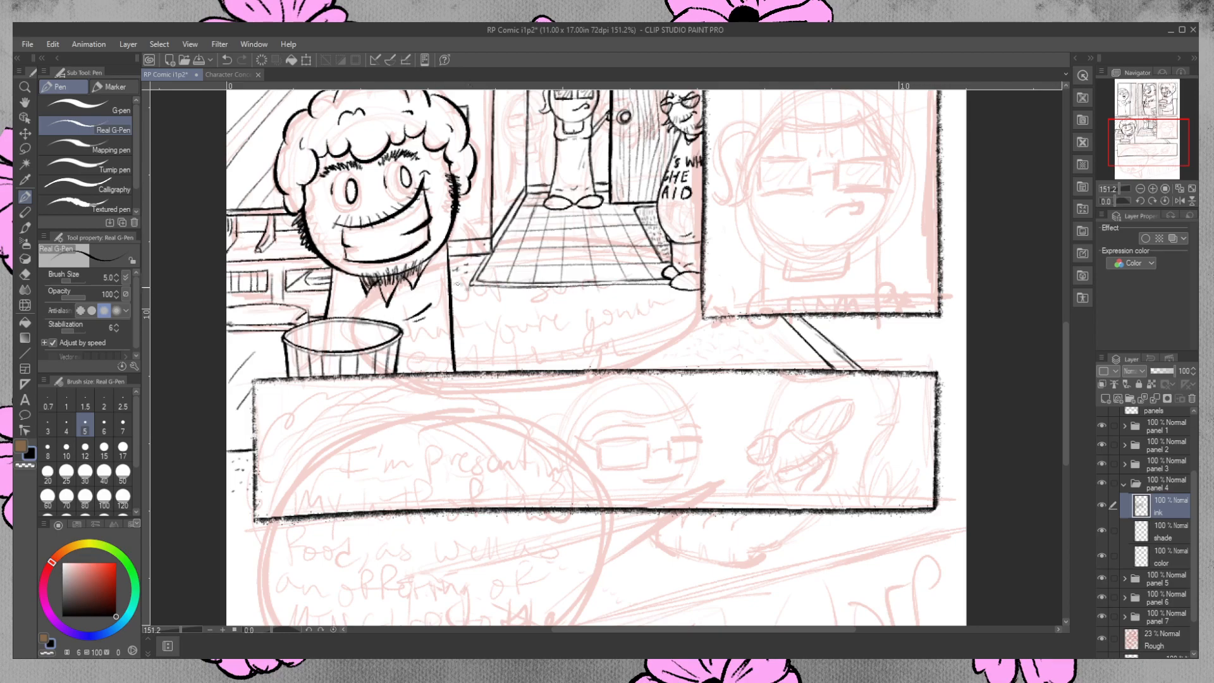
Speckle panel 4's floor with short ink marks between the curly-haired man, the tiled area and the wide panel below.
{"action": "left_click", "coordinate": [475, 304]}
{"action": "left_click", "coordinate": [490, 306]}
{"action": "left_click", "coordinate": [499, 311]}
{"action": "left_click", "coordinate": [527, 314]}
{"action": "left_click", "coordinate": [479, 331]}
{"action": "left_click", "coordinate": [485, 327]}
{"action": "left_click", "coordinate": [467, 335]}
{"action": "left_click", "coordinate": [460, 346]}
{"action": "left_click", "coordinate": [503, 344]}
{"action": "left_click", "coordinate": [530, 357]}
{"action": "left_click", "coordinate": [546, 356]}
{"action": "left_click", "coordinate": [569, 336]}
{"action": "left_click", "coordinate": [537, 329]}
{"action": "left_click", "coordinate": [549, 316]}
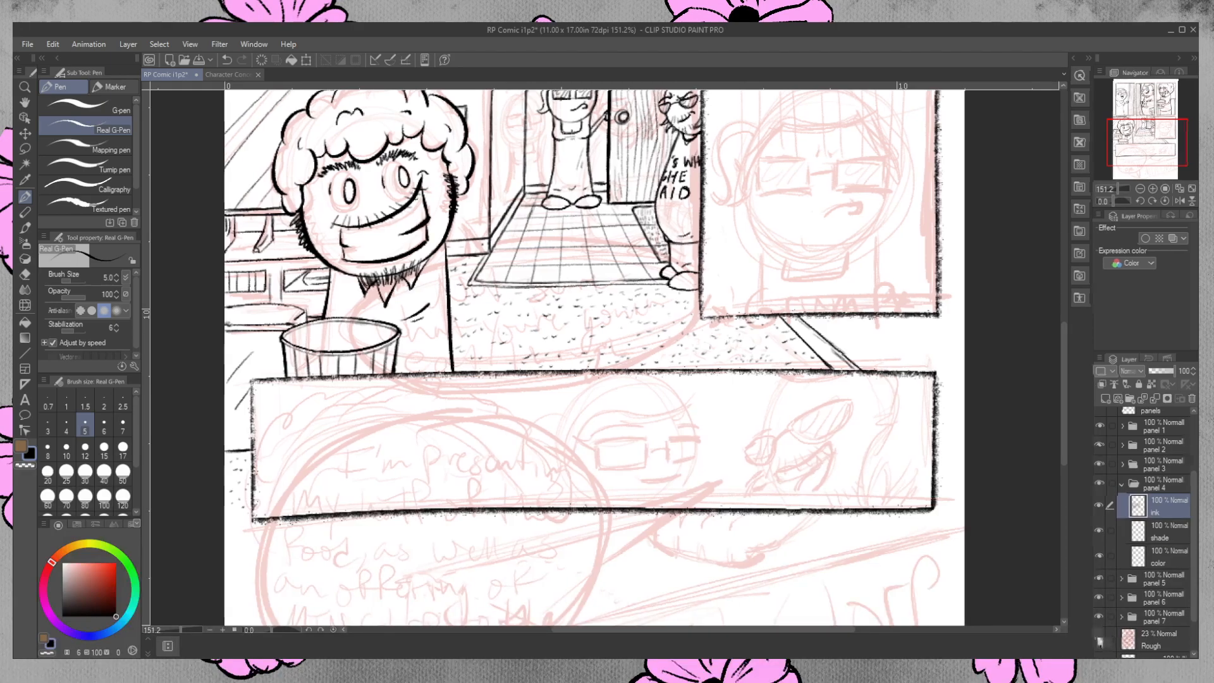
Hide the Rough sketch layer to check panel 4's ink on its own.
{"action": "left_click", "coordinate": [1102, 640]}
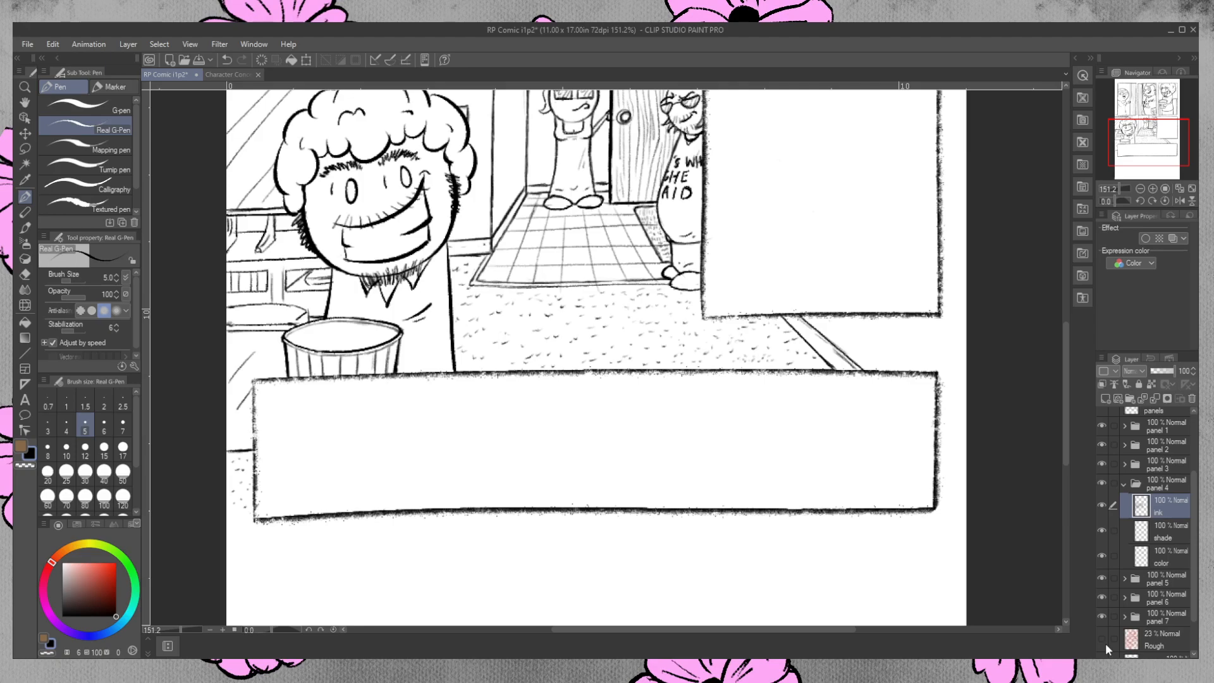
{"action": "scroll", "coordinate": [1065, 389], "scroll_direction": "up", "scroll_amount": 2}
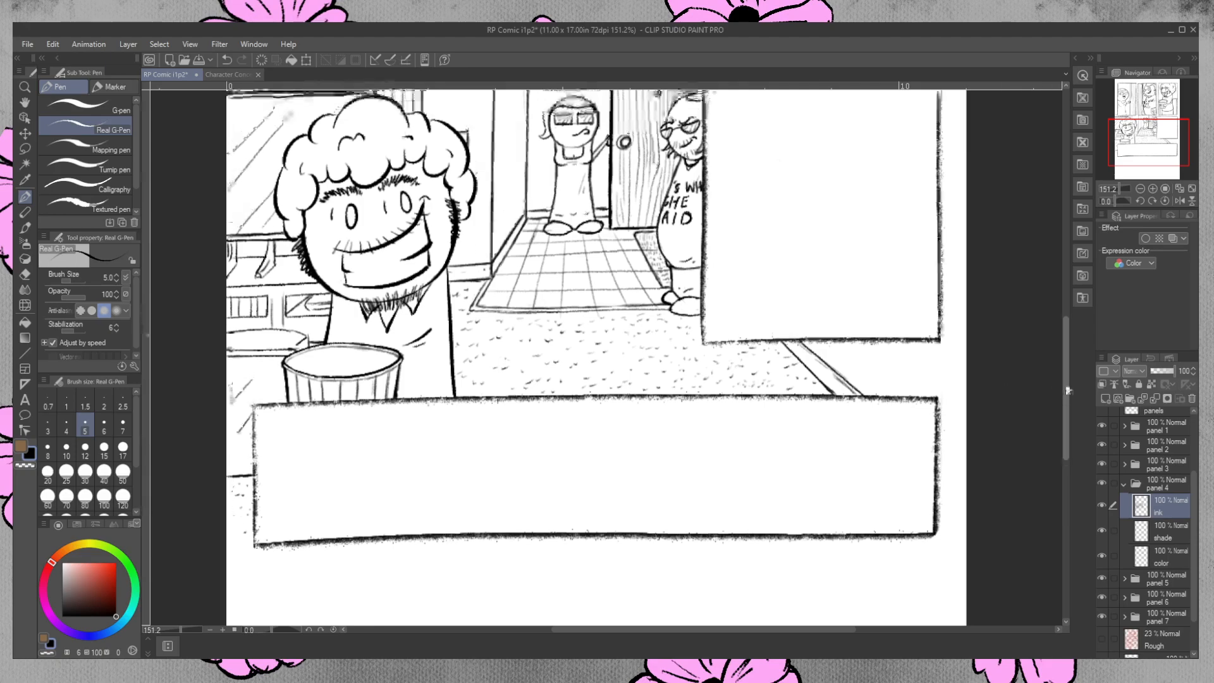
{"action": "scroll", "coordinate": [1067, 391], "scroll_direction": "up", "scroll_amount": 1}
{"action": "left_click", "coordinate": [25, 274]}
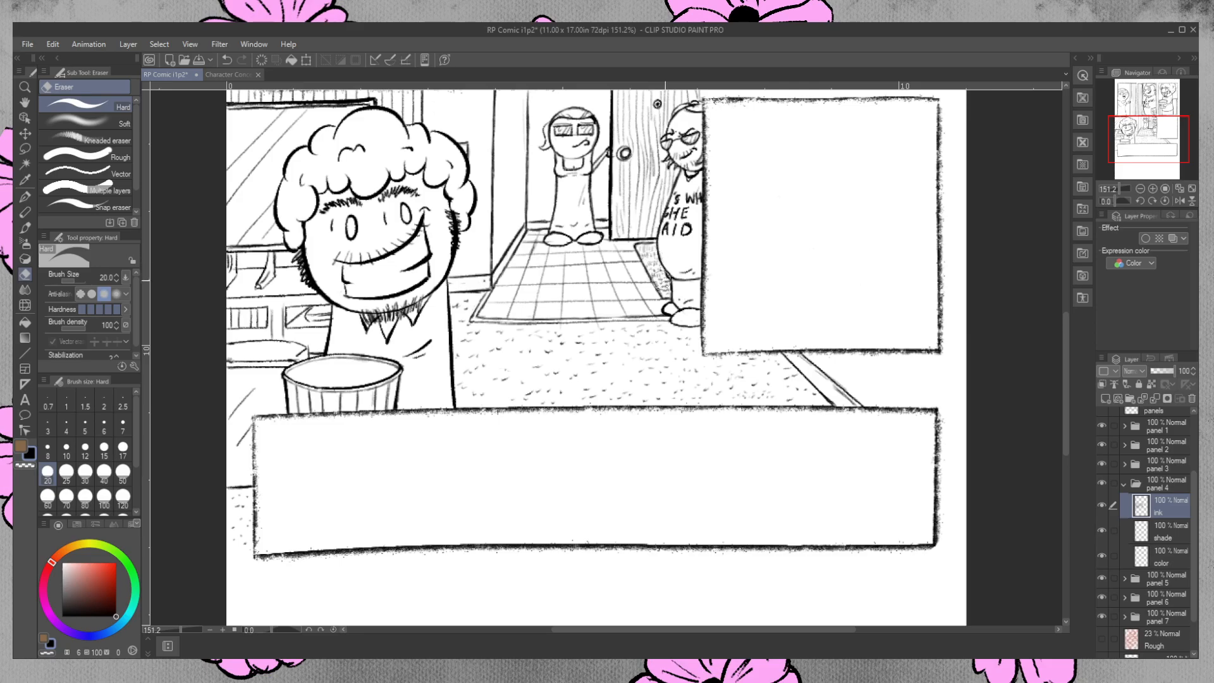
{"action": "left_click", "coordinate": [24, 197]}
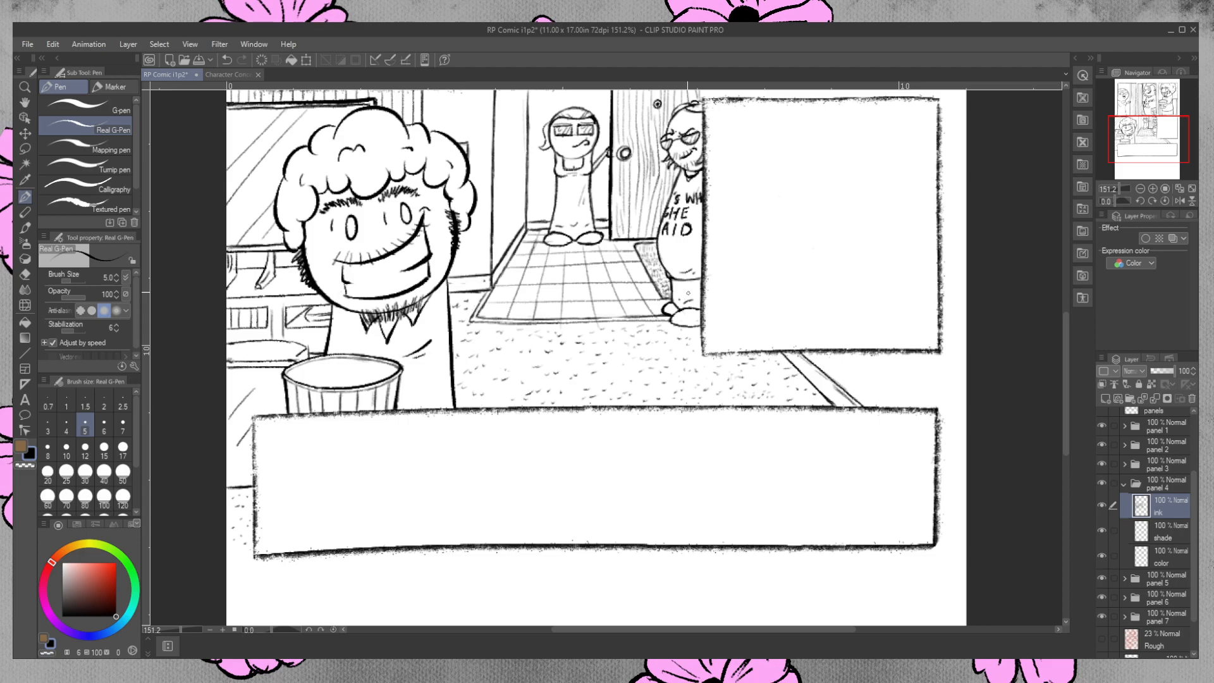
{"action": "key", "text": "e"}
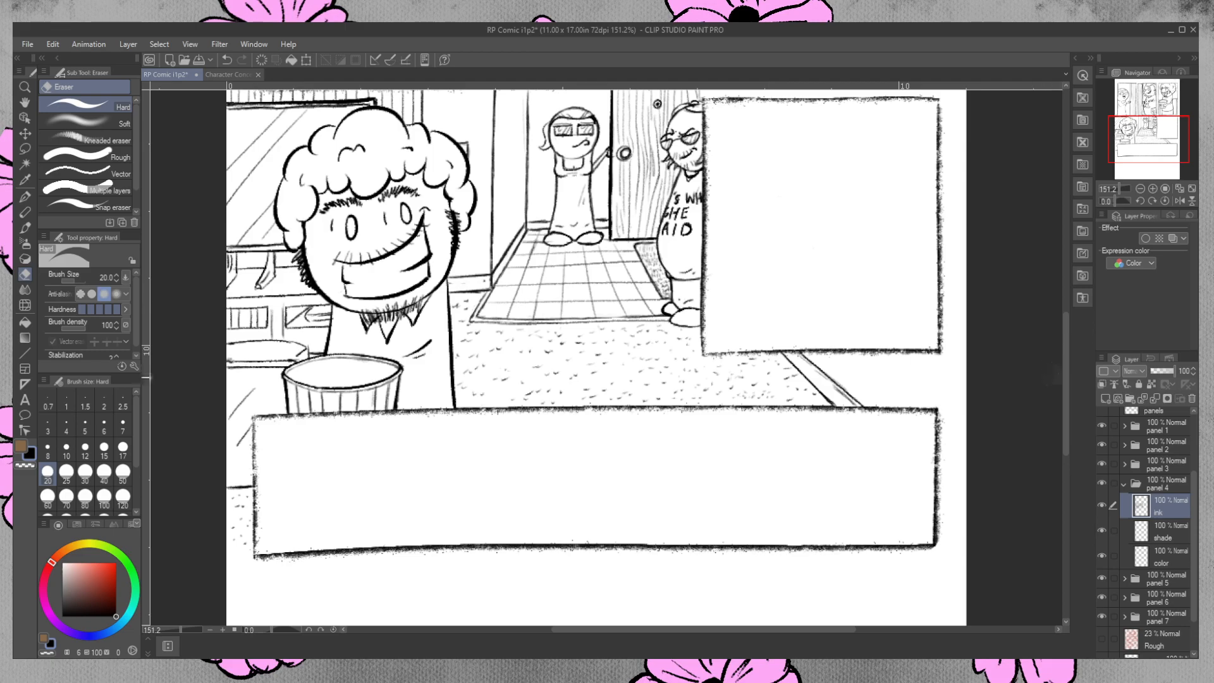
Show the guide layer above the Paper layer to compare panel 4's ink with the page margins.
{"action": "scroll", "coordinate": [1069, 389], "scroll_direction": "up", "scroll_amount": 3}
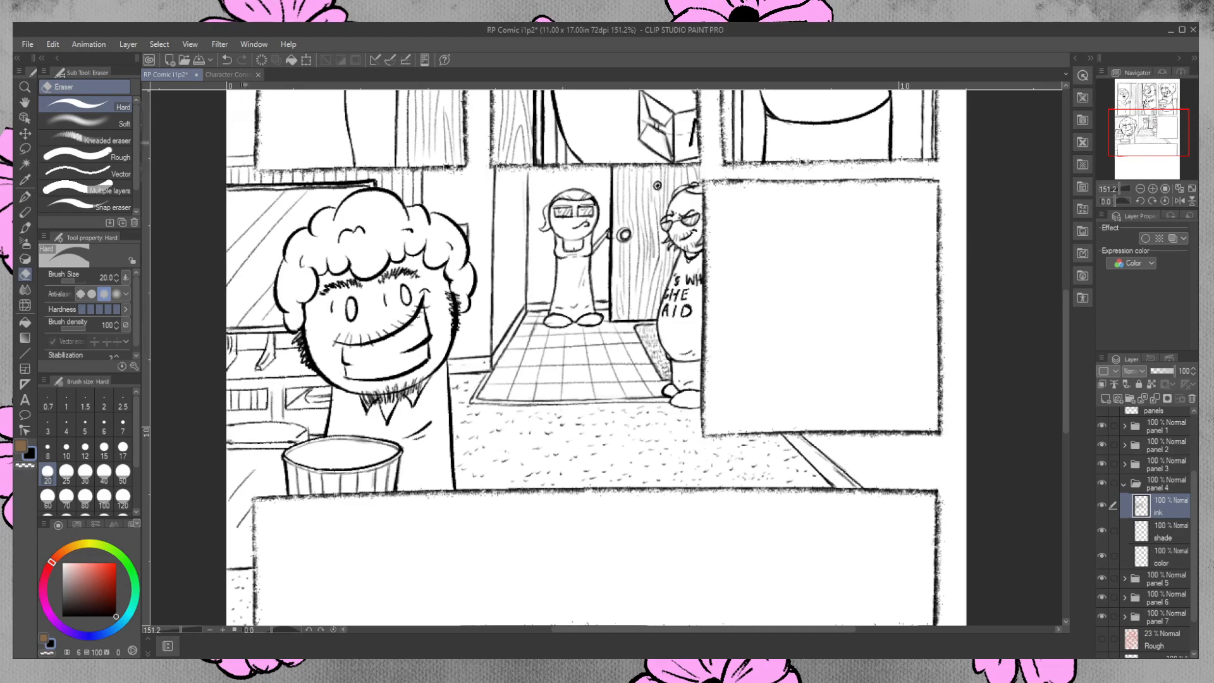
{"action": "scroll", "coordinate": [1064, 329], "scroll_direction": "down", "scroll_amount": 2}
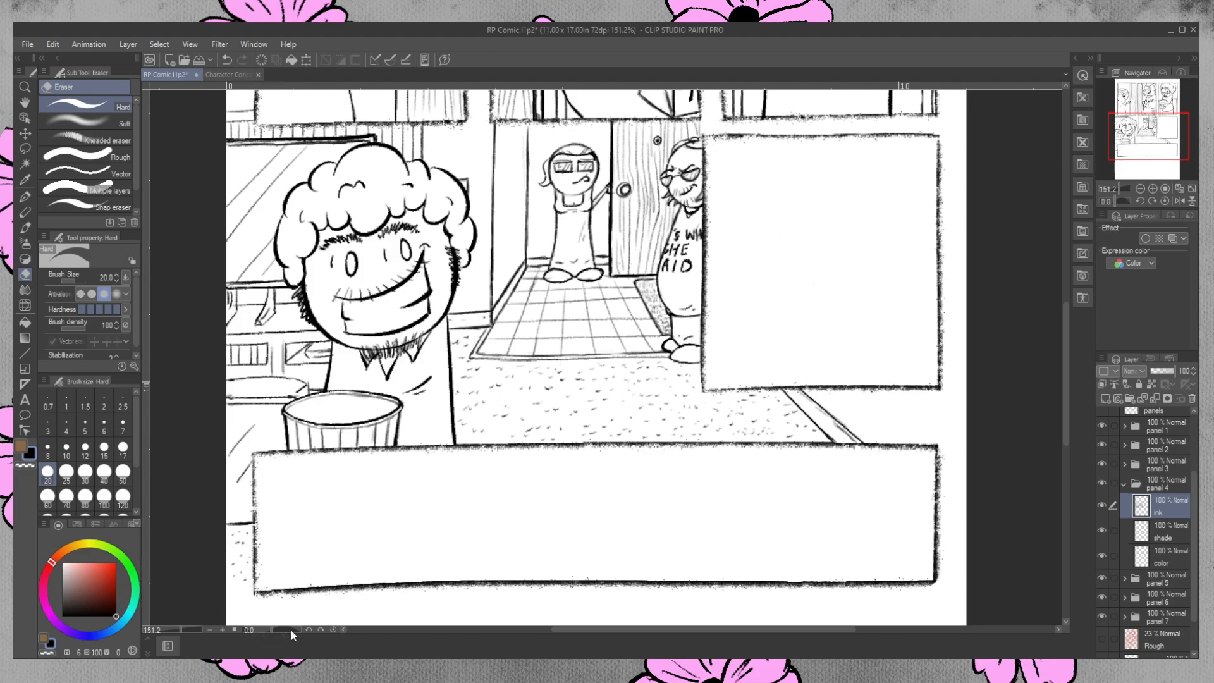
{"action": "scroll", "coordinate": [1101, 620], "scroll_direction": "down", "scroll_amount": 2}
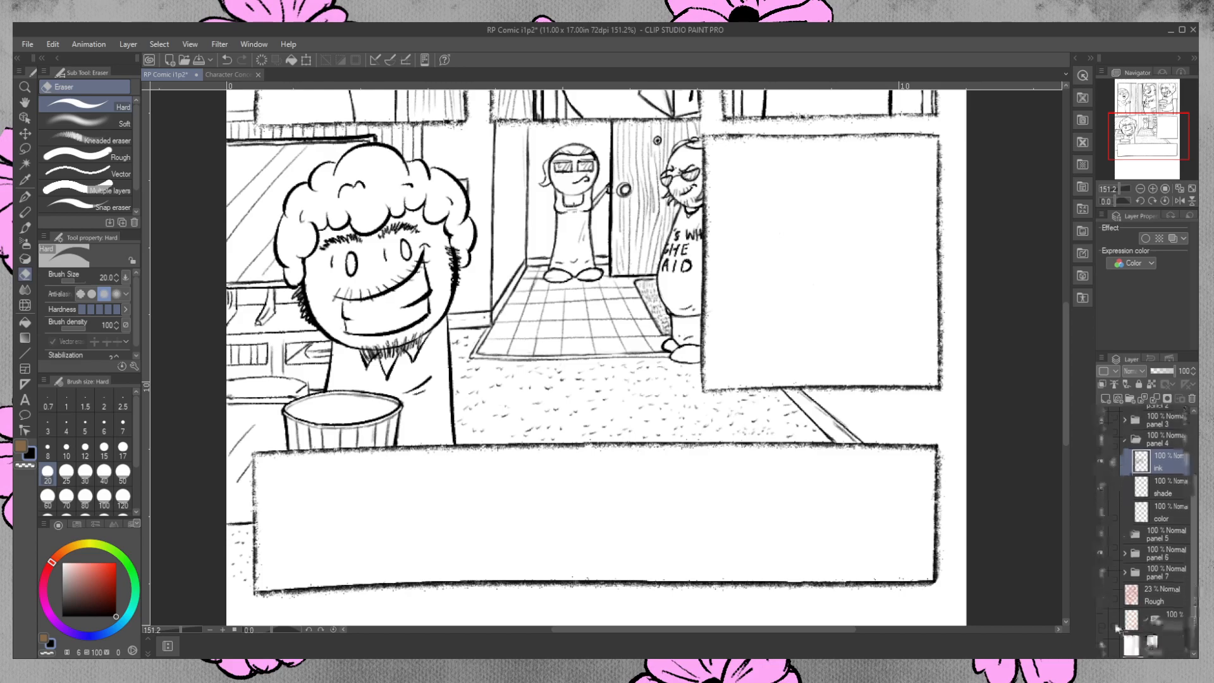
{"action": "left_click", "coordinate": [1101, 620]}
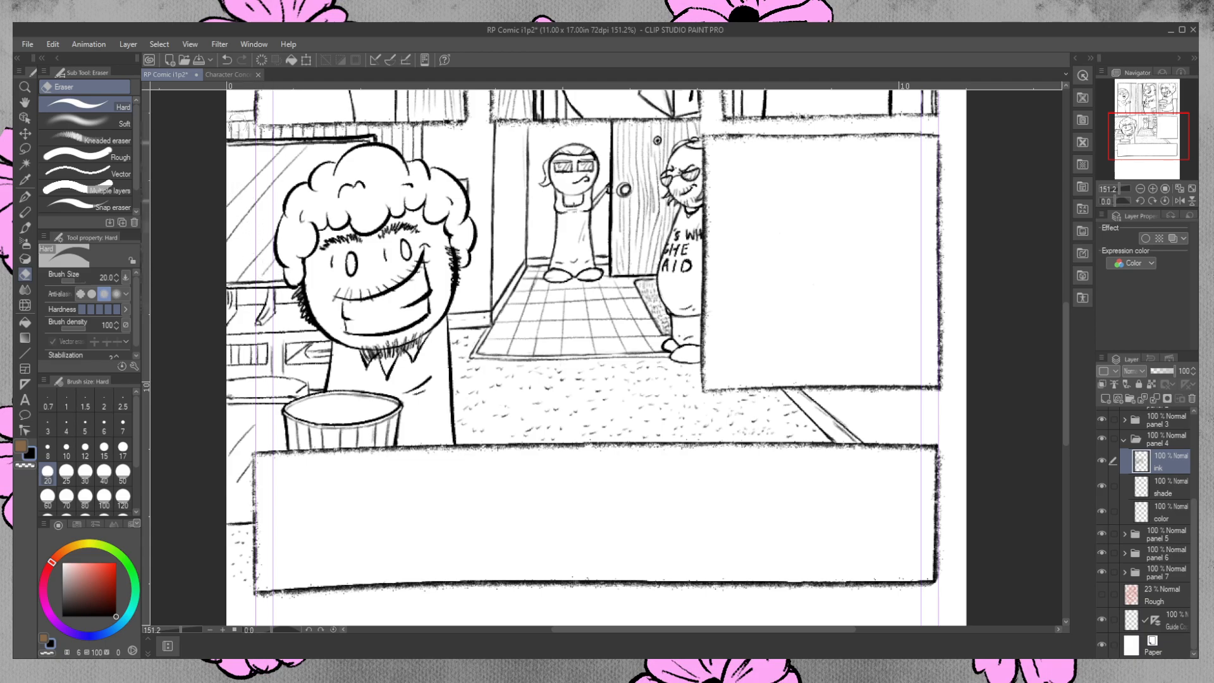
{"action": "left_click", "coordinate": [25, 197]}
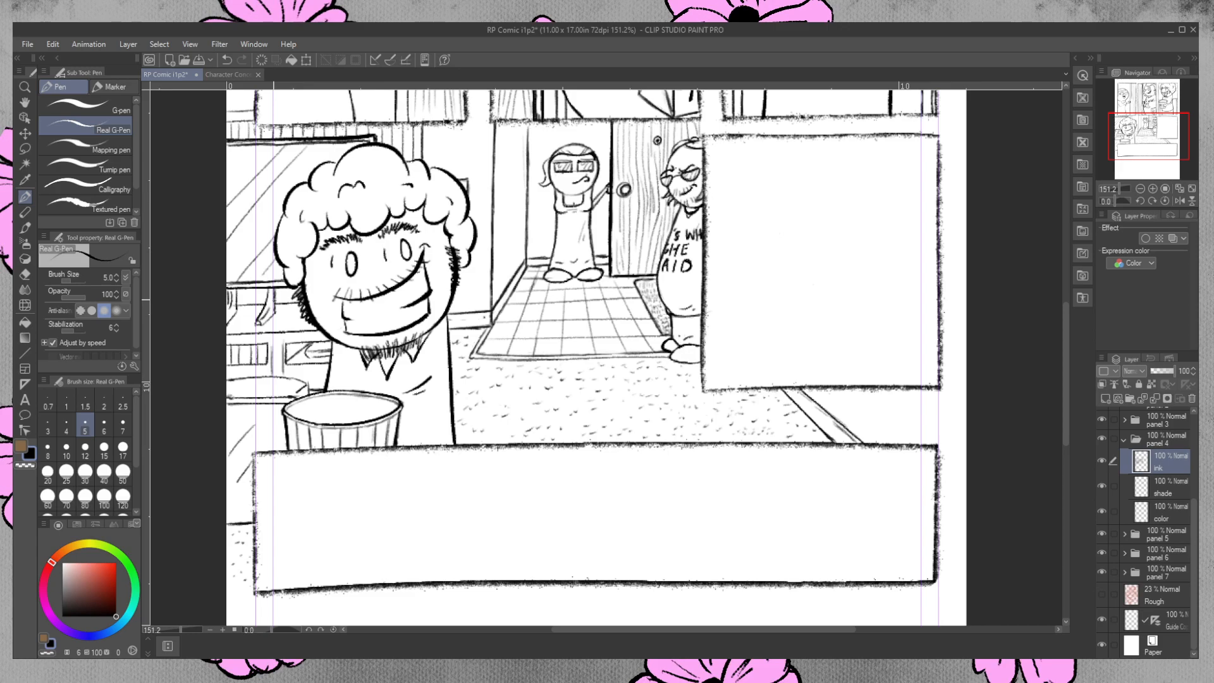
Zoom out to the whole comic page and review the inked panels against the margin guides.
{"action": "left_click", "coordinate": [21, 91]}
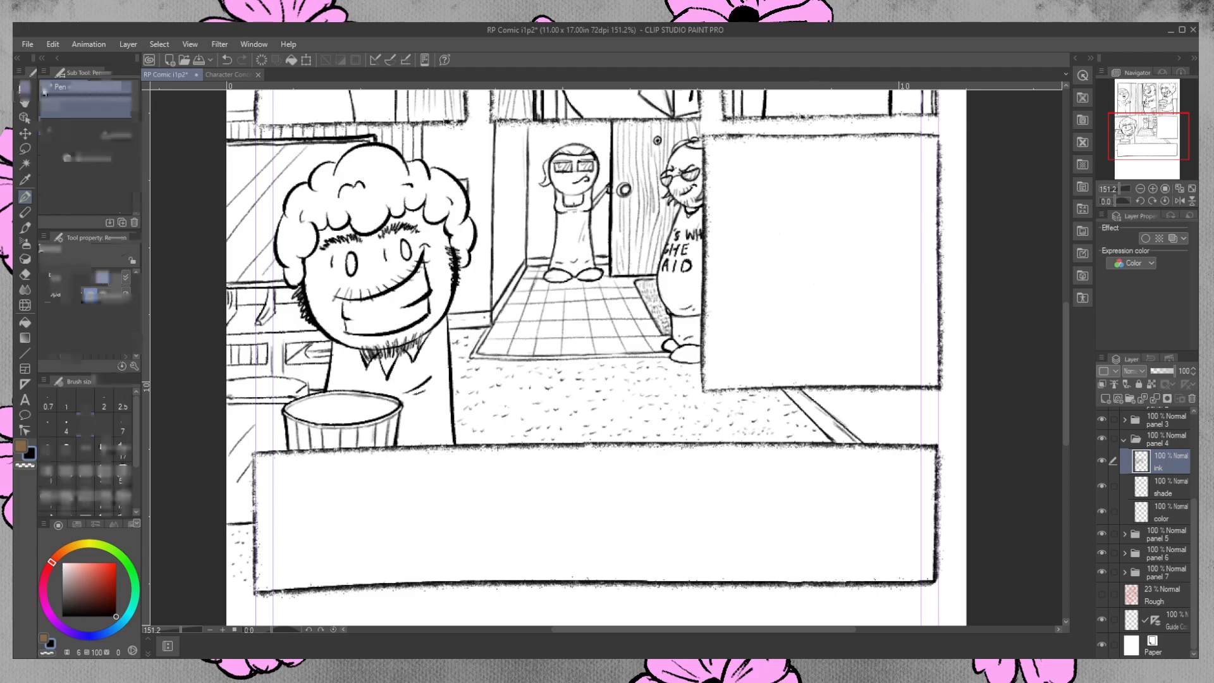
{"action": "left_click_drag", "start_coordinate": [580, 237], "coordinate": [566, 215]}
{"action": "left_click_drag", "start_coordinate": [1070, 358], "coordinate": [1065, 287]}
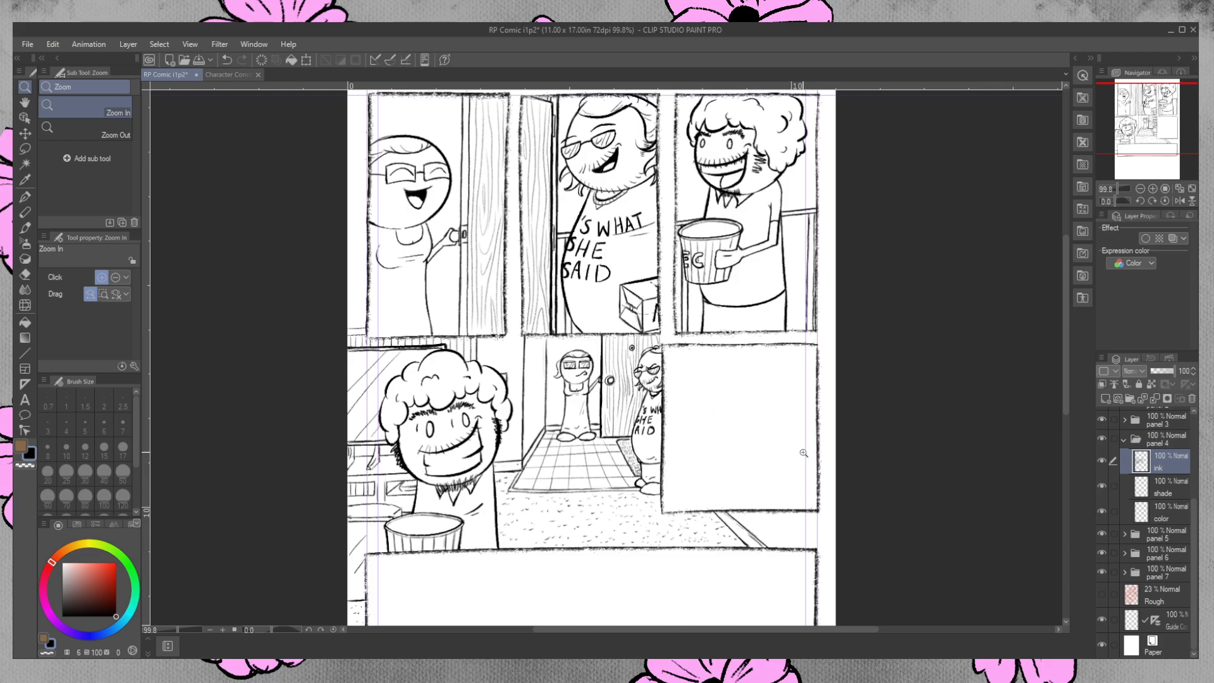
{"action": "scroll", "coordinate": [768, 313], "scroll_direction": "down", "scroll_amount": 1}
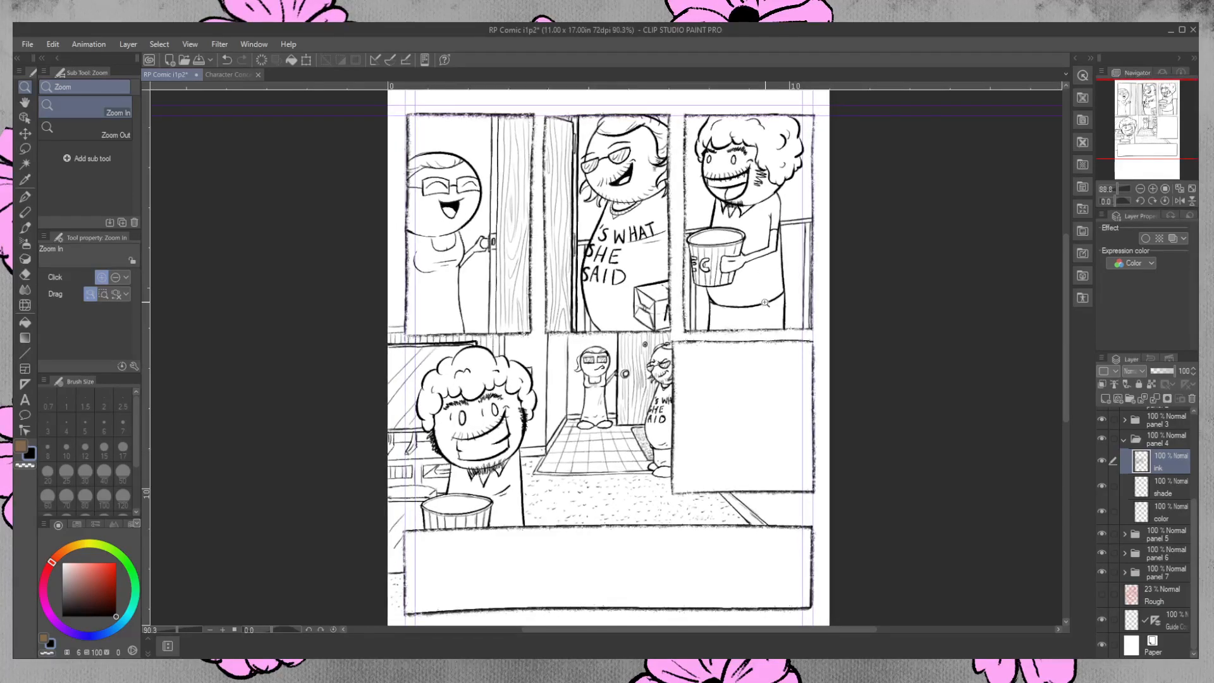
{"action": "scroll", "coordinate": [766, 303], "scroll_direction": "down", "scroll_amount": 1}
{"action": "scroll", "coordinate": [1066, 294], "scroll_direction": "down", "scroll_amount": 1}
{"action": "scroll", "coordinate": [1066, 297], "scroll_direction": "down", "scroll_amount": 2}
{"action": "scroll", "coordinate": [791, 328], "scroll_direction": "down", "scroll_amount": 1}
{"action": "left_click_drag", "start_coordinate": [791, 326], "coordinate": [799, 334]}
{"action": "mouse_move", "coordinate": [699, 628]}
{"action": "left_mouse_down"}
{"action": "mouse_move", "coordinate": [748, 620]}
{"action": "mouse_move", "coordinate": [715, 626]}
{"action": "left_mouse_up"}
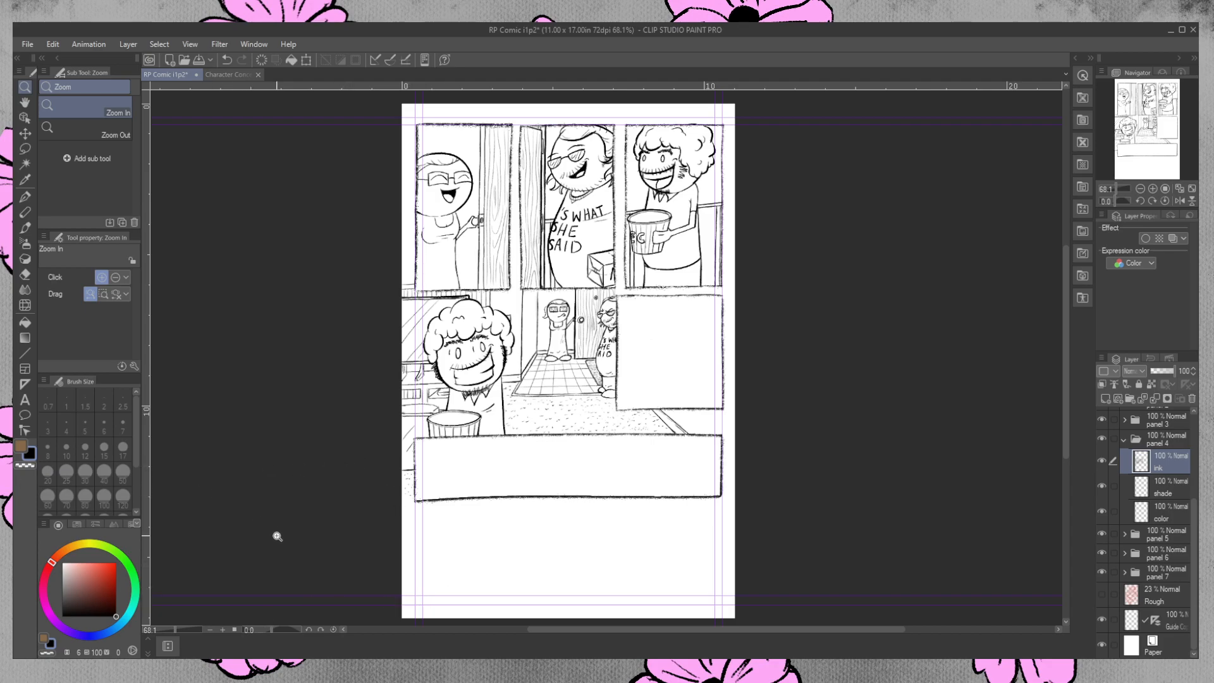
Save the comic page file.
{"action": "left_click", "coordinate": [51, 133]}
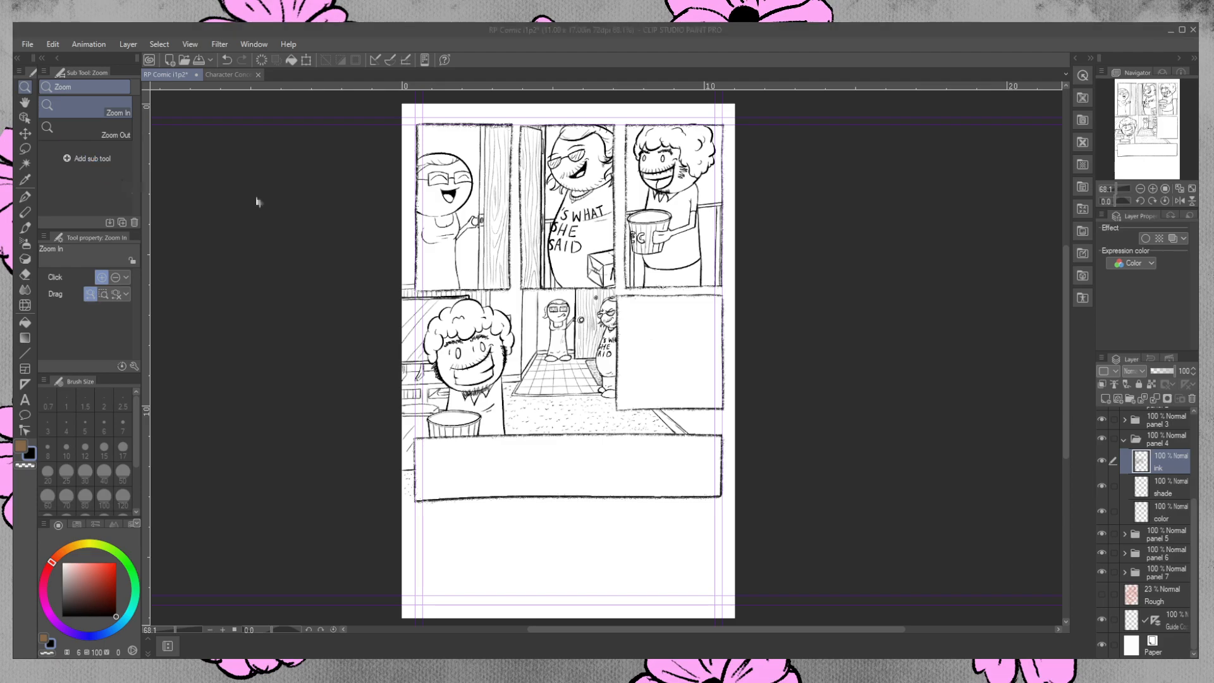
{"action": "left_click", "coordinate": [772, 270]}
{"action": "left_click", "coordinate": [24, 45]}
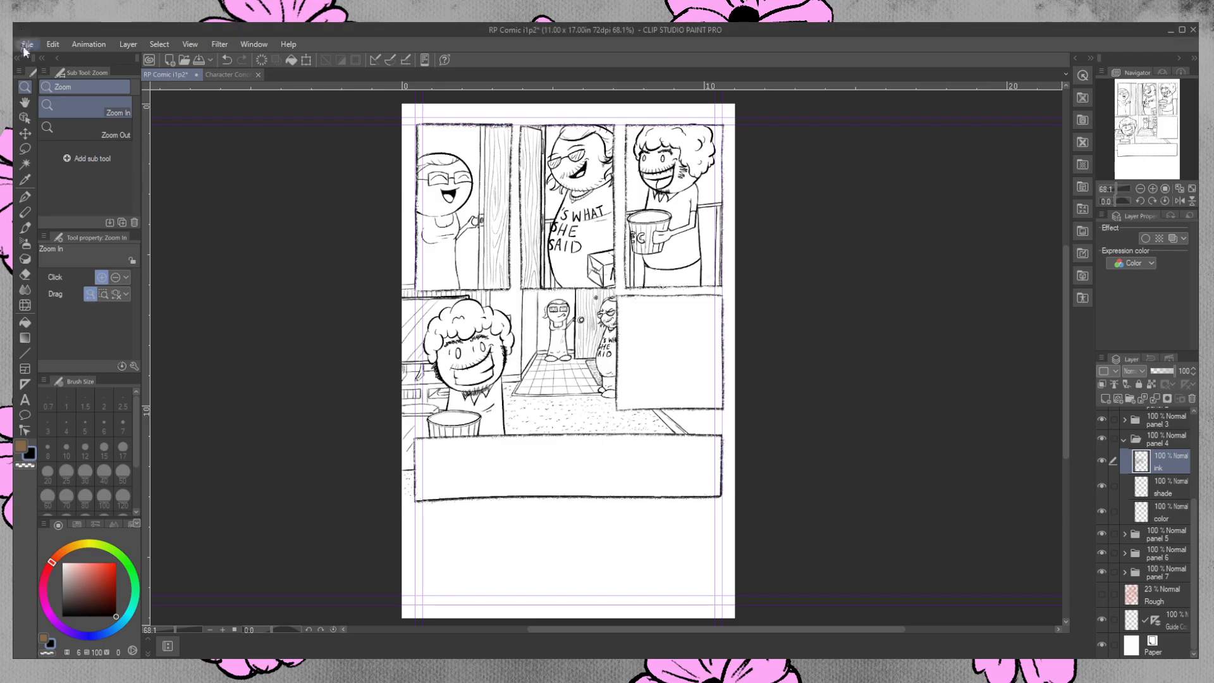
{"action": "left_click", "coordinate": [47, 137]}
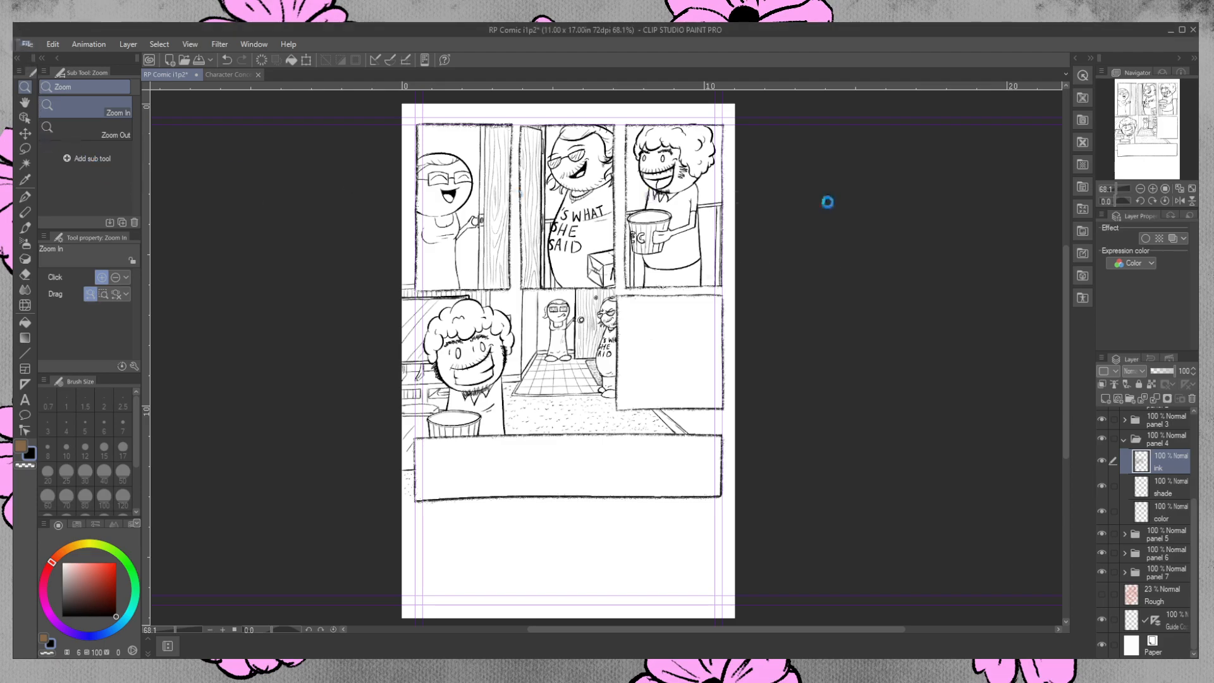